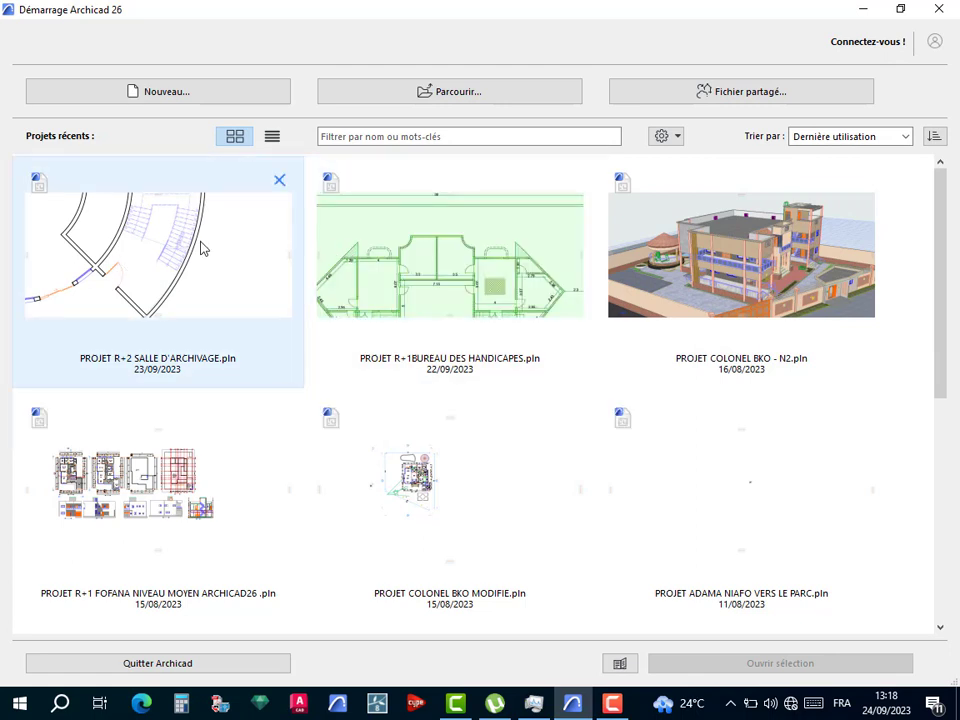
Open the recent project PROJET R+1BUREAU DES HANDICAPES.pln and inspect the building's front facade and roof terrace in 3D.
double_click(410, 277)
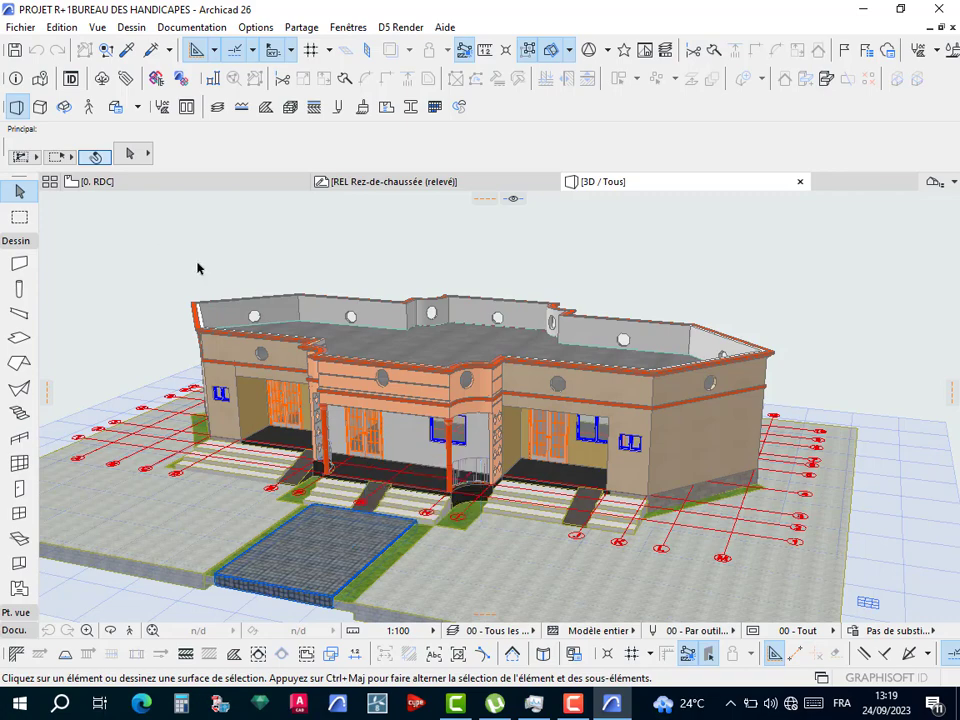
left_click(110, 630)
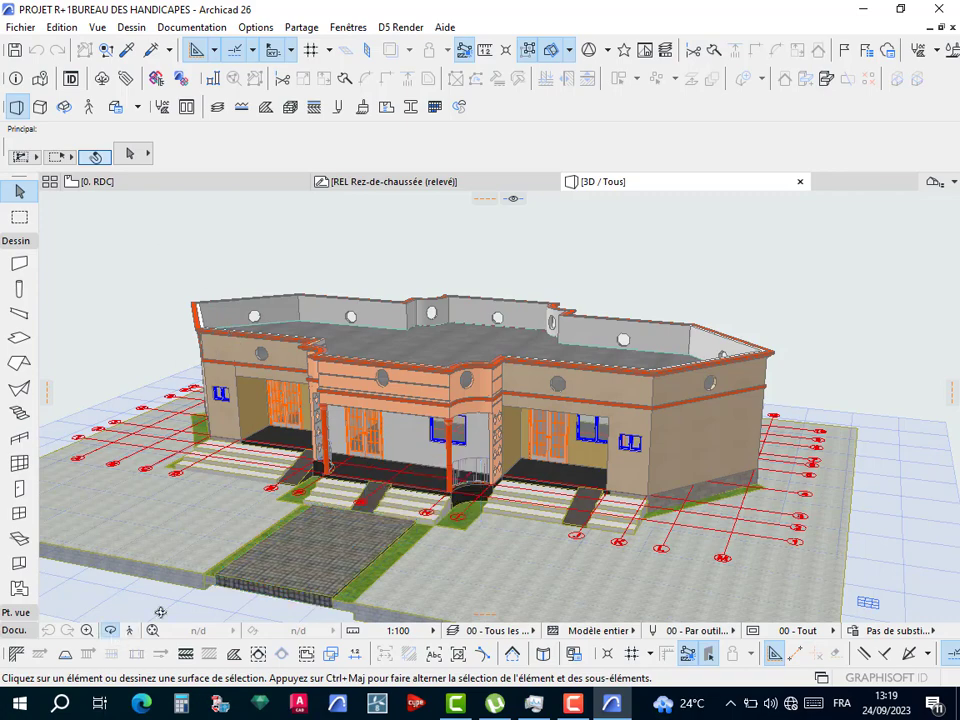
left_click_drag(400, 460, 438, 370)
scroll(450, 375, "up", 5)
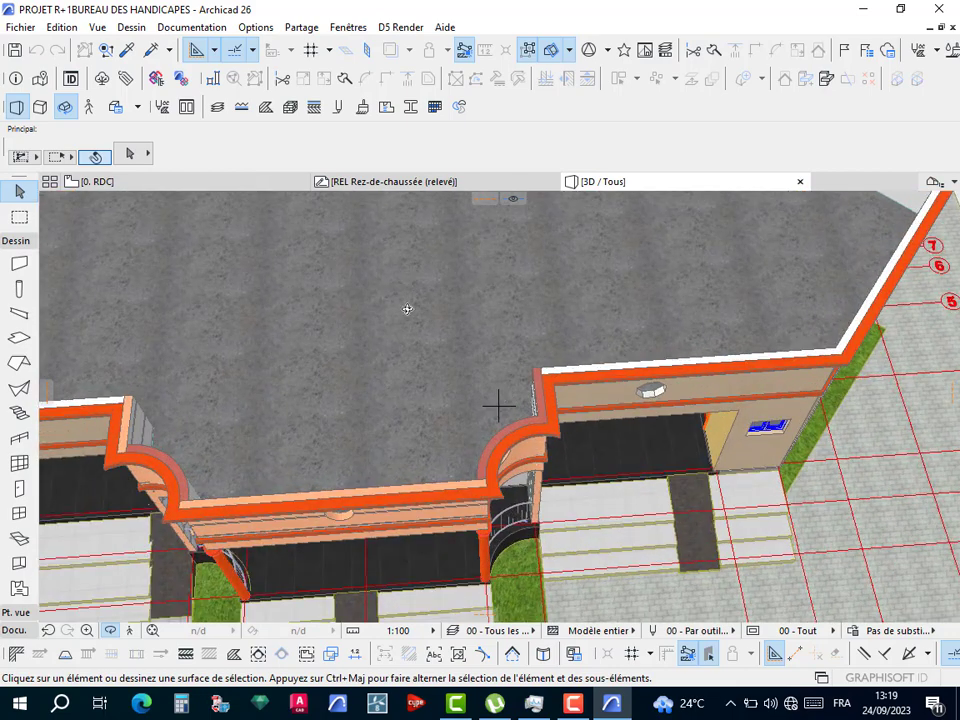
left_click_drag(266, 338, 122, 208)
left_click_drag(527, 429, 142, 212)
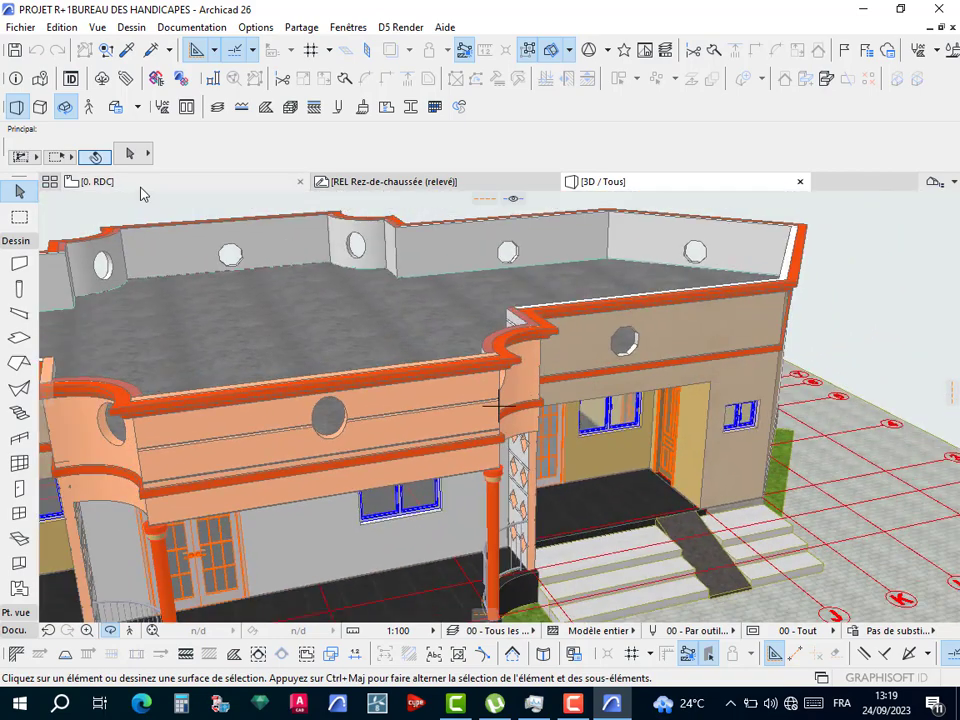
Open the 0. RDC floor plan and frame the SALLE DE REUNION.
left_click(138, 186)
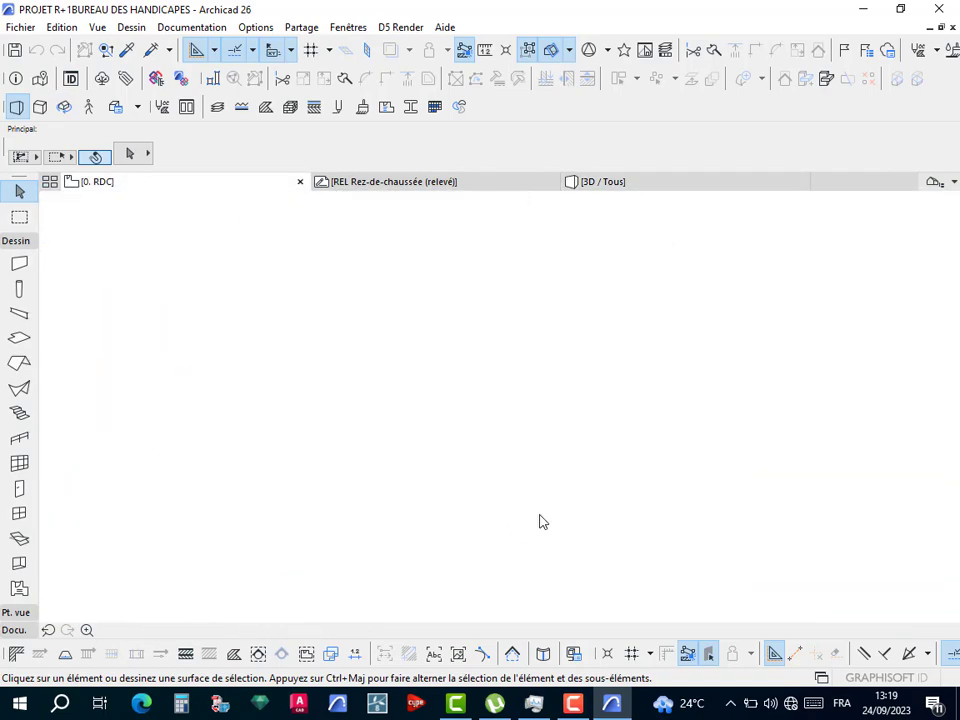
scroll(530, 530, "up", 8)
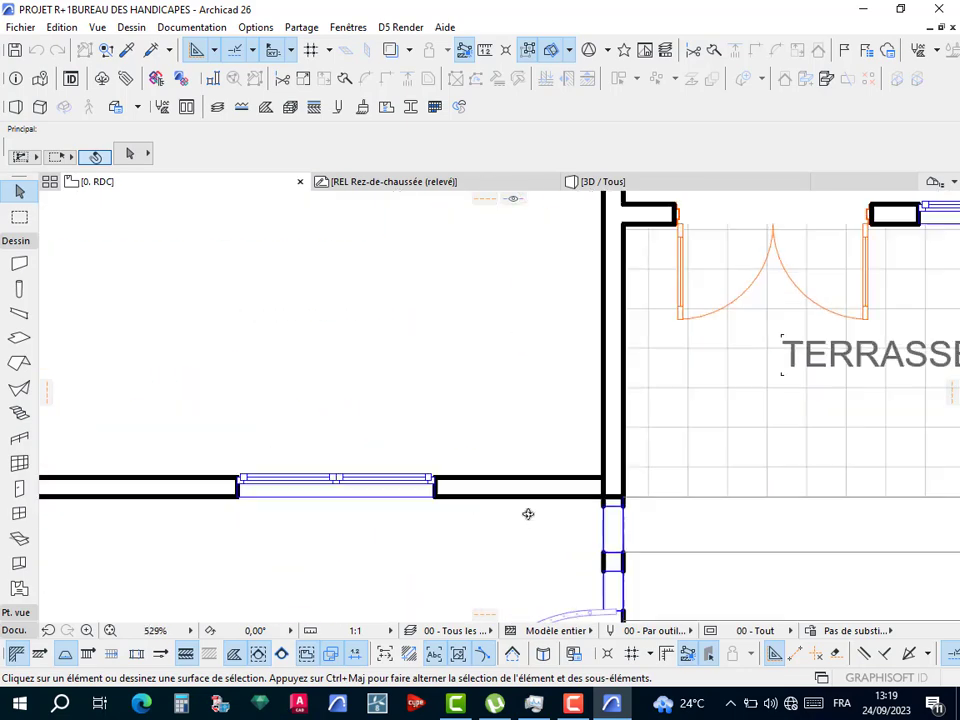
scroll(527, 514, "down", 4)
scroll(527, 520, "down", 2)
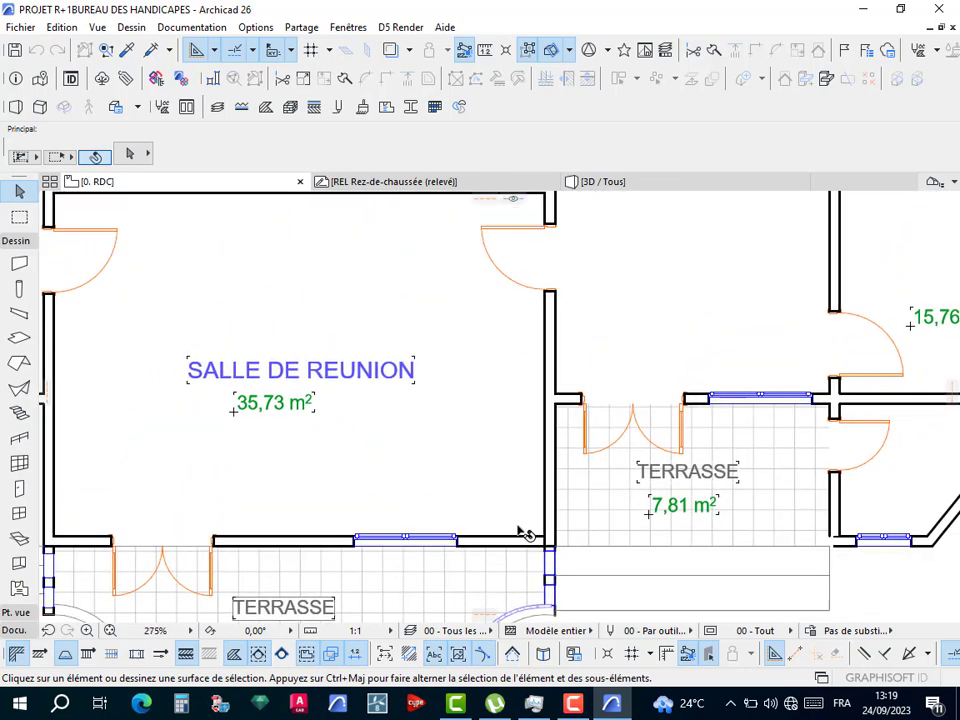
scroll(470, 522, "down", 2)
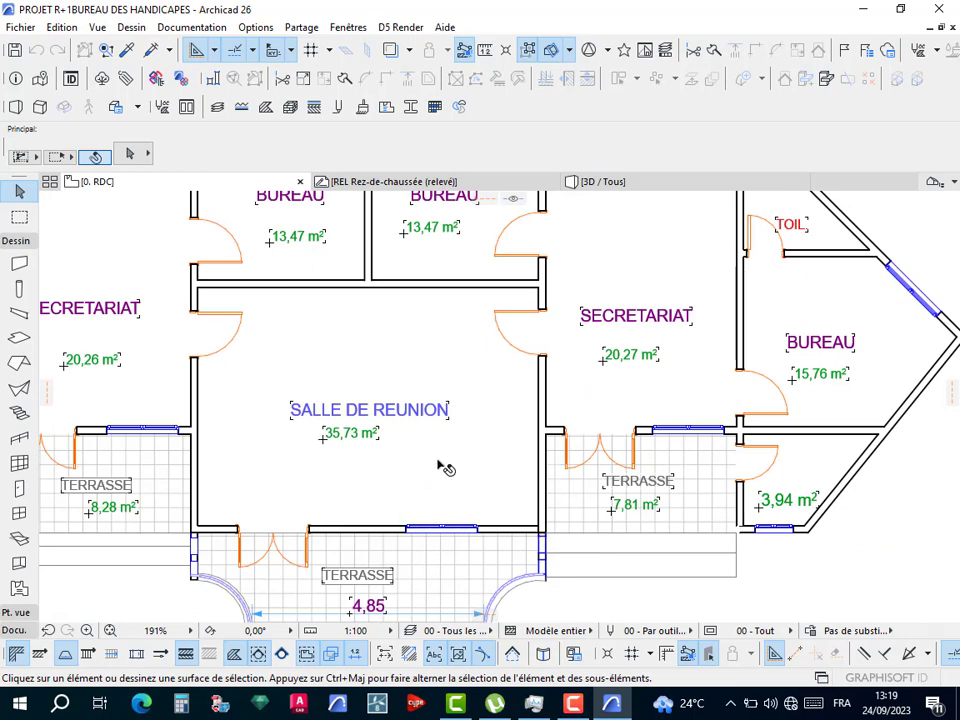
scroll(443, 470, "up", 2)
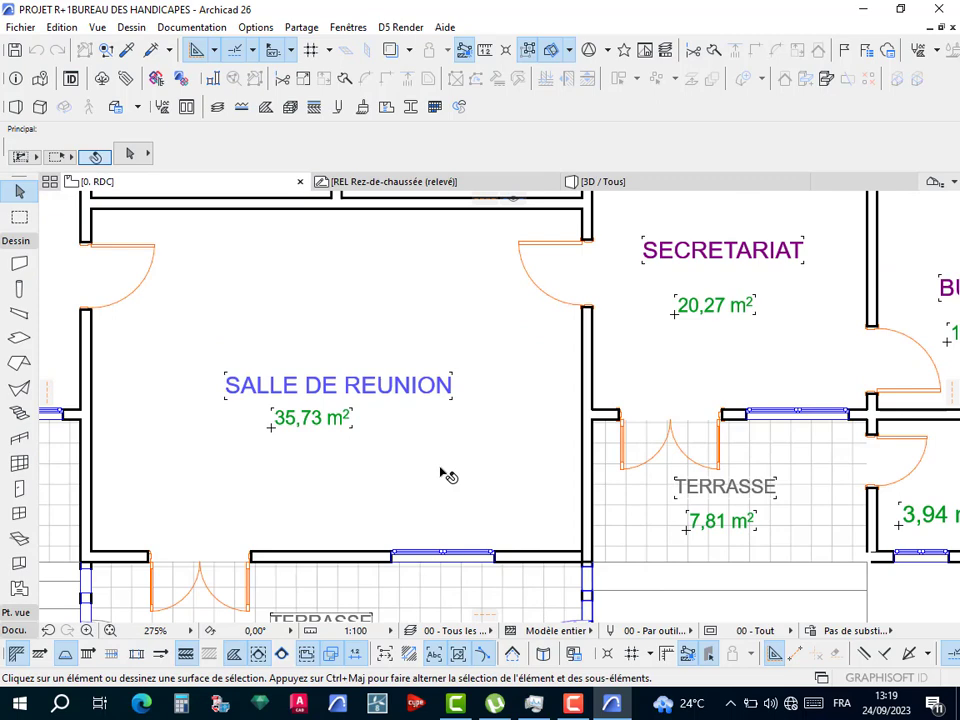
Set the upper storey link in the Stair tool's default settings to Non lié.
left_click(18, 412)
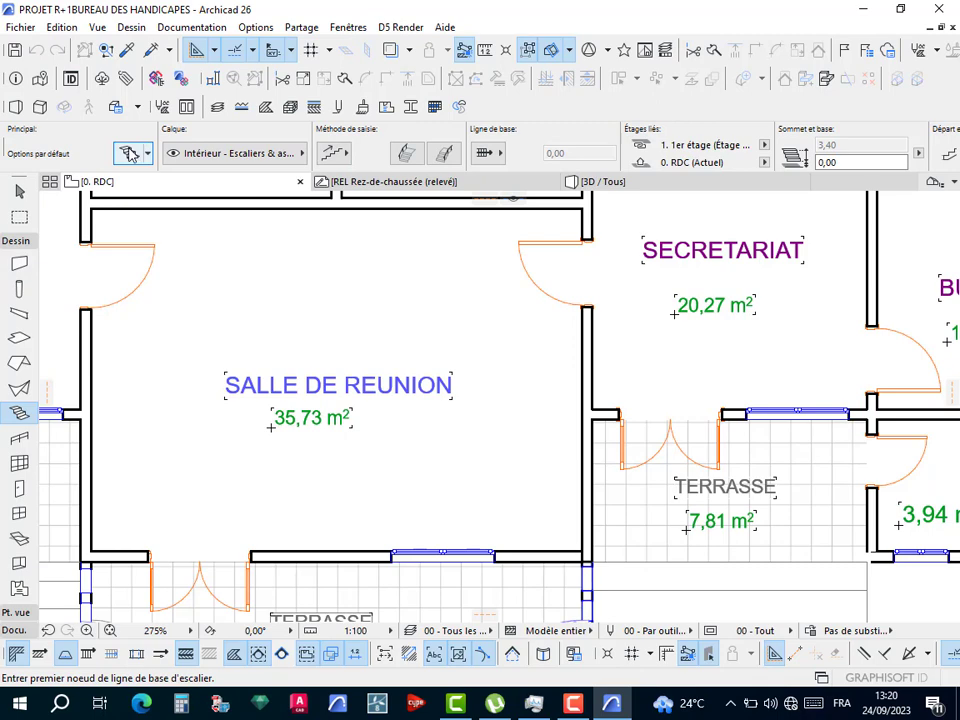
left_click(129, 152)
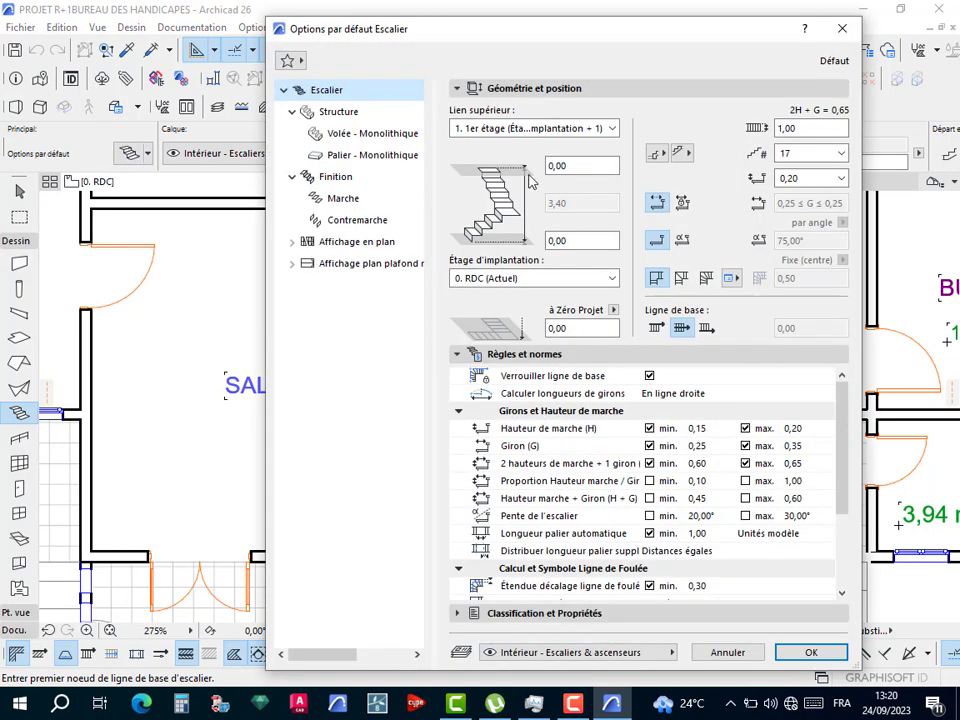
left_click(530, 128)
left_click(470, 188)
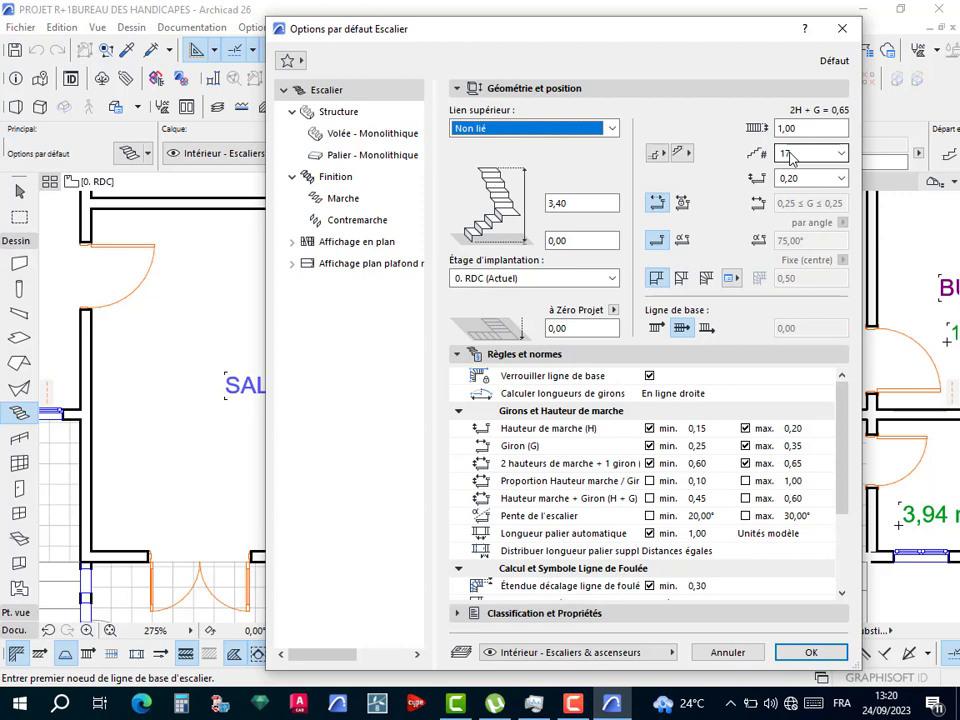
left_click(789, 180)
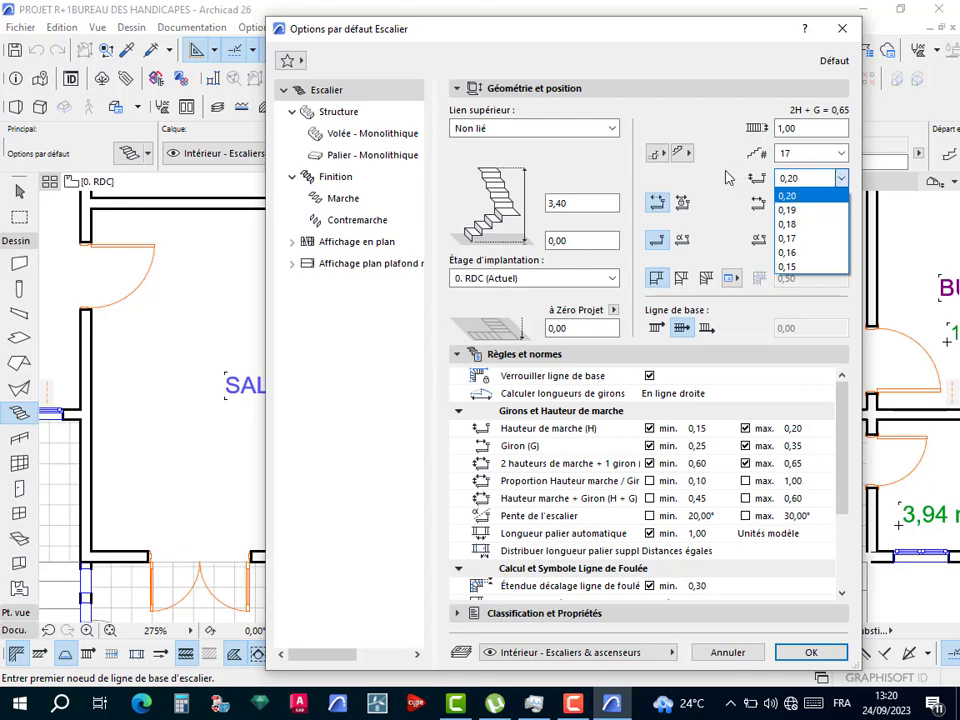
left_click(757, 183)
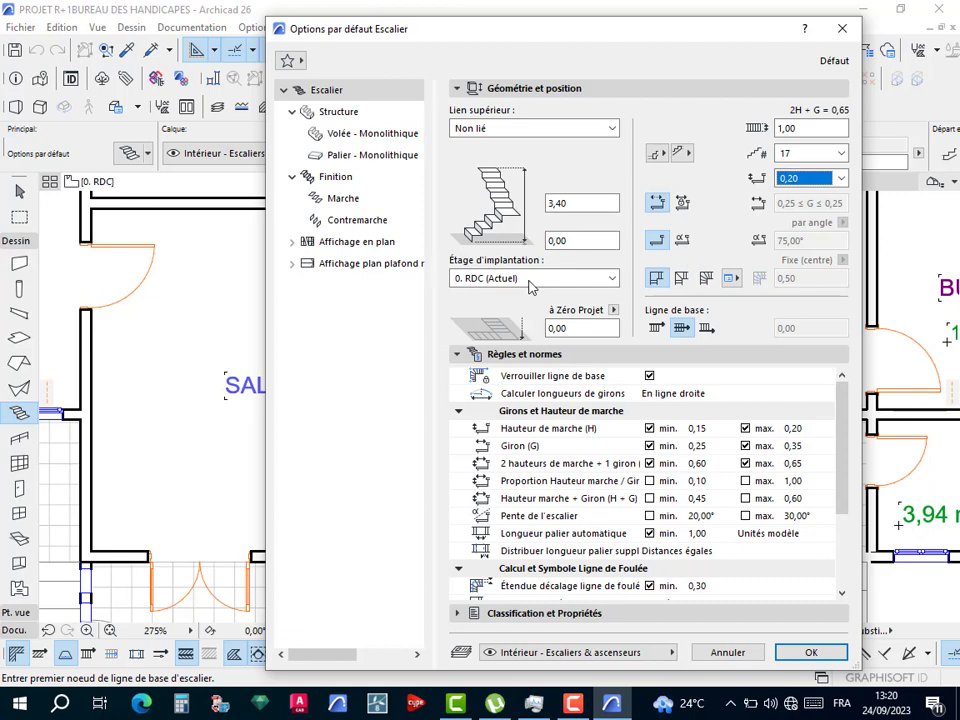
Set the stair's floor plan and reflected ceiling plan display to Étage d'implantation seulement and accept the default settings.
left_click(352, 242)
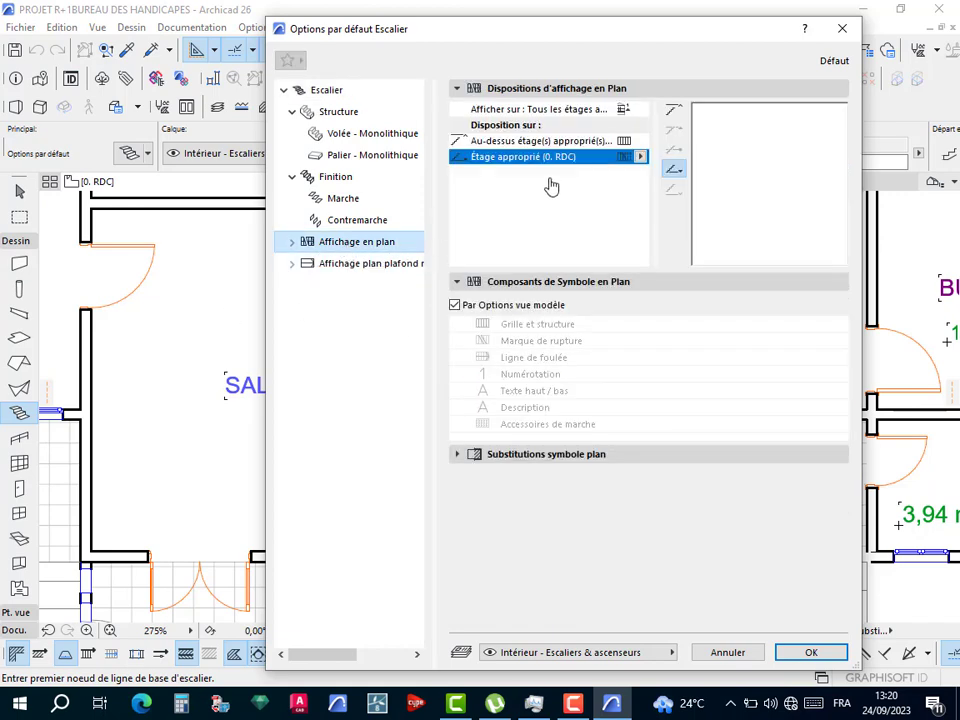
left_click(640, 109)
left_click(641, 109)
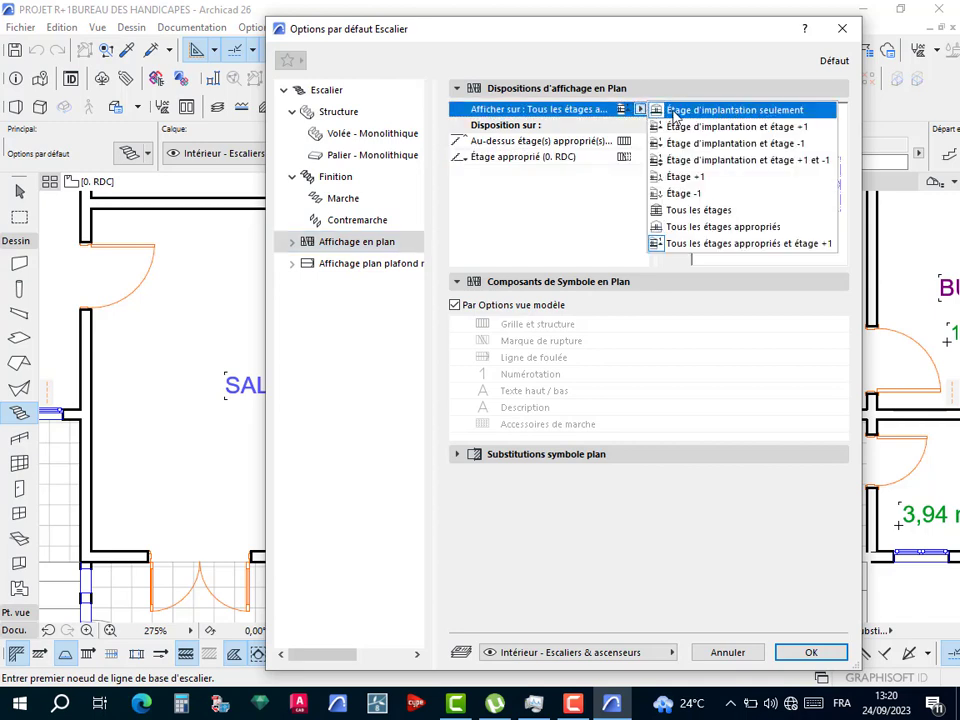
left_click(675, 110)
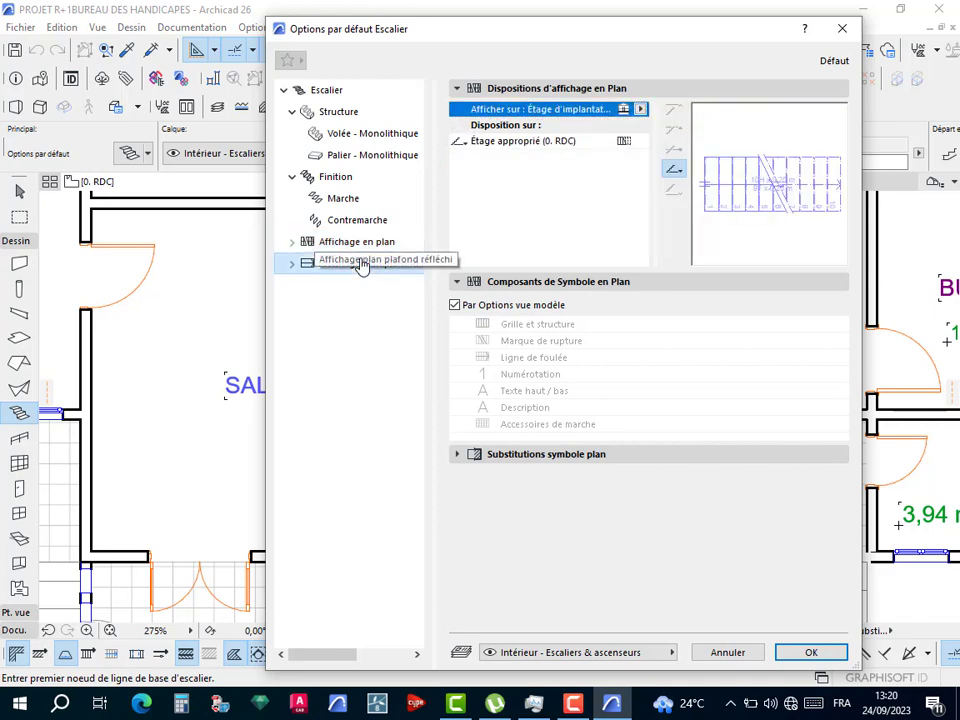
left_click(364, 264)
left_click(640, 110)
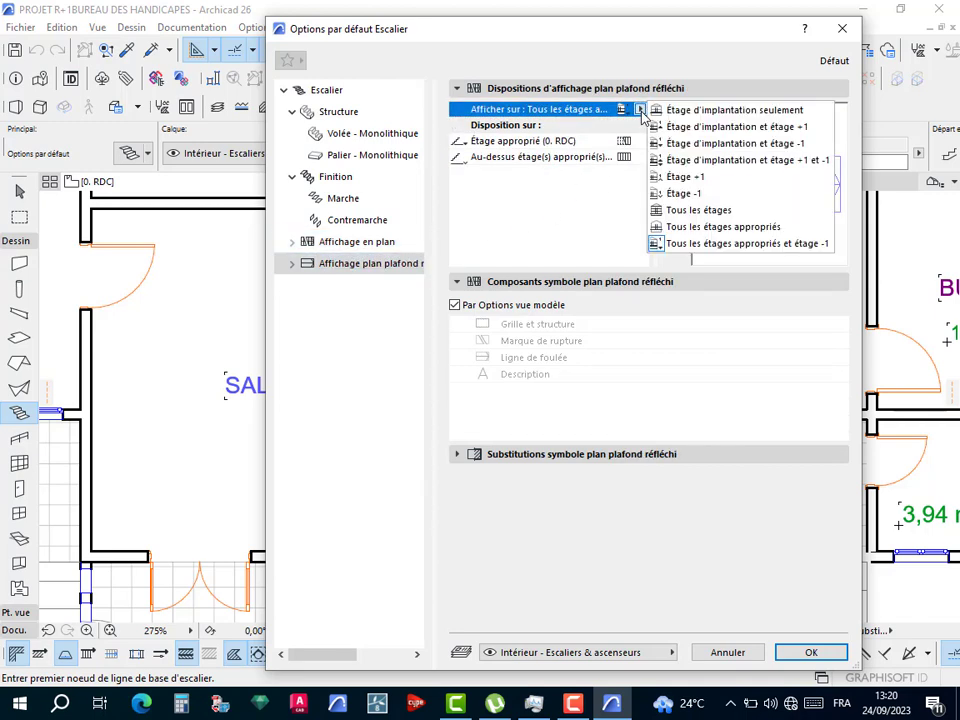
left_click(681, 108)
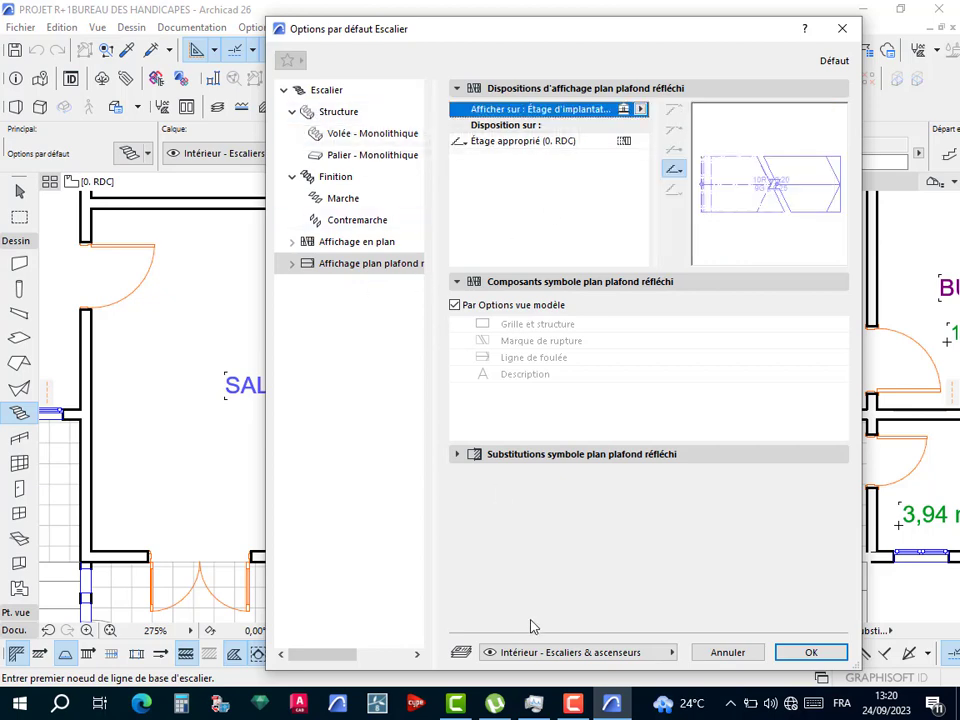
left_click(811, 652)
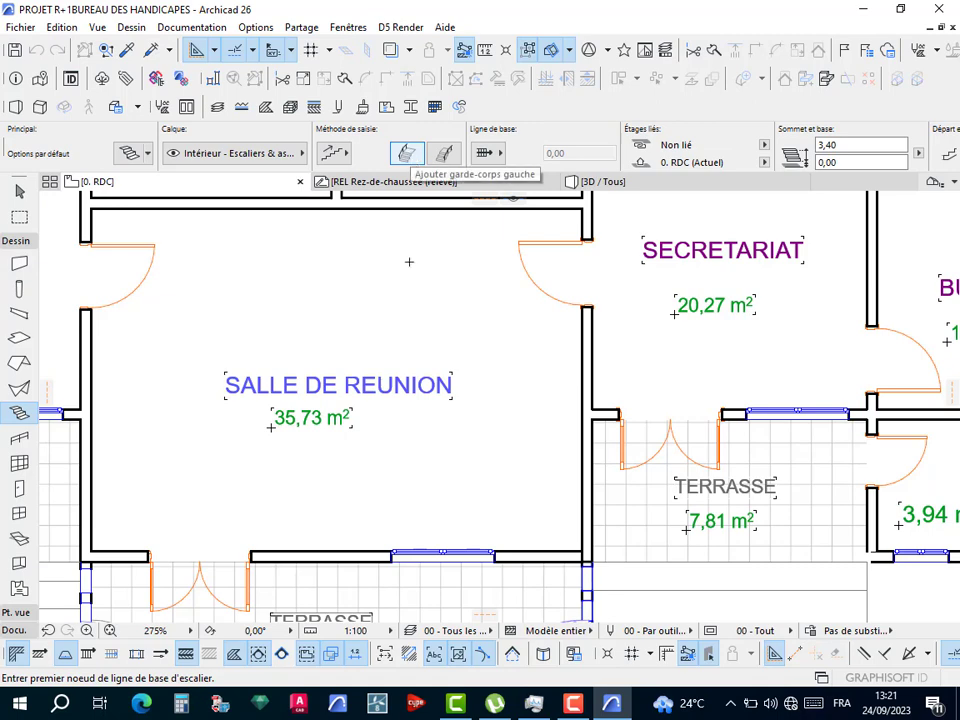
Add a left railing to the stair input and place its baseline on the right side, starting from the SALLE DE REUNION's lower wall.
middle_click_drag(389, 522, 463, 486)
scroll(409, 497, "up", 2)
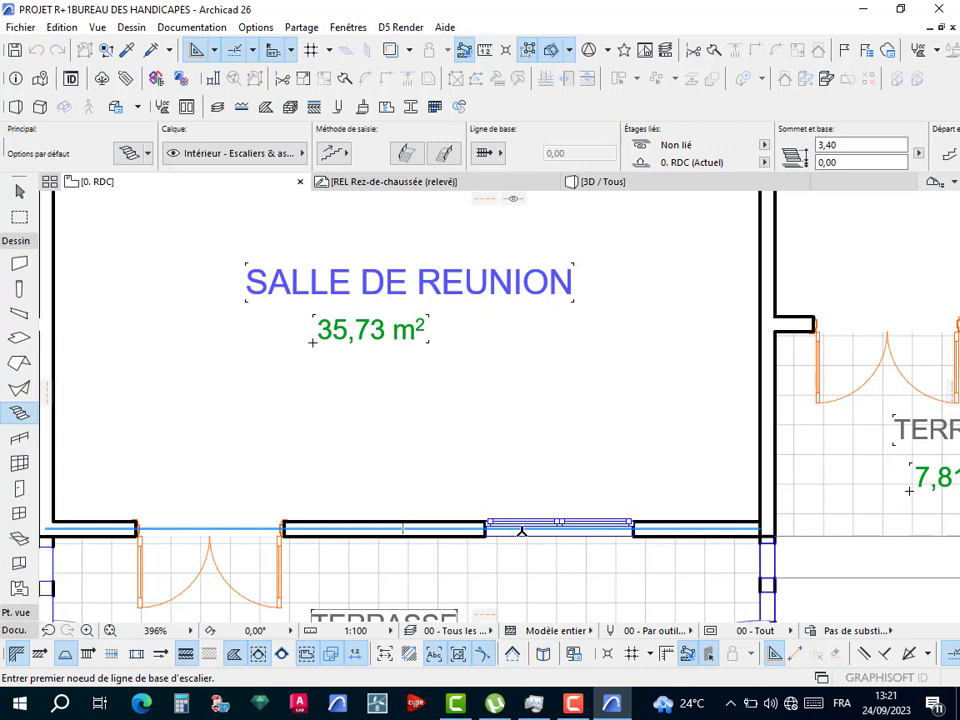
left_click(403, 153)
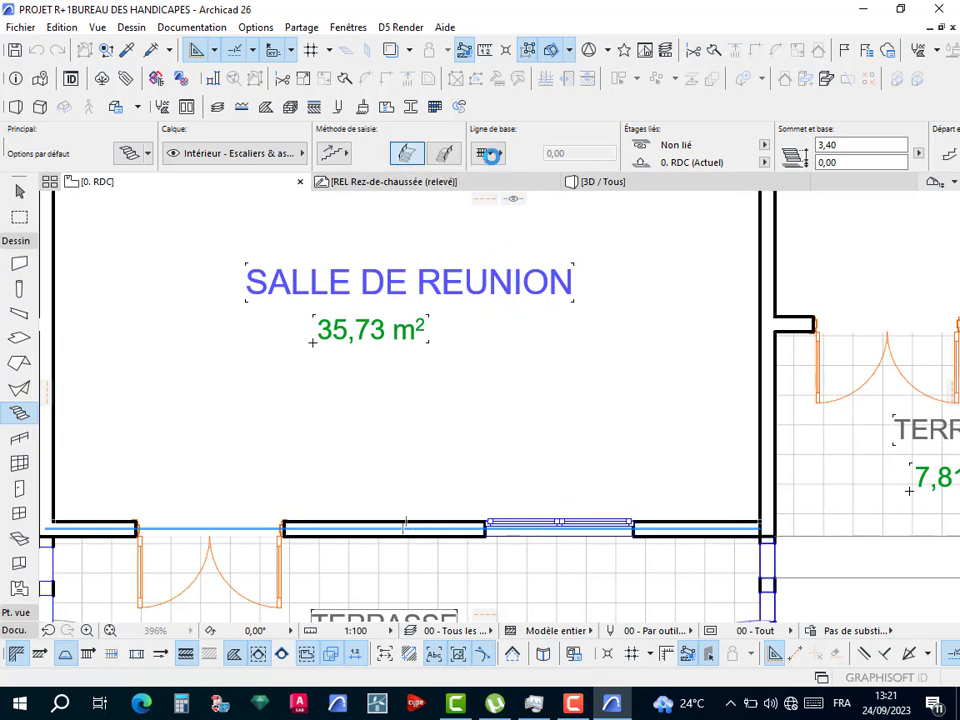
left_click(489, 238)
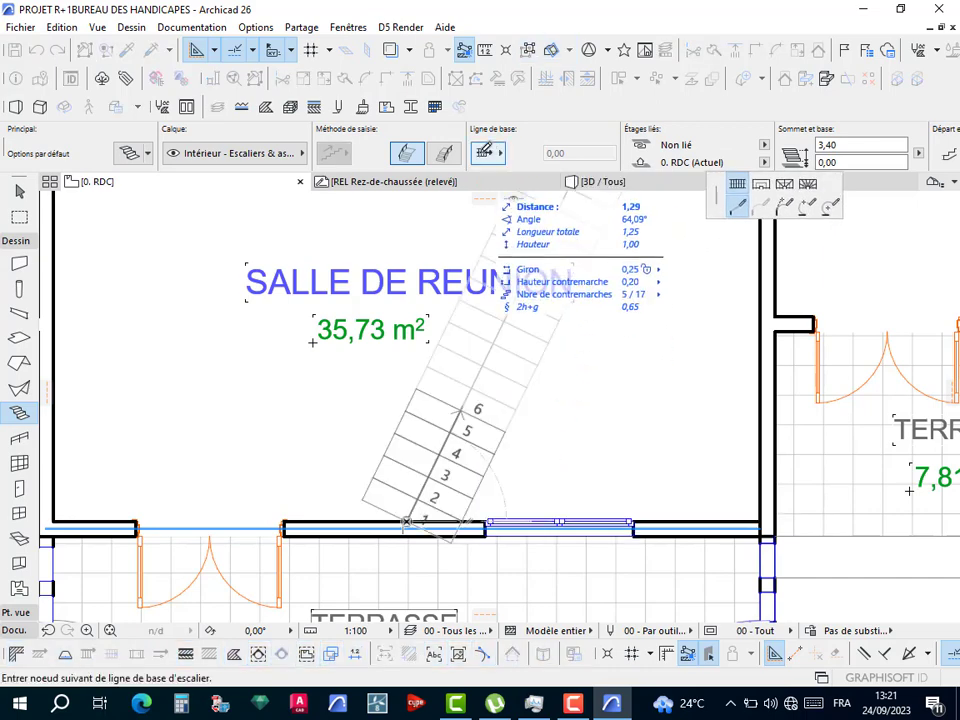
left_click(483, 153)
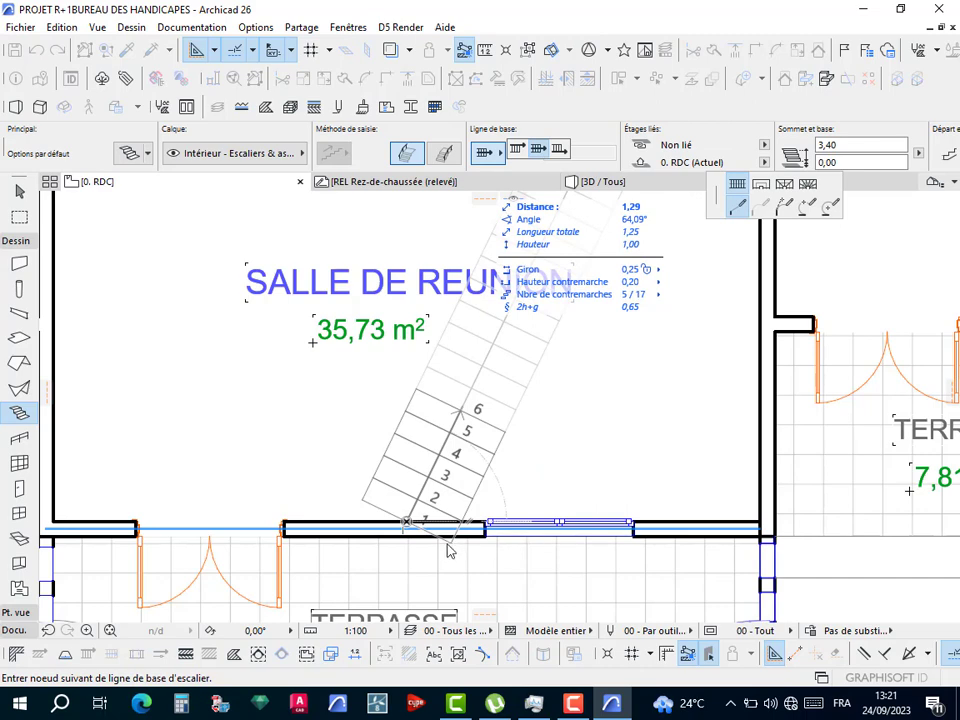
left_click(550, 149)
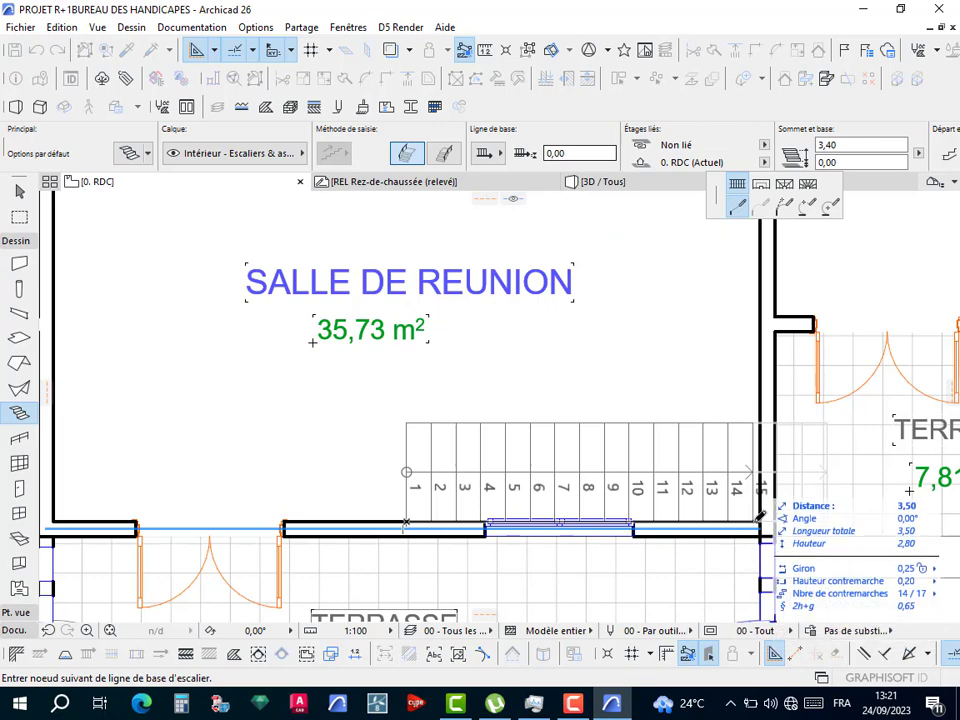
left_click(630, 514)
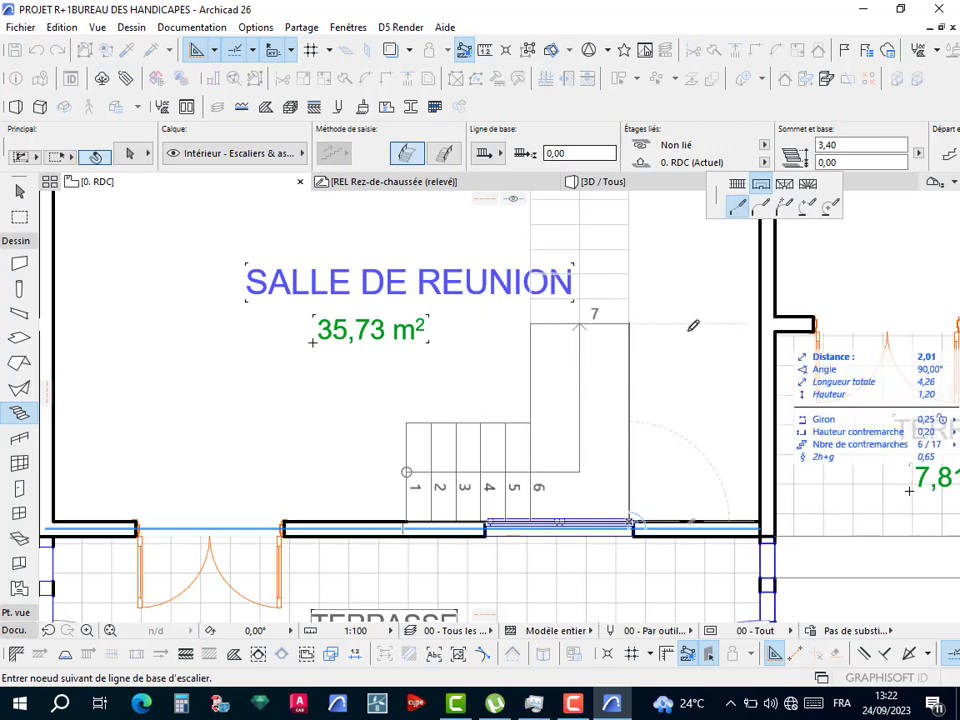
left_click(460, 341)
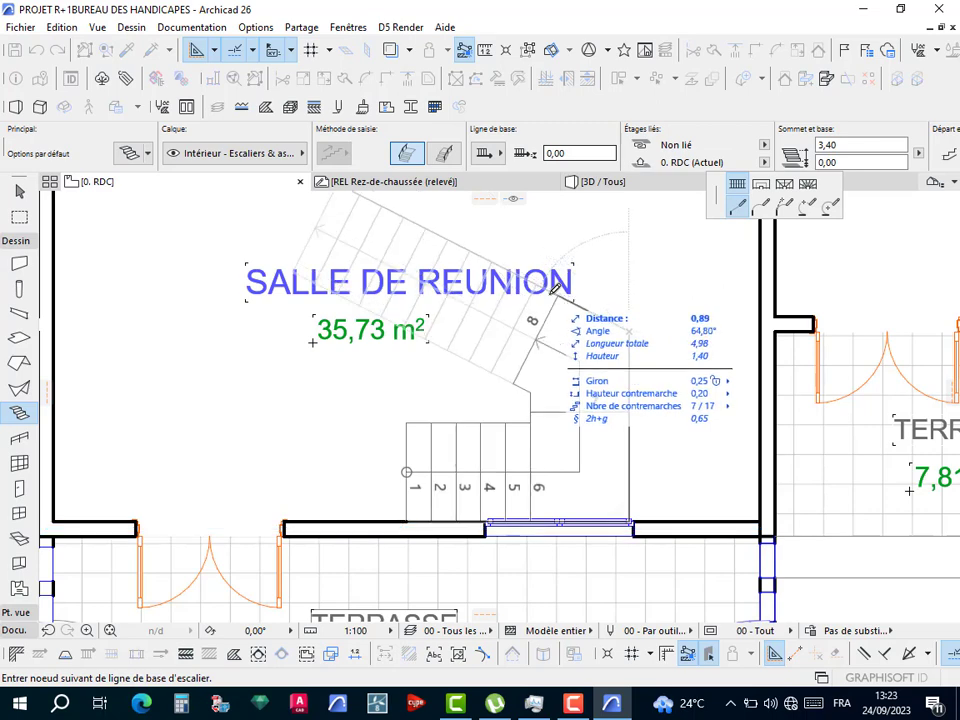
left_click(555, 289)
key("Escape")
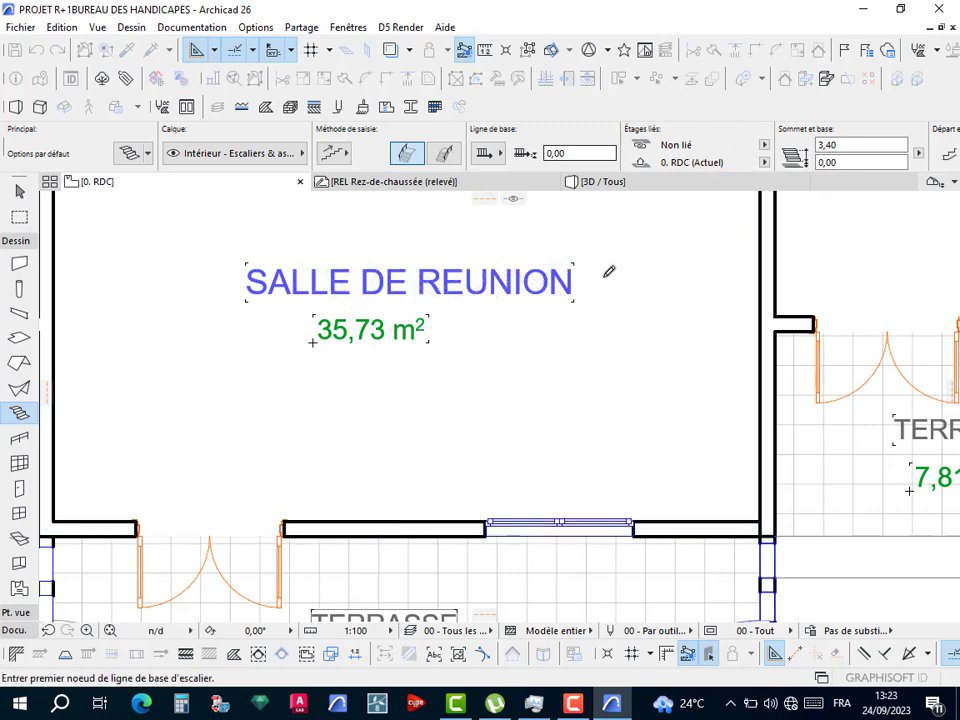
key("Escape")
Draw a polyline from the SALLE DE REUNION's lower-right inner corner up along the right wall, then horizontally left into the room.
scroll(750, 515, "up", 2)
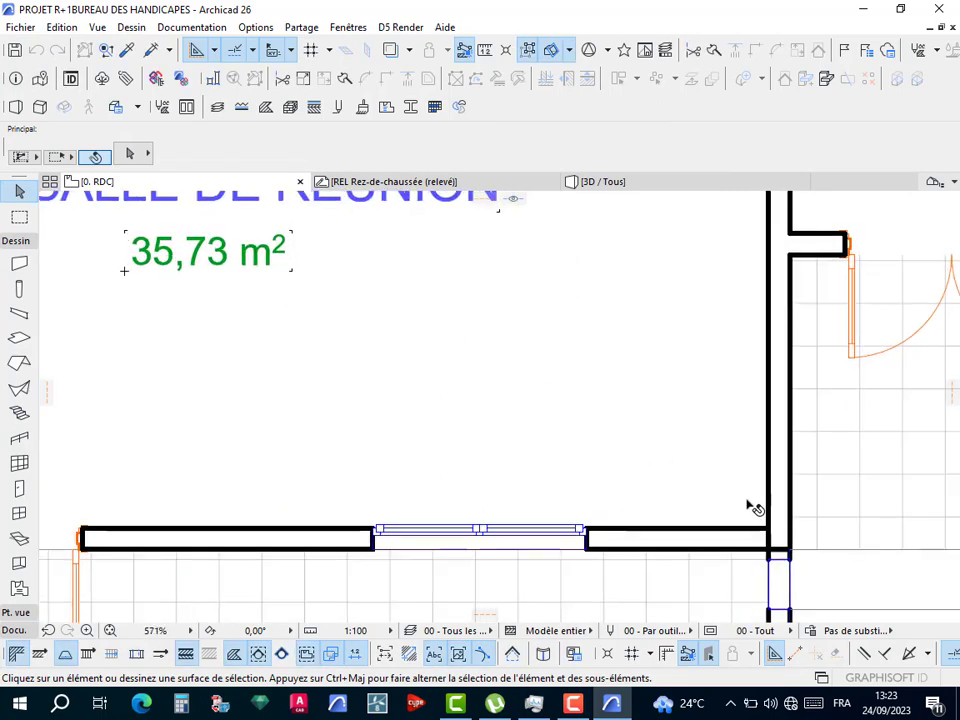
key("p")
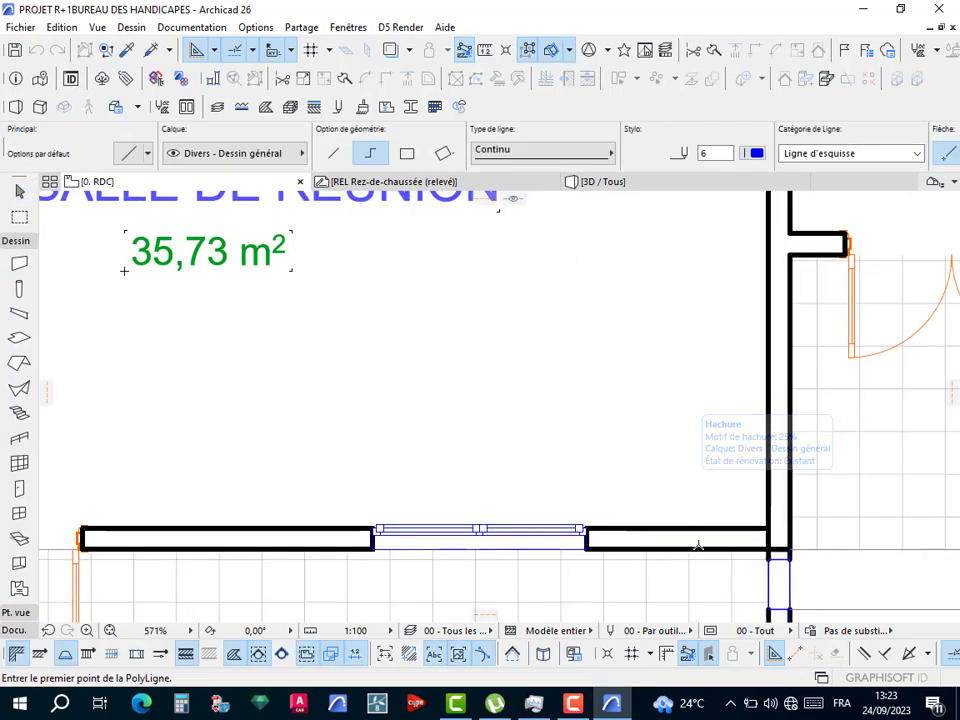
left_click(769, 527)
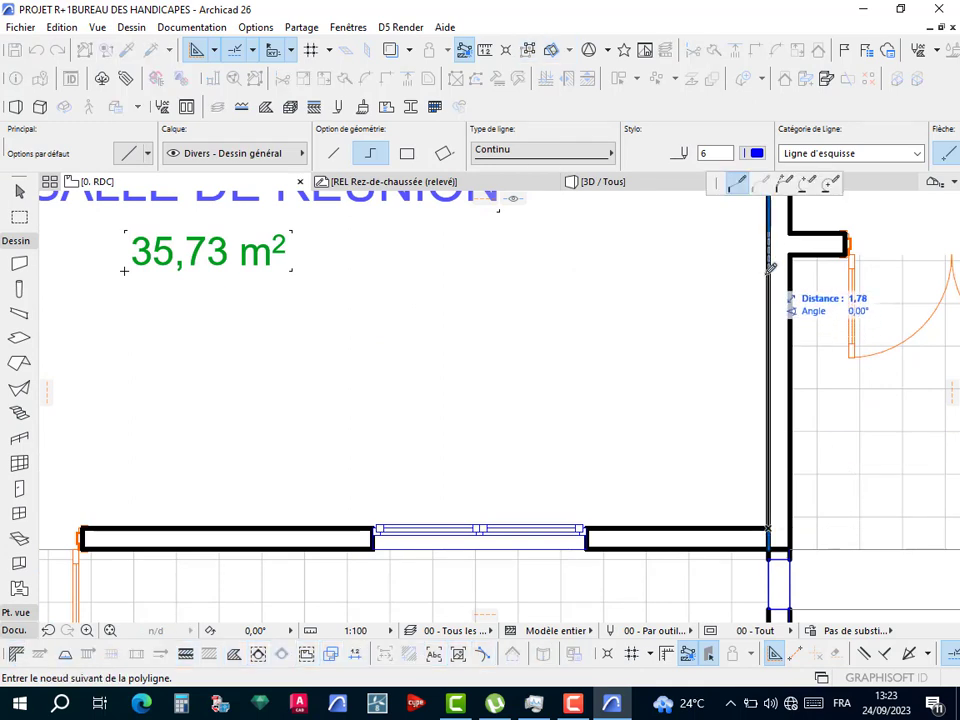
left_click(769, 243)
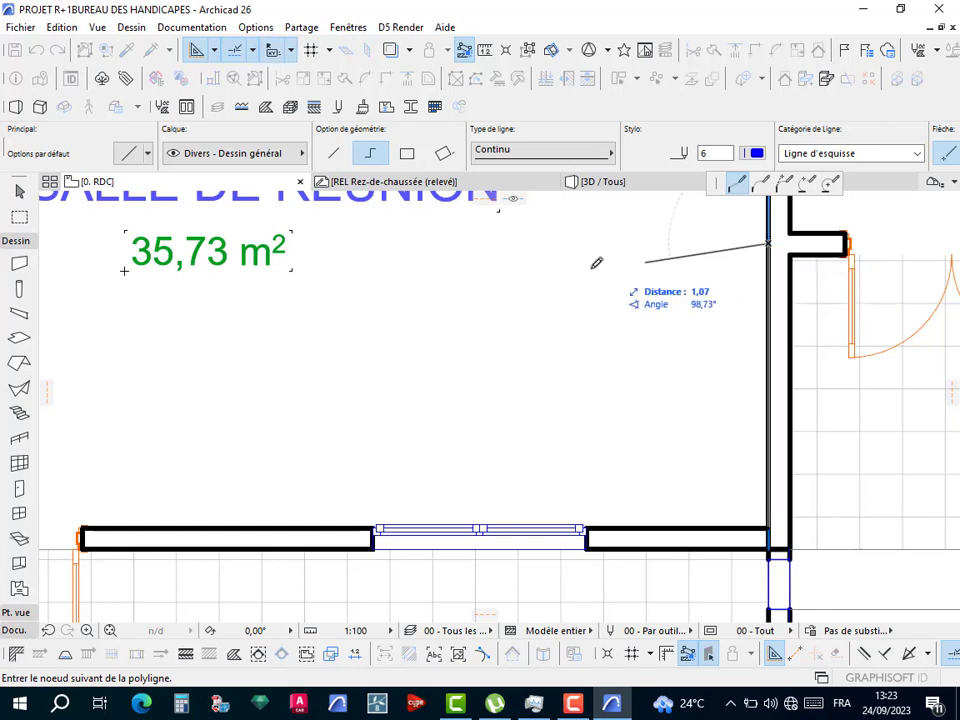
double_click(321, 243)
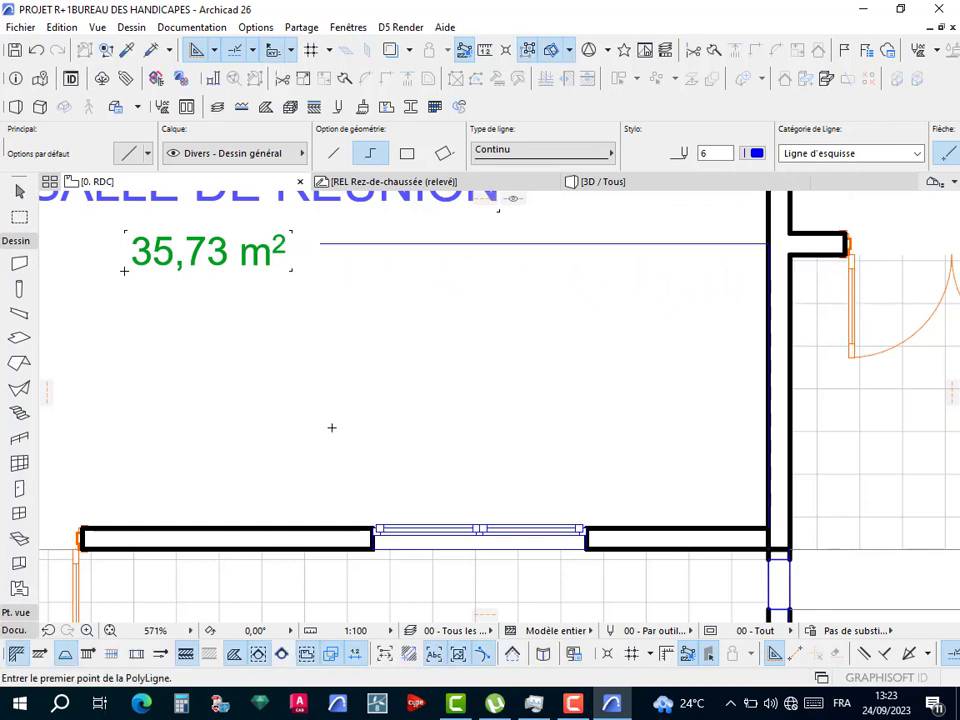
key("Escape")
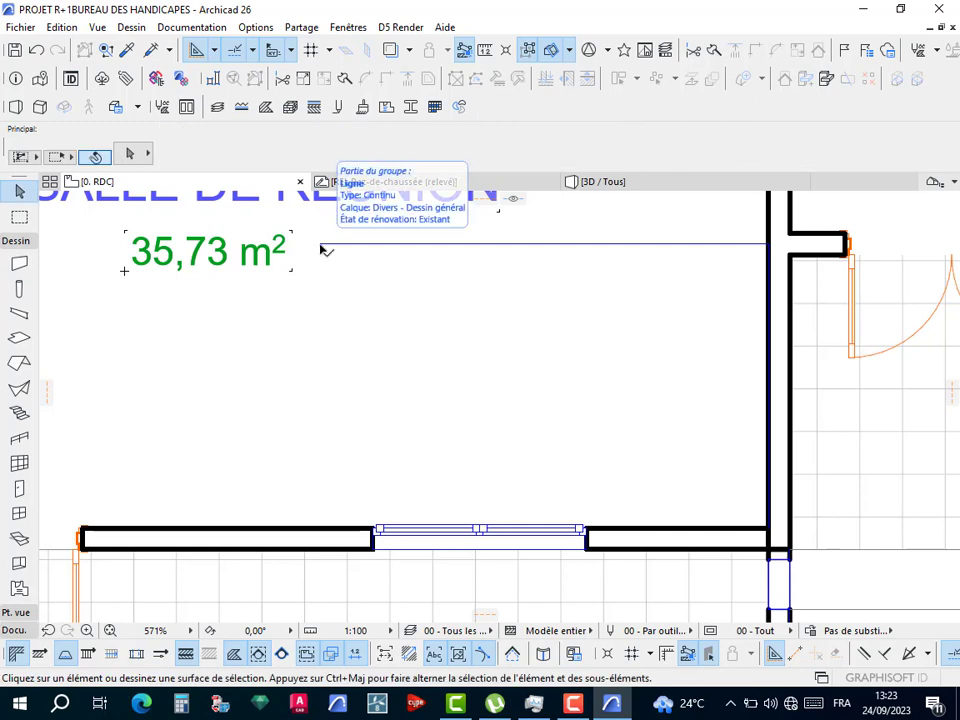
Draw a vertical polyline closing the outline's left side down to the lower wall, plus a horizontal one from its midpoint into the outline.
key("w")
left_click(321, 244)
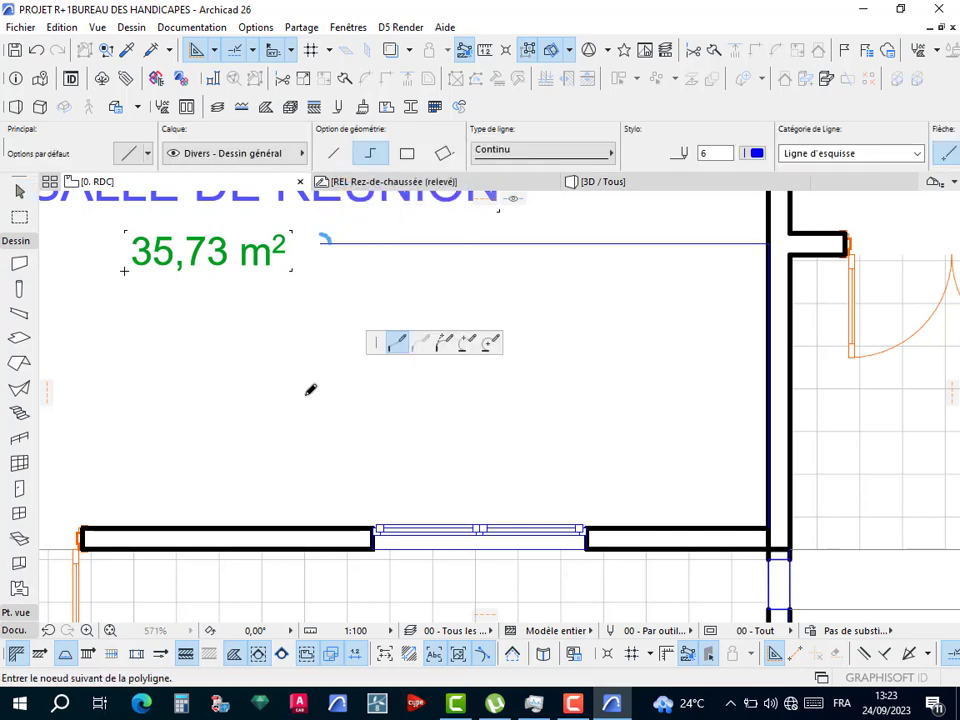
left_click(322, 523)
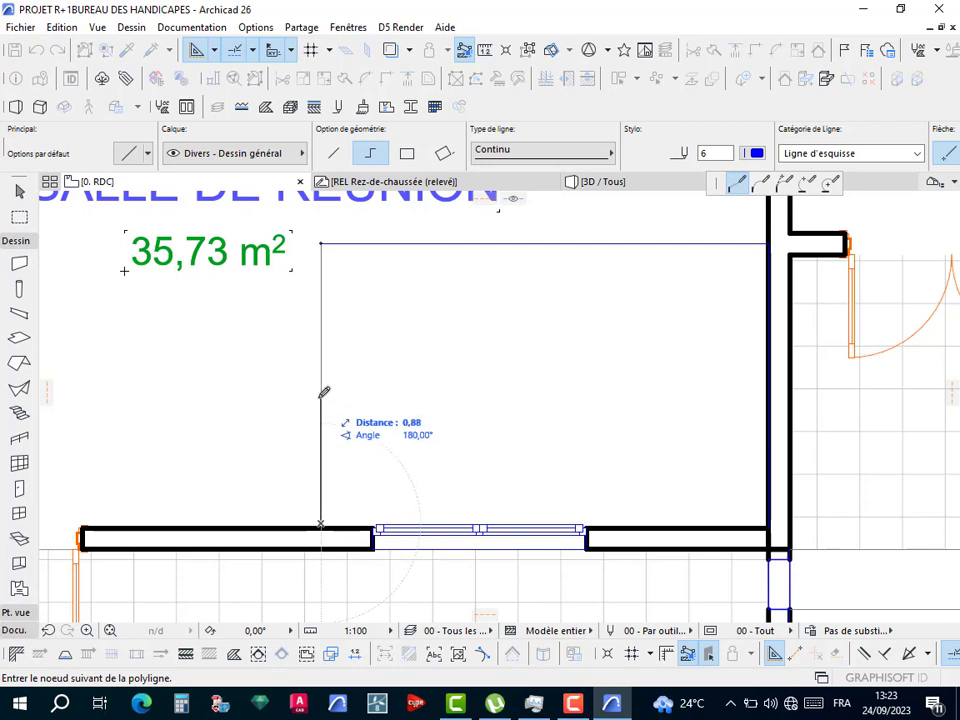
double_click(325, 517)
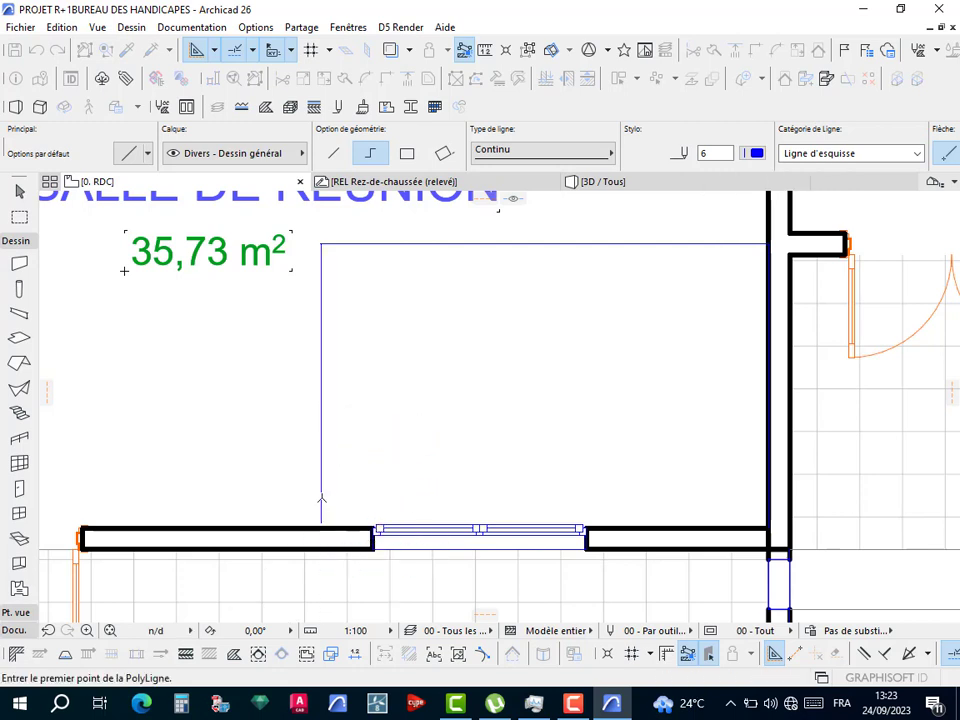
left_click(321, 384)
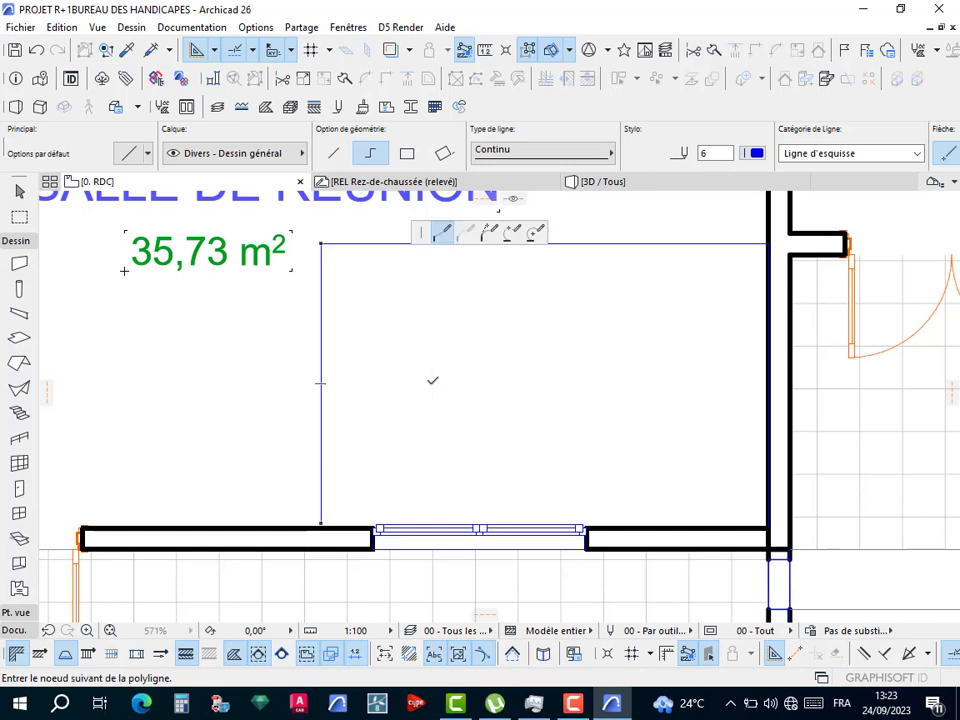
double_click(579, 383)
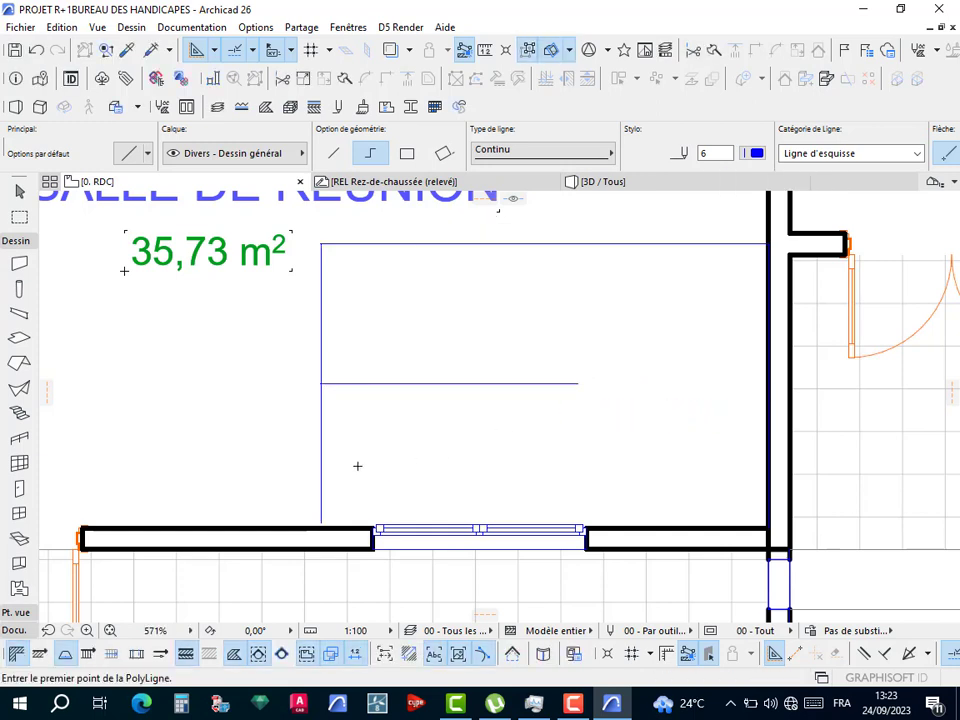
key("Escape")
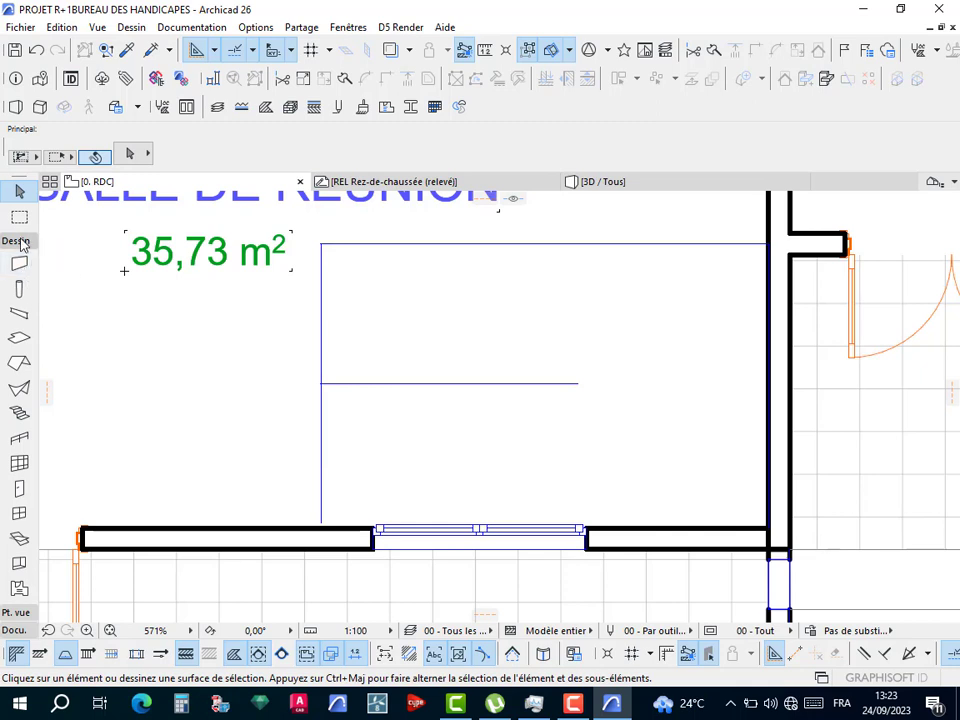
Activate the Stair tool and check the flight and landing structure options in its default settings.
key("s")
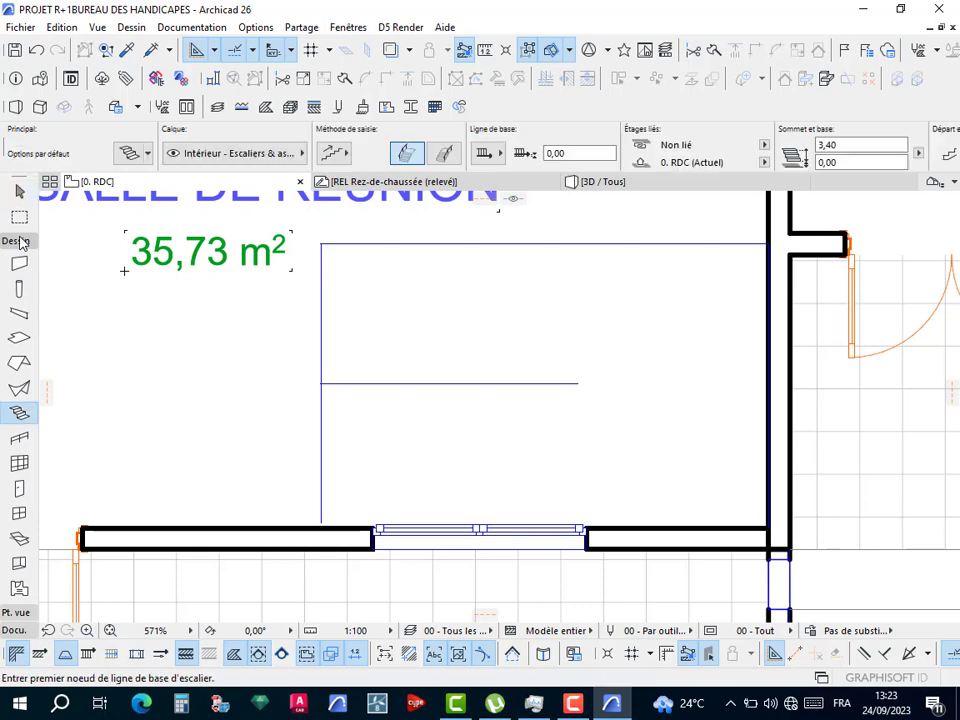
left_click(130, 154)
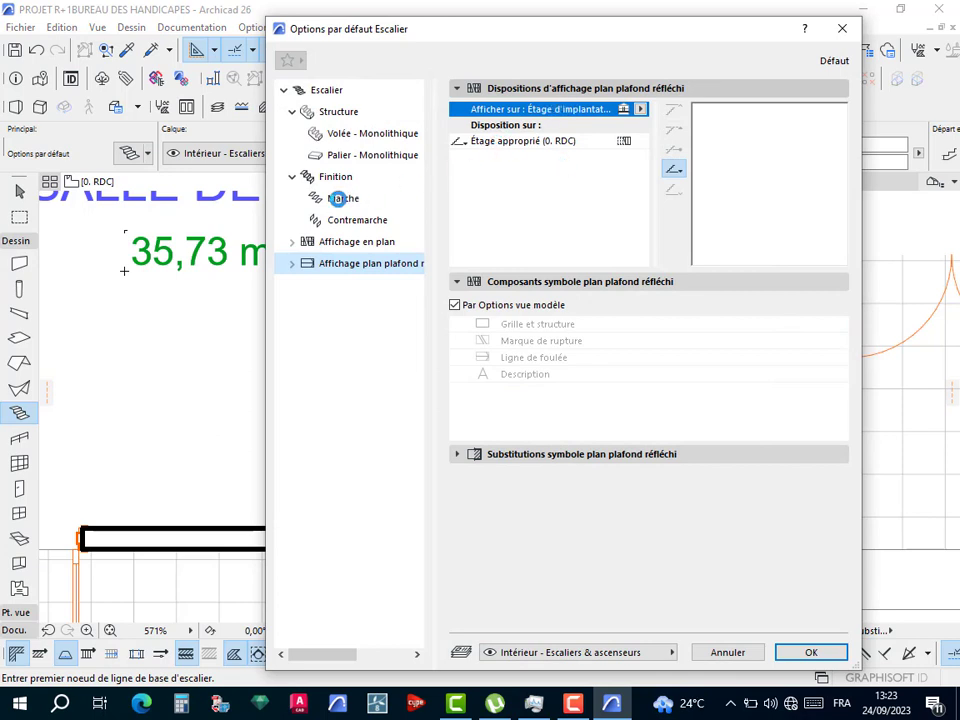
left_click(340, 107)
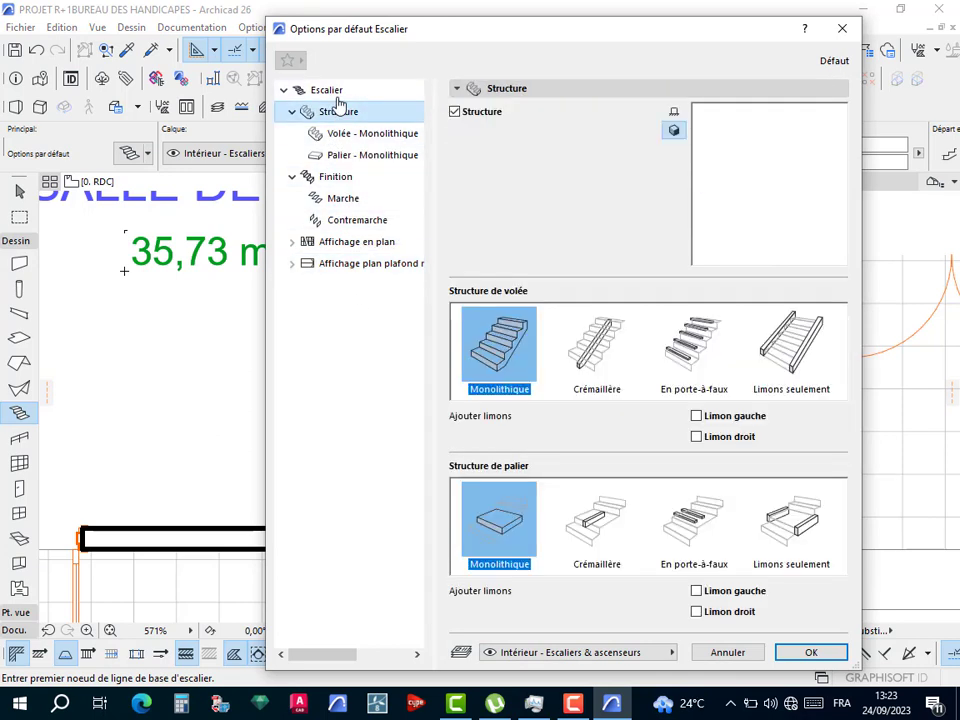
left_click(798, 652)
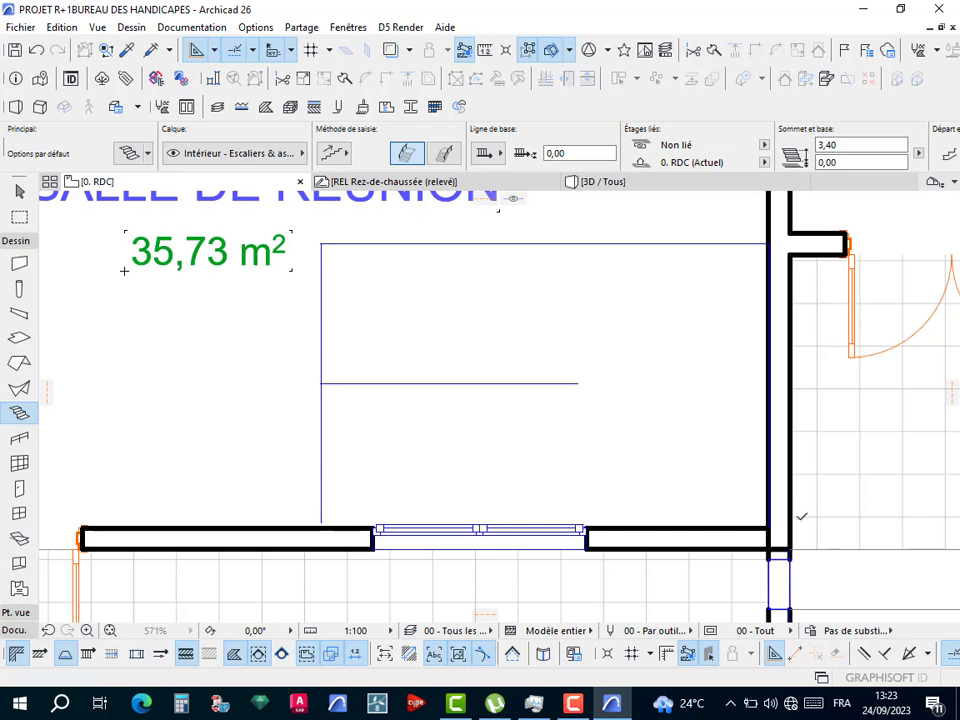
Draw the first flight's baseline from the left guide's foot along the lower wall to the right corner, and set the next segment to a landing.
left_click(768, 529)
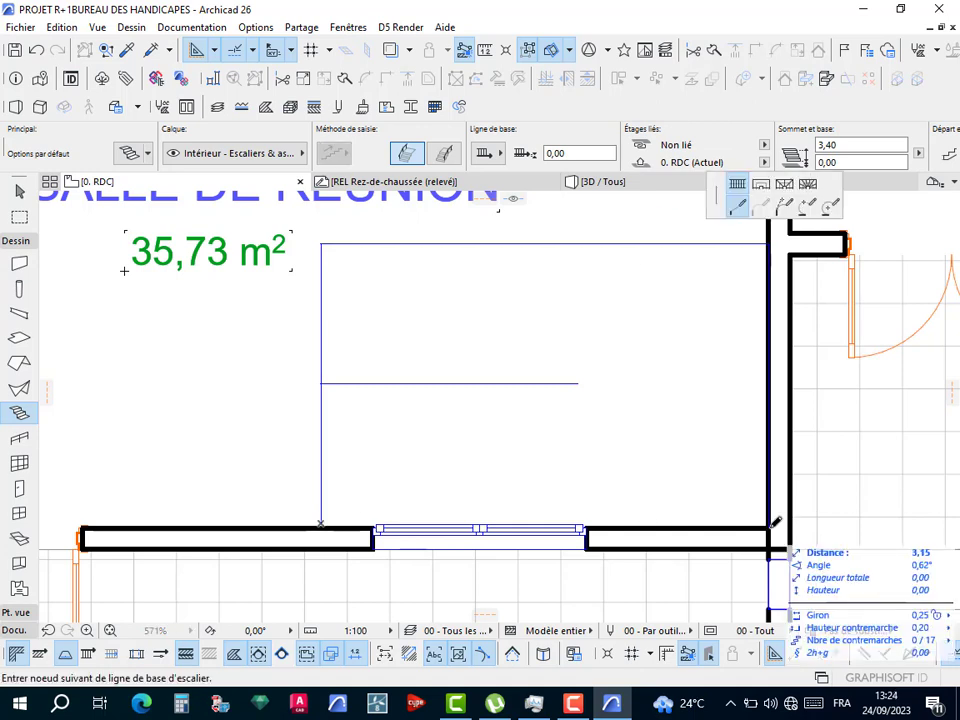
left_click(776, 522)
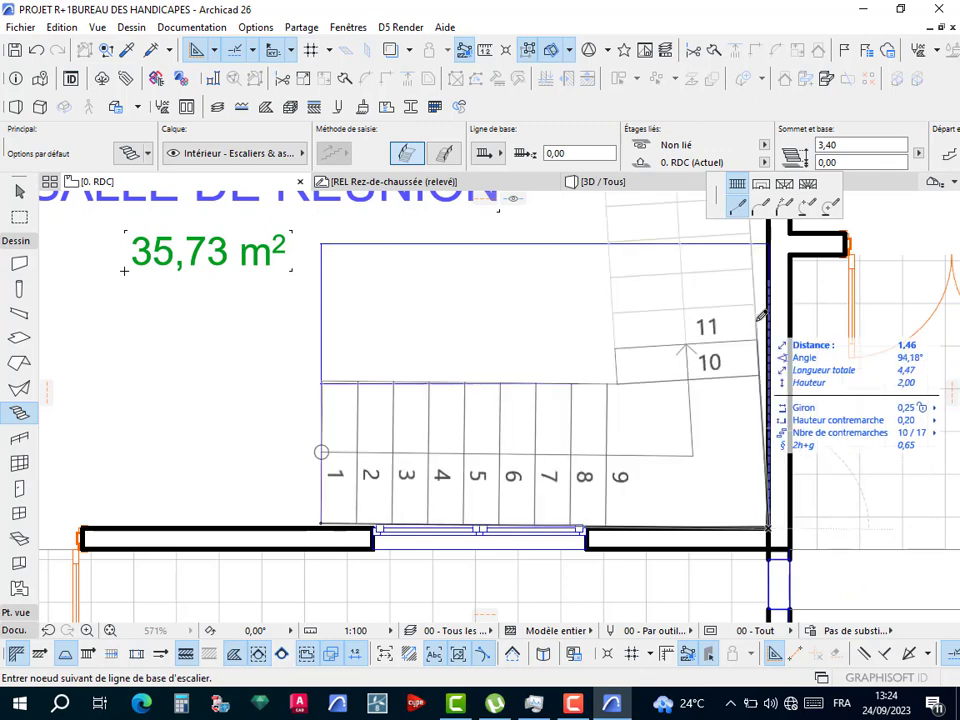
scroll(760, 522, "up", 5)
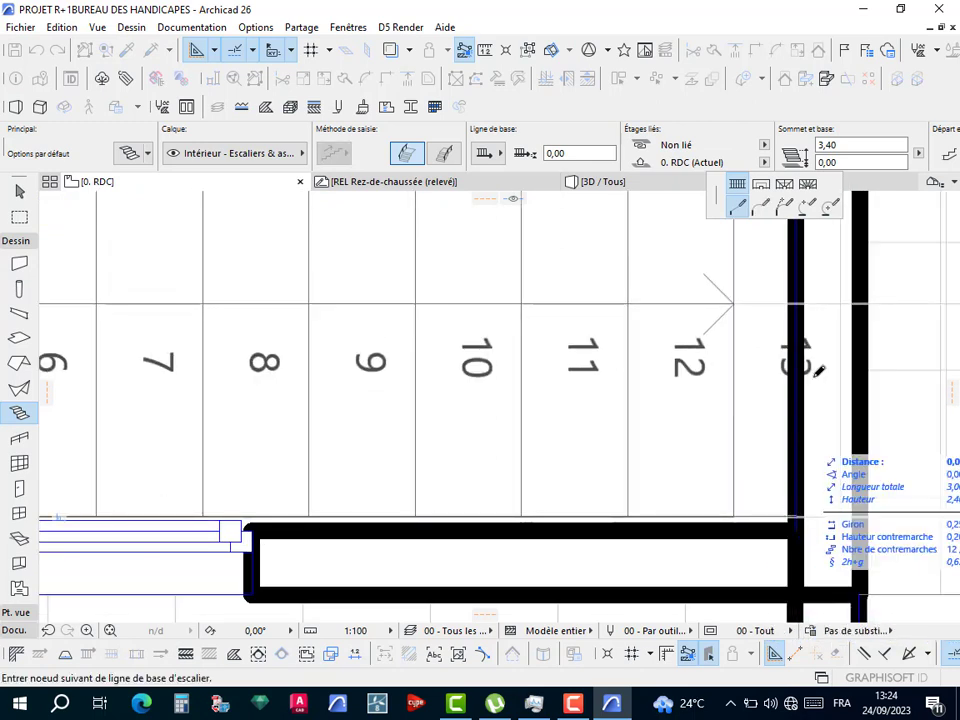
left_click(761, 205)
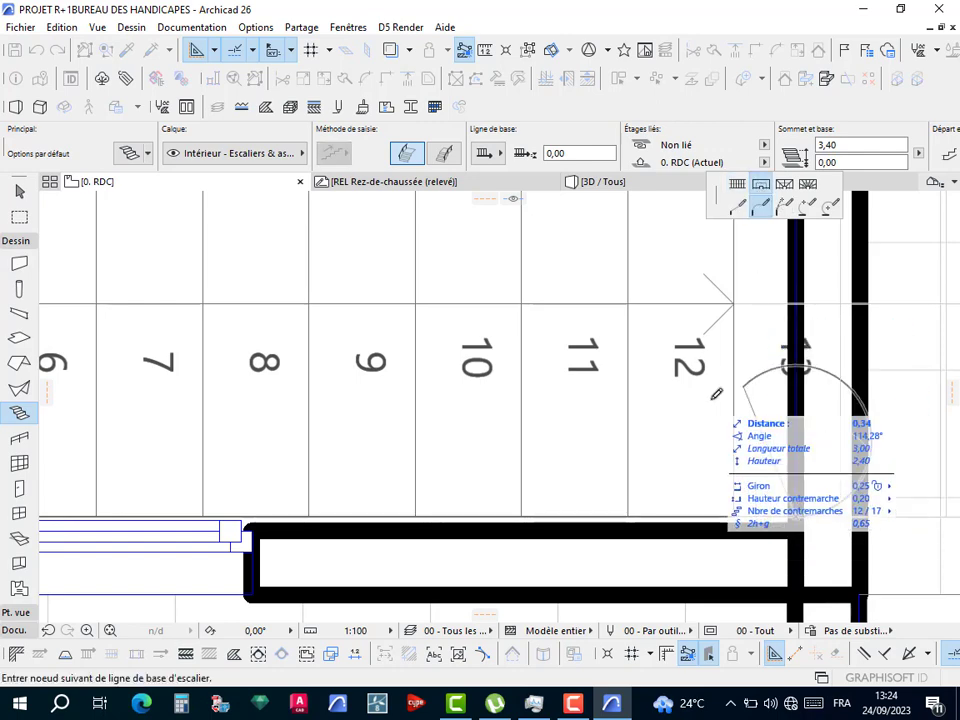
scroll(720, 385, "down", 5)
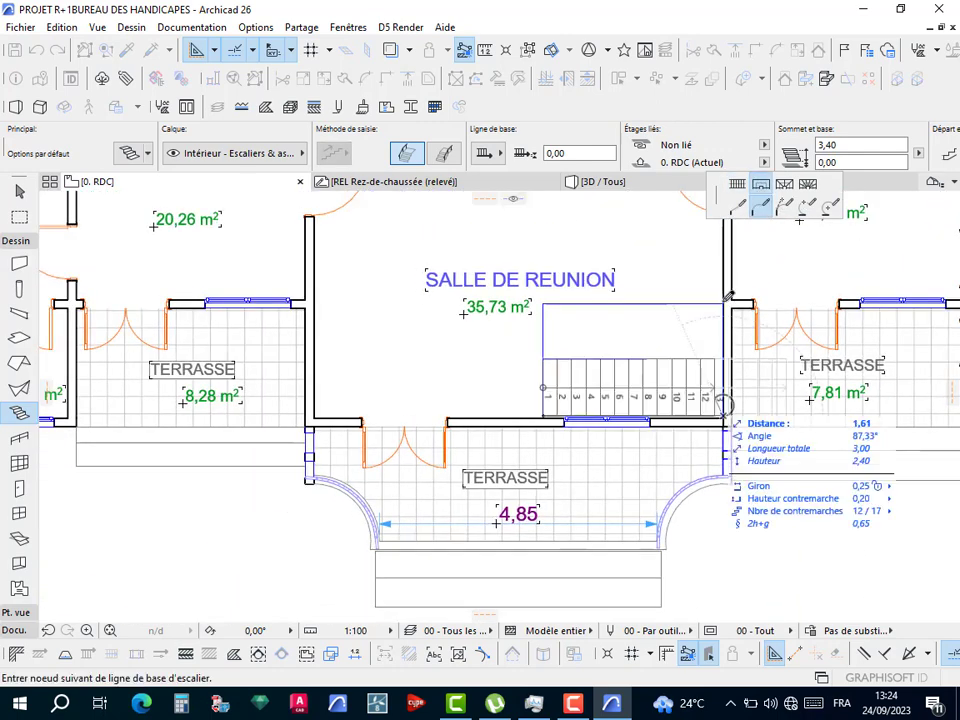
scroll(728, 304, "up", 3)
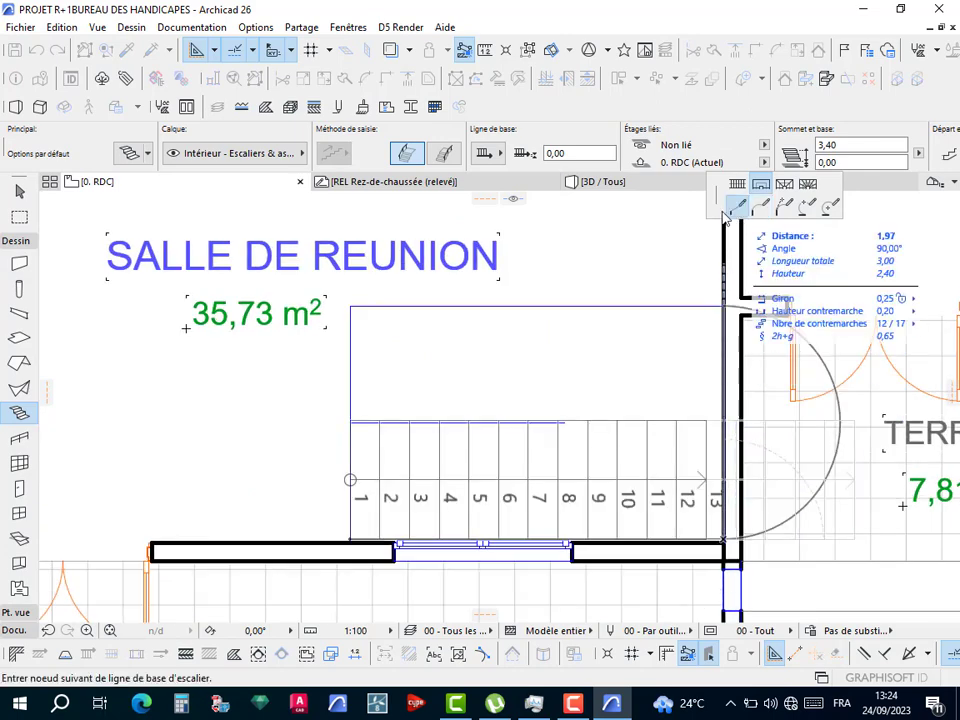
left_click(726, 305)
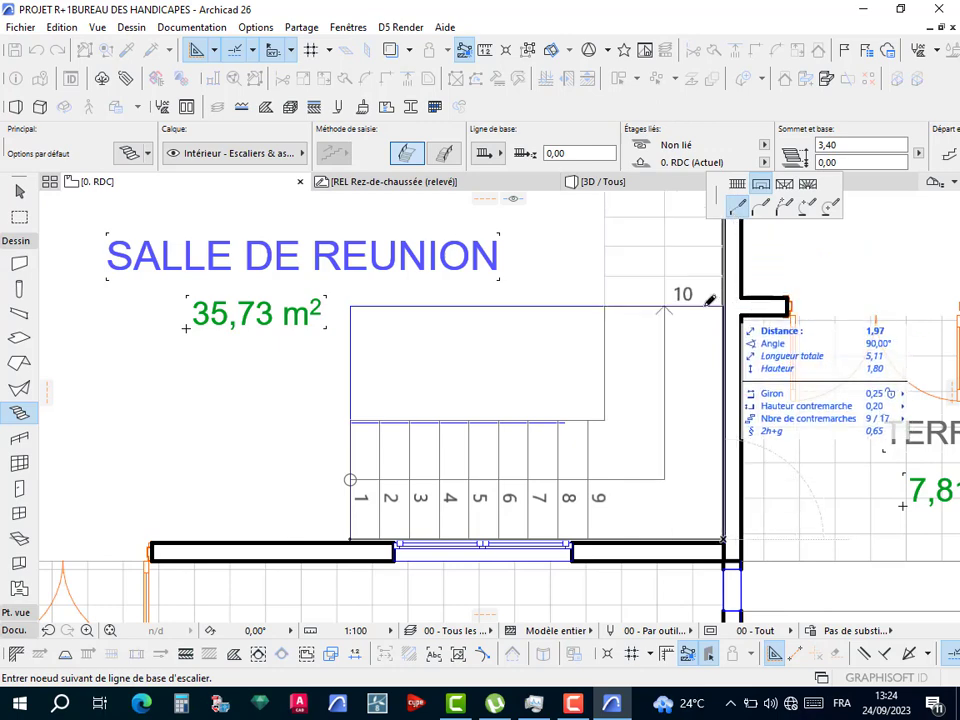
left_click(440, 288)
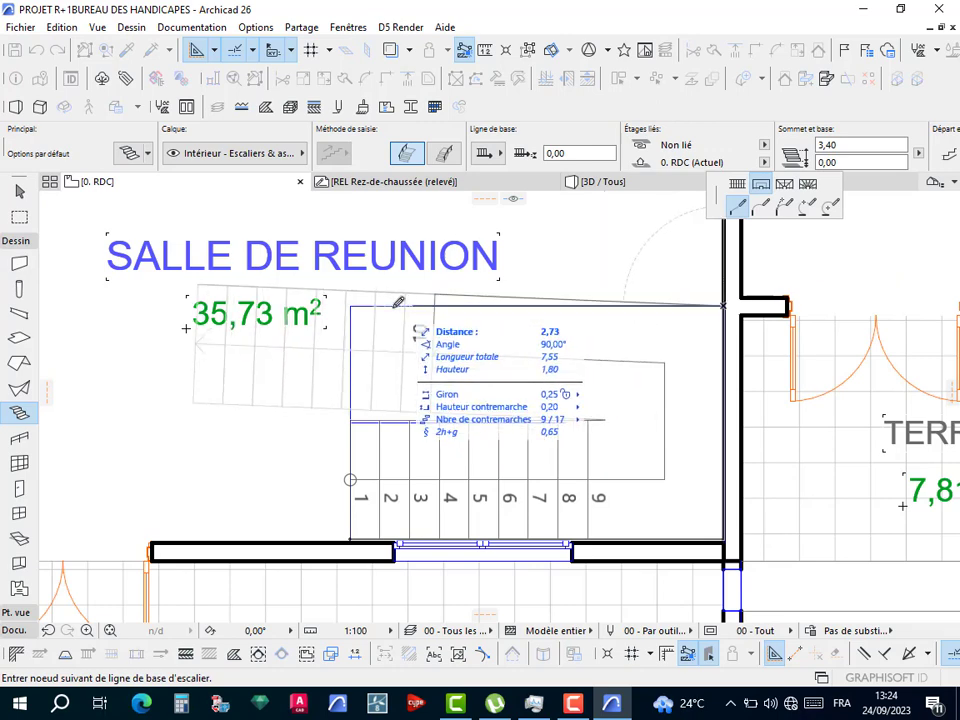
left_click(714, 193)
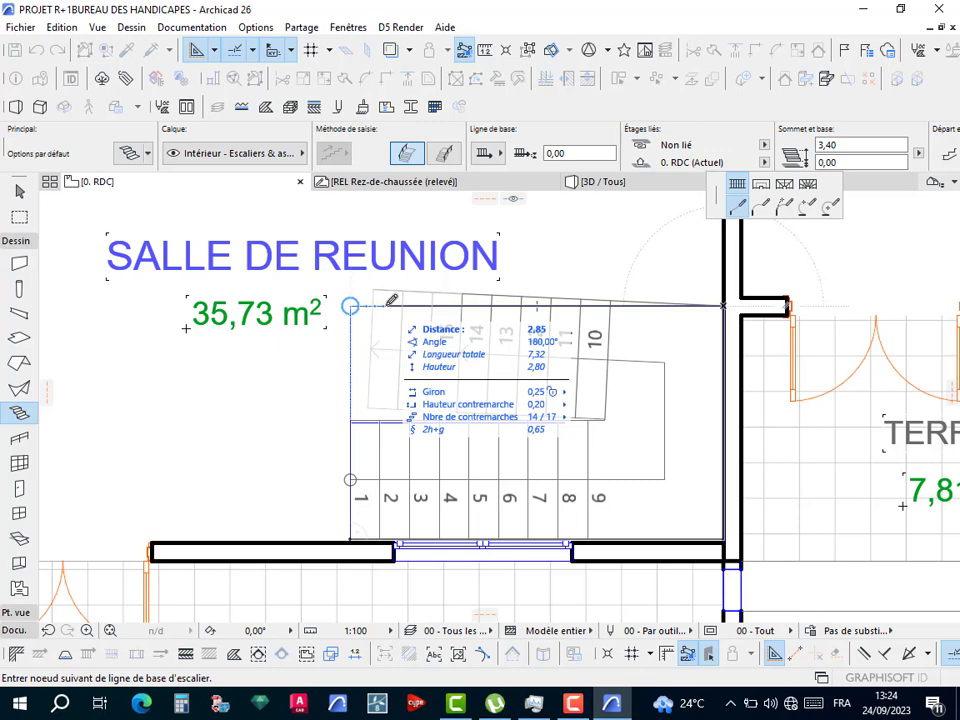
left_click(718, 305)
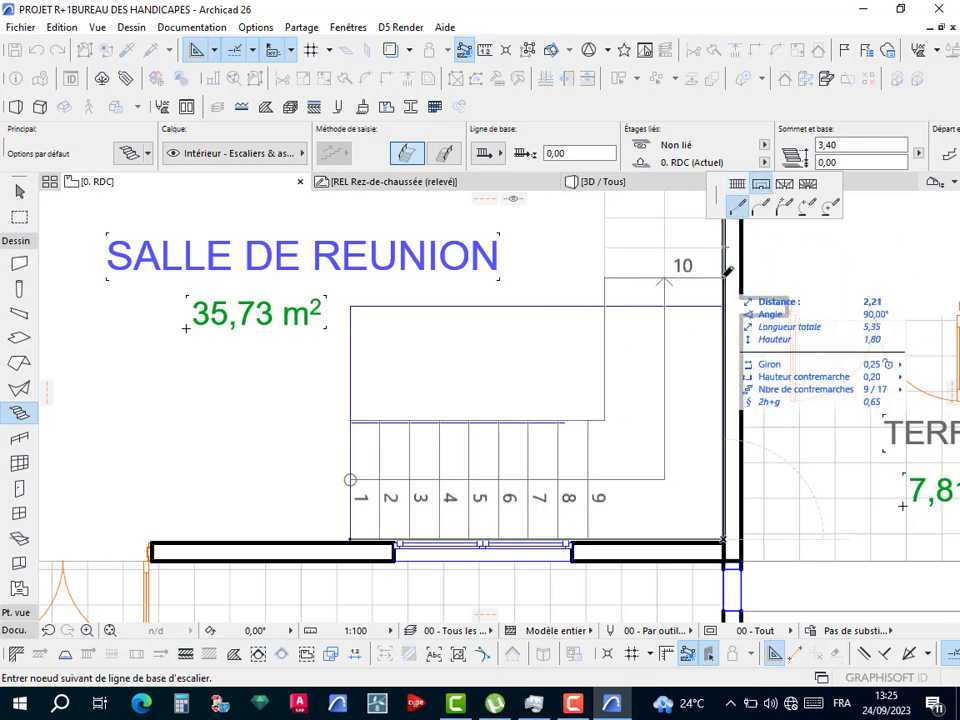
Run the landing about 2.21 m up the right wall, finish the stair with a return flight to the left guide, and leave the Stair tool.
left_click(724, 277)
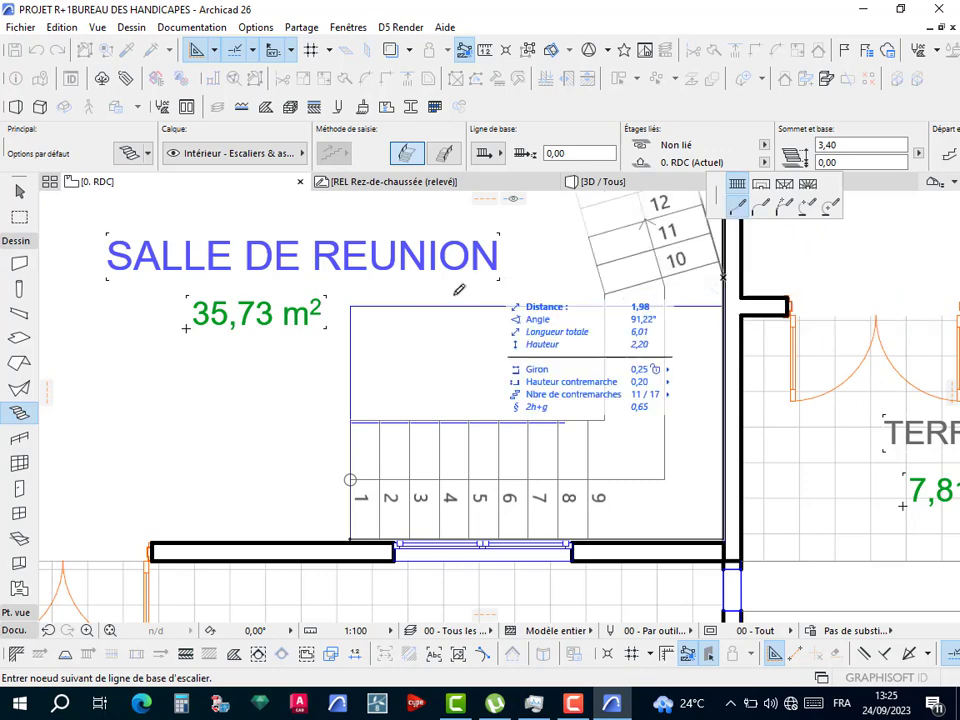
double_click(357, 271)
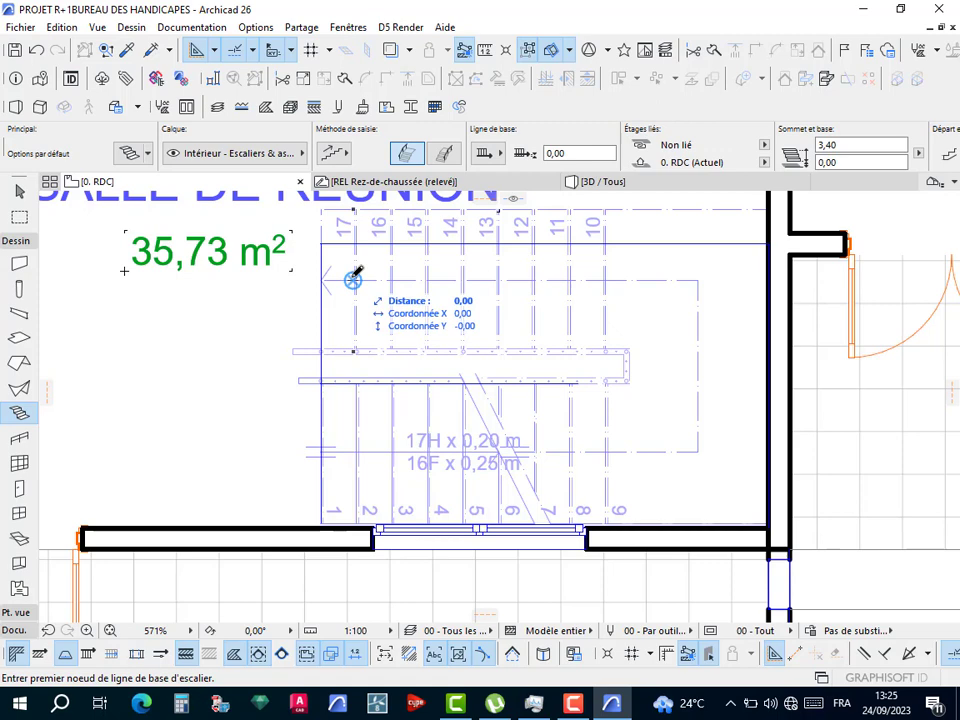
scroll(352, 279, "down", 5)
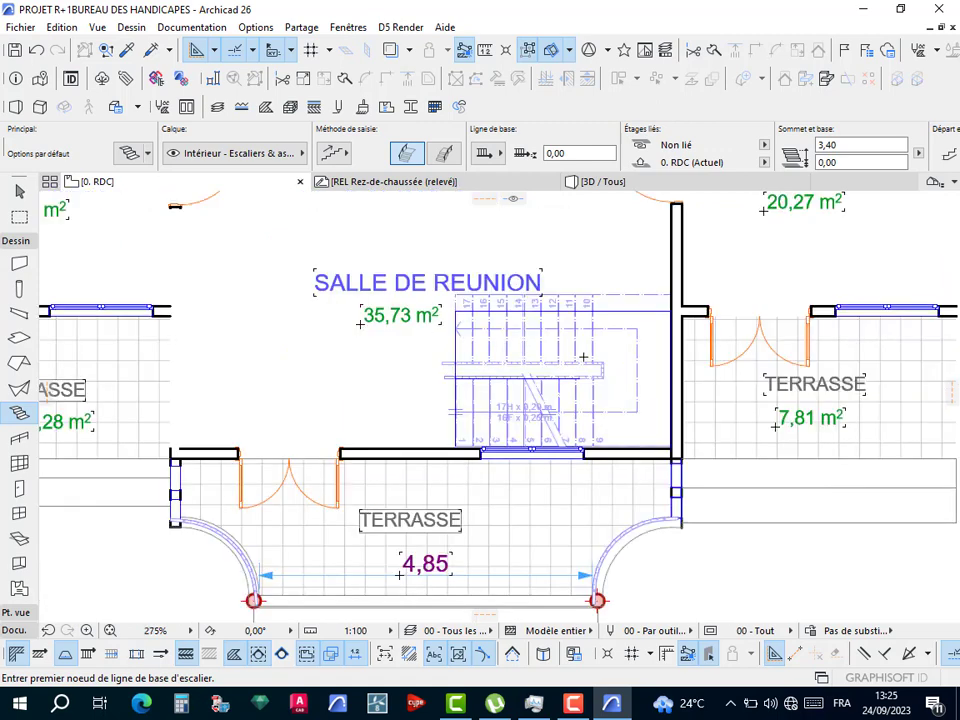
scroll(583, 361, "up", 3)
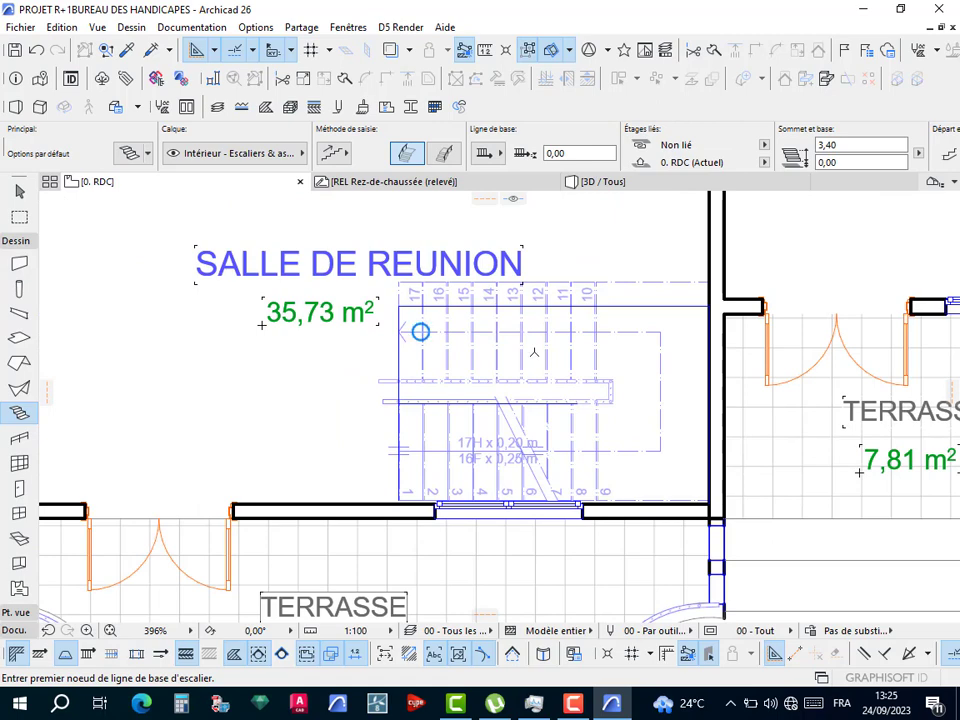
key("Escape")
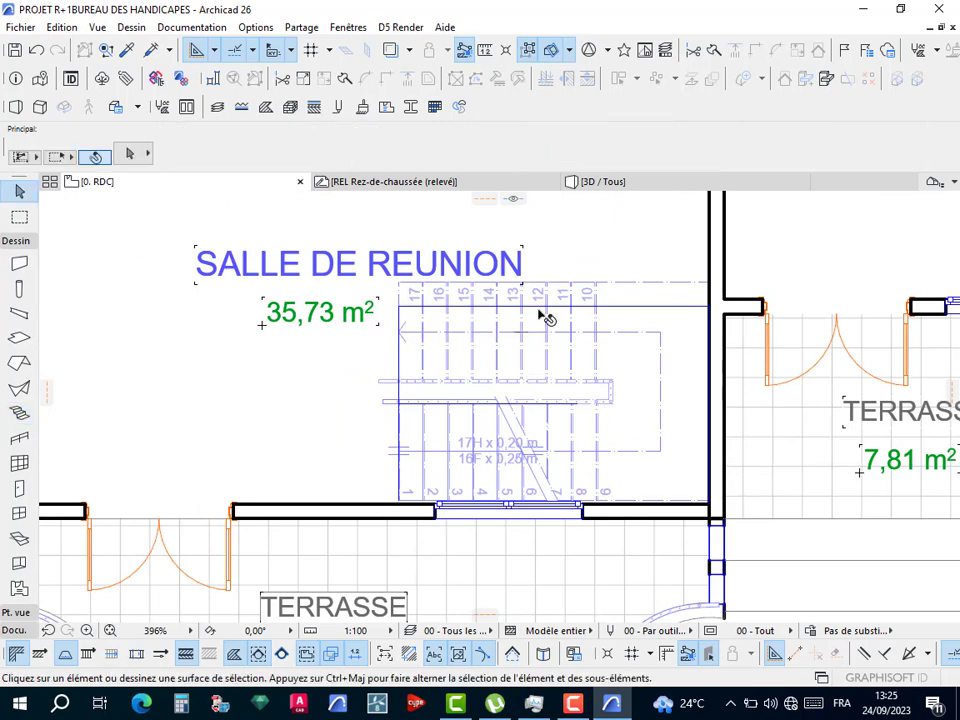
In the 3D view, turn off the stair headroom display (Echappée) in the 00 - Tout model view options, and return to the 0. RDC plan.
left_click(603, 182)
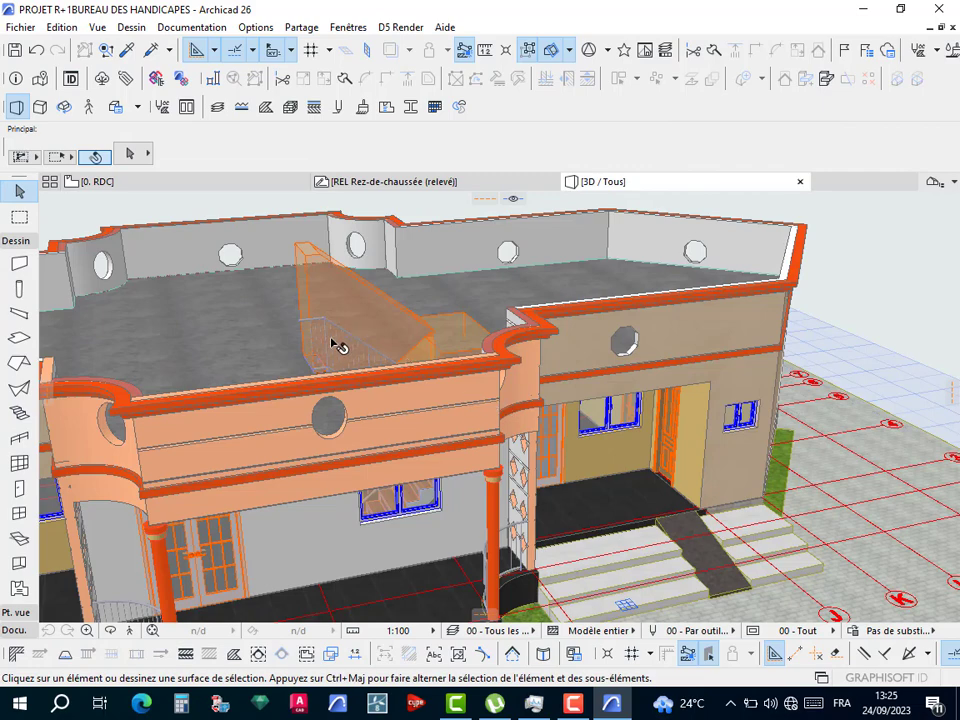
left_click(334, 343)
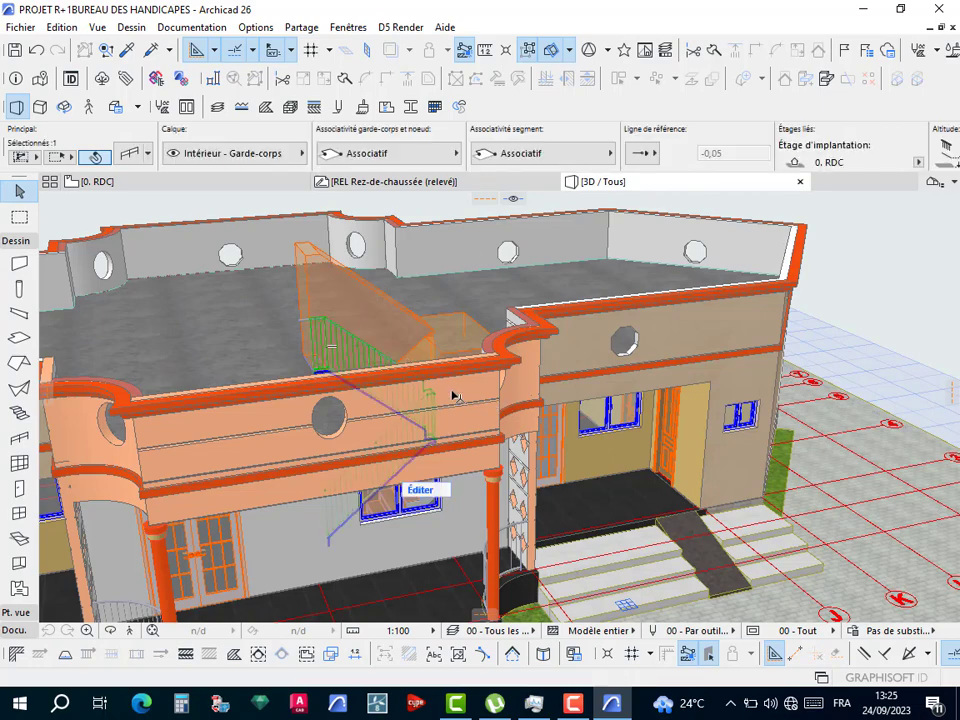
middle_click_drag(453, 396, 352, 188, "shift")
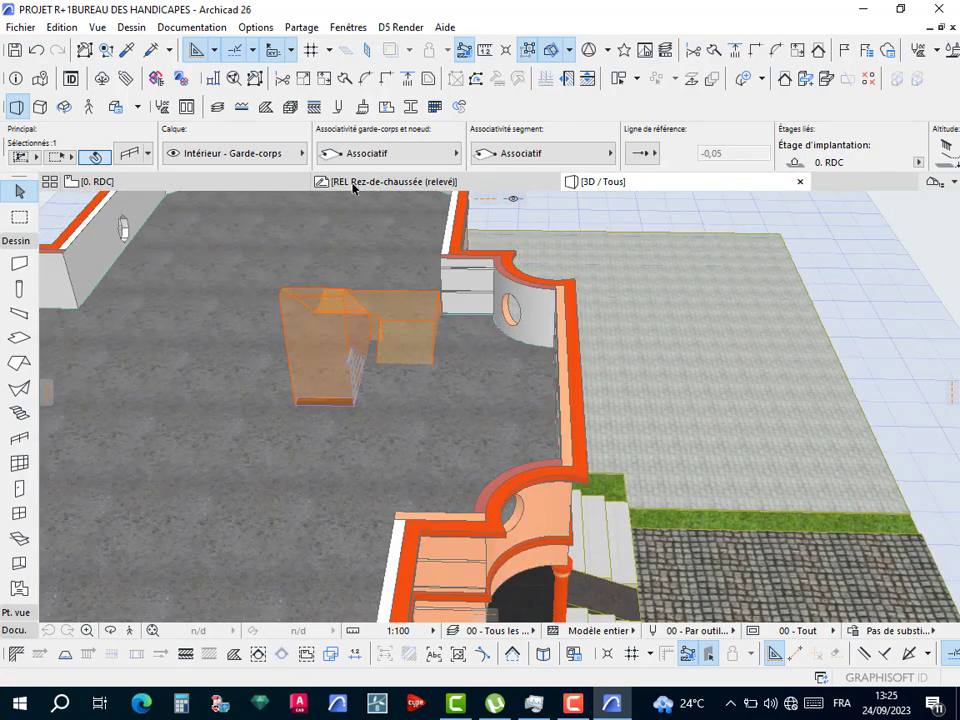
left_click(190, 27)
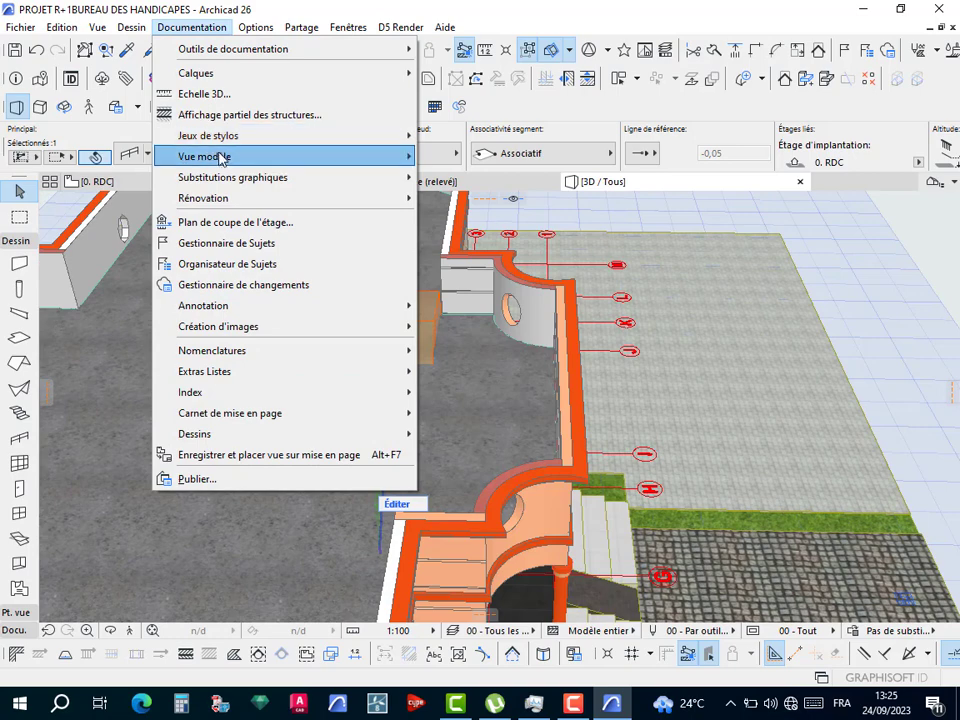
mouse_move(377, 155)
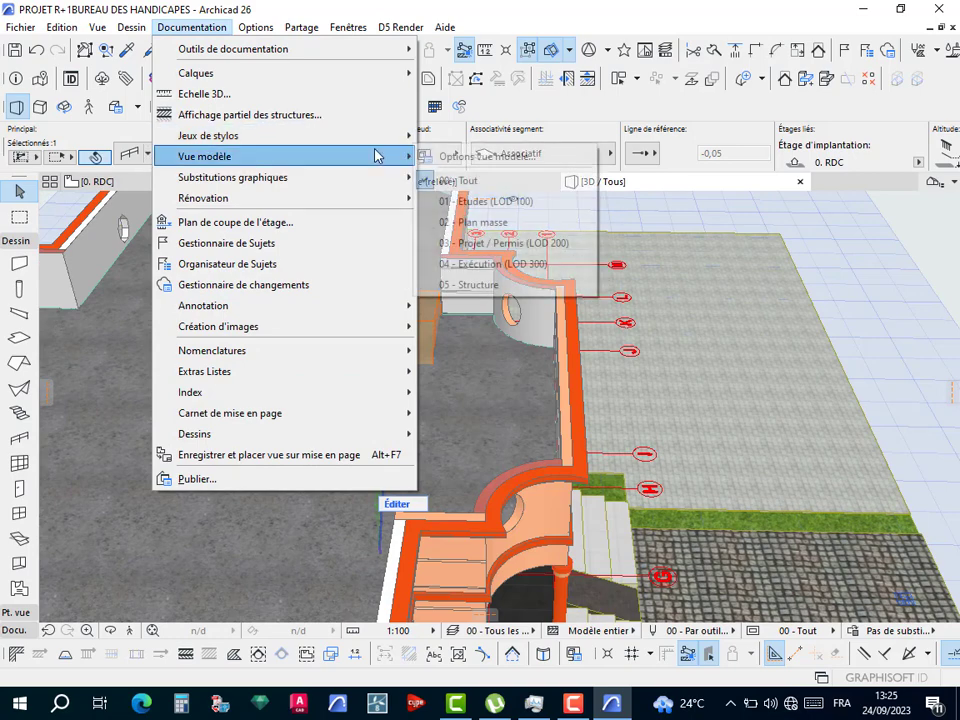
left_click(460, 157)
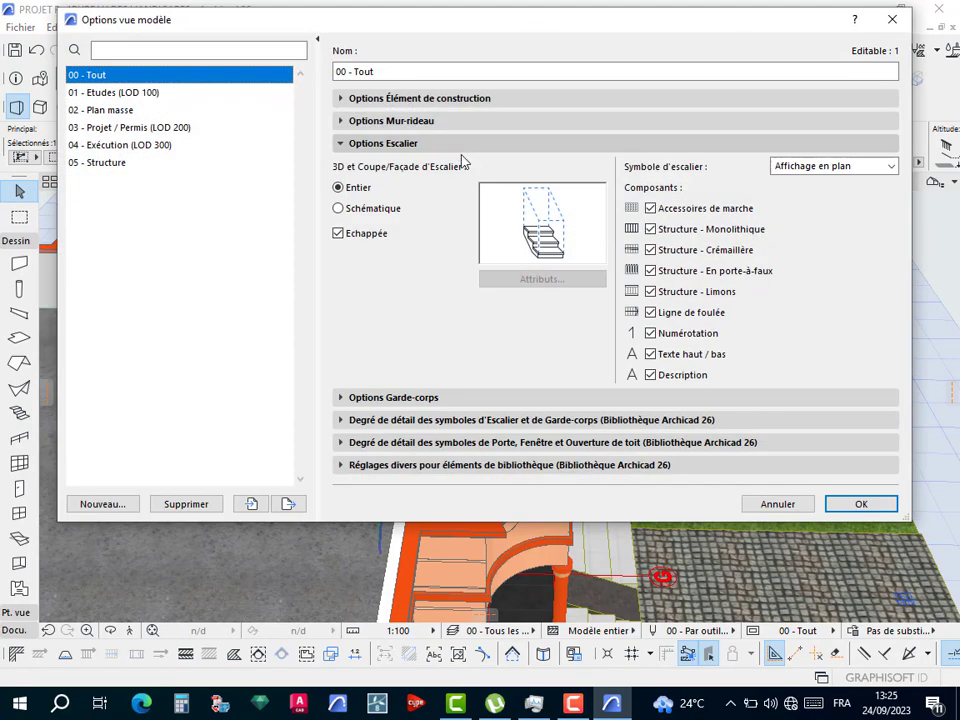
left_click(338, 233)
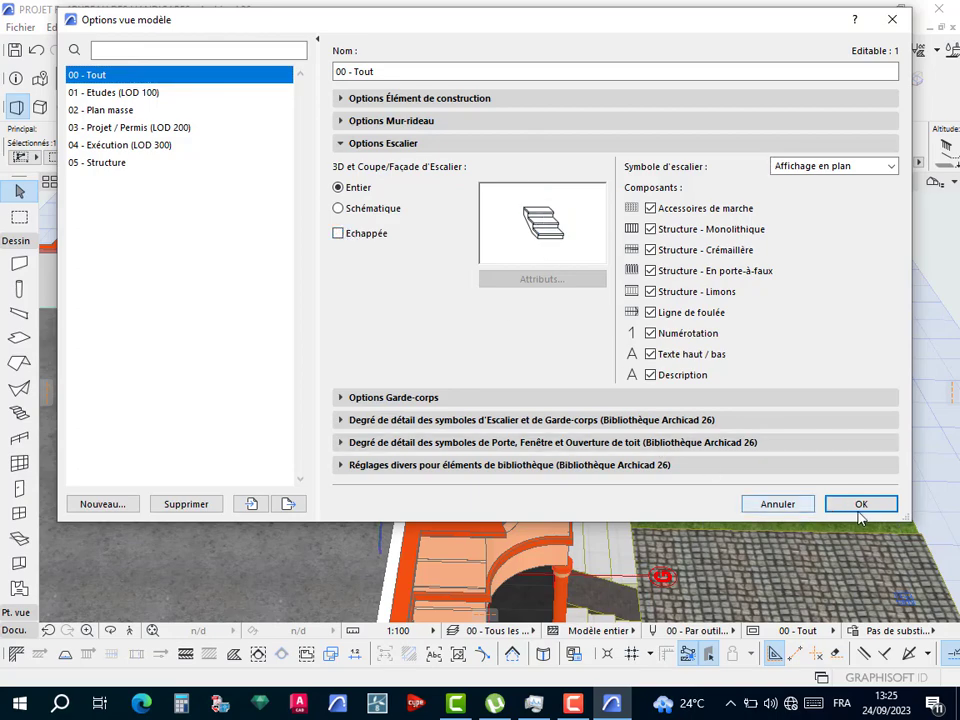
left_click(860, 504)
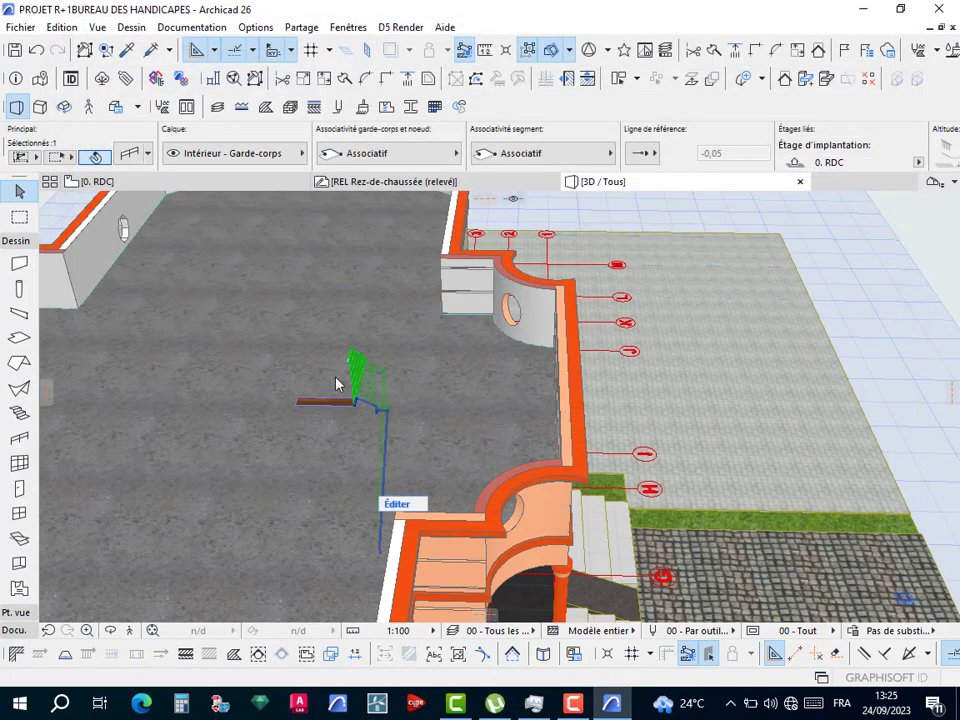
key("Escape")
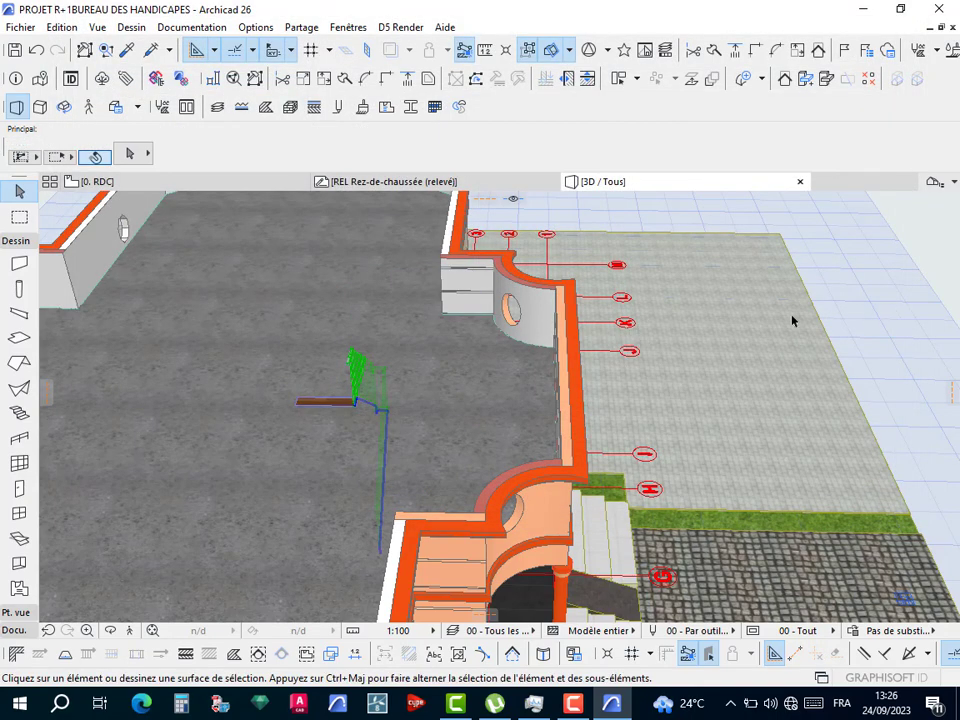
left_click(170, 183)
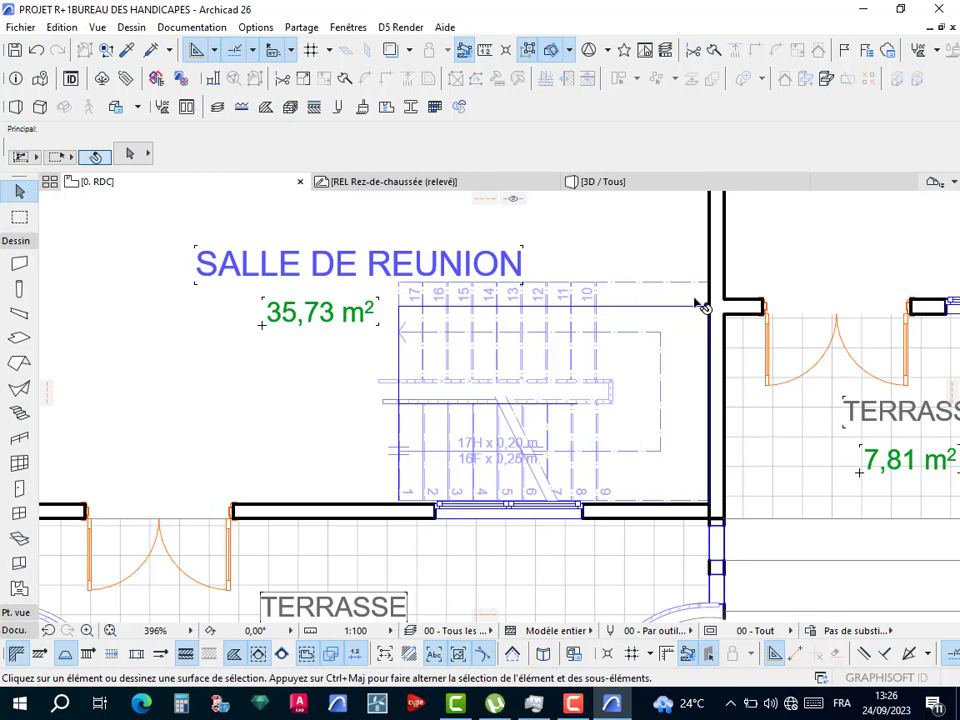
Enclose the staircase and its surrounding walls in a rectangular selection area on the ground-floor plan and show only that area in 3D.
left_click(643, 400)
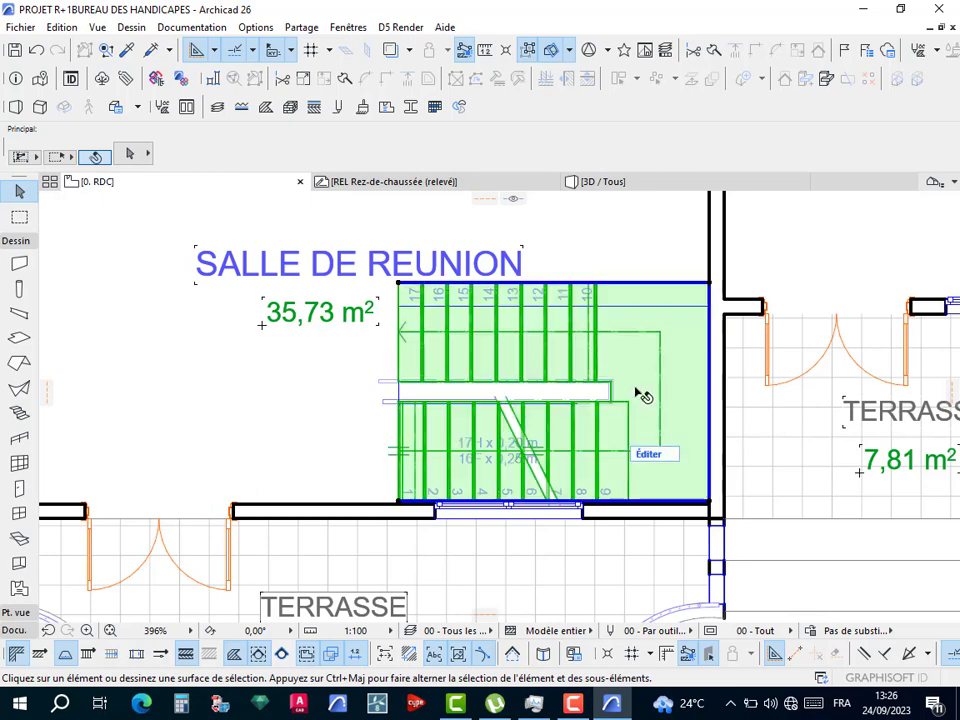
scroll(749, 148, "down", 1)
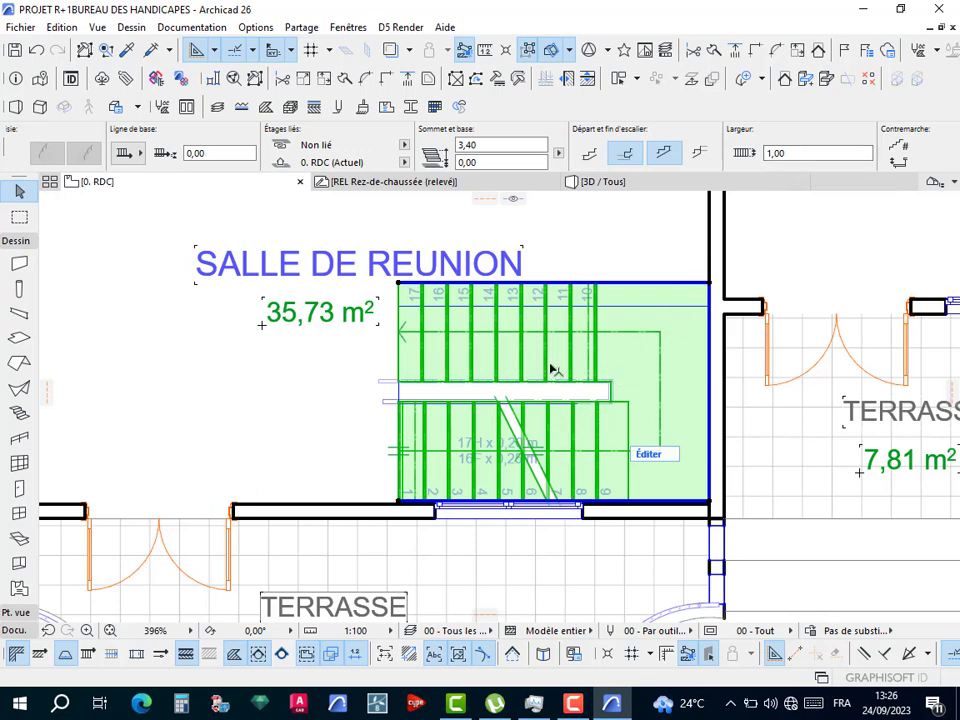
key("Escape")
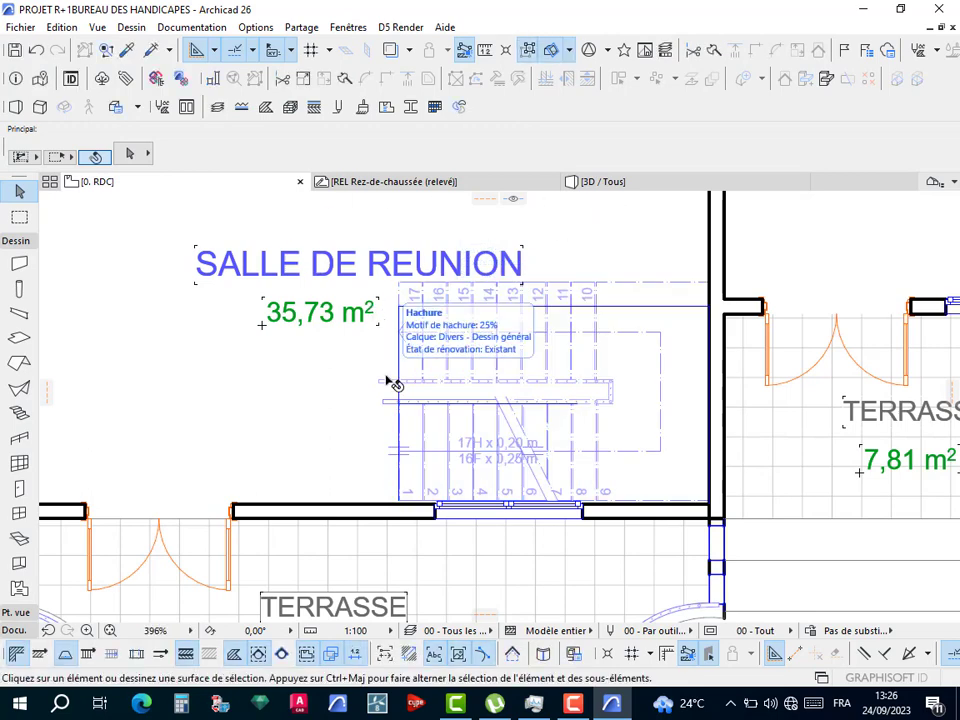
key("m")
left_click(338, 238)
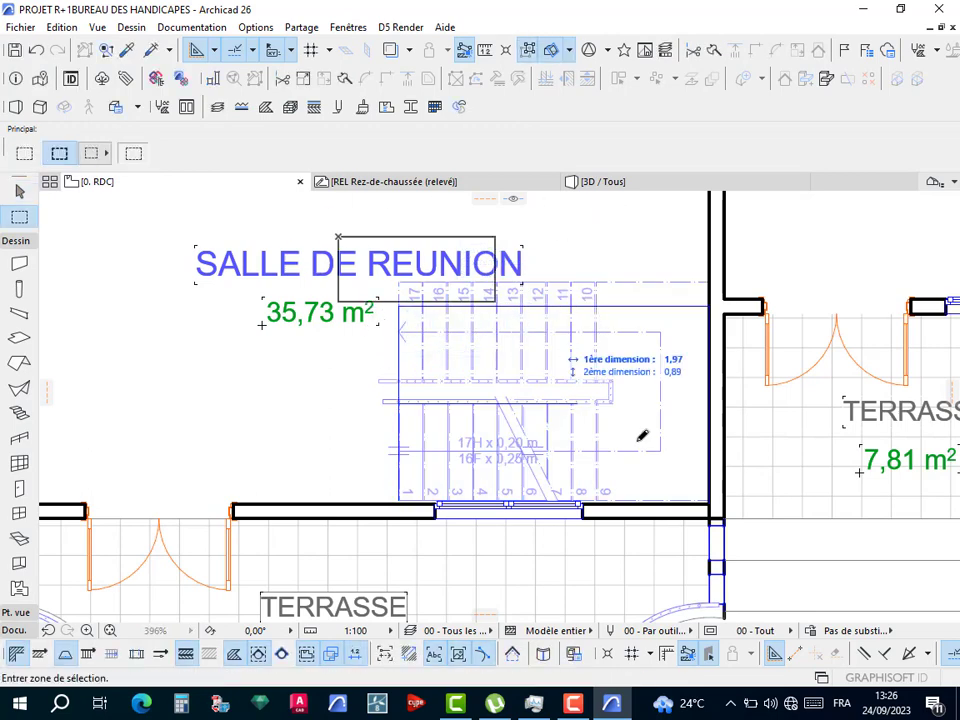
left_click(768, 556)
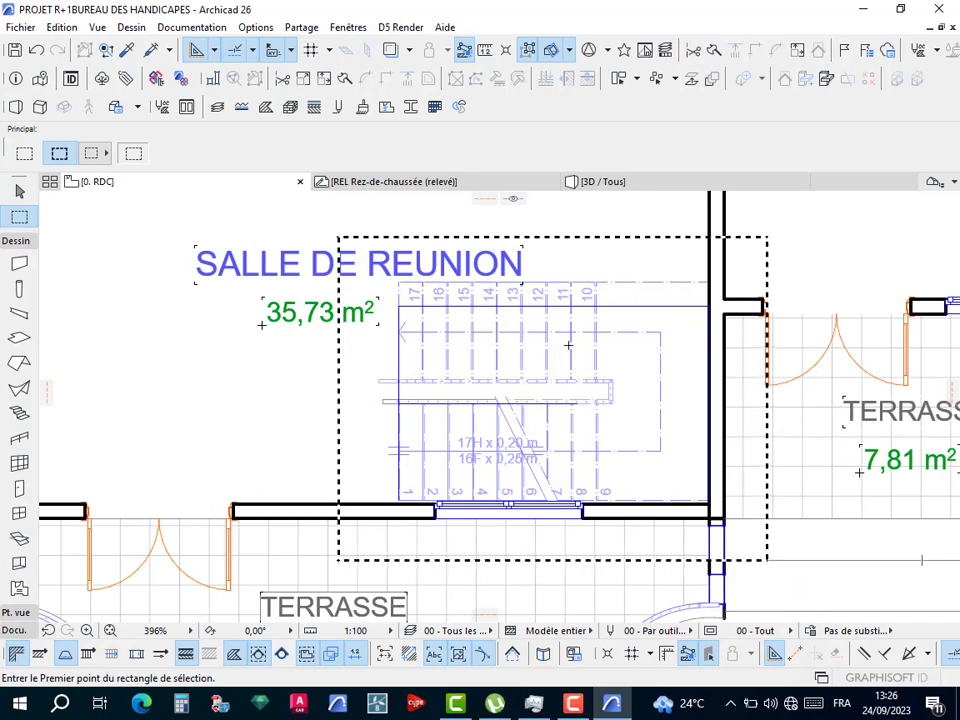
right_click(612, 363)
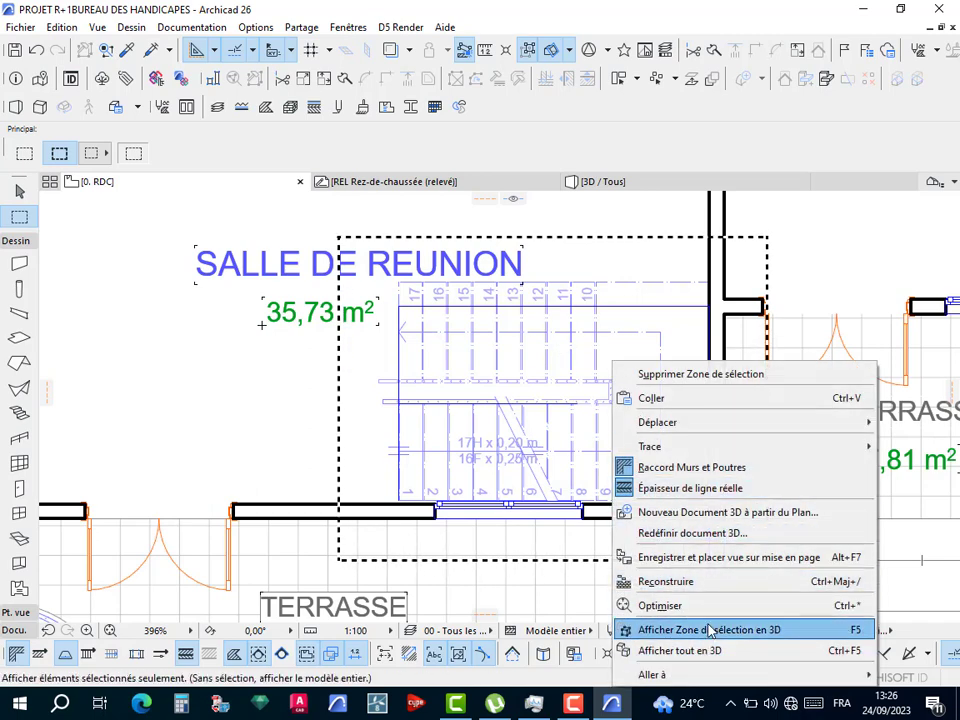
left_click(709, 629)
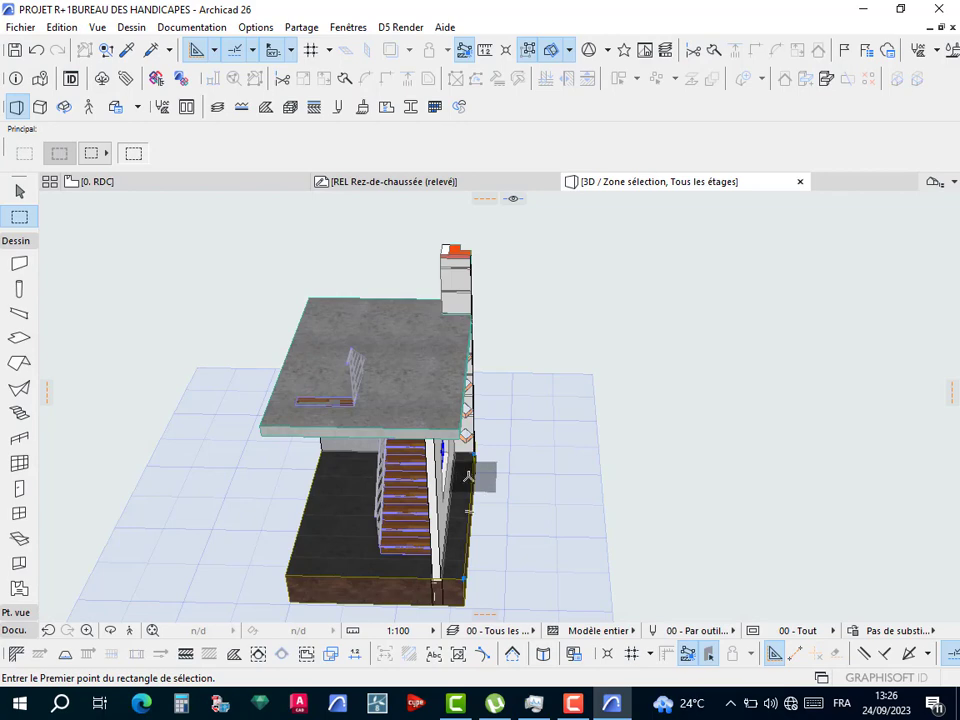
middle_click_drag(501, 493, 326, 249, "shift")
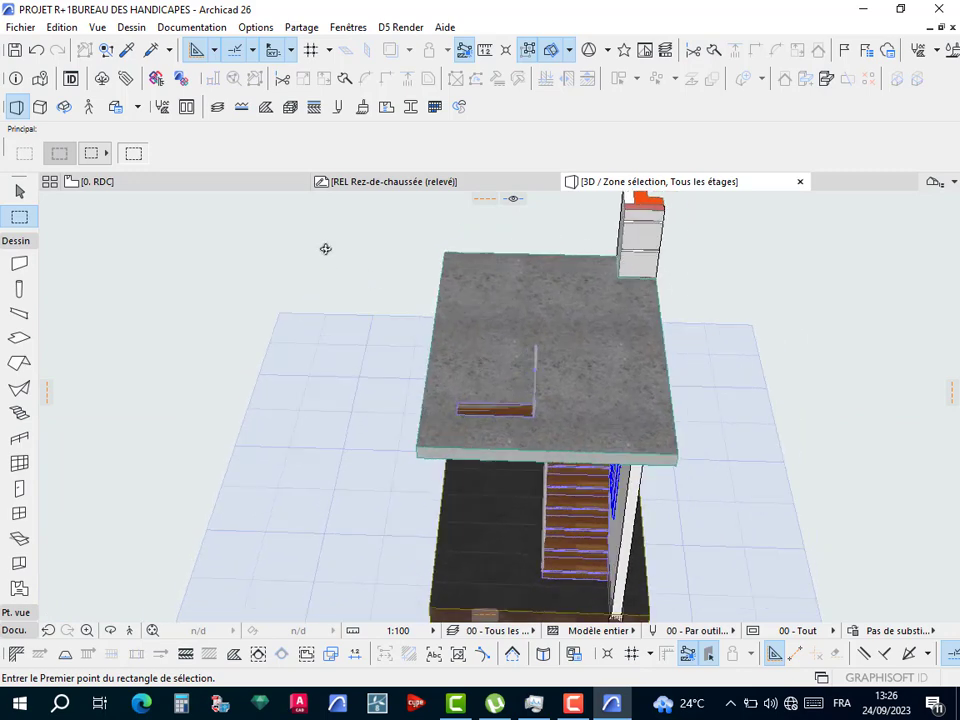
On the 1. 1er étage plan, set the stair railing's floor plan display to its home storey only (Étage d'implantation seulement).
left_click(188, 190)
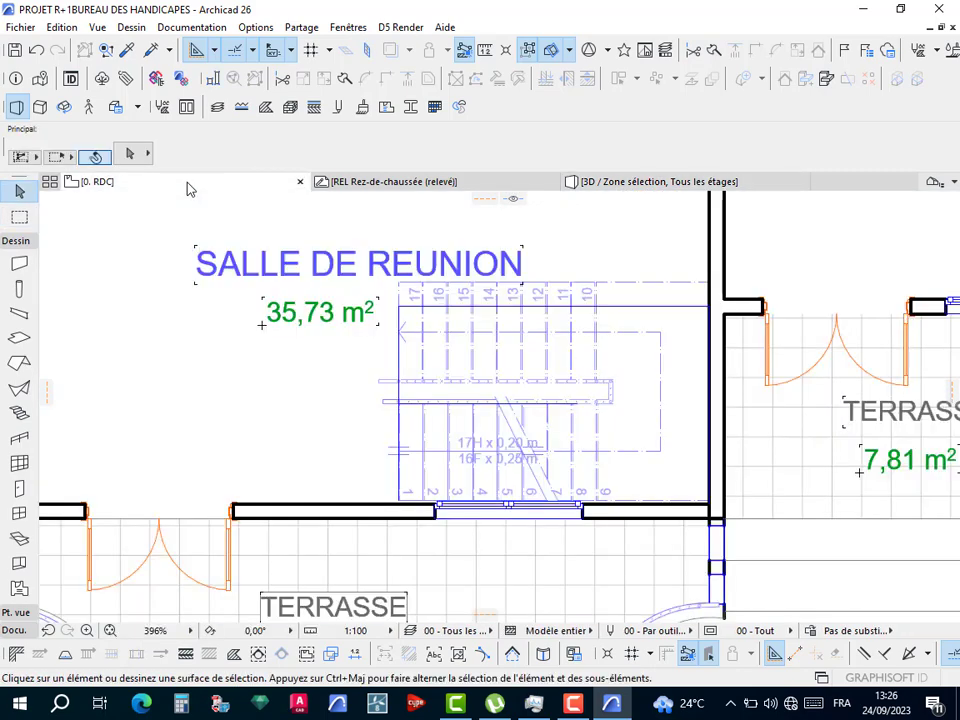
right_click(190, 189)
left_click(290, 327)
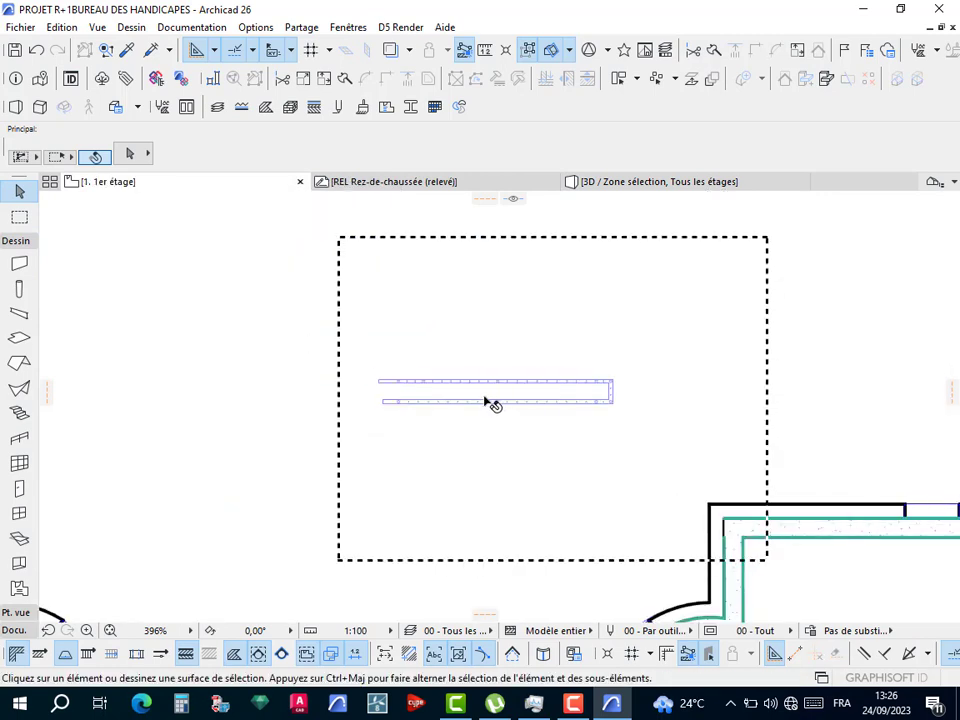
key("Escape")
left_click(489, 388)
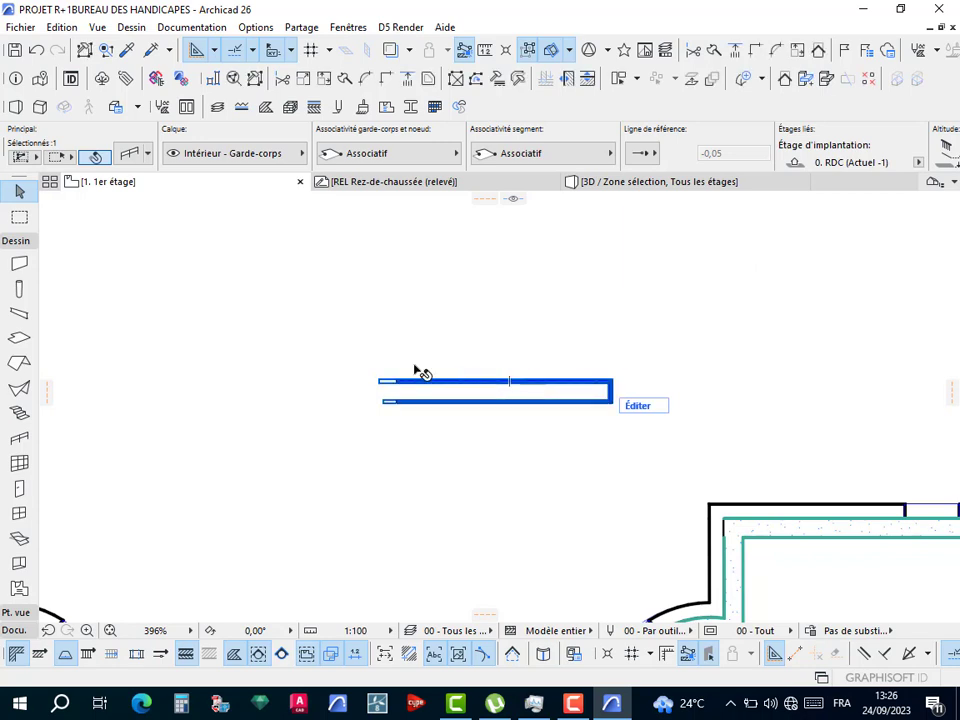
left_click(129, 156)
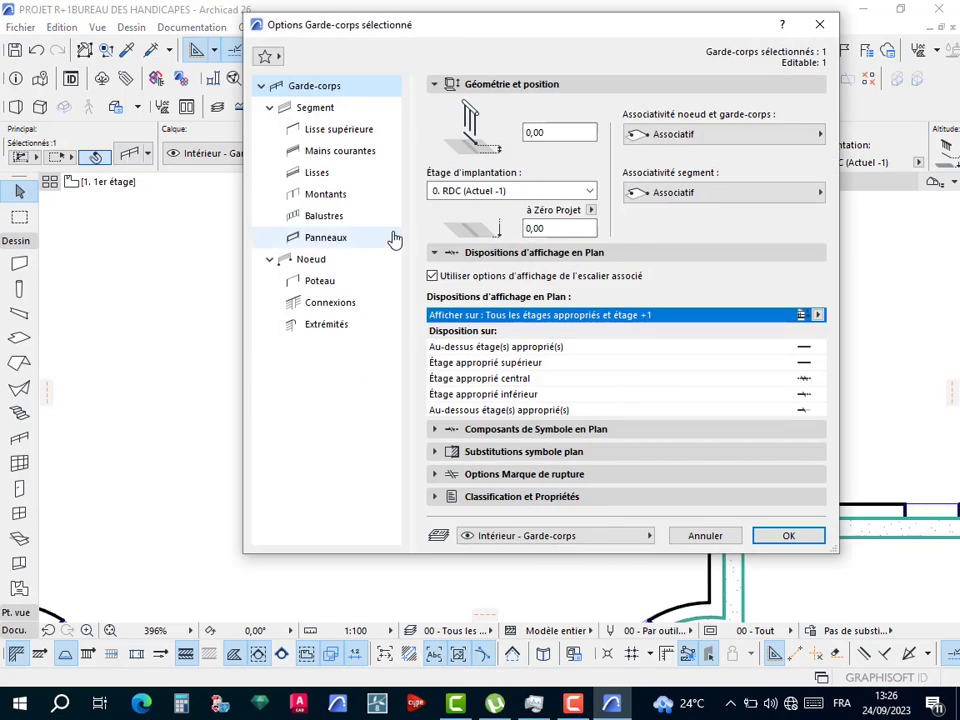
left_click(818, 316)
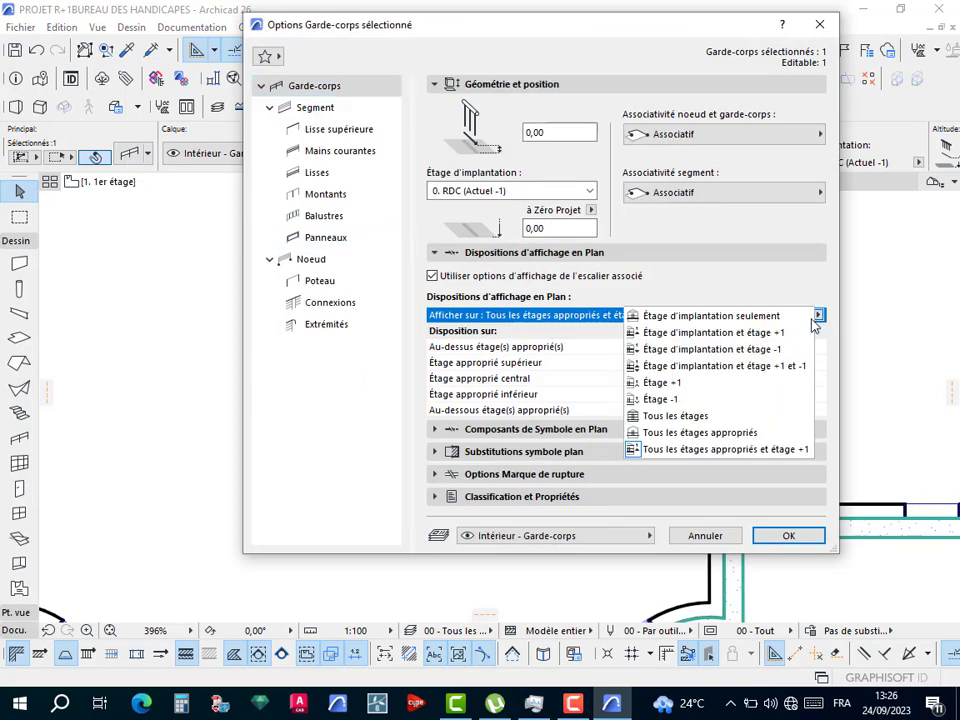
left_click(760, 317)
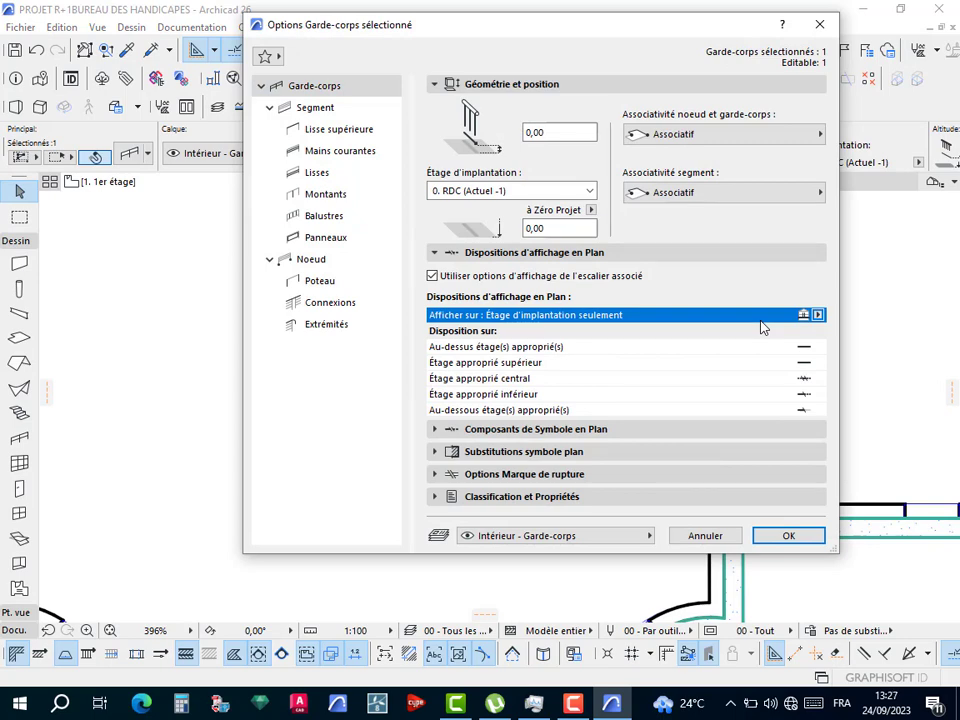
left_click(789, 536)
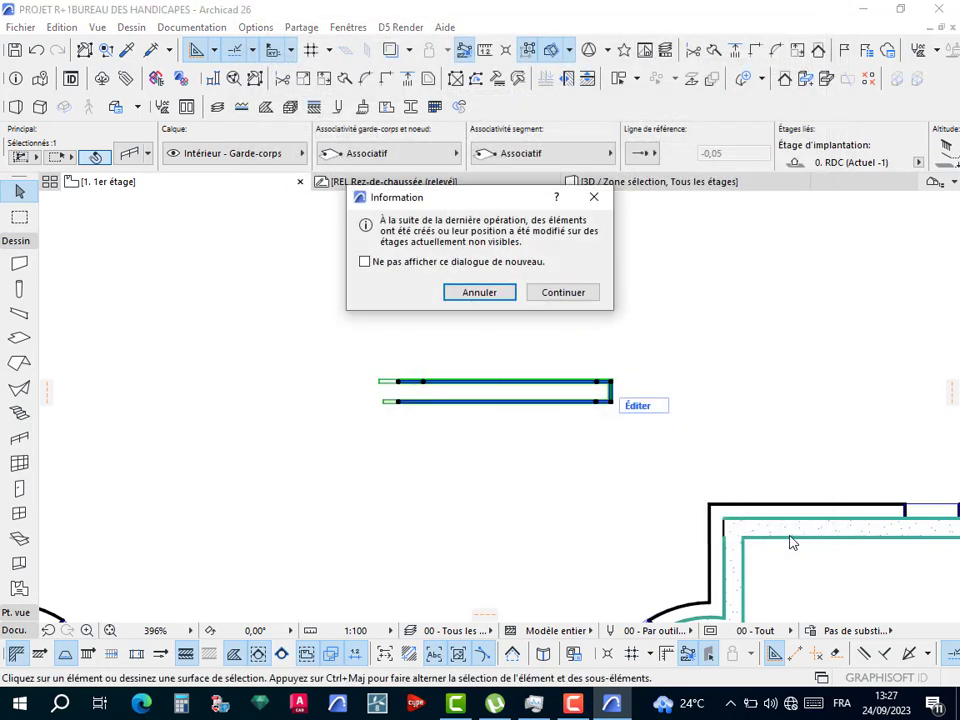
left_click(563, 292)
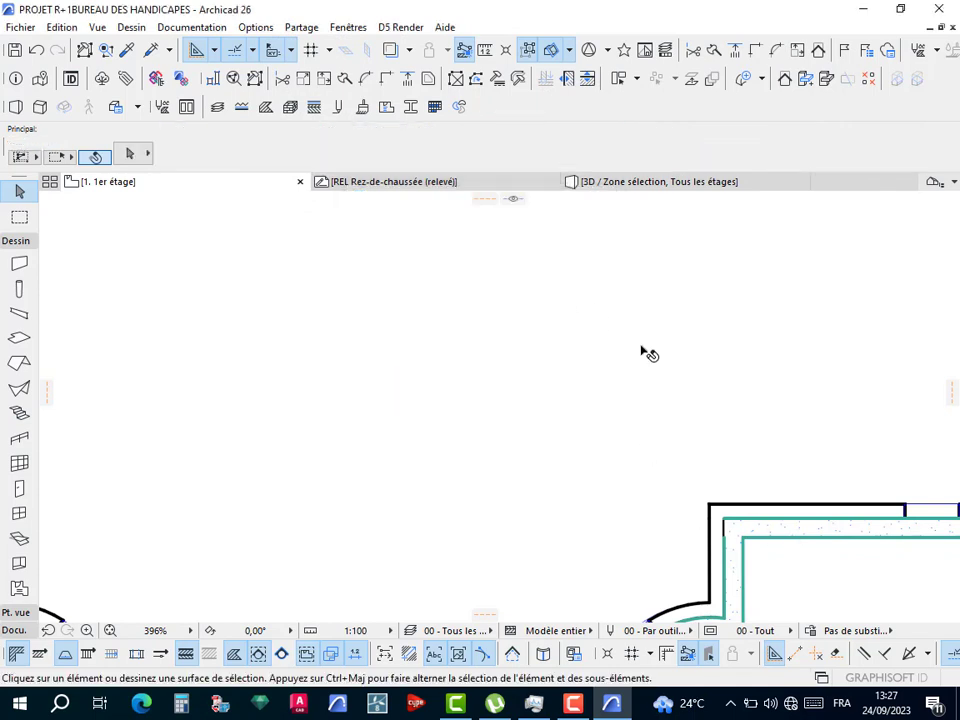
Cut a rectangular opening about 5 m wide in the first-floor slab above the stairs, starting from the inner corner at the right of the lower bay.
scroll(531, 422, "down", 3)
scroll(519, 446, "down", 2)
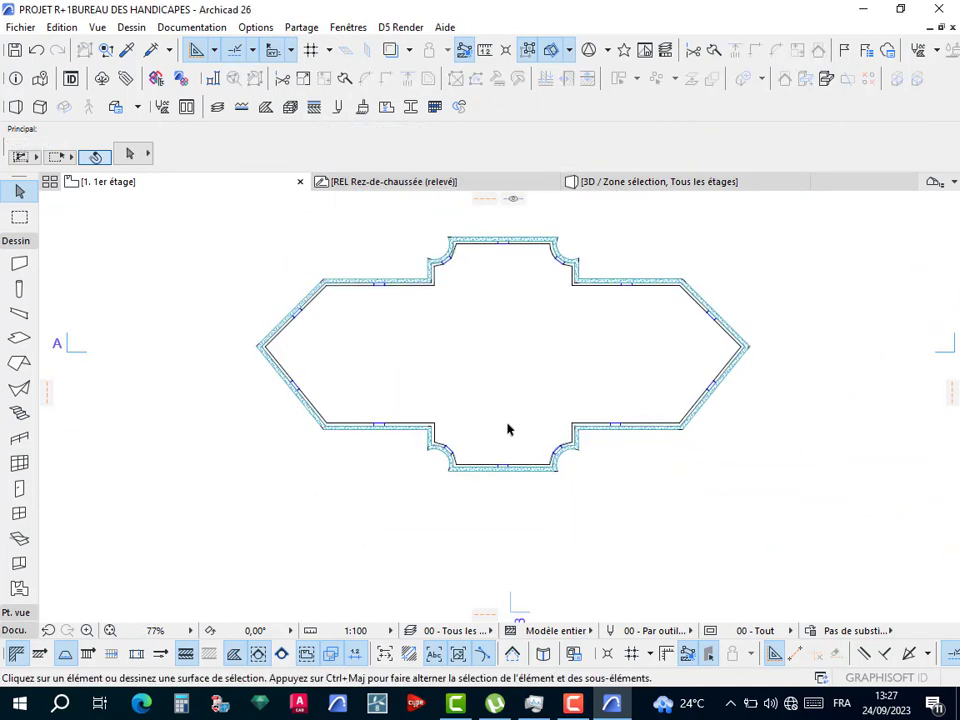
scroll(525, 458, "up", 4)
left_click(590, 343)
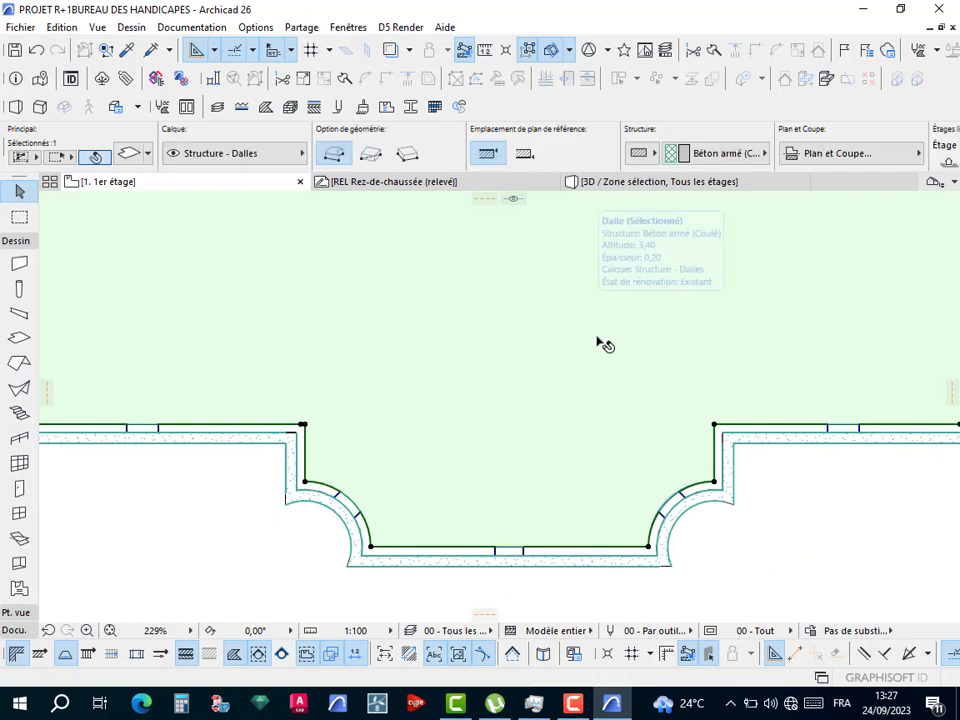
left_click(715, 427)
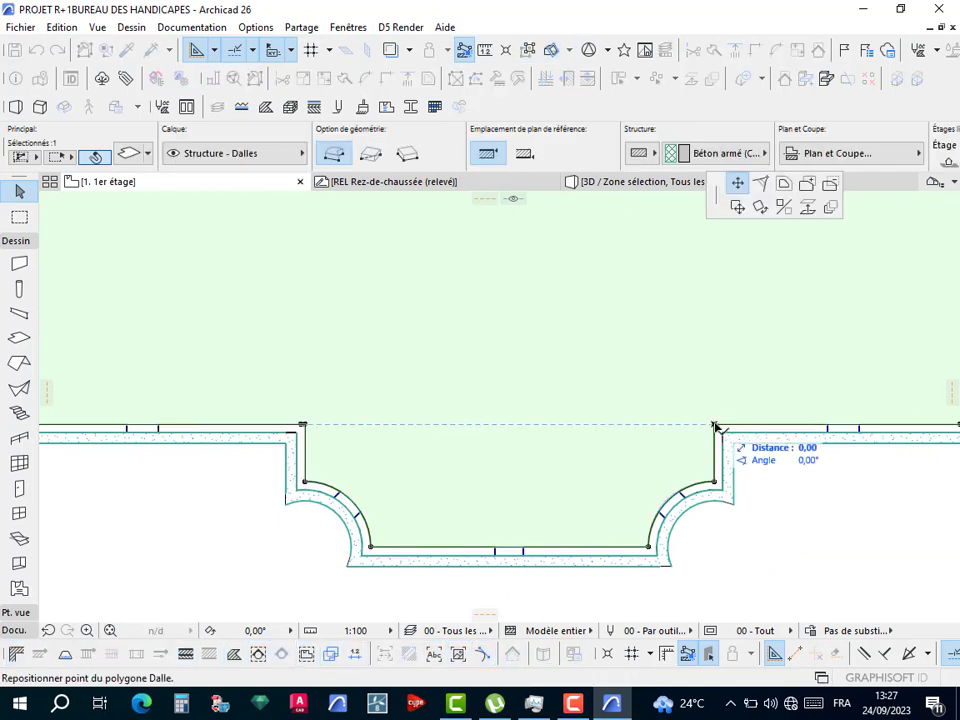
left_click(830, 185)
left_click(716, 427)
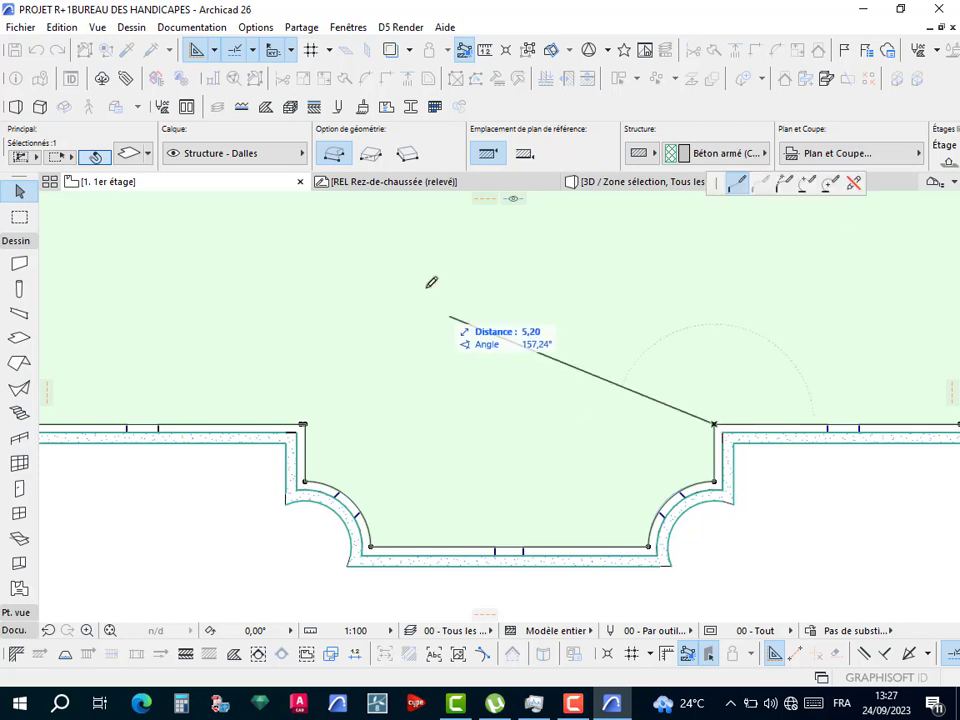
left_click(404, 155)
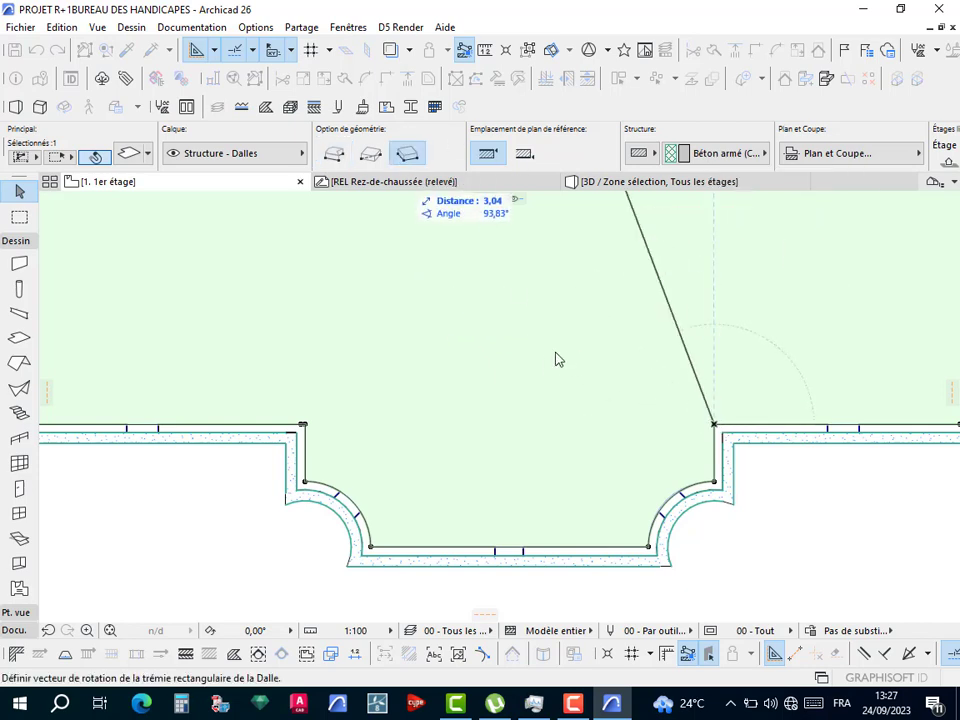
left_click(378, 157)
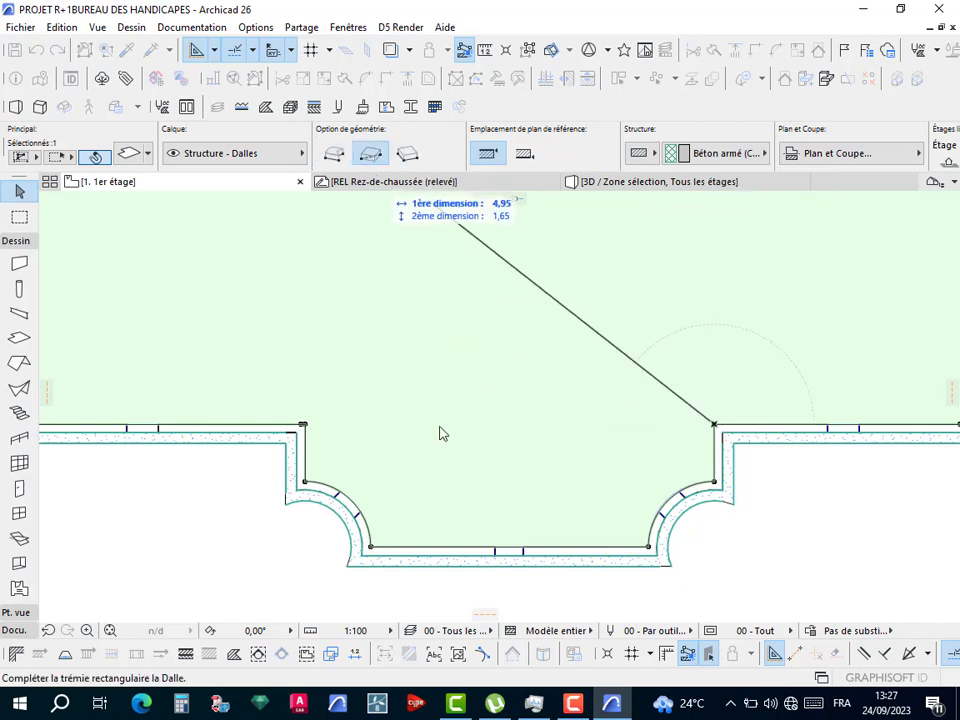
middle_click_drag(425, 327, 439, 428)
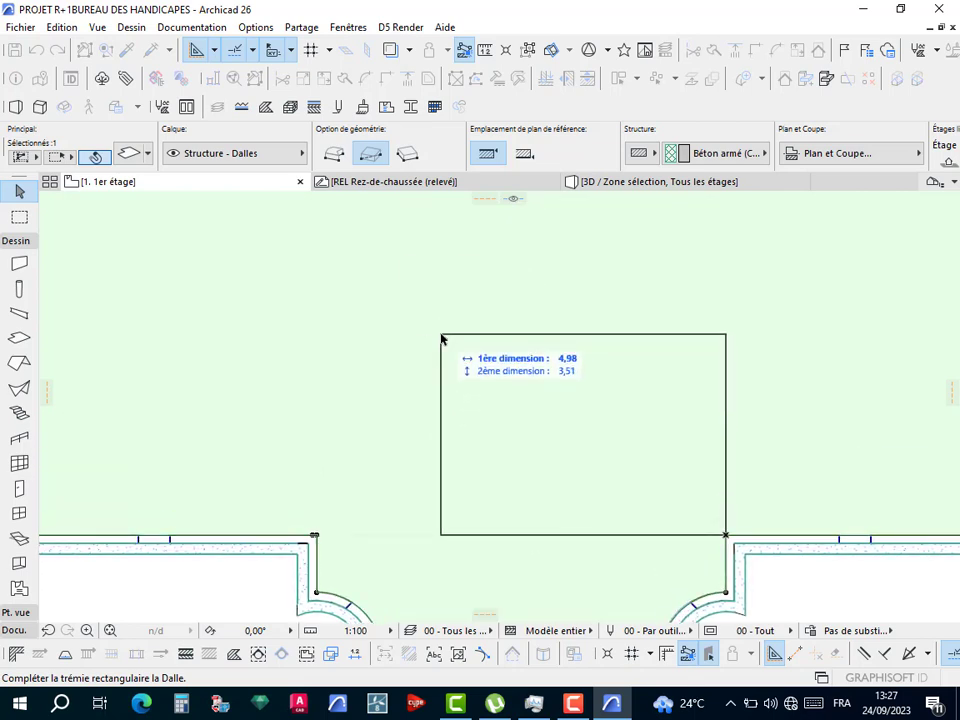
left_click(444, 413)
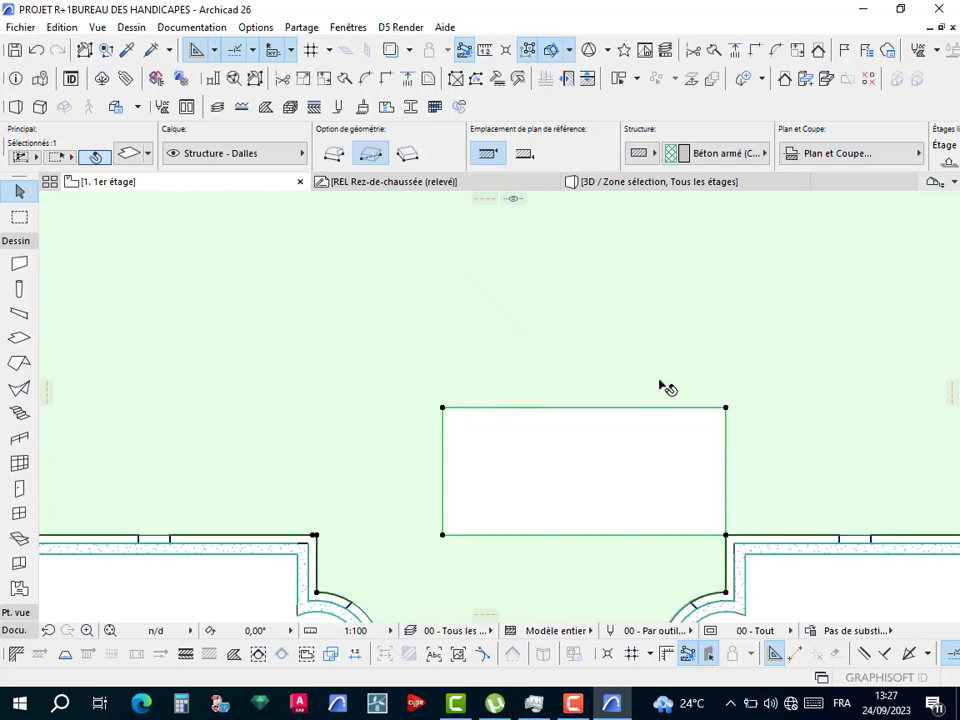
scroll(666, 388, "down", 3)
key("Escape")
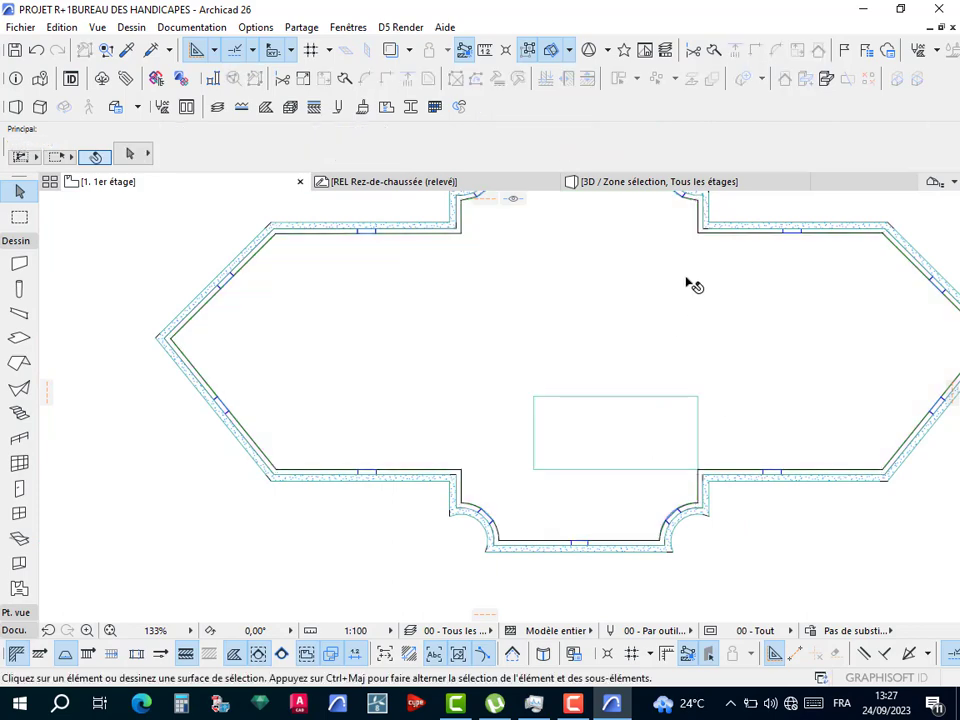
In the 3D view, offset the slab opening's far edge inward by about 1.81 m to align with the end of the top stair tread.
left_click(755, 186)
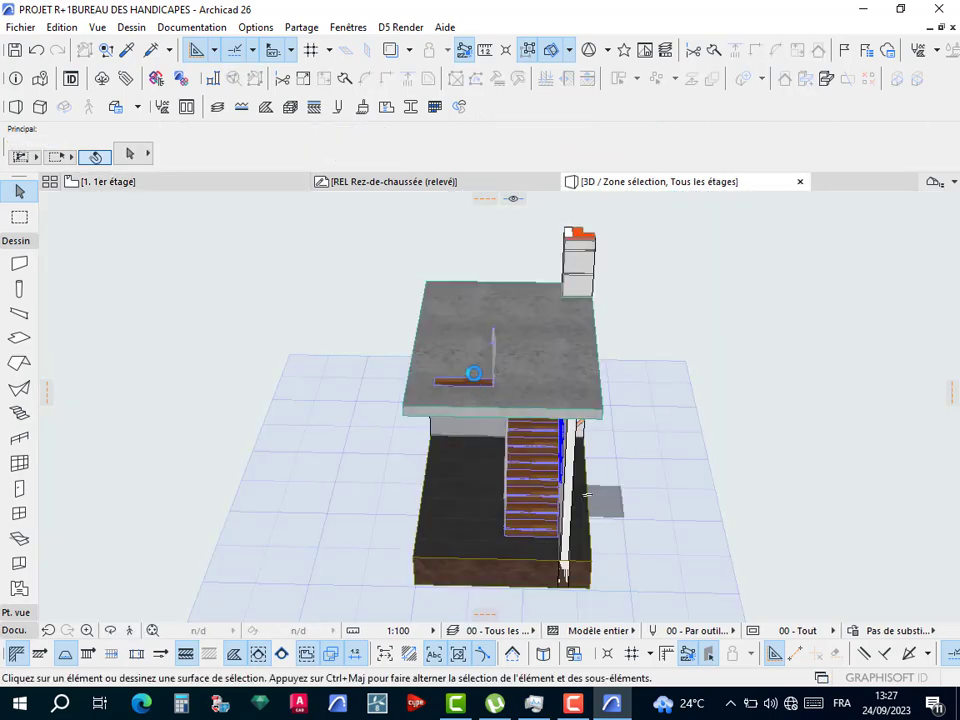
middle_click_drag(622, 435, 519, 456, "shift")
left_click(445, 358)
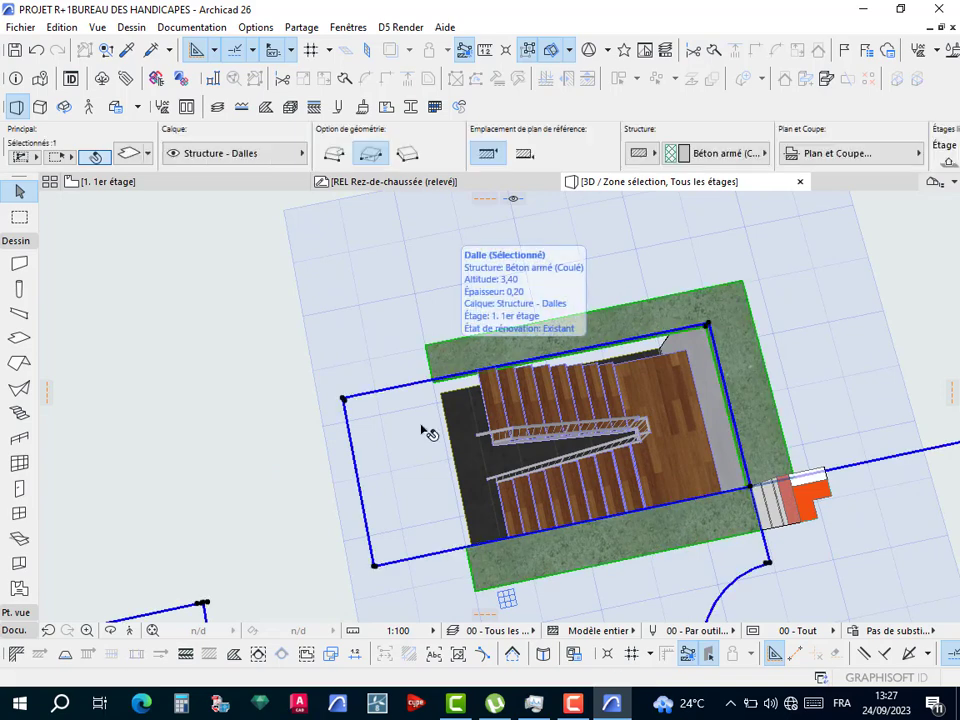
left_click(359, 482)
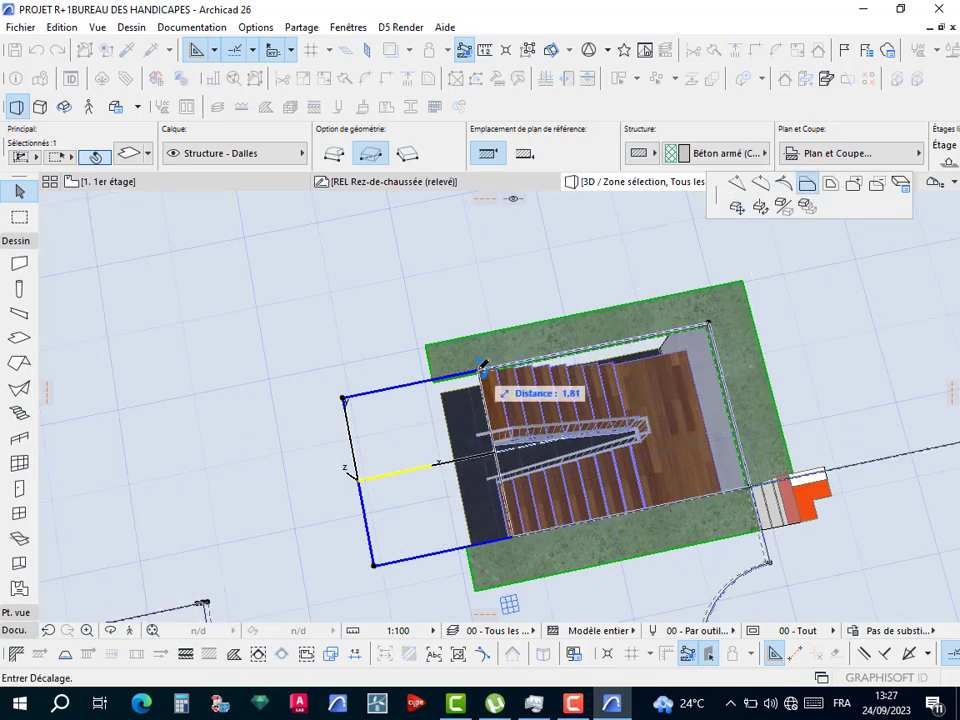
key("Escape")
key("Escape")
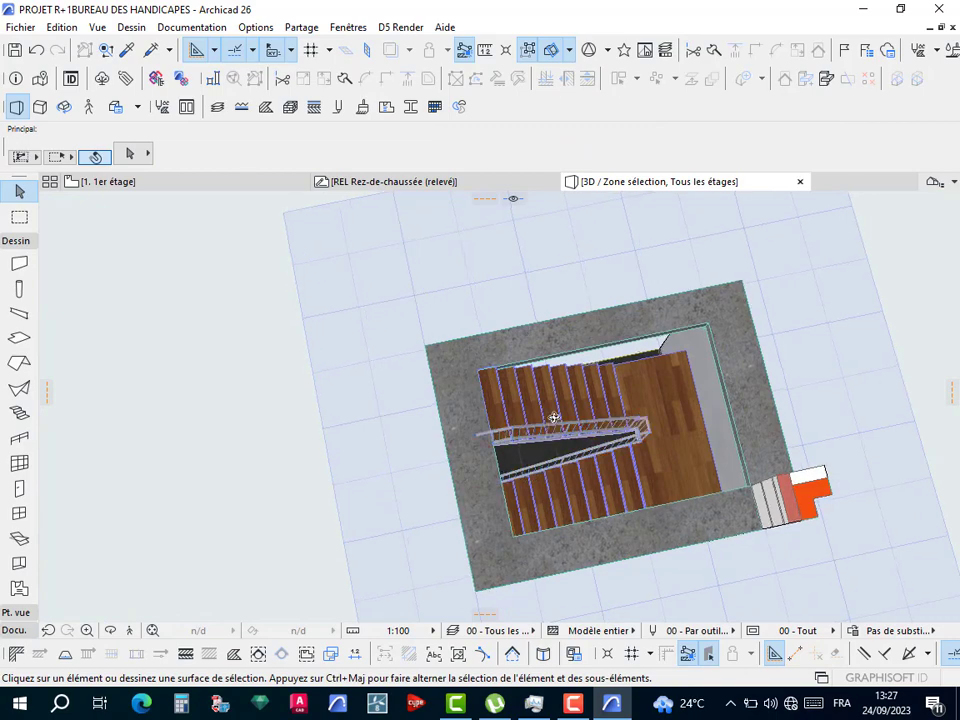
Set the staircase's total height to 3,20 m in the 3D view.
middle_click_drag(554, 416, 565, 449, "shift")
left_click(607, 612)
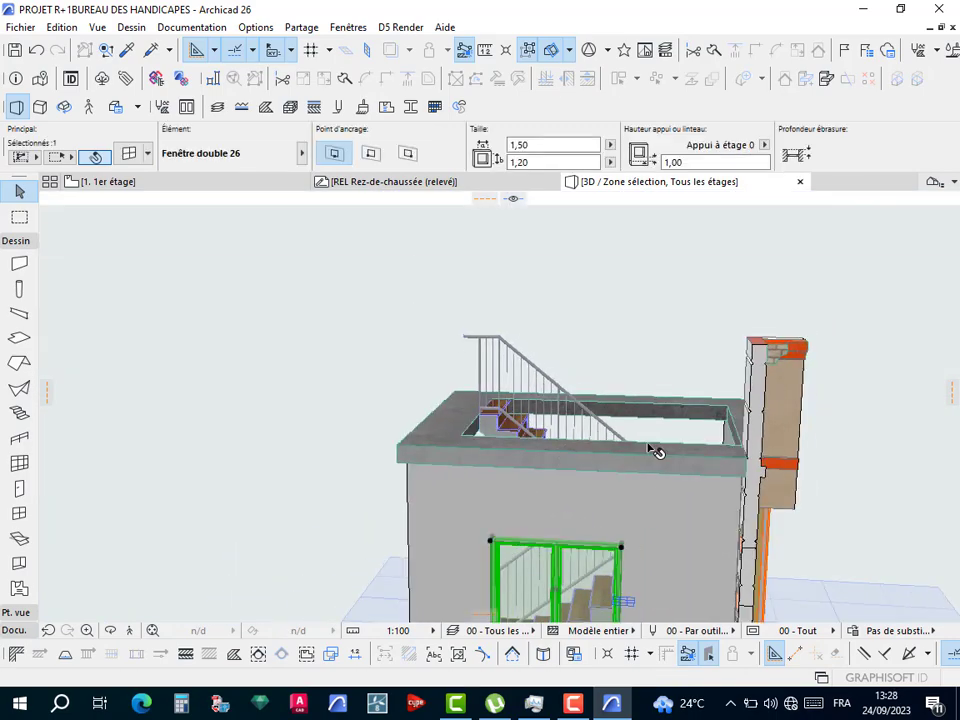
middle_click_drag(660, 435, 692, 466, "shift")
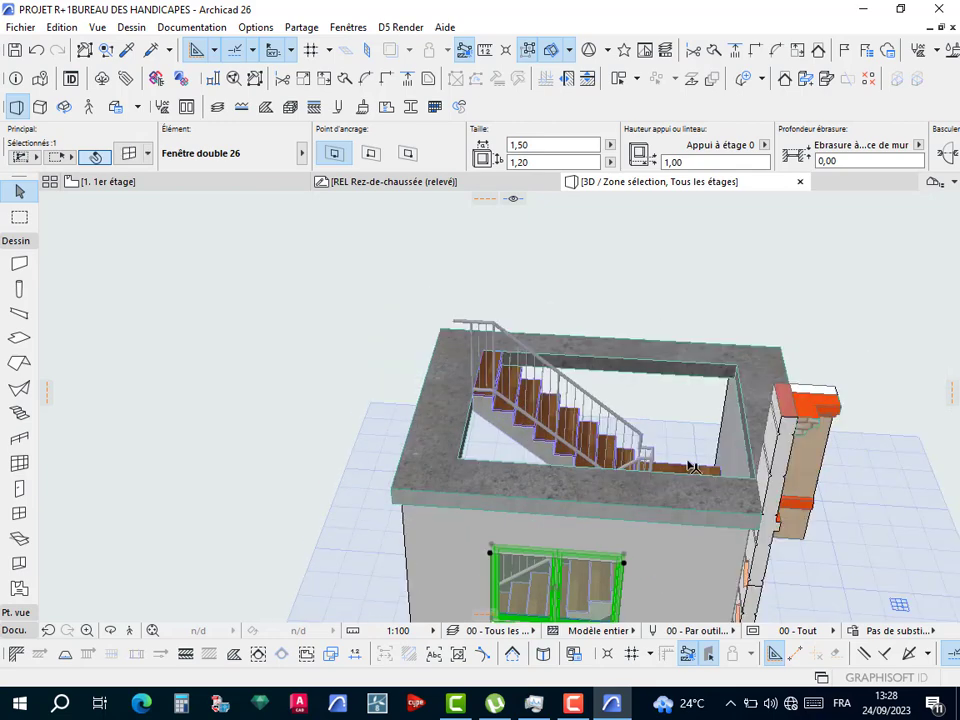
left_click(679, 472)
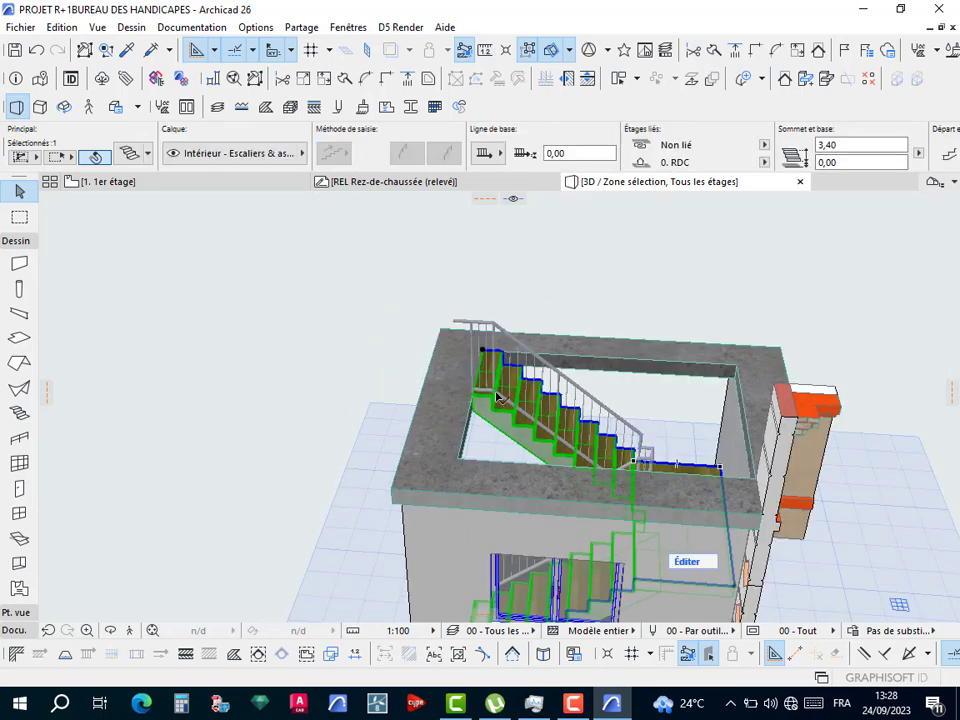
scroll(497, 397, "up", 5)
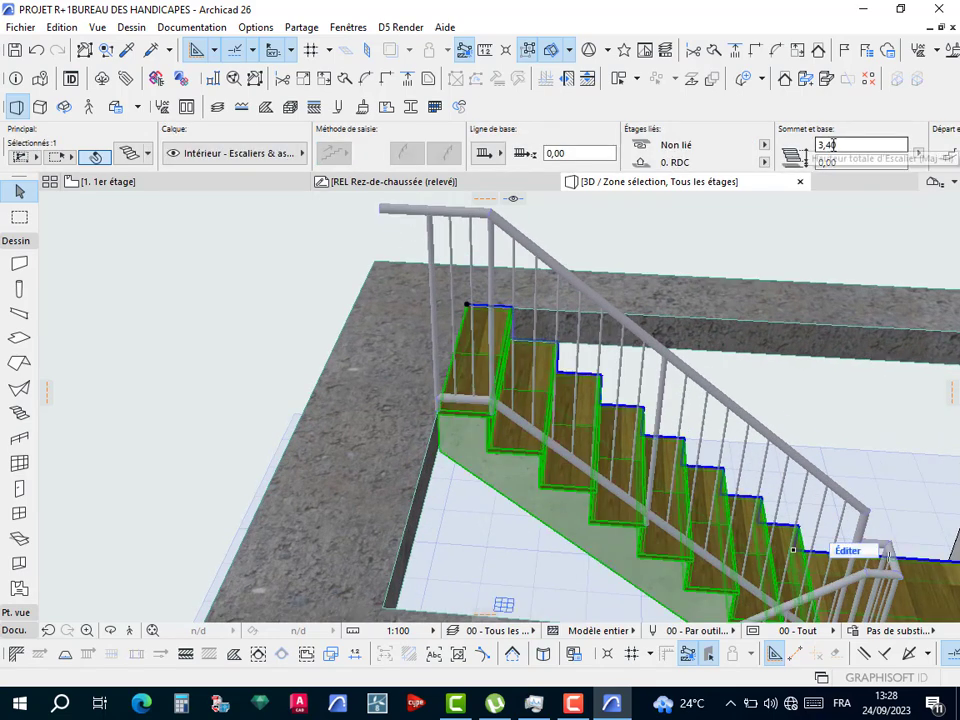
left_click(832, 145)
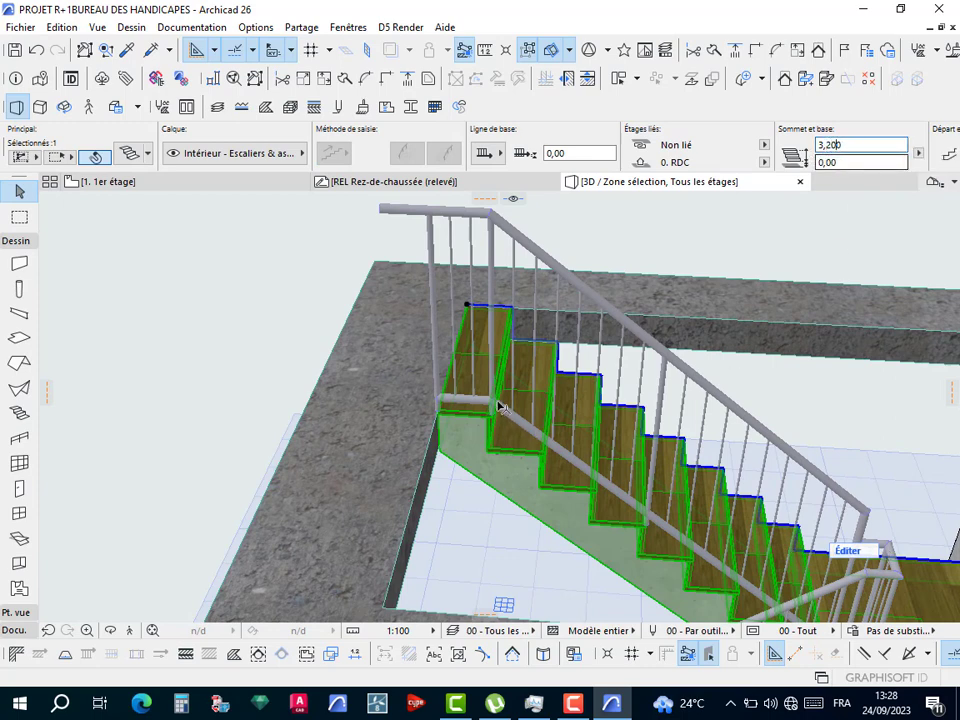
type("3,20")
key("Return")
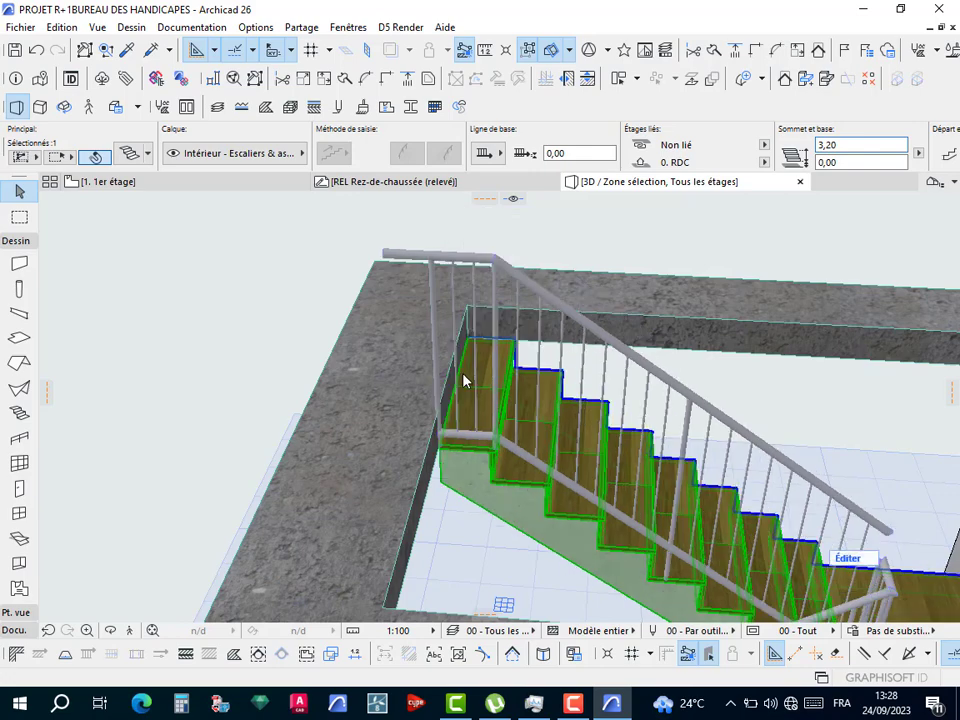
Examine the staircase, its railing and the slab opening from several sides in the 3D view.
key("Escape")
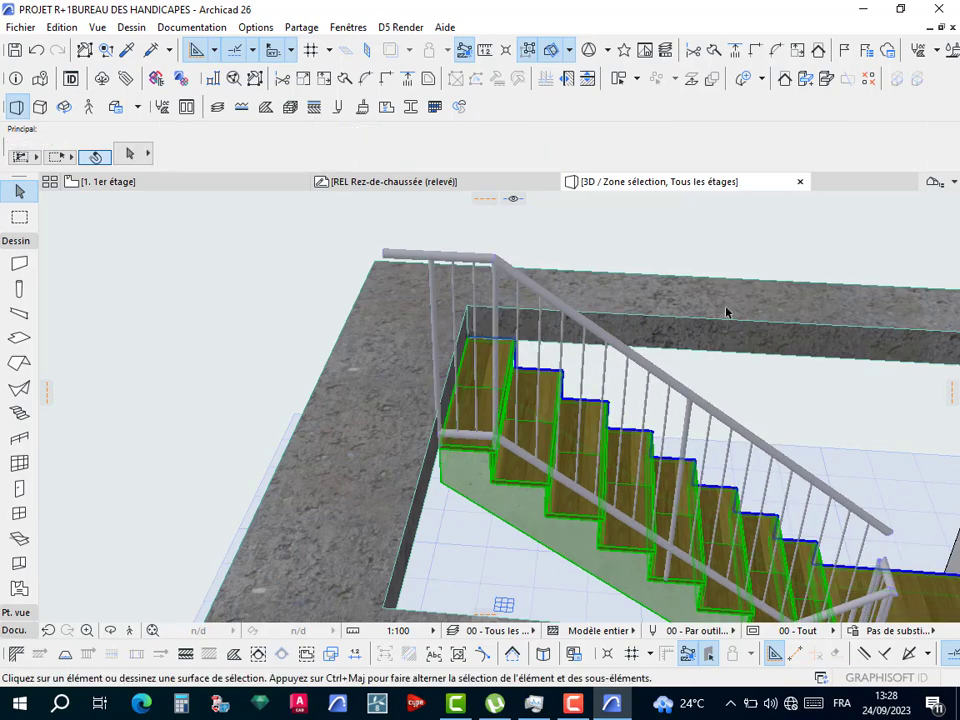
middle_click_drag(740, 425, 656, 450, "shift")
scroll(690, 507, "down", 3)
middle_click_drag(690, 507, 225, 445, "shift")
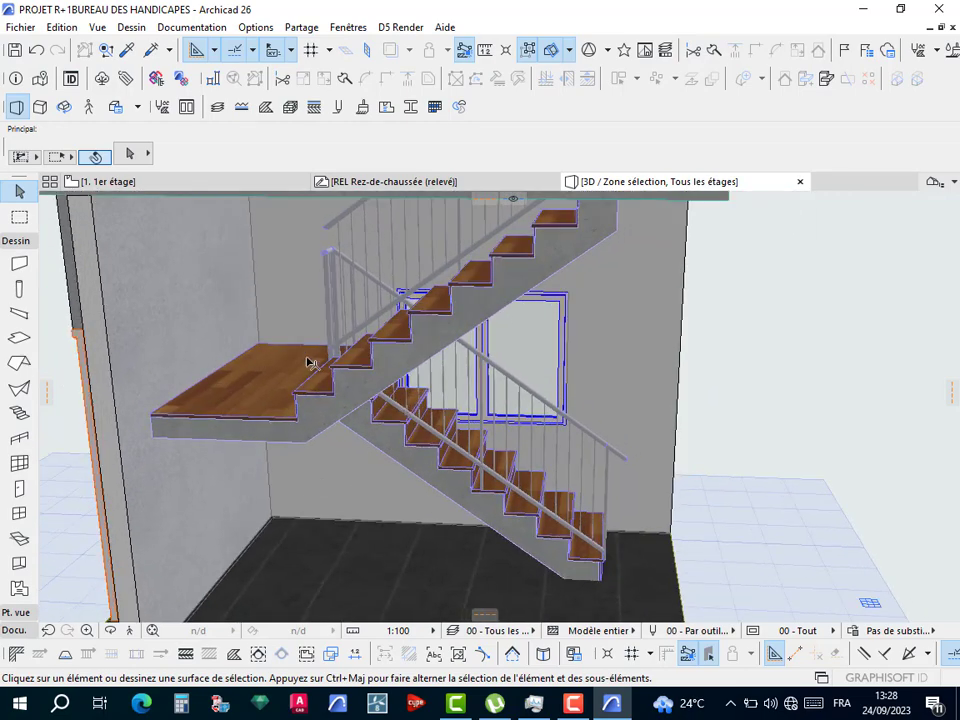
middle_click_drag(307, 358, 470, 448, "shift")
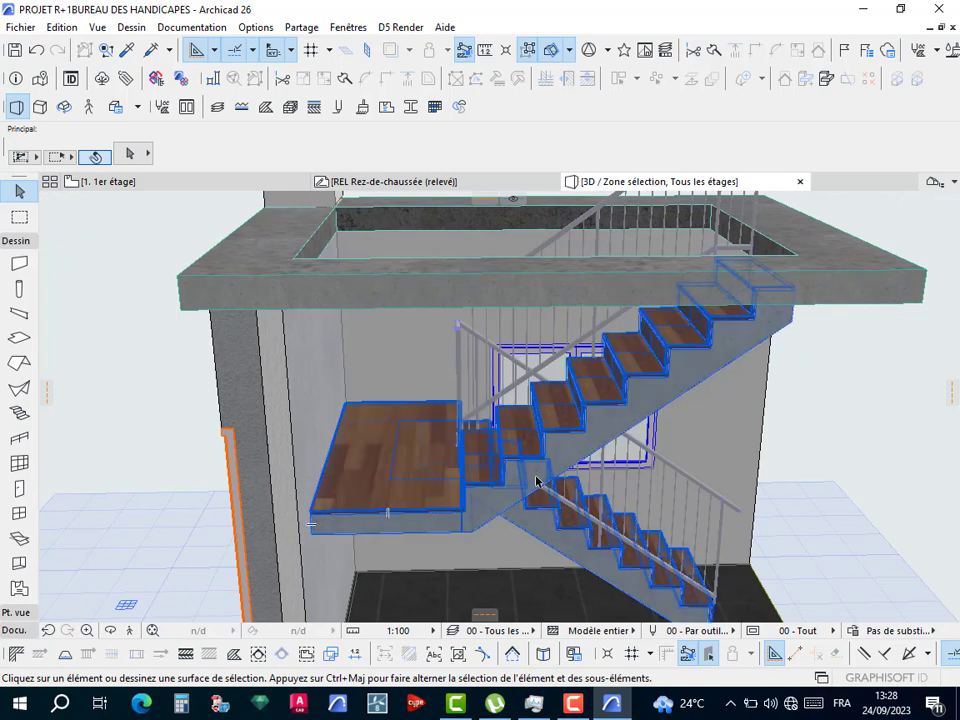
middle_click_drag(688, 538, 391, 399, "shift")
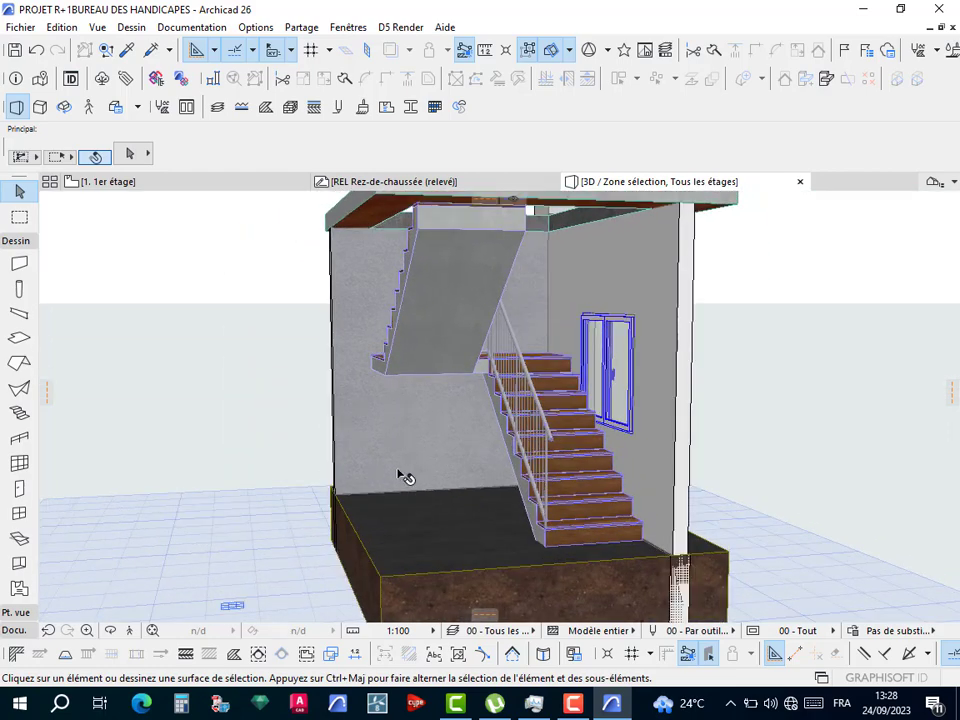
middle_click_drag(396, 433, 381, 367, "shift")
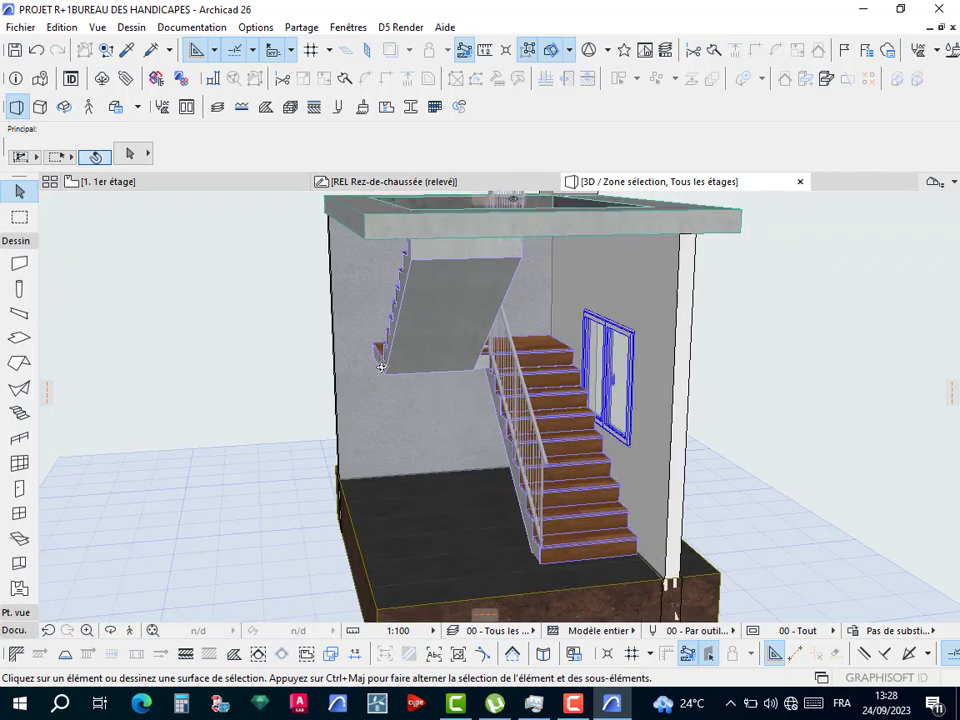
middle_click_drag(410, 425, 442, 414, "shift")
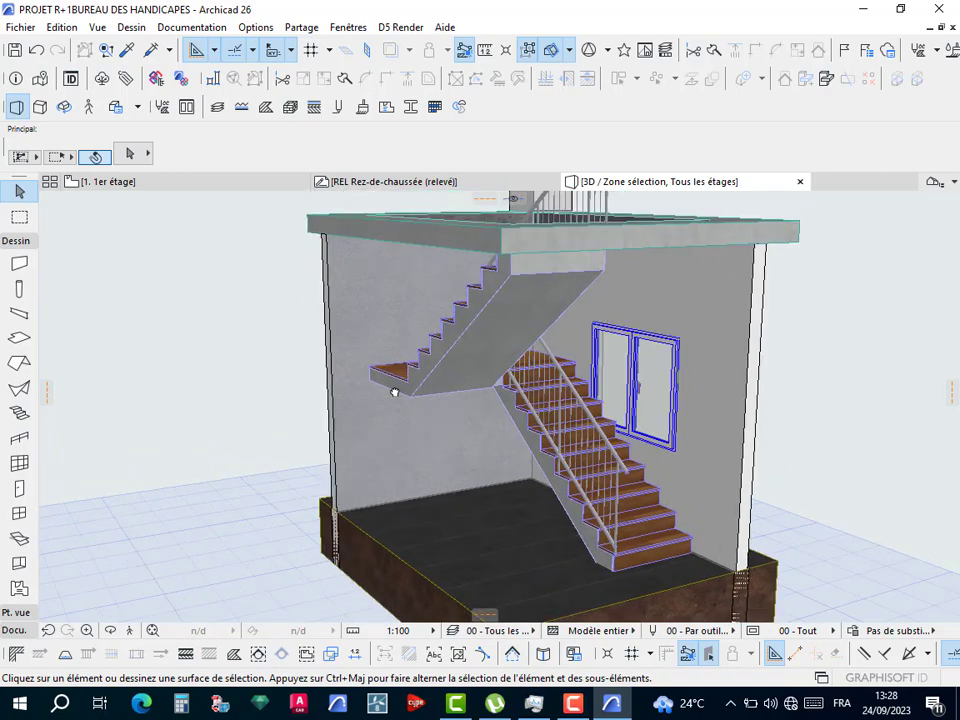
middle_click_drag(394, 390, 497, 390, "shift")
scroll(477, 356, "up", 2)
scroll(477, 354, "up", 1)
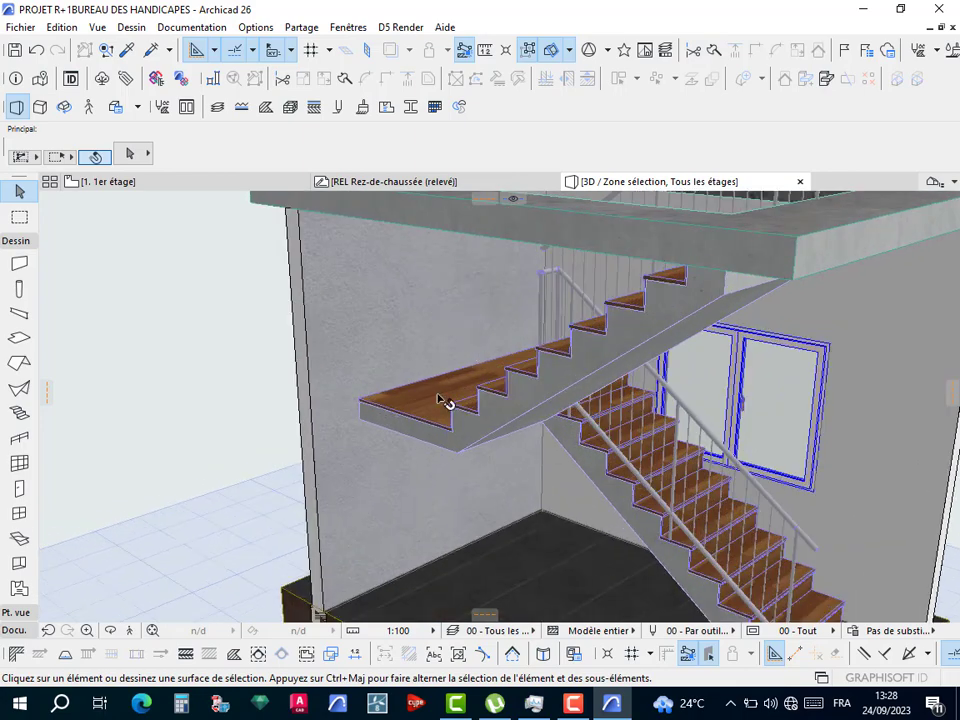
middle_click_drag(439, 399, 617, 396, "shift")
scroll(536, 369, "up", 1)
scroll(497, 341, "down", 4)
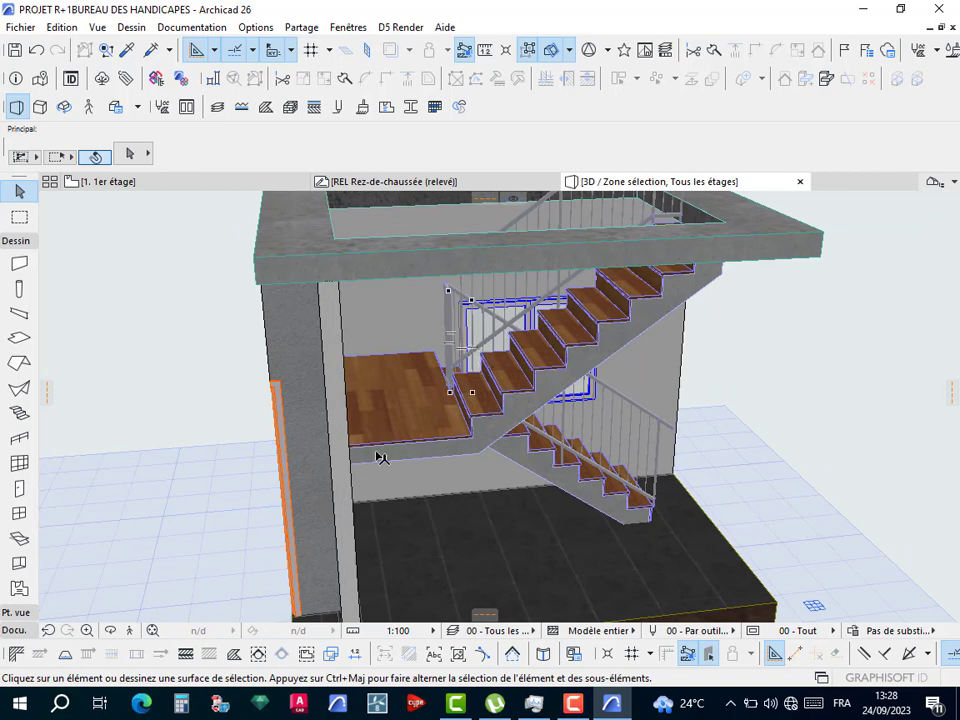
Draw a second railing with the existing railing's settings along the outer edge of the landing and upper flight, ending at the top tread.
scroll(452, 416, "up", 2)
scroll(452, 363, "up", 1)
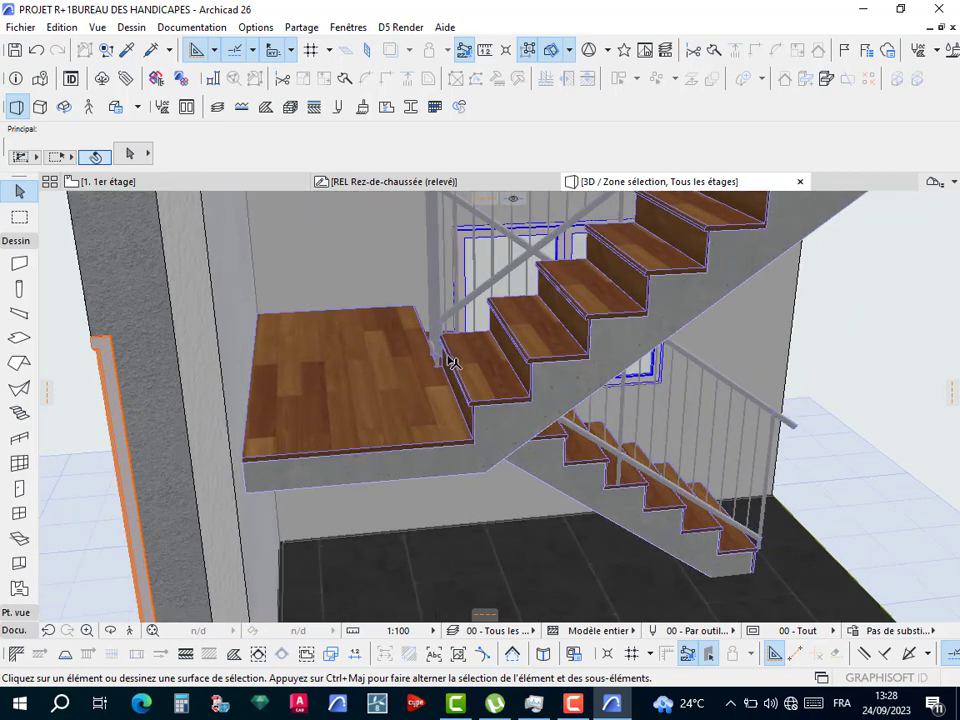
left_click(437, 270, "alt")
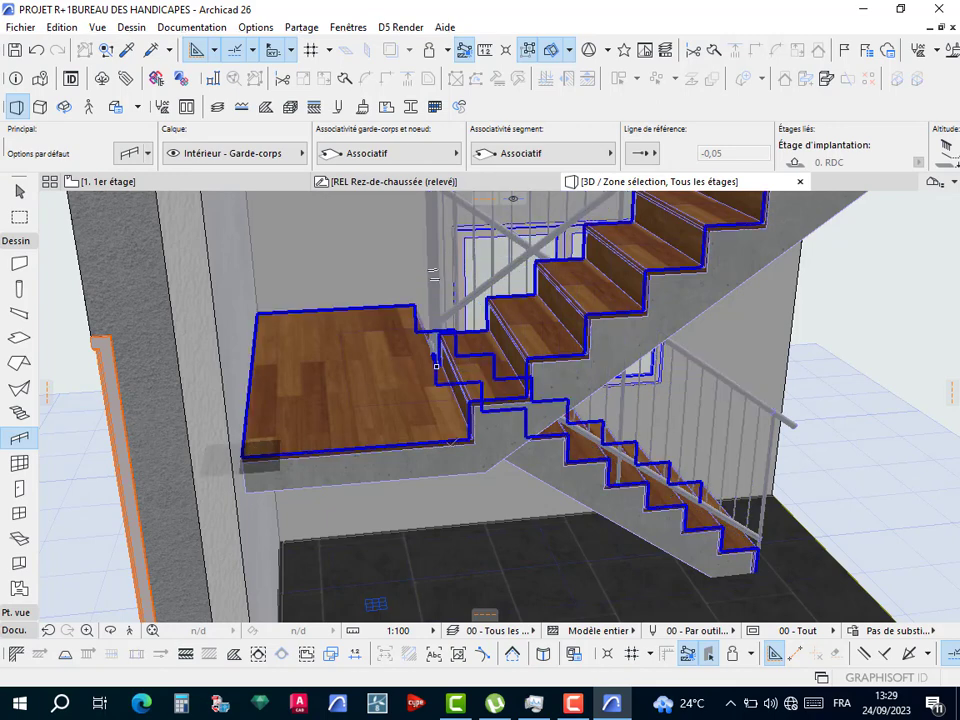
left_click(470, 437)
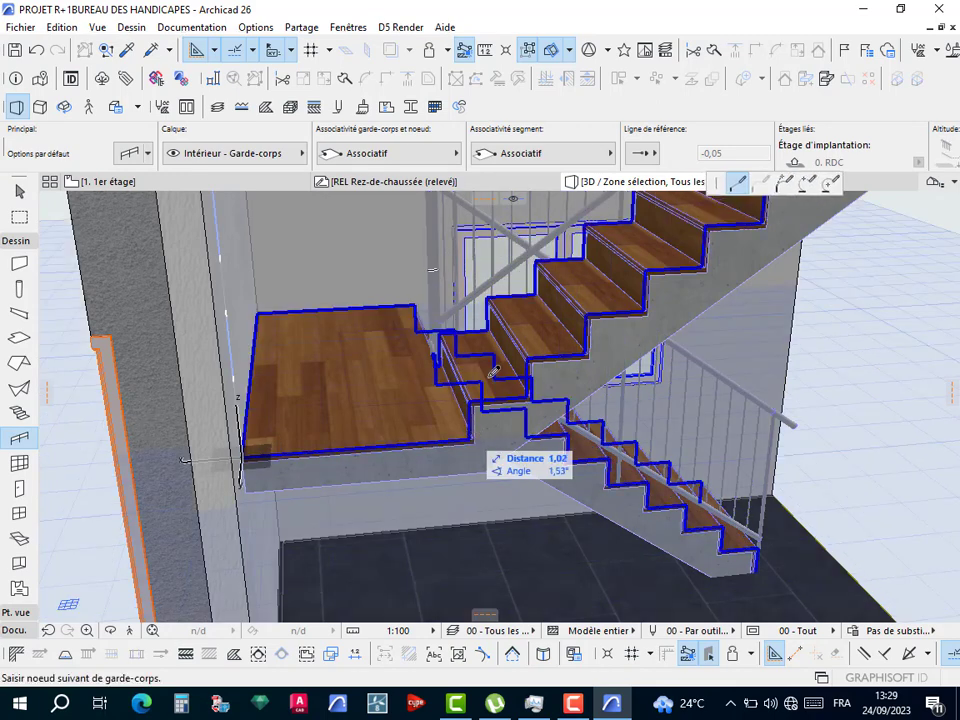
middle_click_drag(632, 339, 660, 390, "shift")
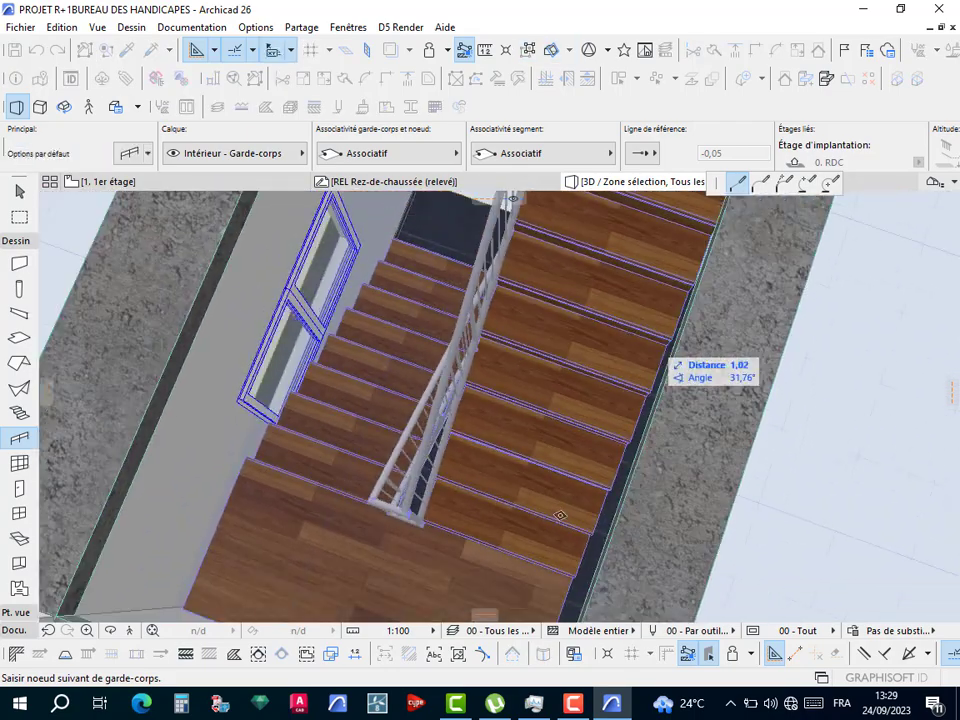
middle_click_drag(577, 578, 638, 515, "shift")
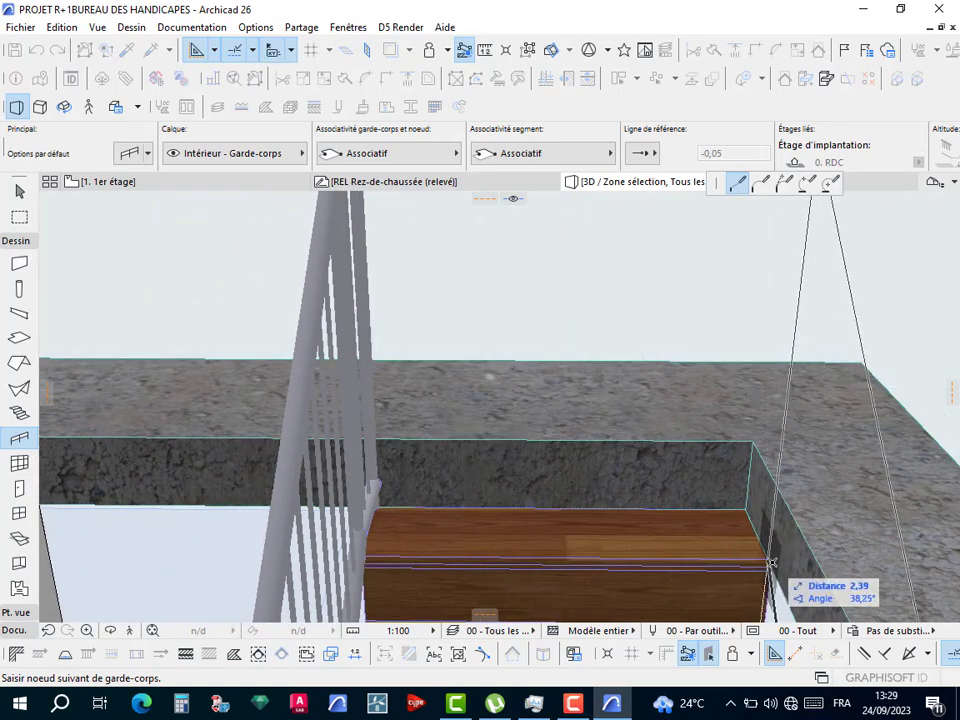
left_click(771, 563)
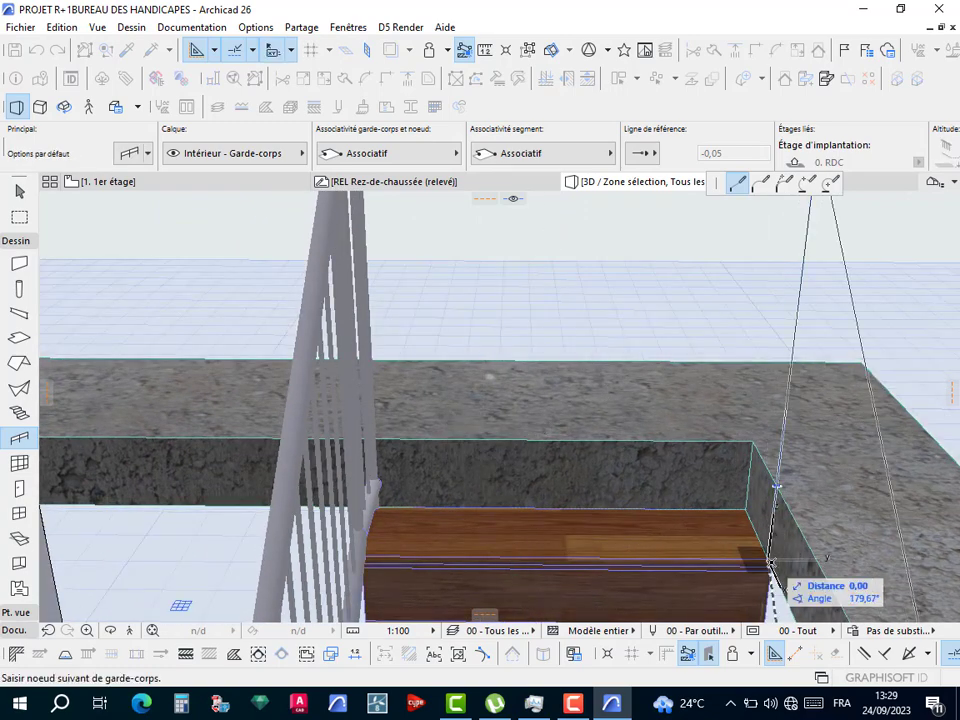
left_click(772, 562)
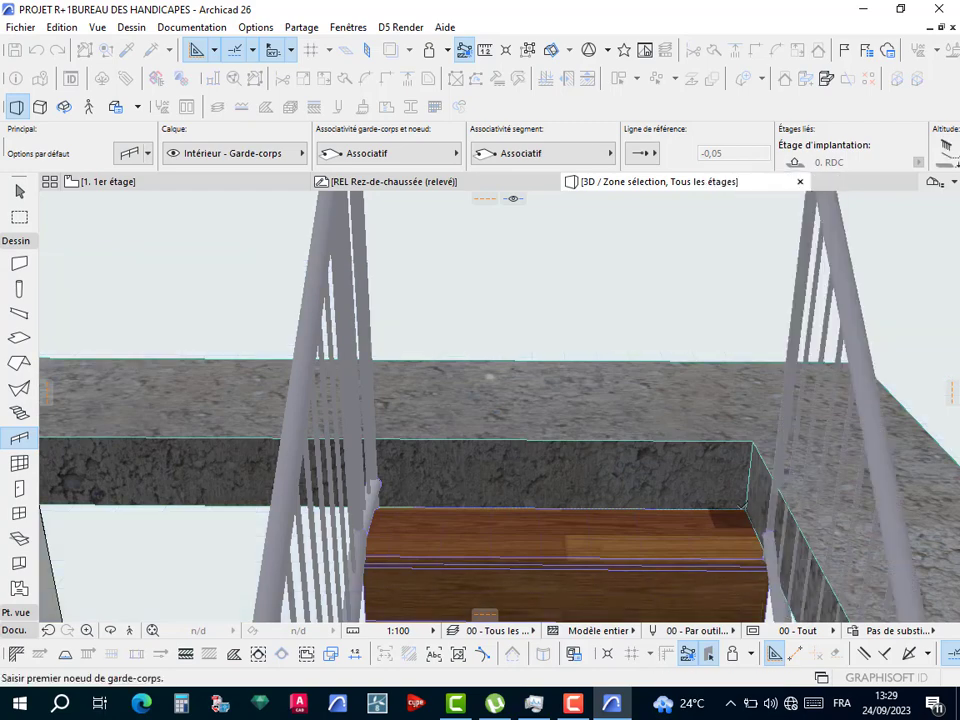
Inspect the new outer railing and both stair flights from above, from the side and from the foot of the stairs.
scroll(723, 521, "down", 5)
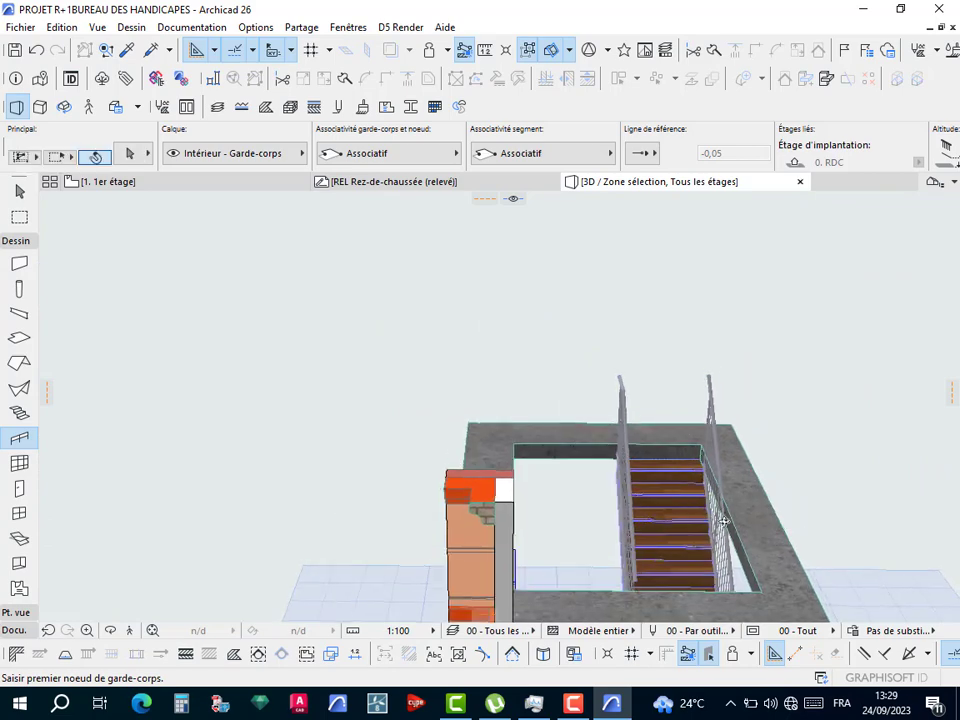
middle_click_drag(723, 521, 581, 340, "shift")
scroll(660, 337, "up", 2)
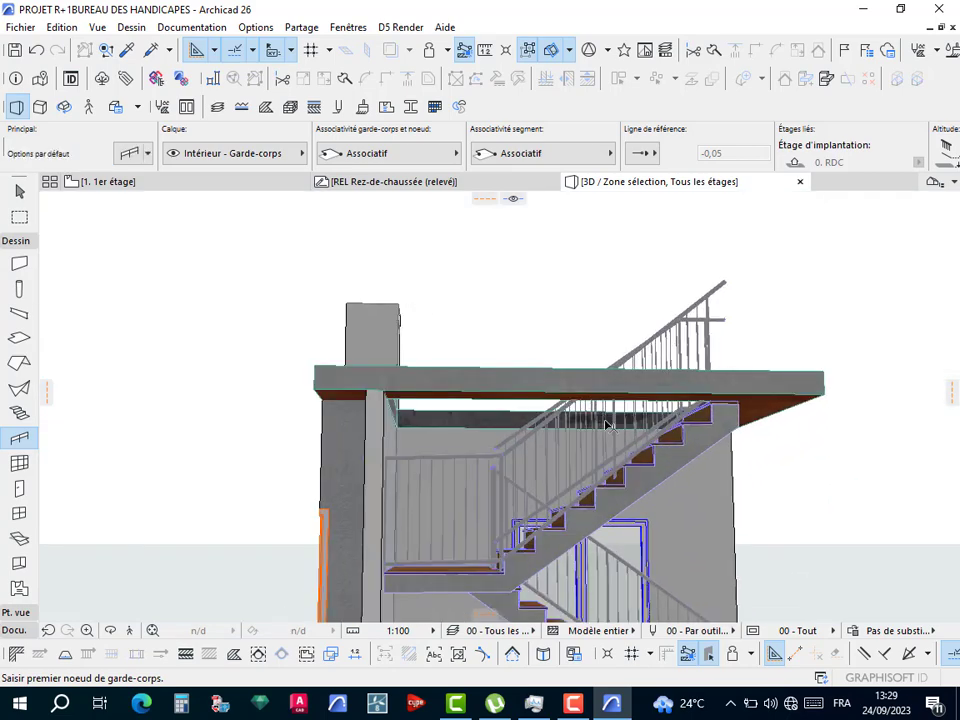
scroll(607, 427, "down", 3)
middle_click_drag(607, 427, 908, 450, "shift")
scroll(472, 467, "up", 2)
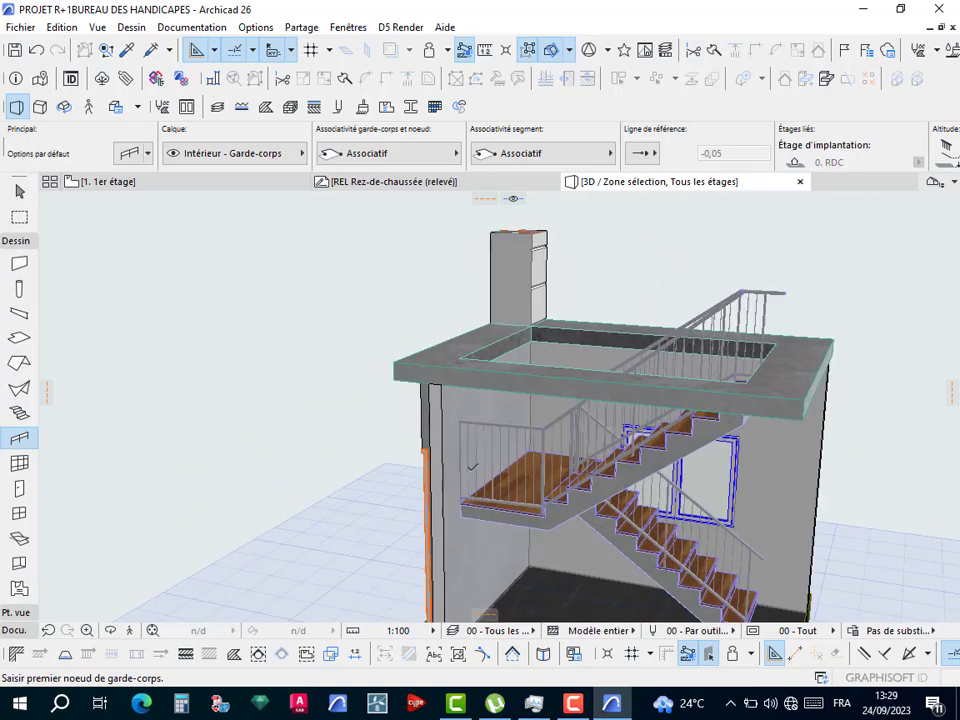
scroll(472, 467, "up", 1)
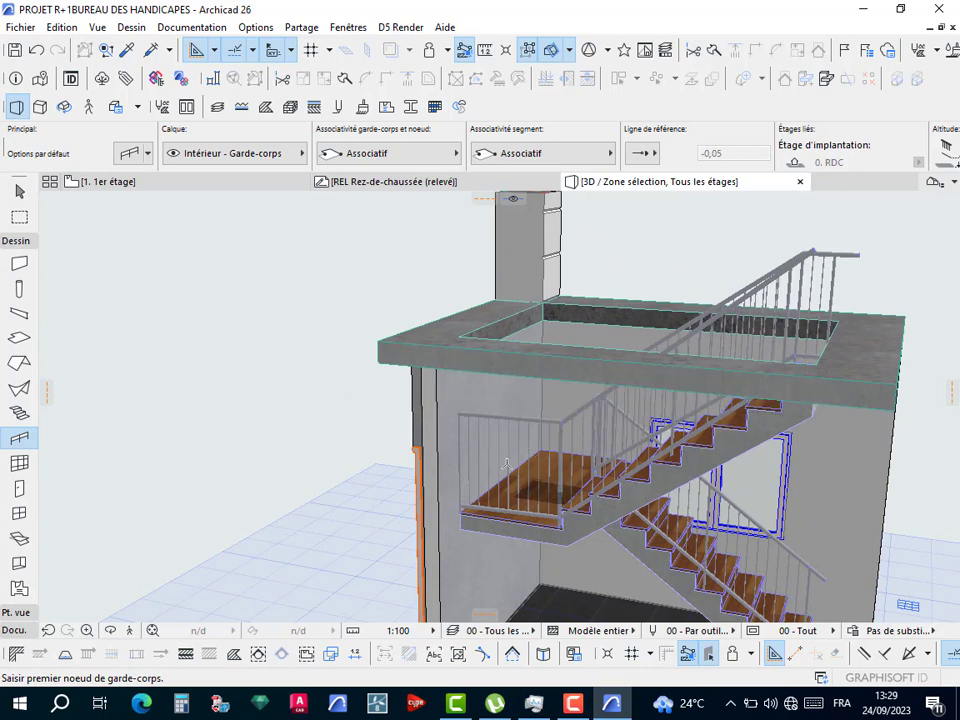
middle_click_drag(501, 457, 791, 376, "shift")
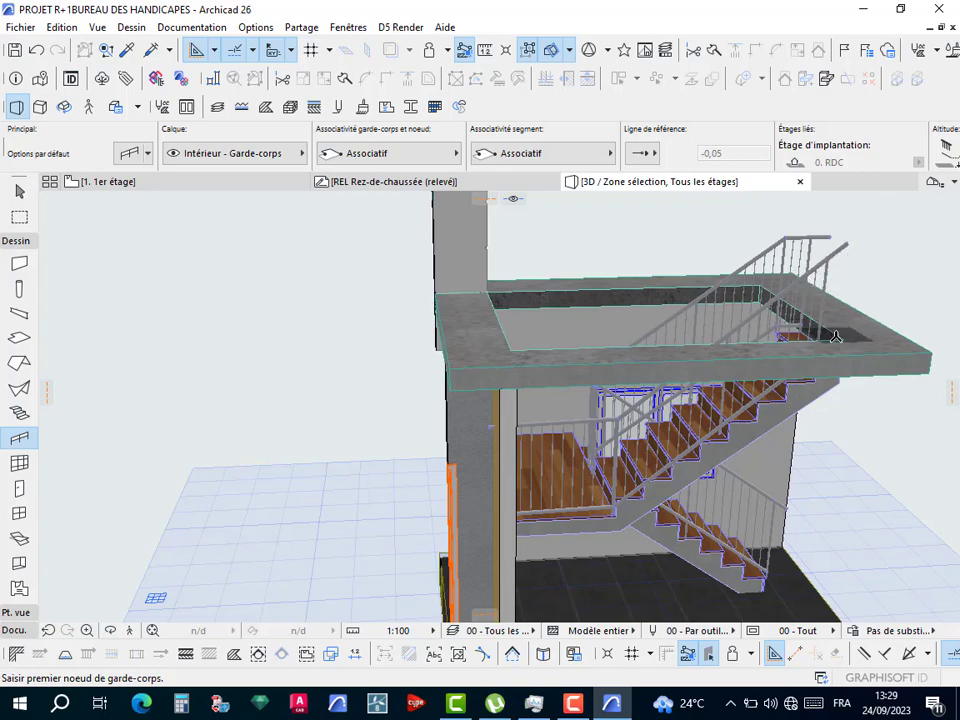
key("shift")
middle_click_drag(793, 436, 649, 424, "shift")
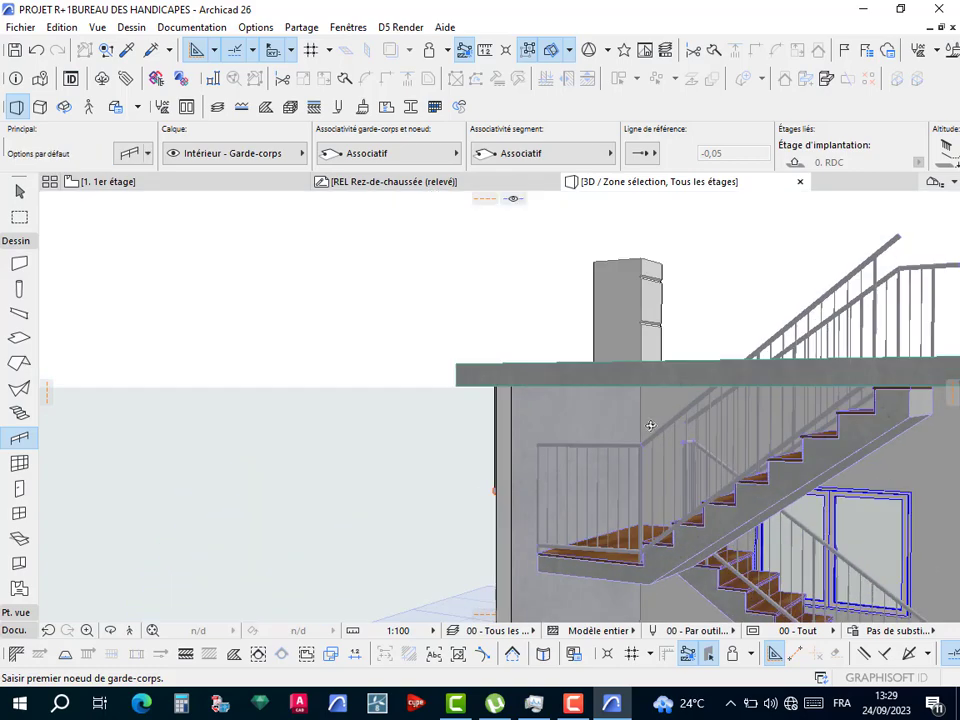
scroll(660, 445, "down", 3)
middle_click_drag(606, 490, 808, 505, "shift")
scroll(688, 349, "up", 6)
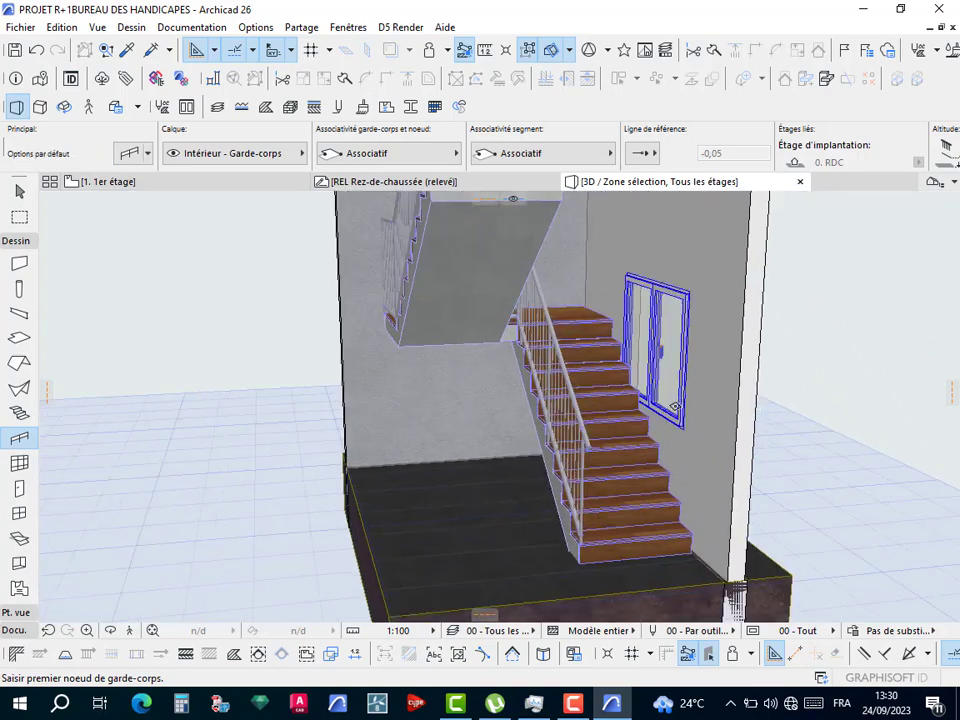
scroll(561, 265, "up", 2)
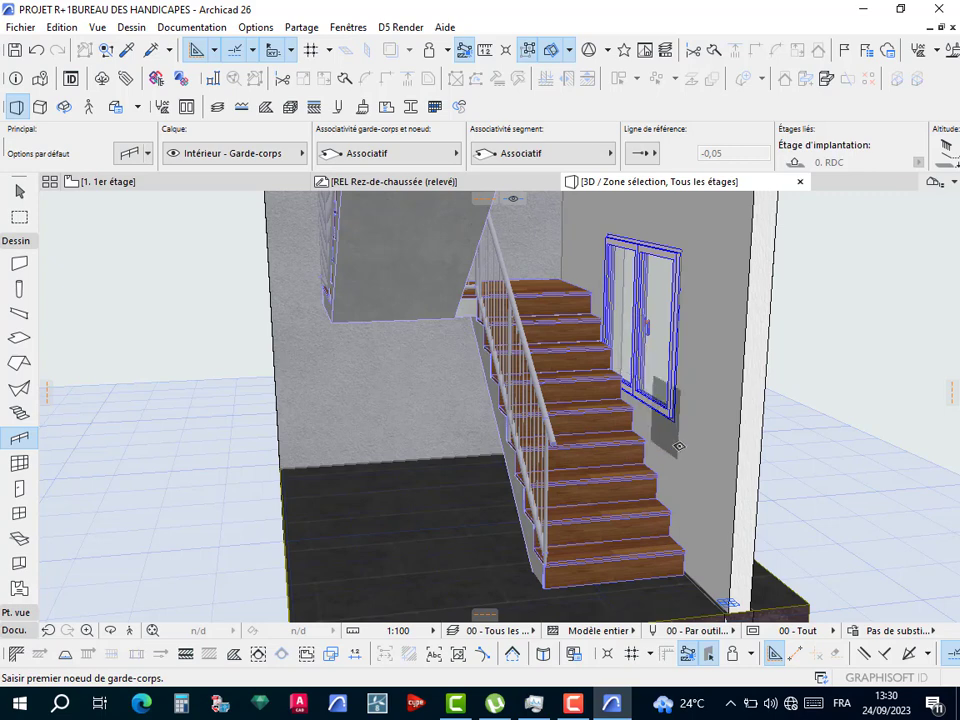
key("Escape")
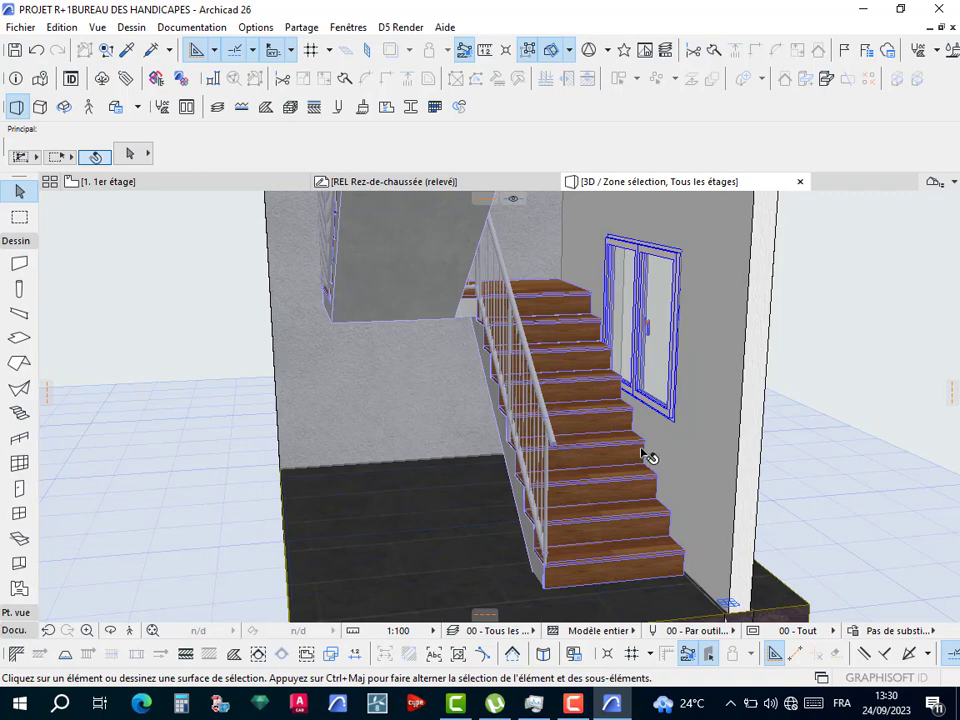
middle_click_drag(540, 412, 632, 406, "shift")
scroll(646, 372, "down", 3)
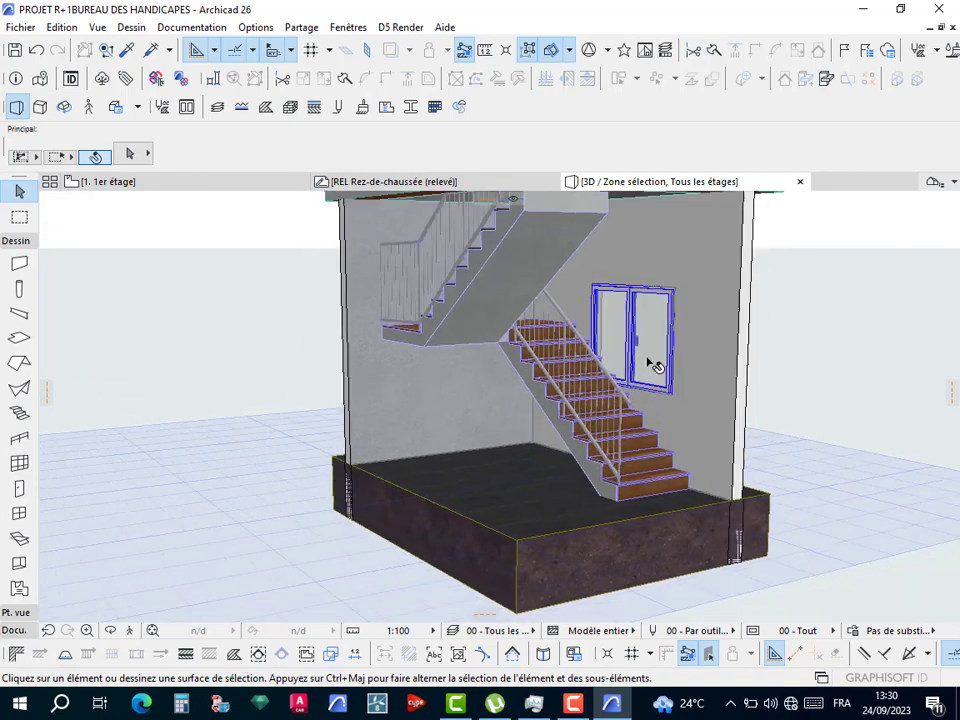
middle_click_drag(647, 362, 557, 365, "shift")
Display all elements of the building in the 3D view.
right_click(674, 338)
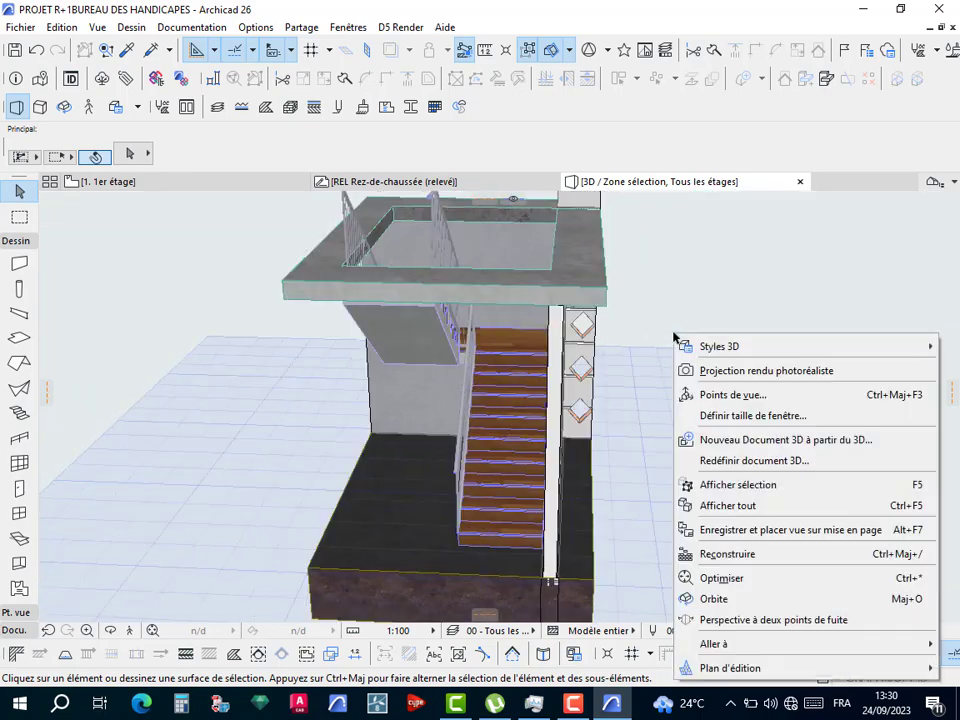
left_click(760, 506)
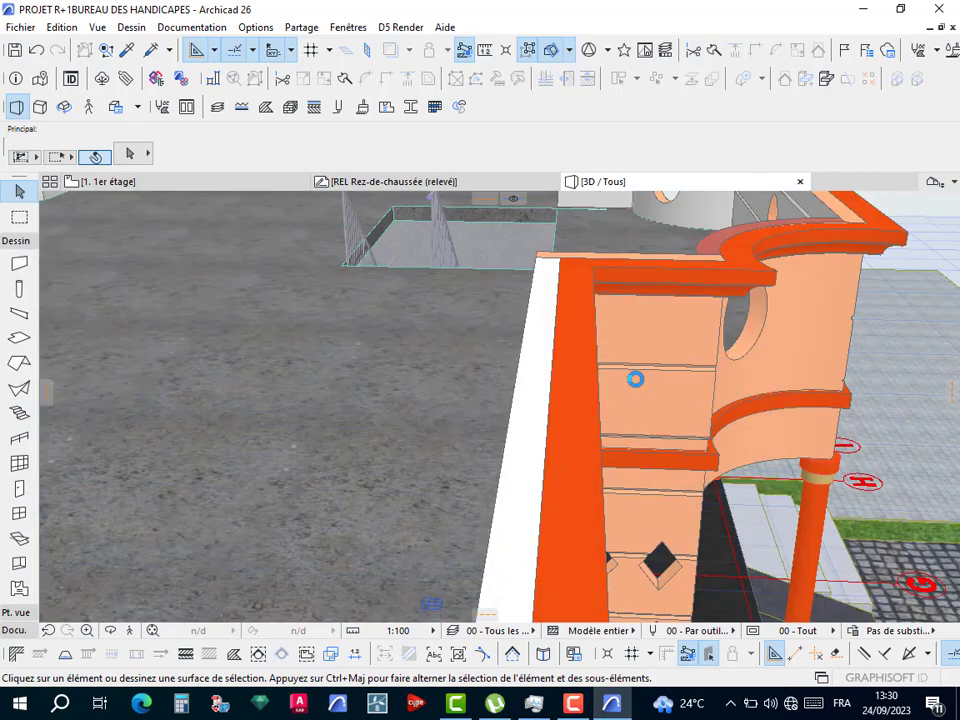
left_click_drag(638, 388, 280, 245)
On the 1. 1er étage plan, draw walls with the adjacent exterior finish wall's settings along the right, upper and left edges of the stair opening.
left_click(118, 183)
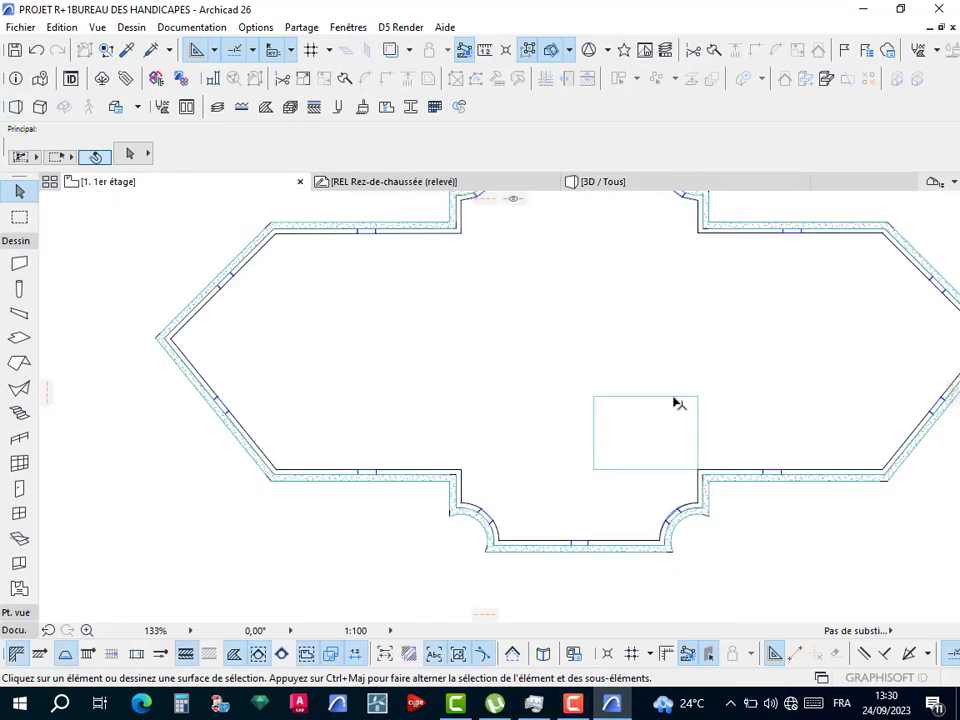
scroll(675, 401, "up", 4)
scroll(733, 583, "up", 4)
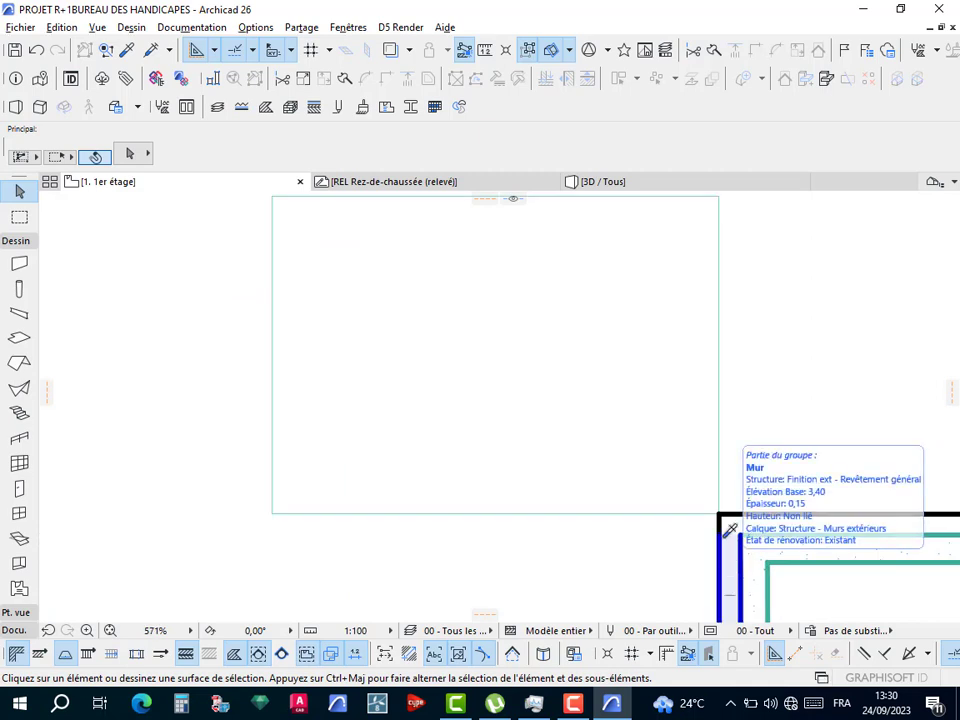
left_click(729, 560, "alt")
left_click(721, 513)
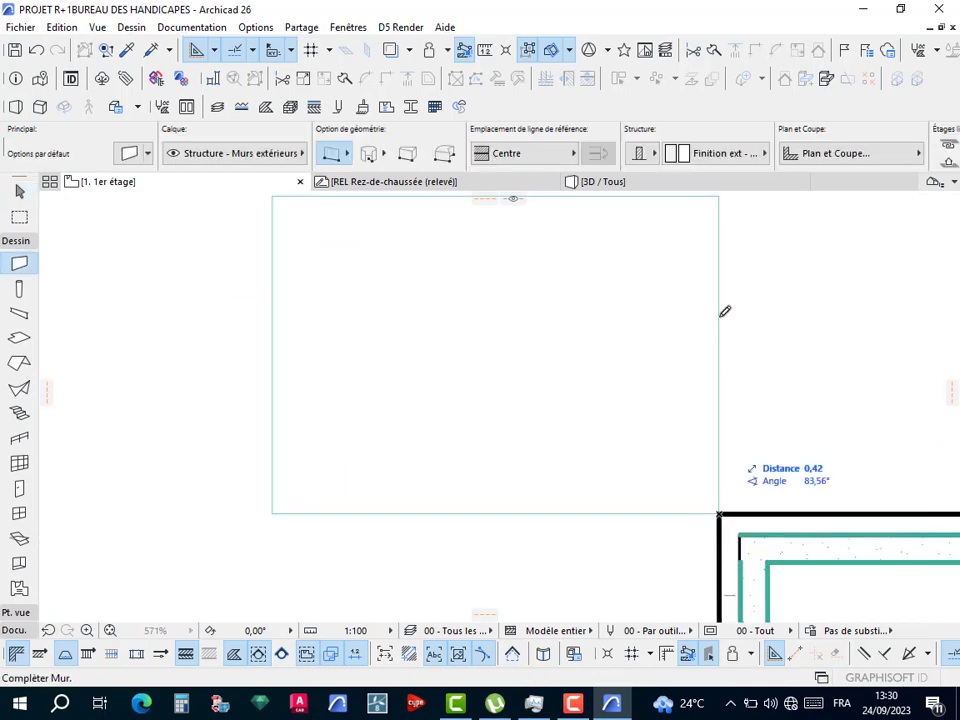
scroll(723, 300, "down", 3)
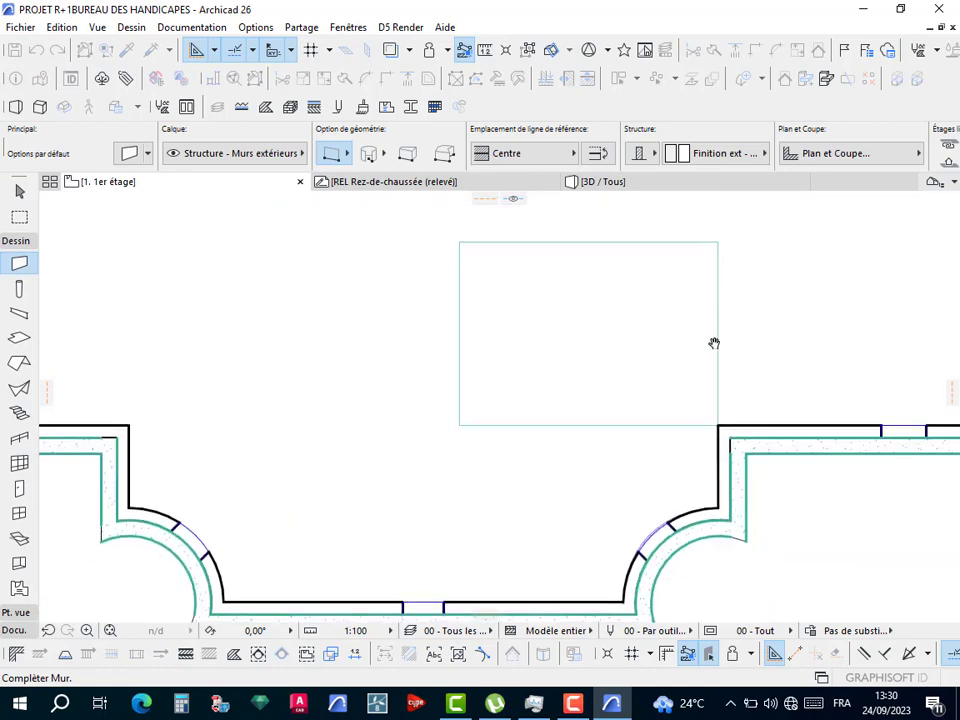
left_click(694, 356)
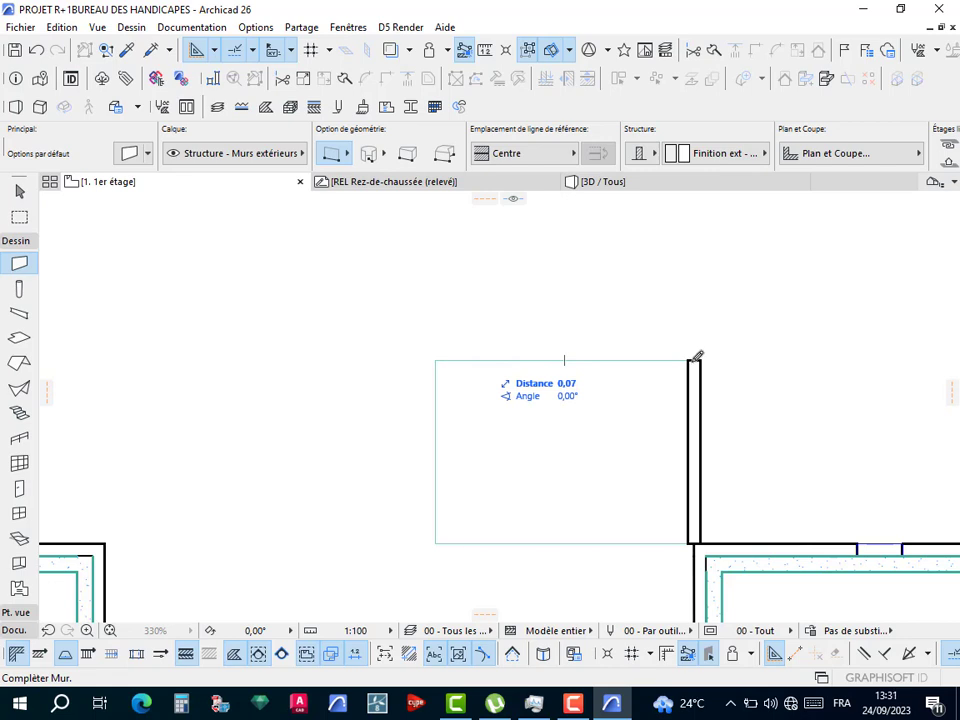
left_click(698, 357)
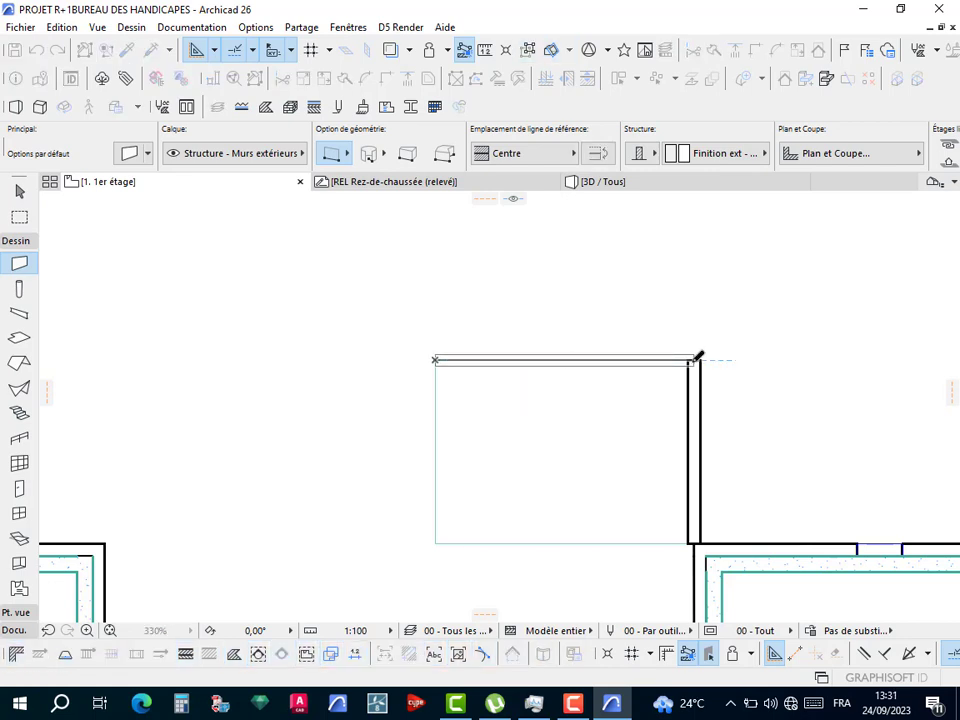
left_click(436, 358)
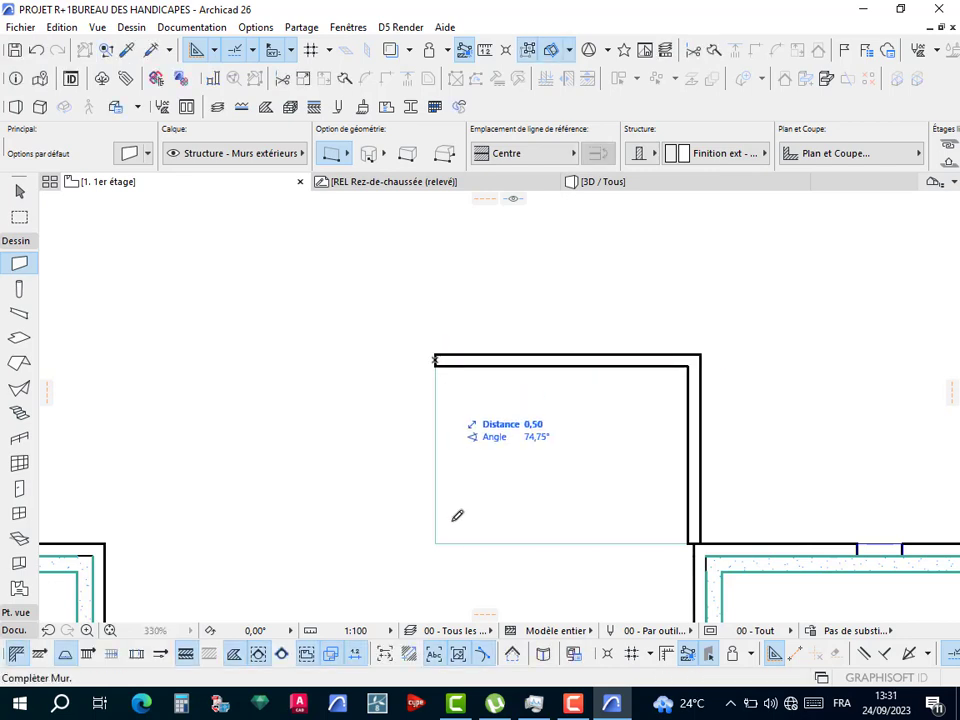
left_click(437, 542)
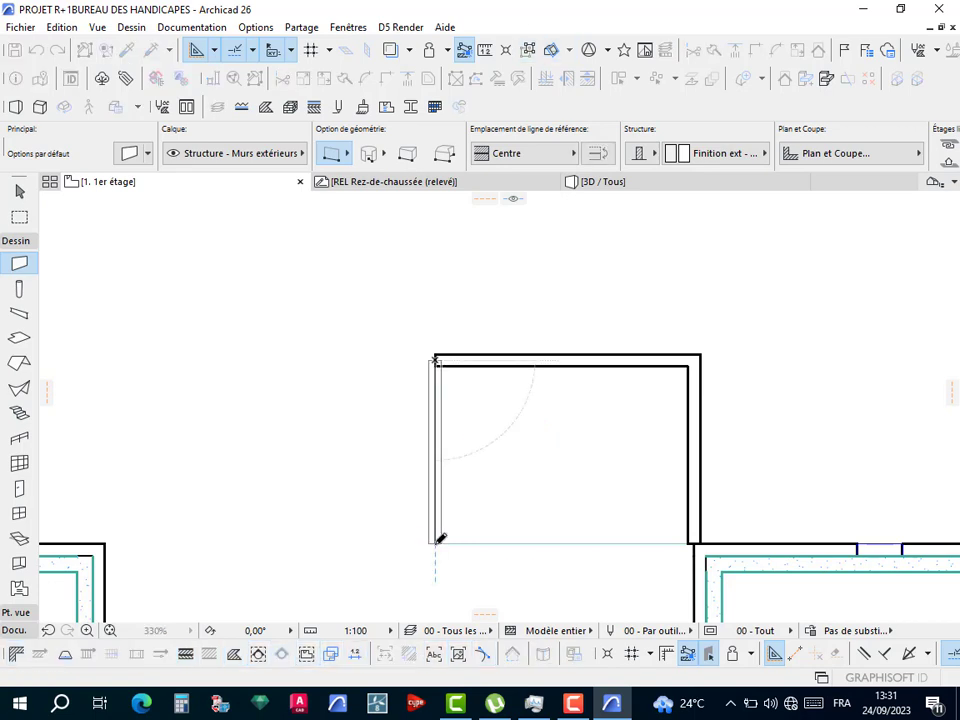
Finish the left wall of the stair opening and draw the lower wall across to the right wall, closing the rectangle.
left_click(436, 542)
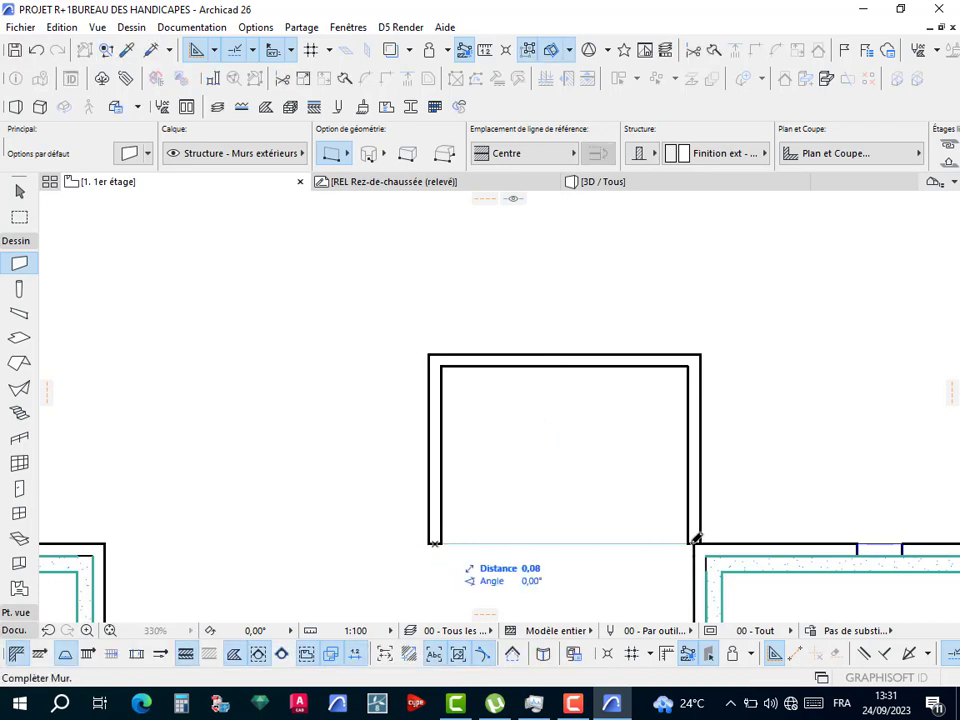
left_click(697, 541)
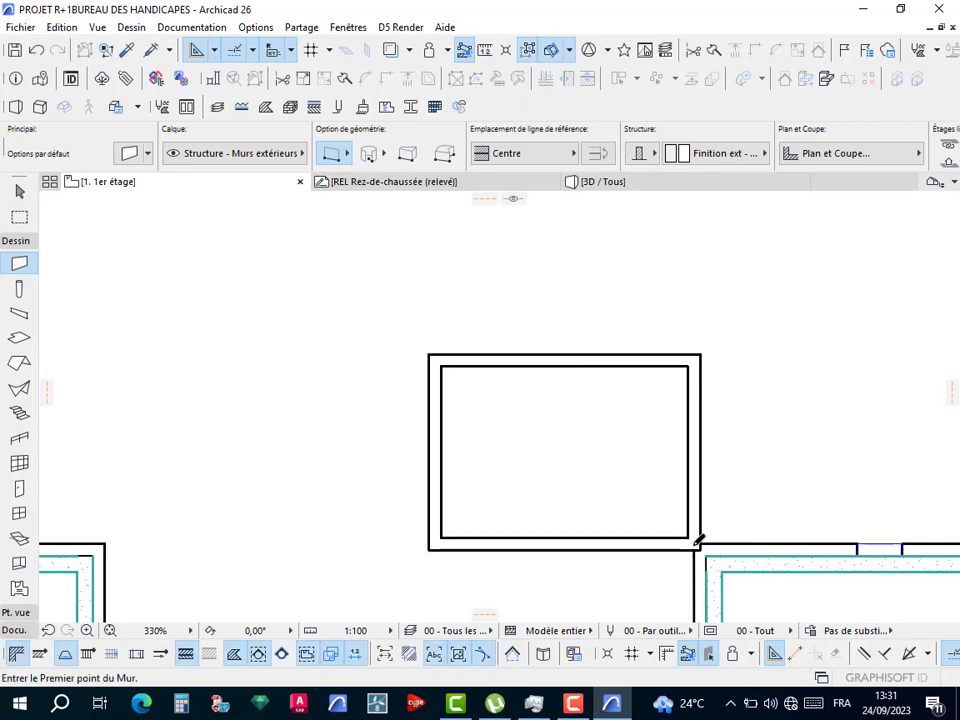
key("Escape")
Move the right and upper enclosure walls outward by half their thickness so their inner faces follow the stair opening's edges.
left_click(698, 401)
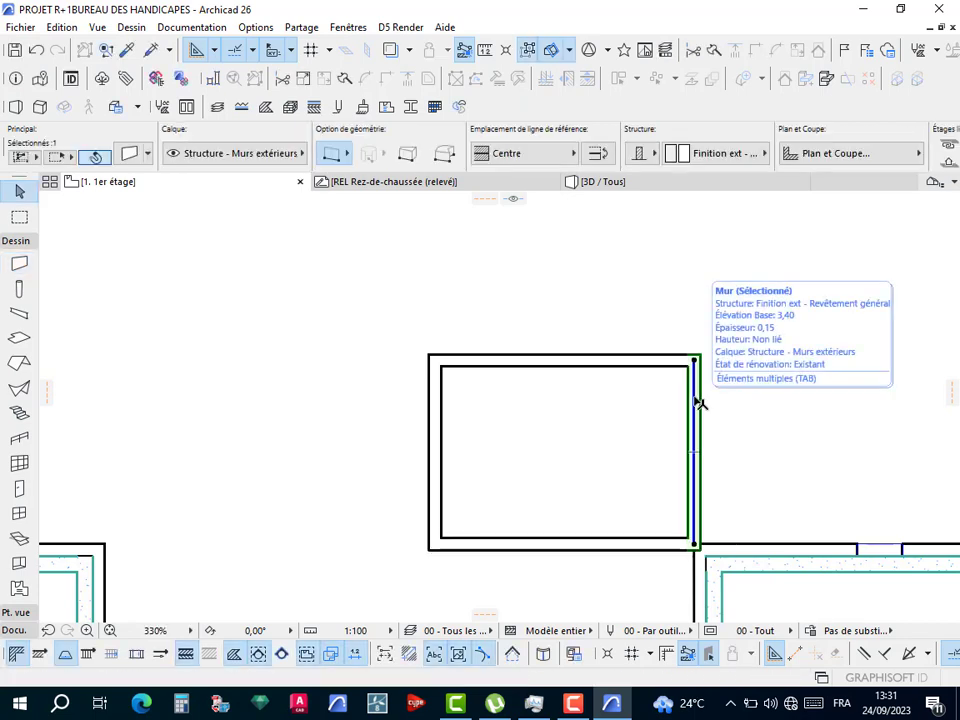
scroll(693, 400, "up", 3)
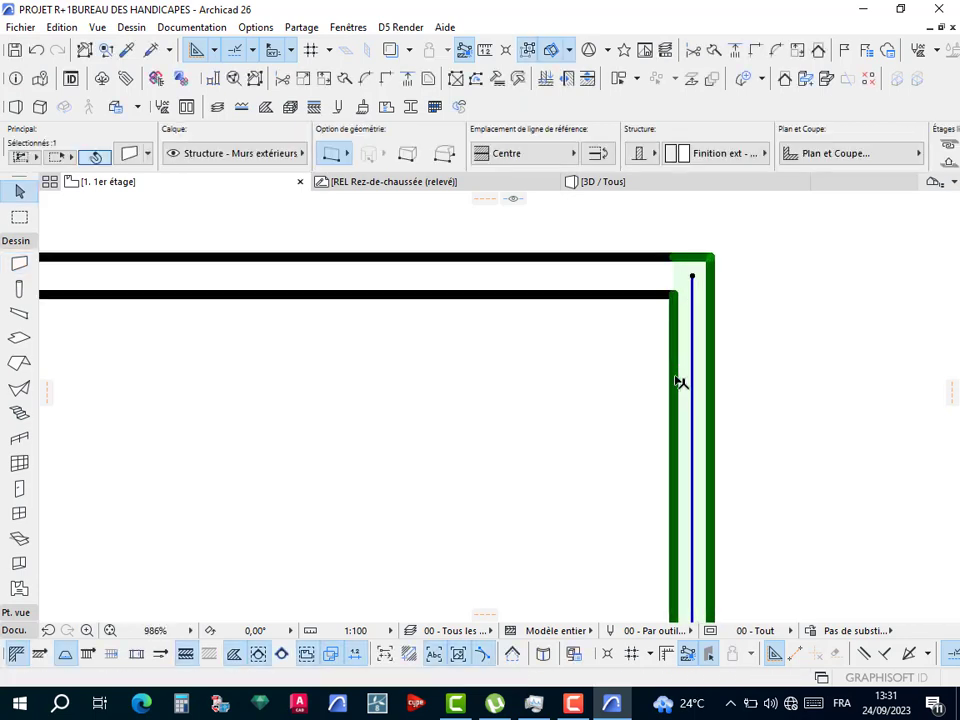
left_click(678, 334)
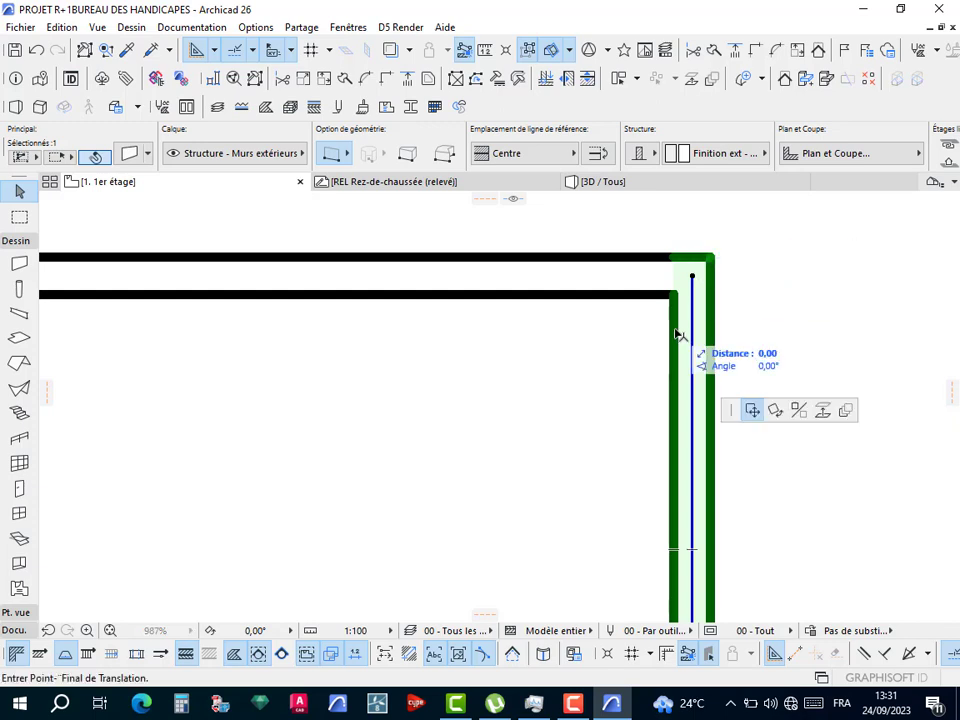
left_click(697, 337)
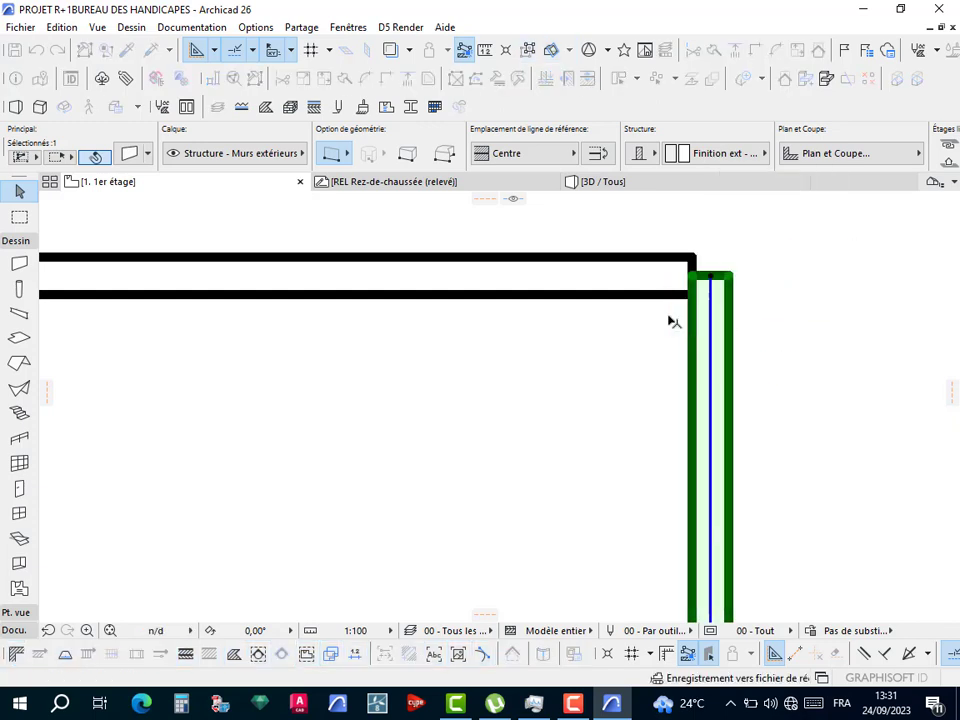
left_click(612, 296)
left_click(609, 297)
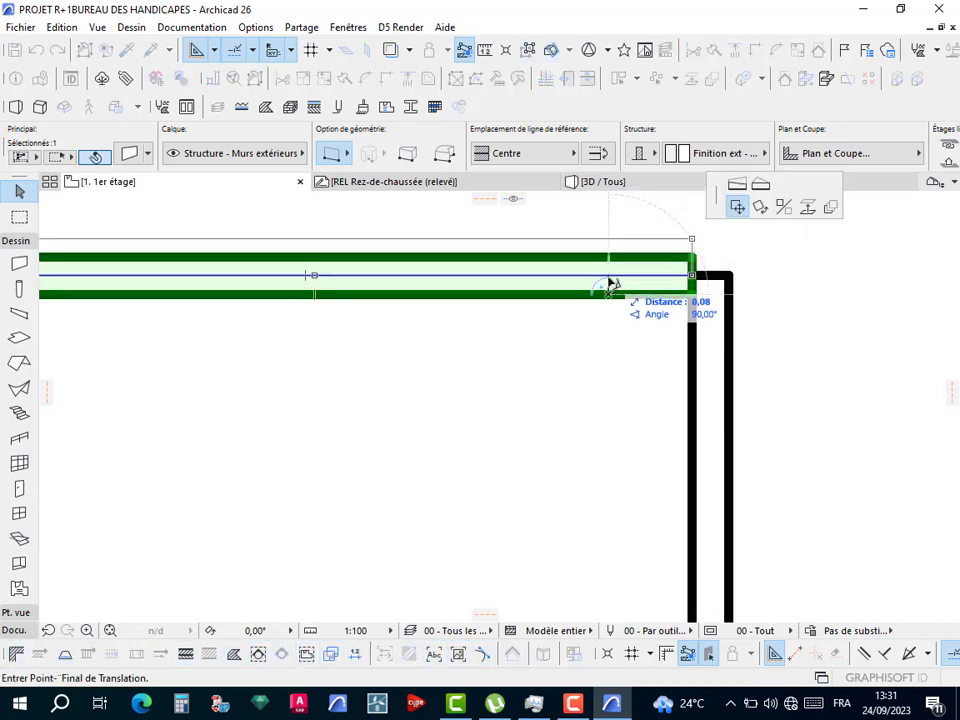
left_click(609, 280)
Move the left and lower enclosure walls outward by half their thickness so their inner faces follow the stair opening's edges.
scroll(609, 279, "down", 1)
scroll(456, 339, "down", 3)
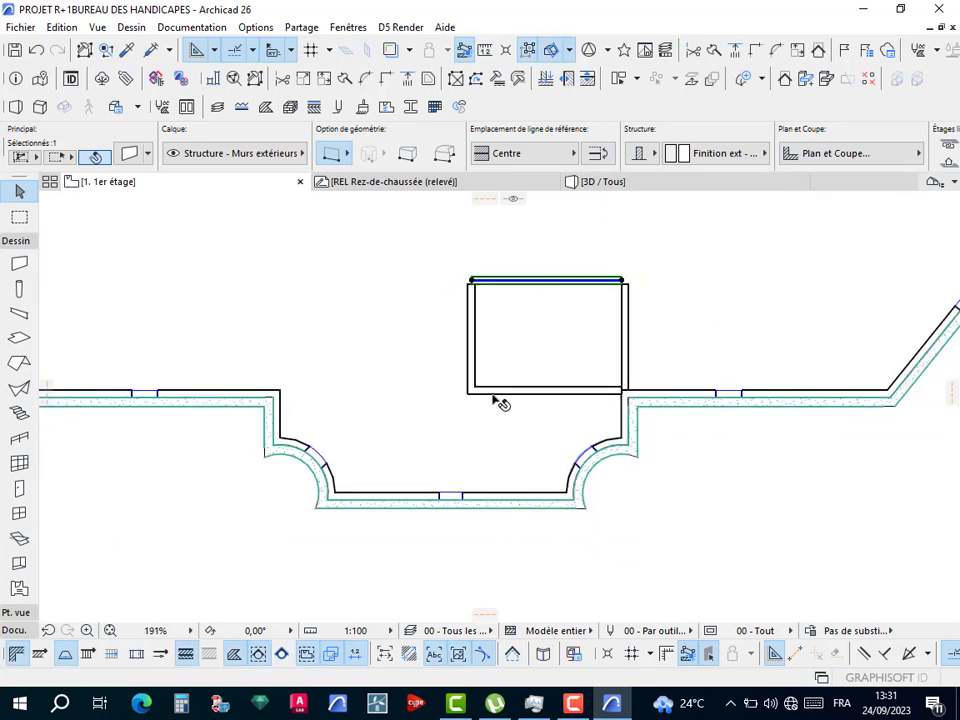
scroll(497, 399, "up", 5)
left_click(369, 277)
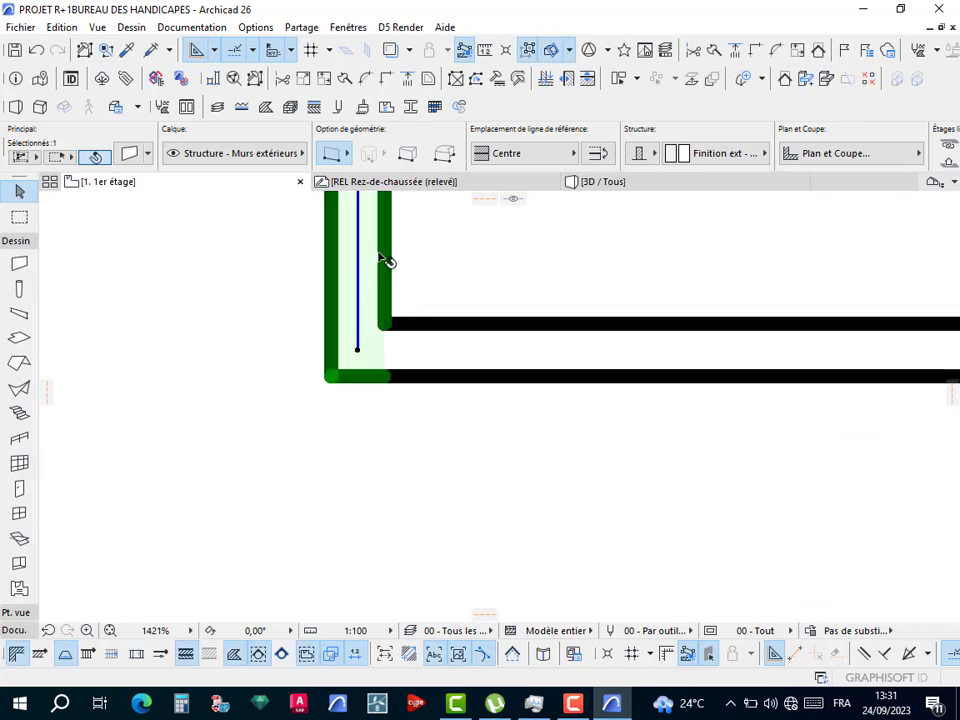
left_click(390, 240)
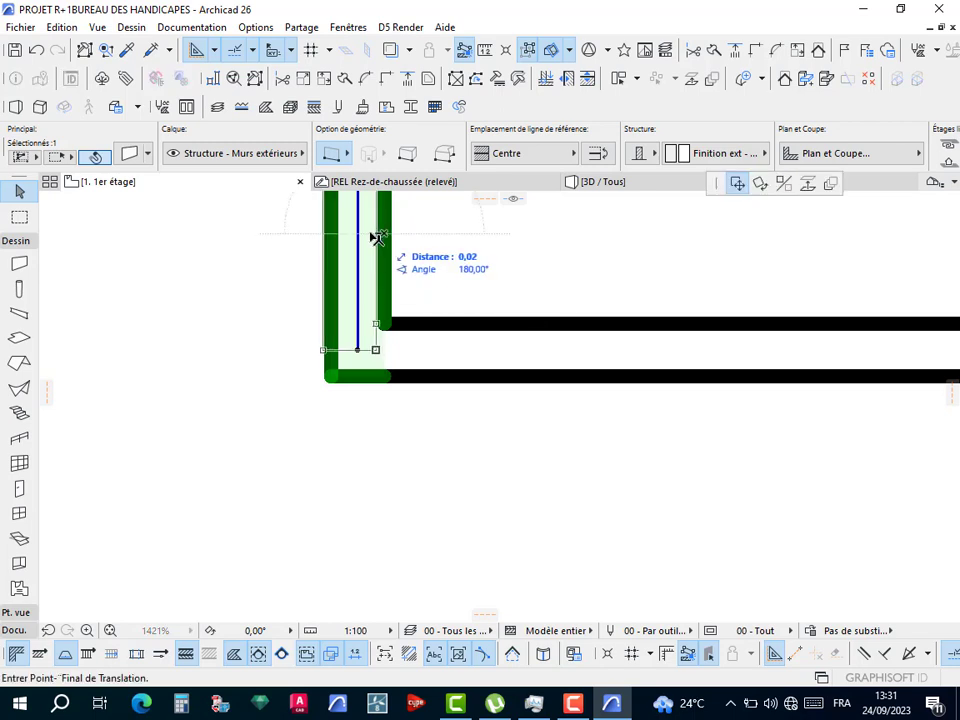
left_click(366, 240)
left_click(484, 343)
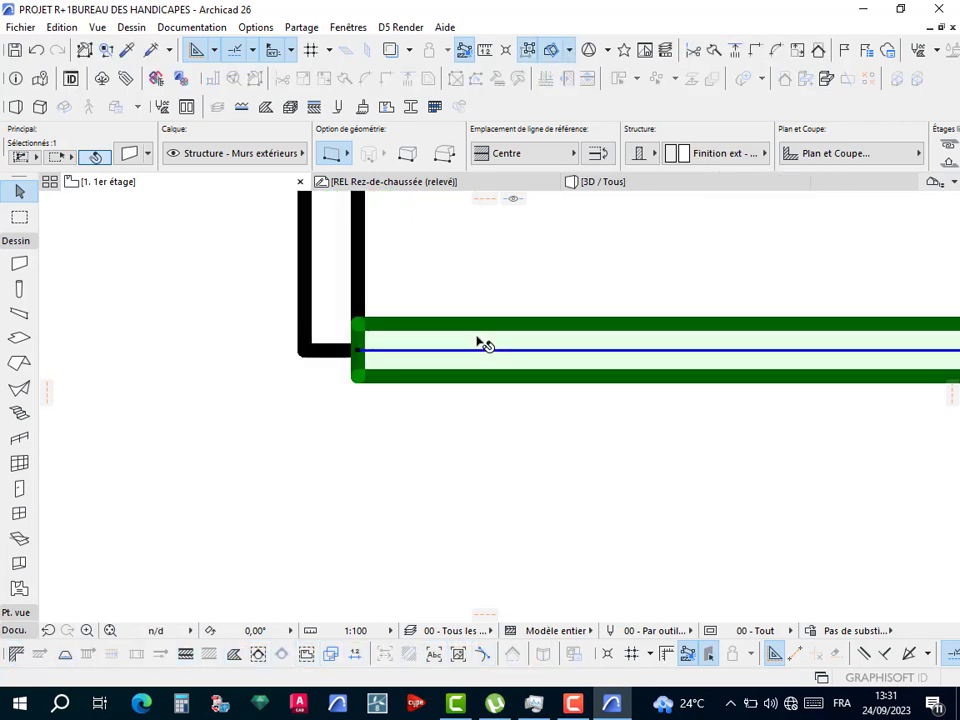
left_click(486, 330)
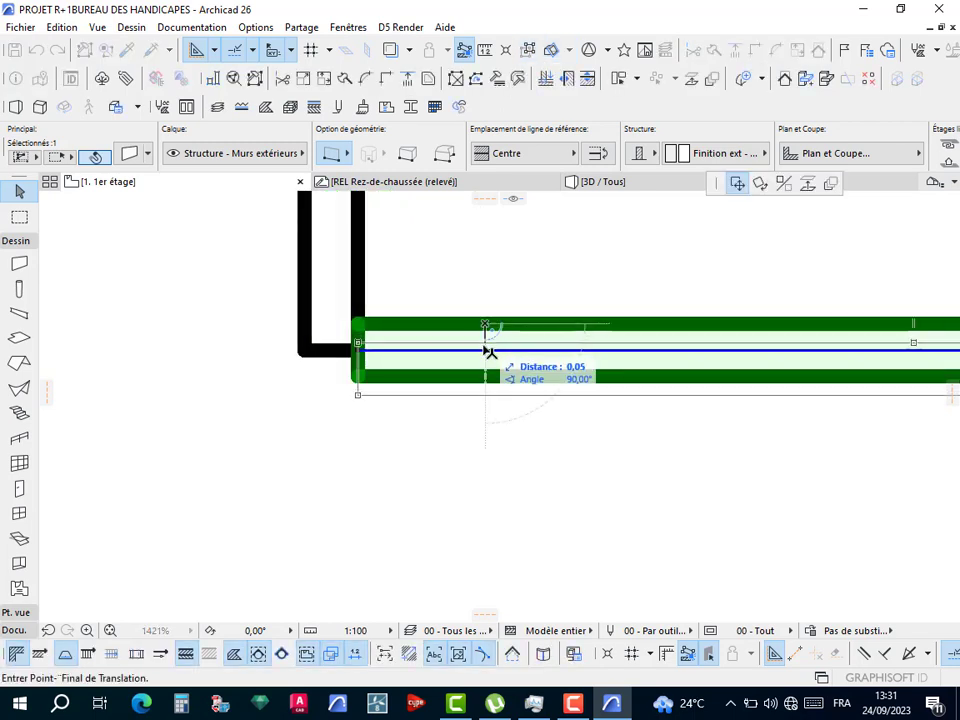
left_click(381, 343)
Select all four walls around the stair opening and join them at their corners.
left_click(343, 316, "shift")
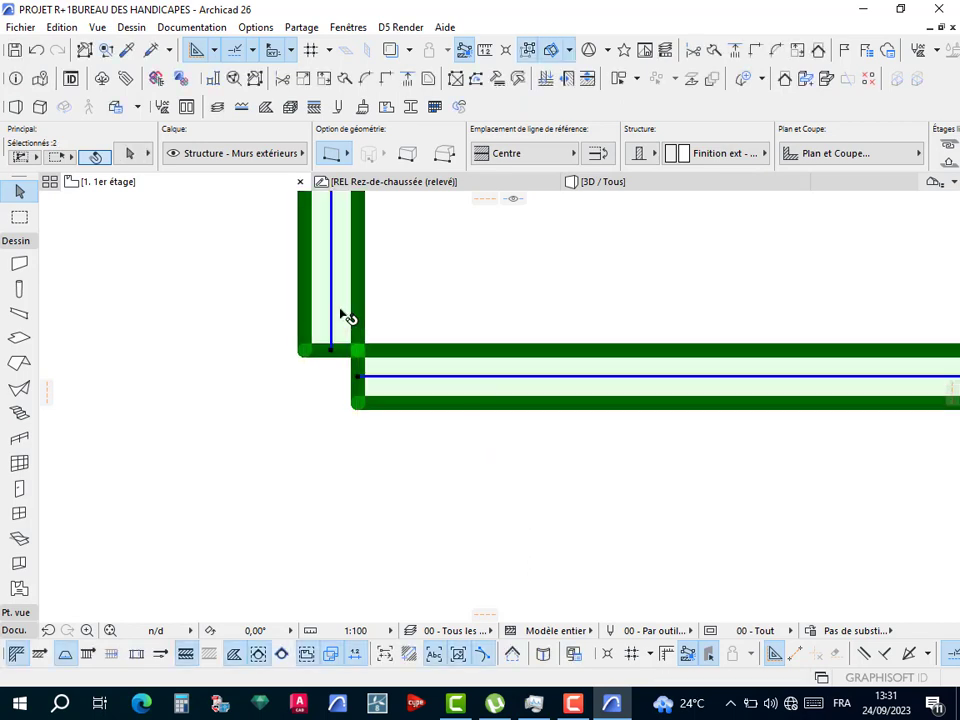
scroll(443, 394, "down", 5)
left_click(617, 348, "shift")
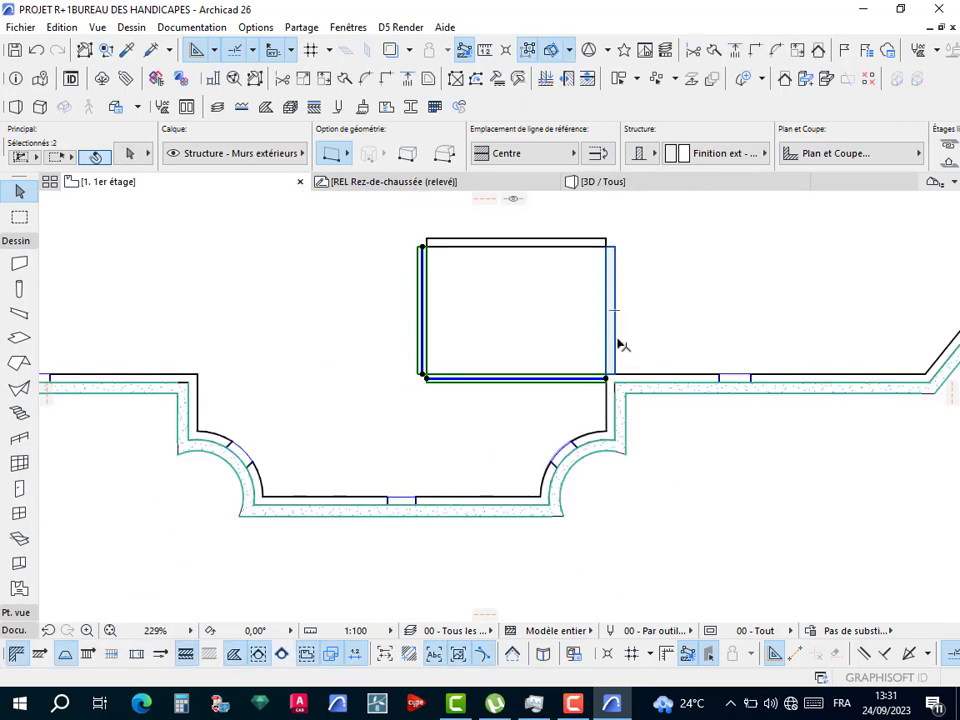
left_click(561, 241, "shift")
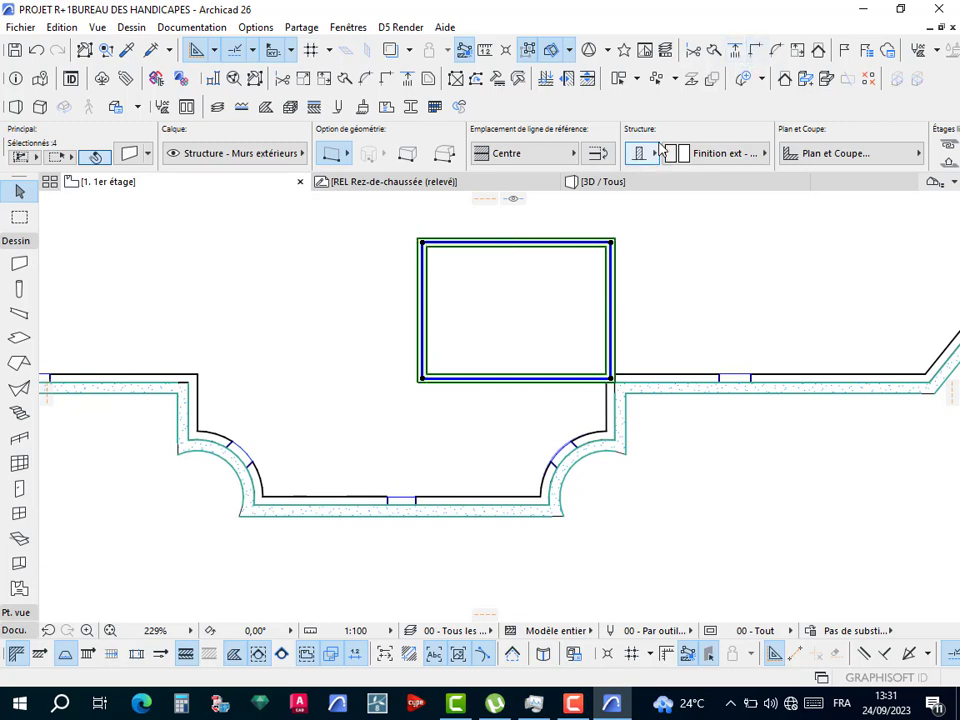
Set the height of the four selected enclosure walls to 3,40 and deselect them.
scroll(767, 146, "down", 3)
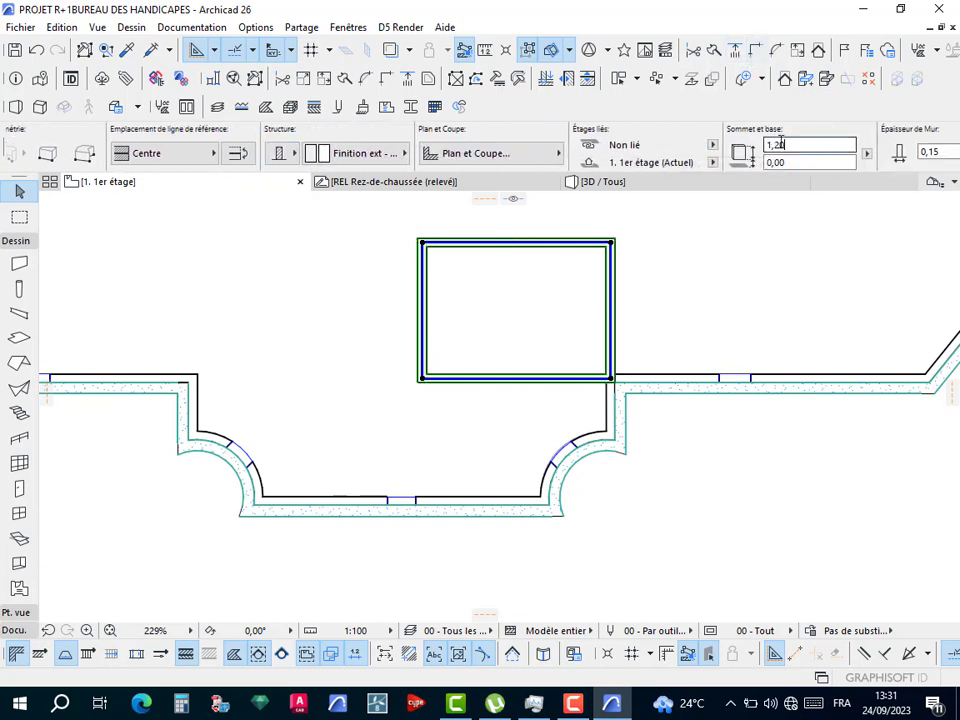
double_click(780, 143)
type("3,")
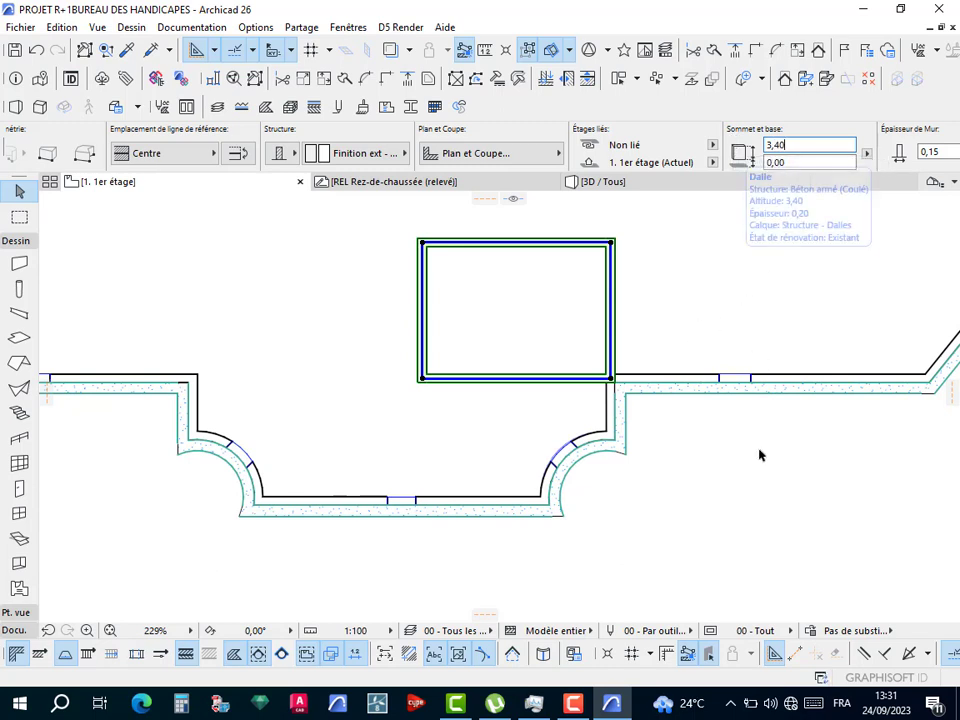
key("Escape")
key("Escape")
scroll(770, 472, "down", 1)
scroll(734, 472, "down", 2)
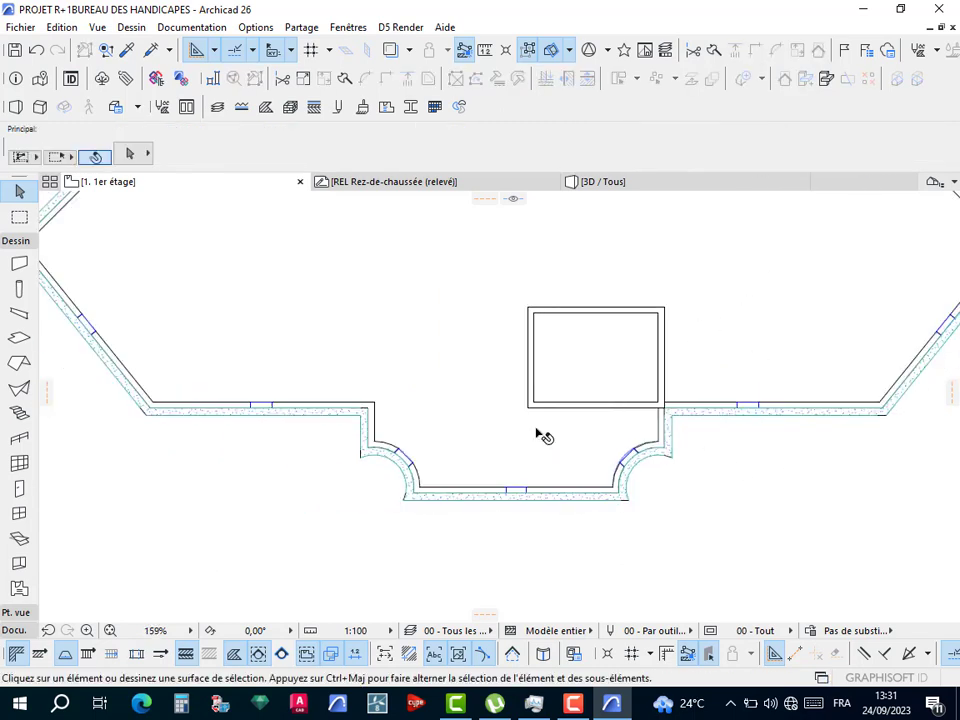
Choose Porte 26 from Portes battantes 26 as the default door, with a width of 1 and a height of 2,20.
key("p")
scroll(557, 384, "up", 3)
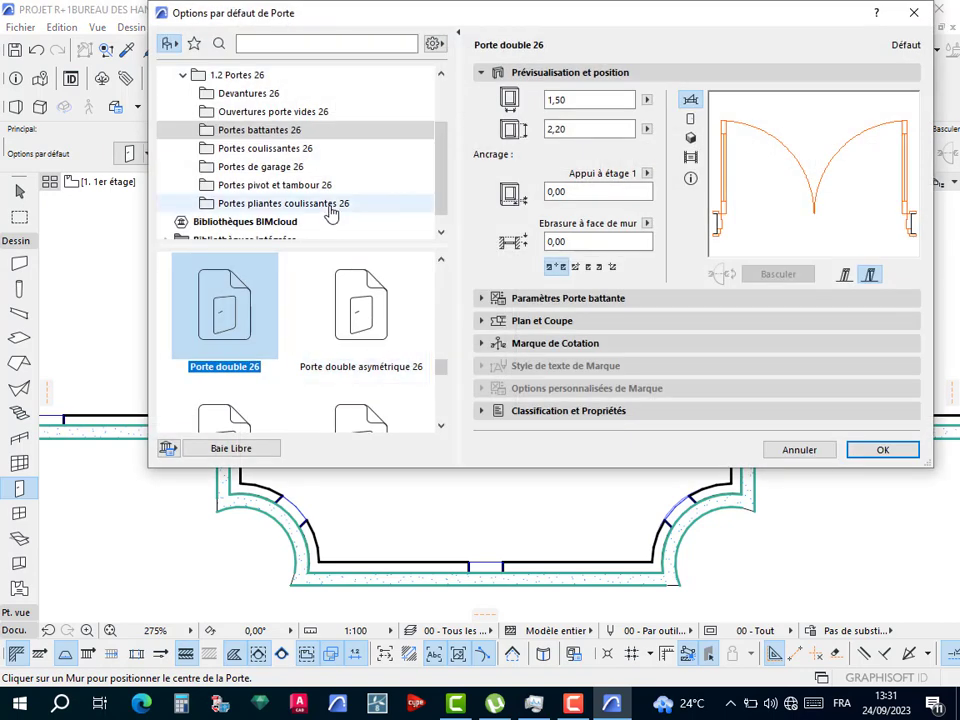
left_click(300, 184)
left_click(303, 167)
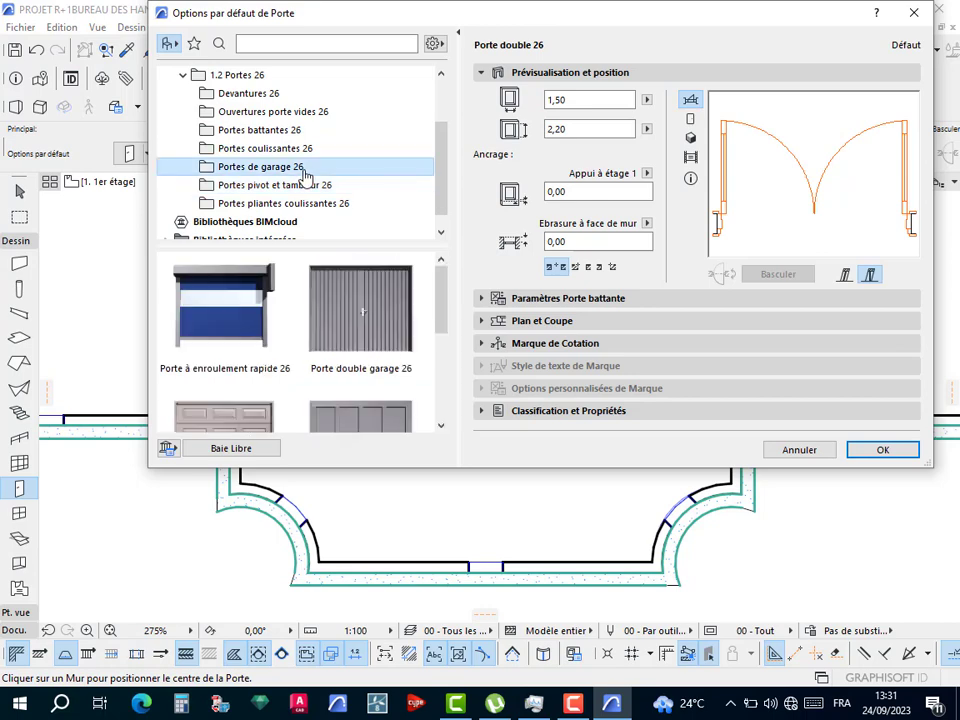
left_click(304, 149)
left_click(300, 130)
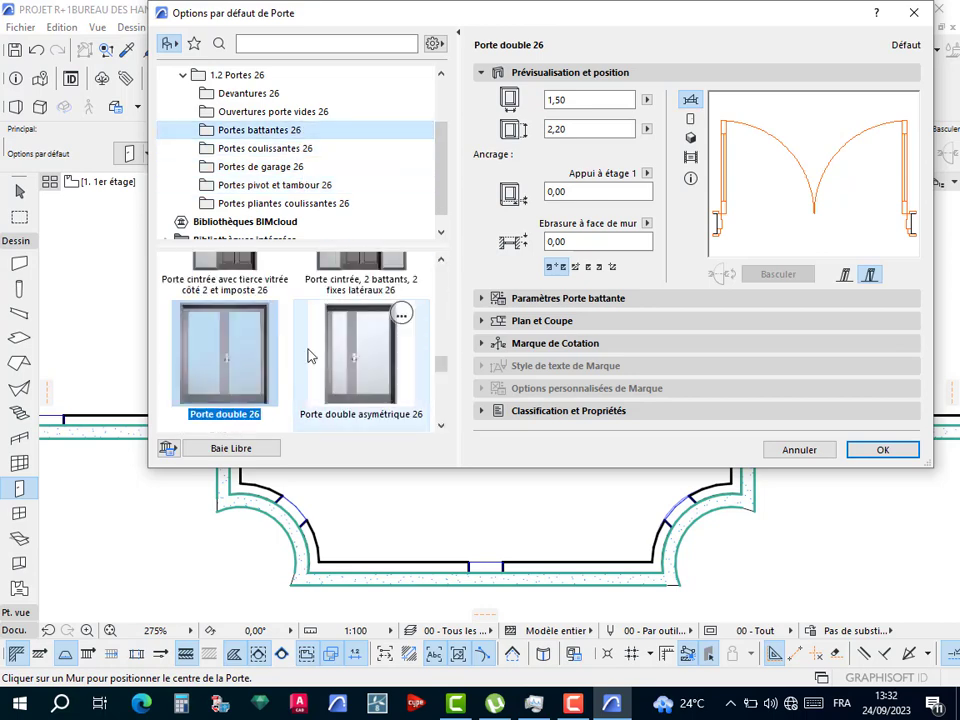
scroll(257, 302, "up", 2)
scroll(257, 302, "up", 3)
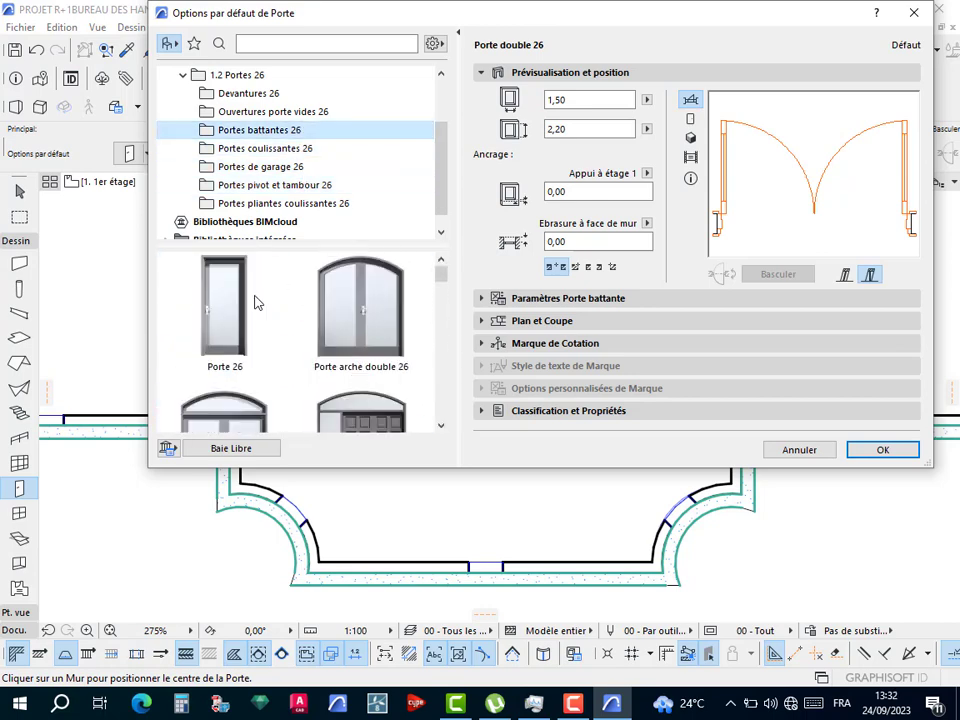
left_click(254, 302)
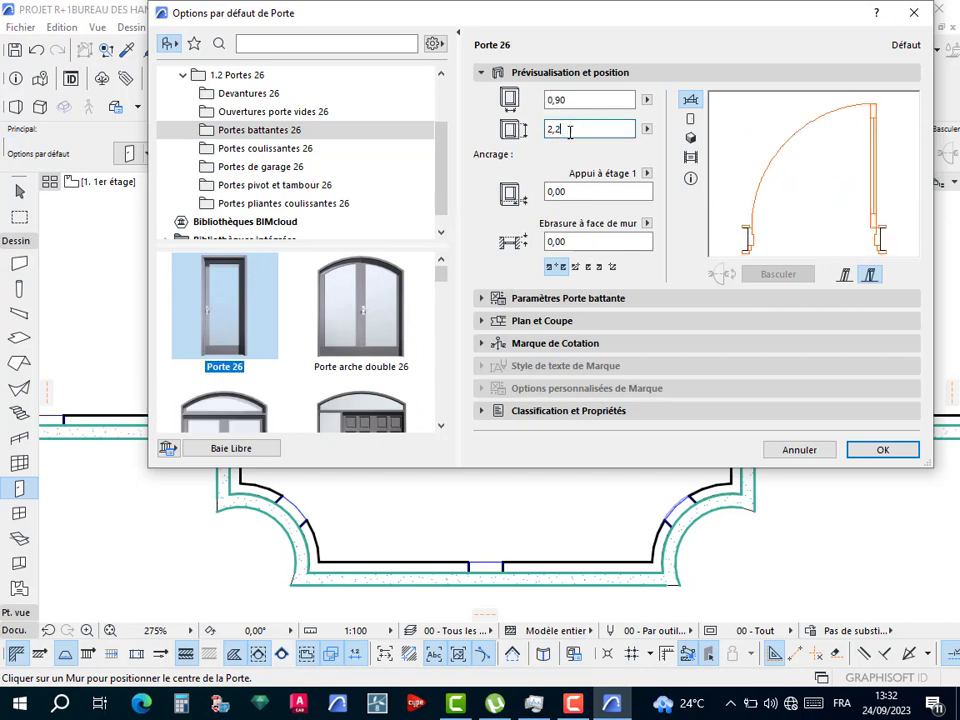
double_click(558, 99)
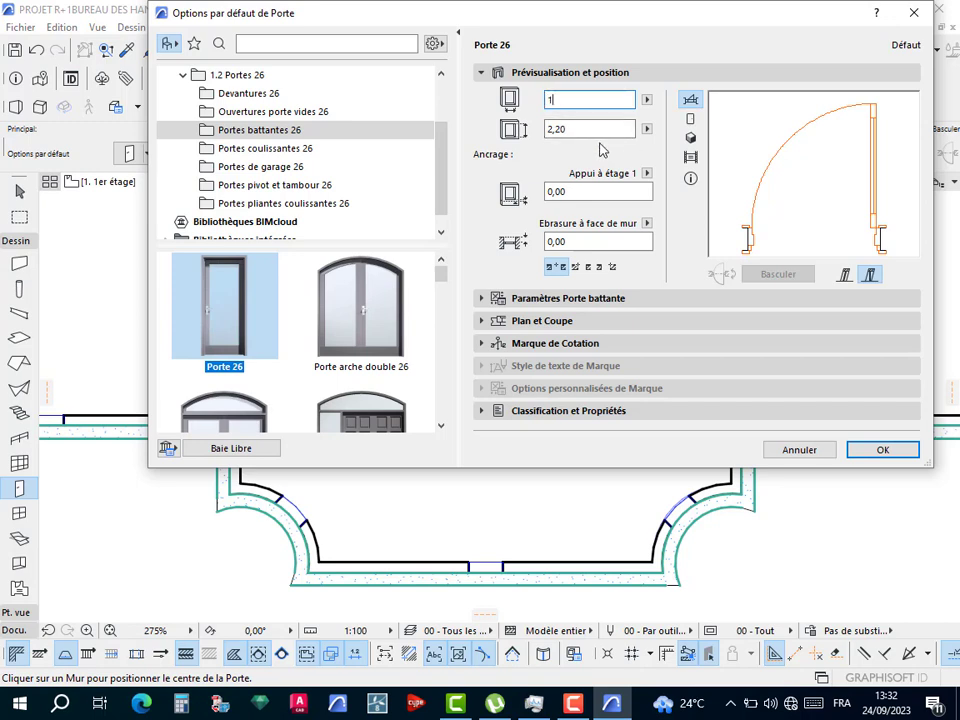
Give the door the Style 54 leaf and the Poignée 7 handle.
left_click(482, 298)
left_click(540, 228)
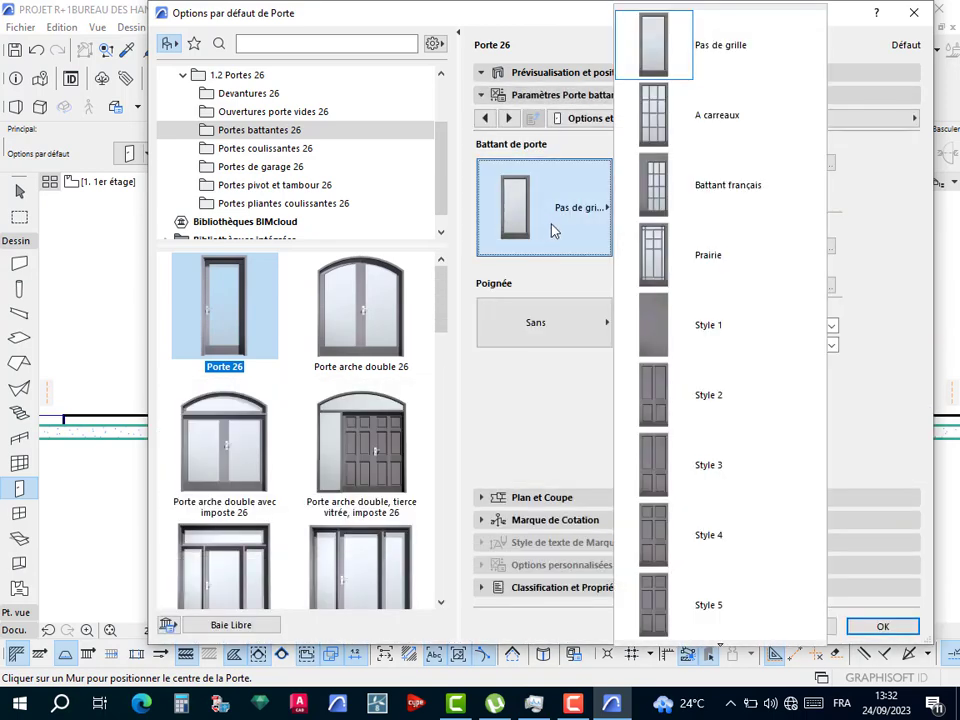
scroll(654, 461, "down", 8)
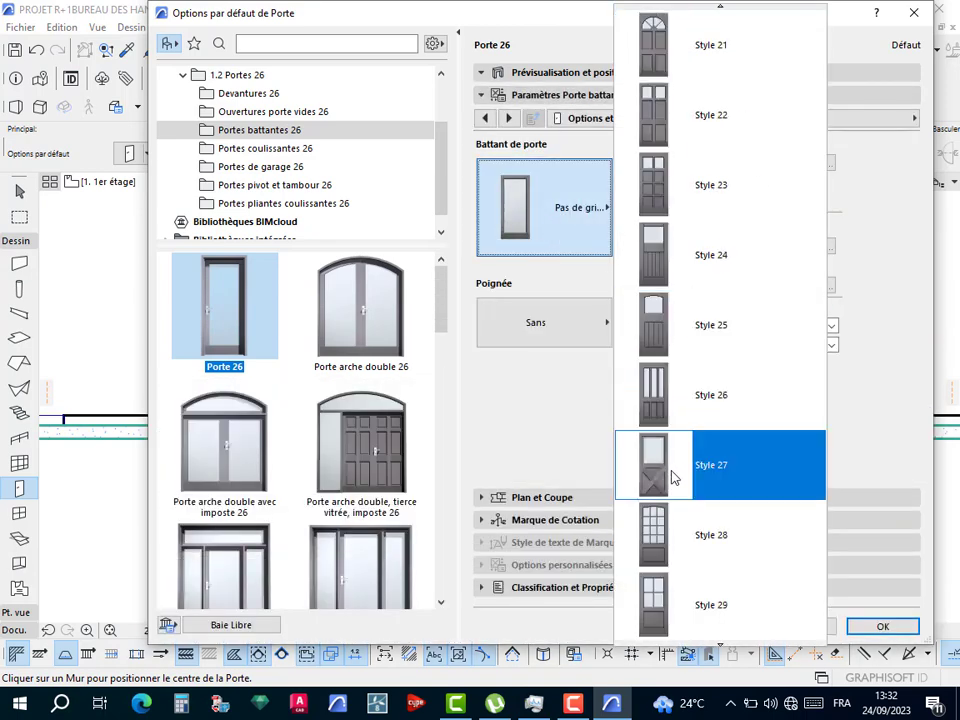
scroll(672, 478, "down", 9)
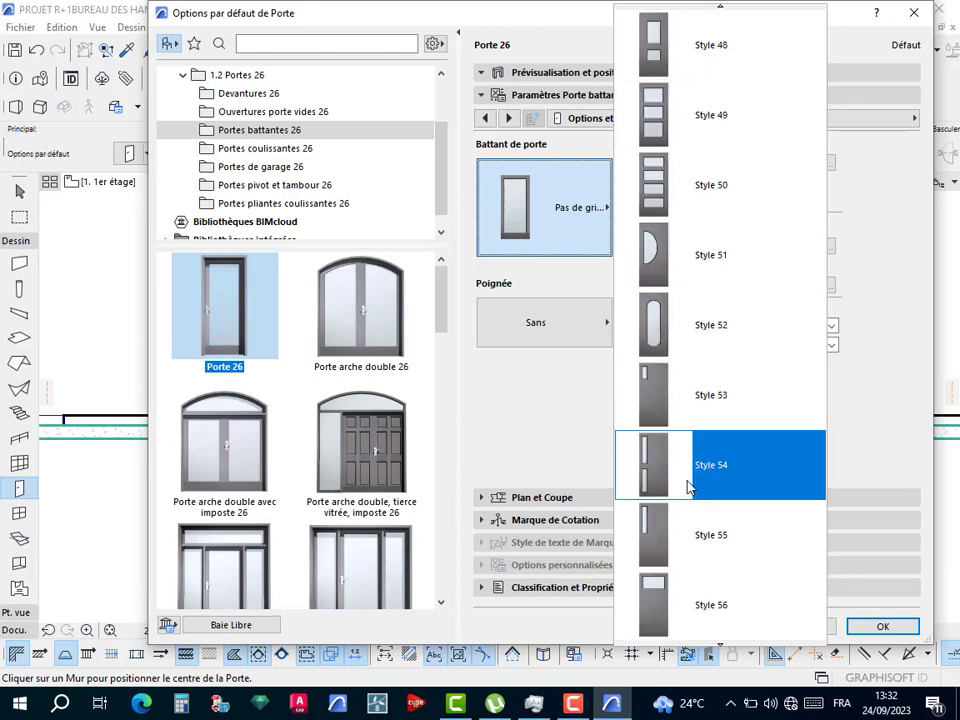
left_click(711, 467)
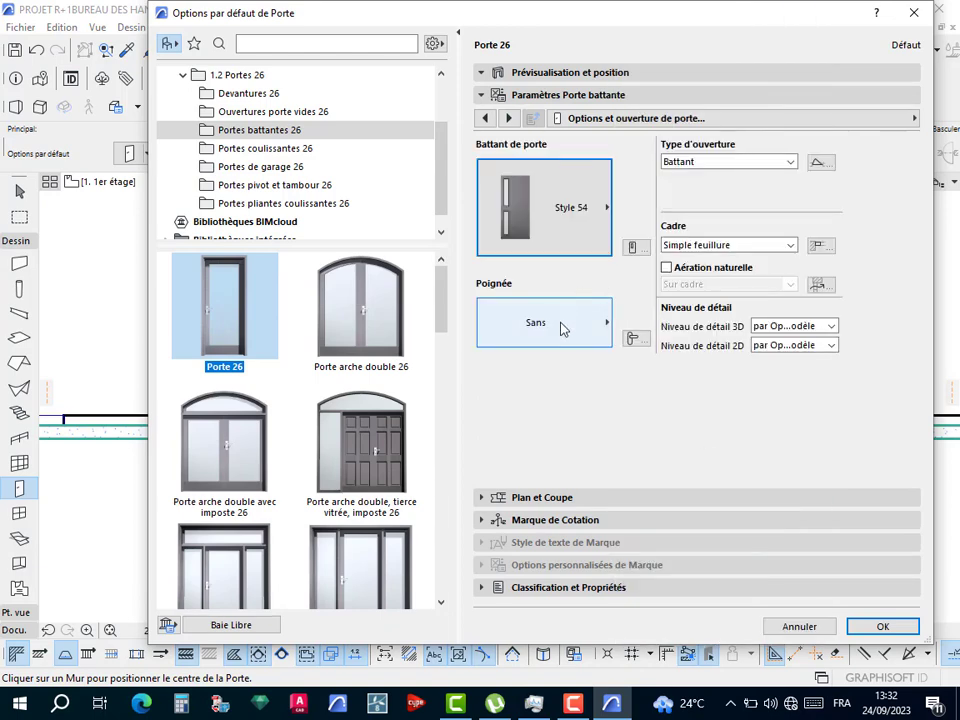
left_click(562, 329)
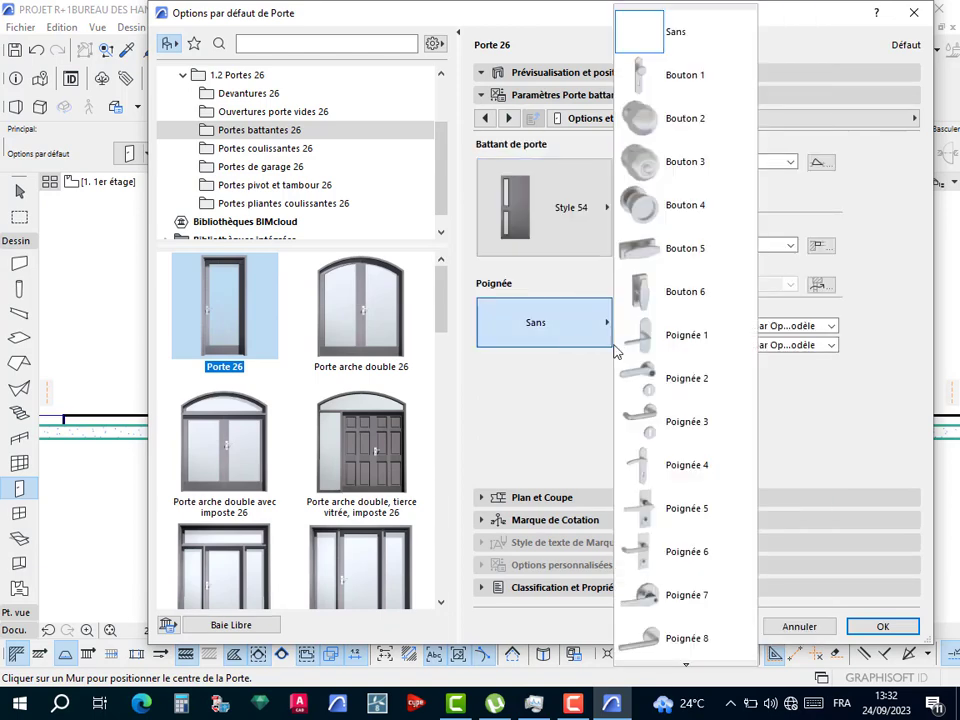
left_click(706, 593)
Override the model view options for the door's opening lines in 2D and 3D, and turn off the 3D opening line.
left_click(508, 119)
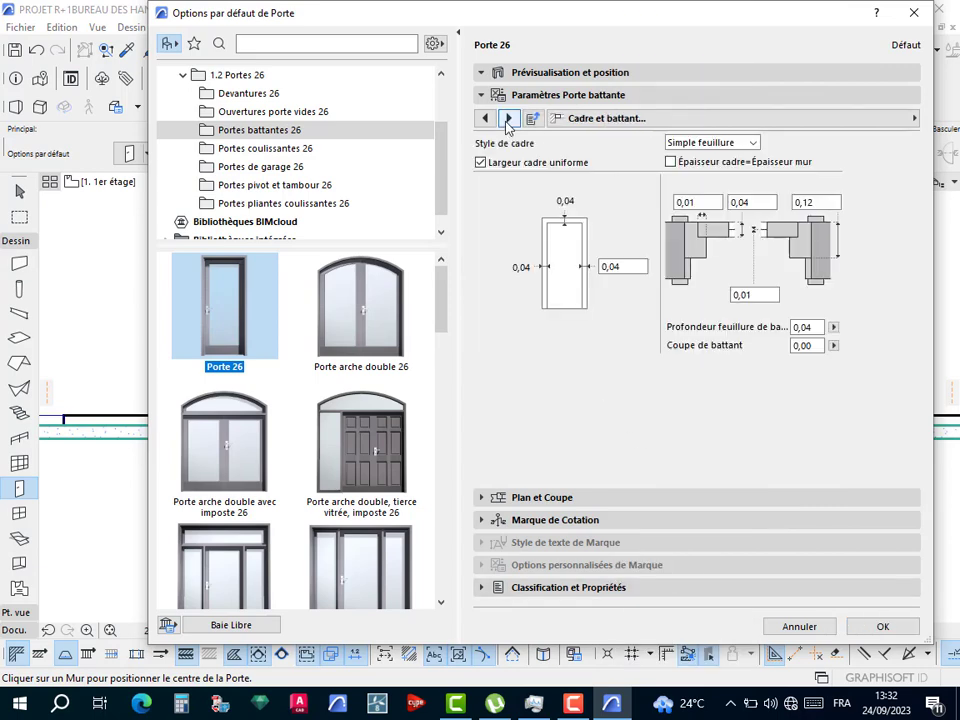
left_click(508, 119)
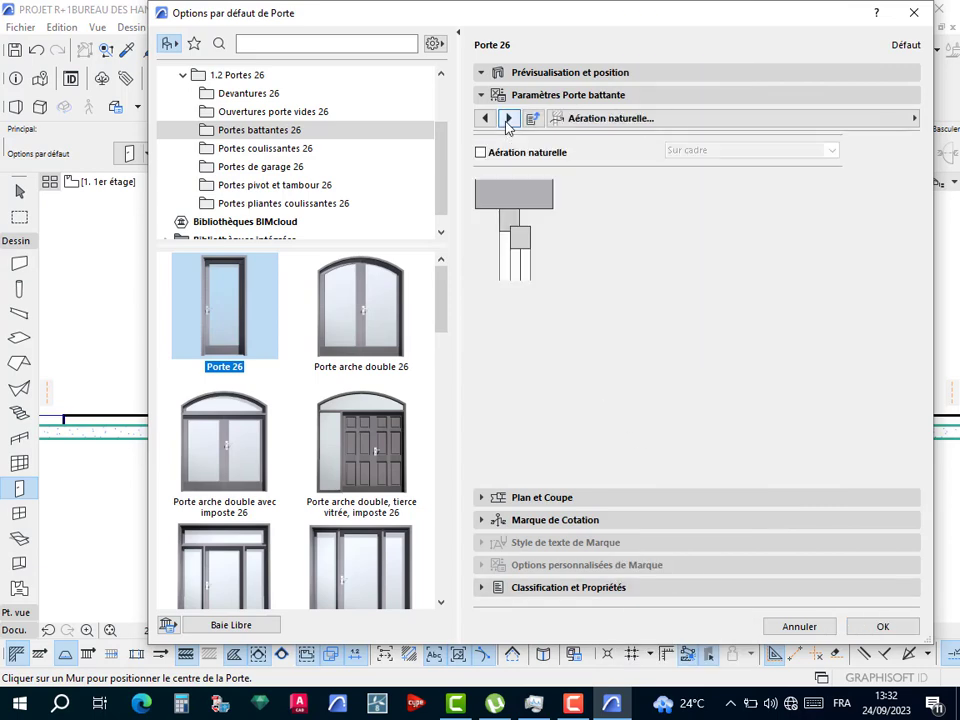
left_click(508, 119)
left_click(508, 119)
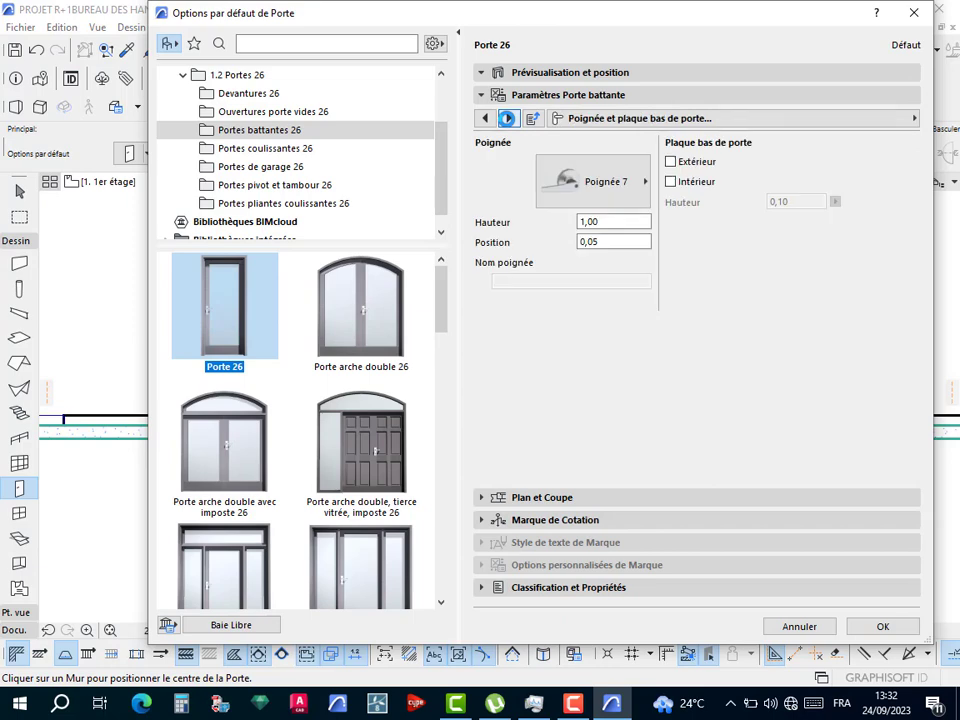
left_click(508, 119)
left_click(508, 119)
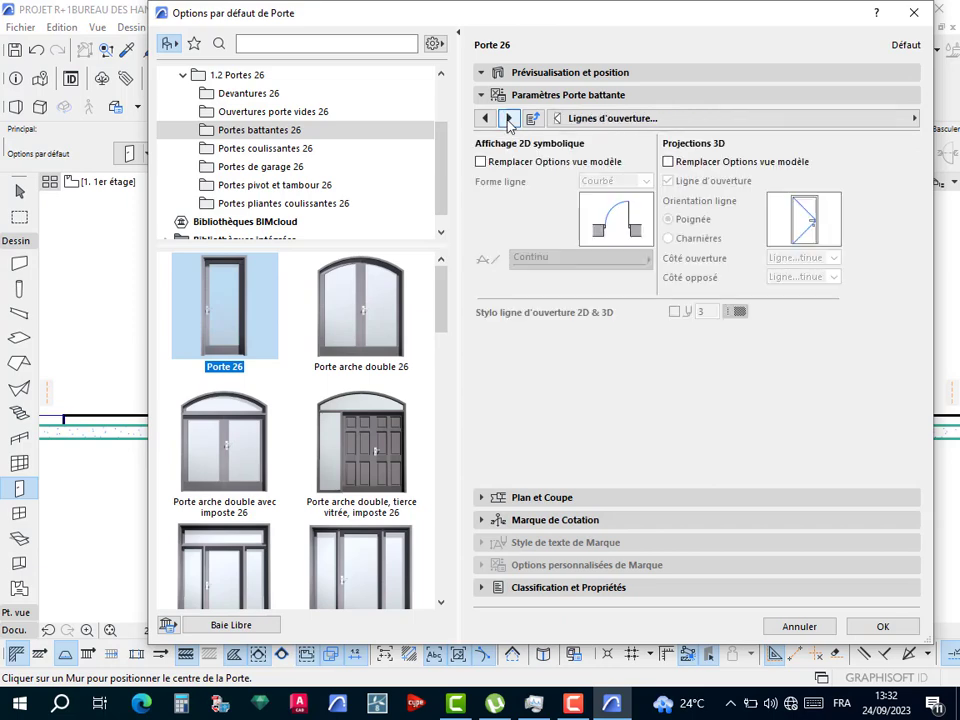
left_click(498, 164)
left_click(680, 164)
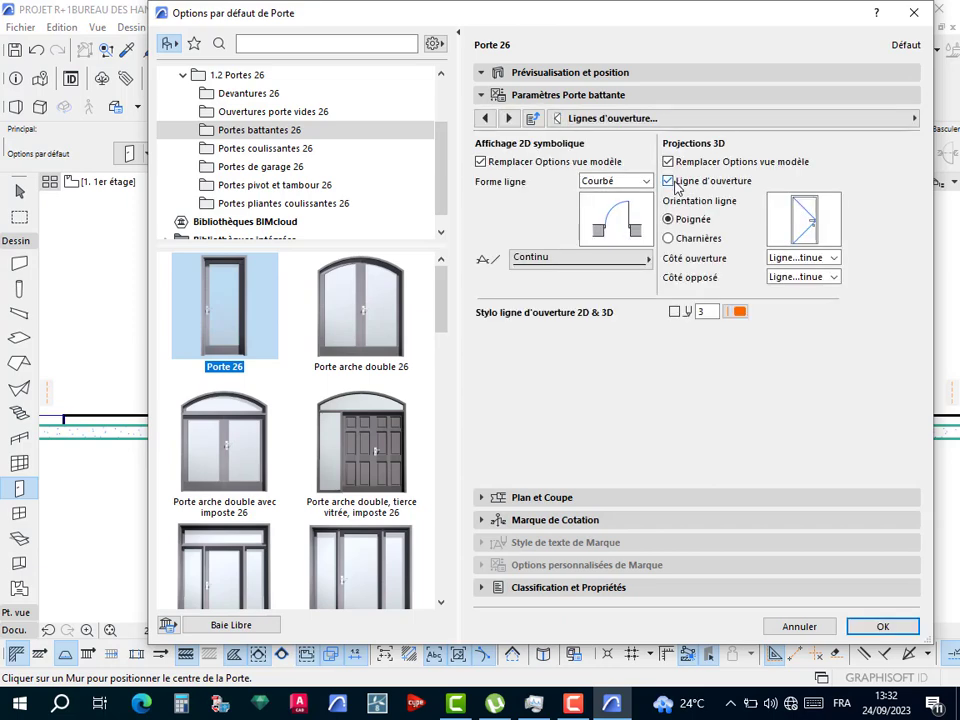
left_click(674, 183)
Make the door surfaces uniform and apply Peinture - Métallique cosmique to the frame and leaf.
left_click(508, 119)
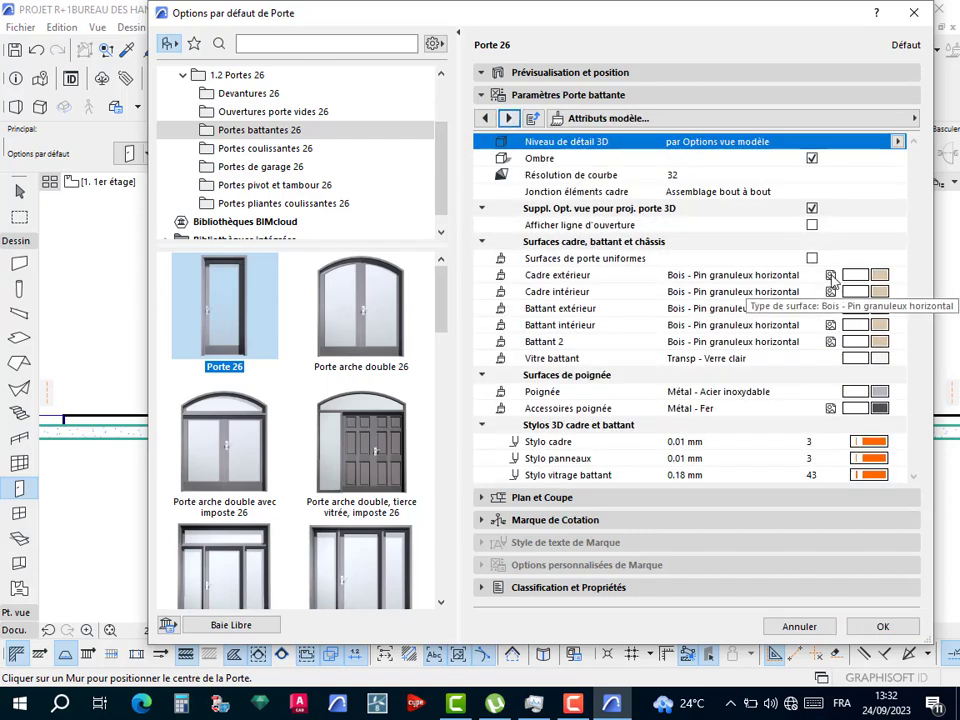
left_click(813, 260)
left_click(856, 275)
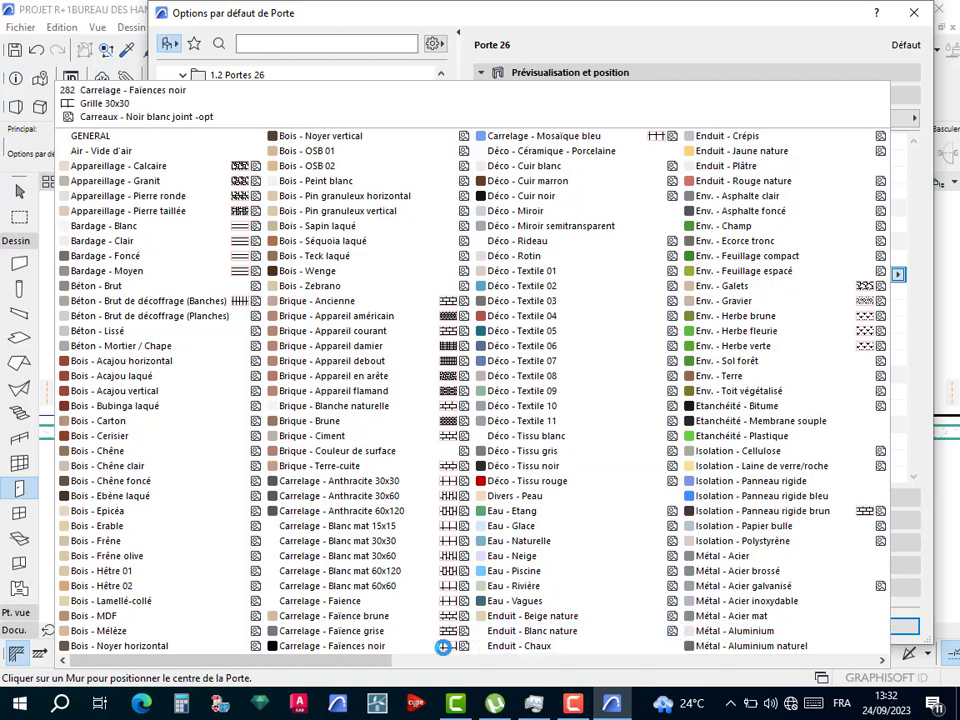
scroll(385, 541, "down", 1)
scroll(384, 541, "down", 3)
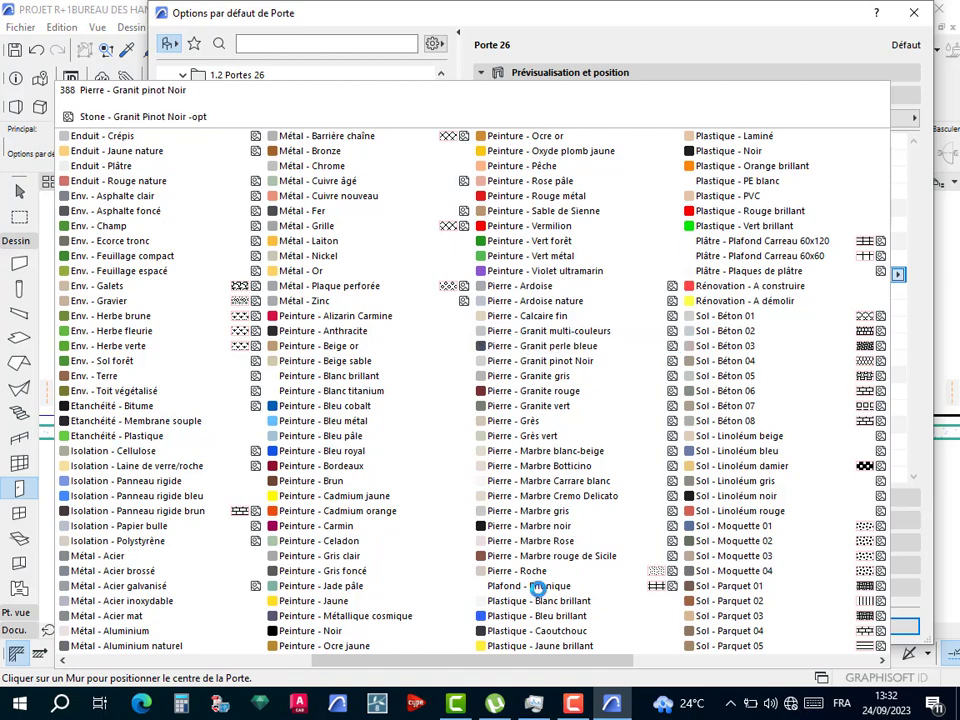
left_click(388, 615)
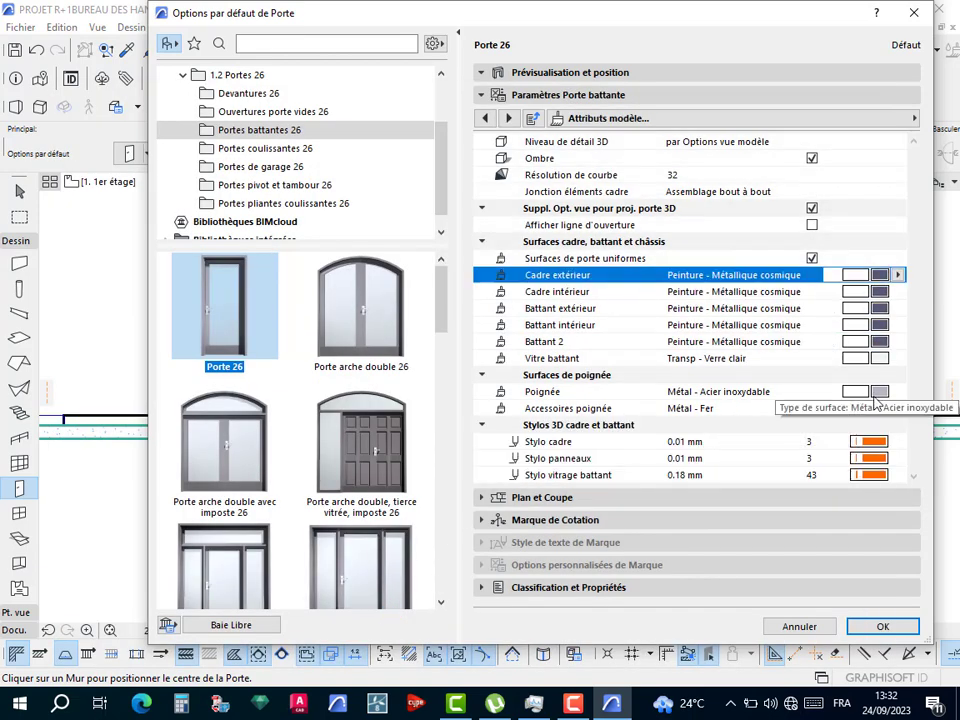
Set the door handle surface to Peinture - Cadmium orange.
left_click(899, 397)
scroll(330, 555, "down", 3)
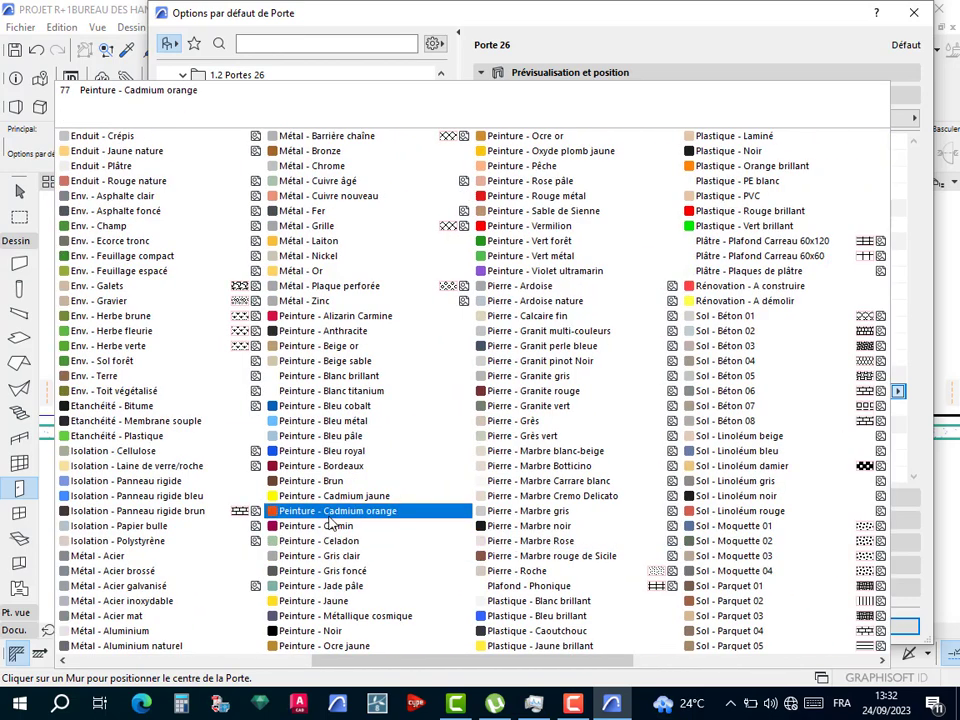
left_click(330, 511)
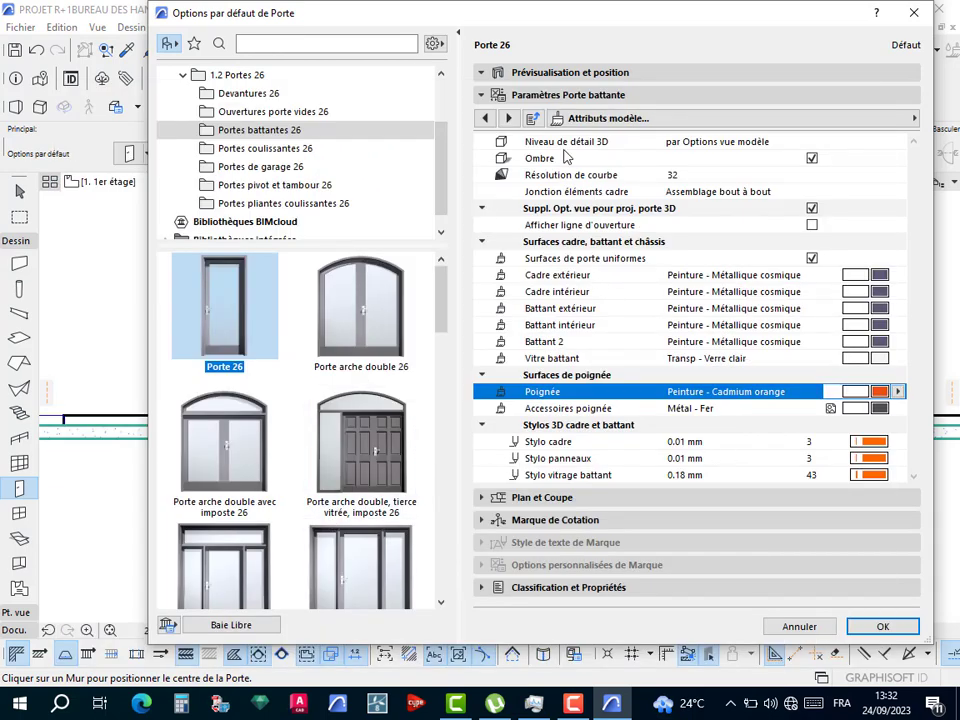
Review the remaining Porte 26 parameters, from the wall opening, threshold, casing and shutter settings to the plan and section attributes and description.
left_click(508, 118)
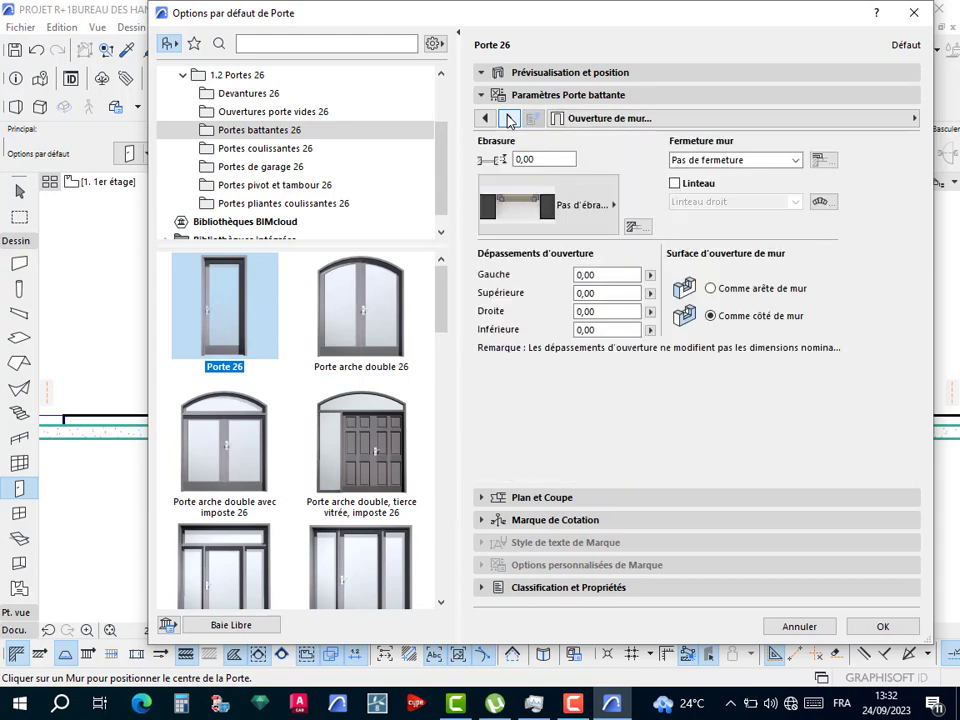
left_click(508, 118)
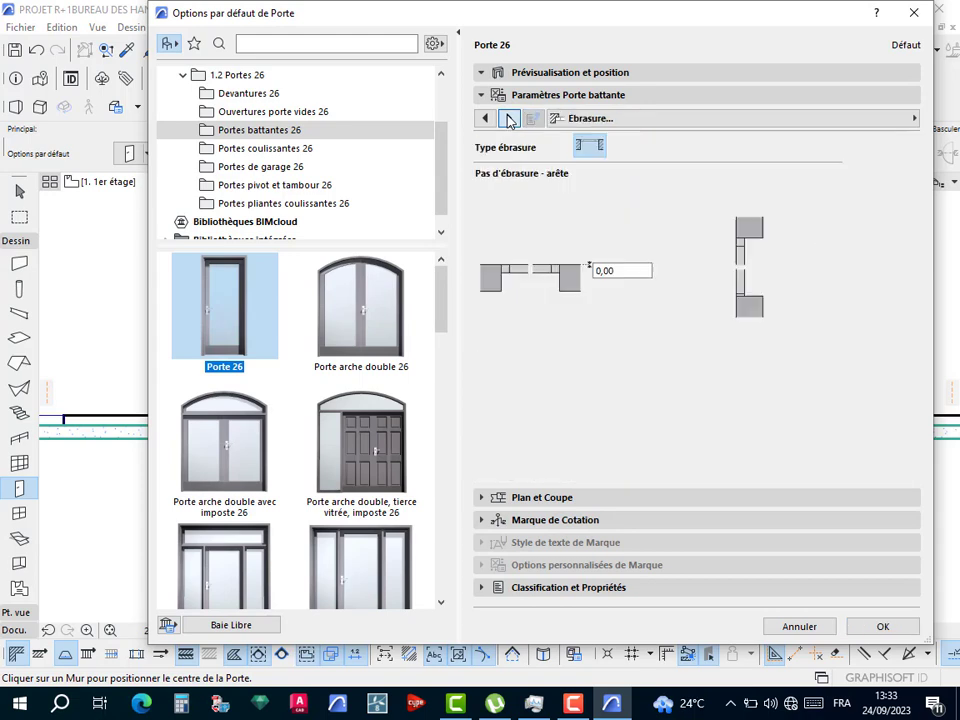
left_click(508, 118)
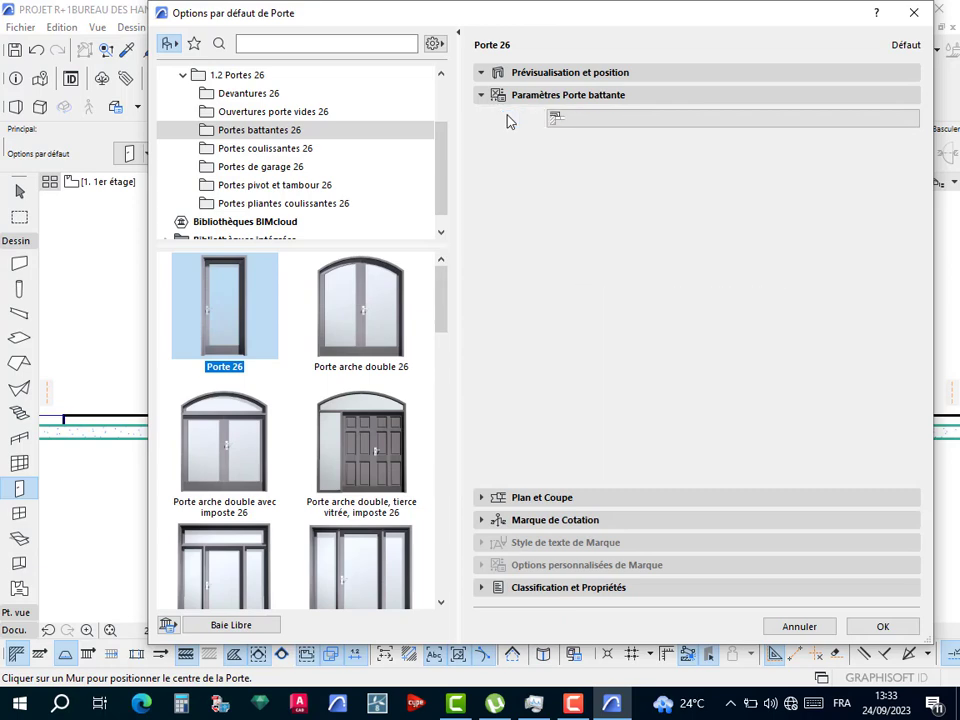
left_click(508, 118)
left_click(508, 118)
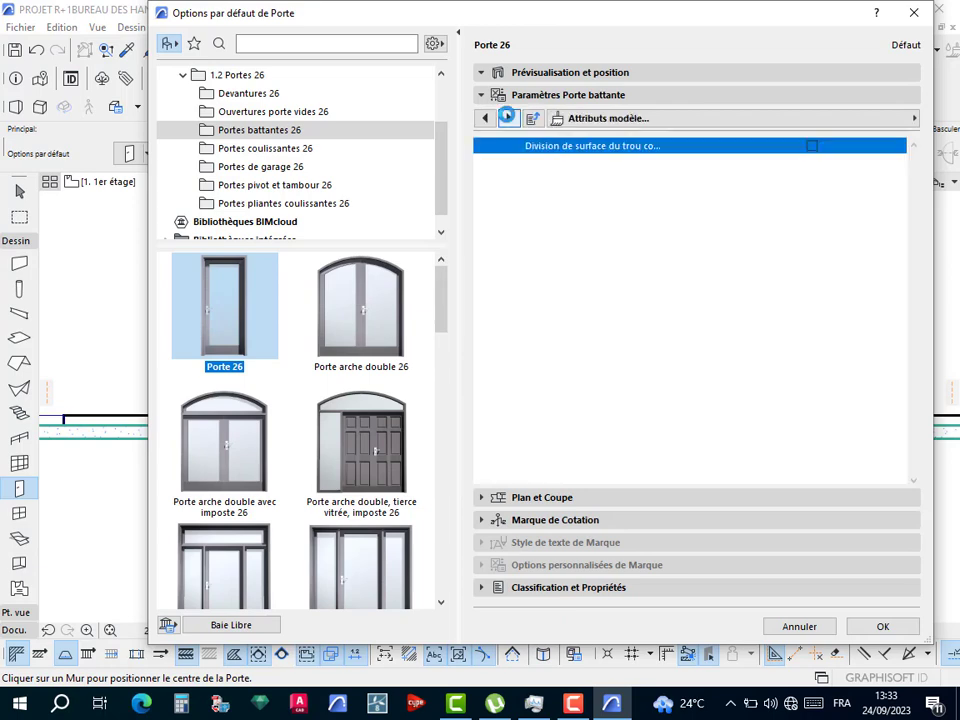
left_click(508, 118)
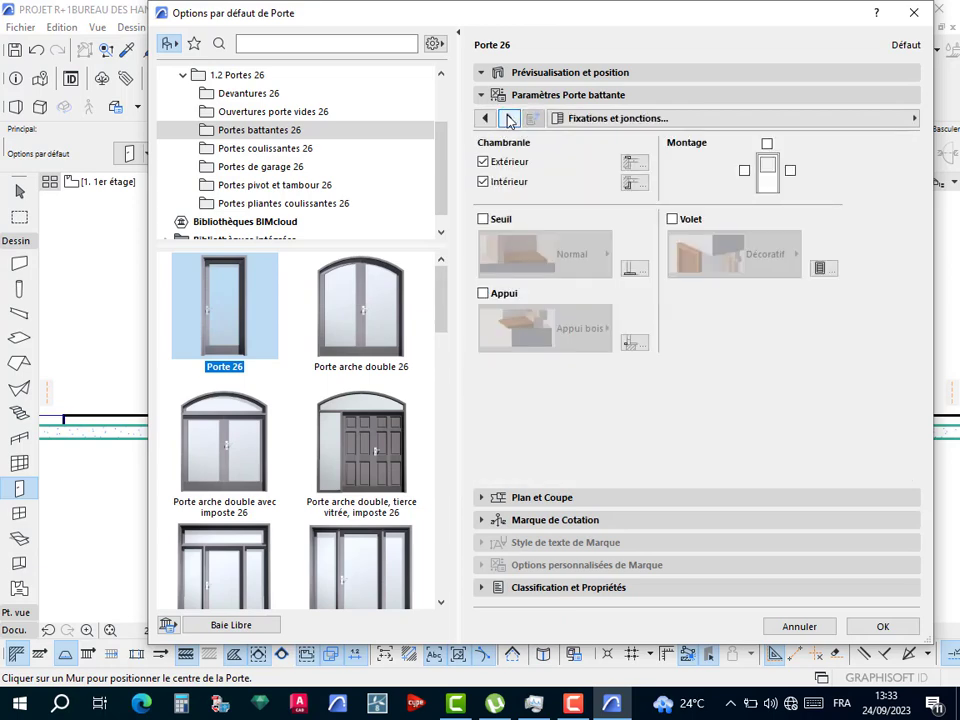
left_click(508, 118)
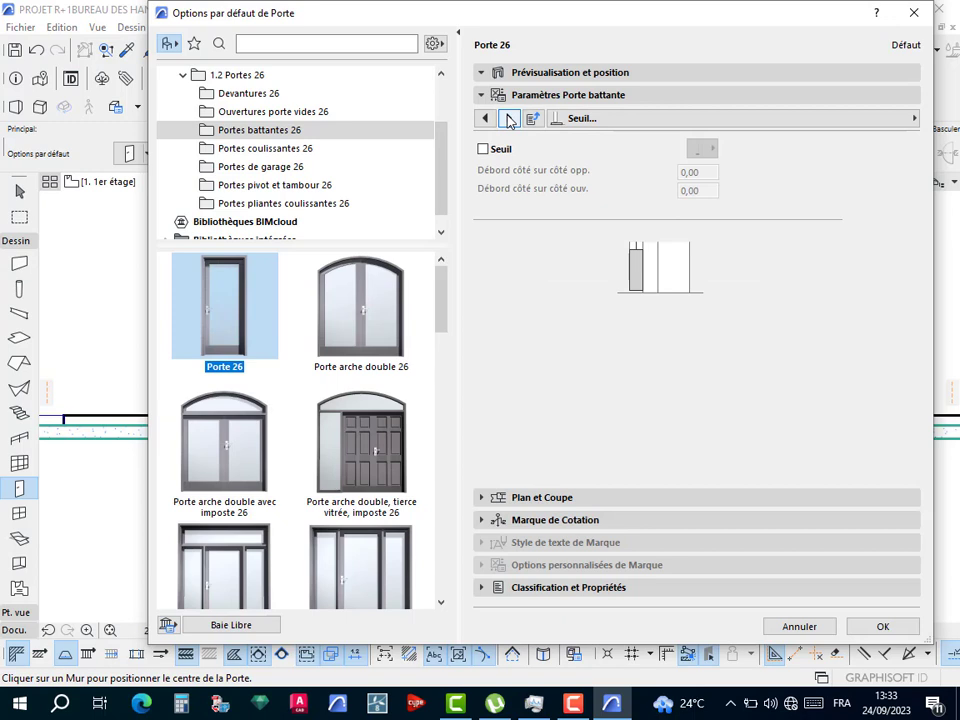
left_click(508, 118)
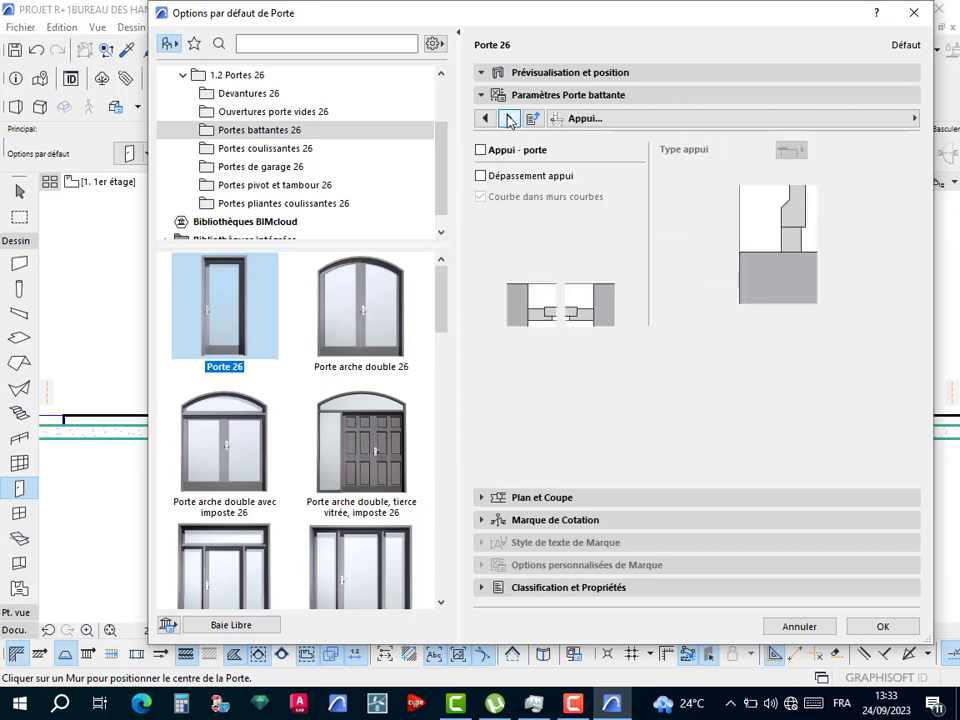
left_click(508, 118)
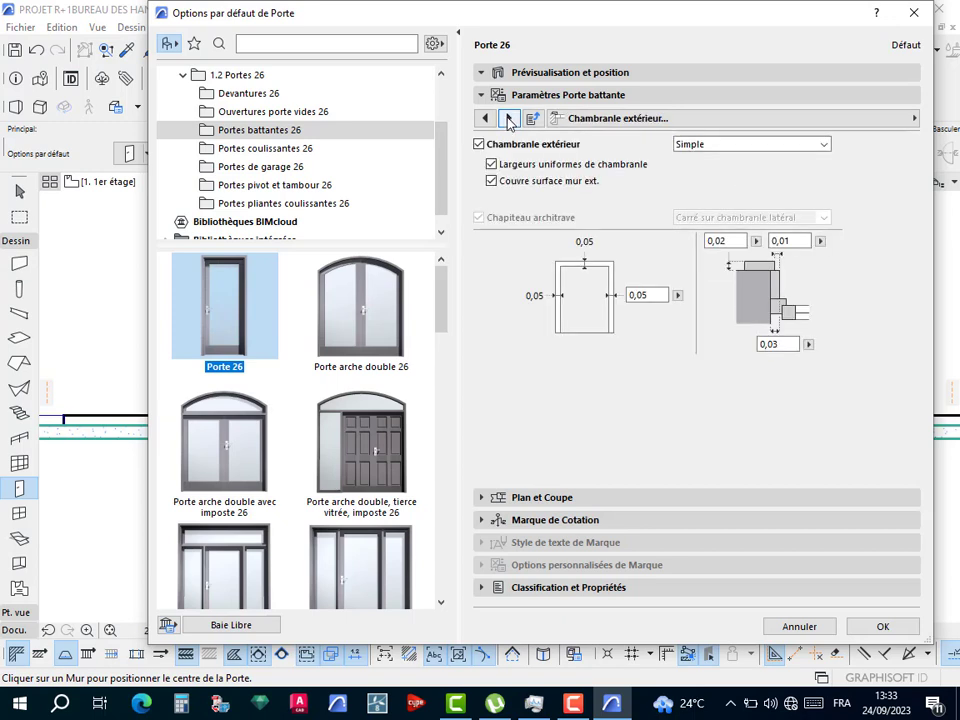
left_click(508, 118)
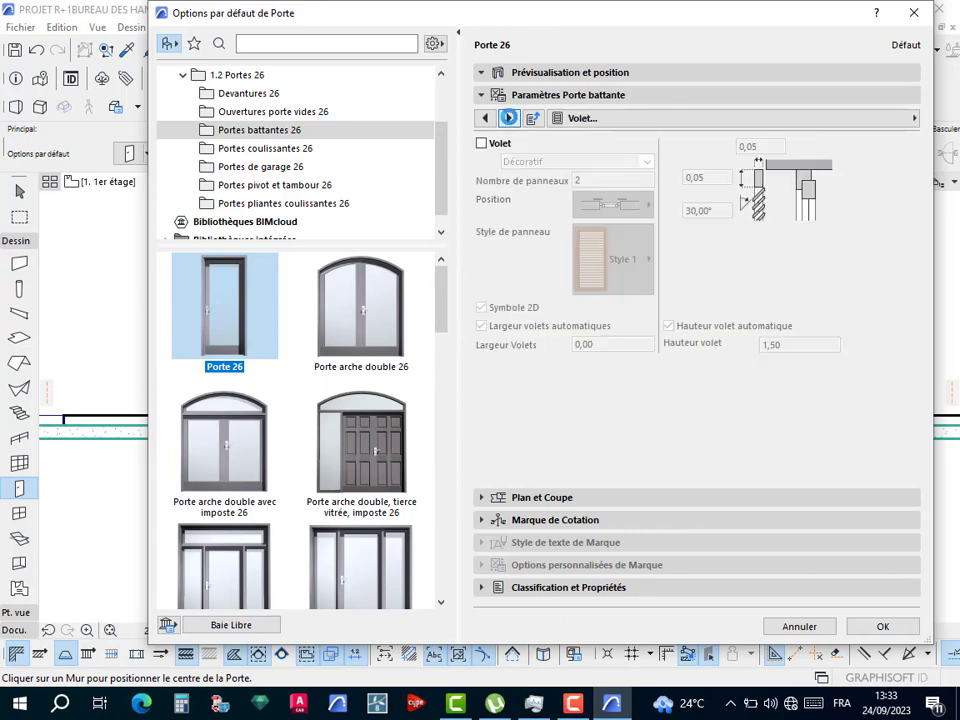
left_click(508, 118)
left_click(508, 118)
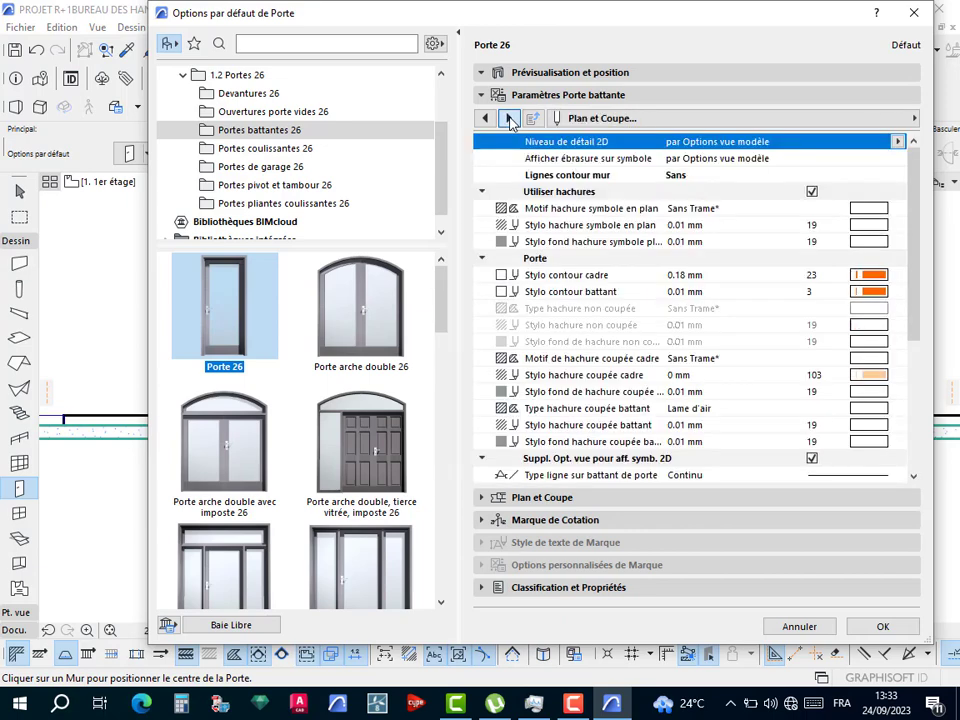
scroll(771, 364, "down", 5)
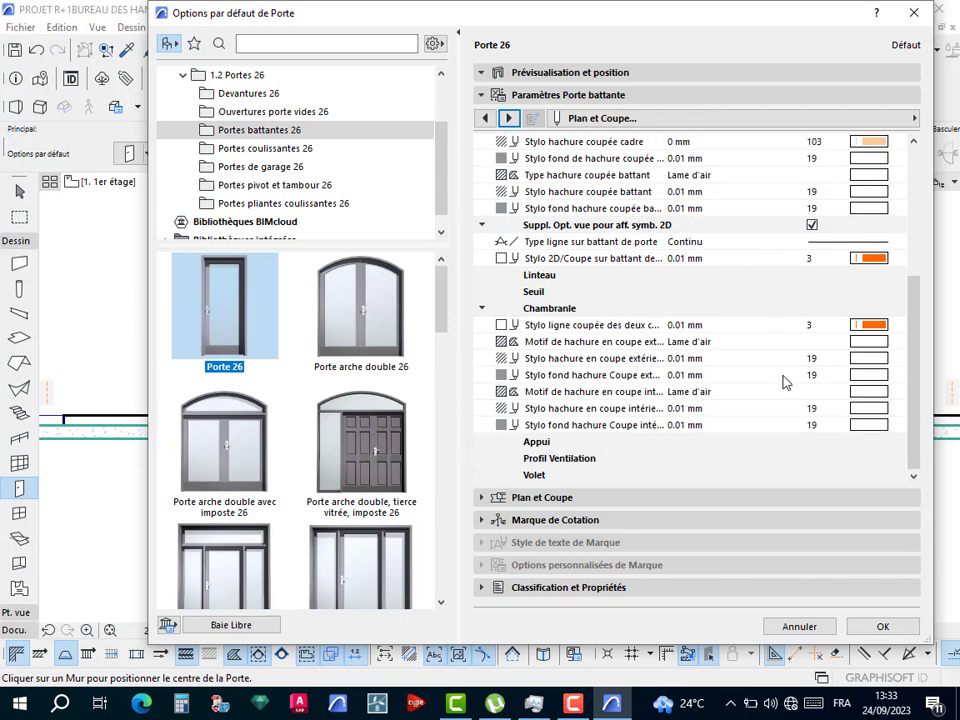
scroll(784, 381, "up", 4)
scroll(752, 335, "up", 1)
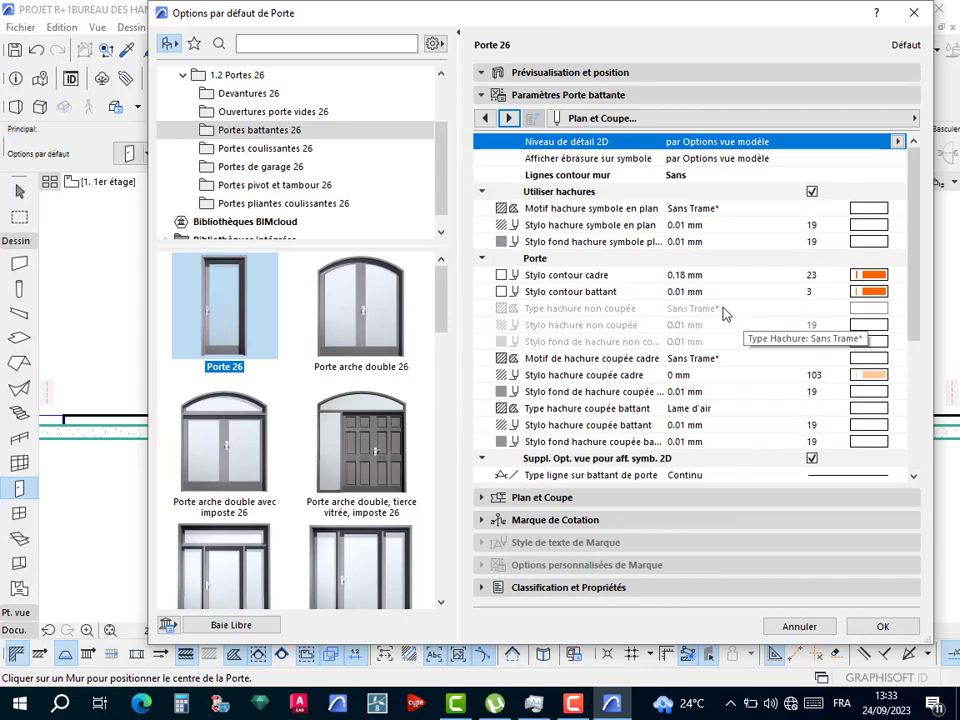
scroll(557, 148, "down", 2)
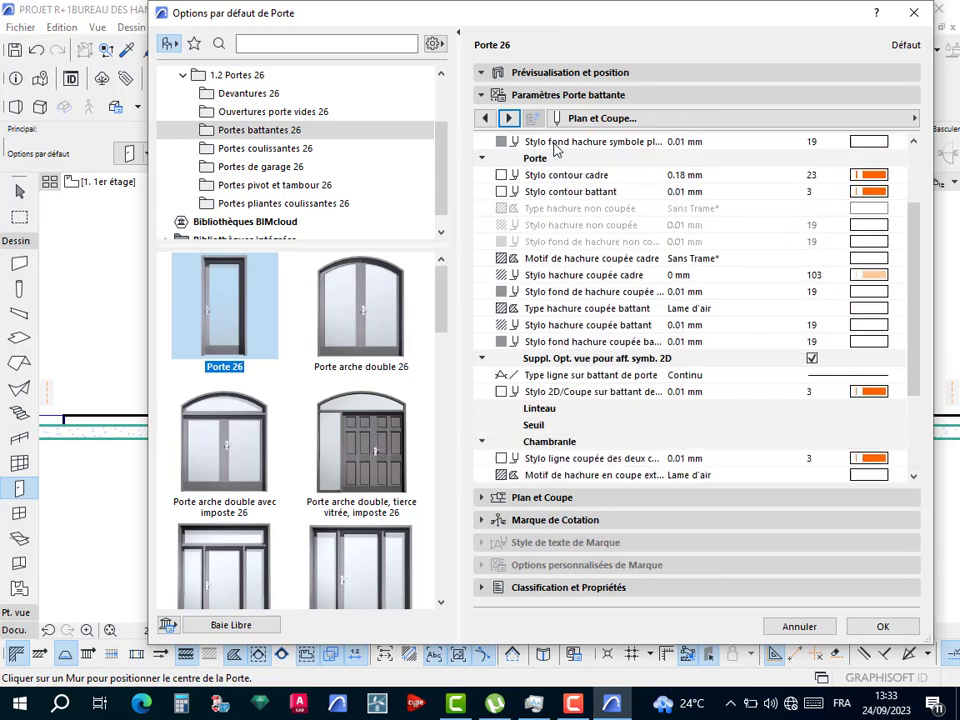
left_click(510, 118)
left_click(510, 118)
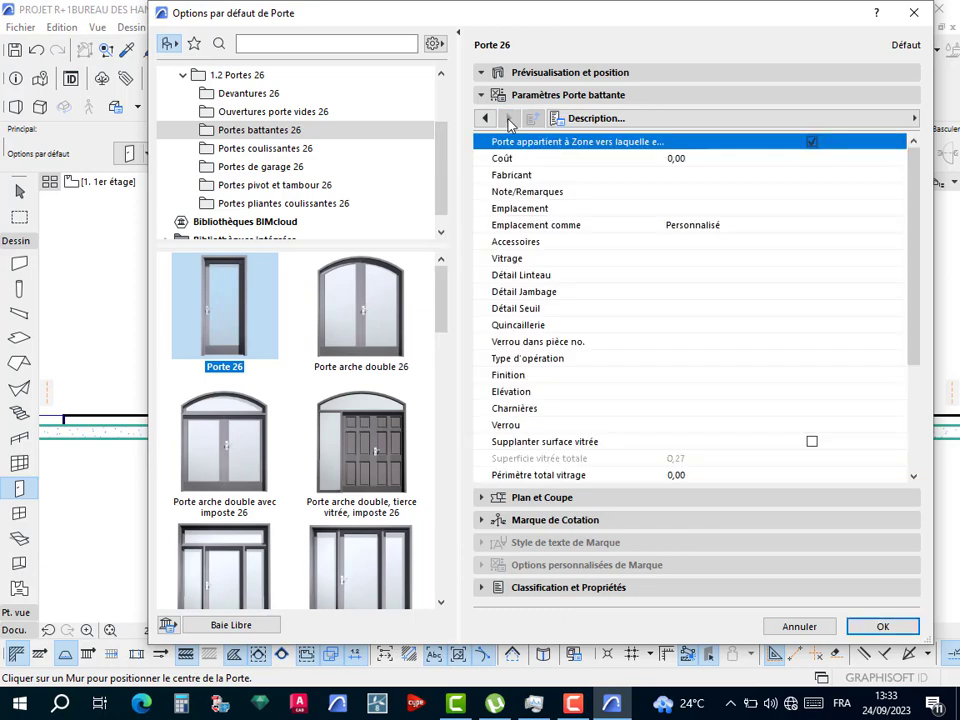
left_click(487, 118)
left_click(485, 118)
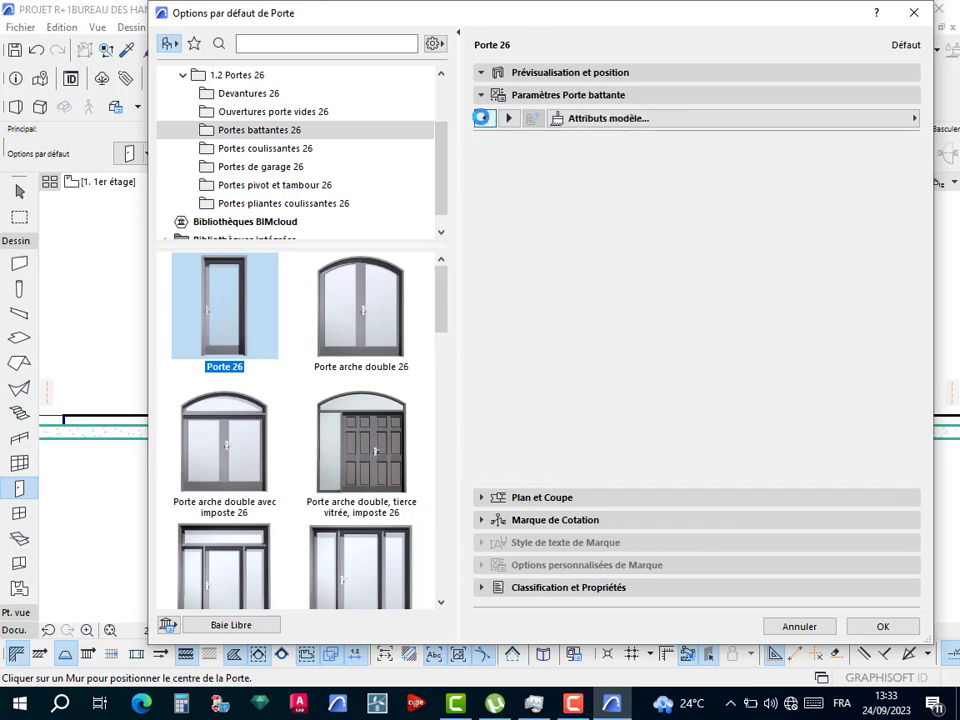
left_click(483, 118)
left_click(483, 118)
left_click(483, 118)
left_click(483, 118)
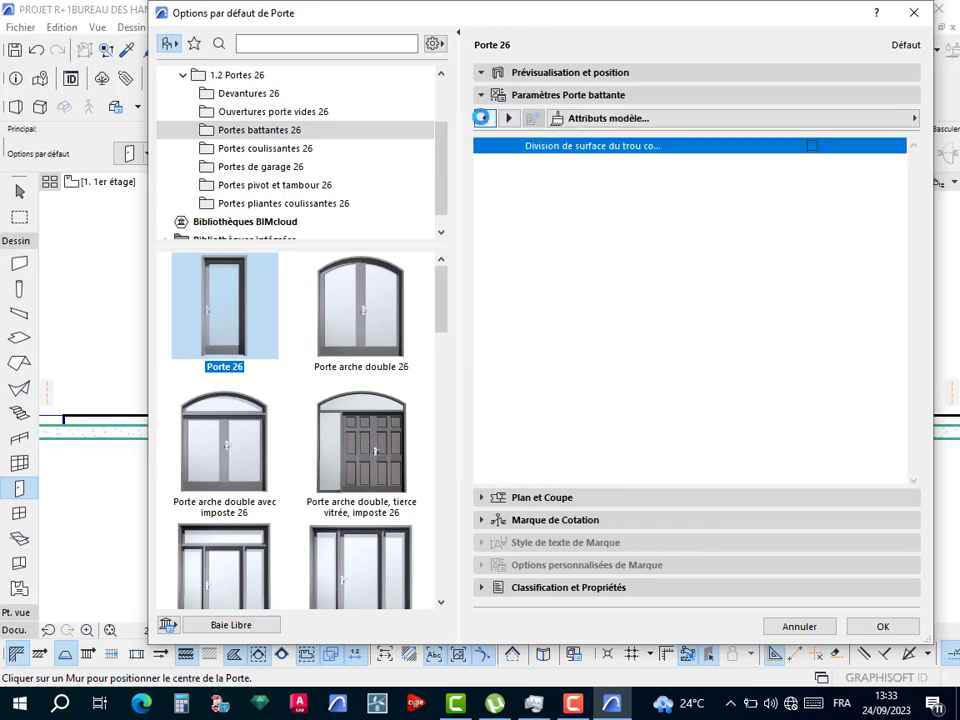
left_click(483, 118)
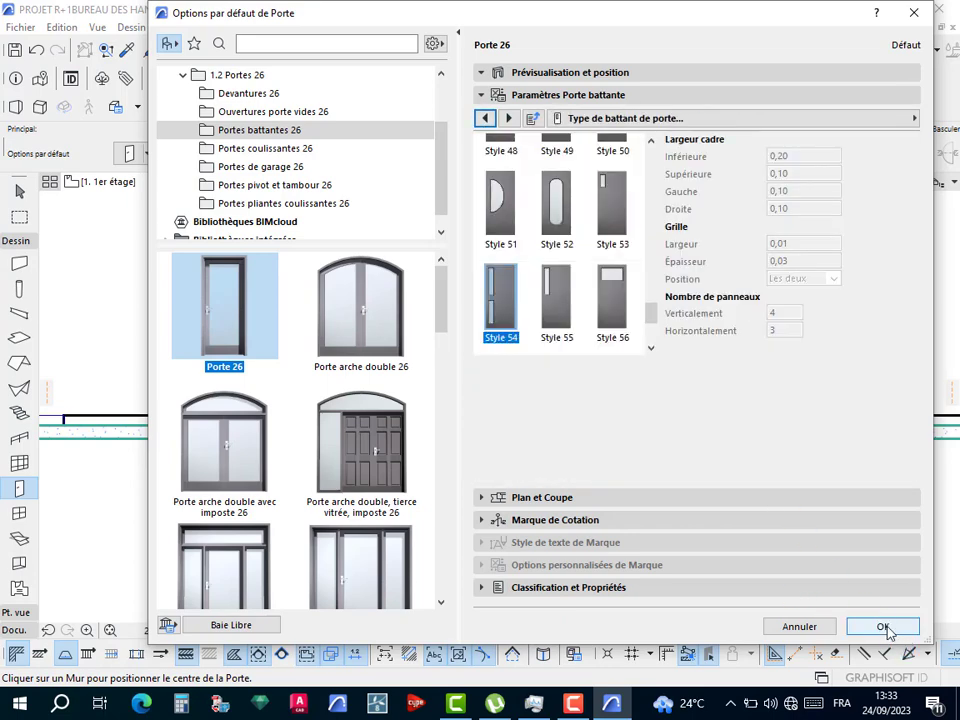
Accept the door defaults and place the door near the upper end of the enclosure's left wall, opening outward.
left_click(883, 626)
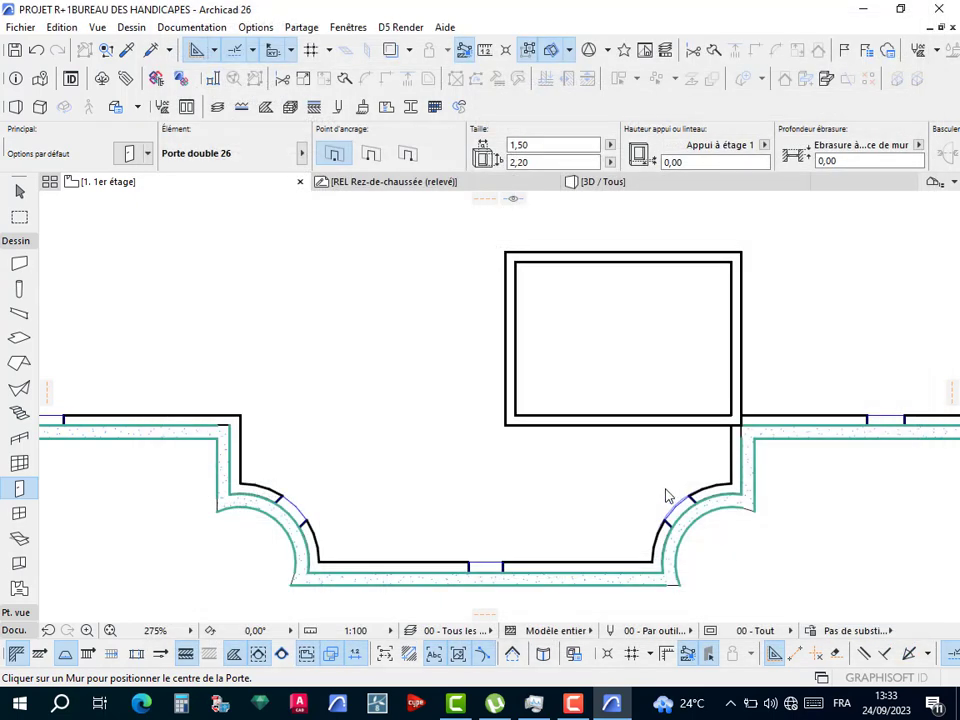
left_click(495, 297)
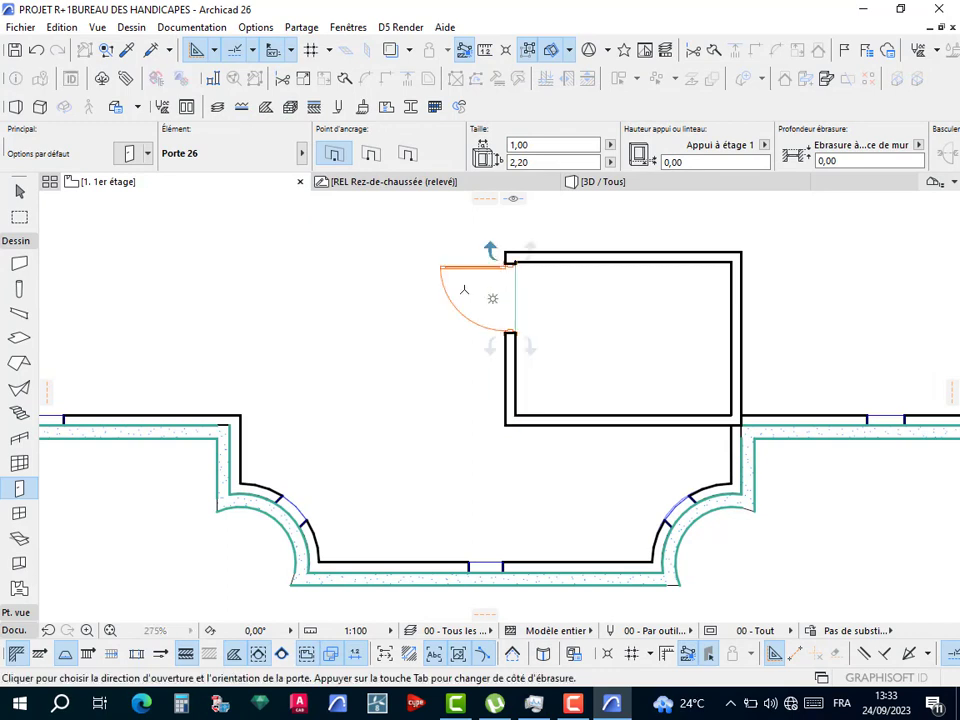
left_click(463, 289)
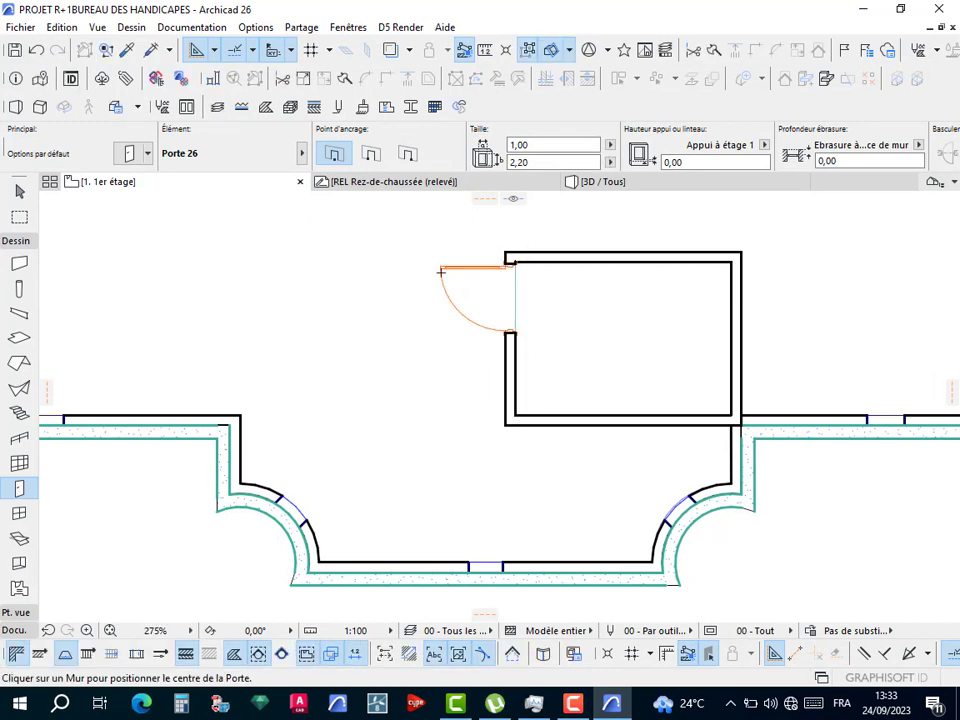
key("Escape")
Reduce the placed door's 2D opening angle until the leaf is nearly closed, and deselect the door.
left_click(441, 269)
left_click(440, 267)
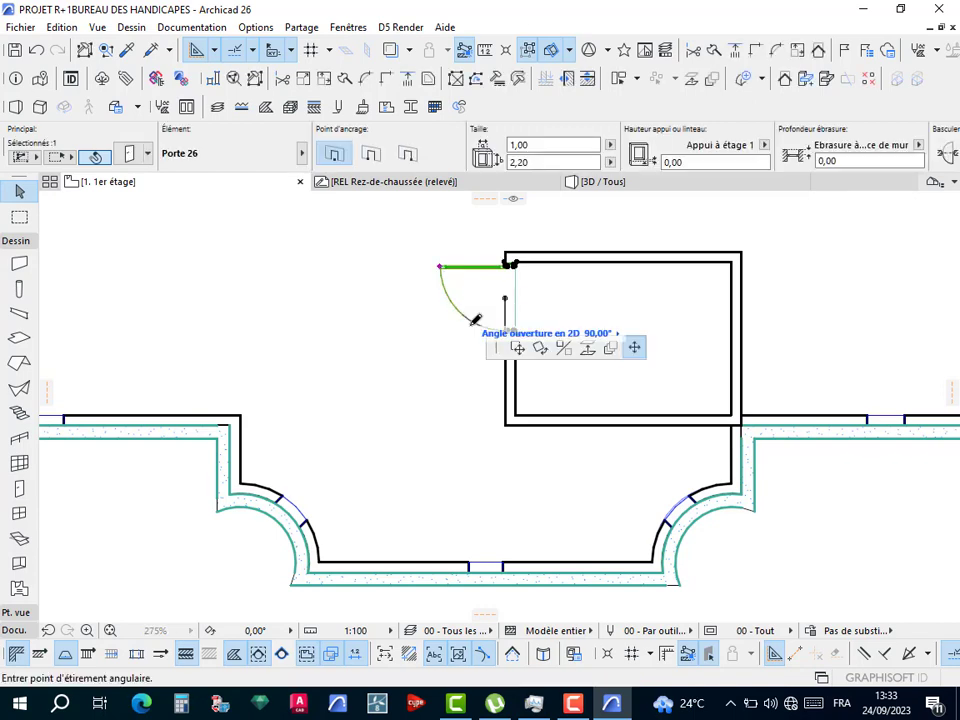
left_click(490, 336)
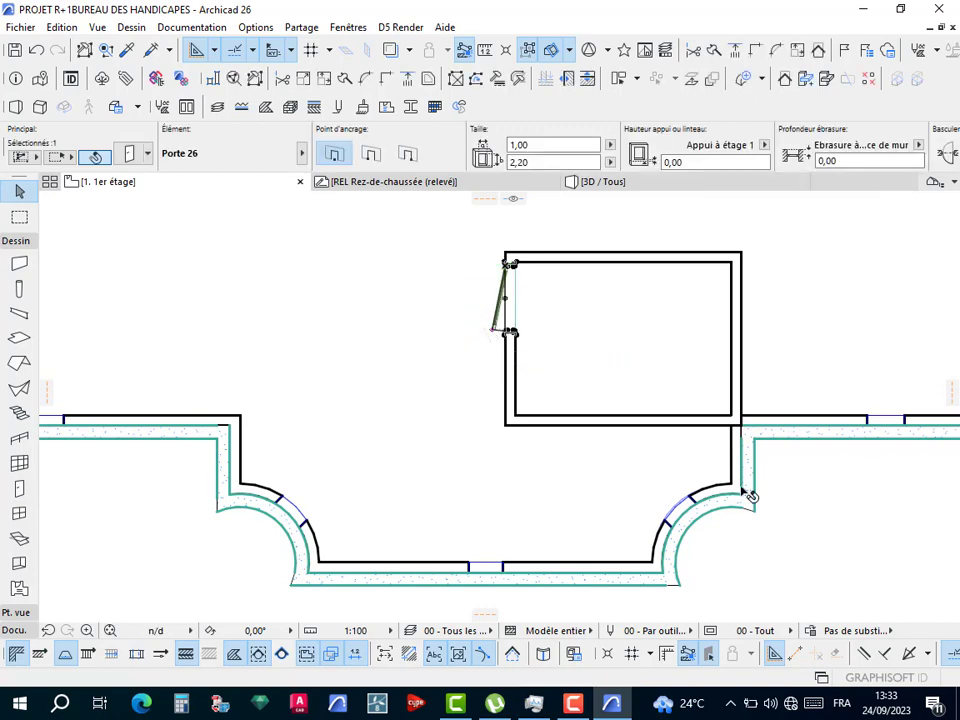
left_click(826, 515)
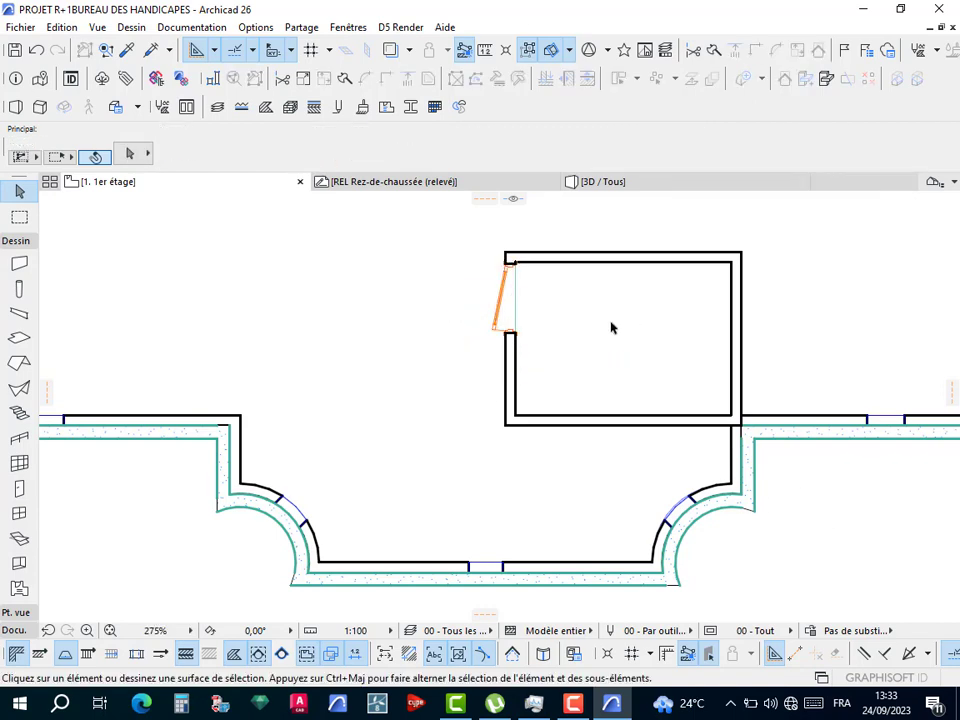
Choose Fenêtre 26 from Fenêtres basiques 26 as the default window for the enclosure's right wall.
key("w")
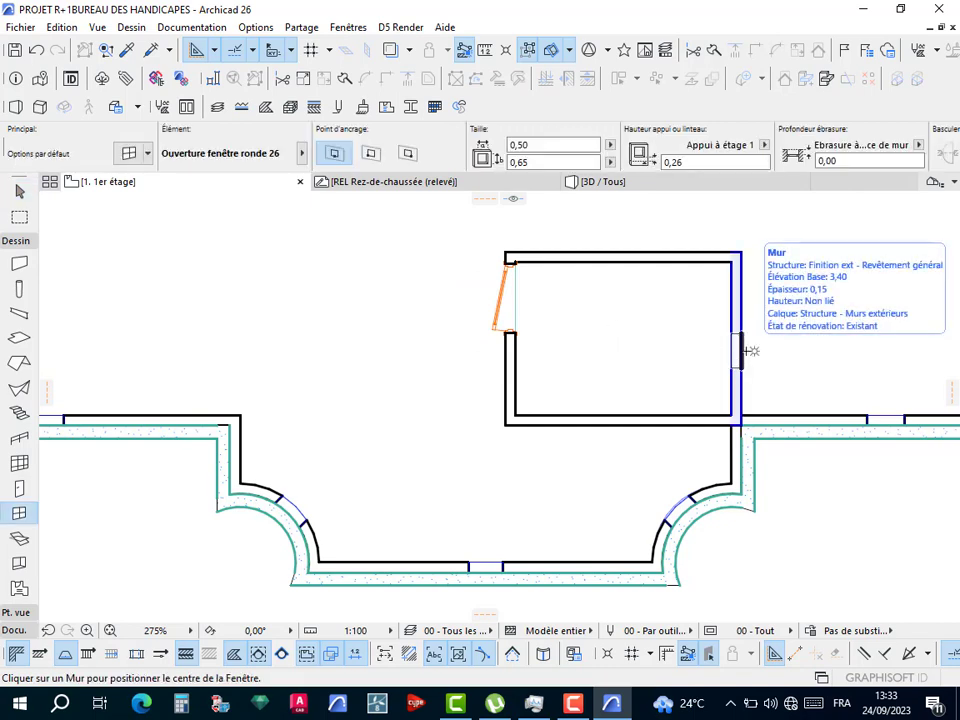
middle_click_drag(750, 351, 686, 377)
left_click(676, 368)
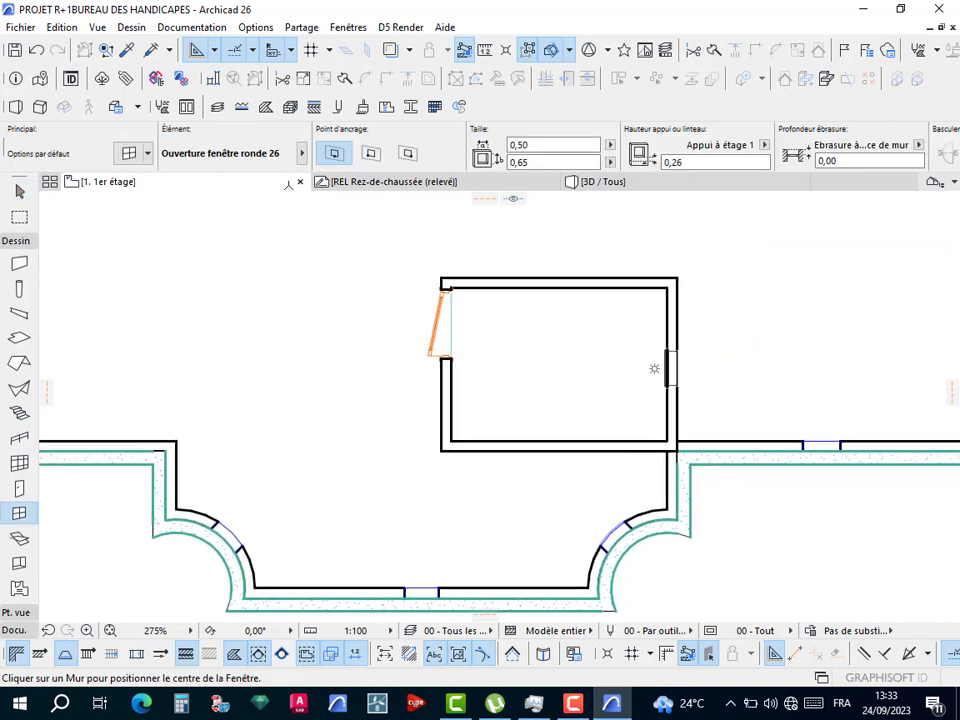
left_click(132, 153)
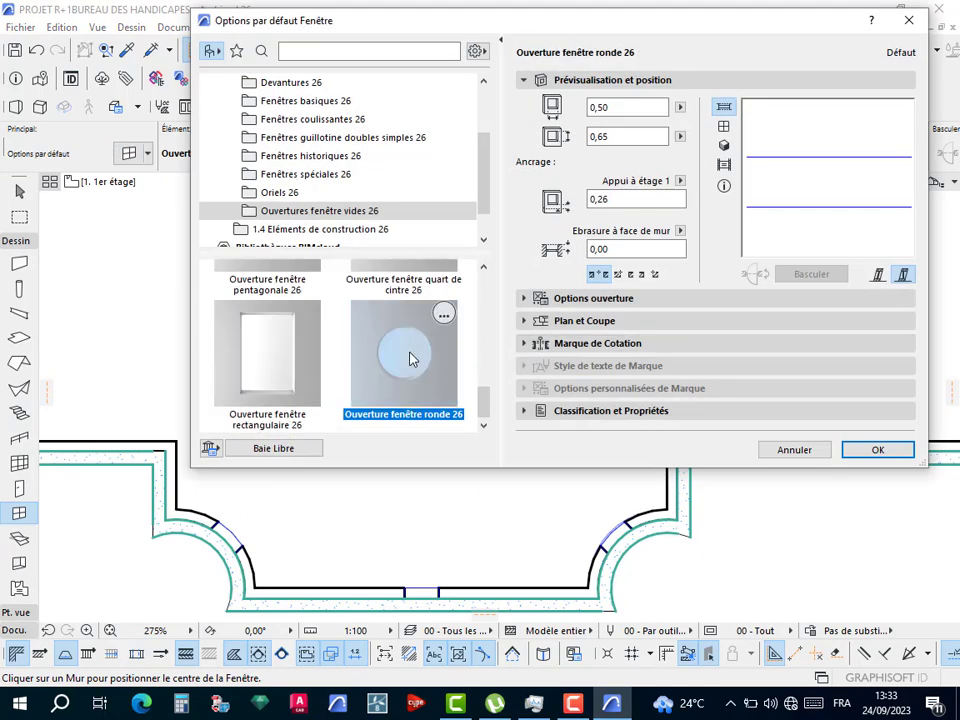
left_click(311, 210)
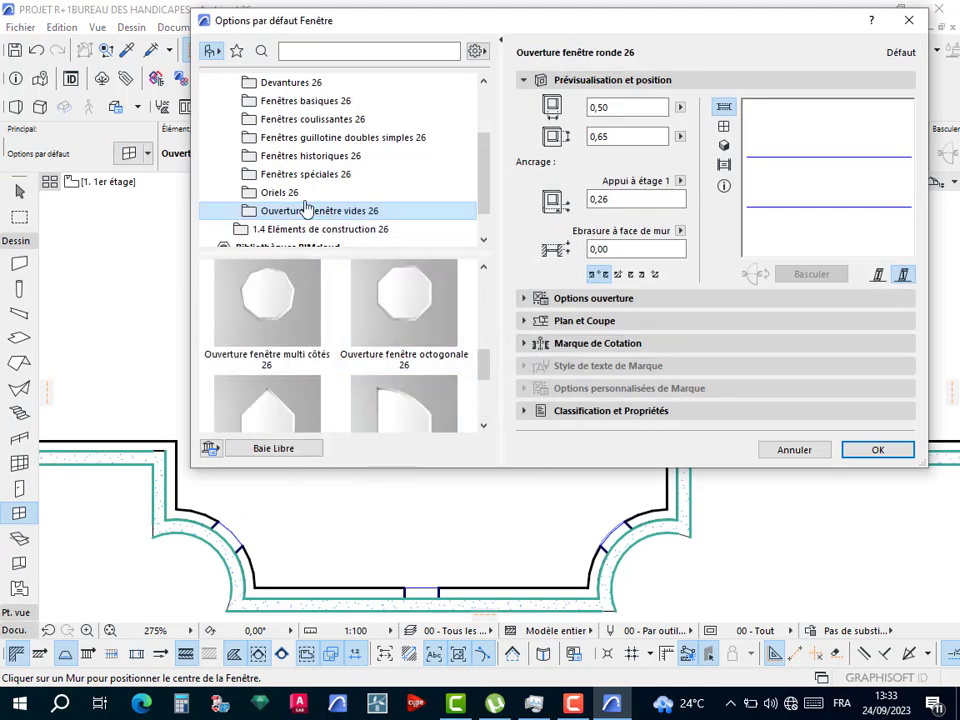
left_click(328, 103)
scroll(291, 343, "down", 2)
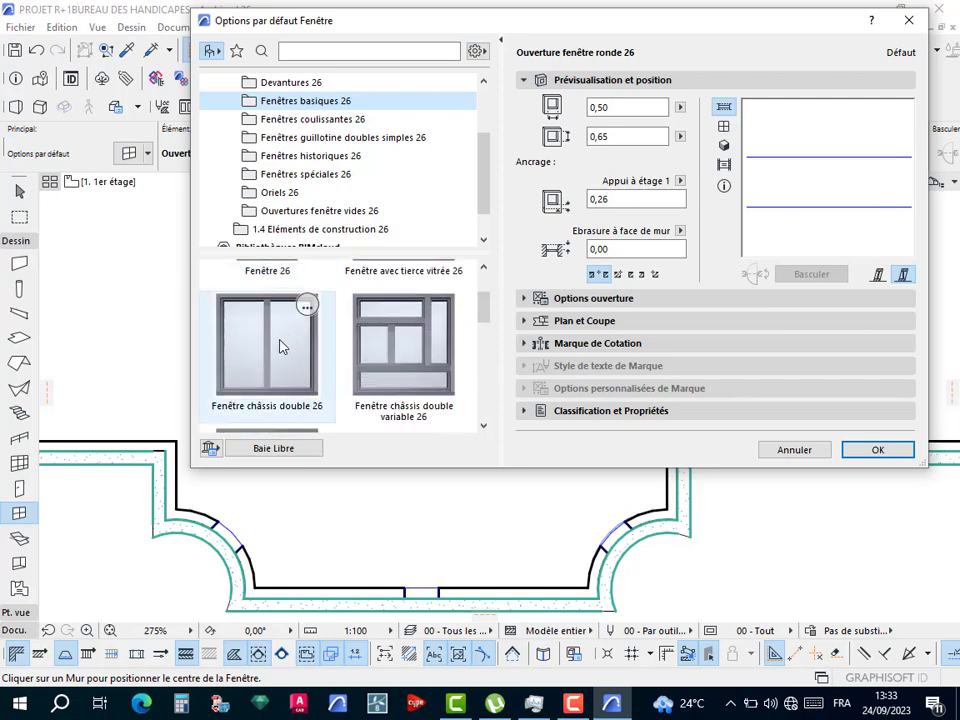
scroll(300, 310, "up", 2)
left_click(281, 338)
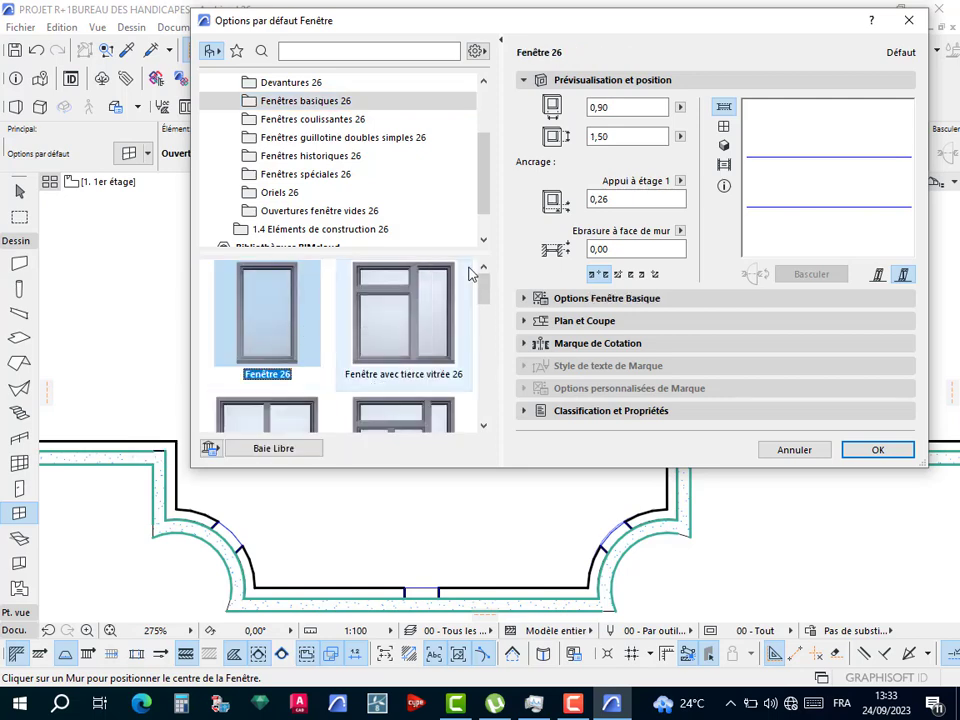
Review the basic options of Fenêtre 26, from nominal sizes, opening type and shape to frame, sash, handle and natural ventilation.
left_click(556, 299)
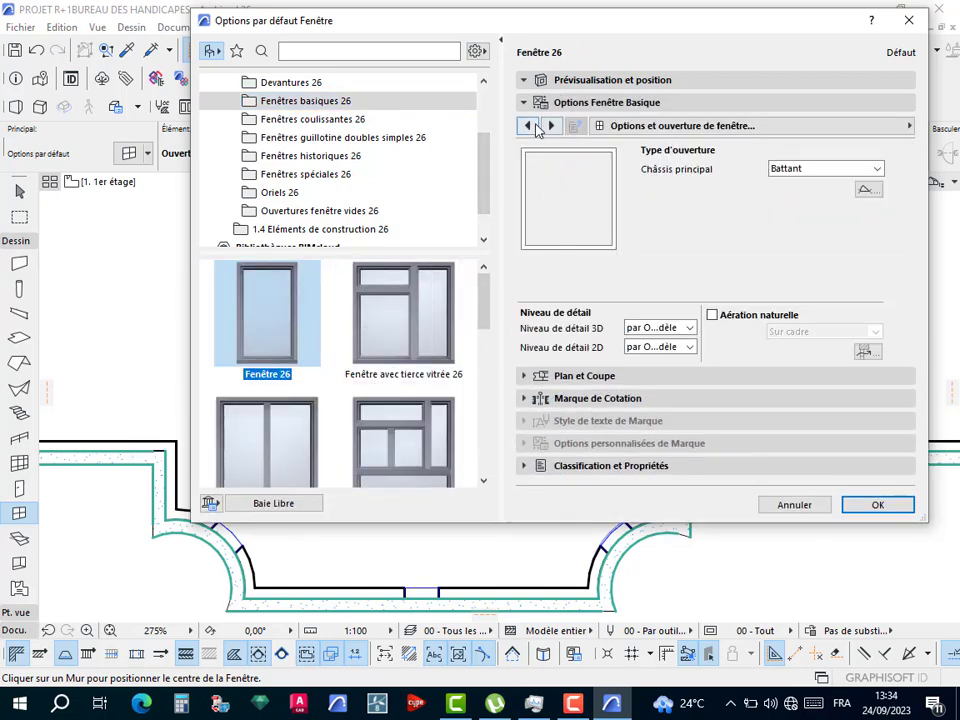
left_click(528, 125)
left_click(528, 125)
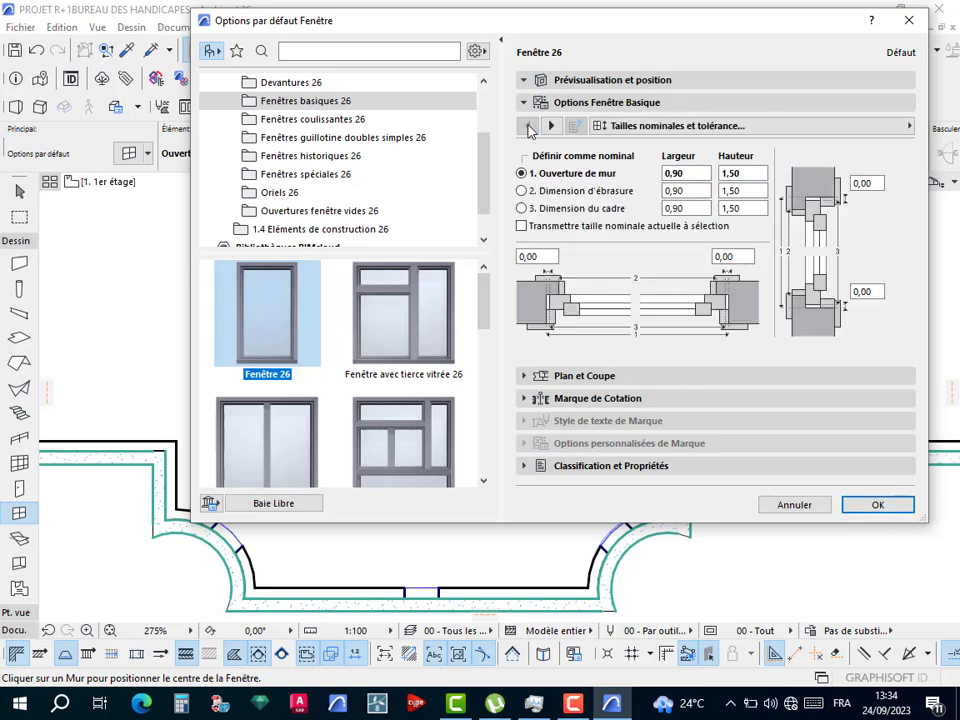
left_click(550, 126)
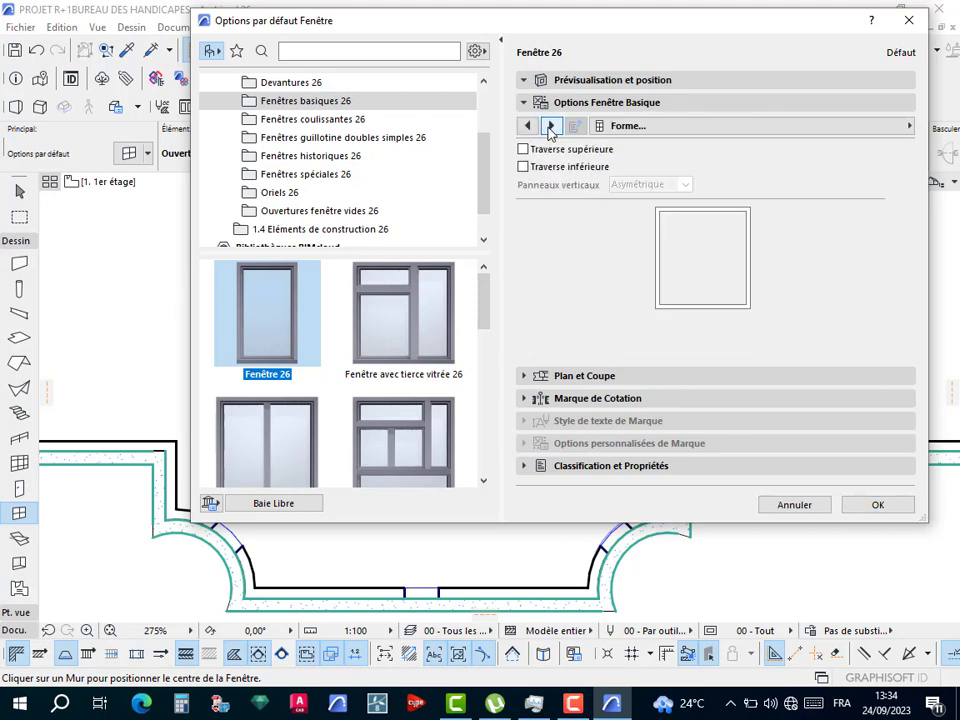
left_click(550, 127)
left_click(550, 127)
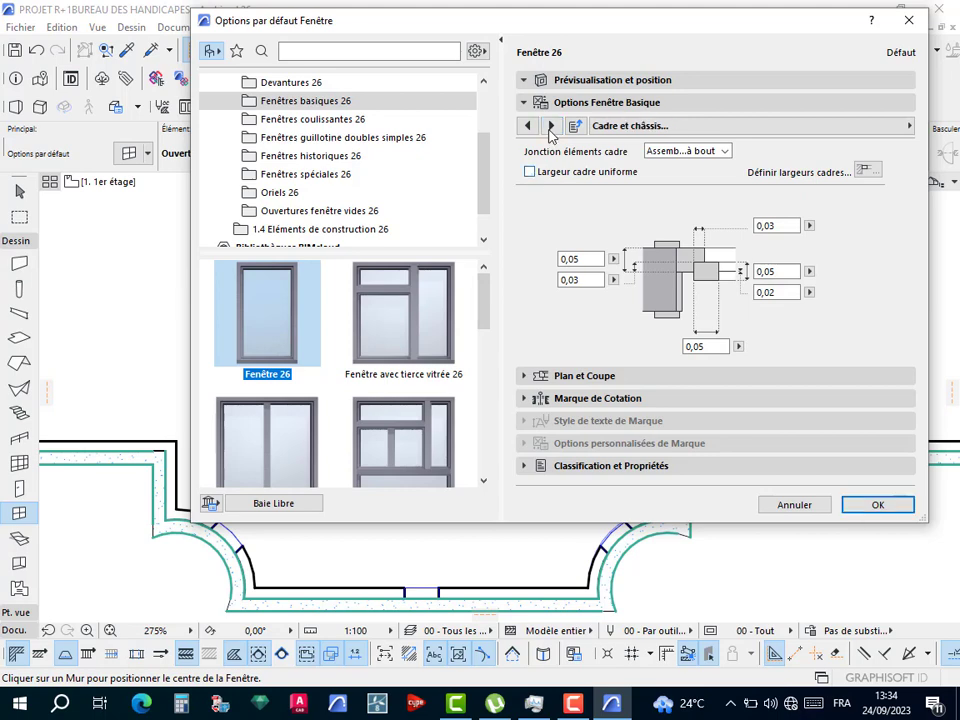
left_click(550, 127)
left_click(550, 127)
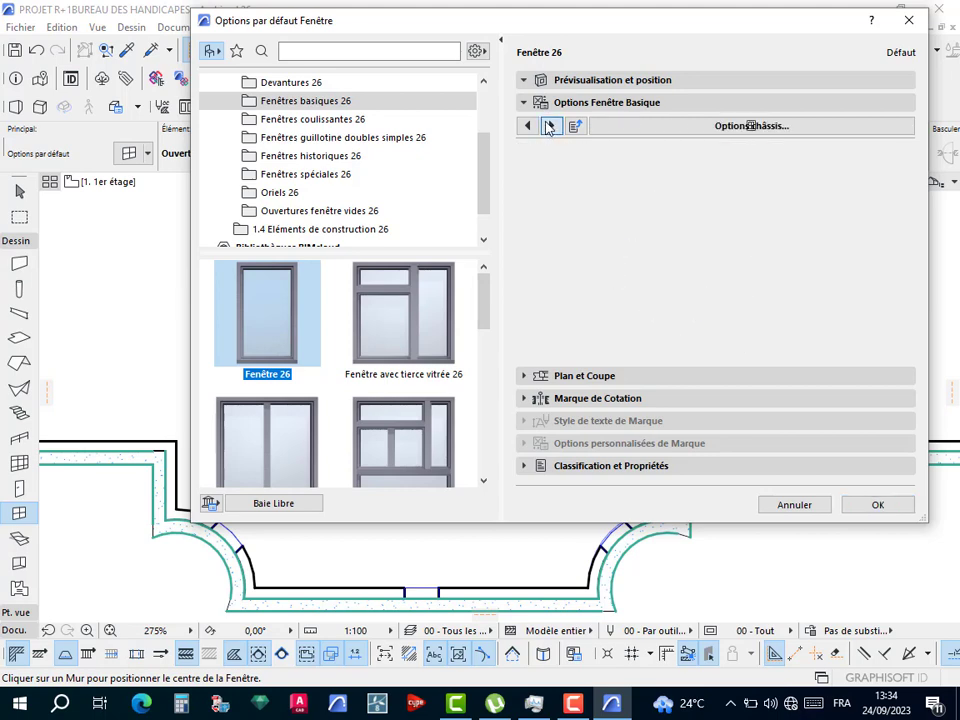
left_click(550, 127)
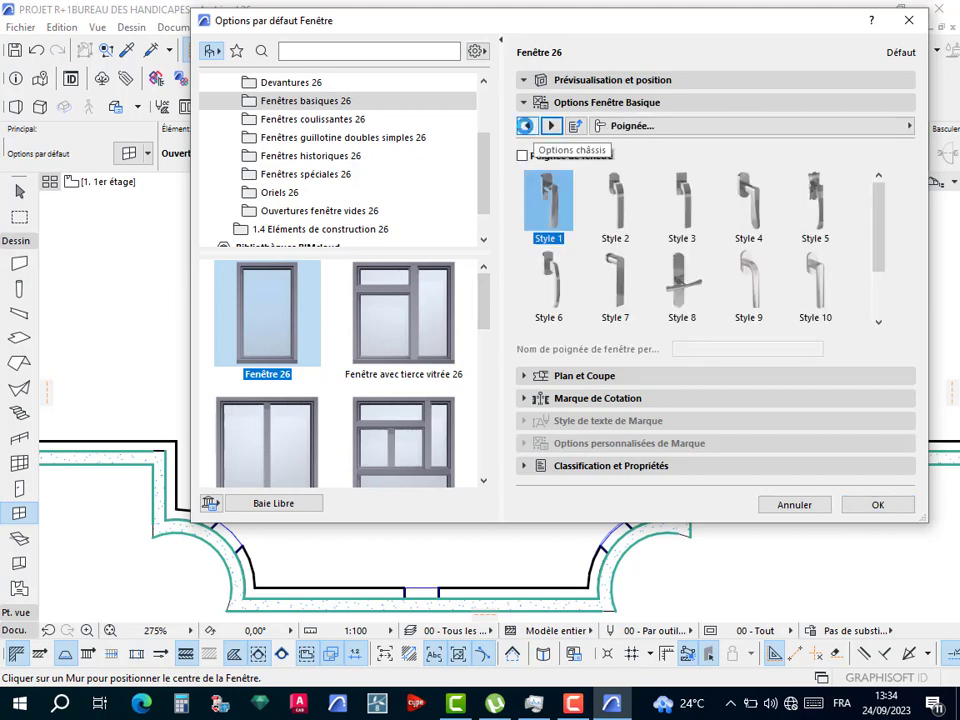
left_click(527, 127)
left_click(527, 127)
left_click(550, 127)
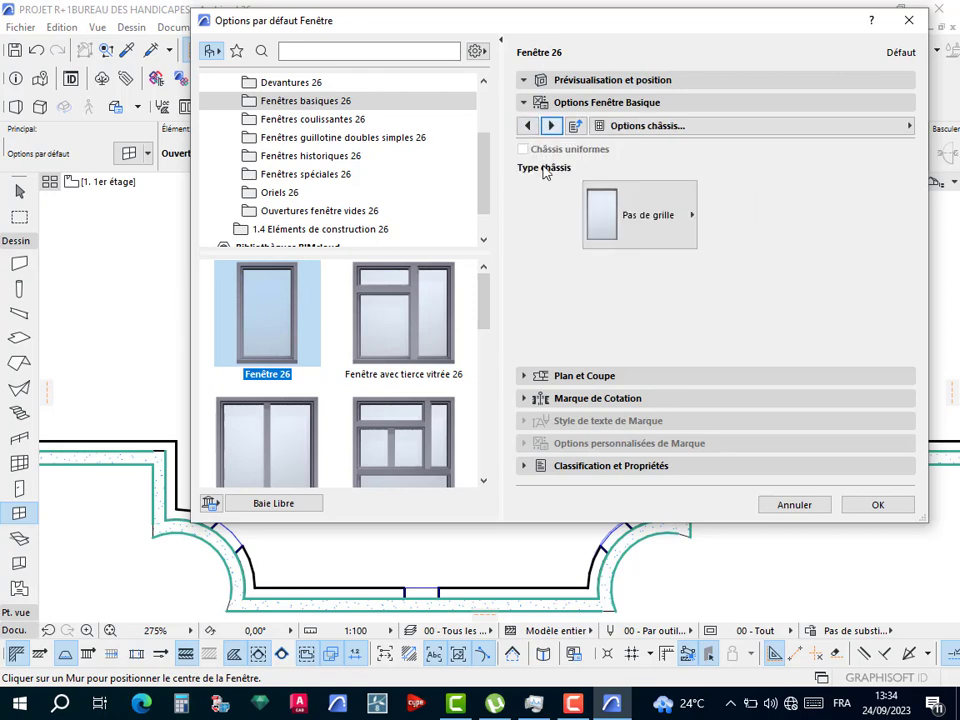
left_click(550, 127)
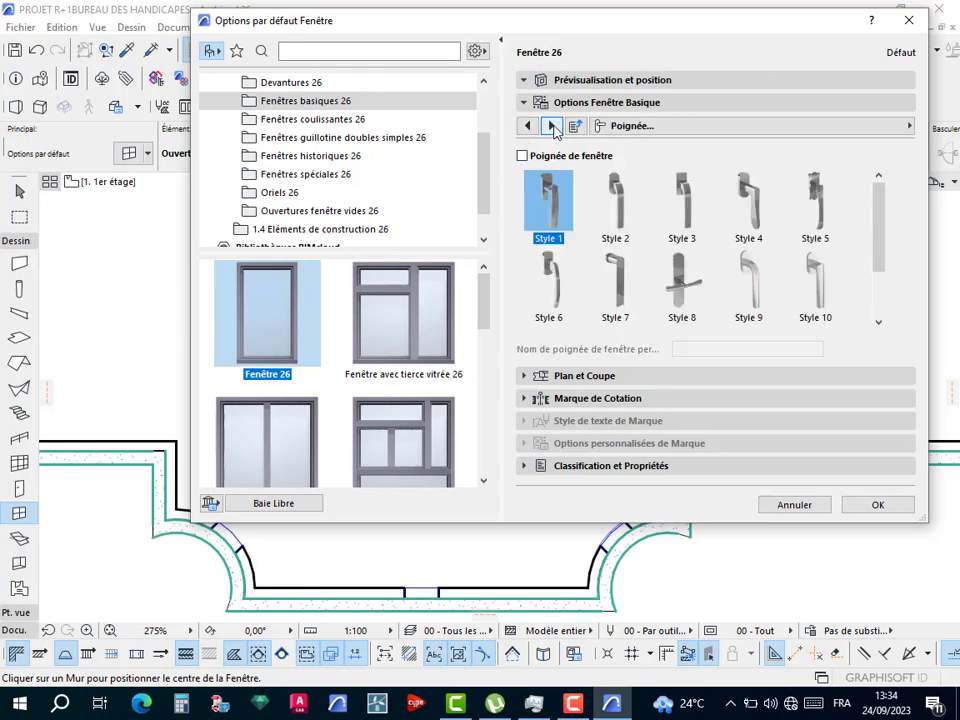
left_click(550, 127)
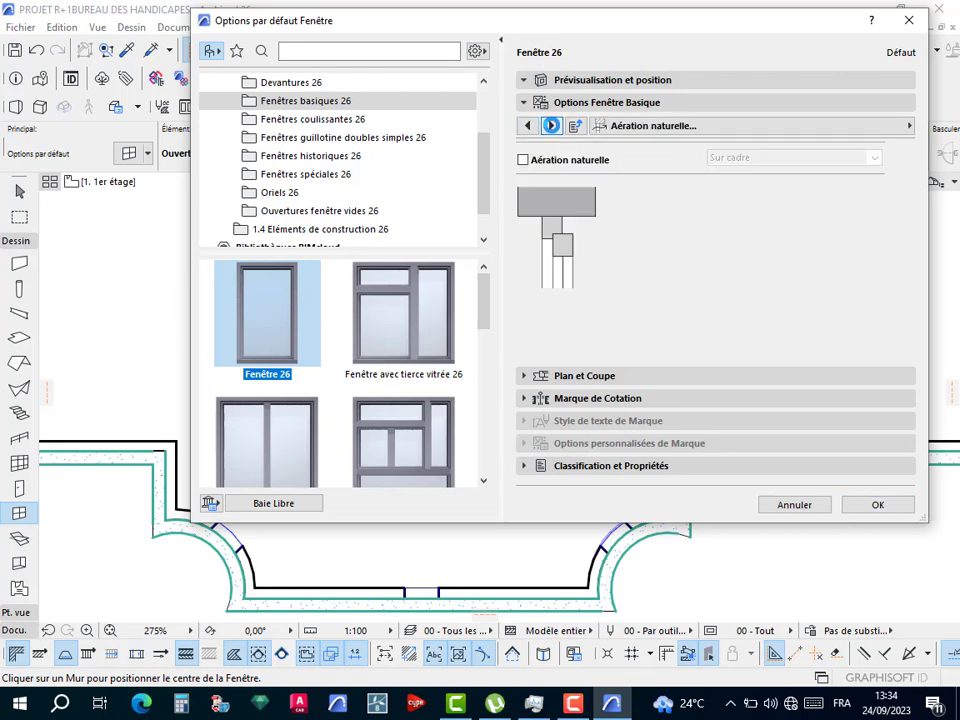
Override the model view options for the window's symbolic 2D display and 3D projections, and turn off its 3D opening line.
left_click(551, 126)
left_click(551, 126)
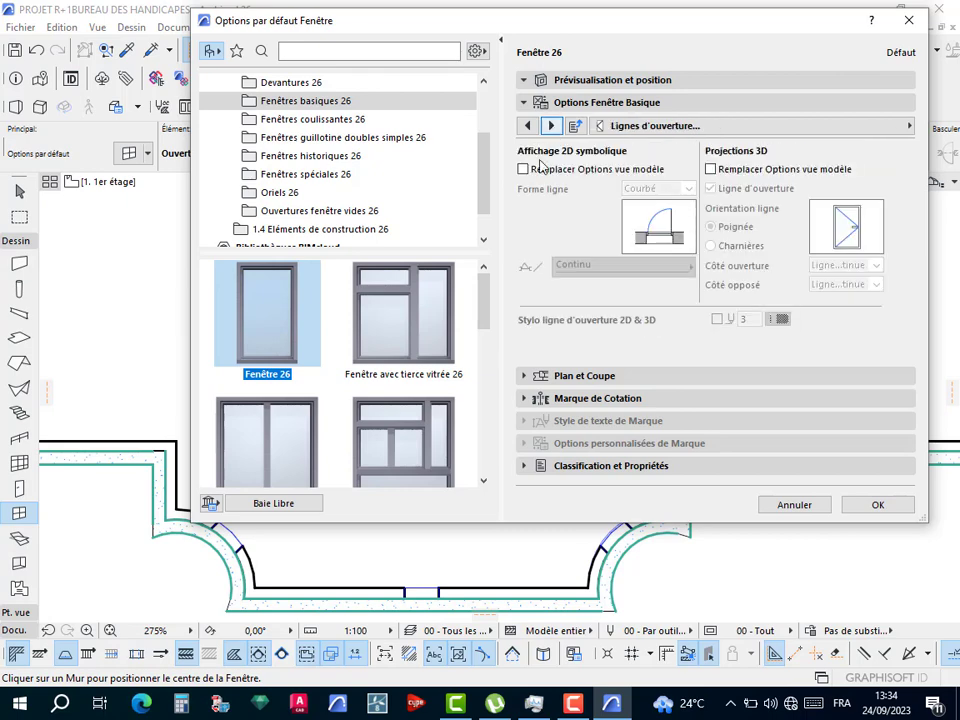
left_click(540, 168)
left_click(710, 169)
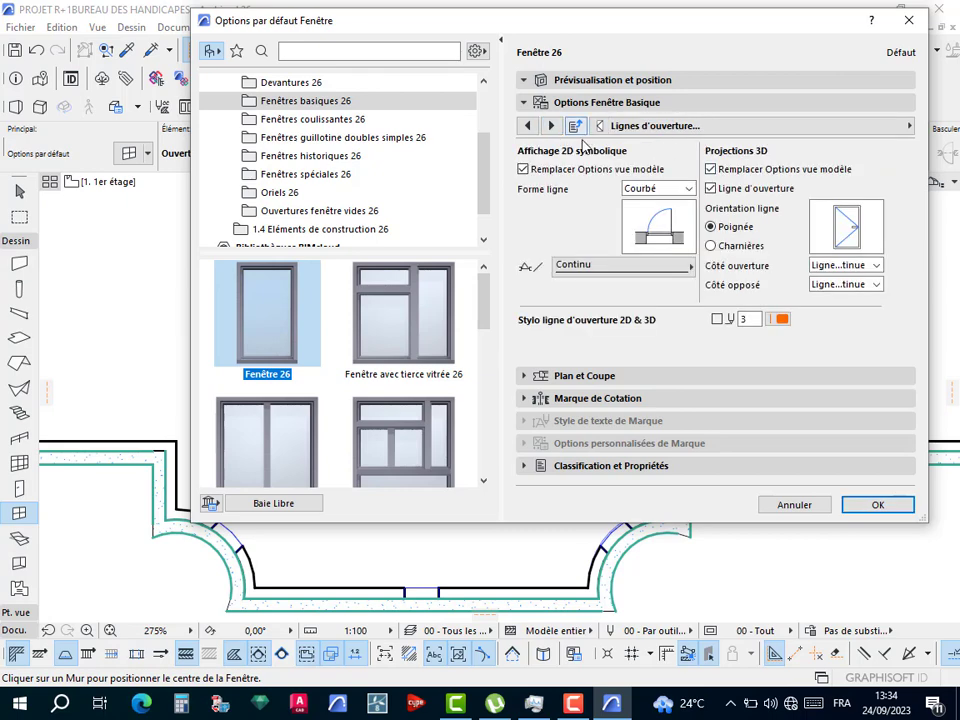
left_click(713, 189)
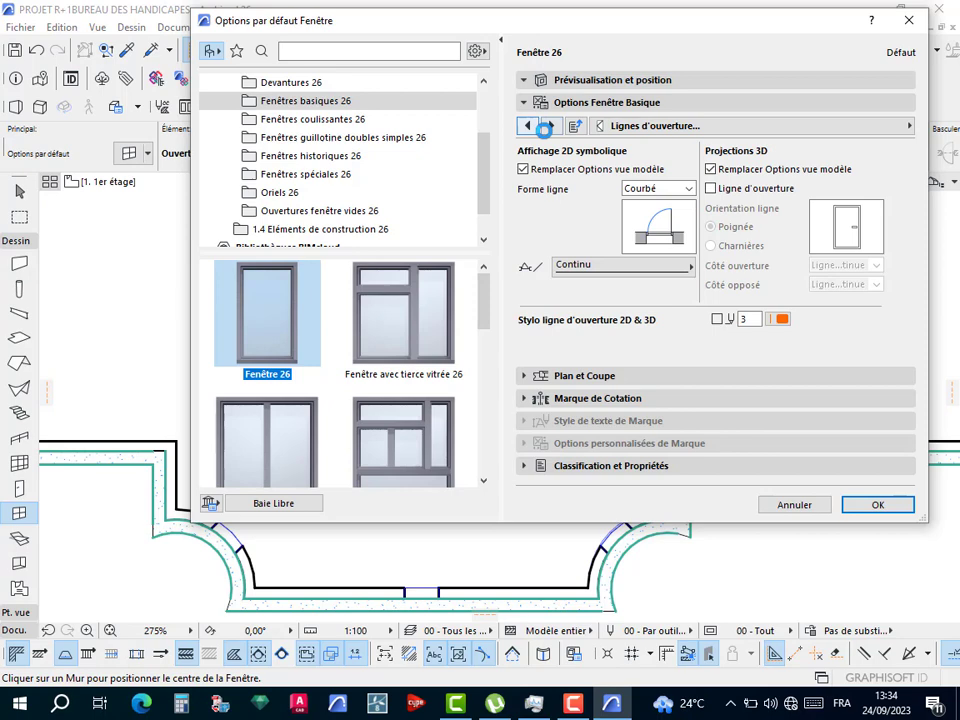
Assign the Métal - Aluminium surface to the window's exterior frame in the model attributes.
left_click(549, 127)
left_click(818, 234)
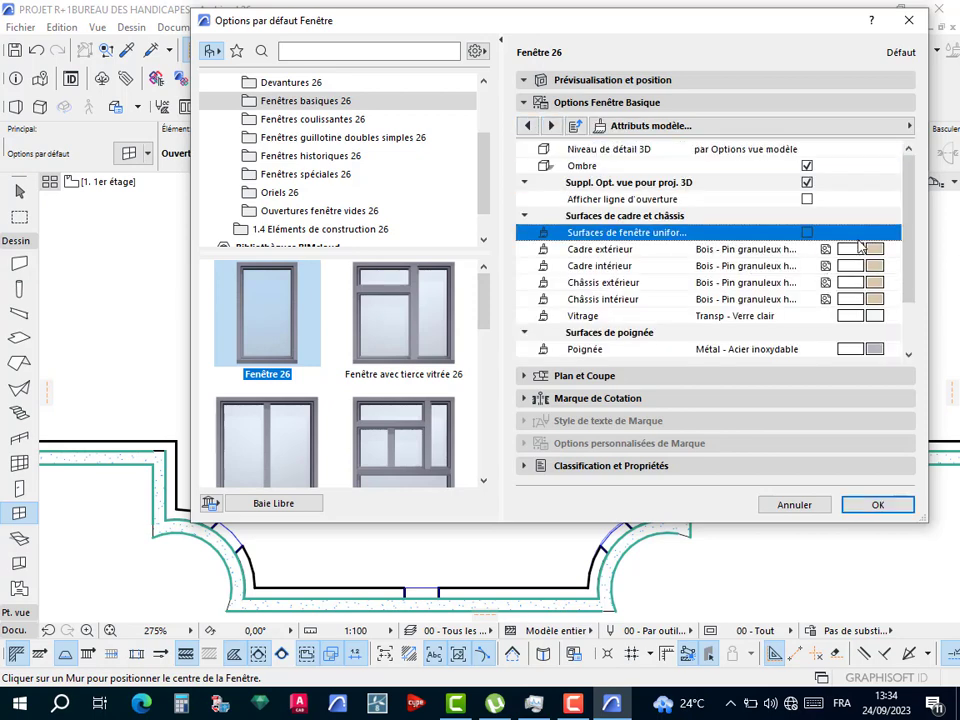
left_click(835, 250)
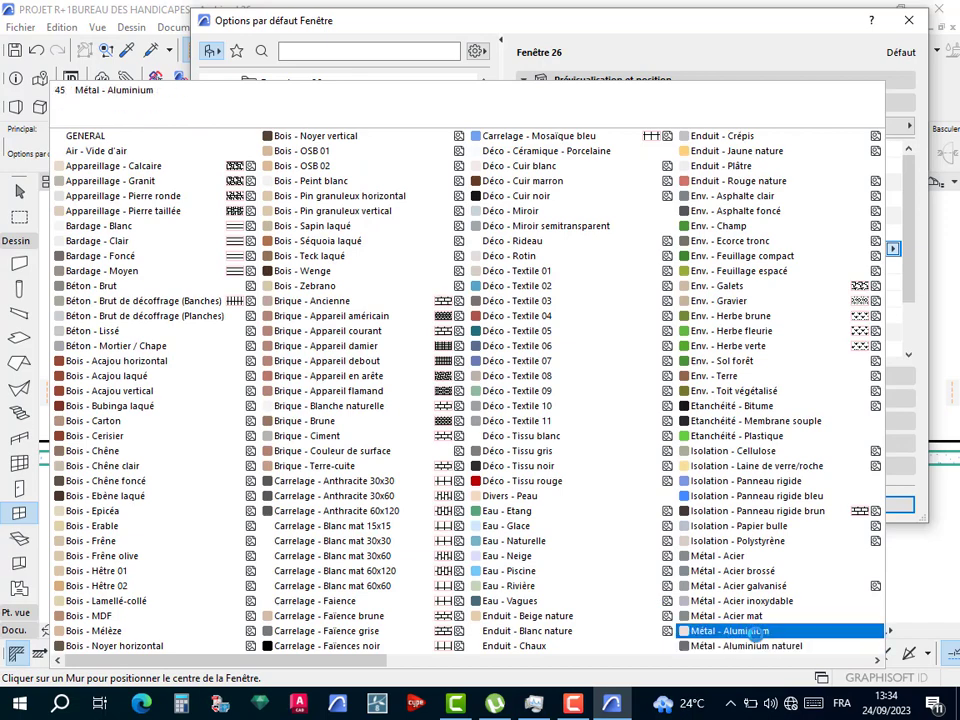
left_click(733, 632)
Set the window width to 0,80 and place the window near the middle of the enclosure's right wall, opening inward.
left_click(551, 125)
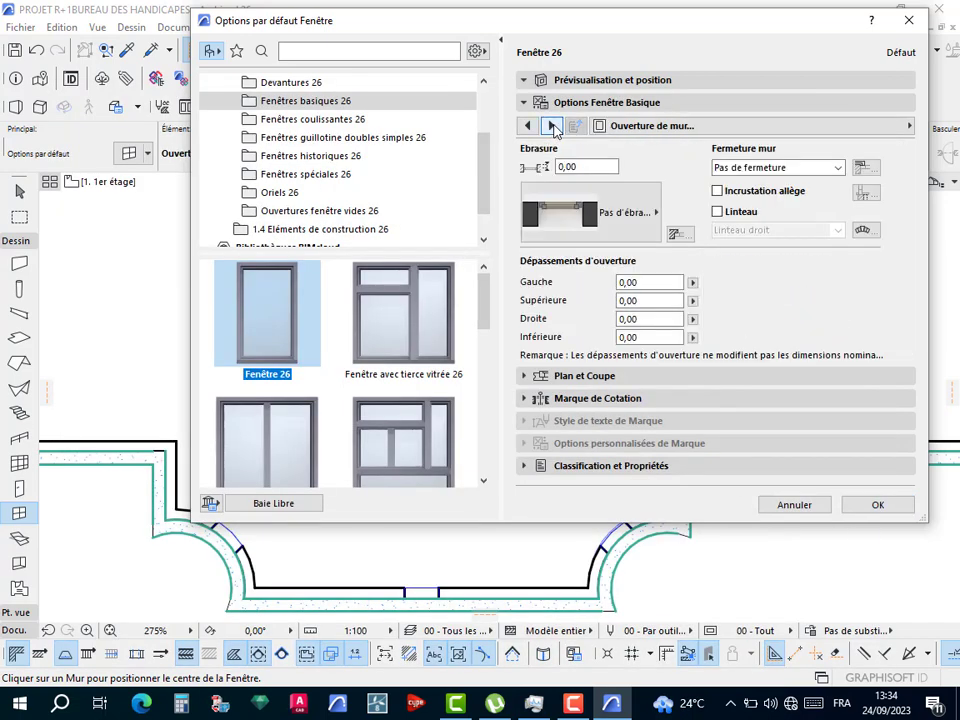
left_click(551, 125)
left_click(551, 125)
left_click(551, 125)
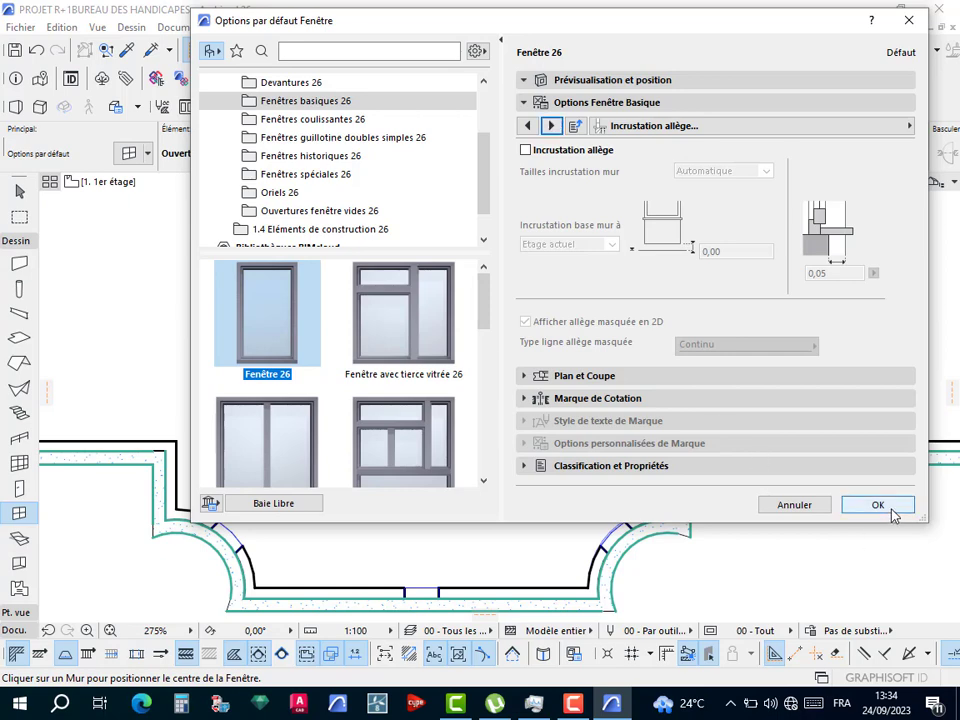
left_click(590, 82)
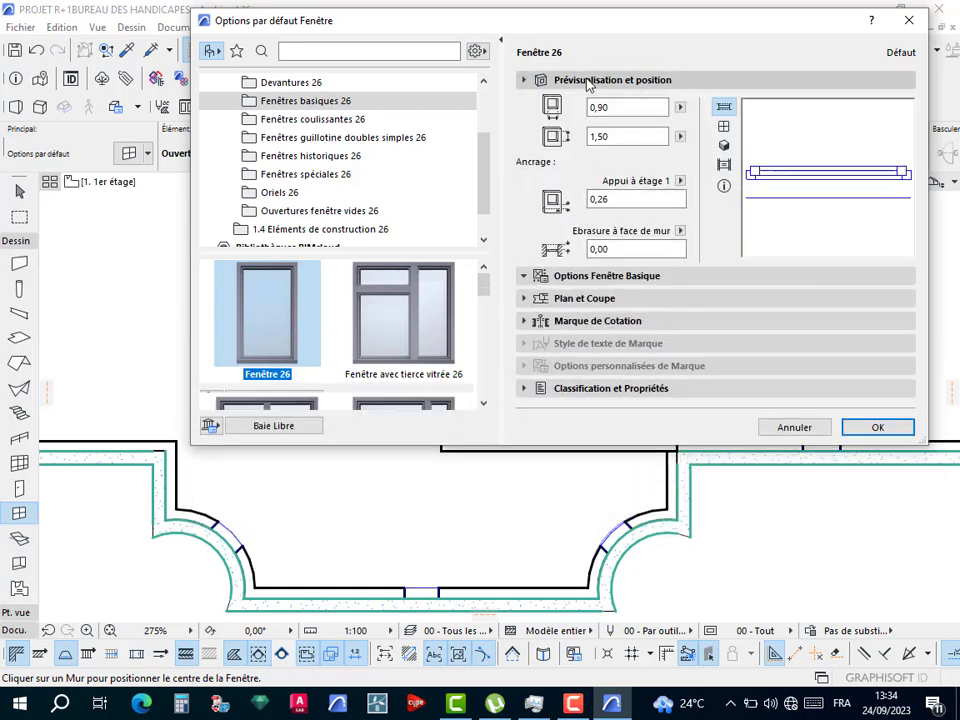
left_click(605, 107)
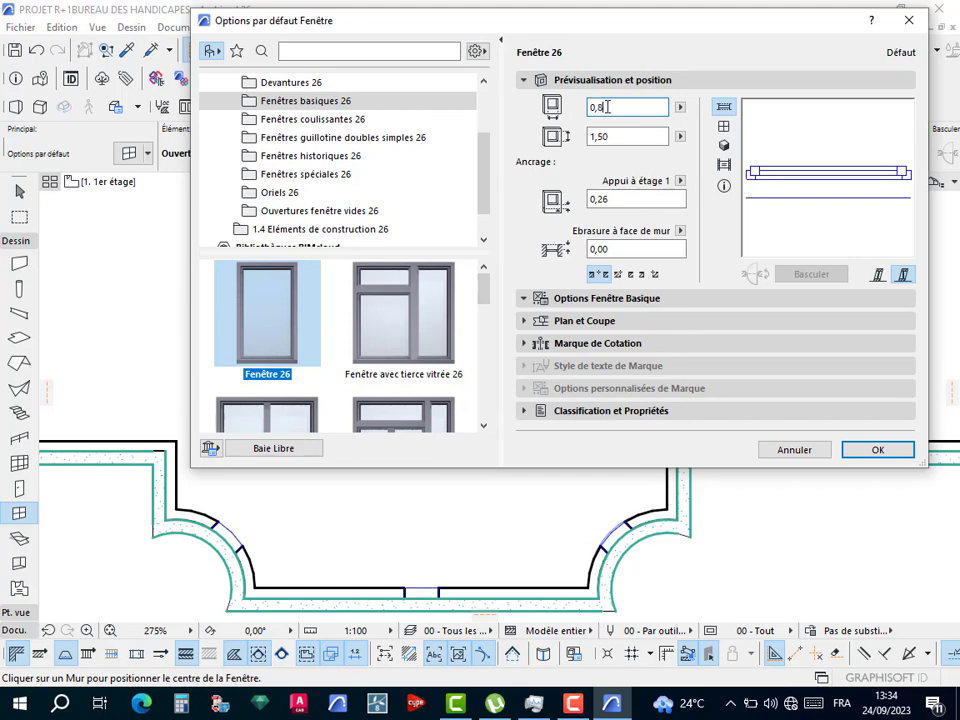
type("80")
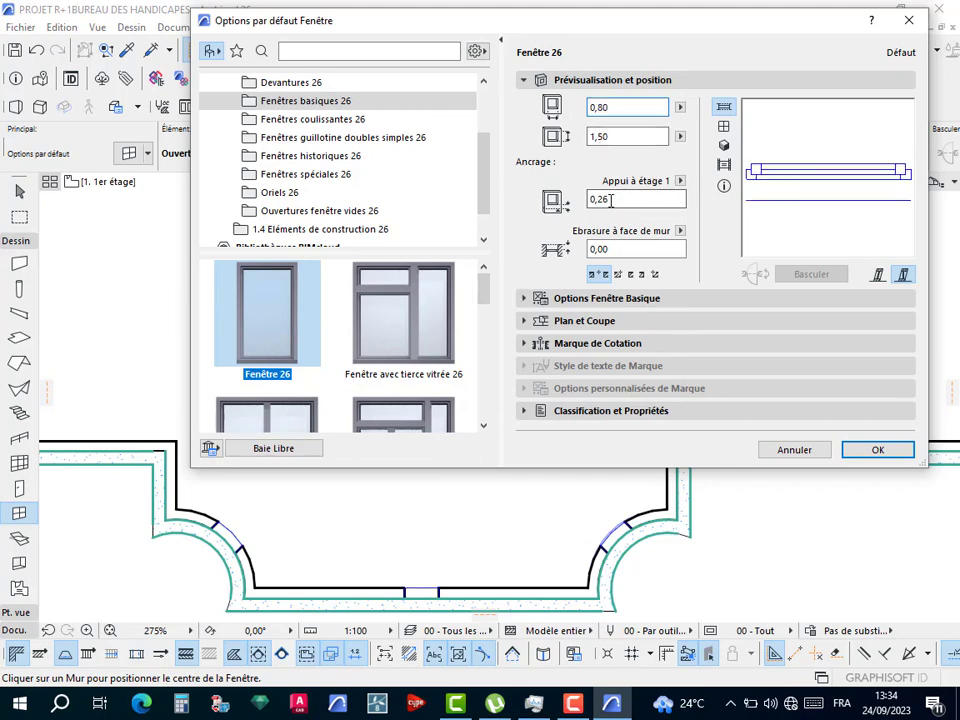
left_click(877, 450)
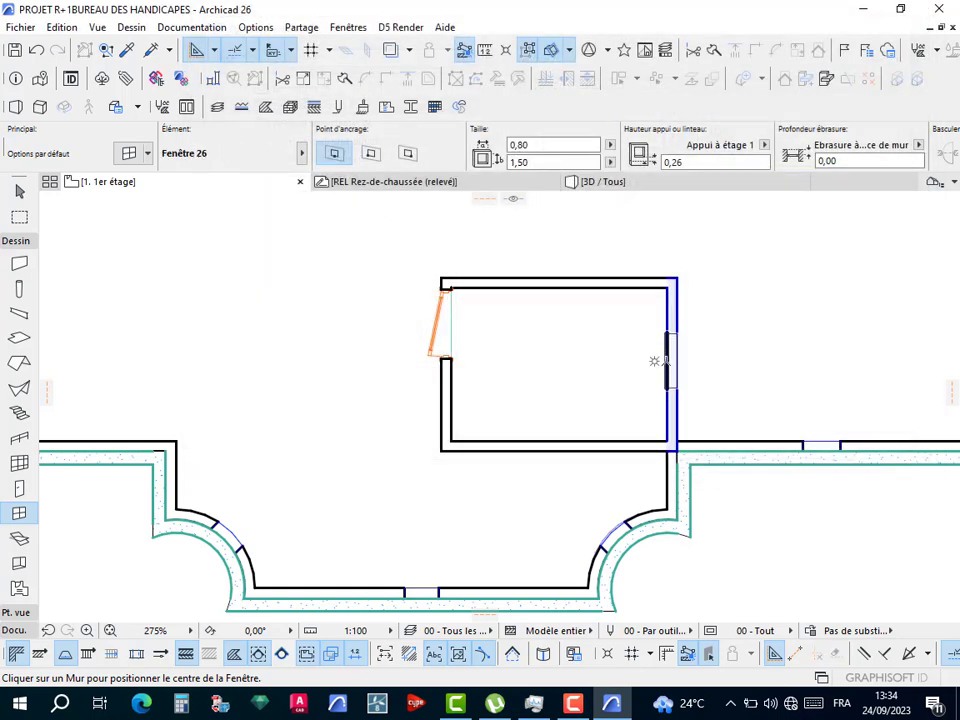
left_click(620, 364)
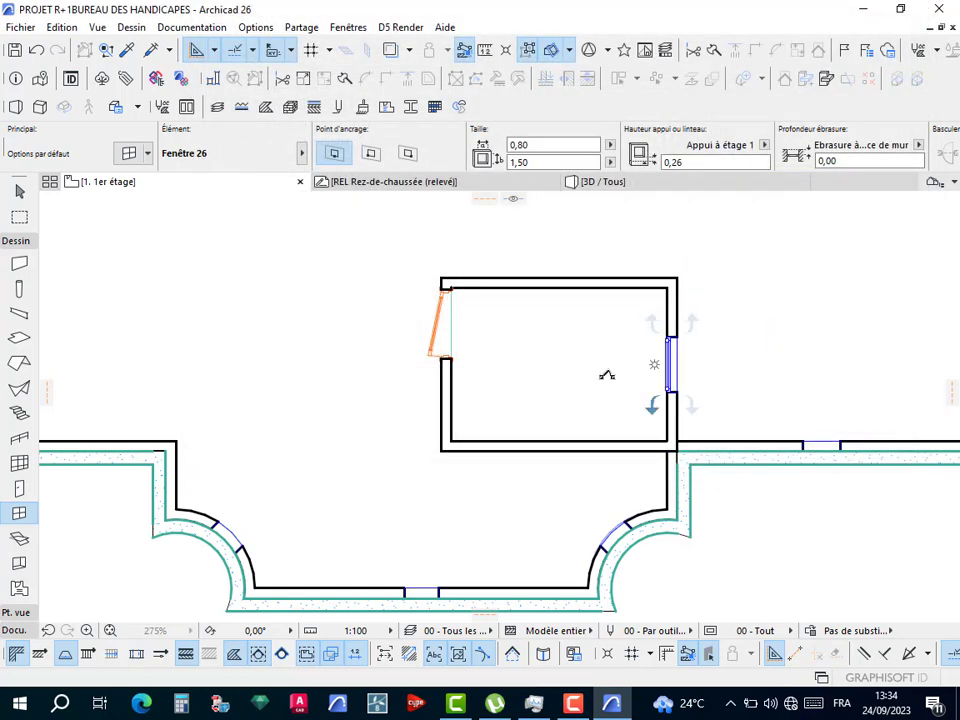
In the 3D view, sample Enduit - Plâtre from the ground-floor front wall and paint the enclosure's front and door walls with it.
left_click(636, 183)
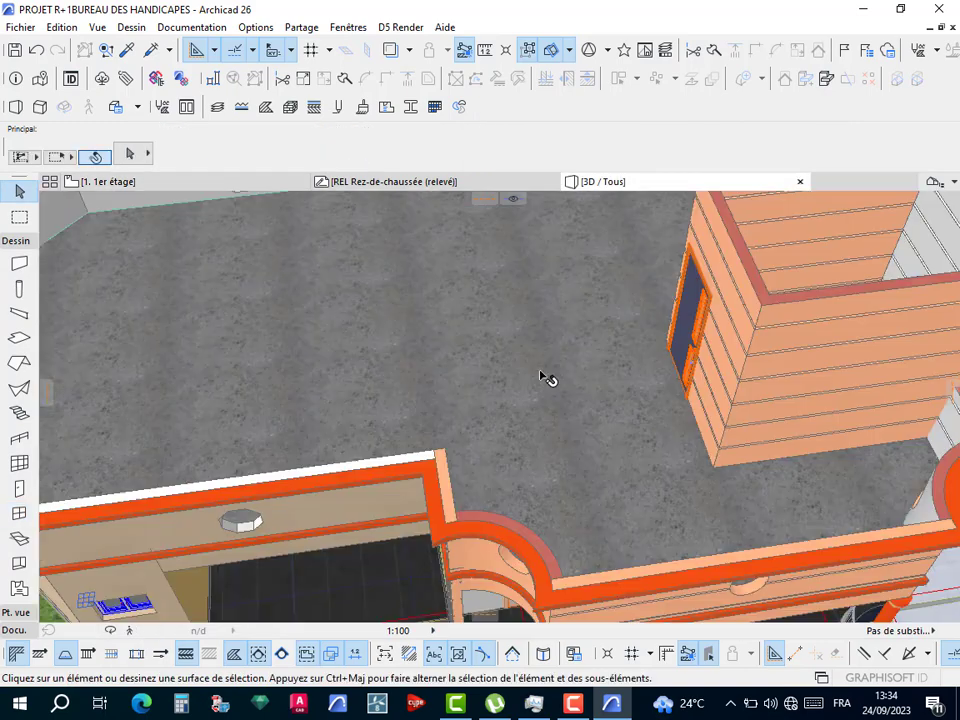
scroll(547, 375, "down", 3)
middle_click_drag(645, 365, 602, 349, "shift")
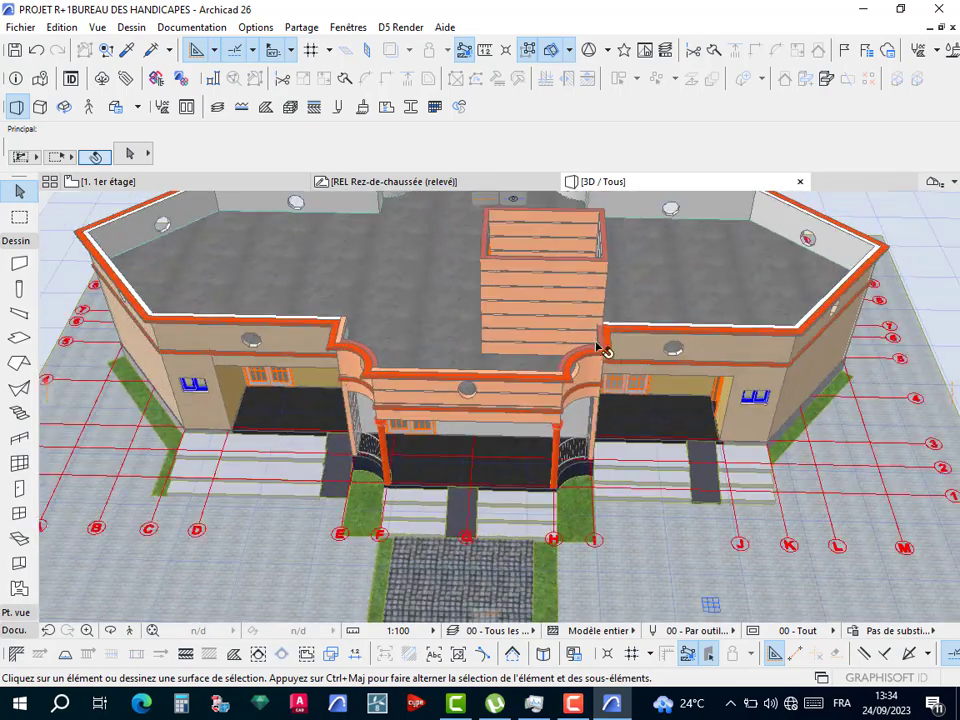
scroll(579, 414, "up", 6)
middle_click_drag(520, 412, 403, 543, "shift")
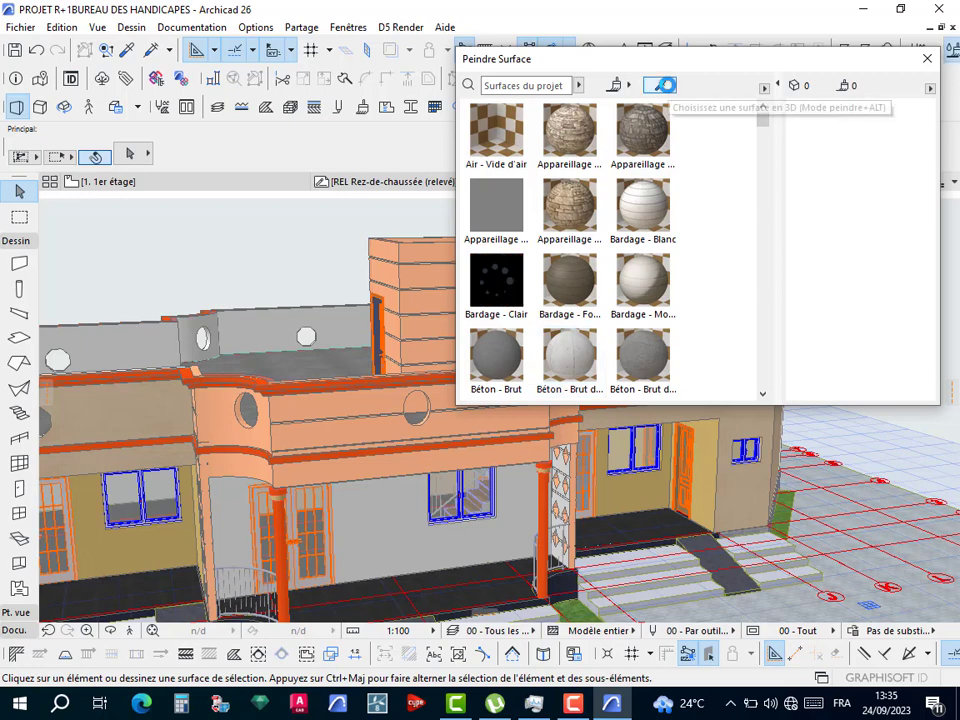
left_click(662, 85)
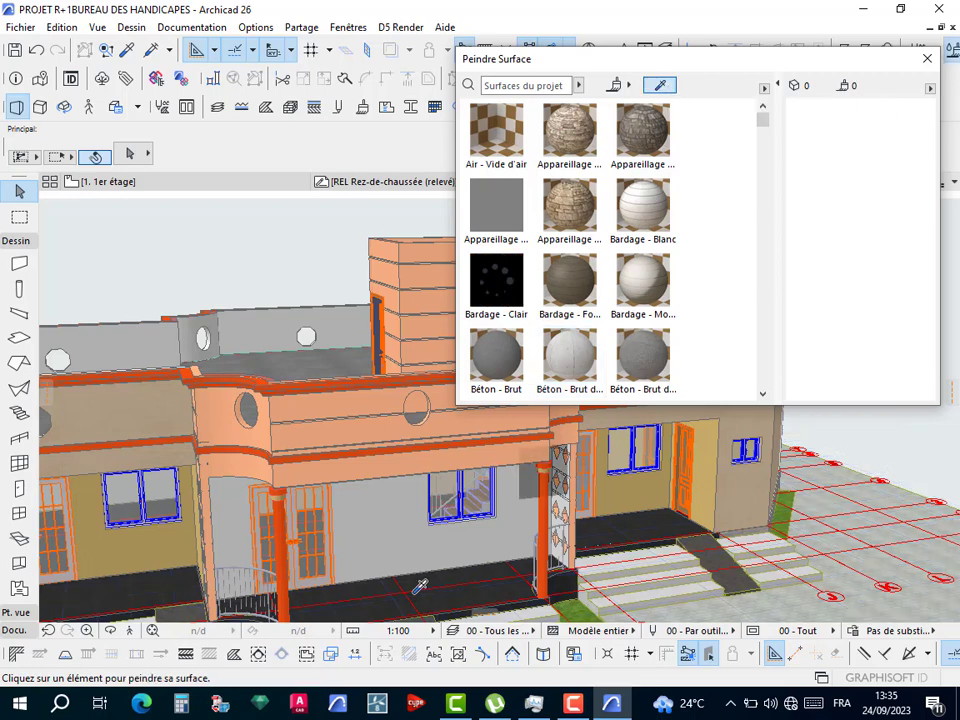
left_click(391, 524)
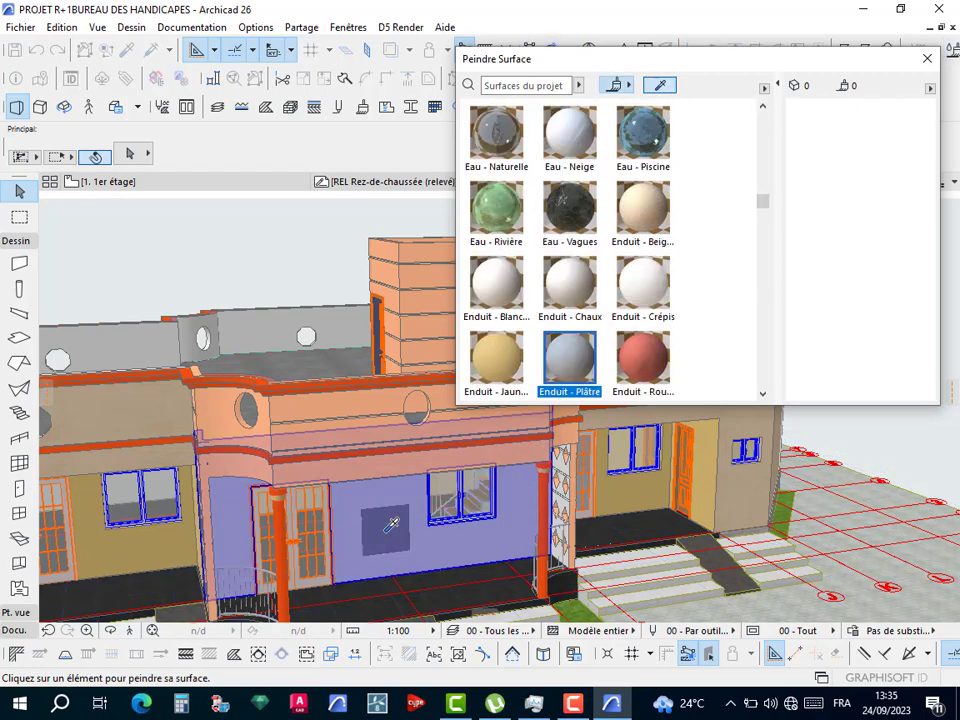
left_click(429, 272)
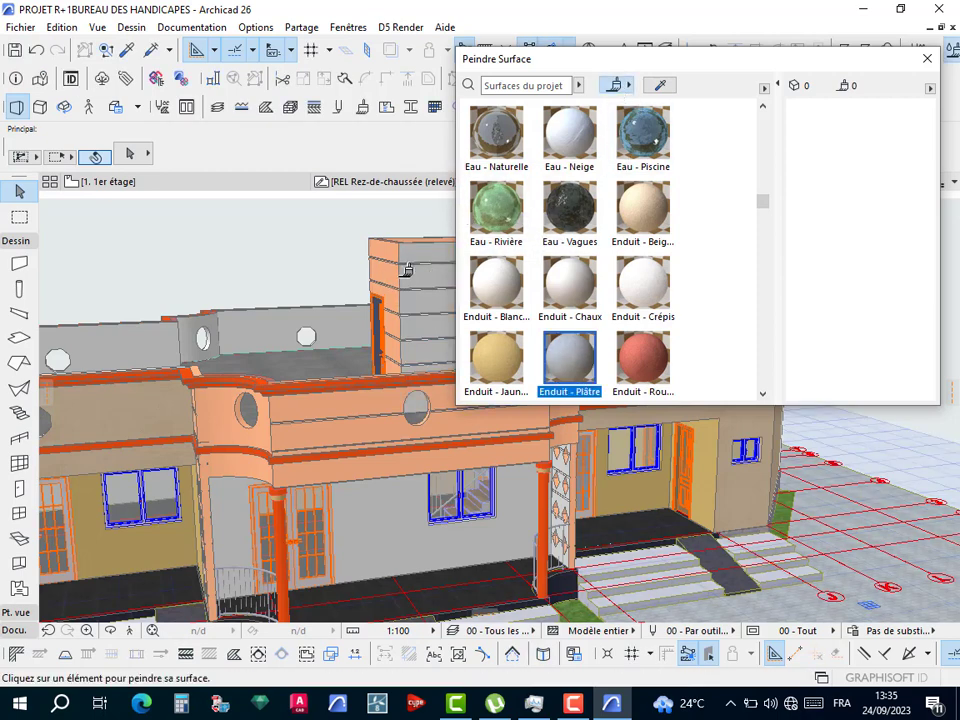
left_click(391, 270)
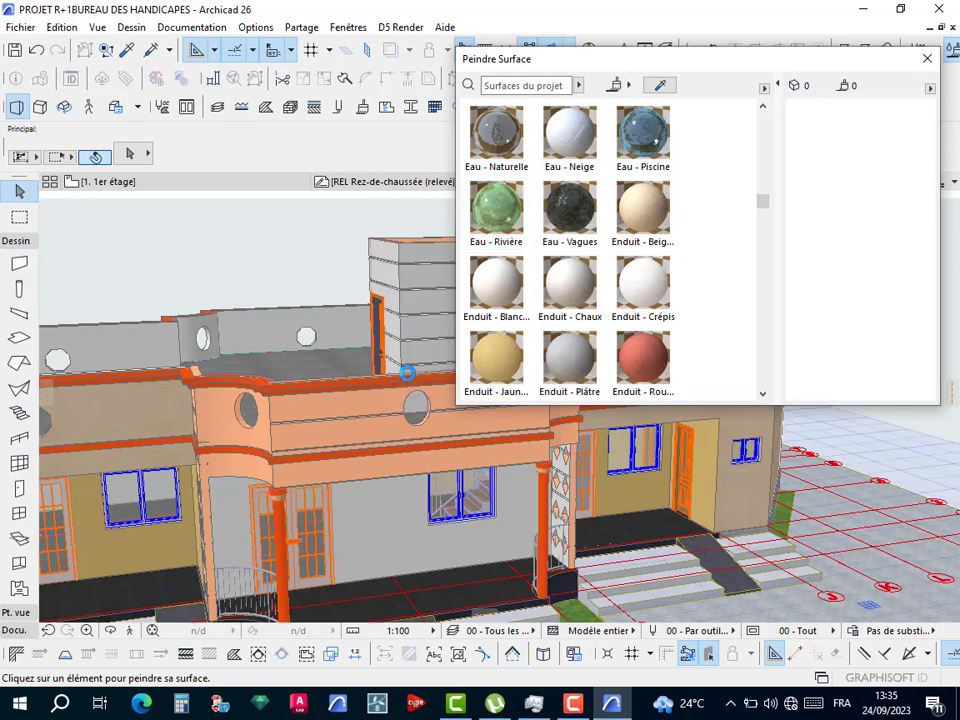
Paint the outer face of the enclosure's window wall with Enduit - Plâtre.
middle_click_drag(410, 435, 435, 466, "shift")
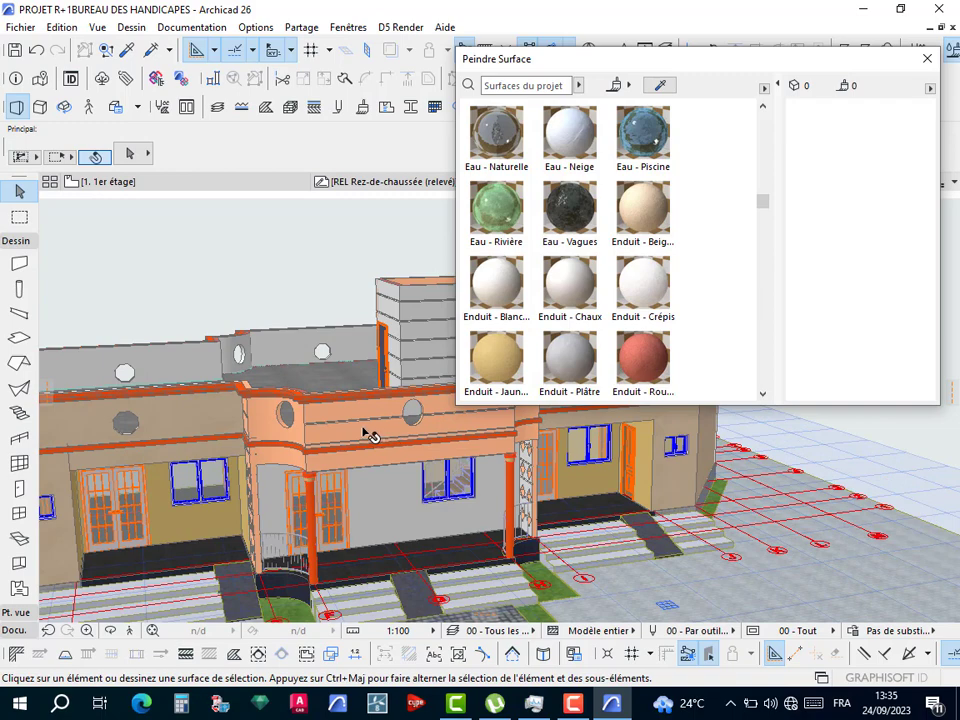
middle_click_drag(370, 435, 588, 517, "shift")
middle_click_drag(380, 504, 757, 501, "shift")
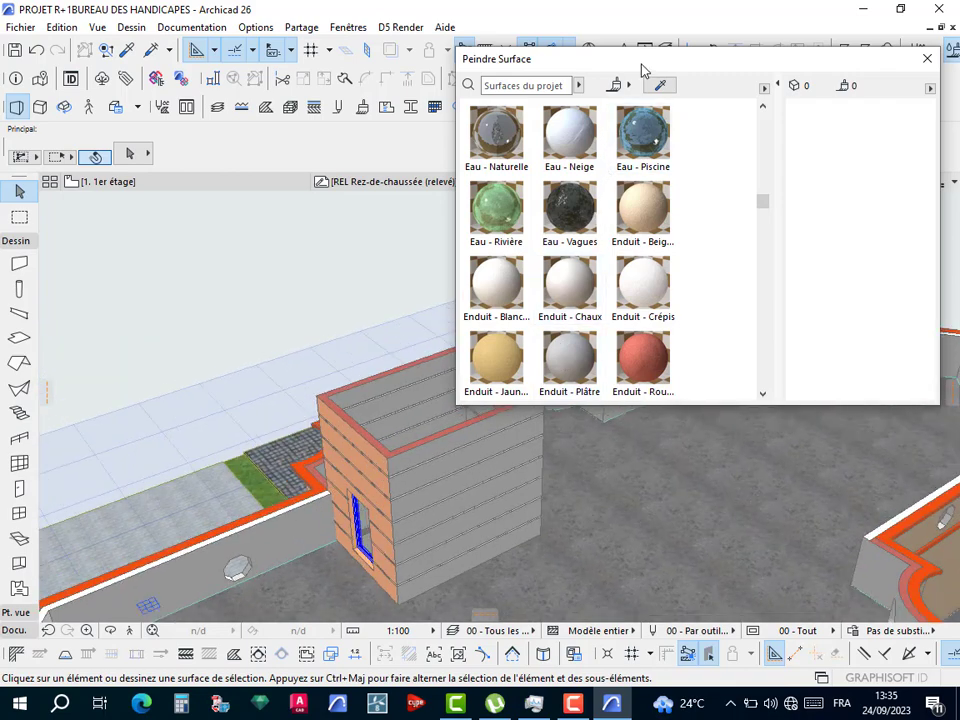
left_click(620, 86)
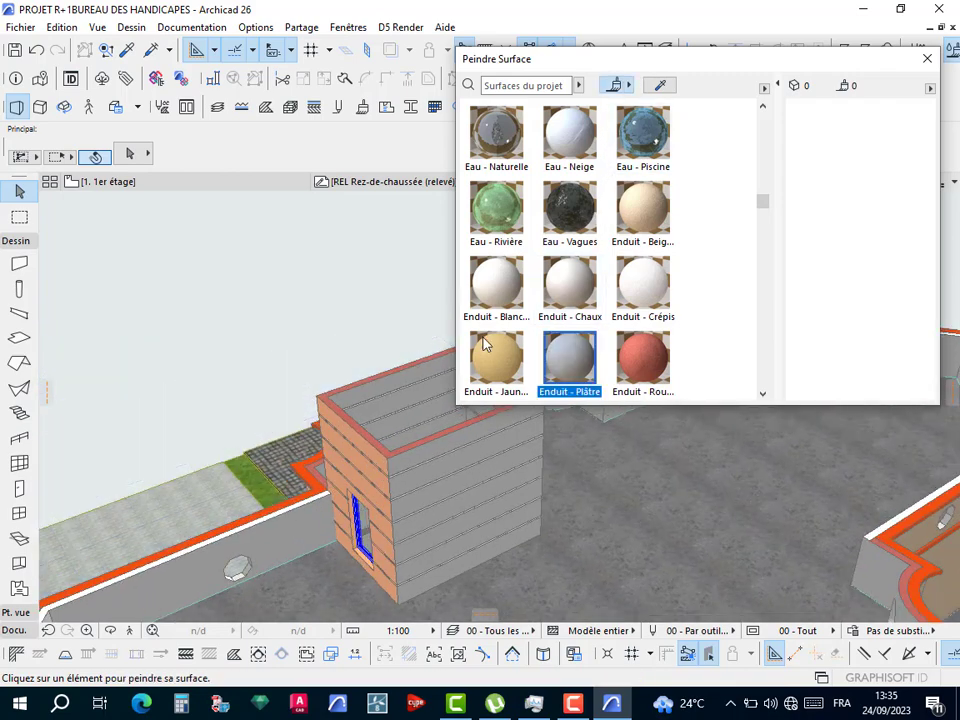
left_click(365, 470)
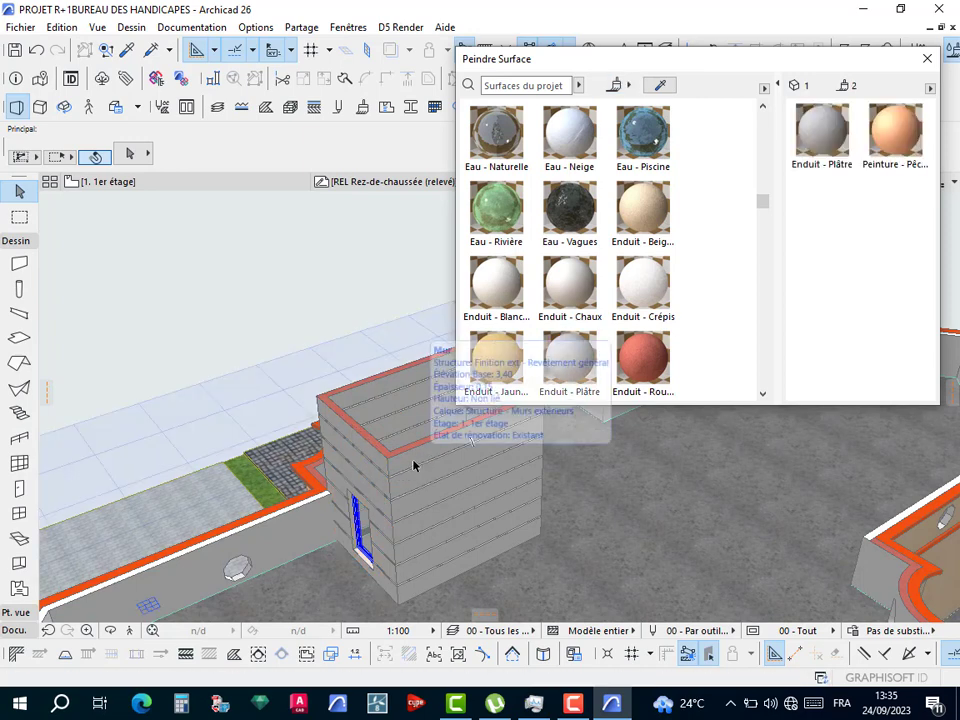
Select the stair enclosure's four walls and turn off the log wall option (Utiliser mur en rondins) in their log details.
left_click(385, 461)
left_click(369, 390, "shift")
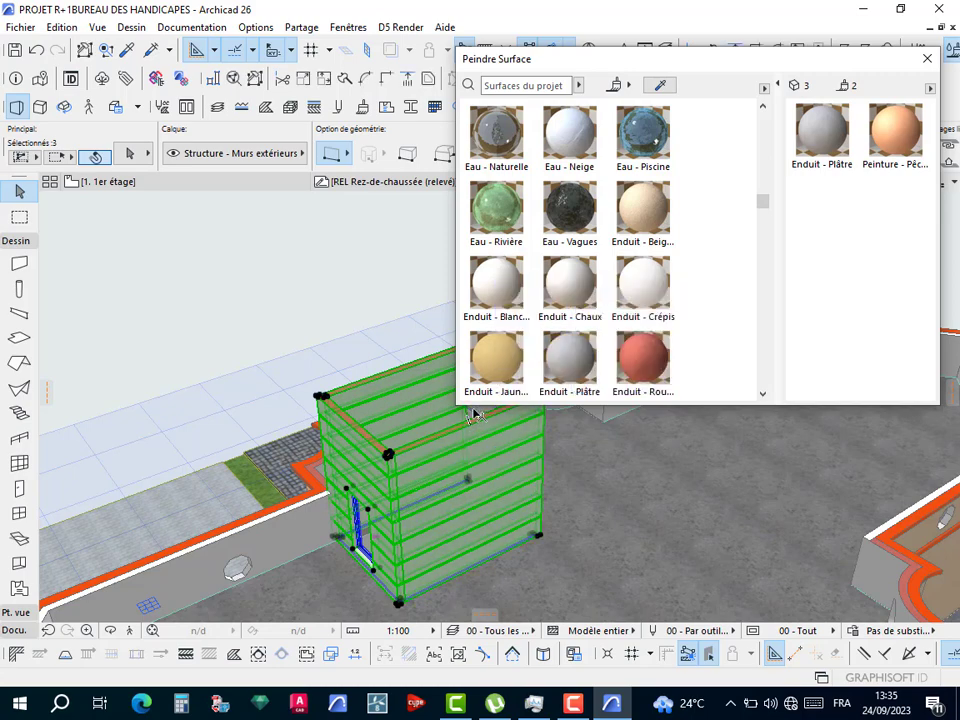
middle_click_drag(460, 478, 467, 446, "shift")
left_click(472, 441, "shift")
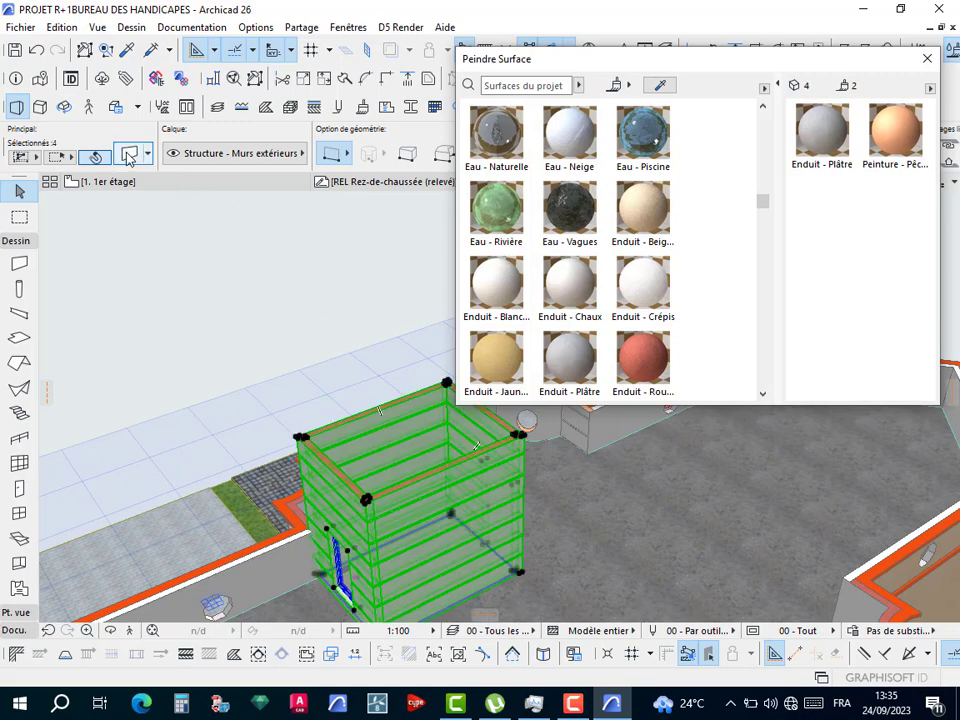
key("ctrl+t")
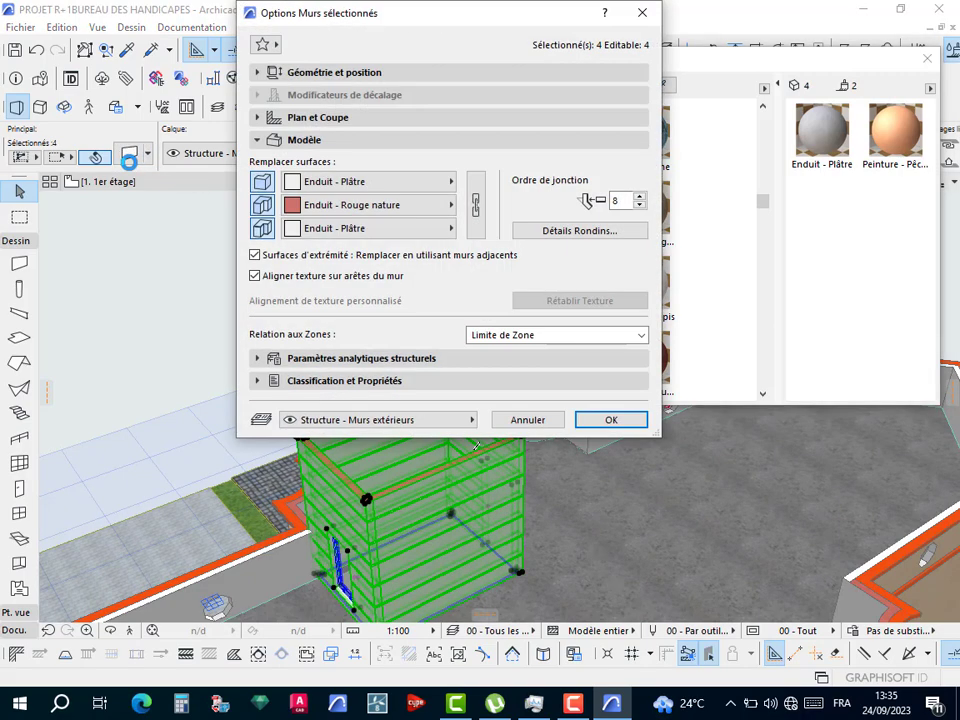
left_click(568, 231)
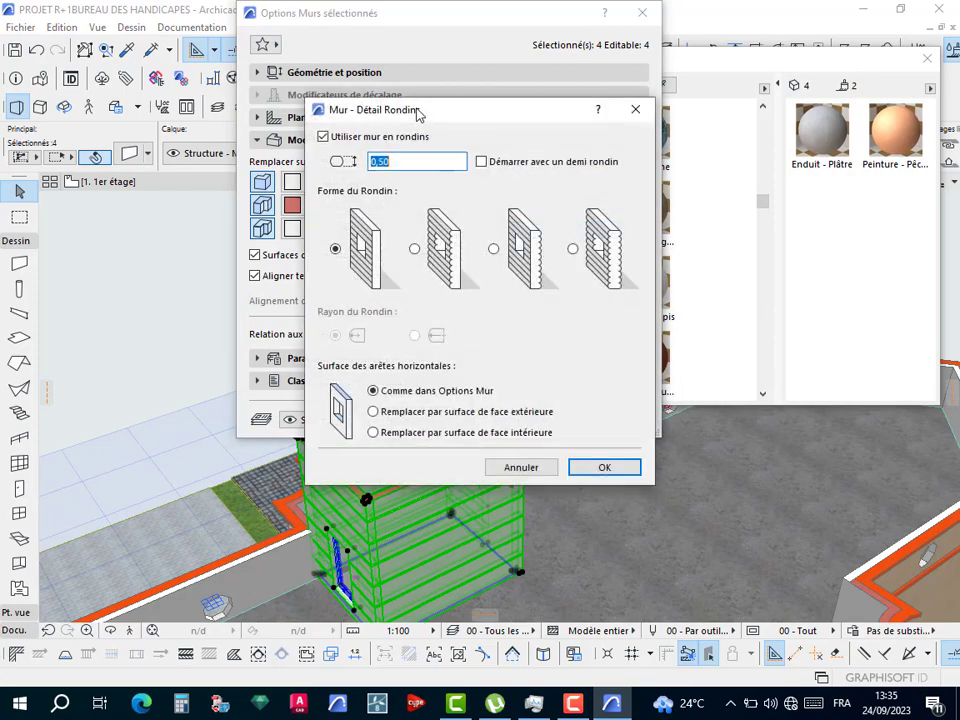
left_click(335, 136)
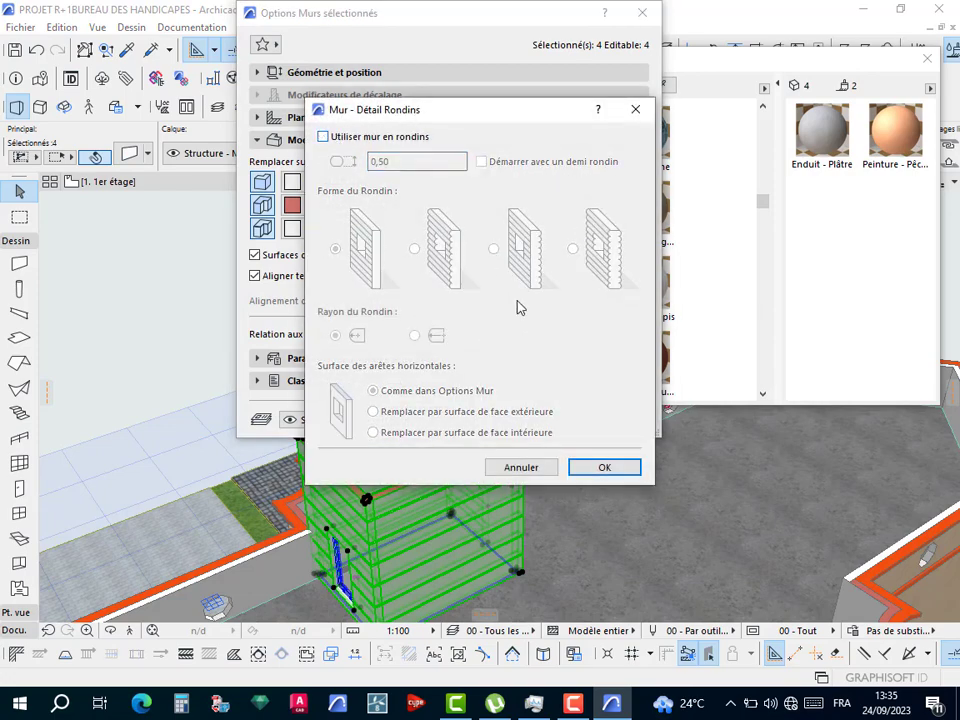
left_click(600, 468)
left_click(609, 419)
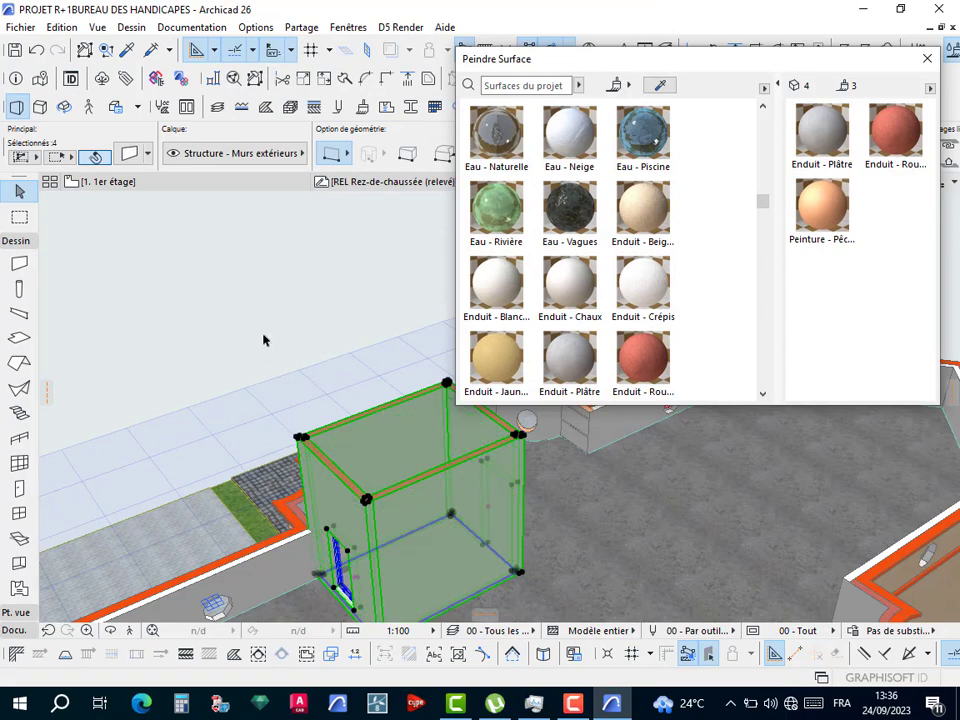
left_click(301, 383)
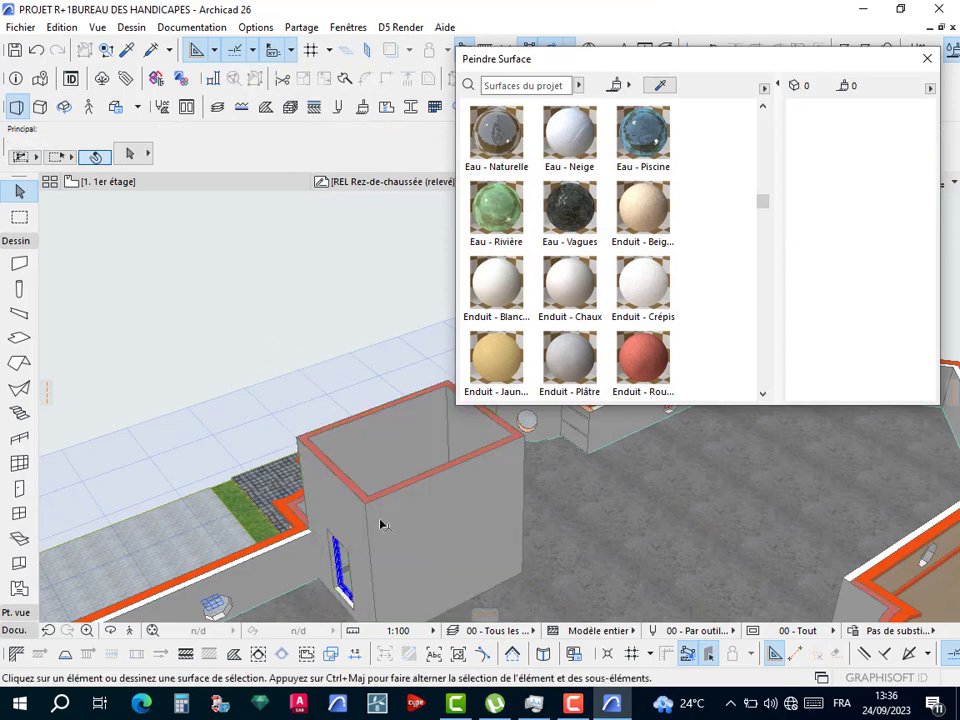
Draw a rectangular slab over the stair enclosure between opposite wall corners, about 3,14 by 2,23.
scroll(382, 519, "up", 3)
scroll(371, 497, "down", 5)
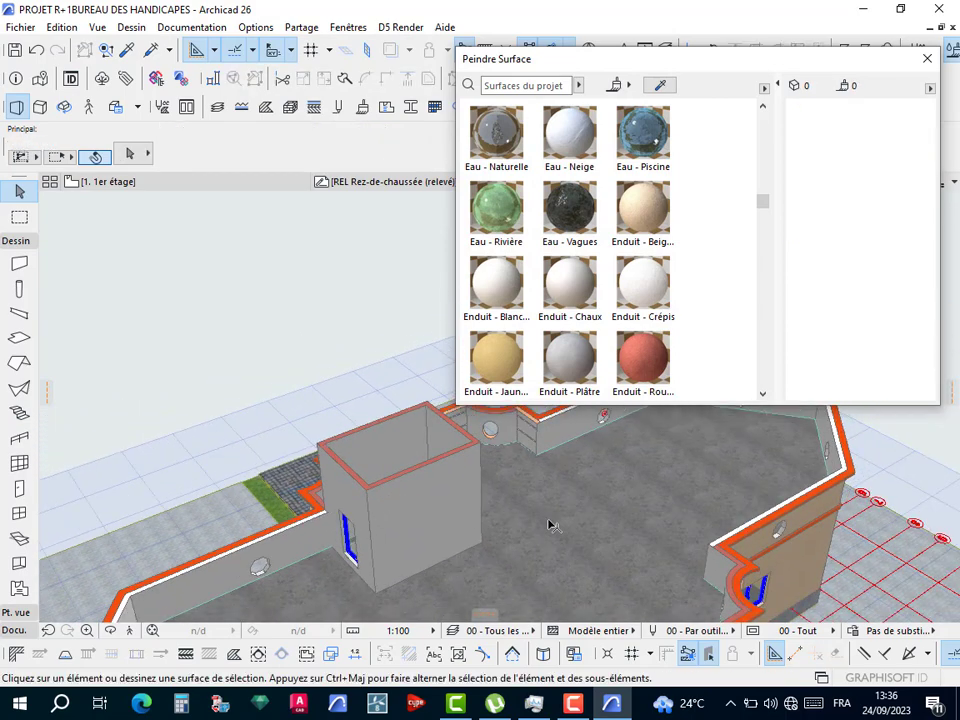
scroll(548, 525, "down", 5)
middle_click_drag(548, 525, 266, 422, "shift")
middle_click_drag(182, 515, 369, 300, "shift")
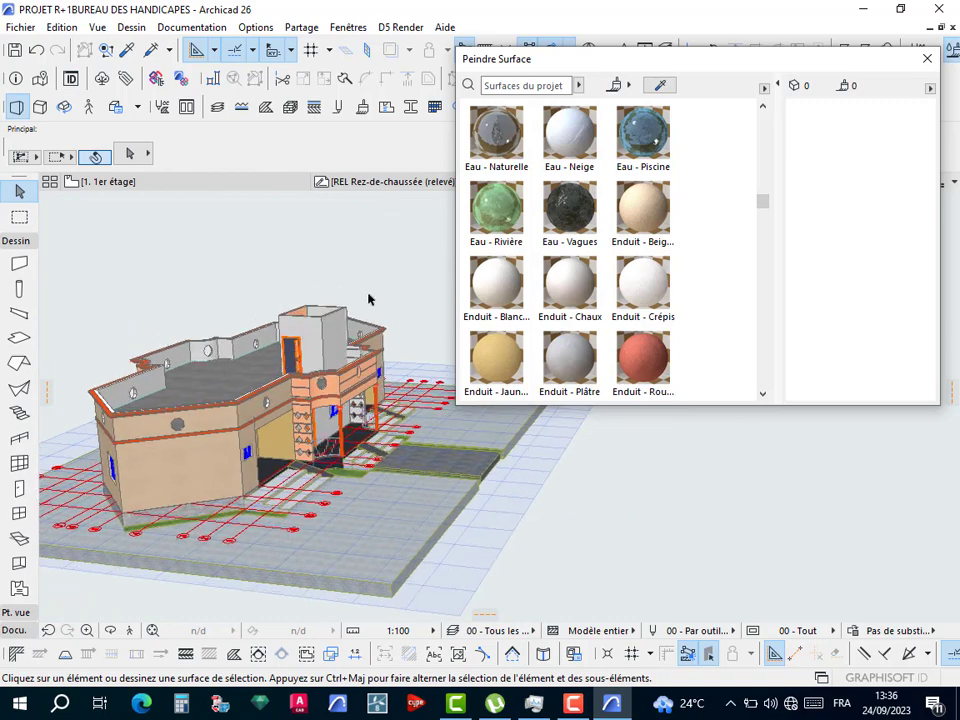
scroll(343, 311, "up", 5)
scroll(294, 340, "up", 2)
middle_click_drag(347, 437, 358, 375, "shift")
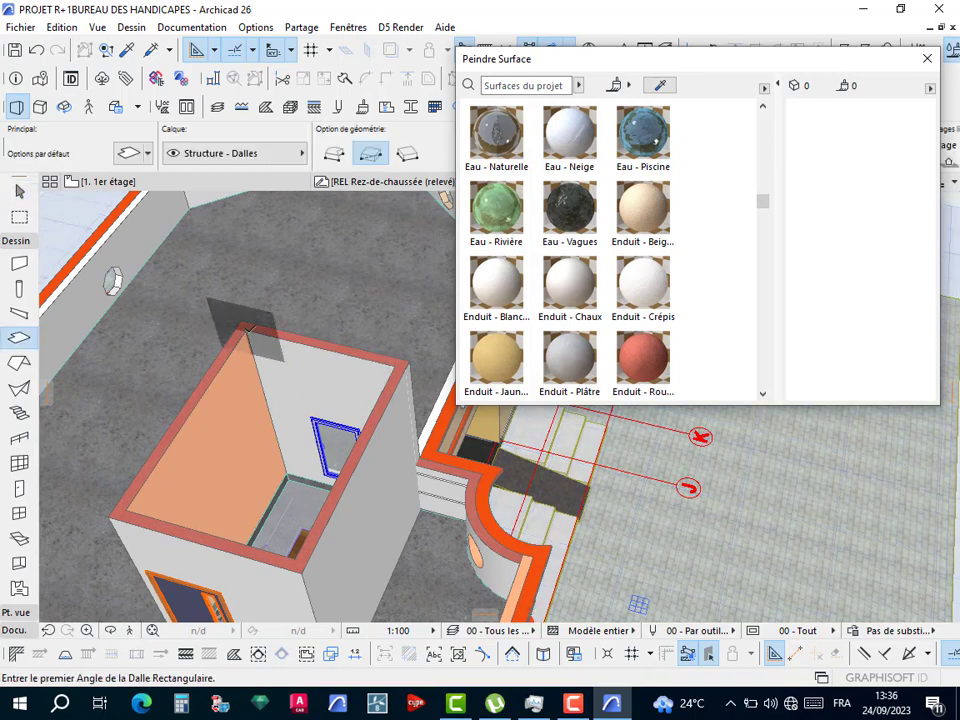
left_click(249, 329)
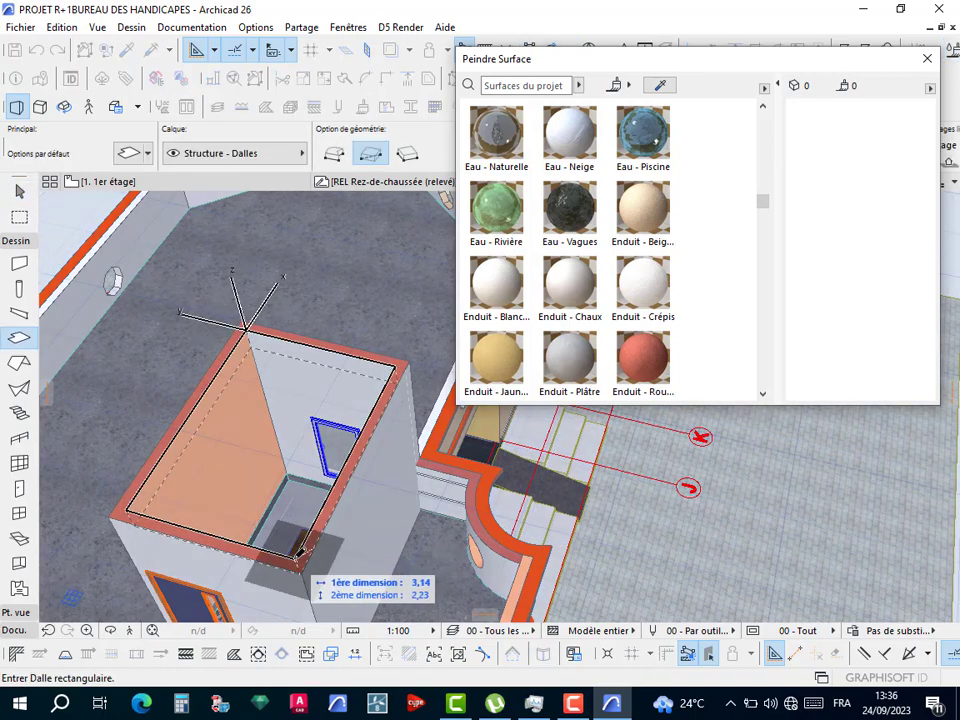
left_click(300, 547)
key("Escape")
Offset all edges of the enclosure's roof slab outward by 0,25 and close the surface painter.
left_click(337, 482)
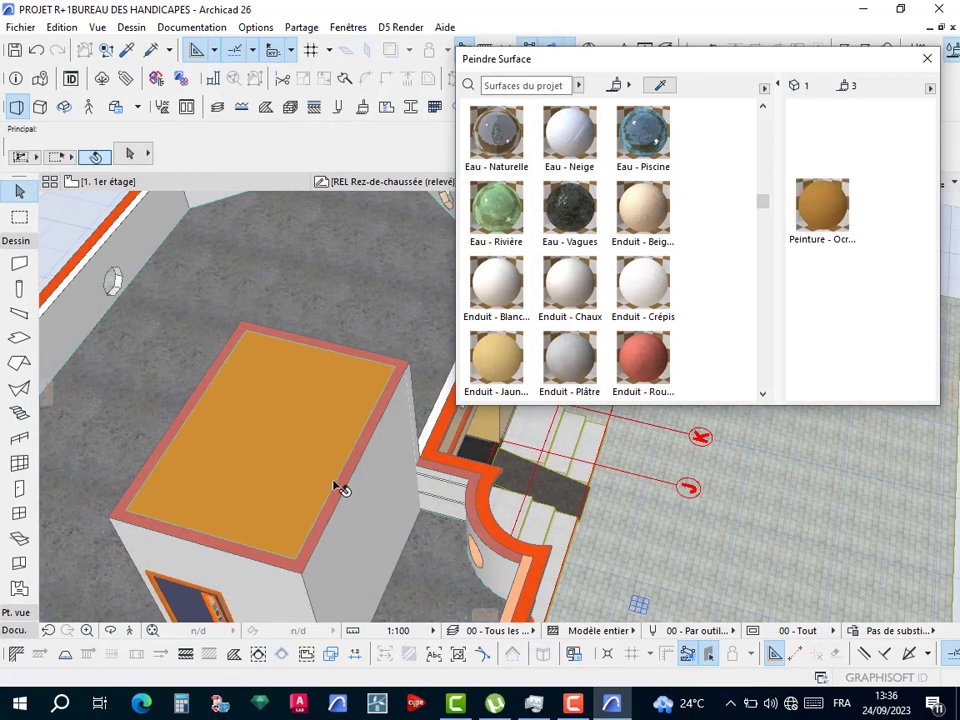
left_click(339, 478)
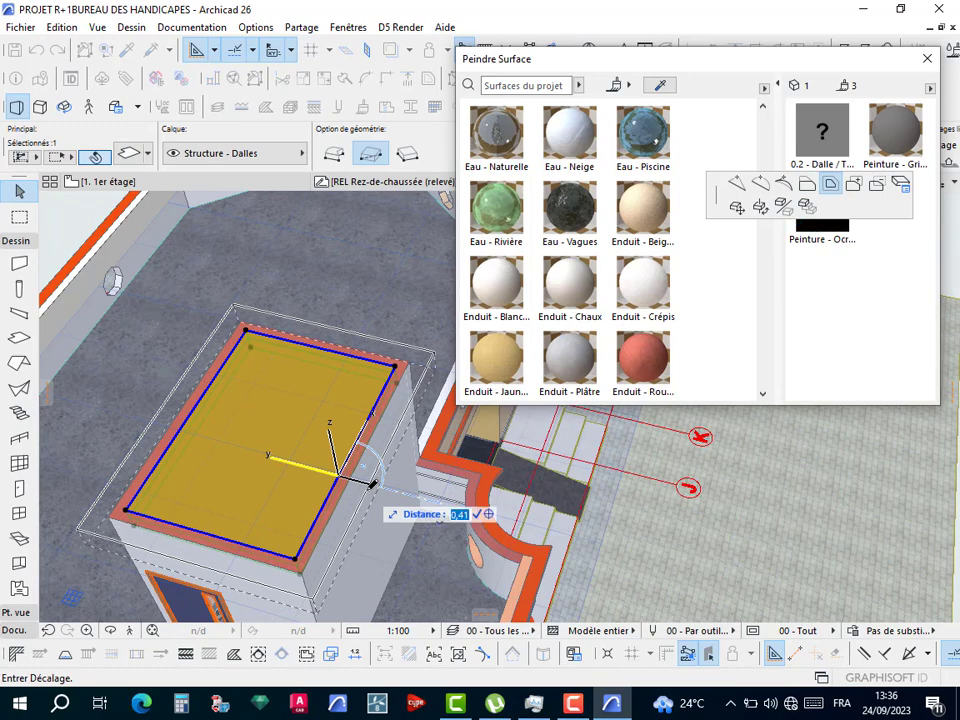
type(",25")
key("Return")
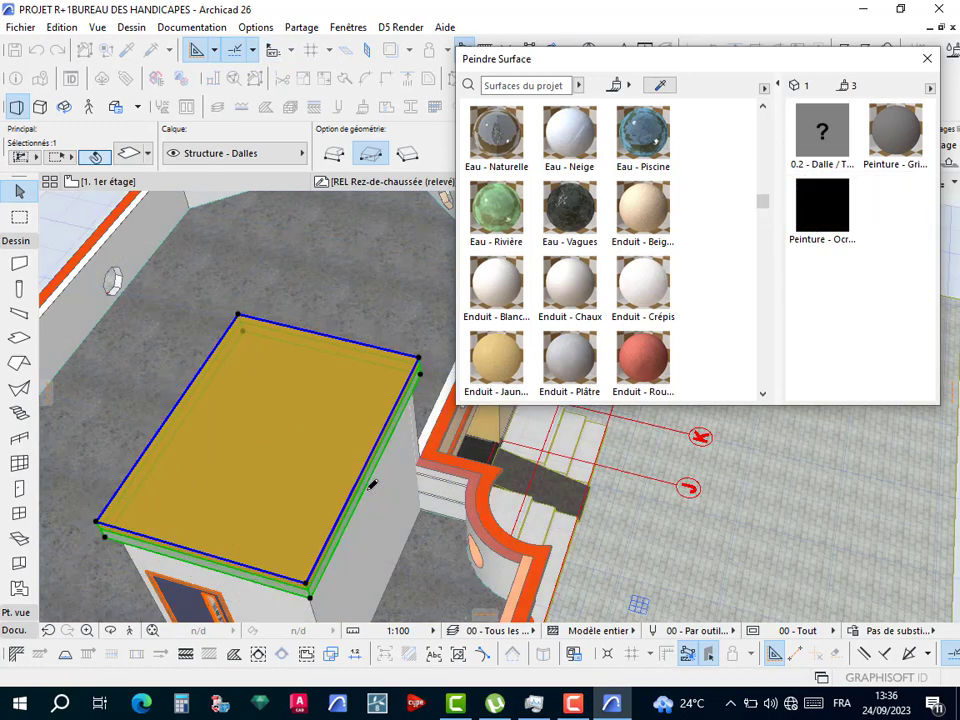
scroll(378, 476, "down", 2)
mouse_move(378, 476)
middle_mouse_down("shift")
mouse_move(274, 410)
mouse_move(298, 484)
mouse_move(261, 476)
middle_mouse_up("shift")
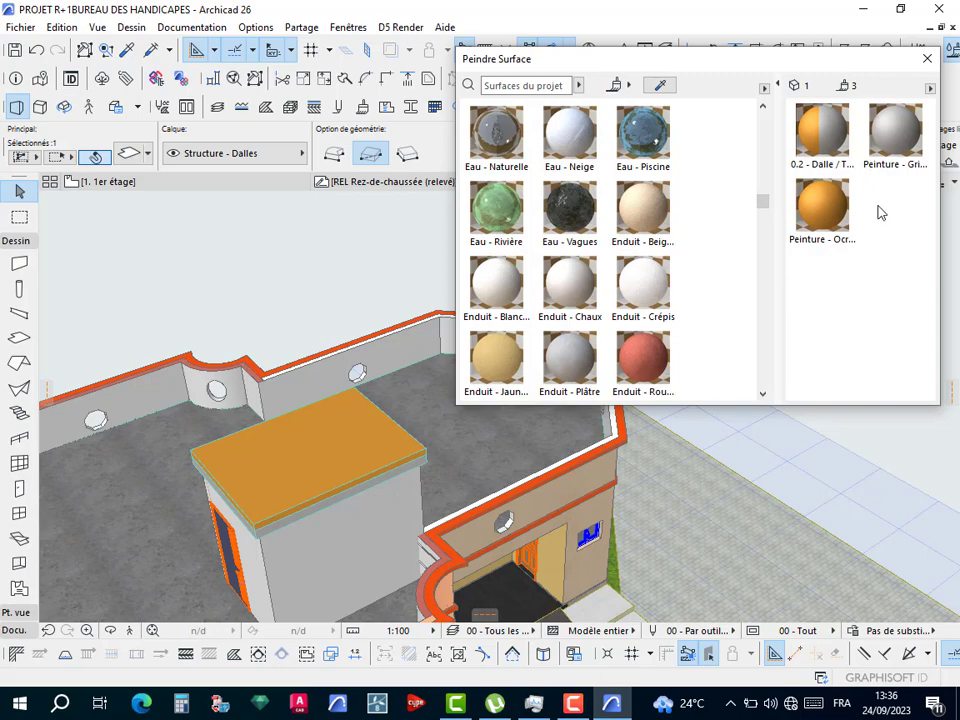
left_click(927, 61)
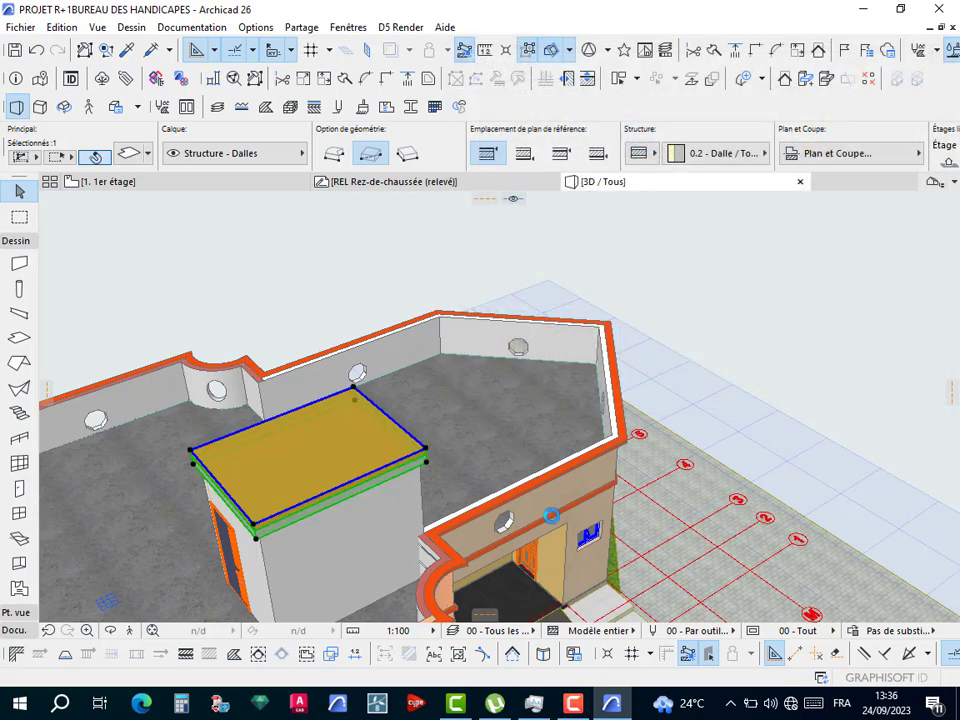
key("Escape")
Select the enclosure's door and set its sill height above storey 1 to 0,08.
middle_click_drag(439, 510, 408, 360, "shift")
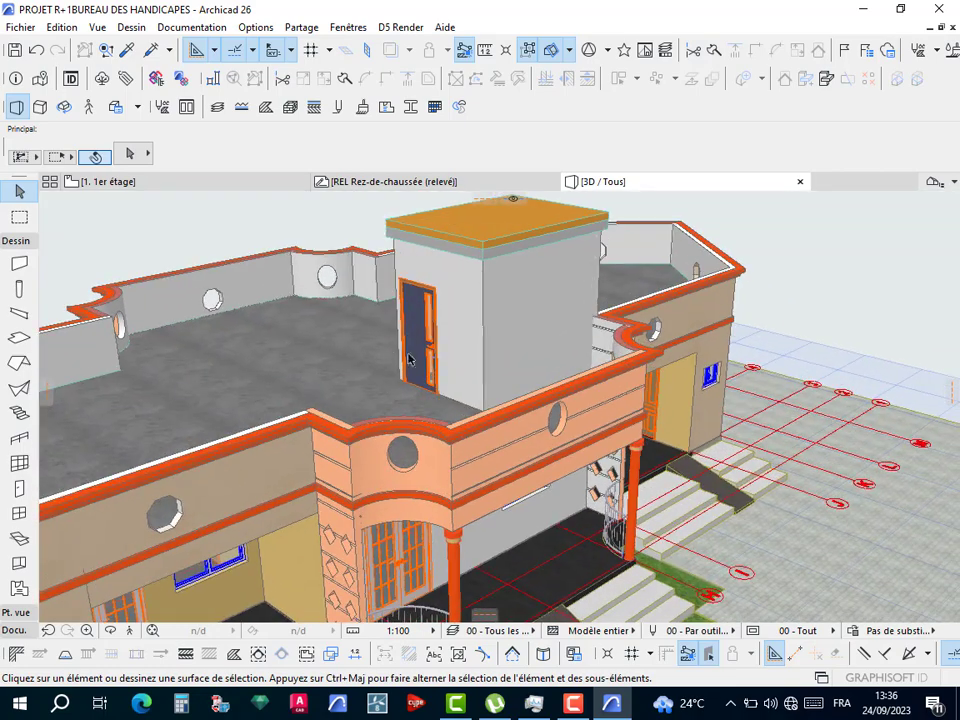
left_click(428, 368)
scroll(432, 390, "up", 5)
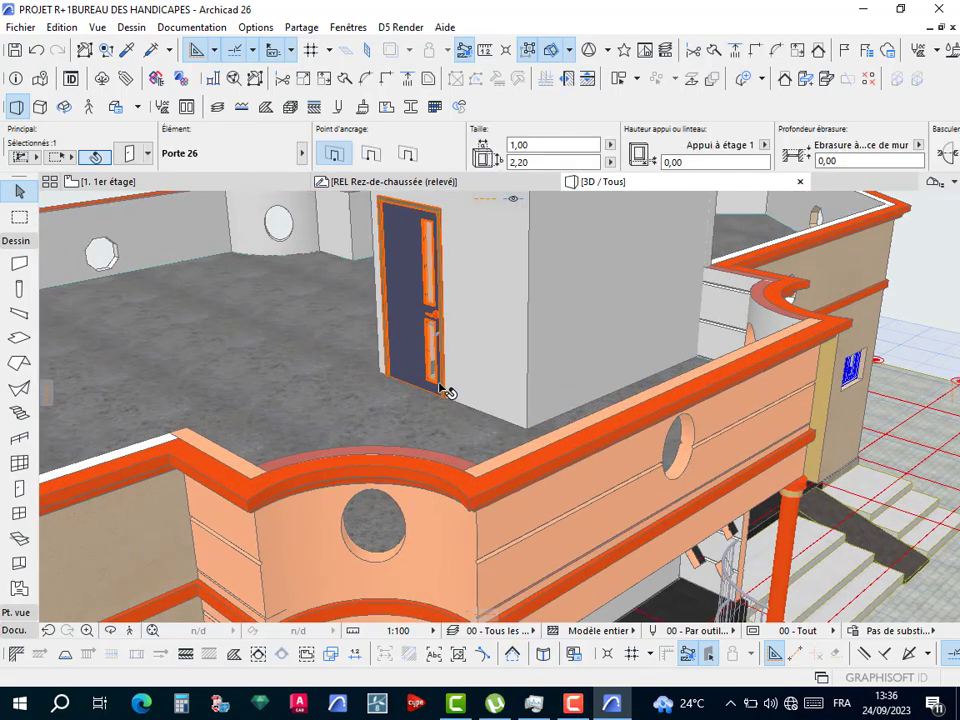
scroll(440, 390, "up", 10)
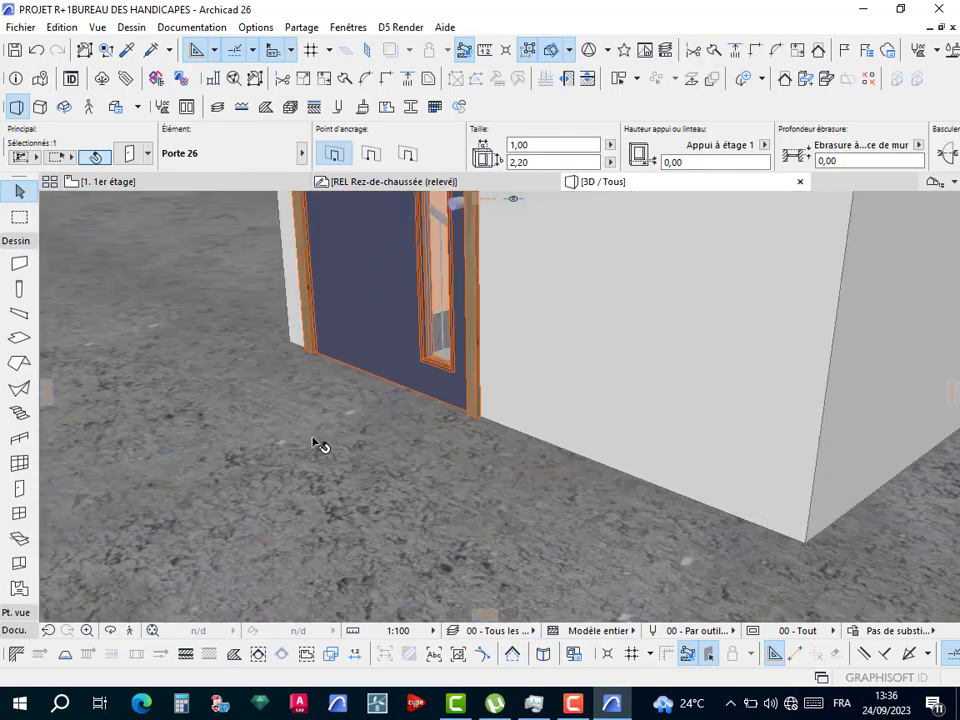
scroll(333, 440, "down", 10)
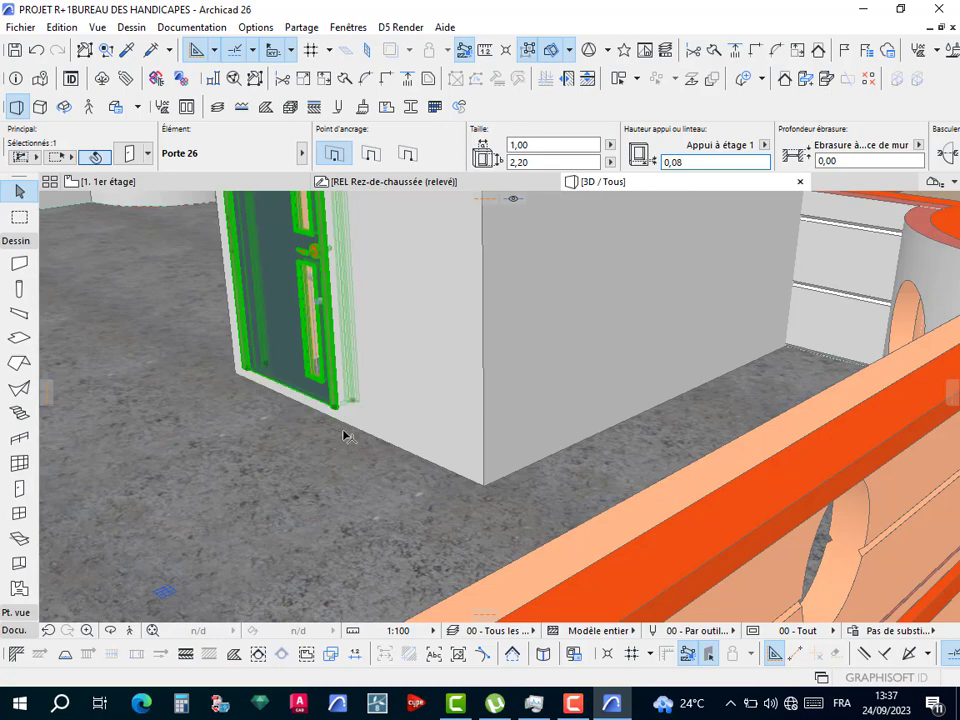
scroll(343, 436, "down", 10)
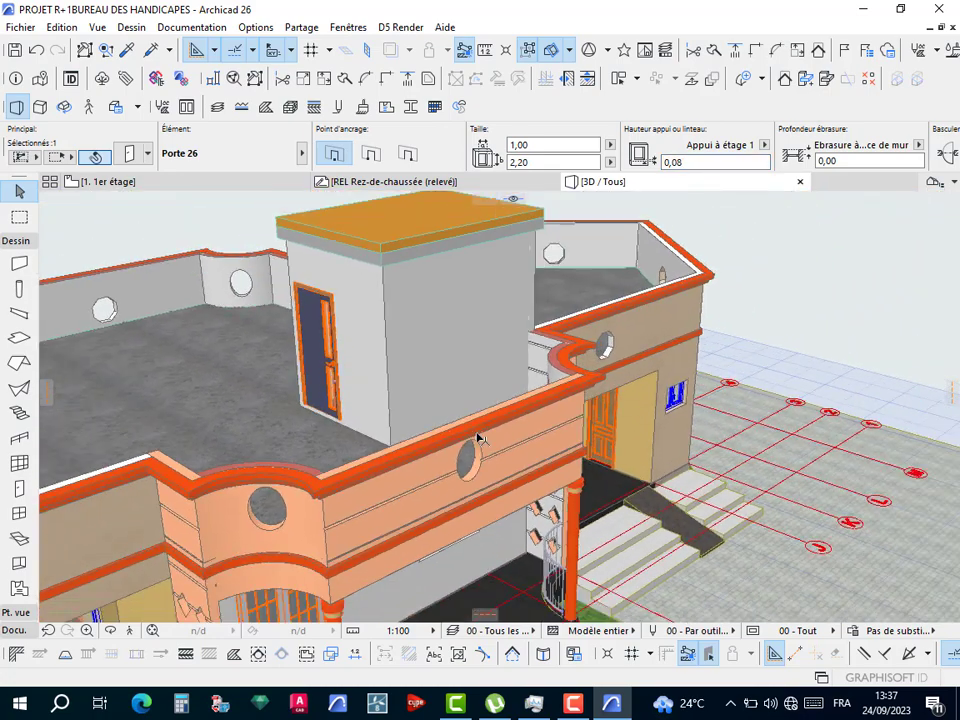
Examine the roofed stair enclosure against the building's front facade from several angles.
scroll(478, 440, "down", 5)
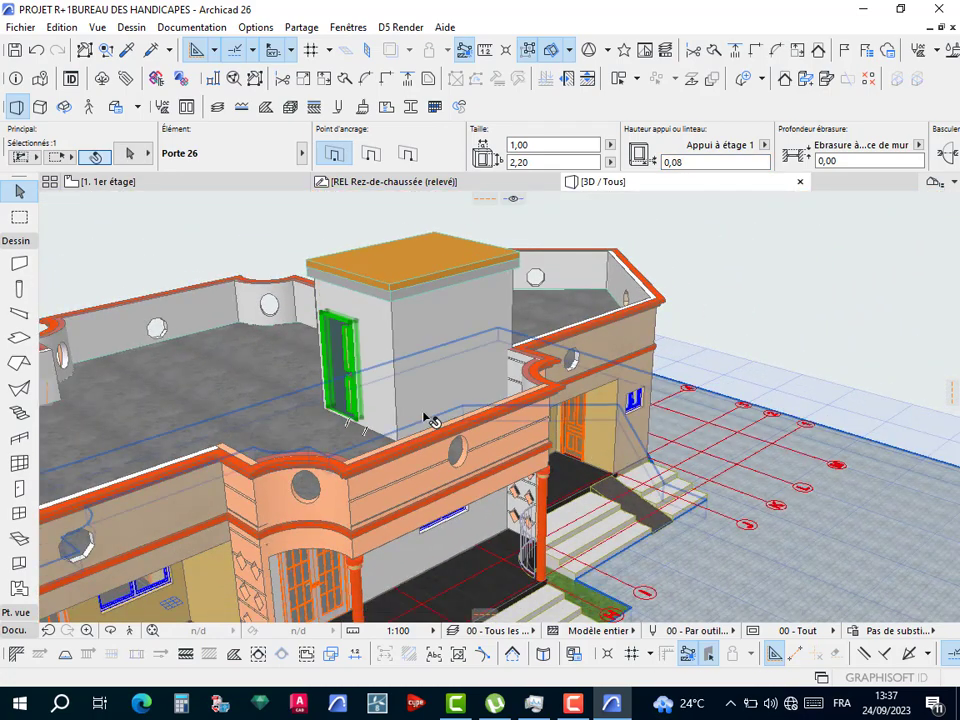
middle_click_drag(424, 416, 382, 453, "shift")
scroll(462, 460, "down", 3)
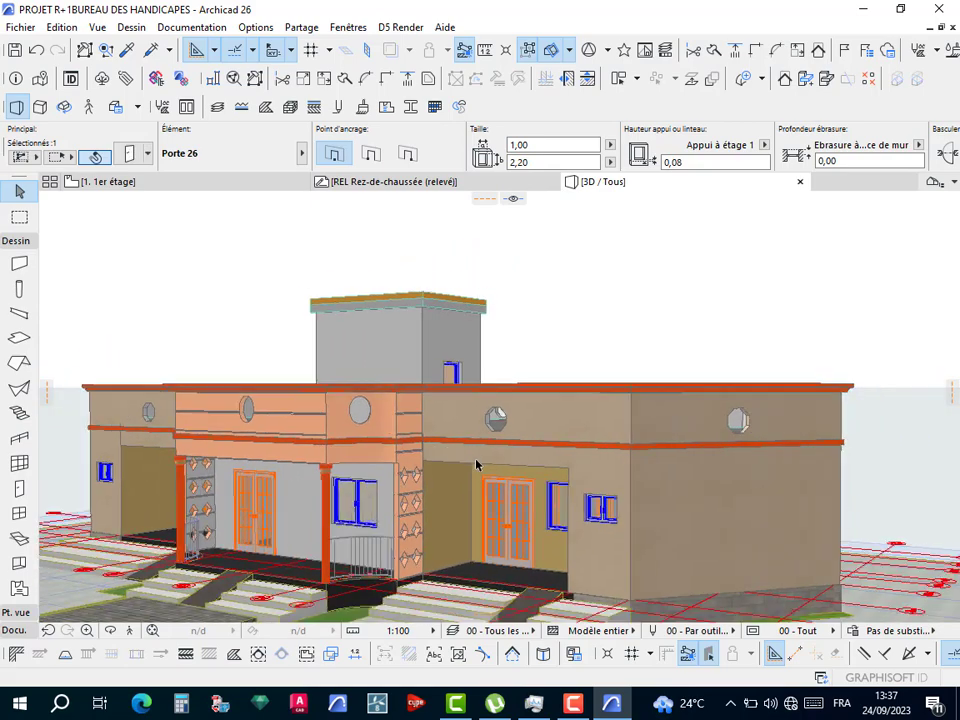
left_click(542, 349)
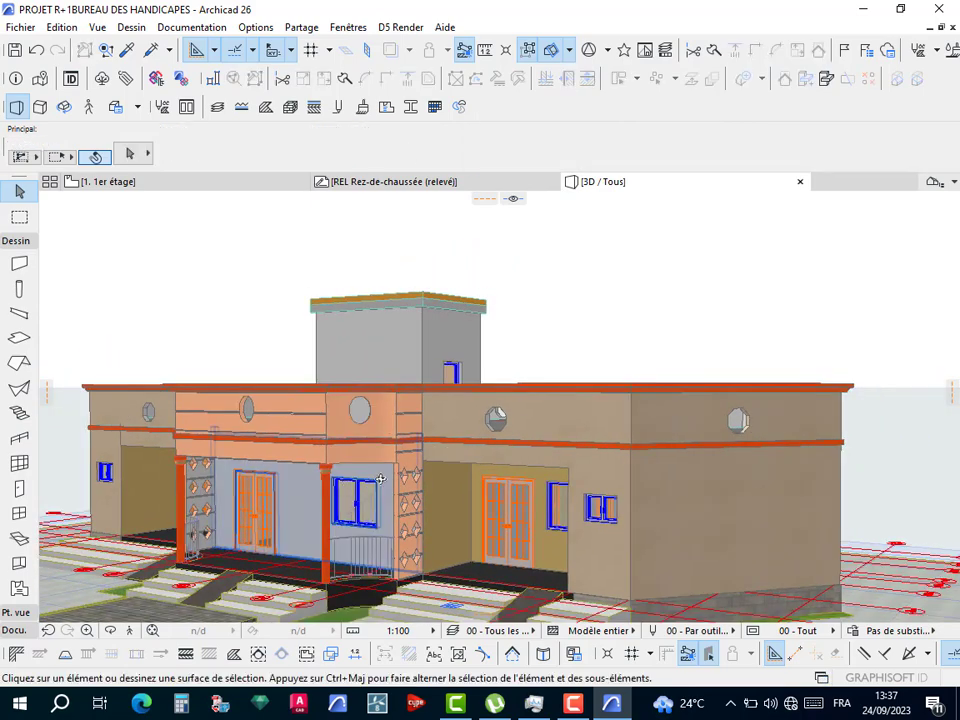
middle_click_drag(378, 476, 375, 513, "shift")
middle_click_drag(420, 382, 418, 343, "shift")
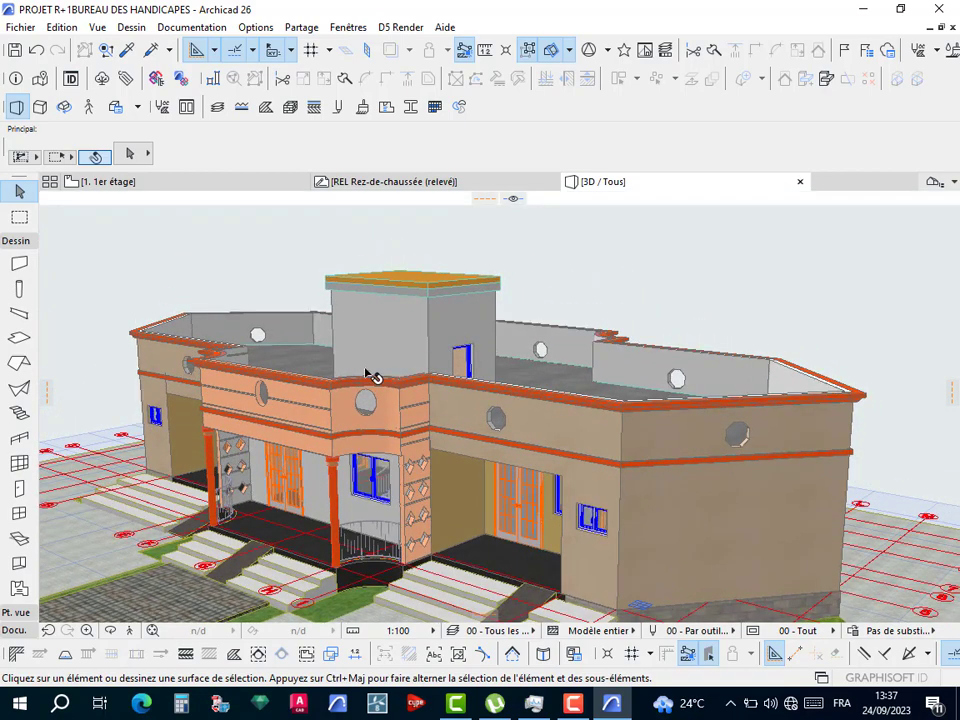
middle_click_drag(373, 377, 449, 377, "shift")
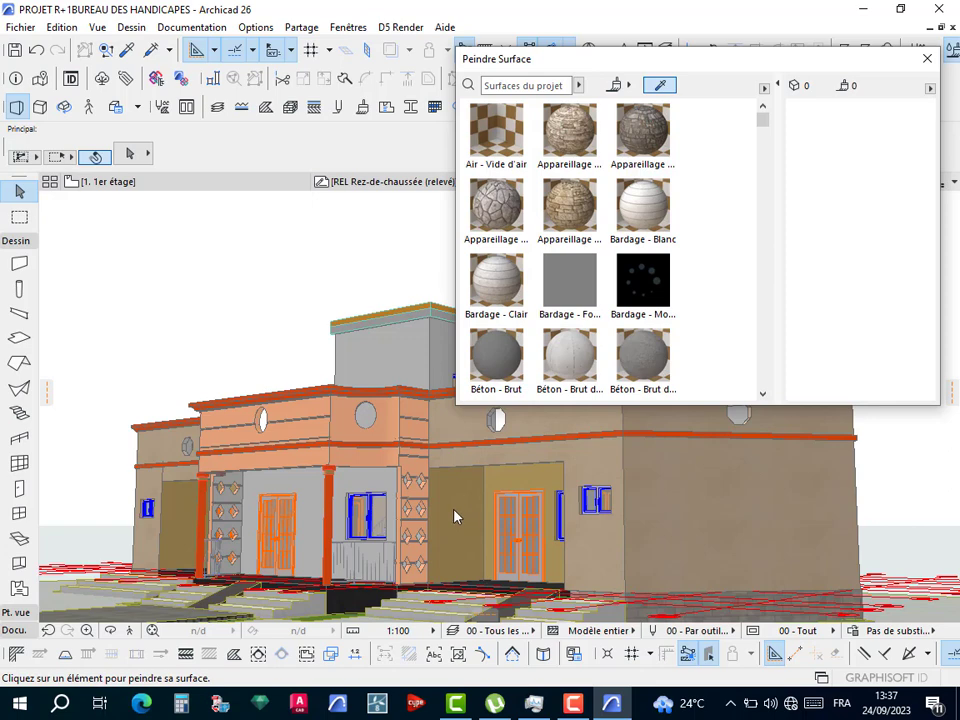
Sample Enduit - Jaune nature from the ground-floor entrance recess wall and paint the enclosure's front wall with it.
left_click(453, 510)
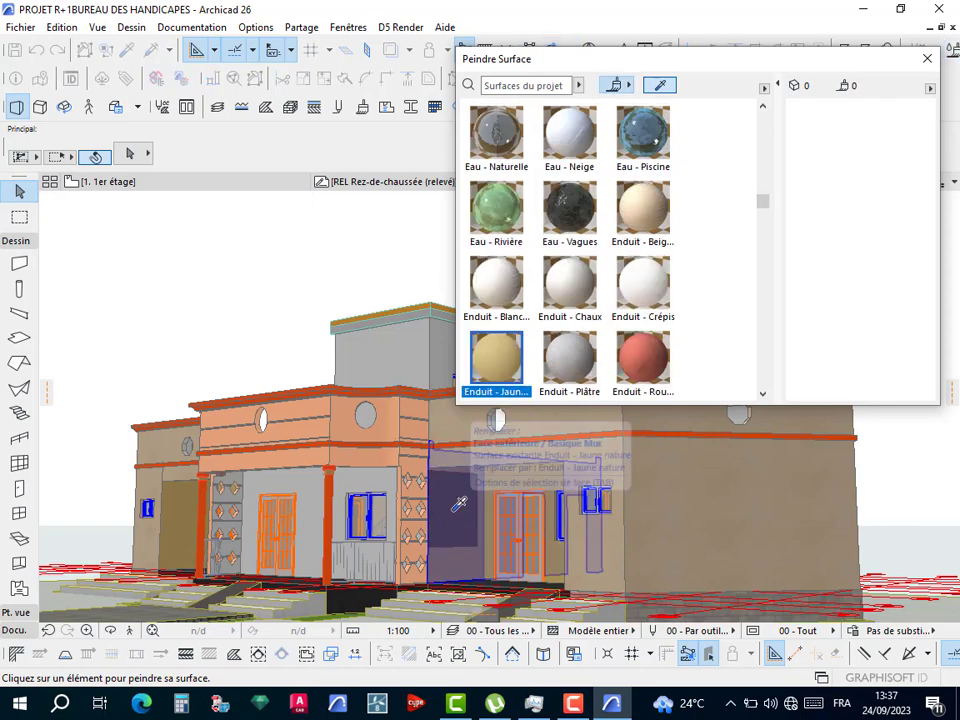
left_click(614, 85)
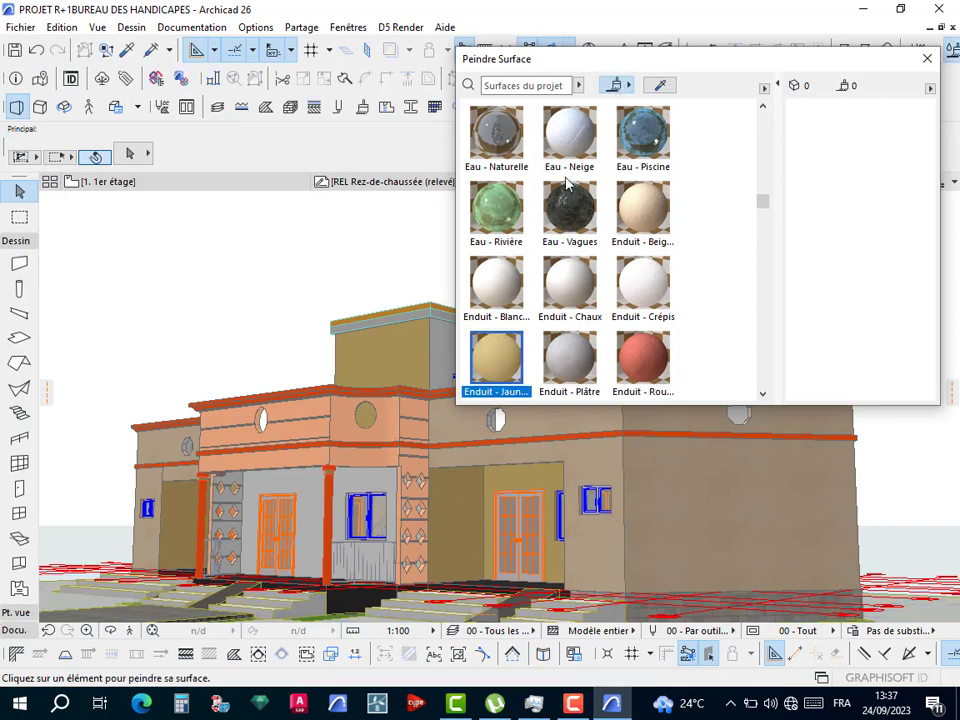
left_click(444, 360)
key("Escape")
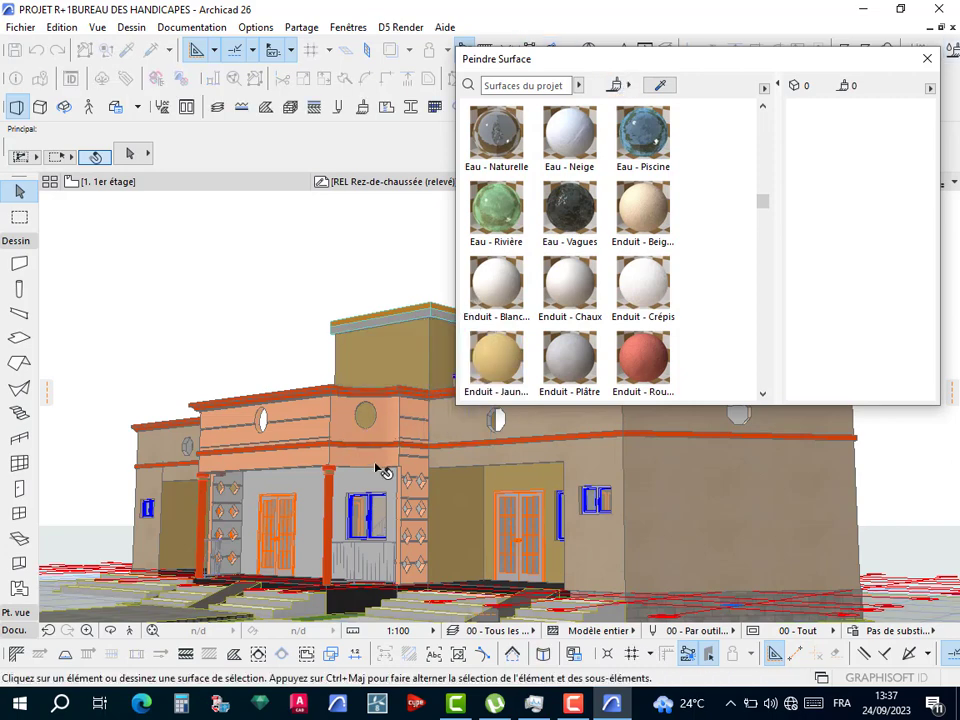
Reapply Enduit - Jaune nature to the enclosure's front wall and paint the door wall with it.
middle_click_drag(378, 470, 626, 506, "shift")
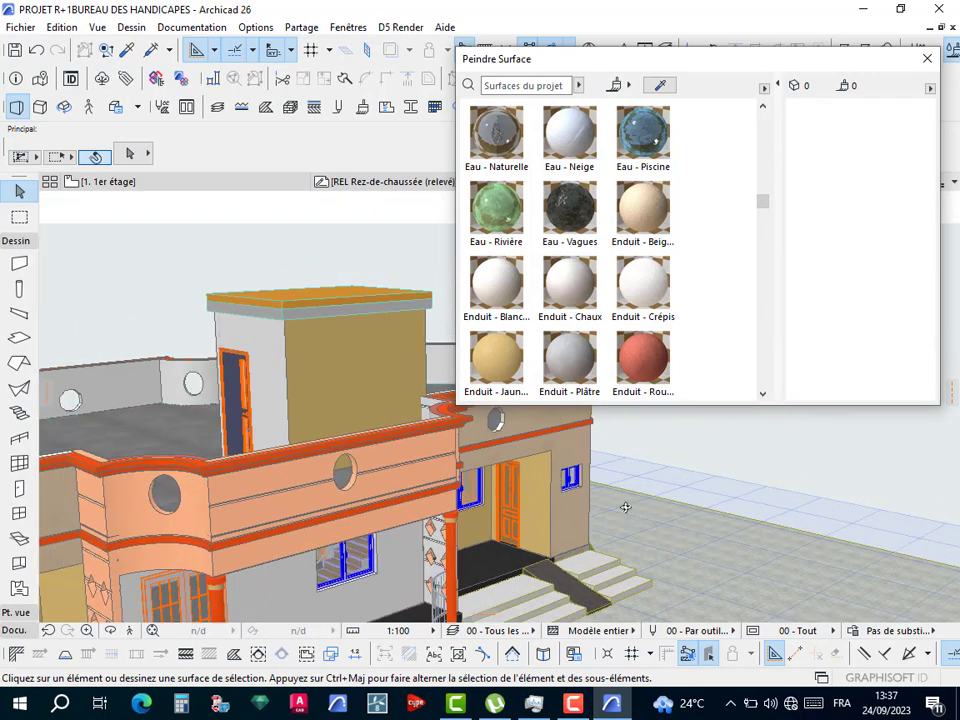
left_click(617, 87)
left_click(496, 358)
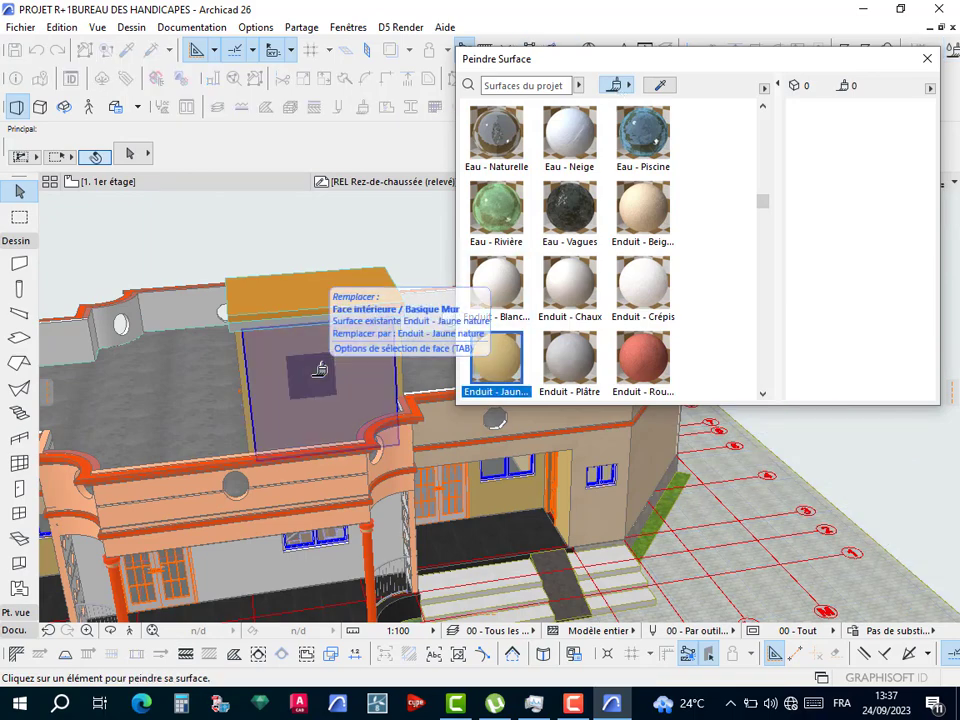
left_click(314, 381)
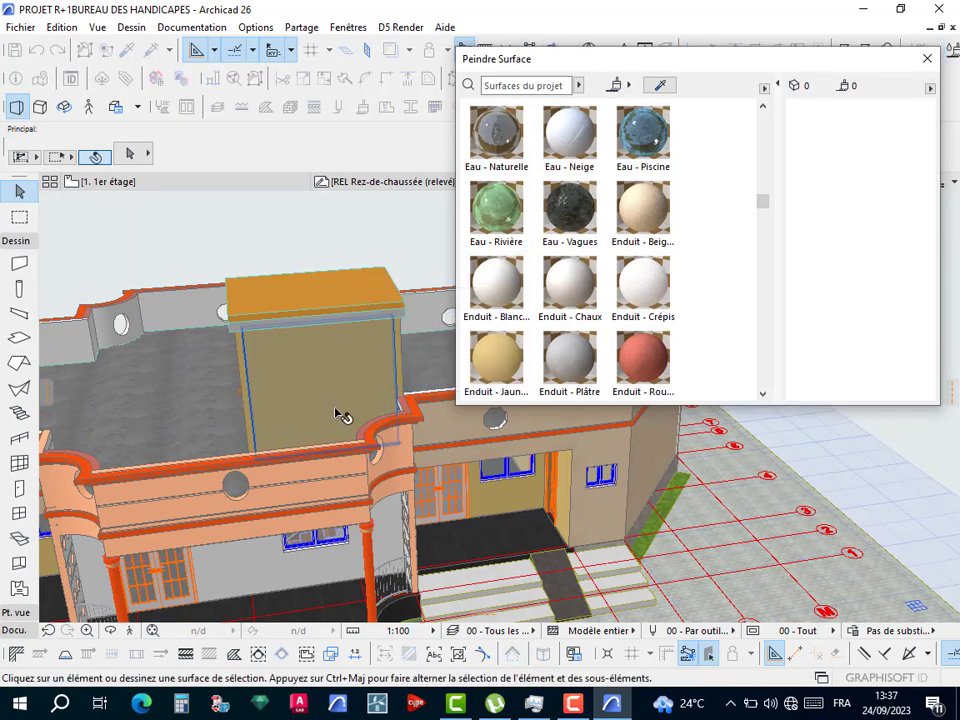
middle_click_drag(343, 414, 530, 404, "shift")
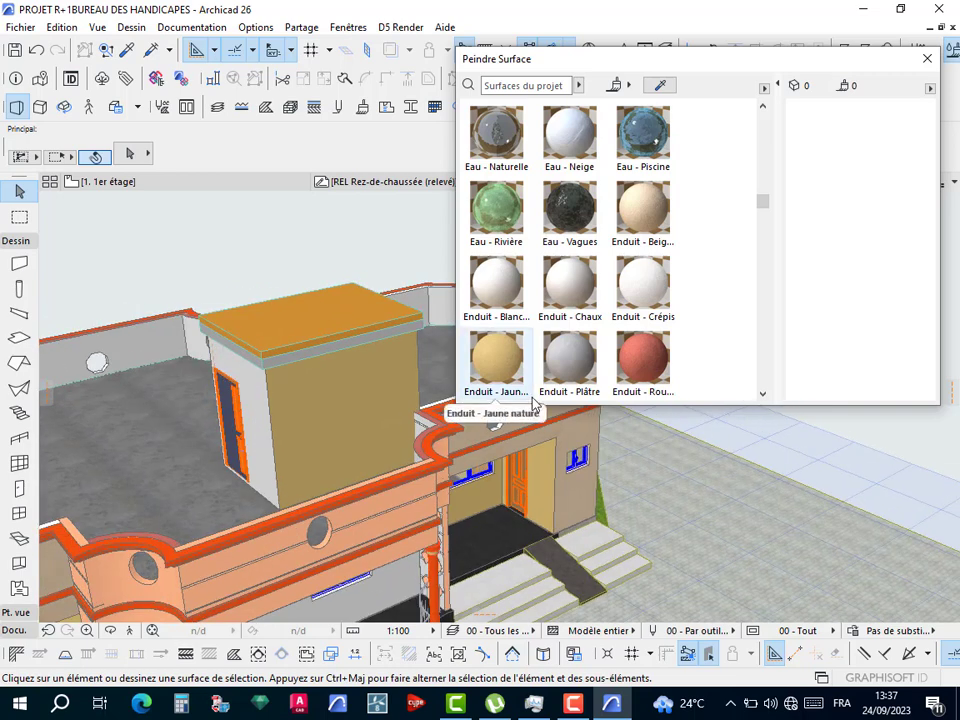
left_click(614, 85)
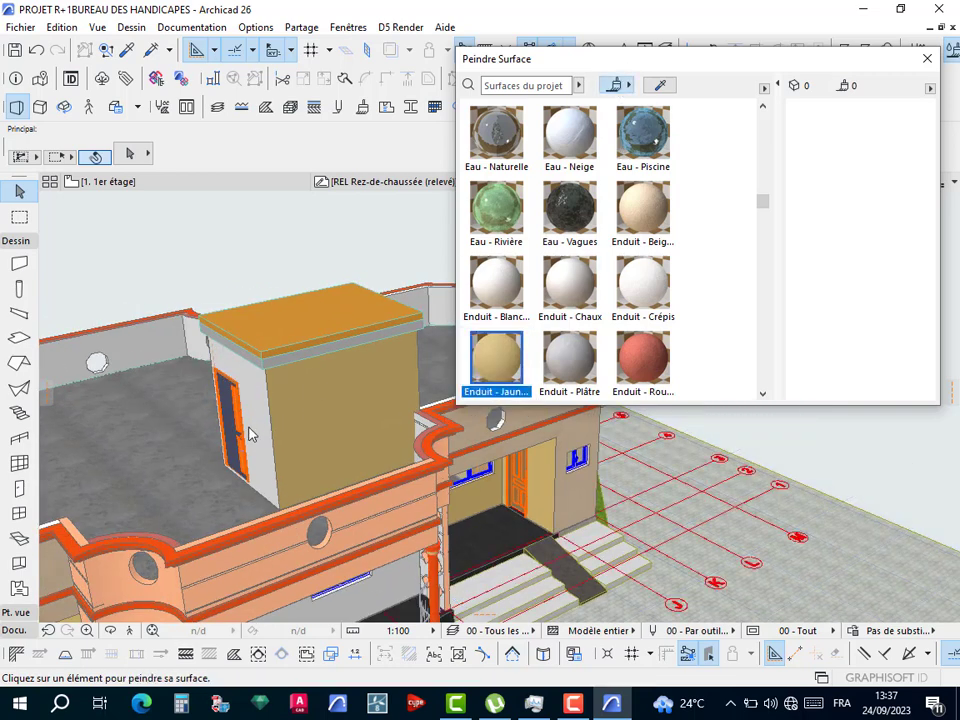
left_click(255, 430)
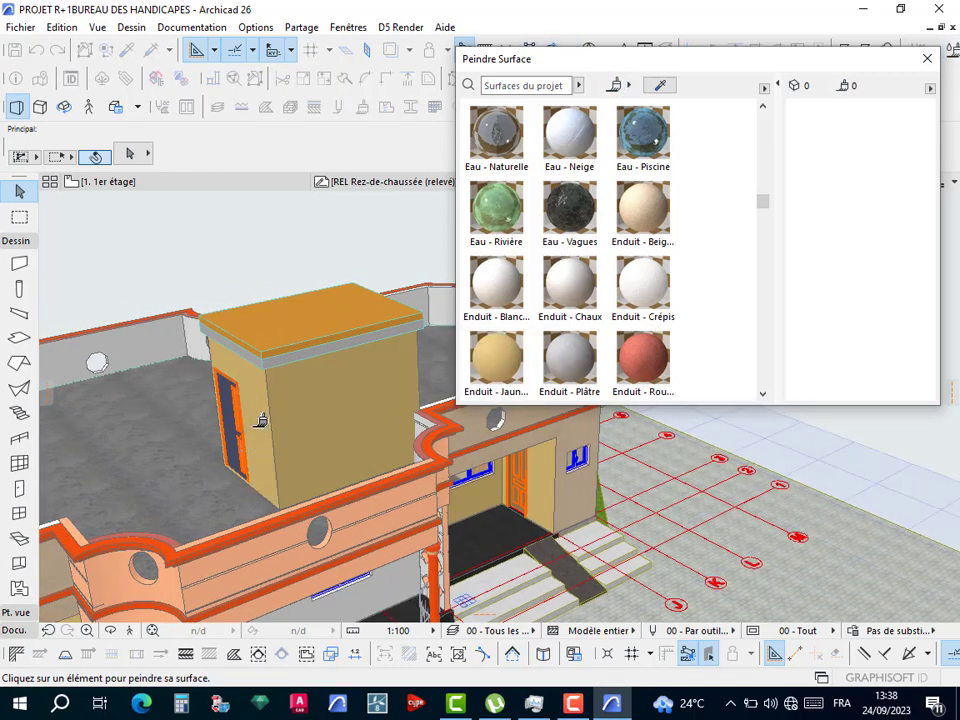
Select the stair enclosure's roof slab and enable surface overrides for its top, edge and bottom faces in the slab settings.
middle_click_drag(352, 455, 414, 283, "shift")
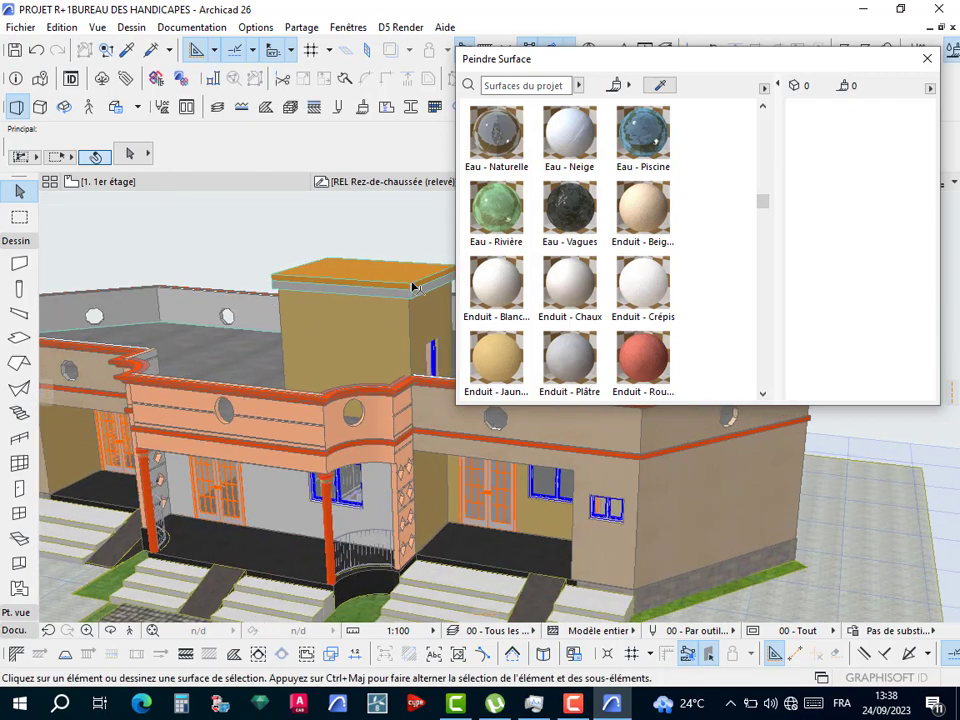
scroll(414, 288, "up", 3)
scroll(414, 290, "up", 3)
left_click(416, 298)
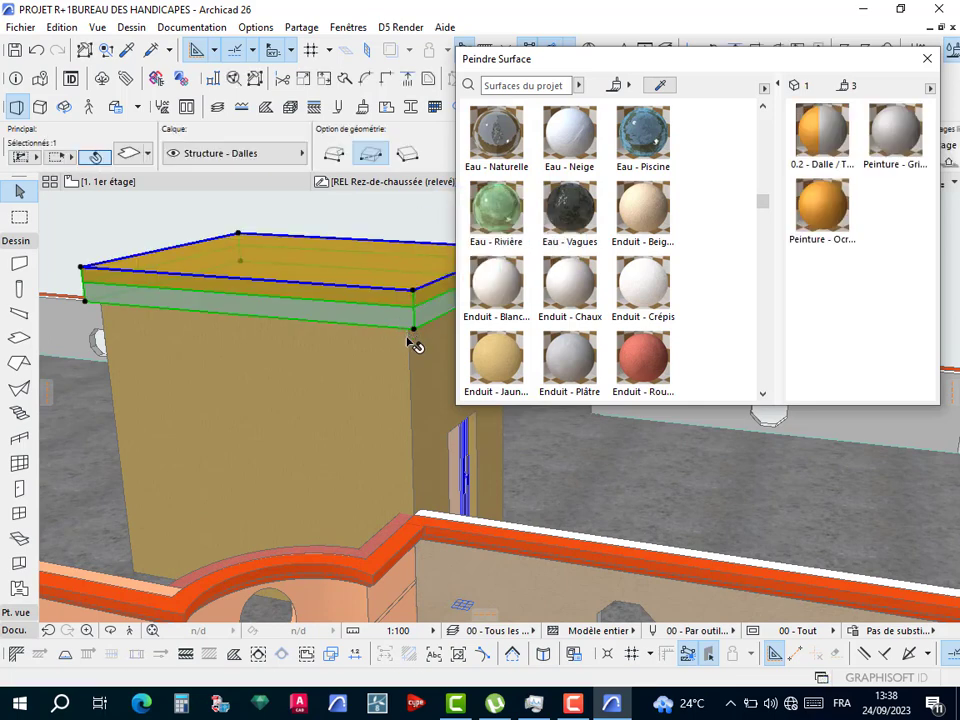
middle_click_drag(393, 323, 376, 295, "shift")
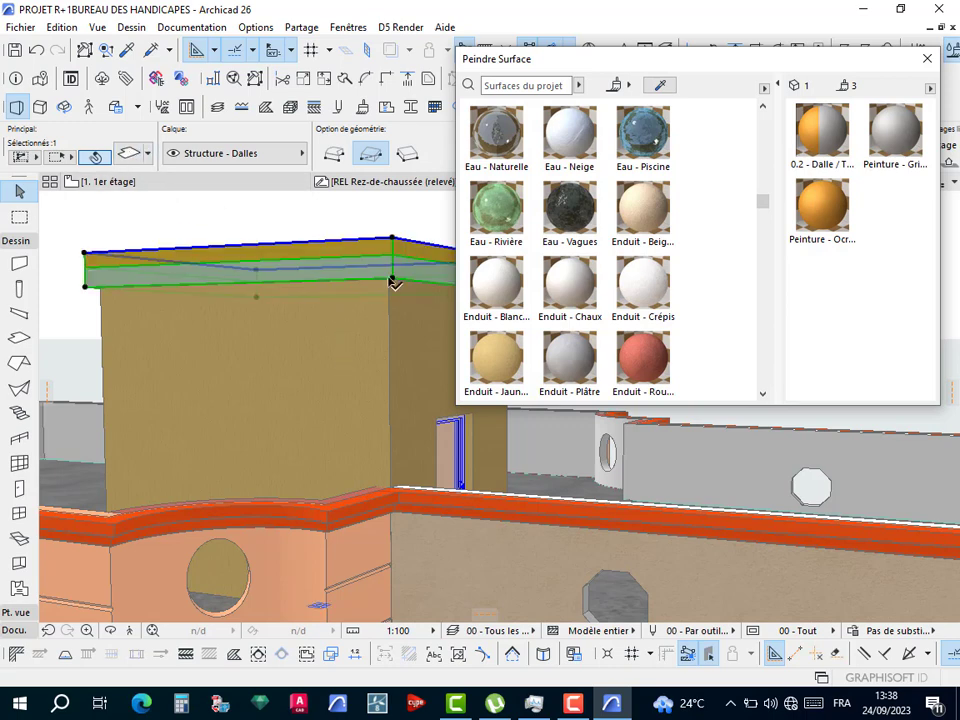
left_click(130, 155)
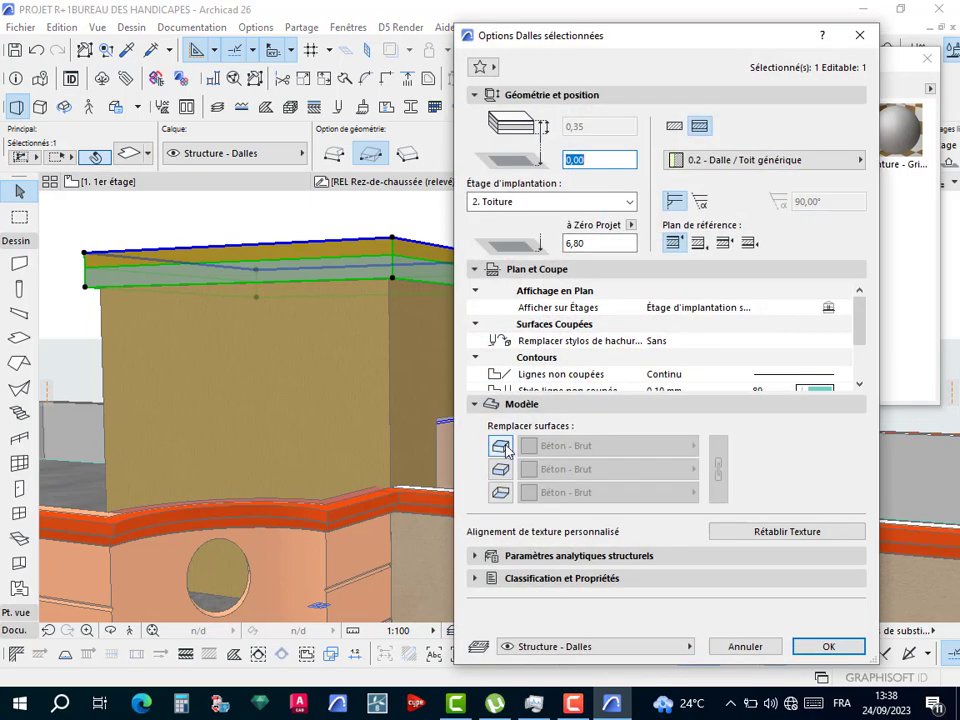
left_click(500, 446)
left_click(500, 469)
left_click(500, 492)
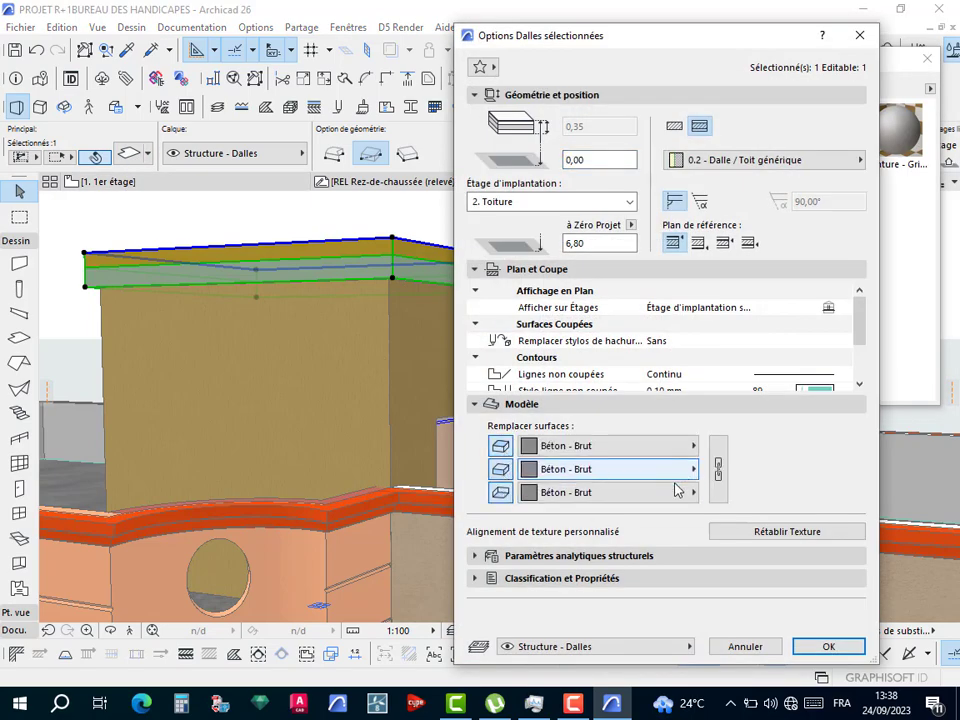
Set the roof slab's bottom surface override to Bois - Frêne olive.
left_click(671, 503)
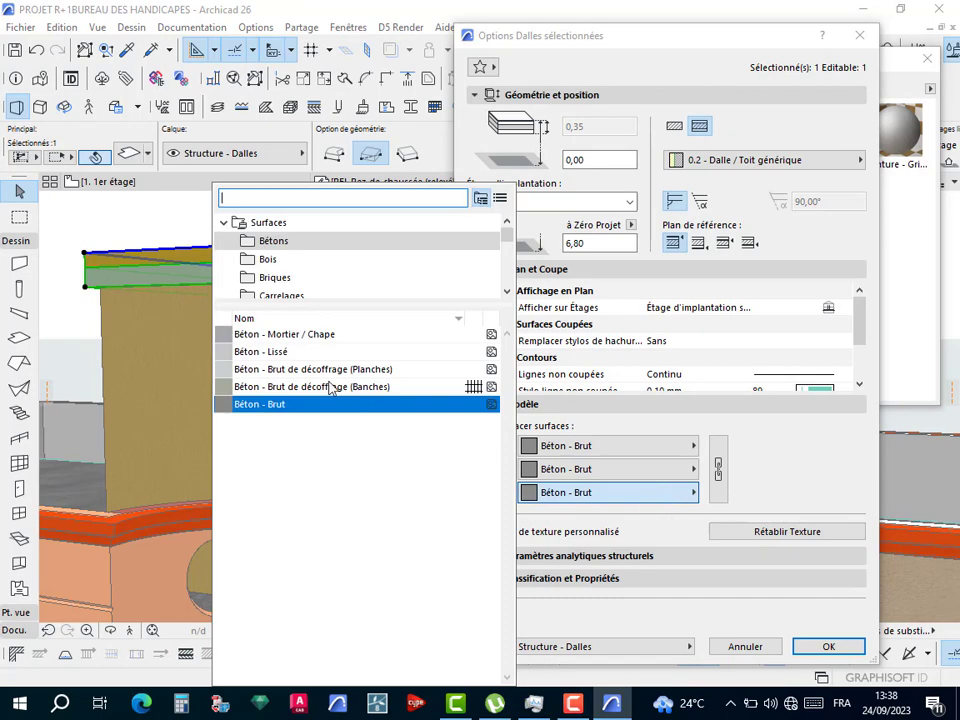
left_click(268, 260)
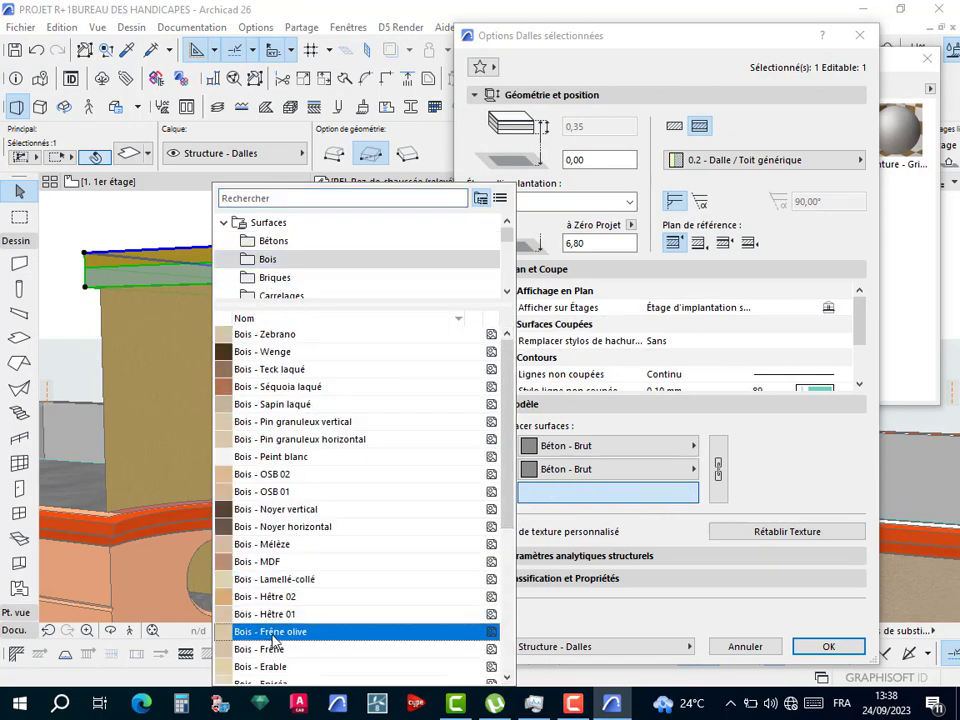
left_click(268, 631)
Browse the Métaux and Divers surfaces for the roof slab's edge, then apply the slab settings with the edge left at Béton - Brut.
left_click(588, 471)
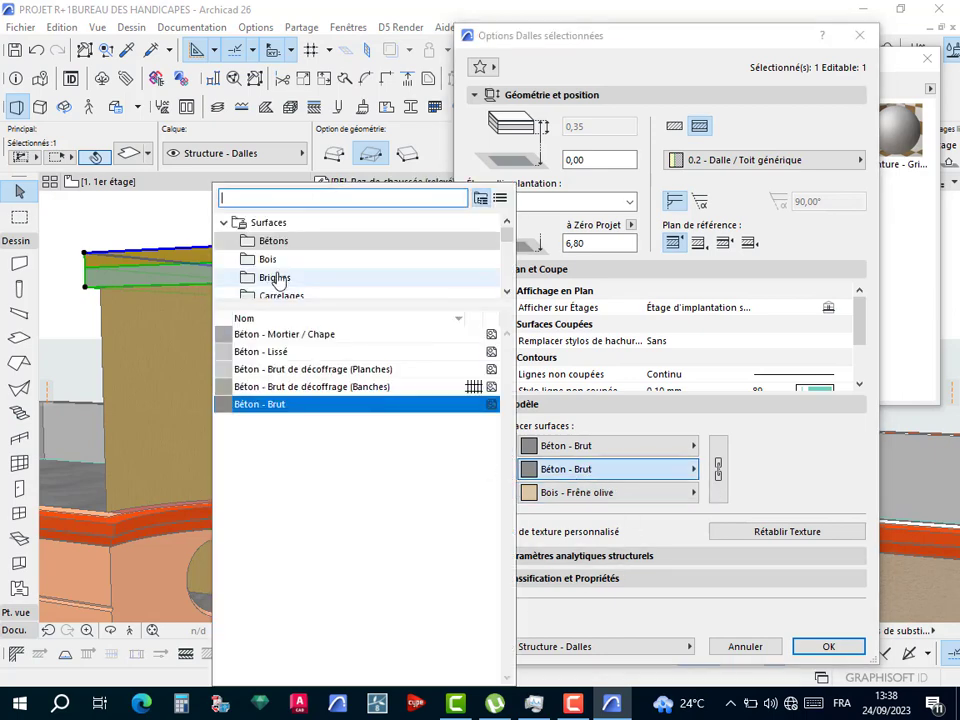
scroll(279, 279, "down", 1)
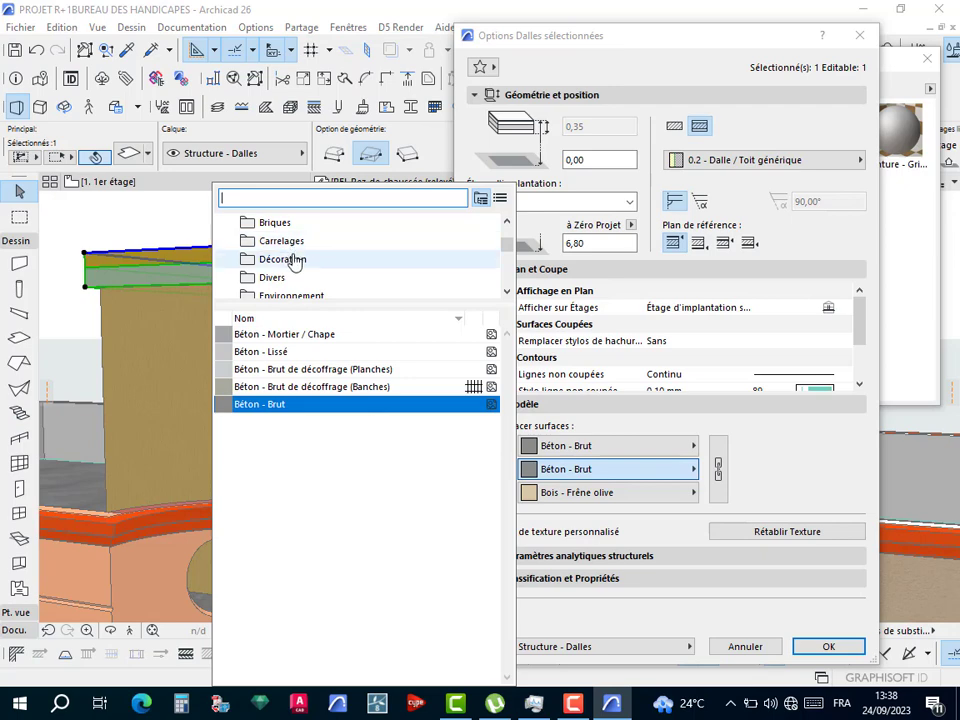
scroll(295, 265, "down", 1)
left_click(295, 268)
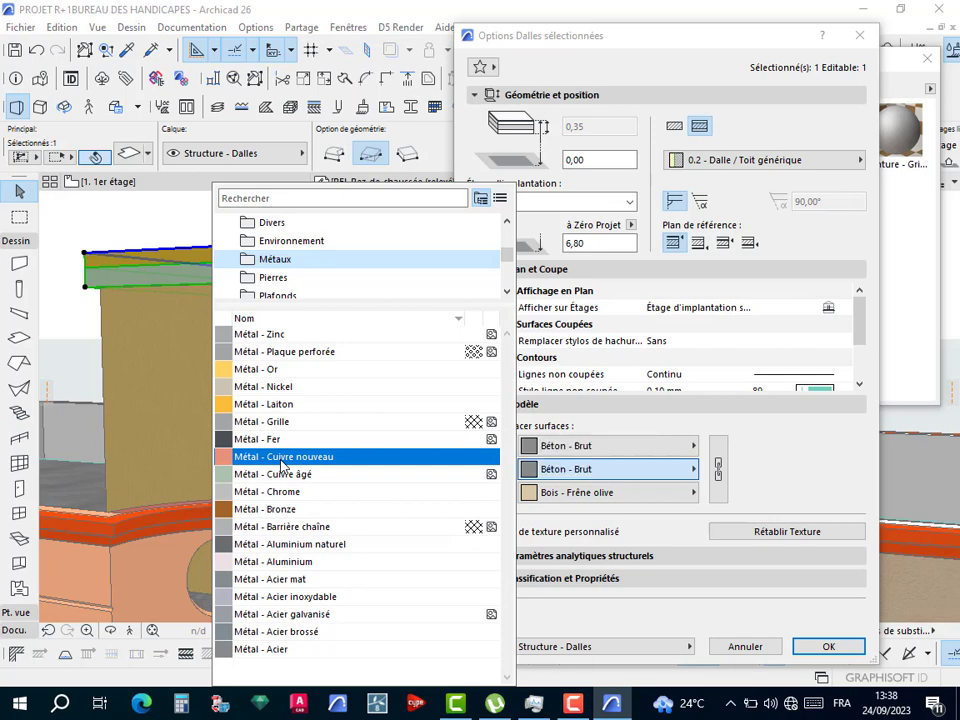
left_click(287, 230)
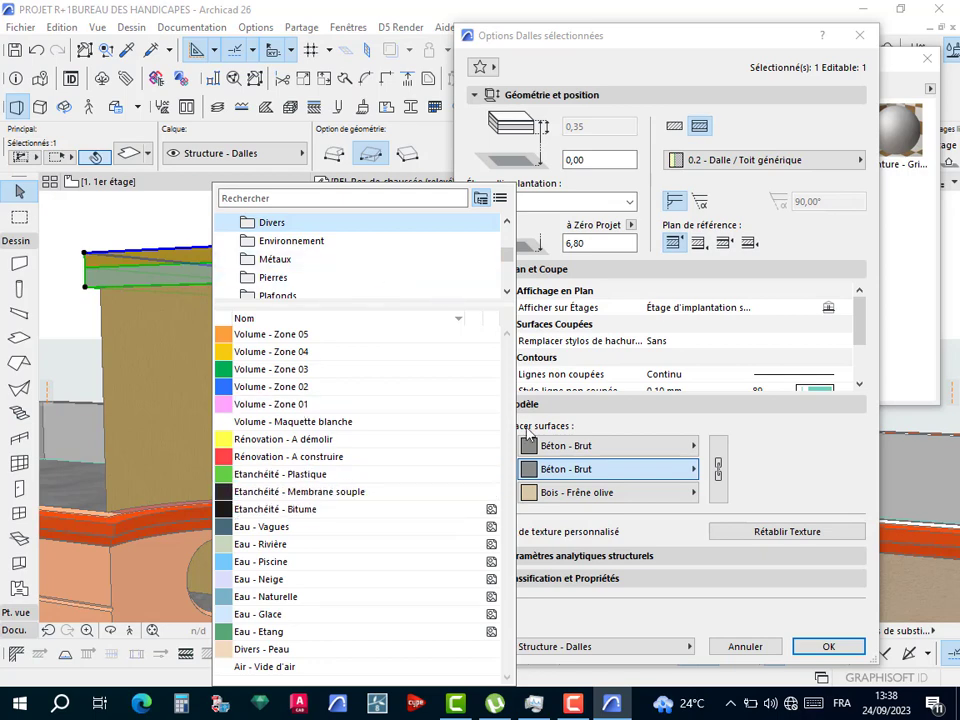
left_click(828, 647)
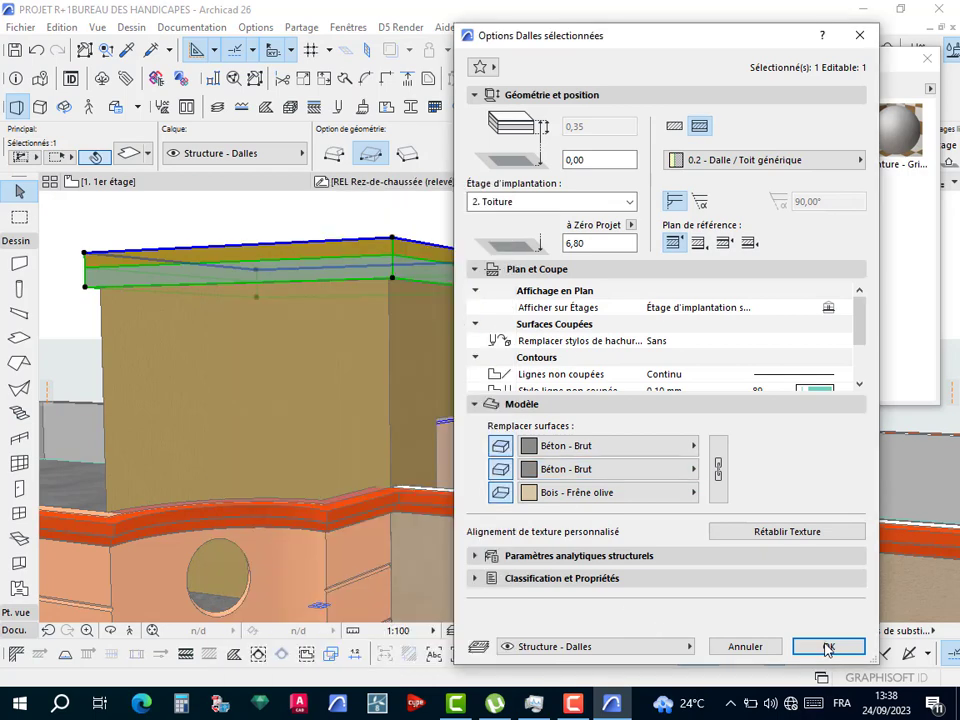
left_click(828, 647)
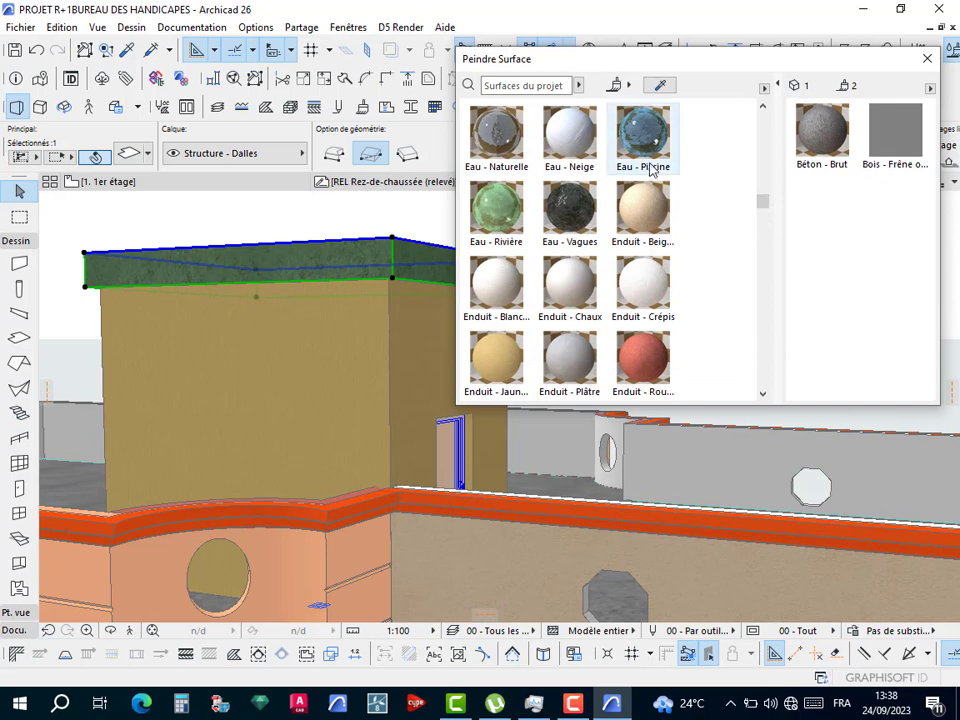
Try to paint the roof slab's edge with Enduit - Jaune nature sampled from the model.
left_click(656, 85)
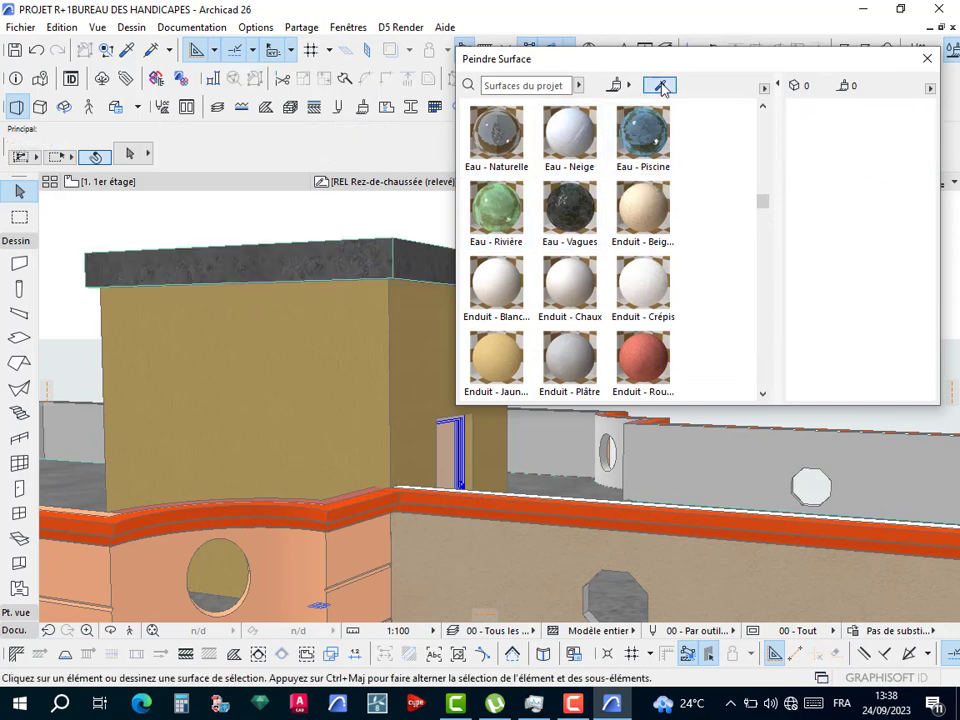
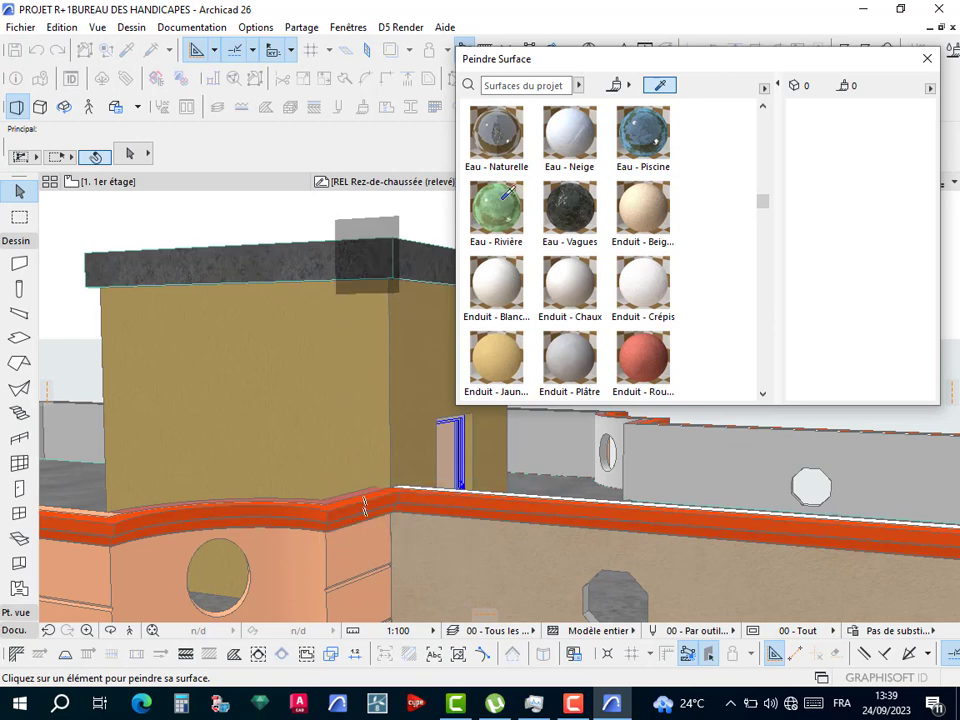
left_click(613, 88)
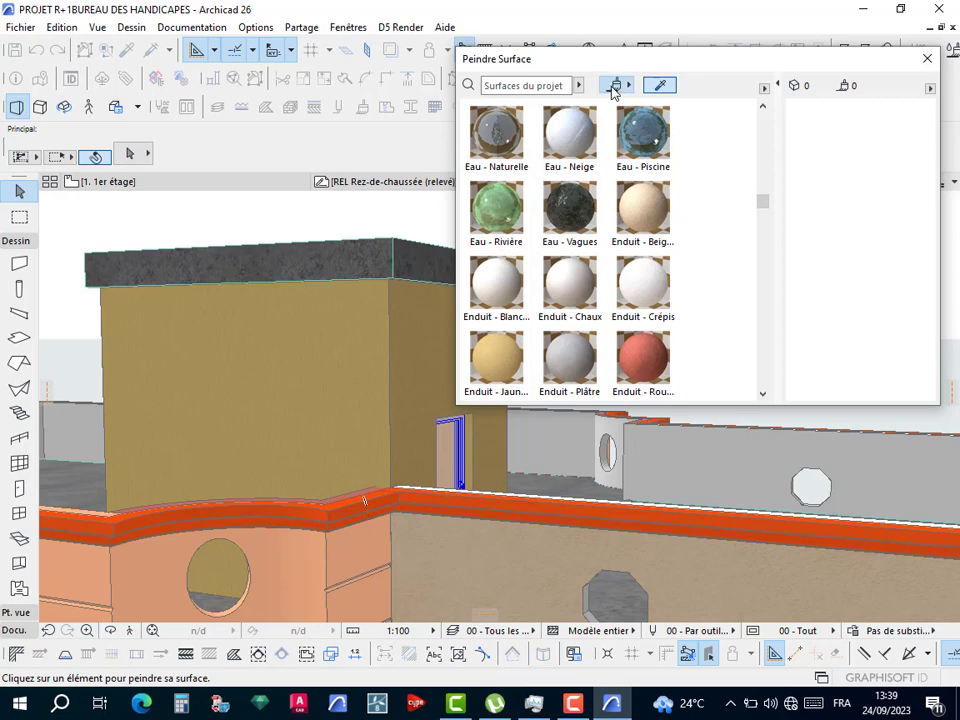
left_click(338, 258)
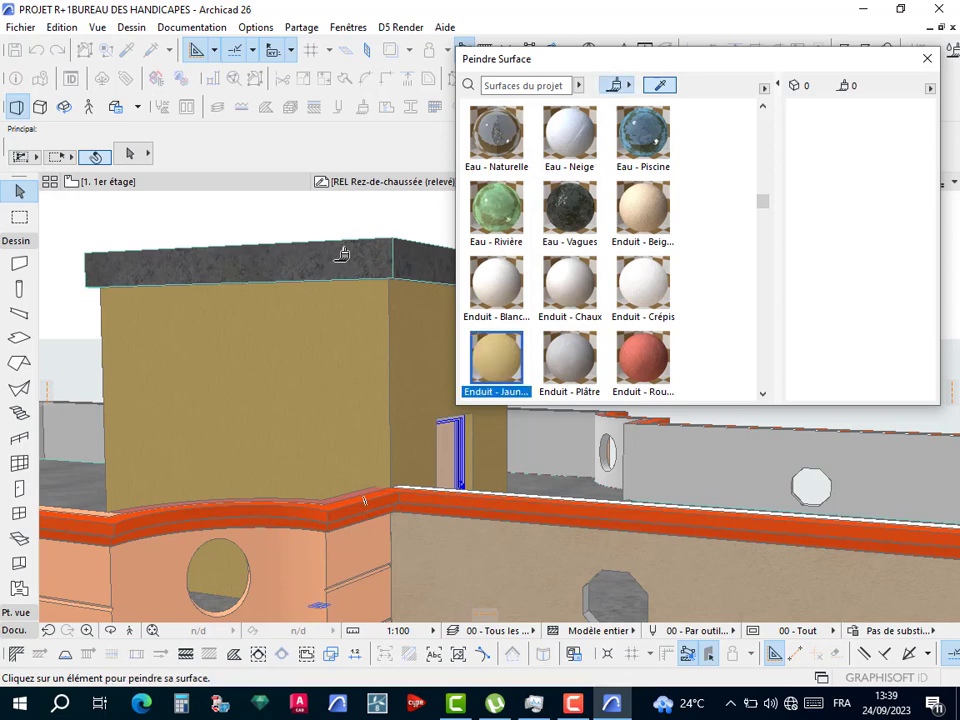
left_click(340, 256)
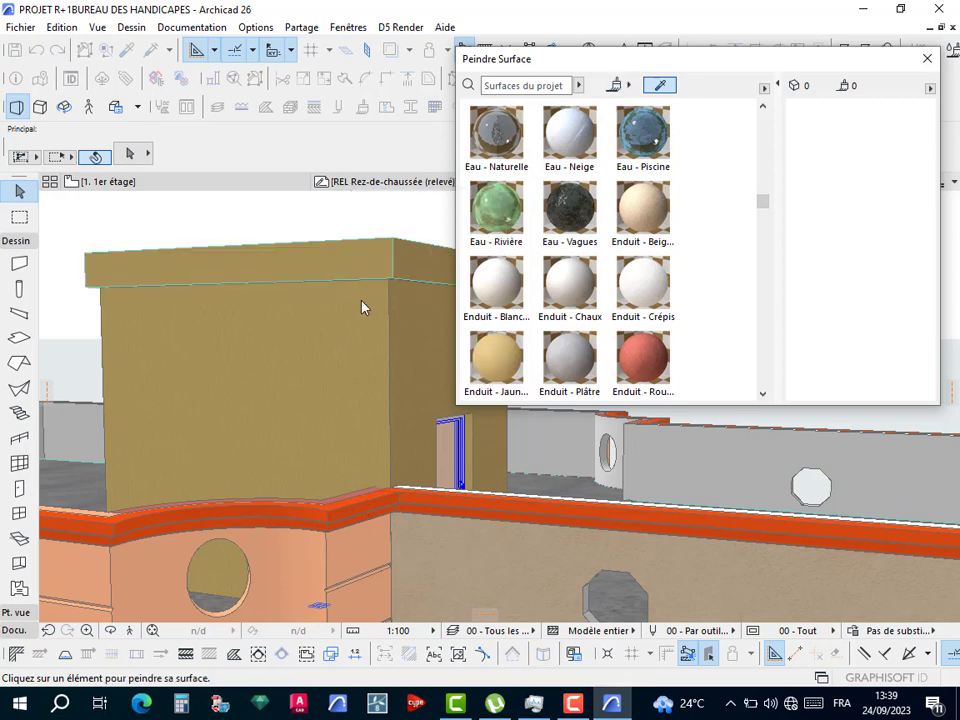
key("ctrl+z")
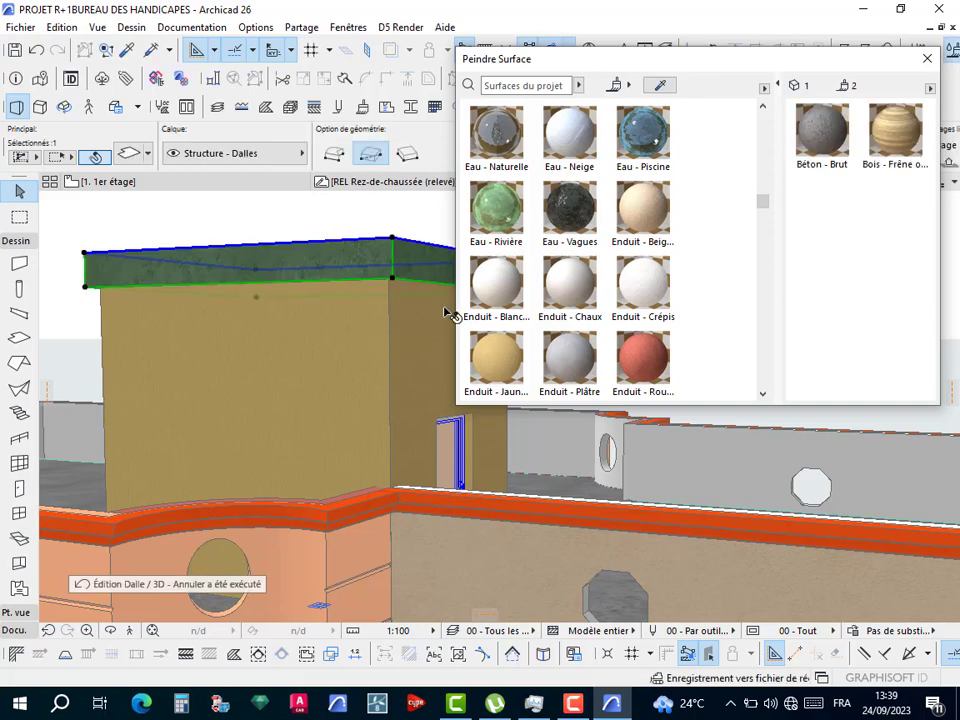
left_click(358, 220)
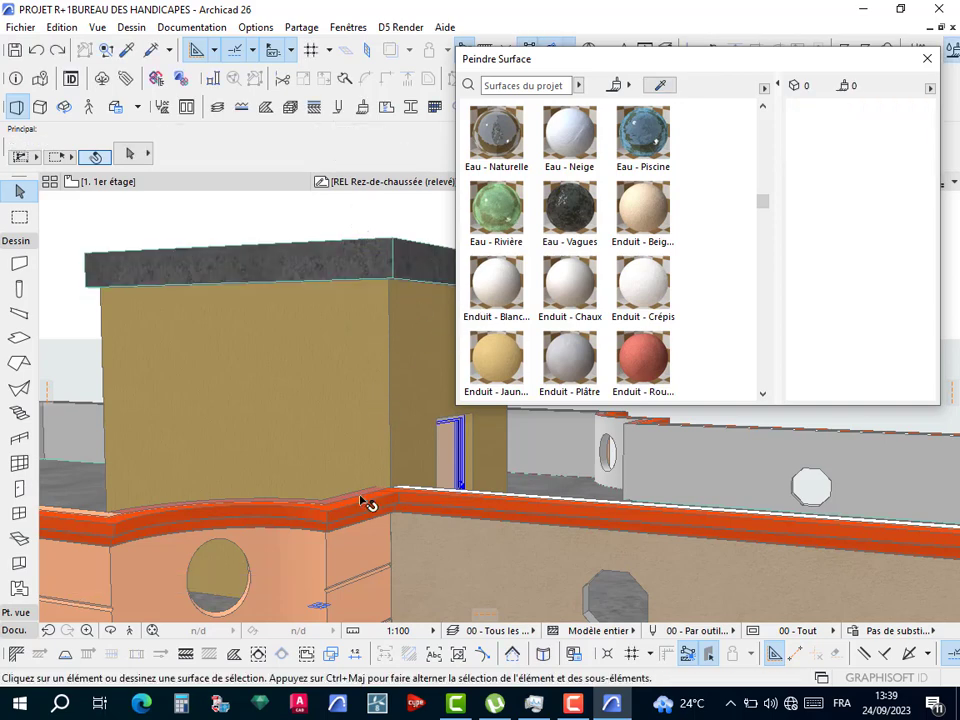
Sample the orange paint from the facade parapet's coping and paint the edge of the enclosure's roof slab with it.
left_click(659, 87)
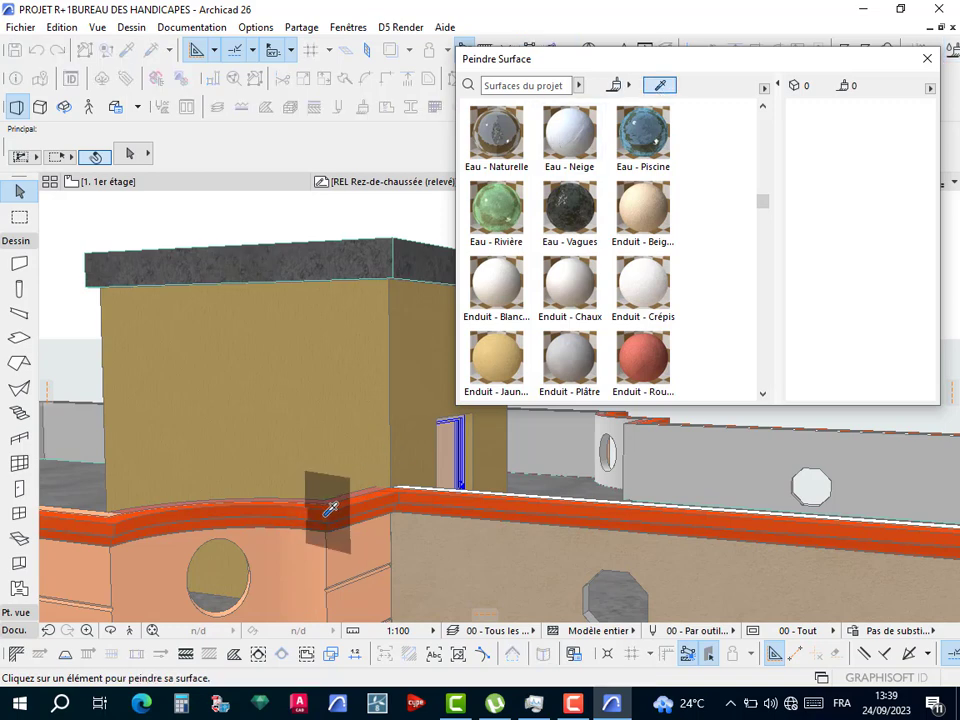
left_click(358, 507)
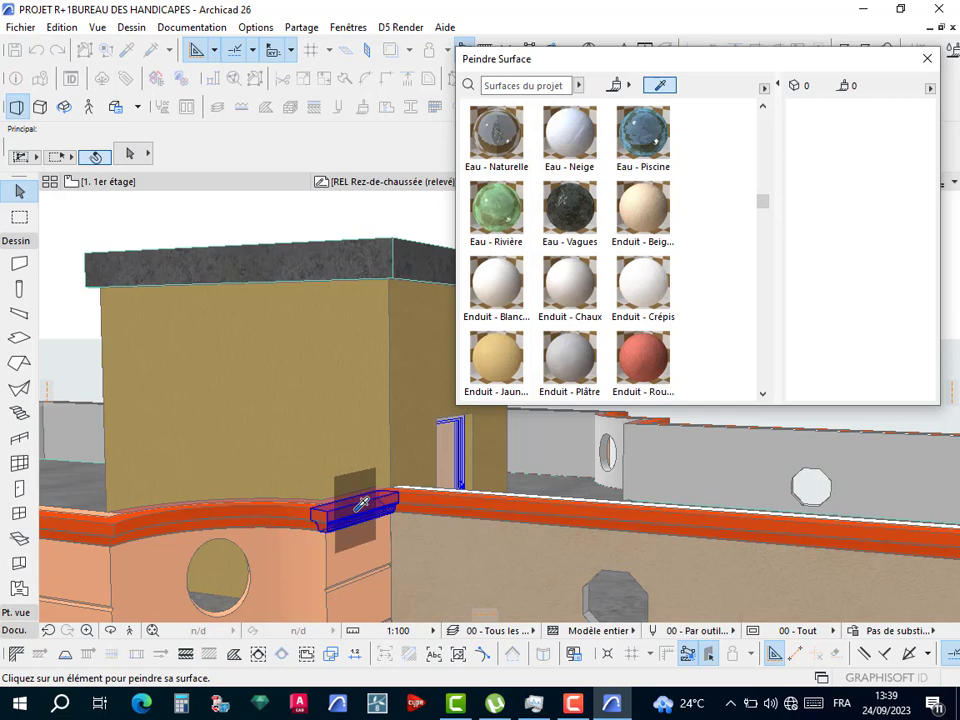
left_click(372, 257)
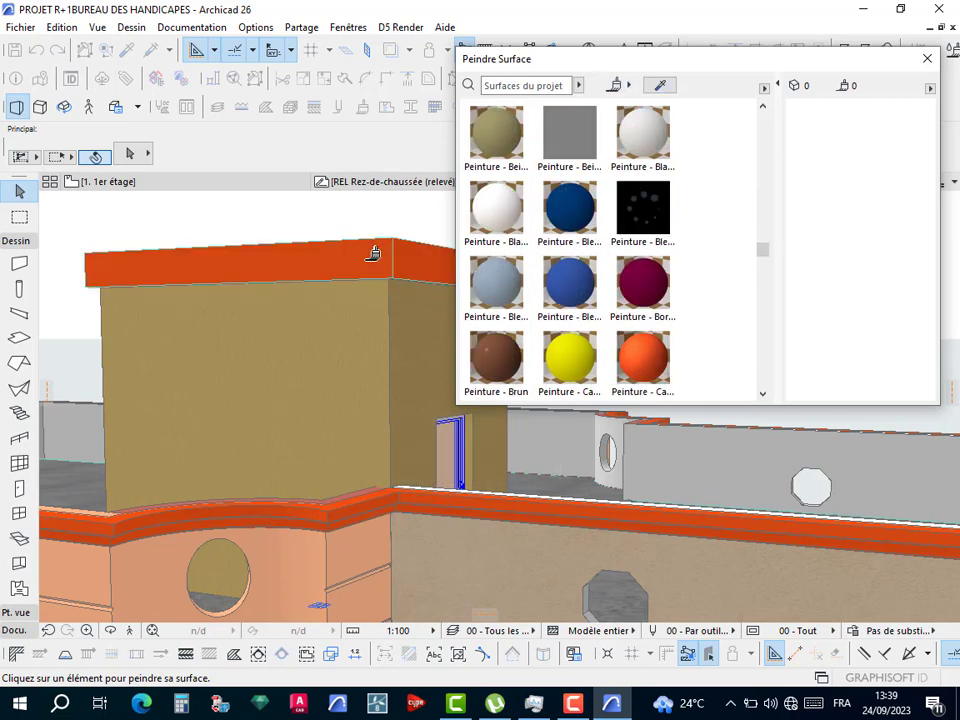
Examine the painted stair enclosure together with the building's front facade from several angles.
middle_click_drag(322, 340, 380, 350, "shift")
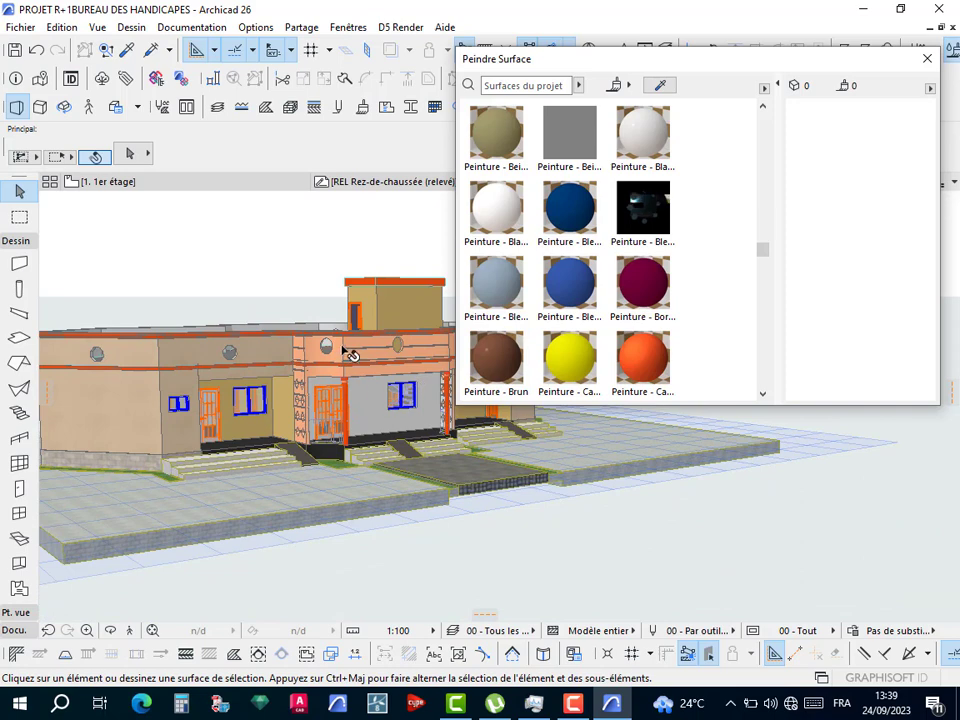
scroll(389, 316, "up", 3)
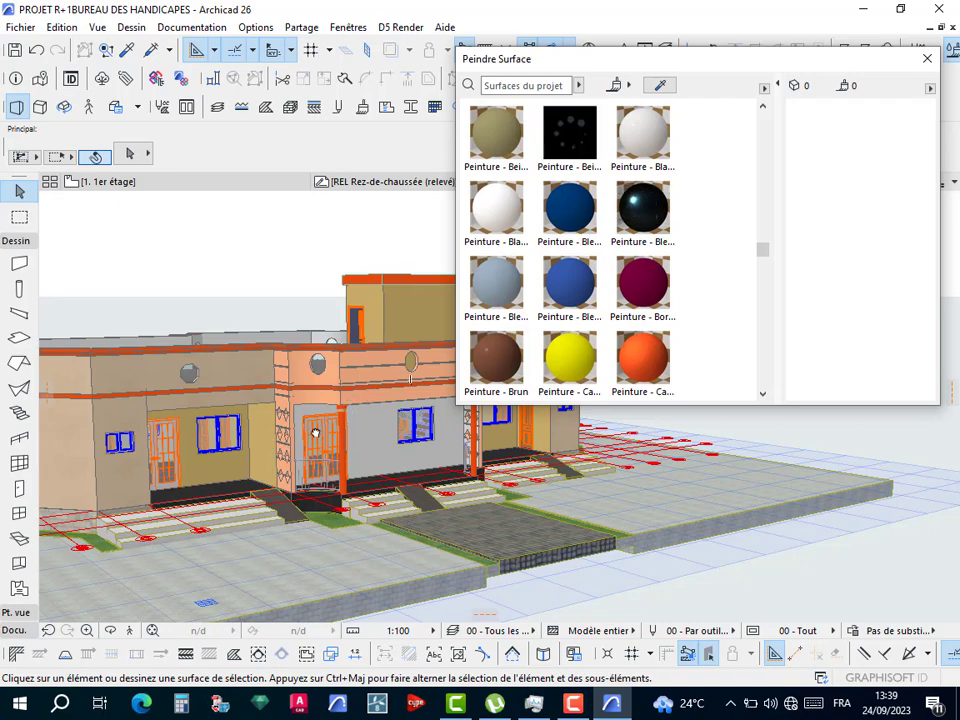
middle_click_drag(315, 431, 325, 533, "shift")
scroll(318, 532, "up", 5)
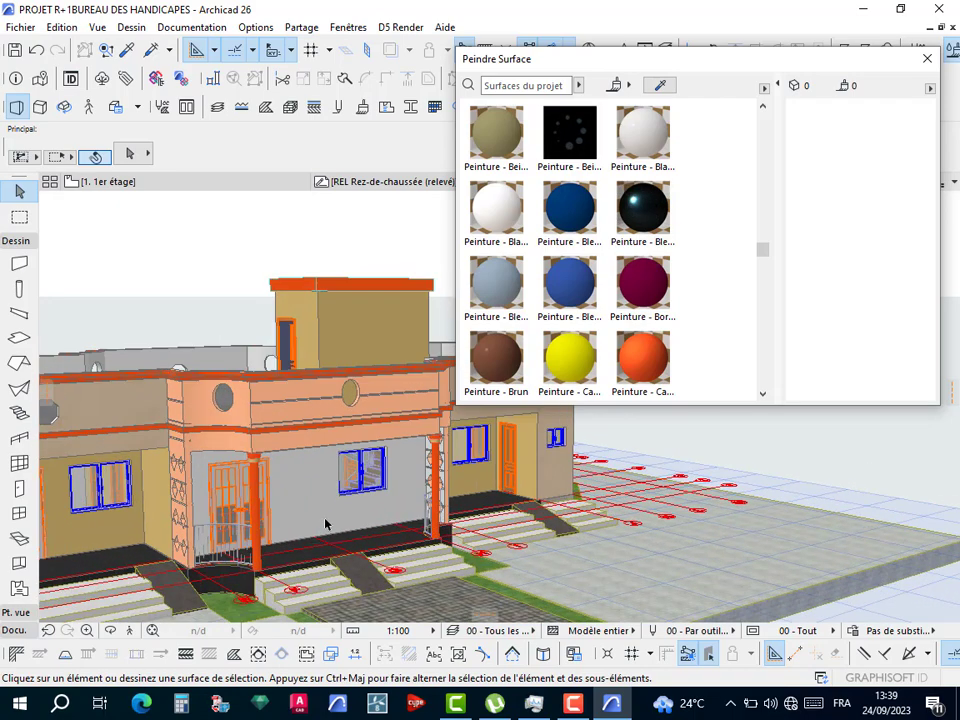
middle_click_drag(538, 524, 497, 512, "shift")
left_click(573, 703)
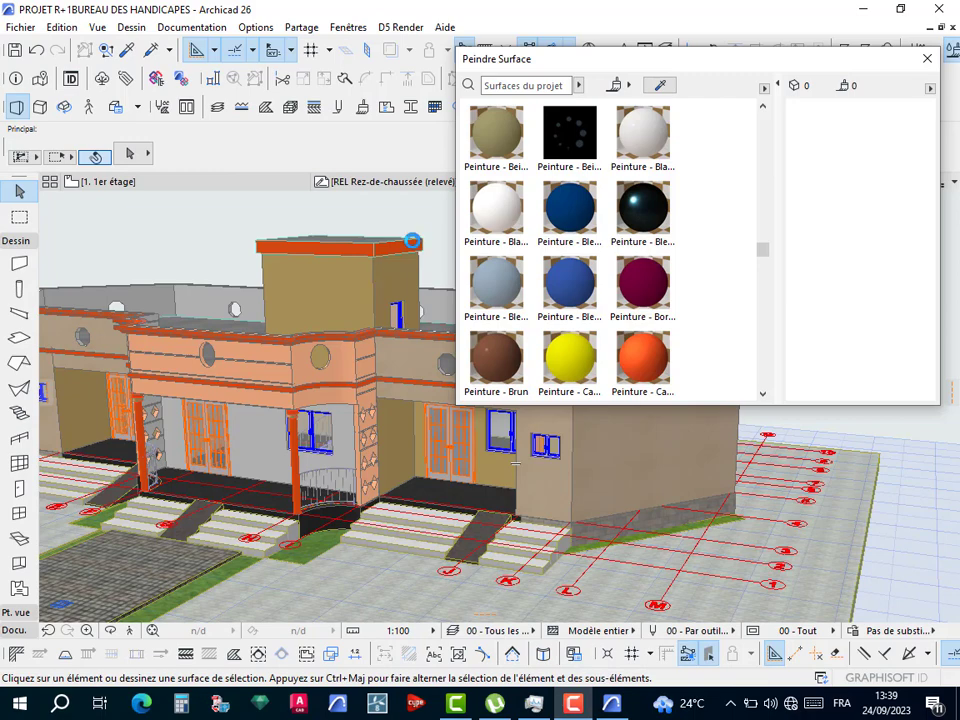
left_click(573, 703)
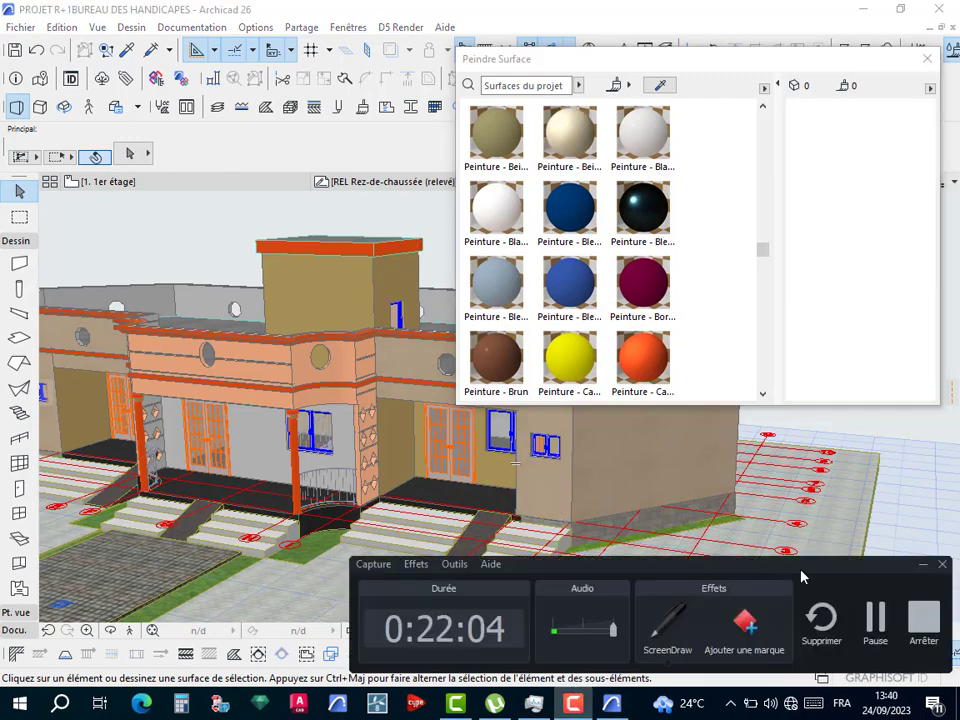
left_click(873, 621)
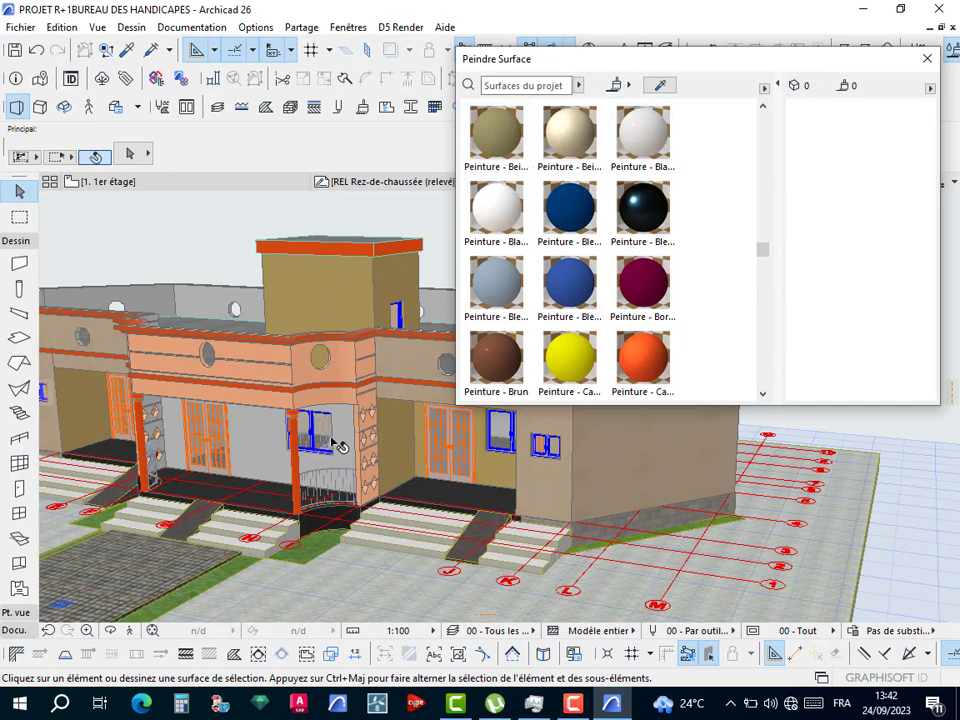
Select the round window opening in the peach front parapet wall and open its settings.
middle_click_drag(334, 451, 381, 454)
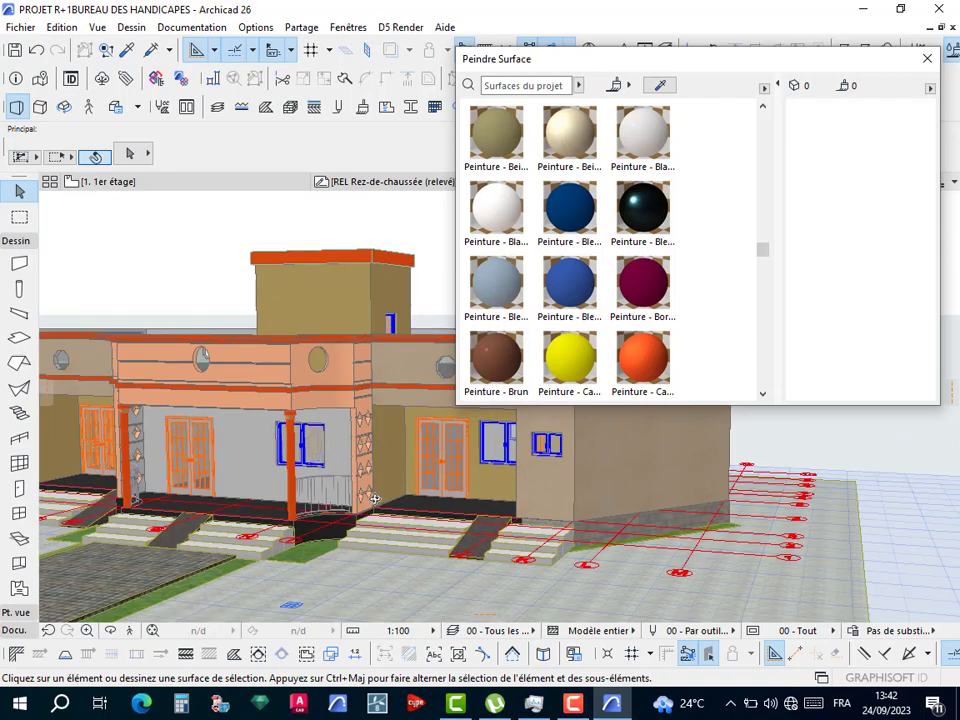
middle_click_drag(557, 491, 528, 526, "shift")
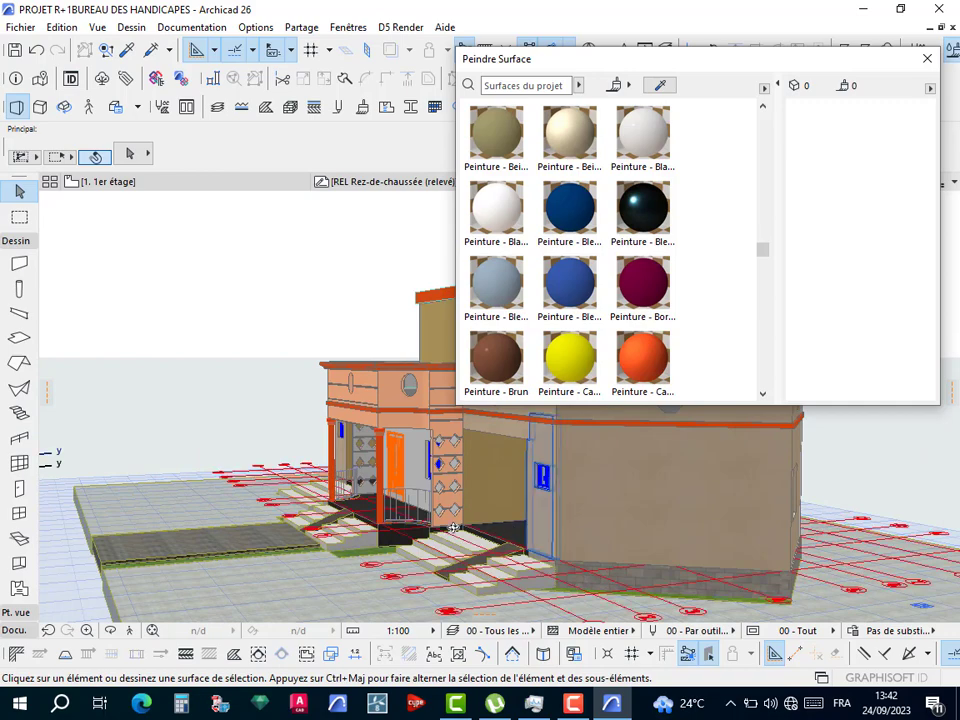
middle_click_drag(339, 397, 343, 403, "shift")
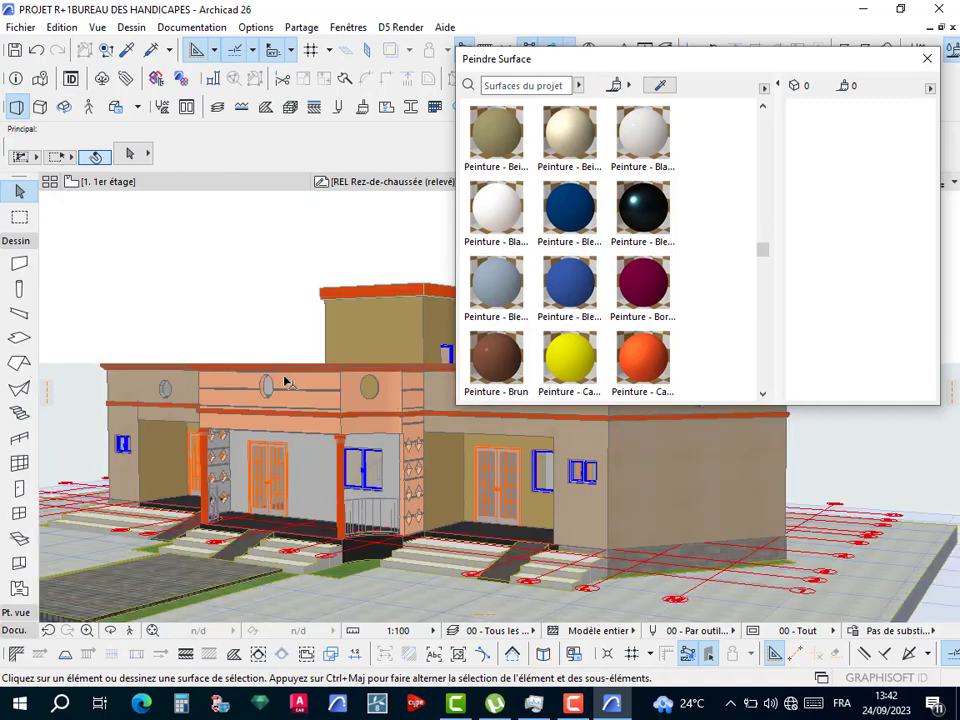
scroll(250, 378, "up", 2)
scroll(253, 390, "up", 3)
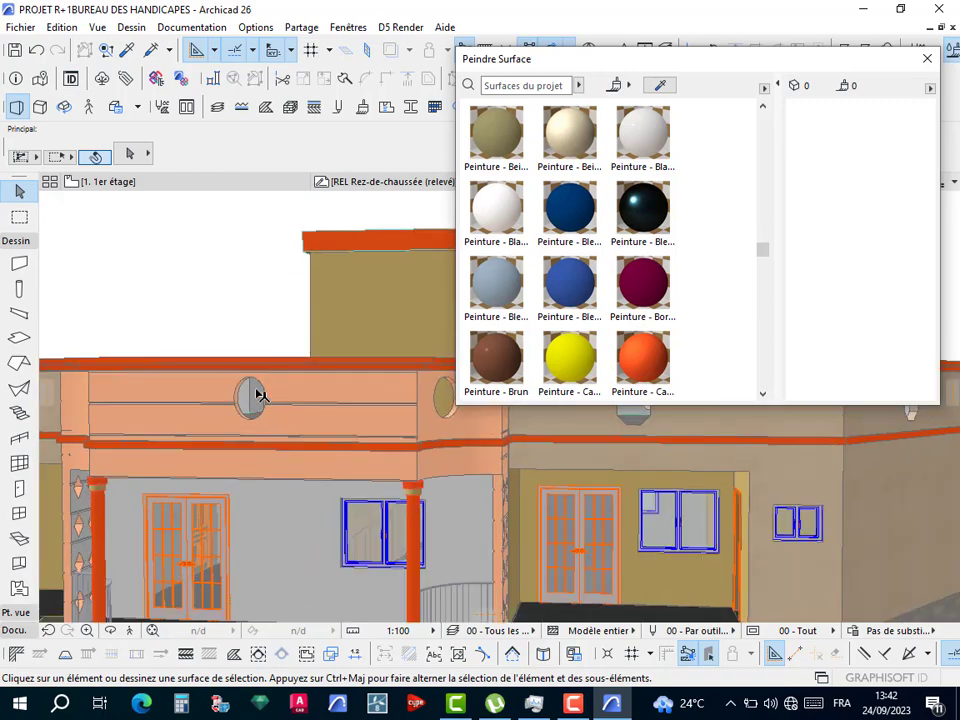
scroll(257, 392, "up", 2)
scroll(255, 388, "up", 2)
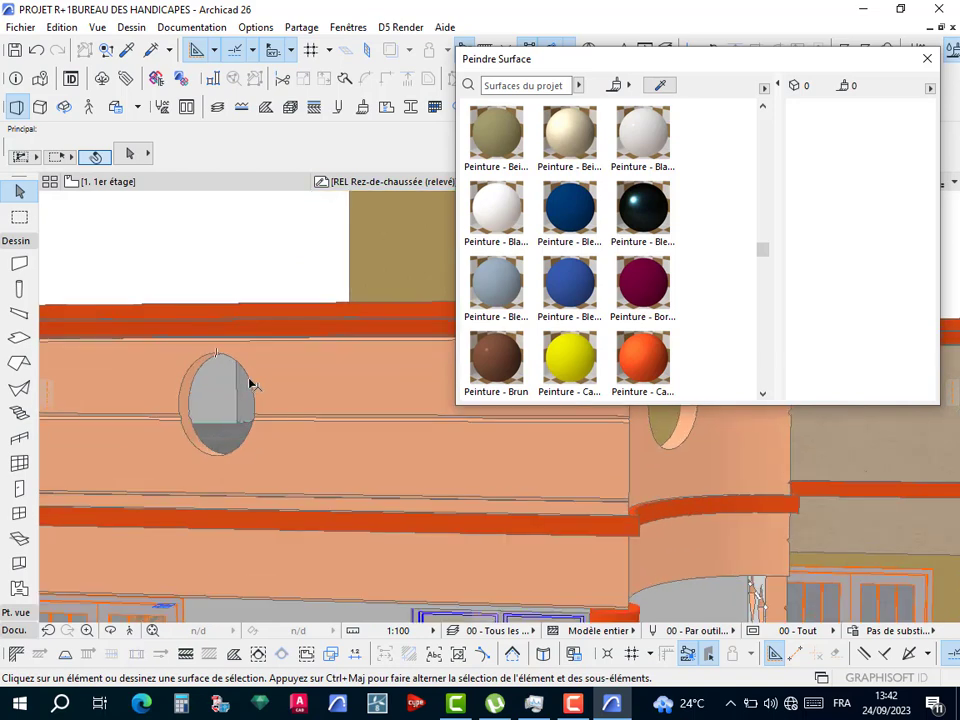
left_click(251, 386)
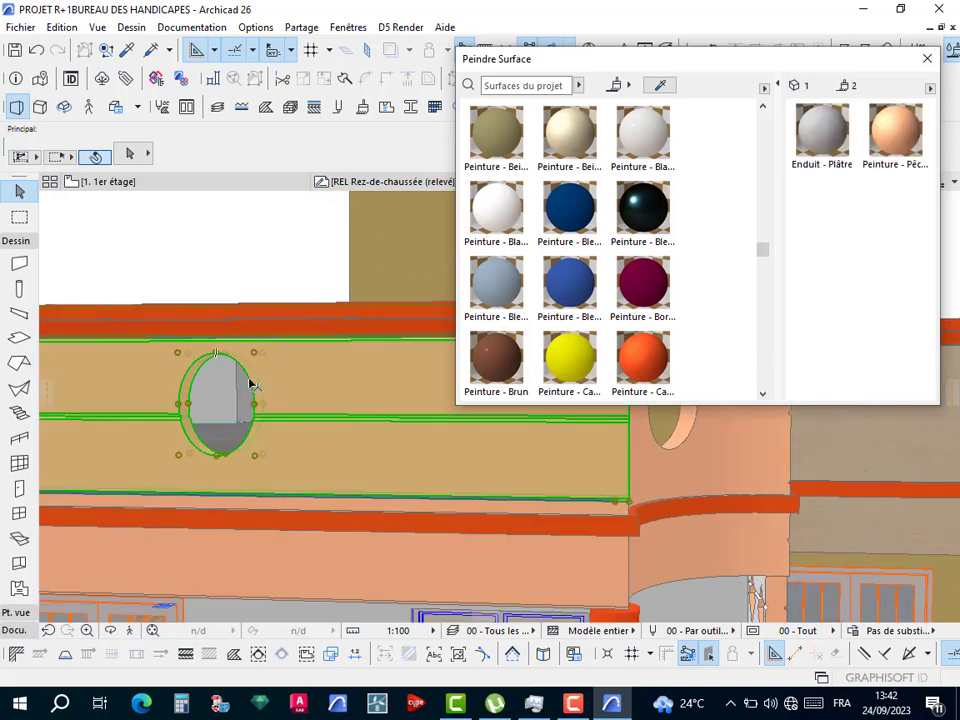
left_click(216, 455)
key("Escape")
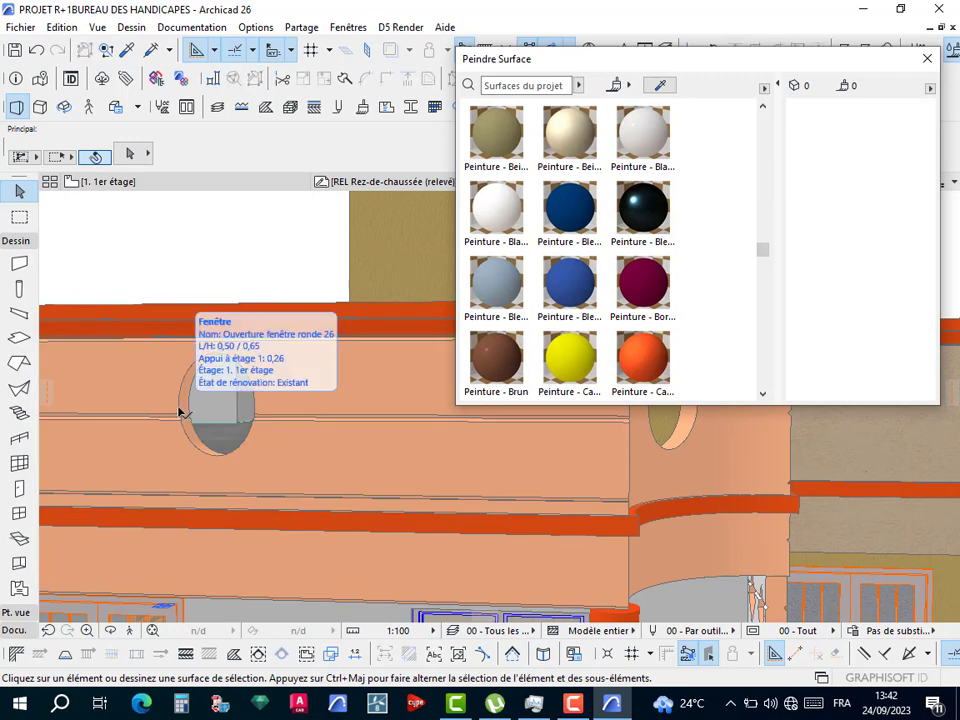
left_click(181, 410)
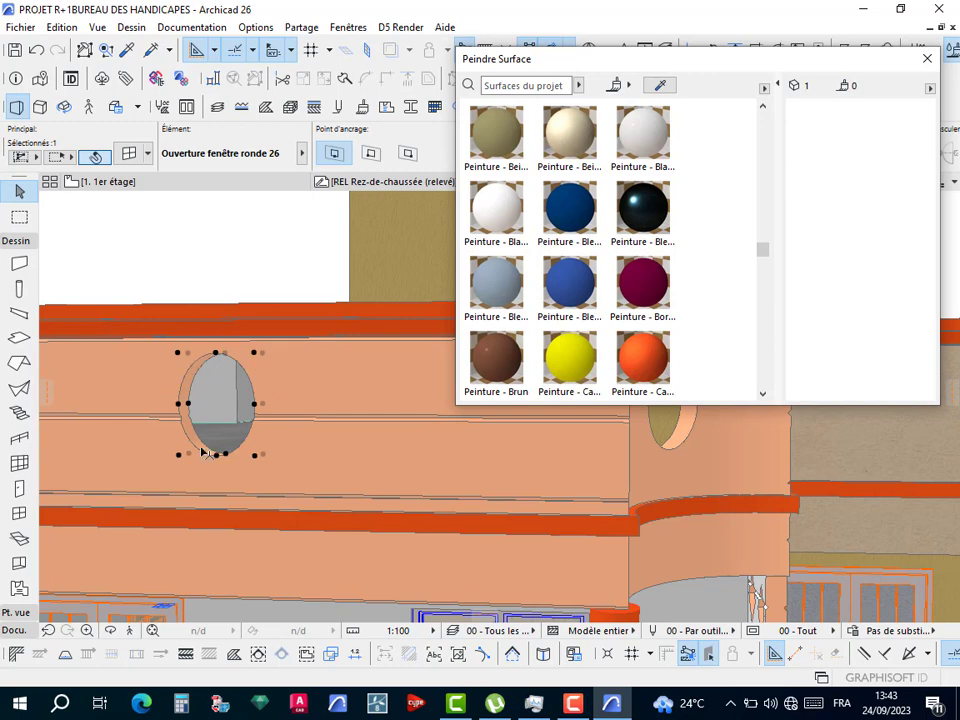
left_click(130, 157)
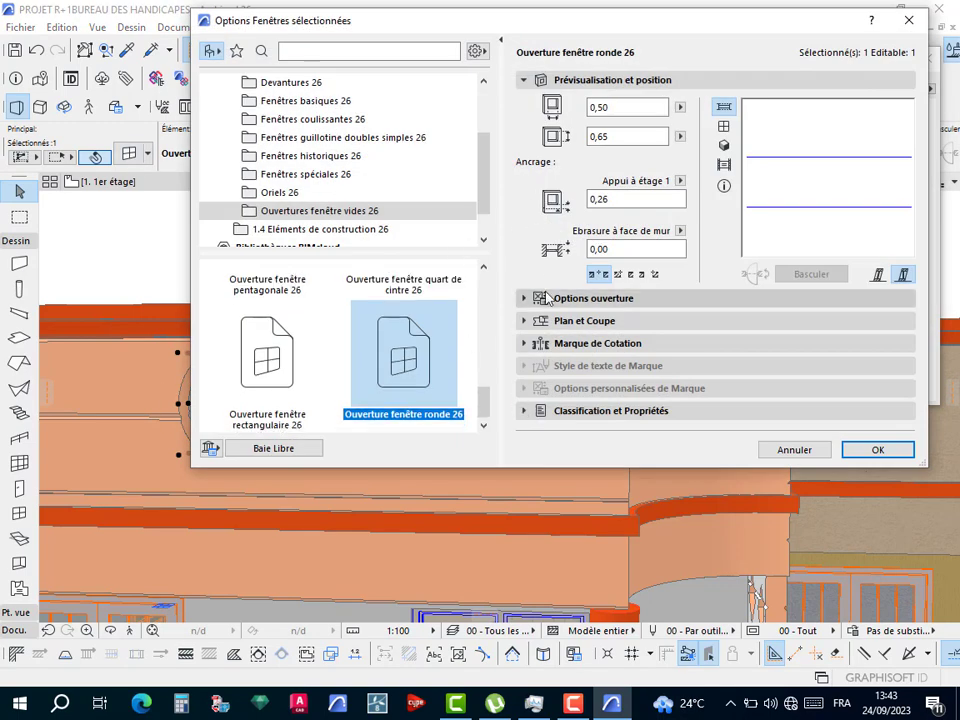
Examine the opening's option pages for reveal, wall closure, lintel, model attributes, plan and section, and the curved-wall side choices.
left_click(593, 298)
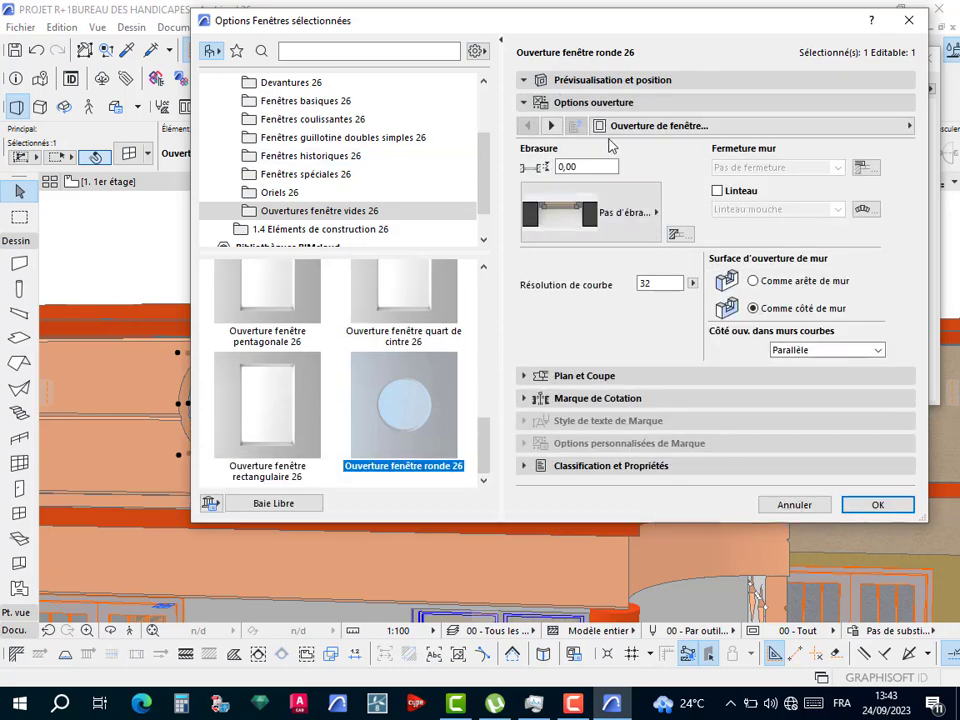
left_click(551, 126)
left_click(551, 126)
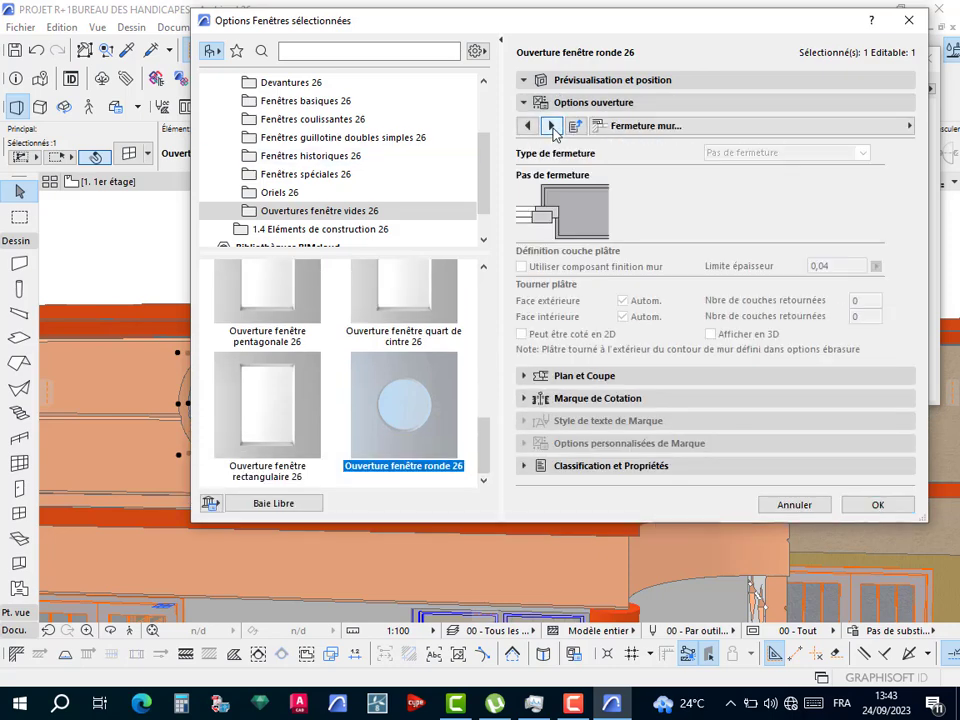
left_click(527, 126)
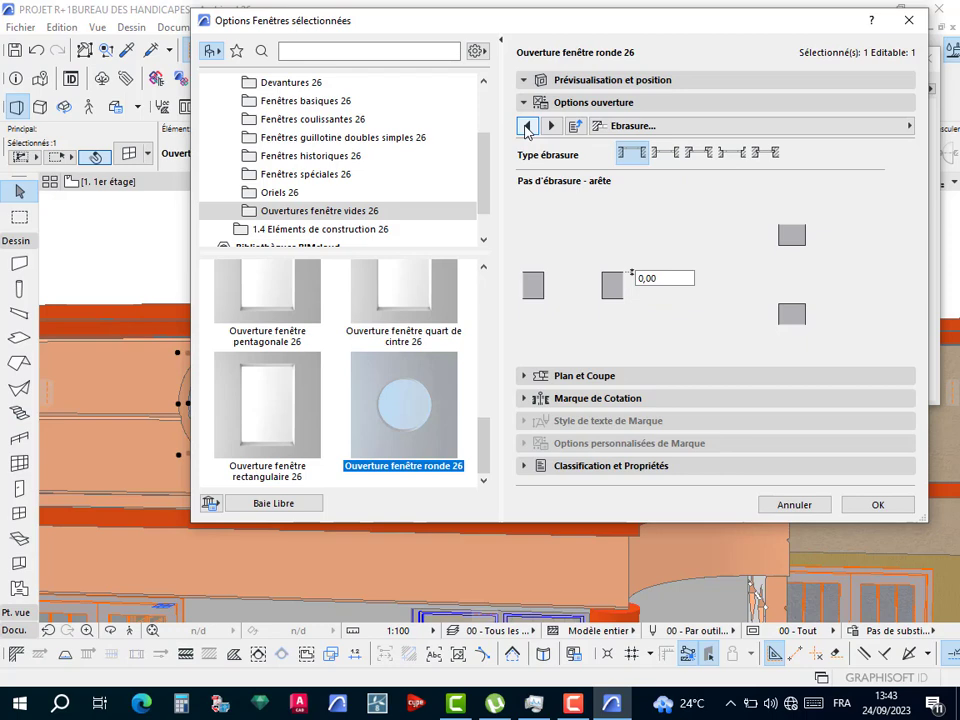
left_click(526, 126)
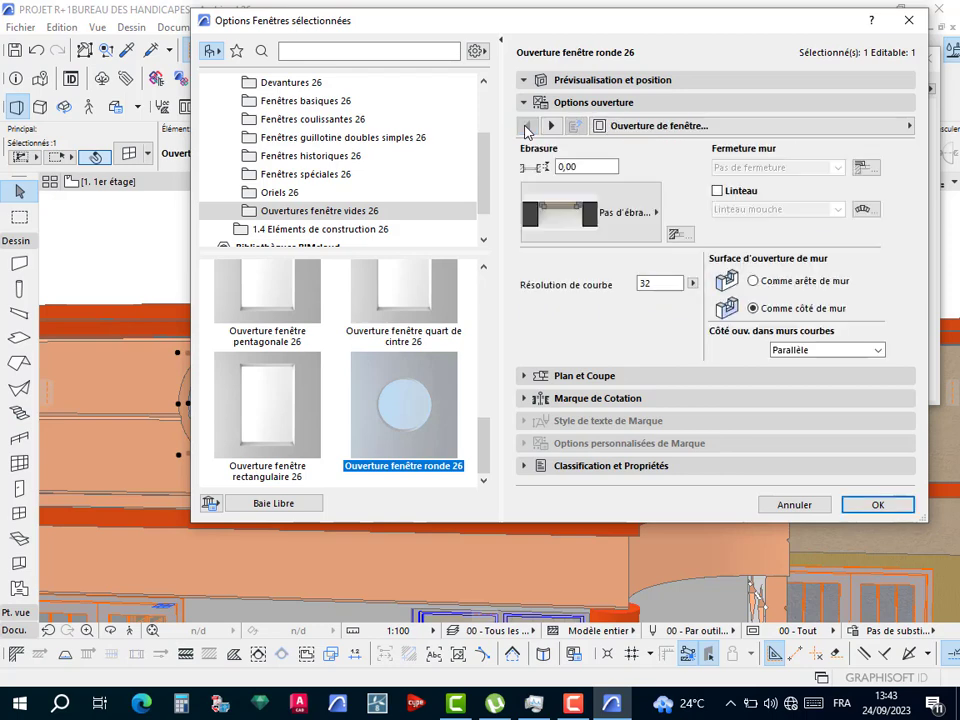
left_click(558, 127)
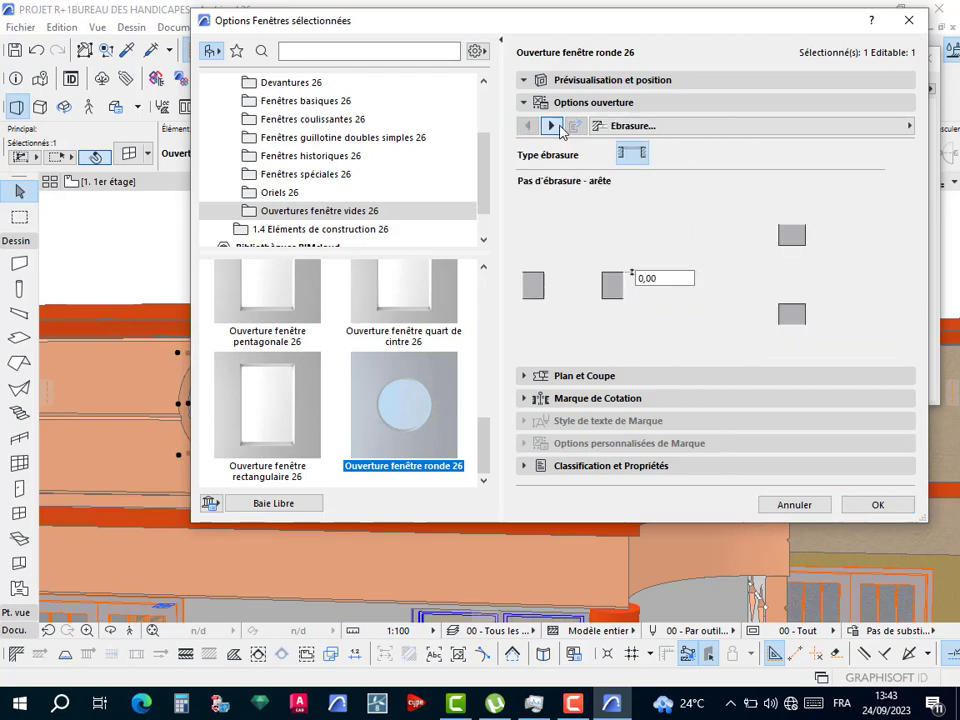
left_click(556, 126)
left_click(556, 127)
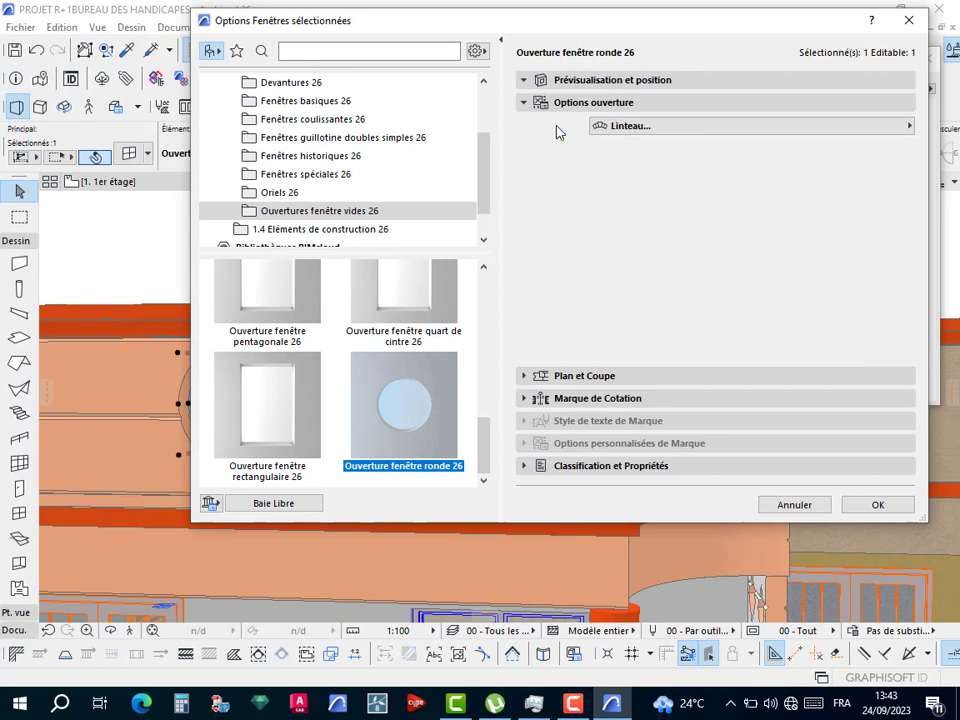
left_click(553, 126)
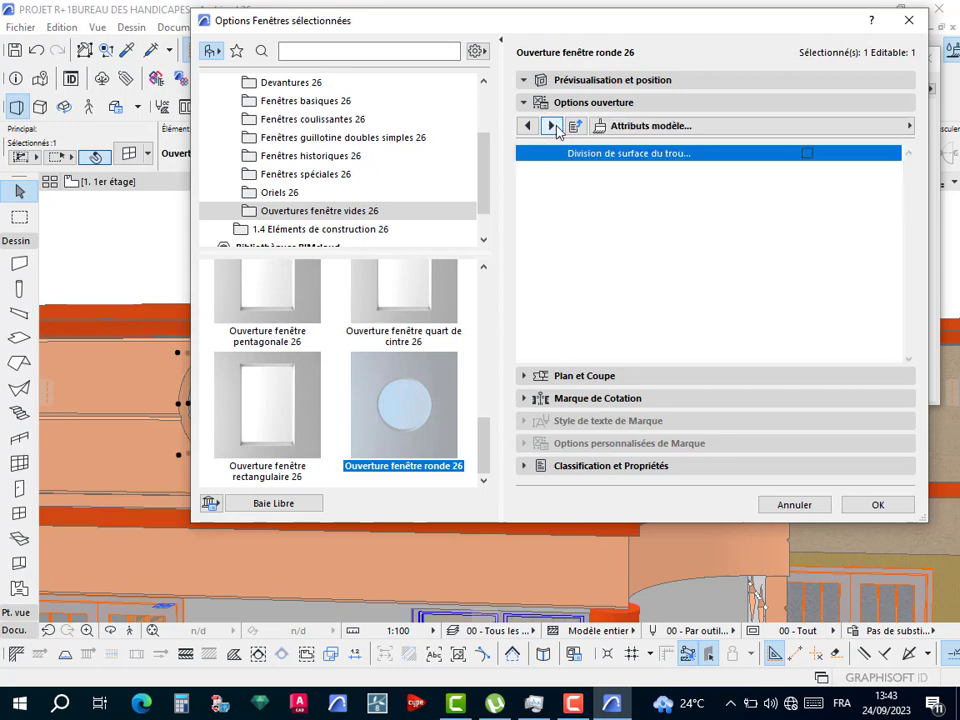
left_click(553, 126)
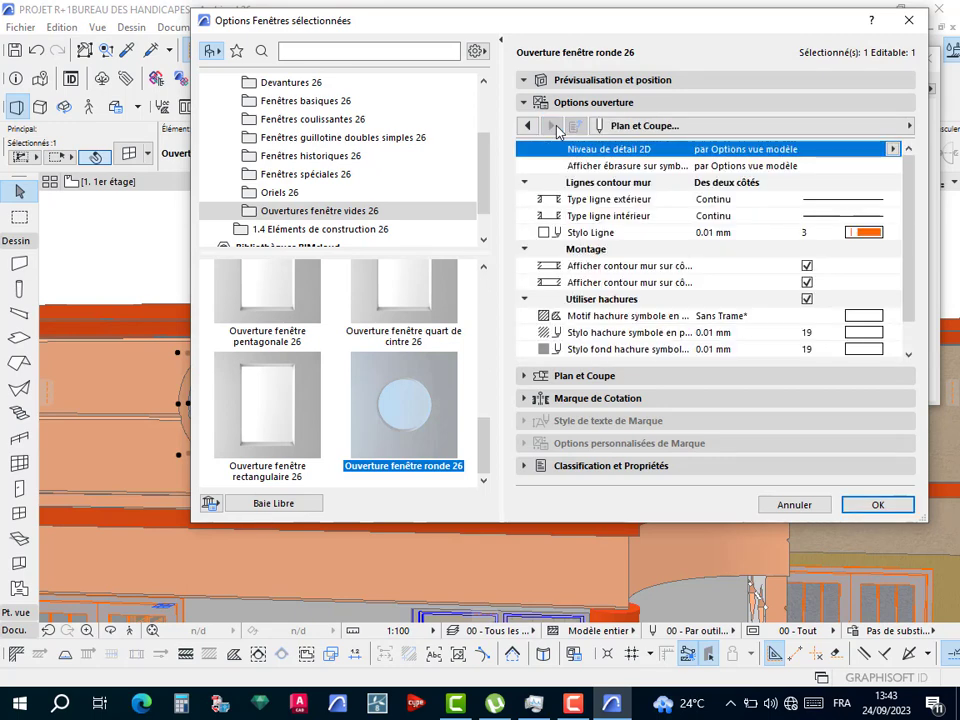
left_click(527, 127)
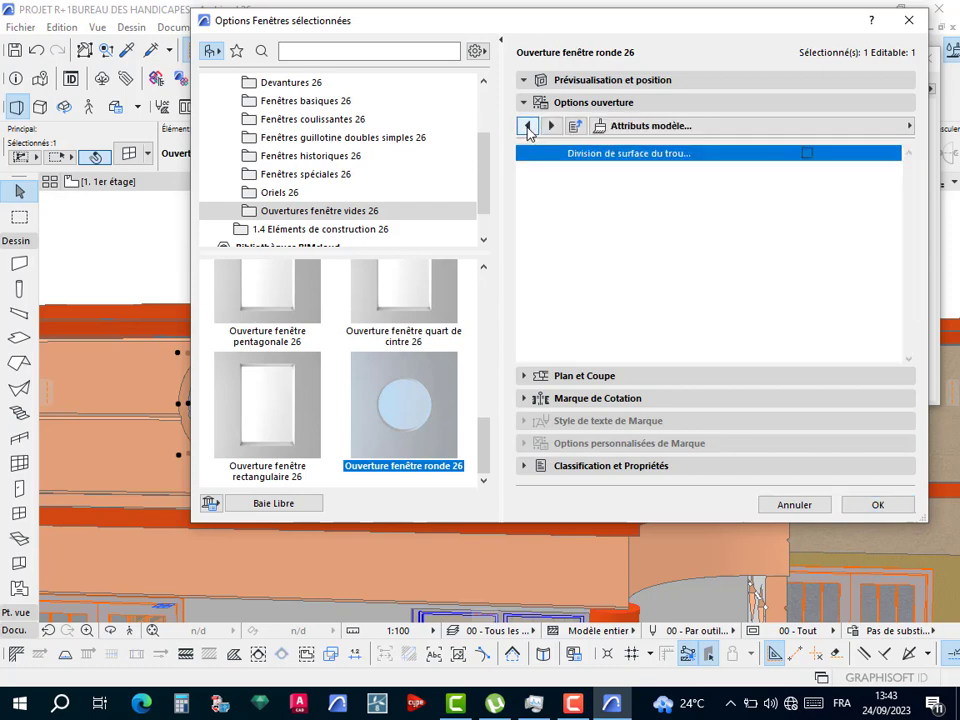
left_click(527, 127)
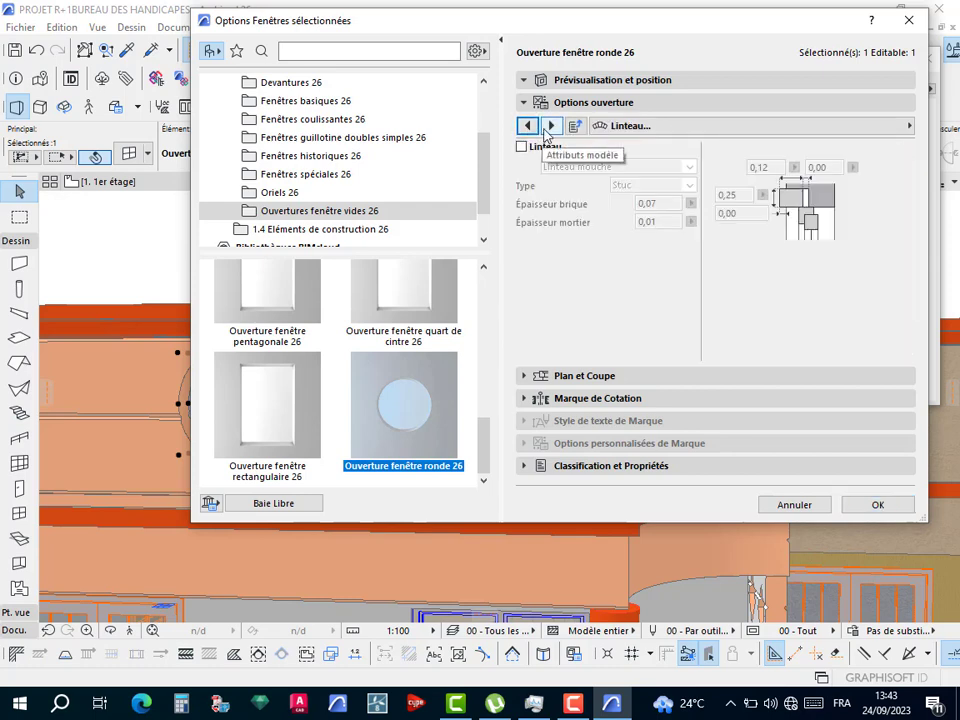
left_click(550, 127)
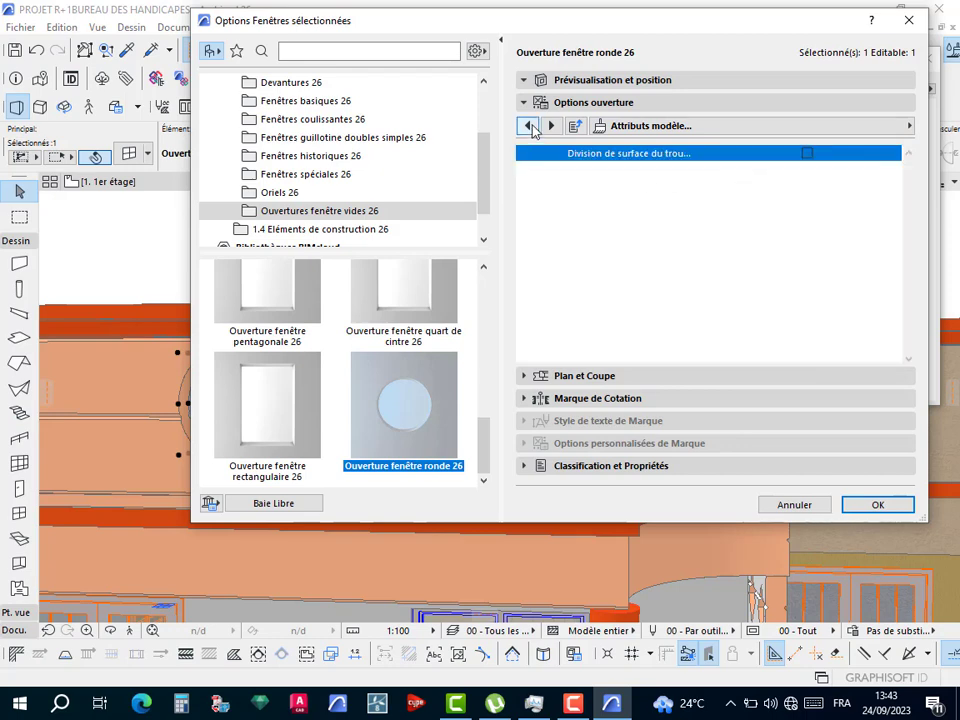
left_click(528, 126)
left_click(528, 126)
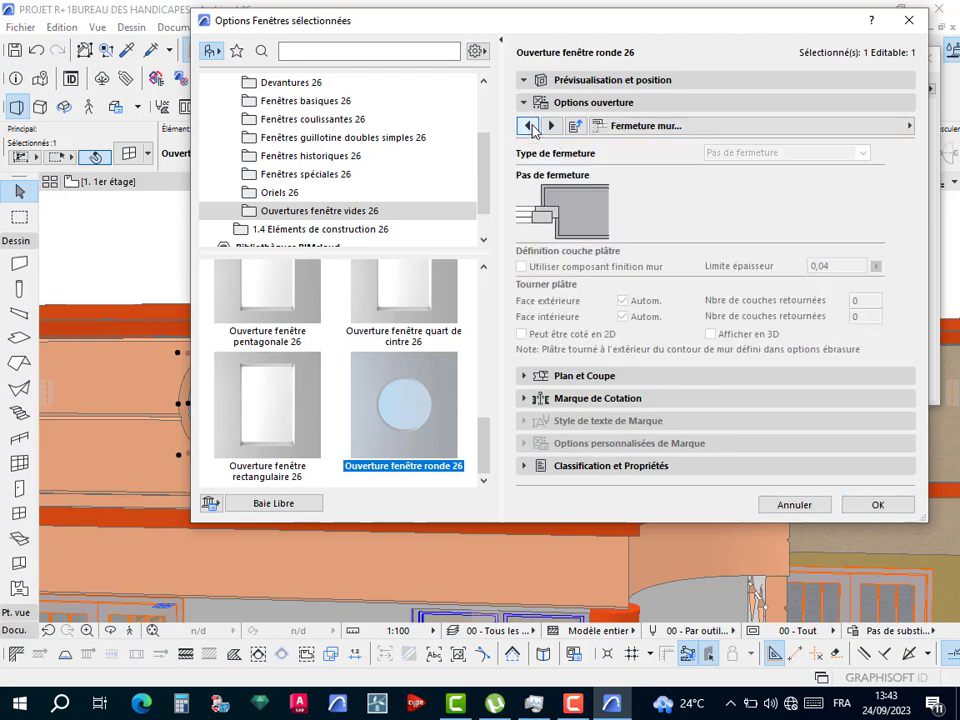
left_click(529, 127)
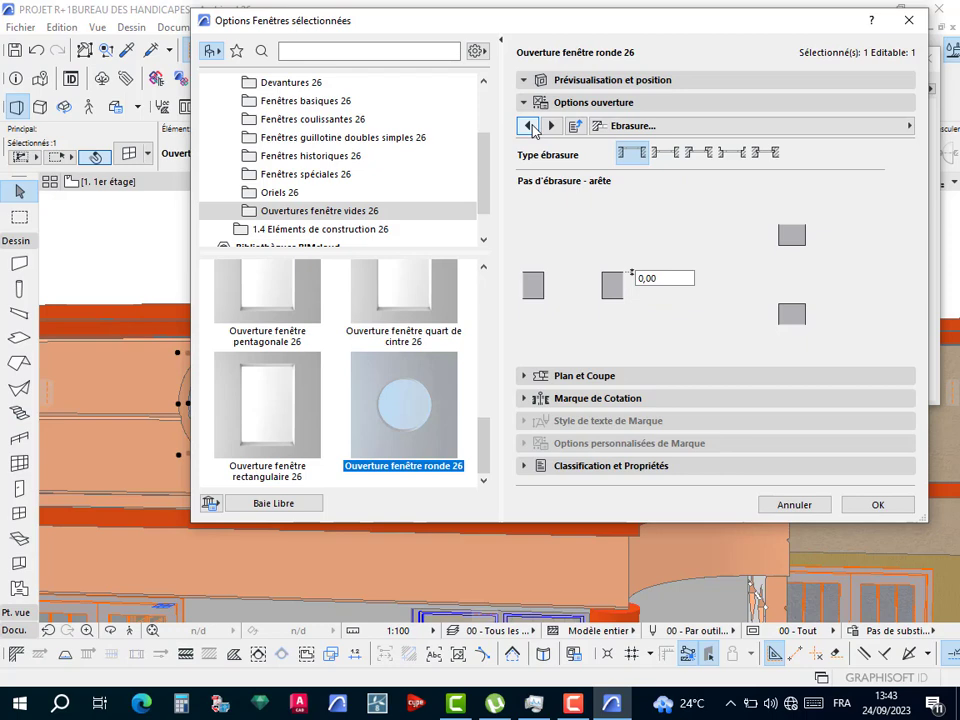
left_click(529, 126)
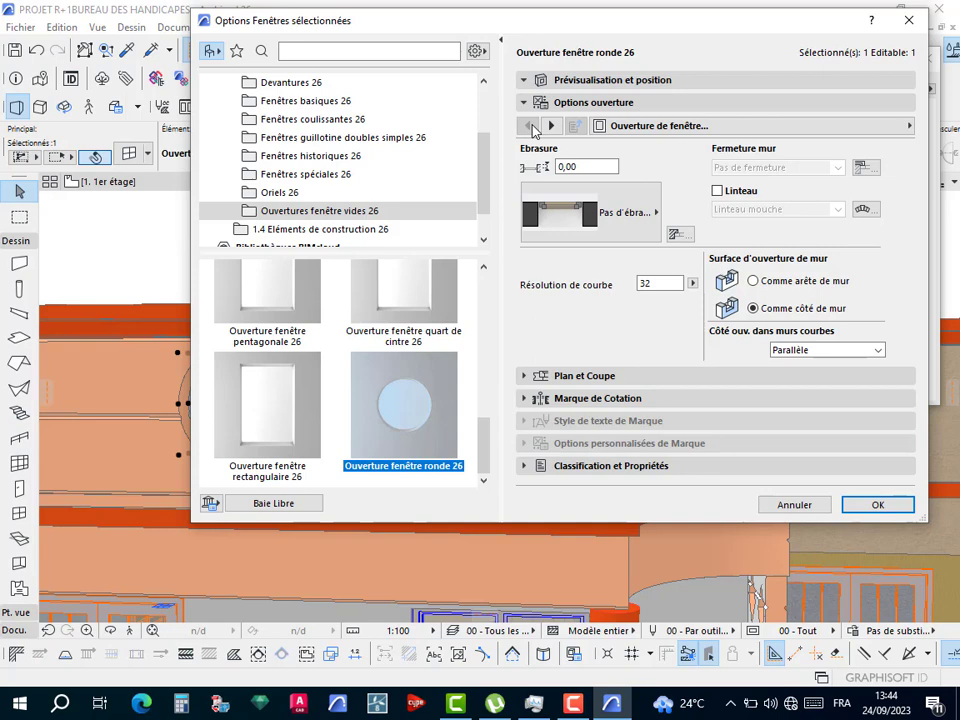
left_click(840, 350)
left_click(853, 363)
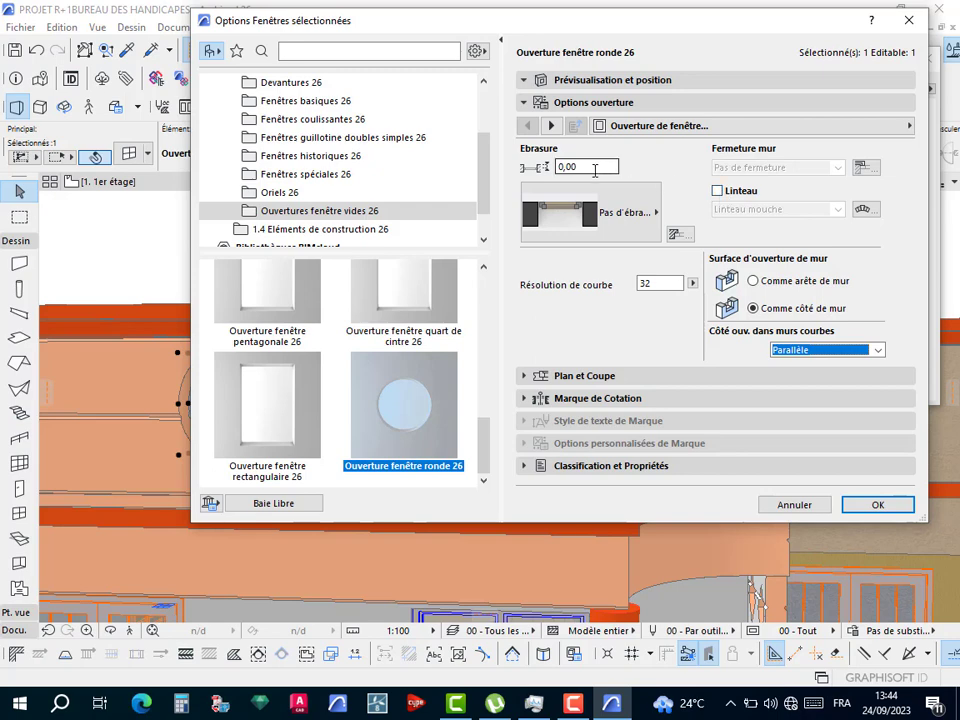
Set the round window opening's reveal depth to 0,14 and apply the settings.
left_click(550, 126)
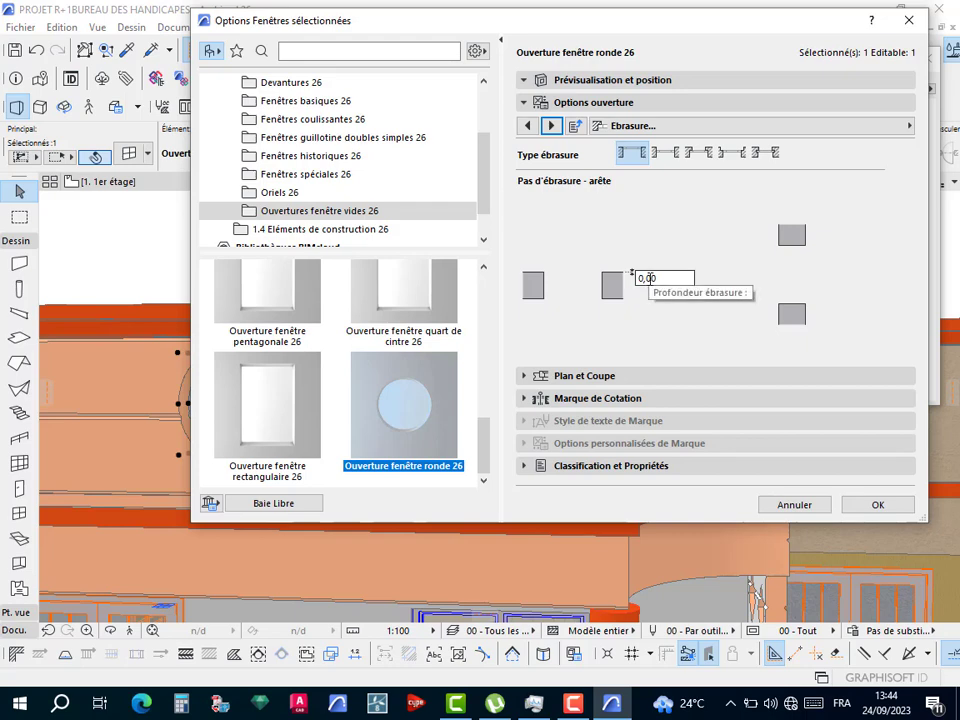
left_click(647, 278)
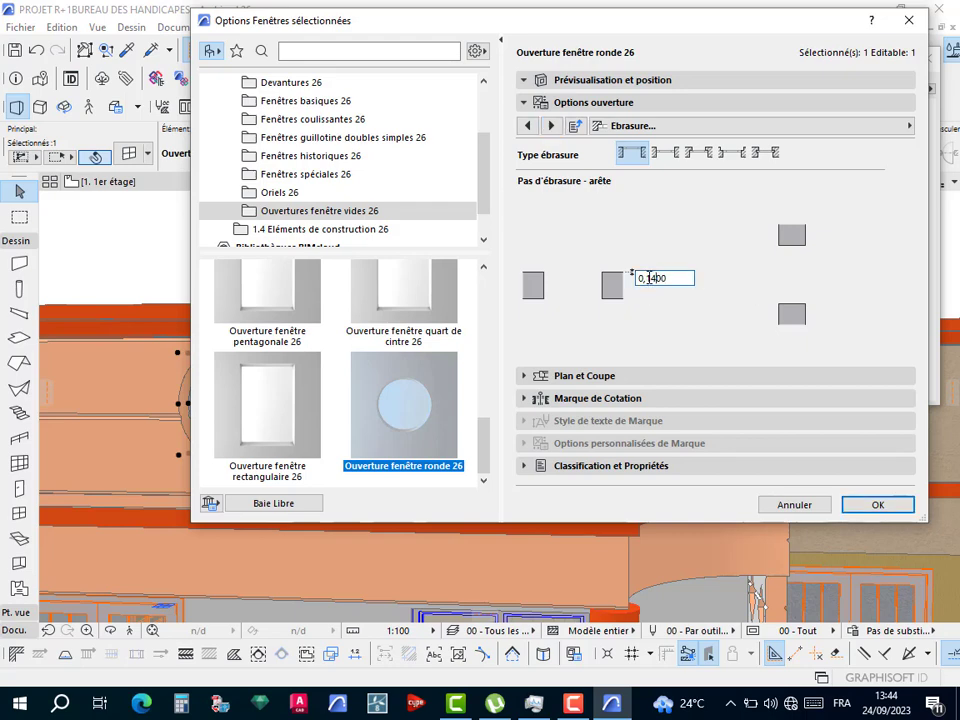
type("14")
key("Return")
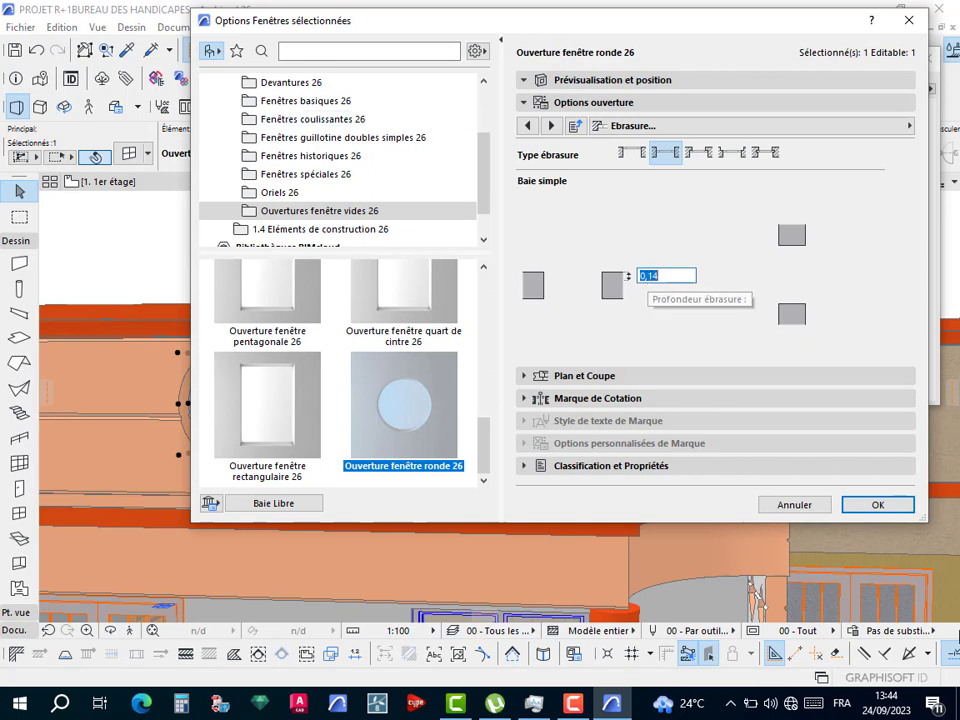
left_click(877, 504)
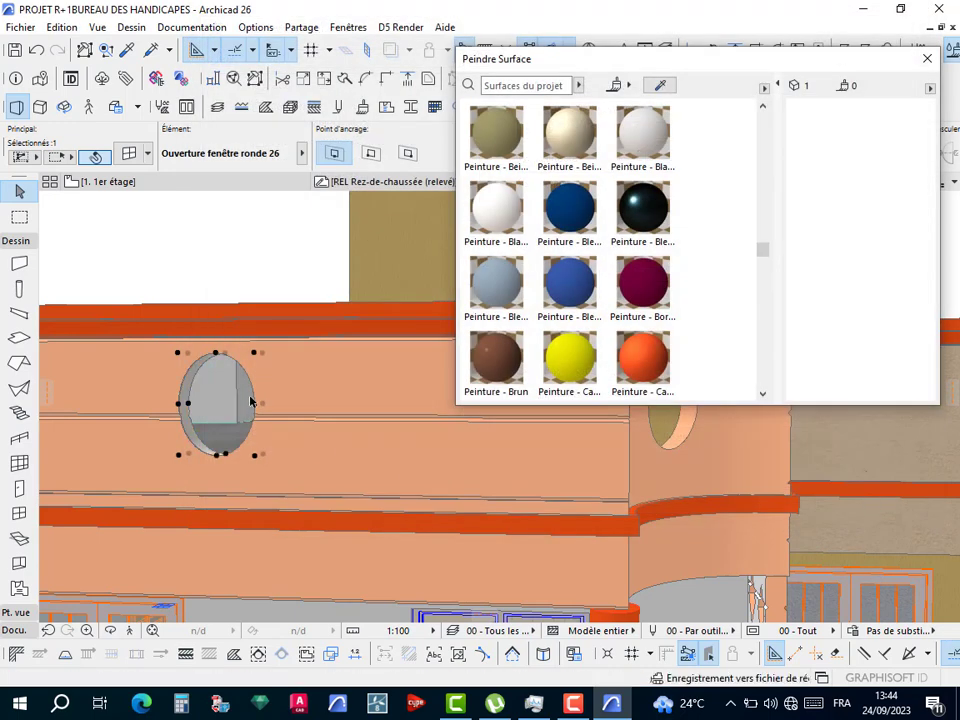
Inspect the round opening from both sides of the parapet, and undo the reveal depth change.
scroll(193, 384, "up", 10)
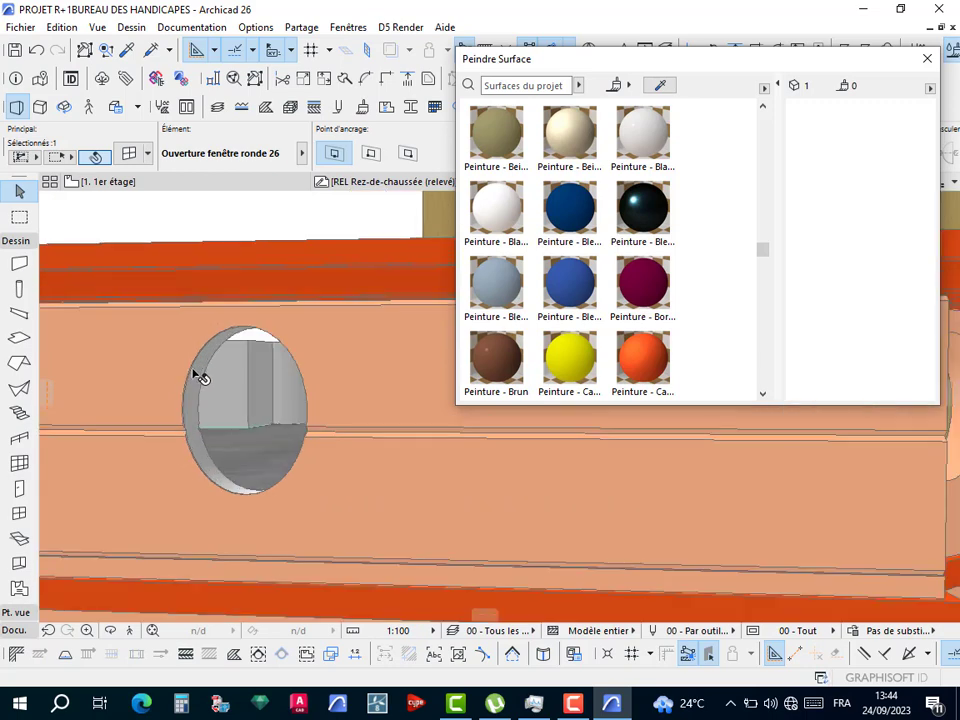
scroll(208, 396, "down", 6)
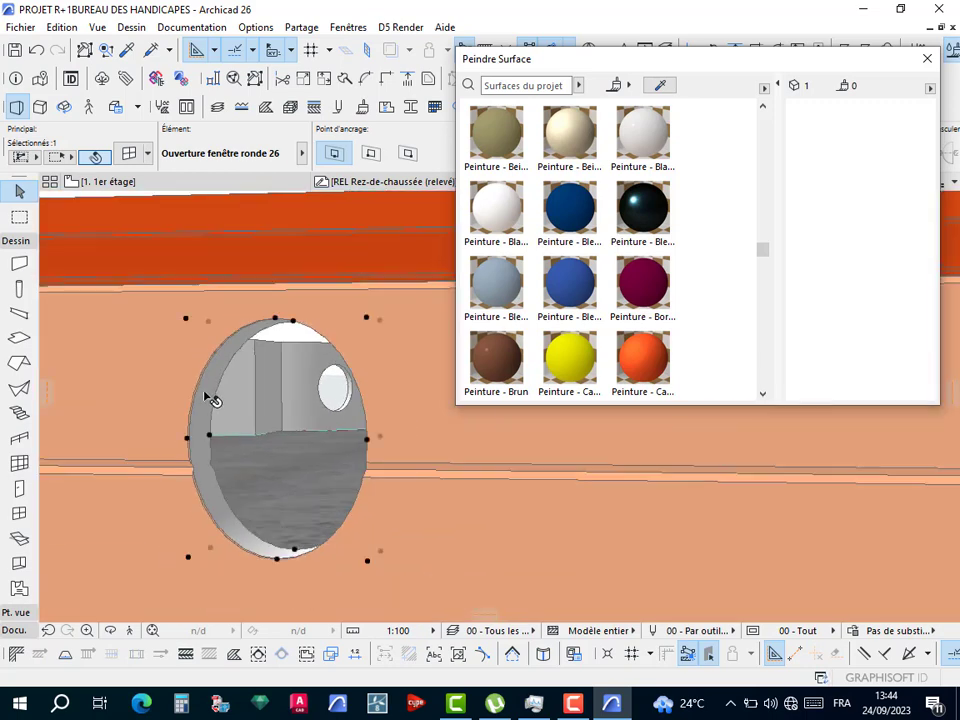
scroll(267, 457, "down", 2)
middle_click_drag(356, 498, 197, 509, "shift")
middle_click_drag(261, 480, 22, 505, "shift")
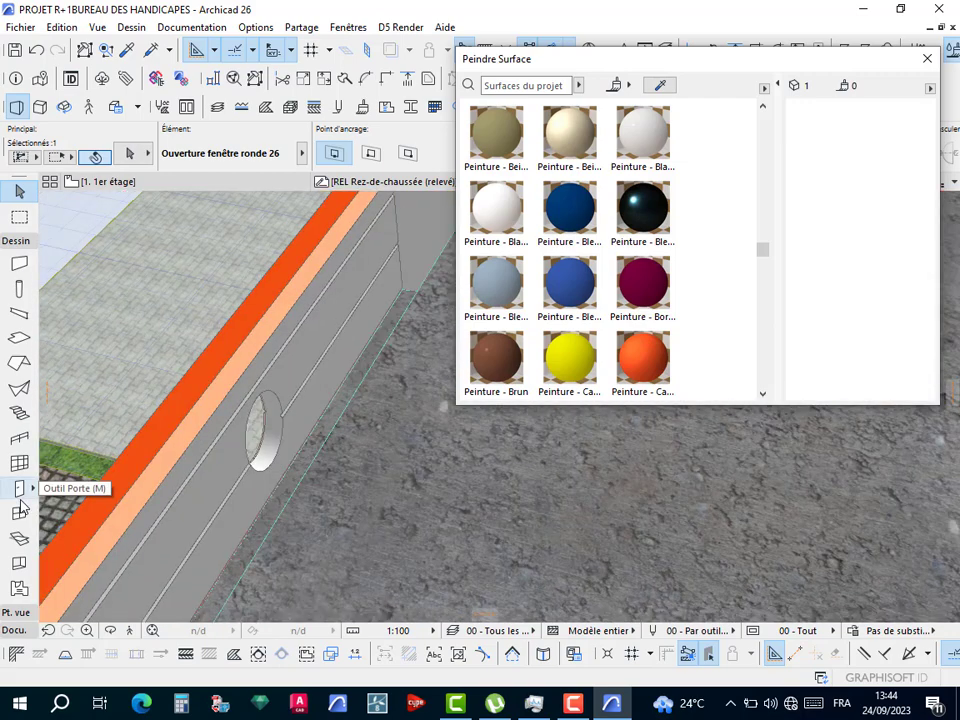
middle_click_drag(260, 495, 538, 453, "shift")
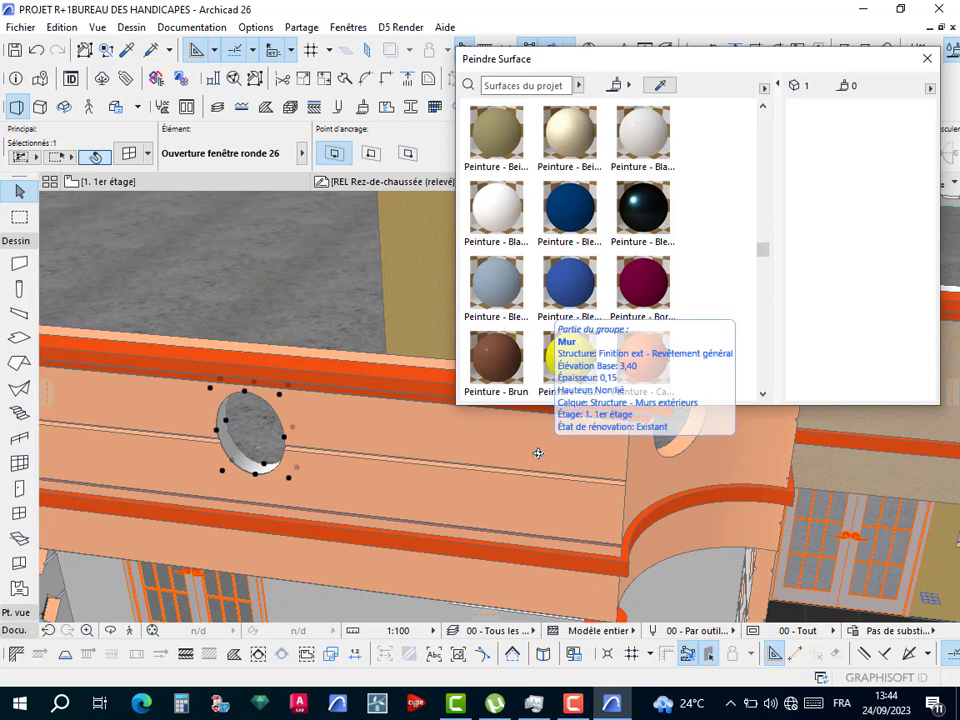
key("ctrl+z")
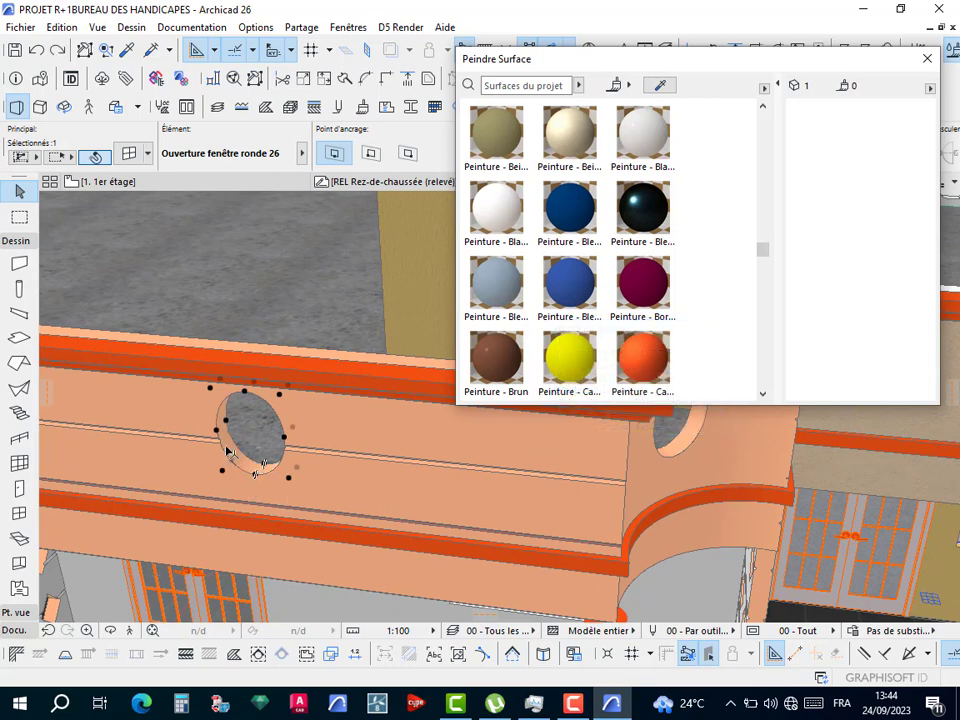
middle_click_drag(304, 461, 266, 405, "shift")
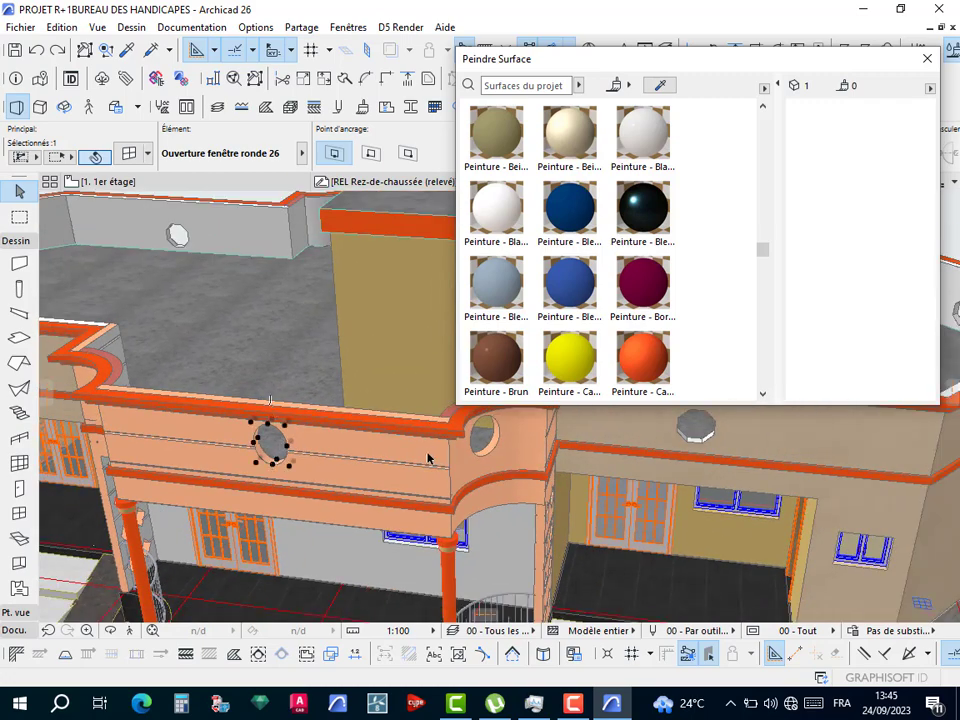
scroll(427, 458, "down", 10)
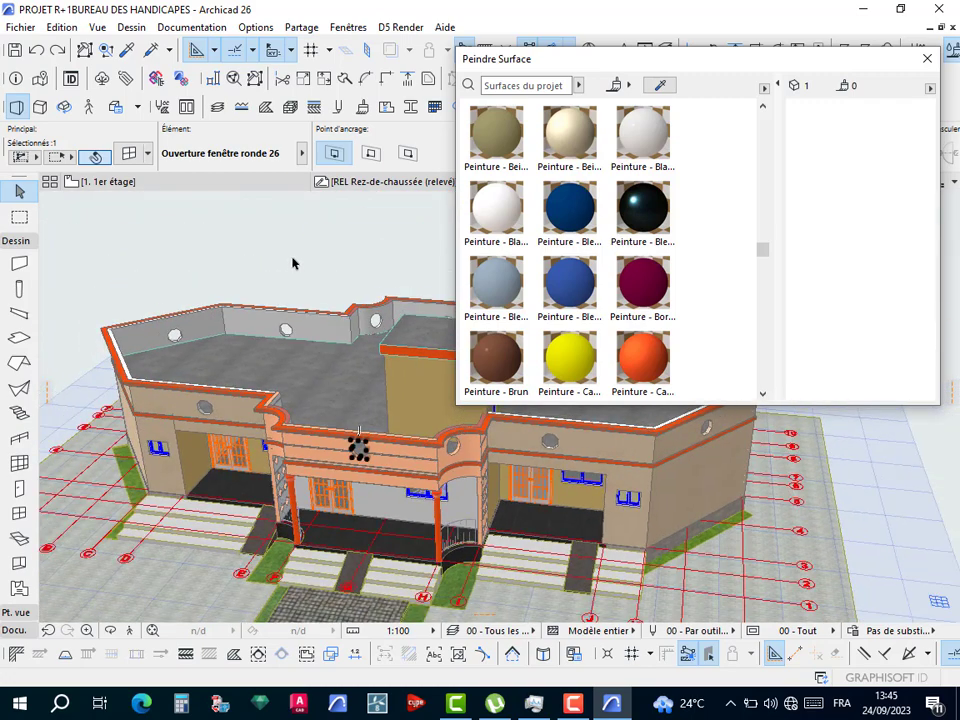
Clear the opening's selection and inspect the round openings around the front facade in 3D.
left_click(296, 266)
middle_click_drag(334, 454, 242, 450, "shift")
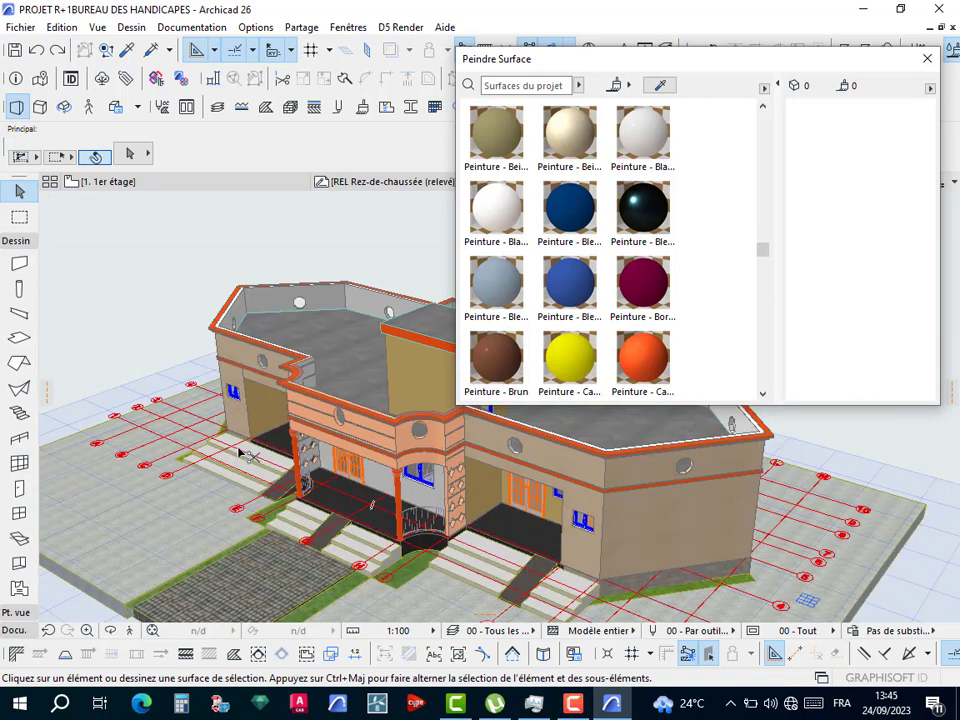
left_click(111, 631)
left_click_drag(276, 553, 365, 532)
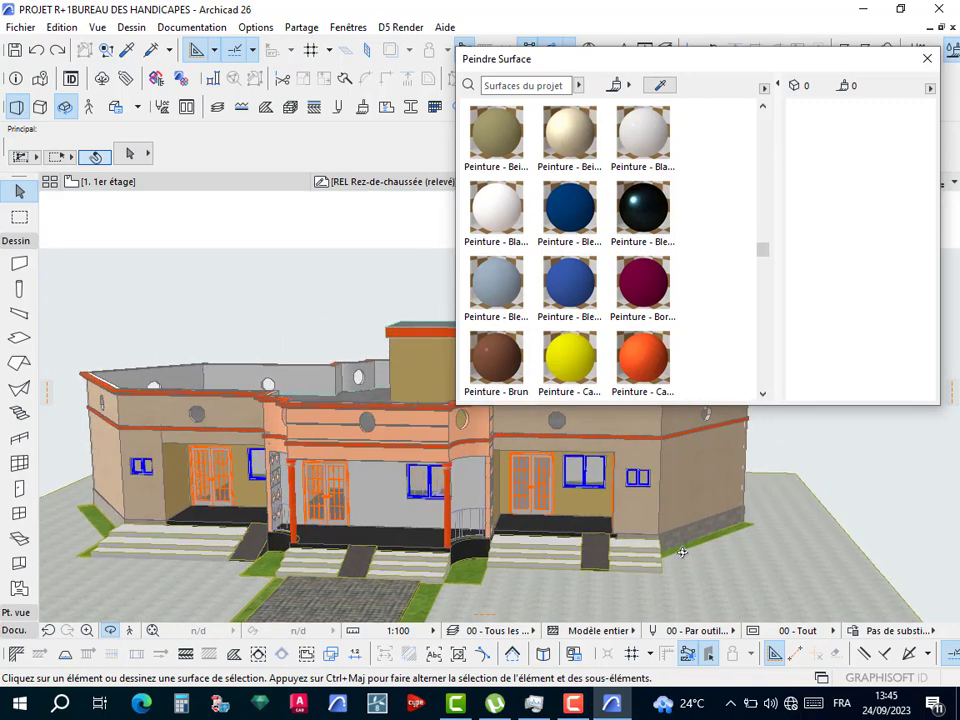
scroll(682, 553, "up", 6)
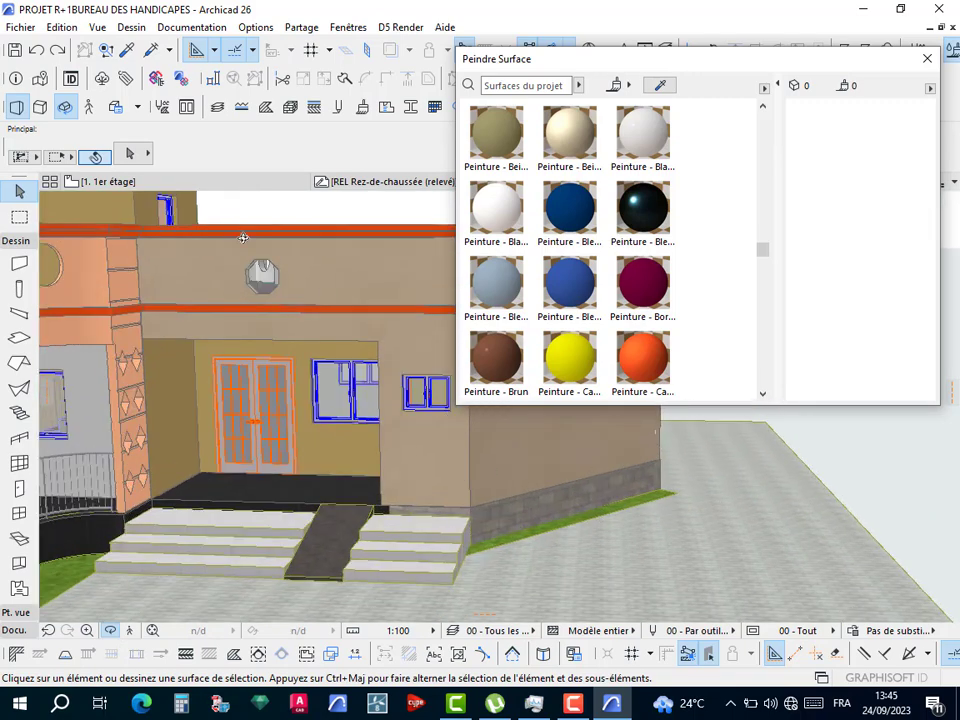
Look over the full 1er étage floor plan with its parapet walls and round openings.
left_click(112, 182)
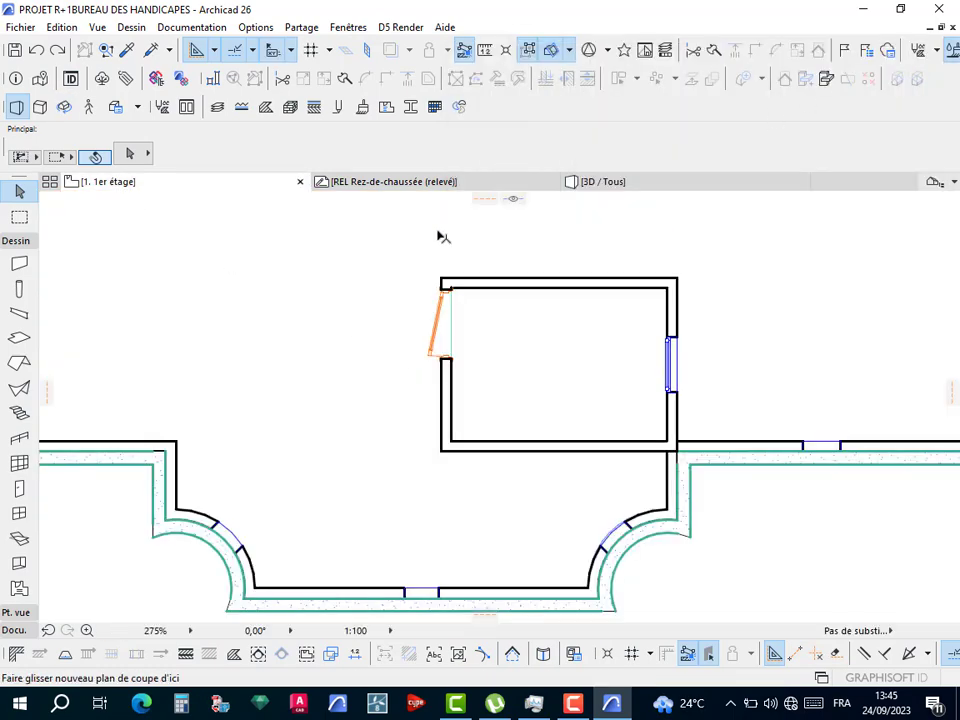
left_click(664, 189)
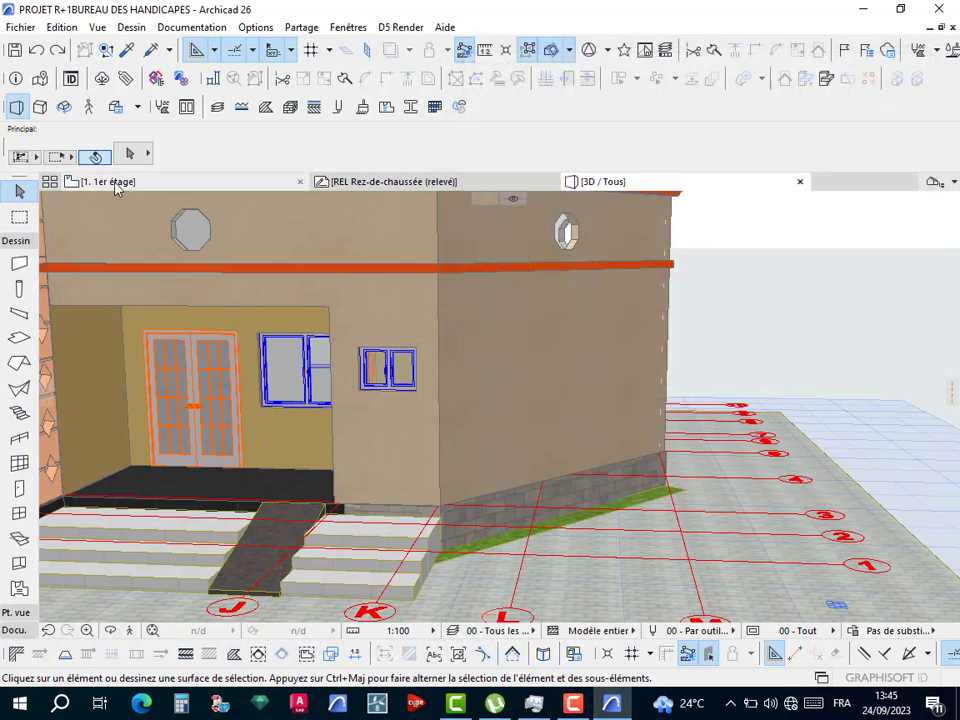
left_click(190, 183)
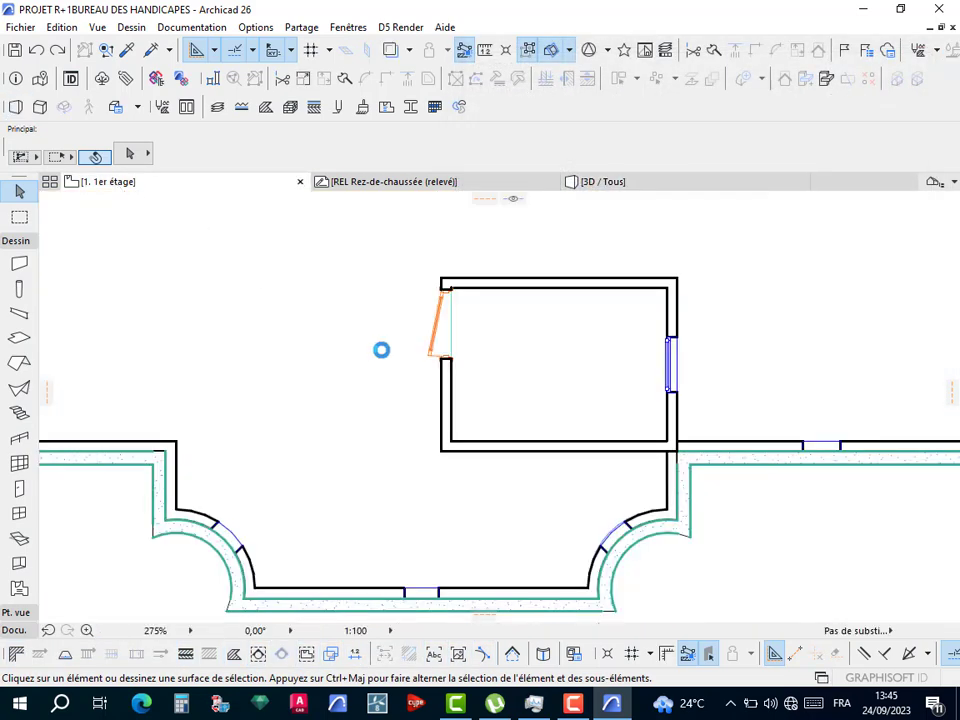
scroll(380, 345, "down", 6)
scroll(385, 342, "down", 3)
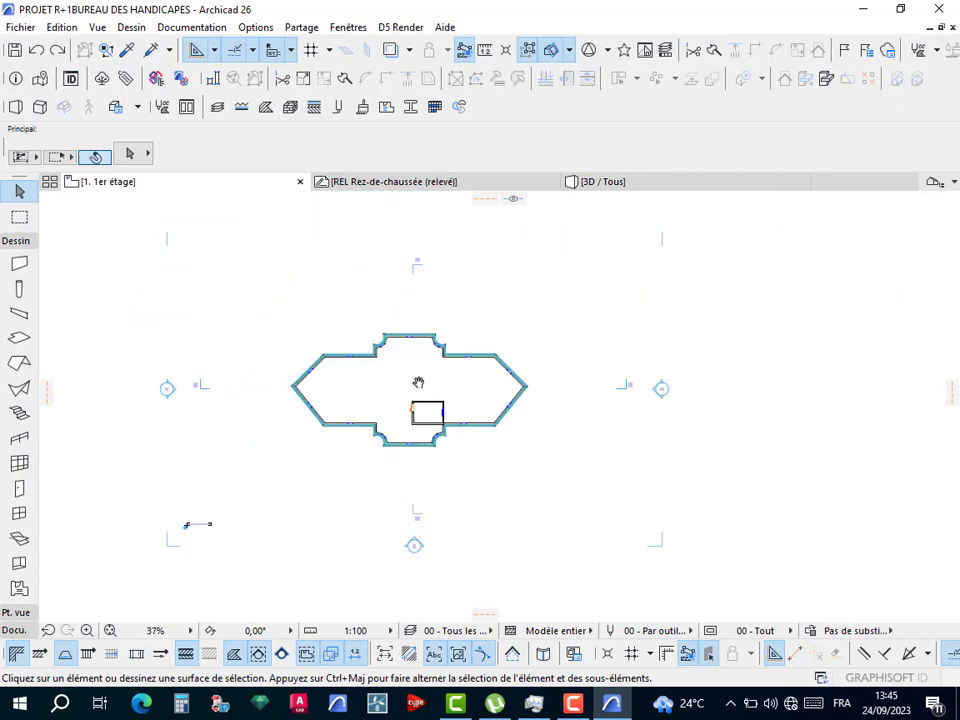
Return to the 3D view and frame the whole front facade of the building.
left_click(605, 182)
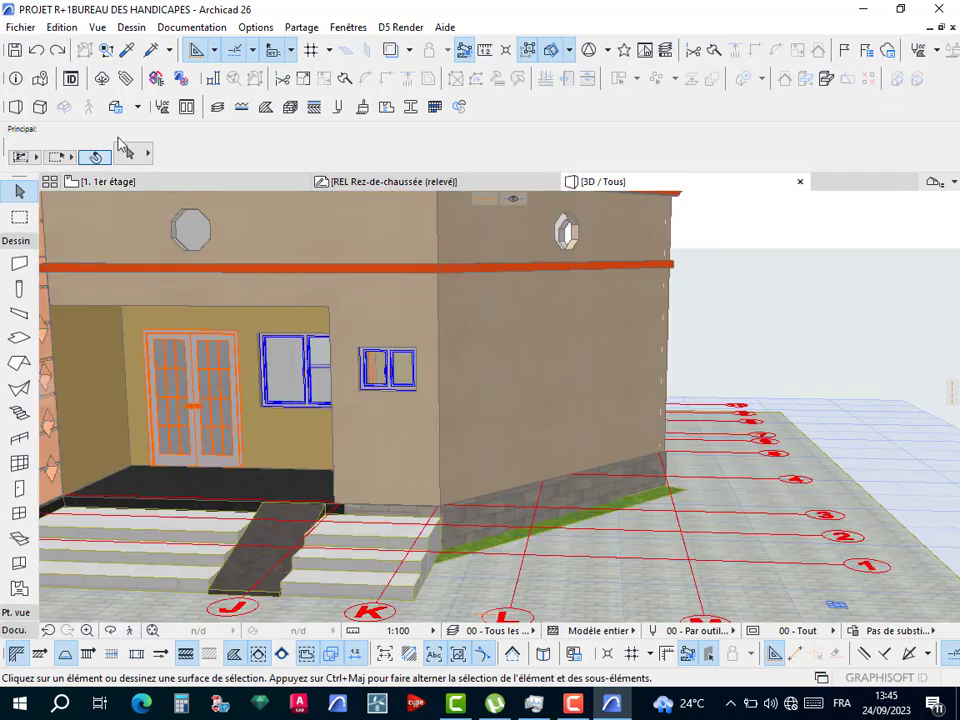
scroll(450, 400, "down", 2)
scroll(559, 431, "down", 4)
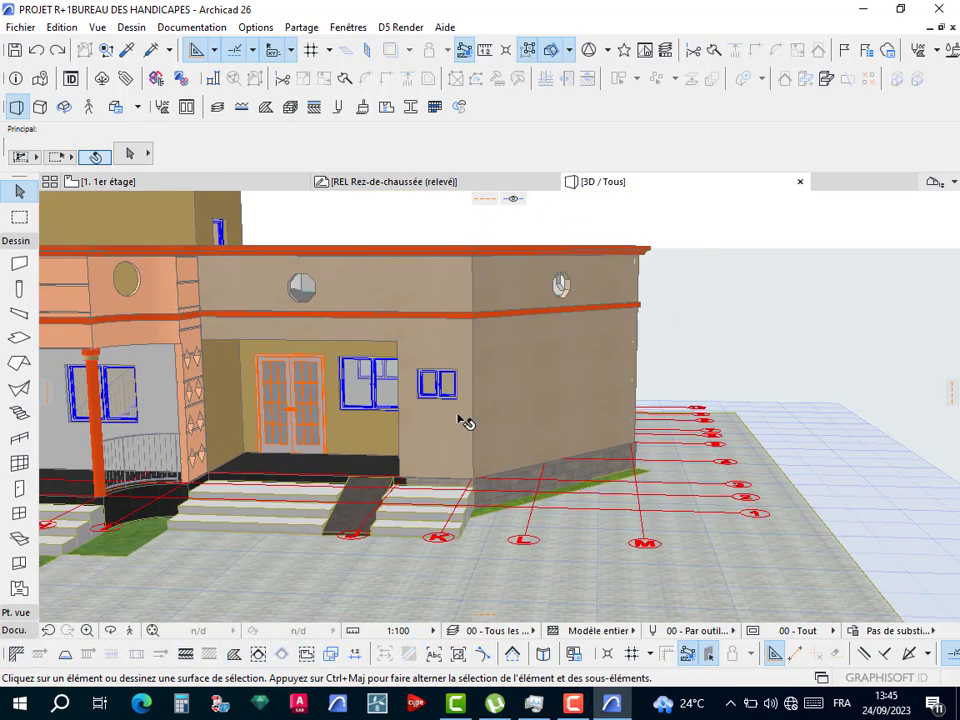
middle_click_drag(661, 474, 497, 453, "shift")
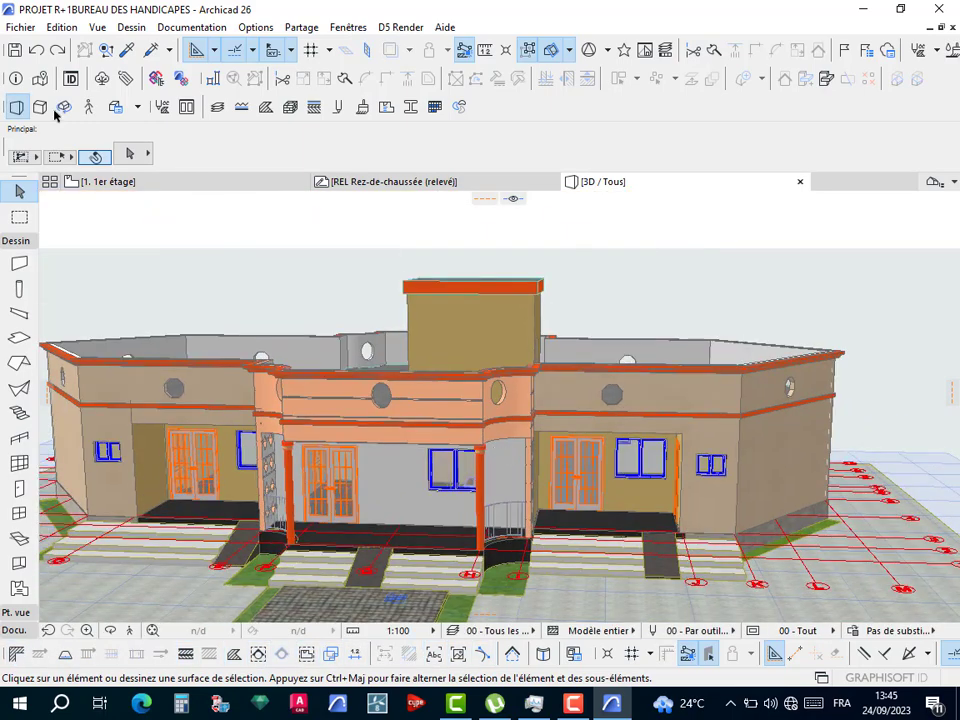
Save the 3D model in SketchUp format over PROJET R+1BUREAU DES HANDICAPES.skp in the FICHIER SKP folder.
left_click(24, 28)
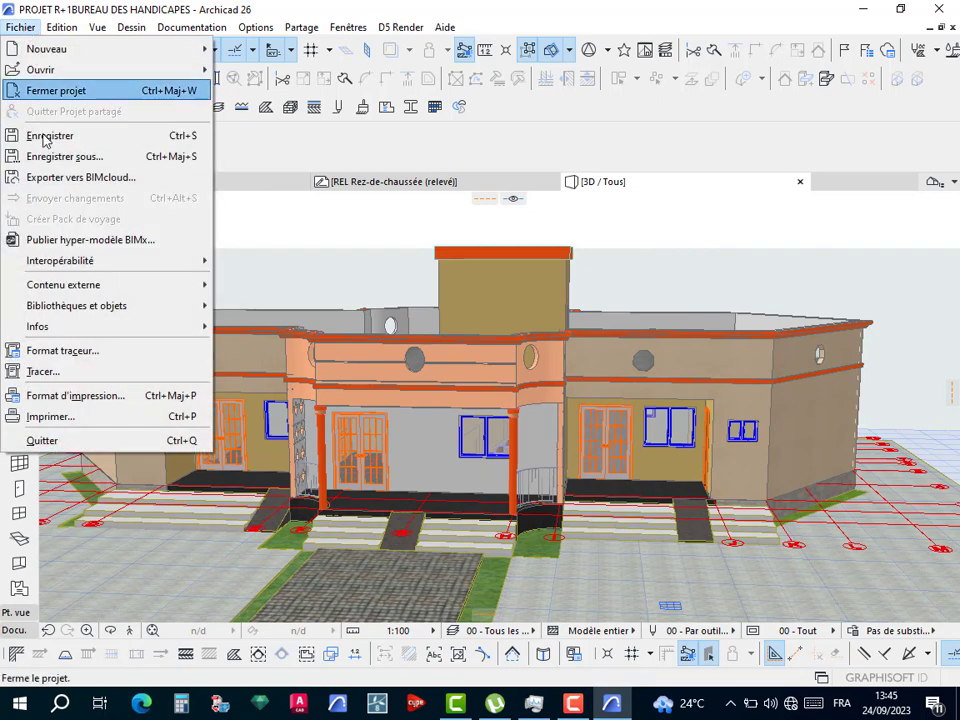
left_click(64, 157)
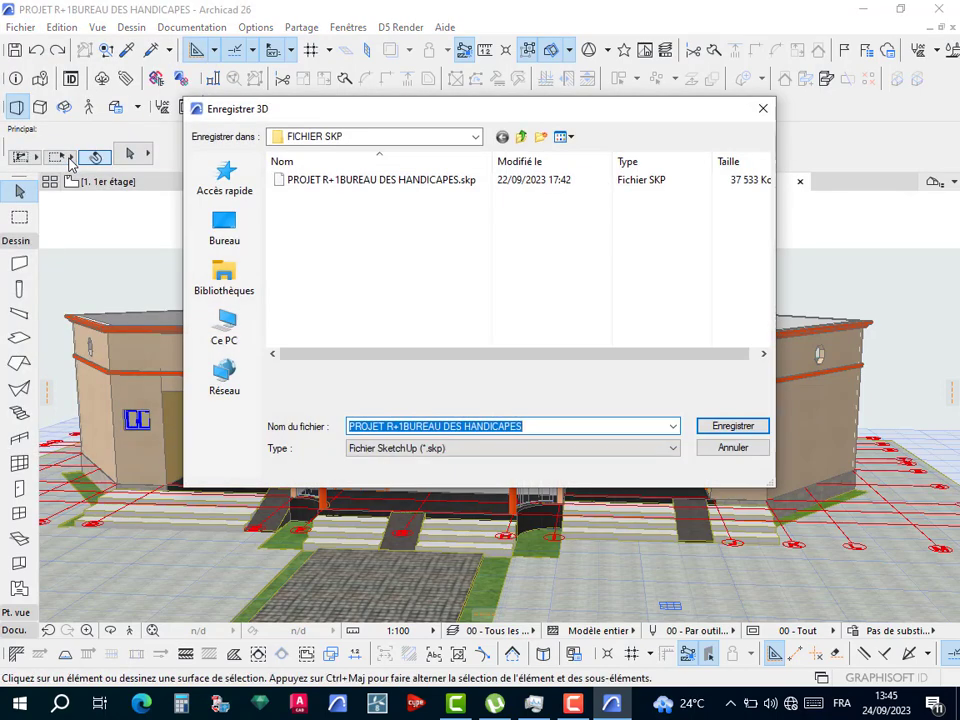
left_click(418, 181)
left_click(752, 426)
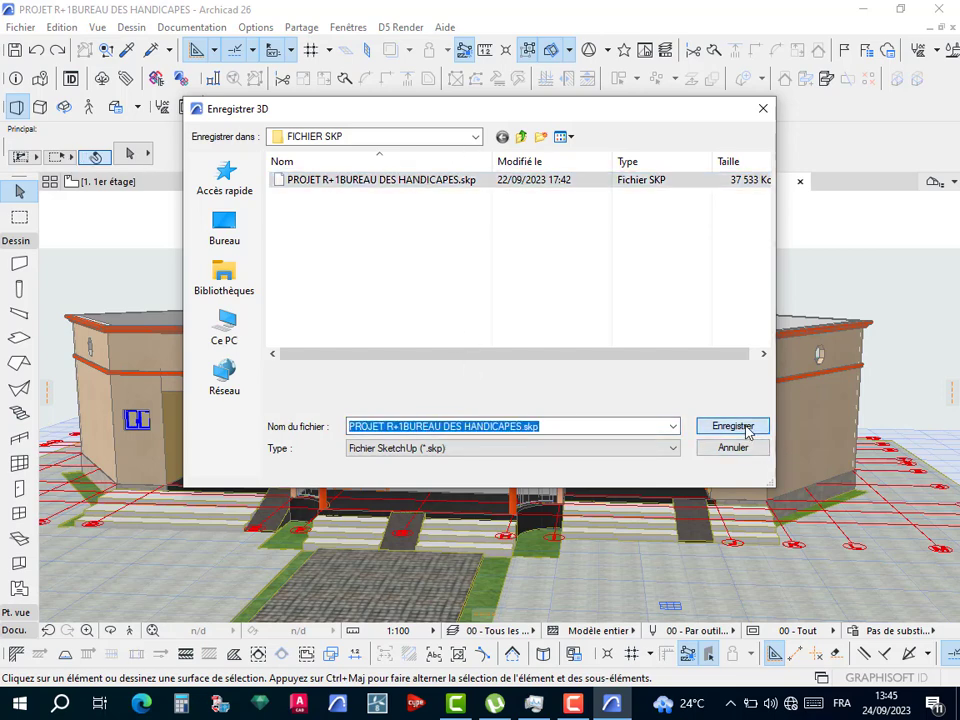
left_click(523, 352)
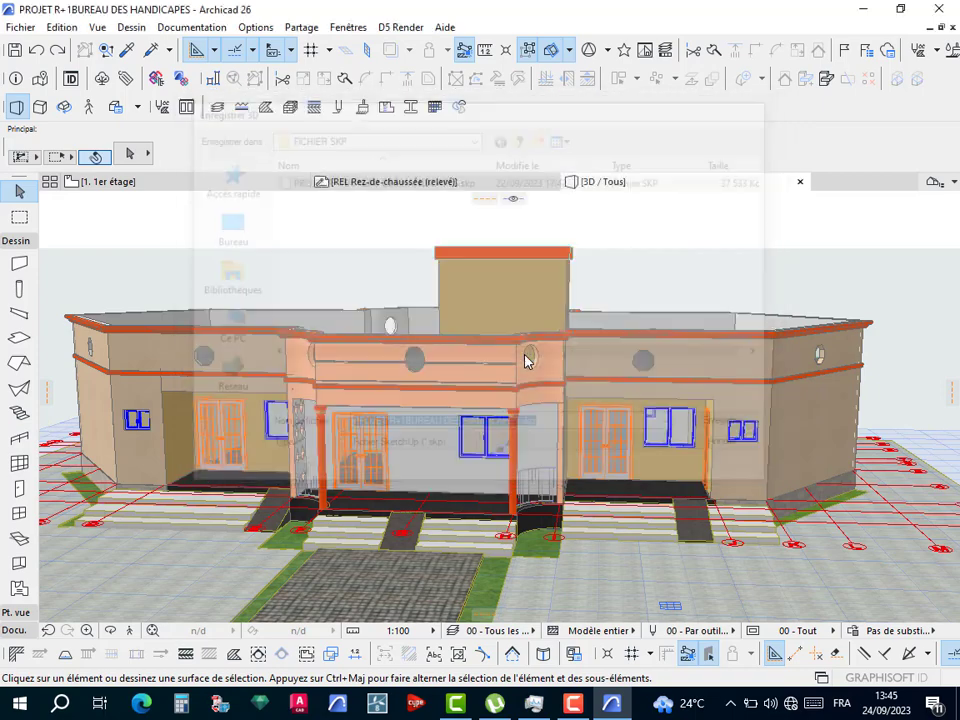
Set the SketchUp version to 7 and run the export with all element types and layers.
left_click(470, 545)
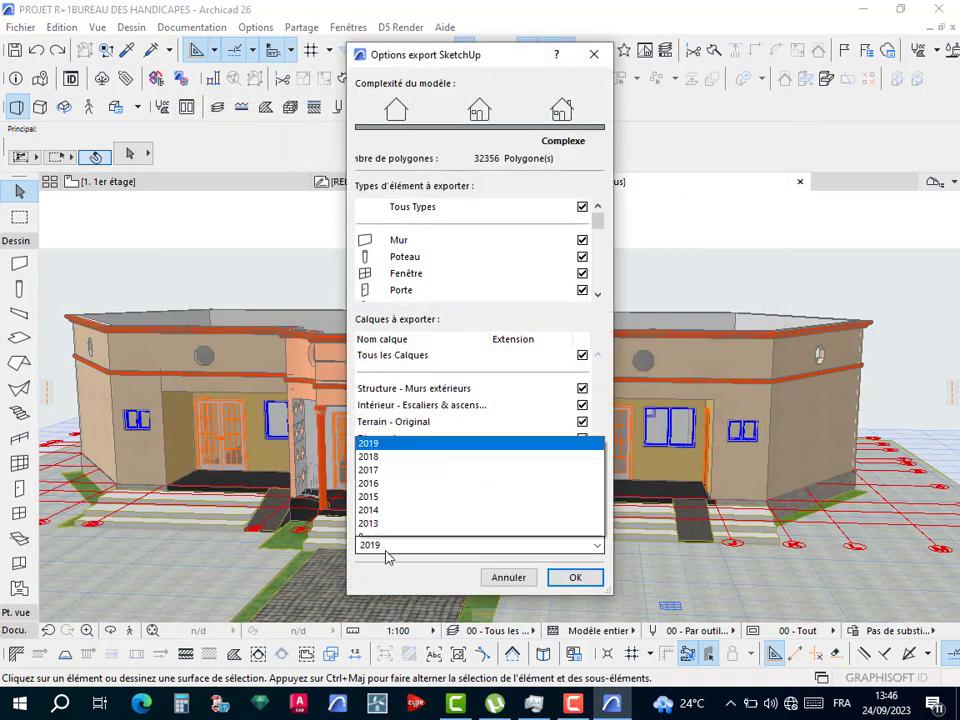
left_click(369, 475)
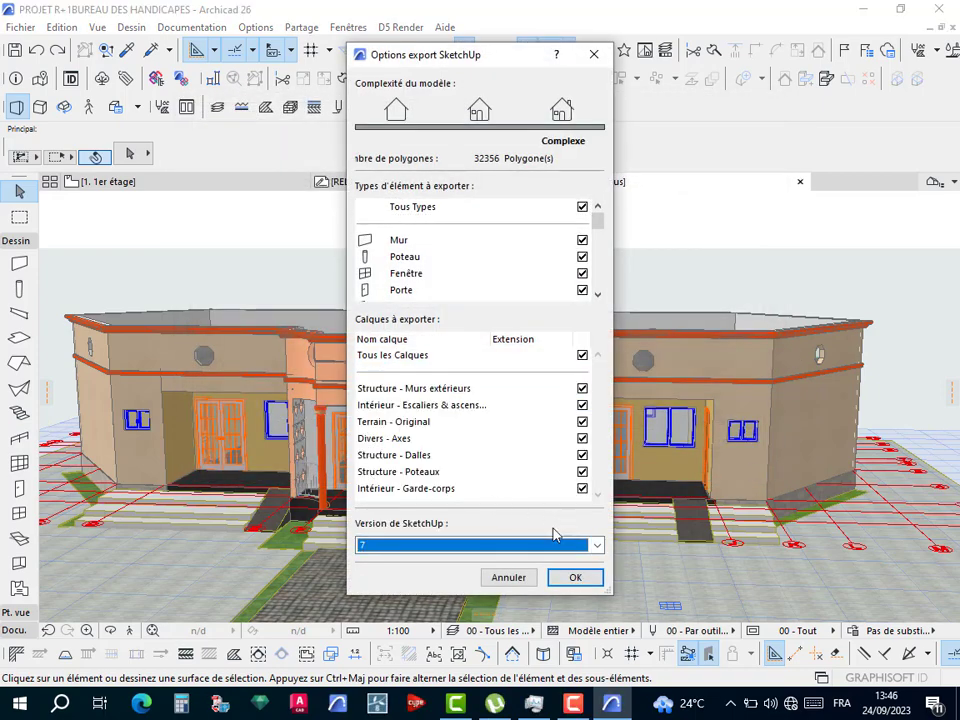
left_click(579, 580)
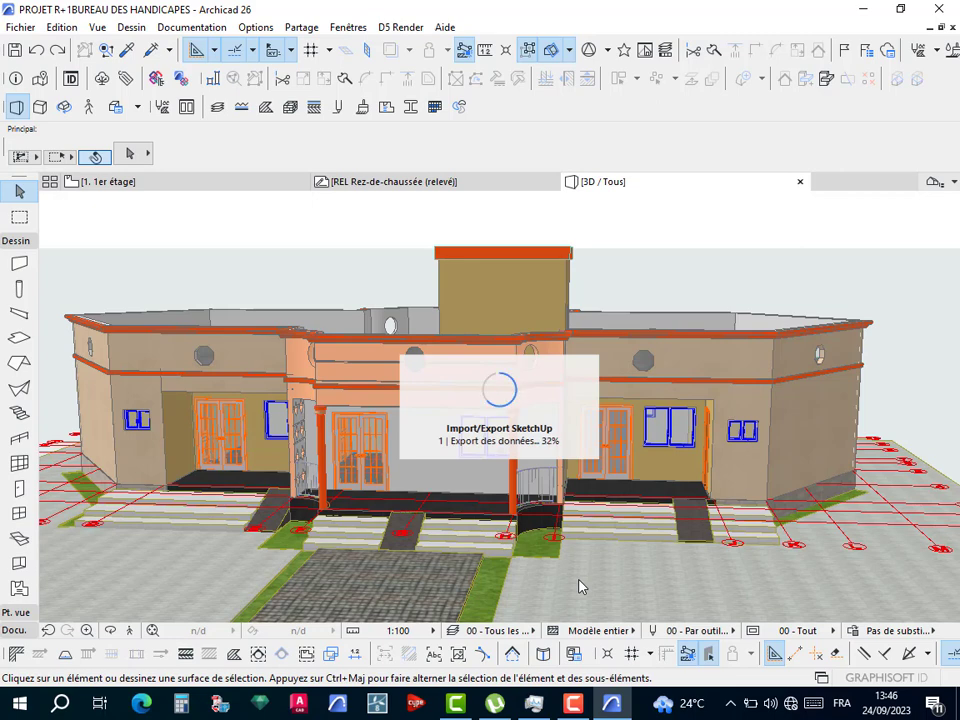
left_click(572, 706)
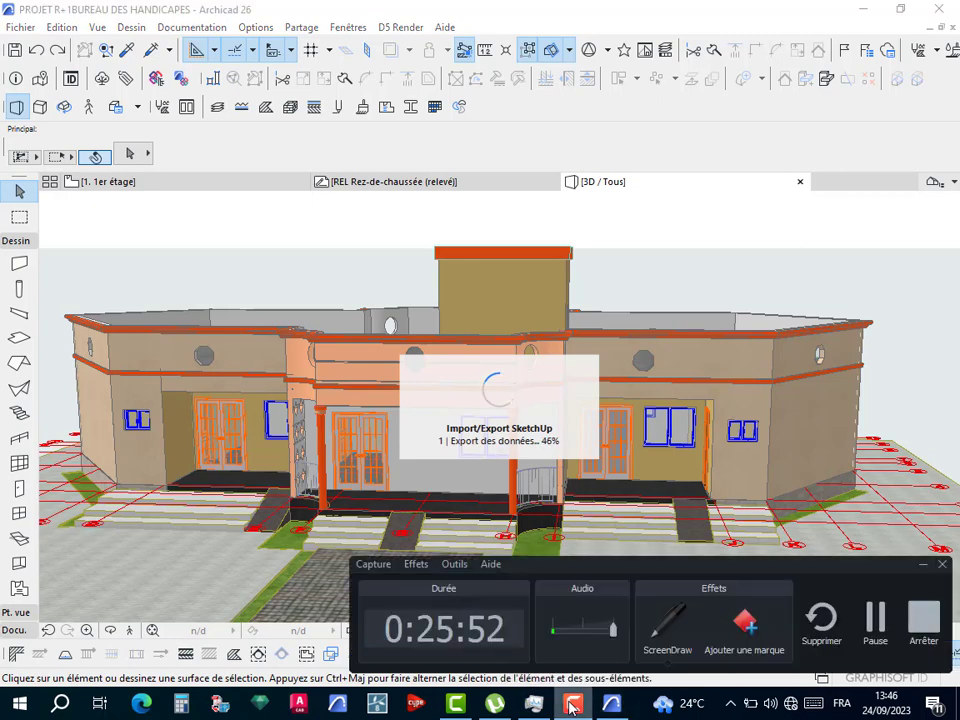
left_click(876, 625)
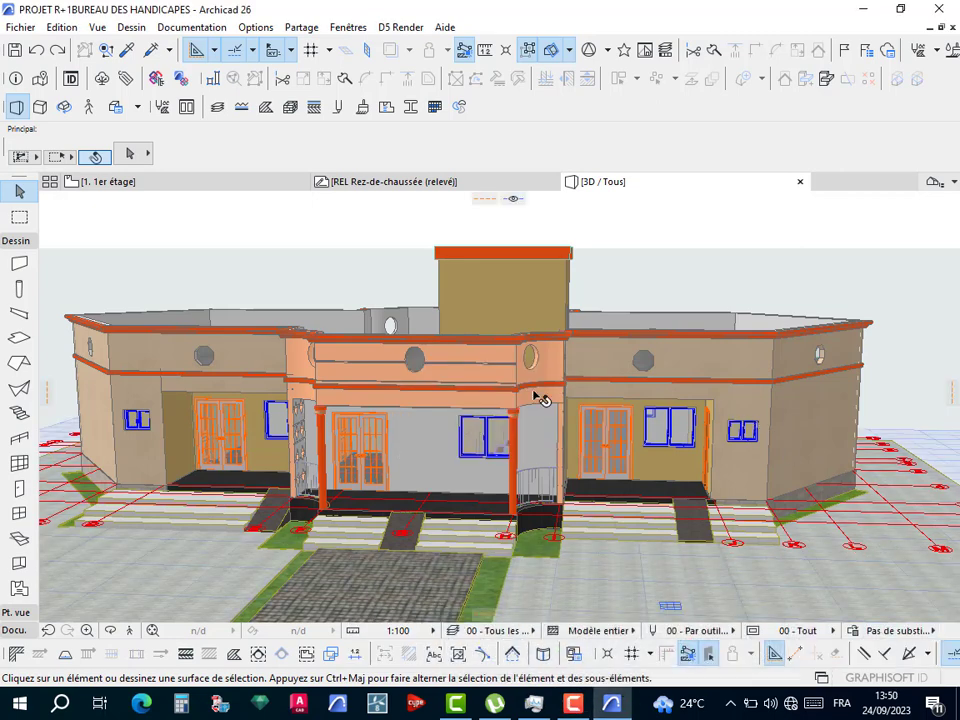
Copy all elements of the 1er étage floor plan and switch to the RDC floor plan.
left_click(148, 183)
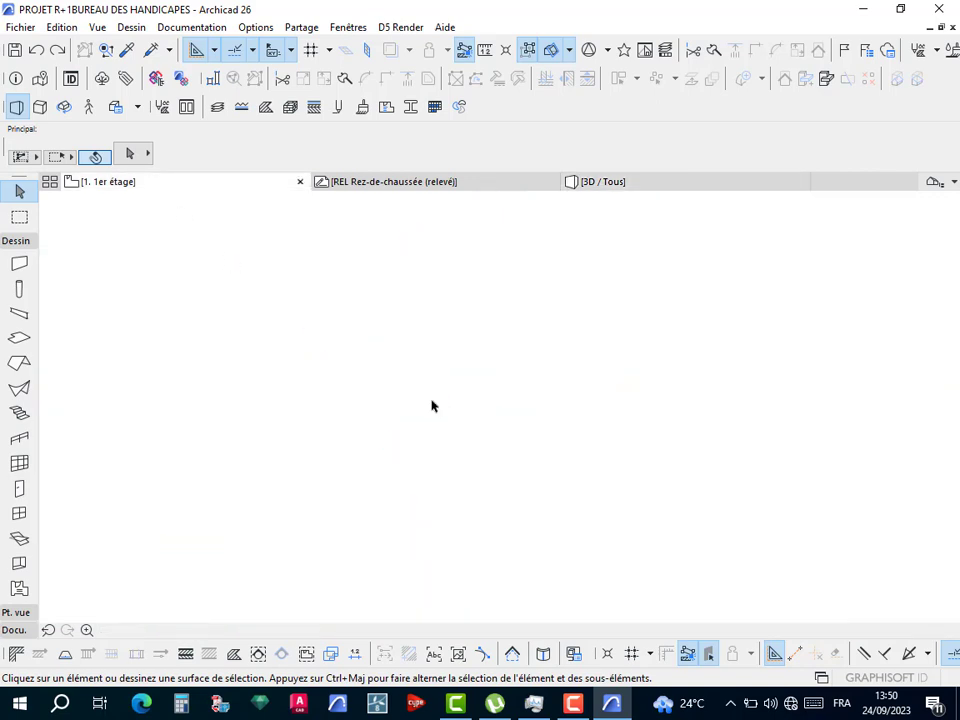
scroll(332, 349, "up", 2)
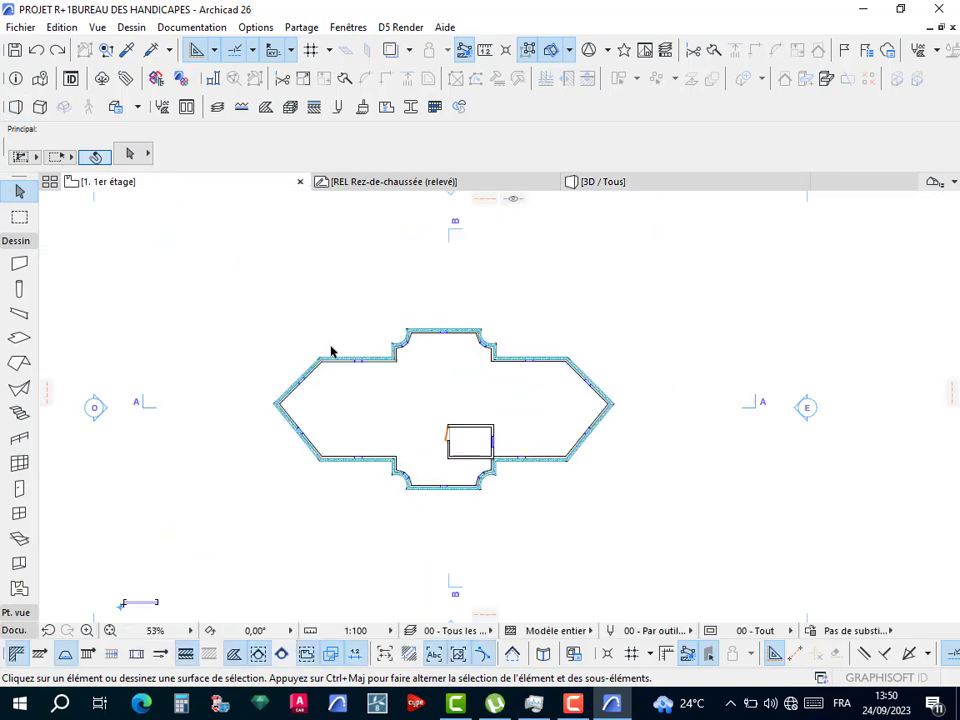
left_click_drag(249, 304, 638, 528)
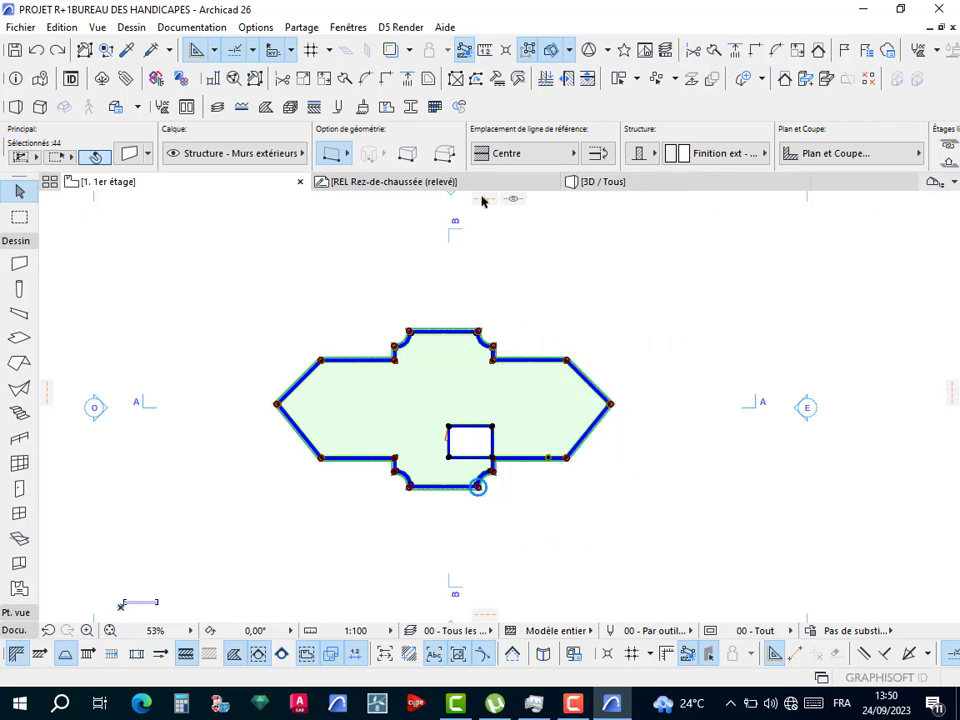
right_click(123, 183)
left_click(198, 349)
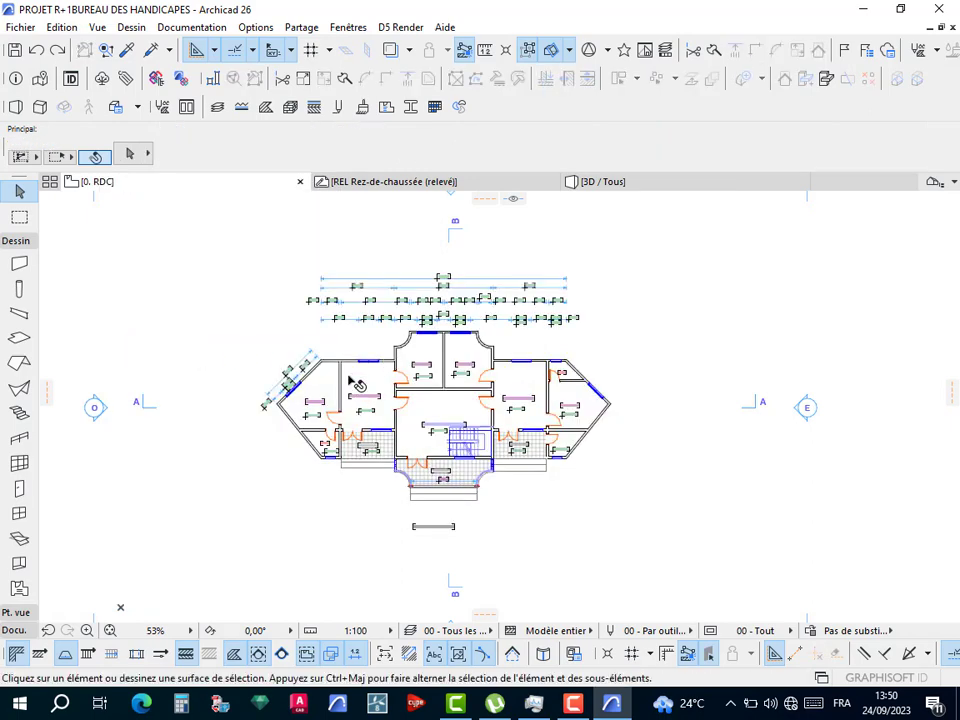
Paste the copied storey elements into the RDC plan and place them in the empty area east of the building.
scroll(285, 342, "down", 3)
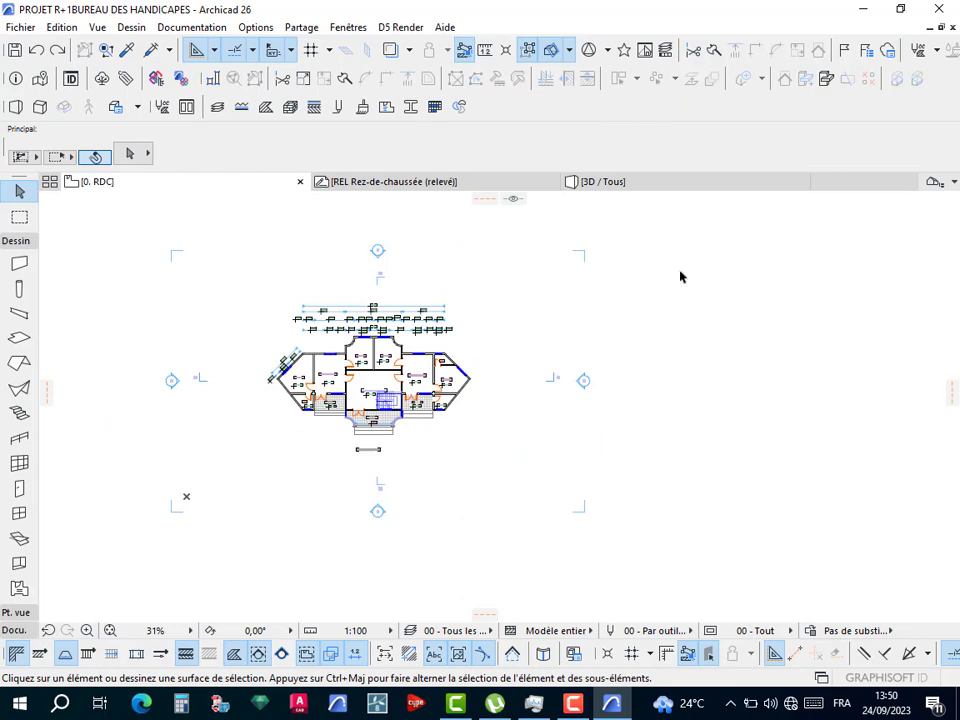
right_click(680, 277)
left_click(718, 282)
left_click(372, 380)
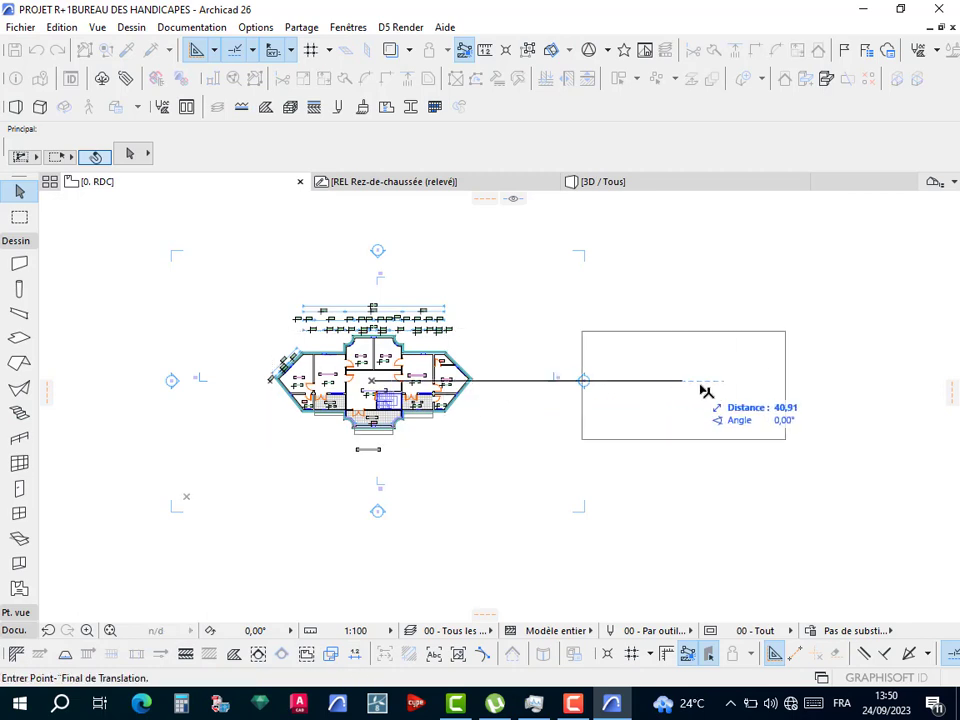
left_click(745, 392)
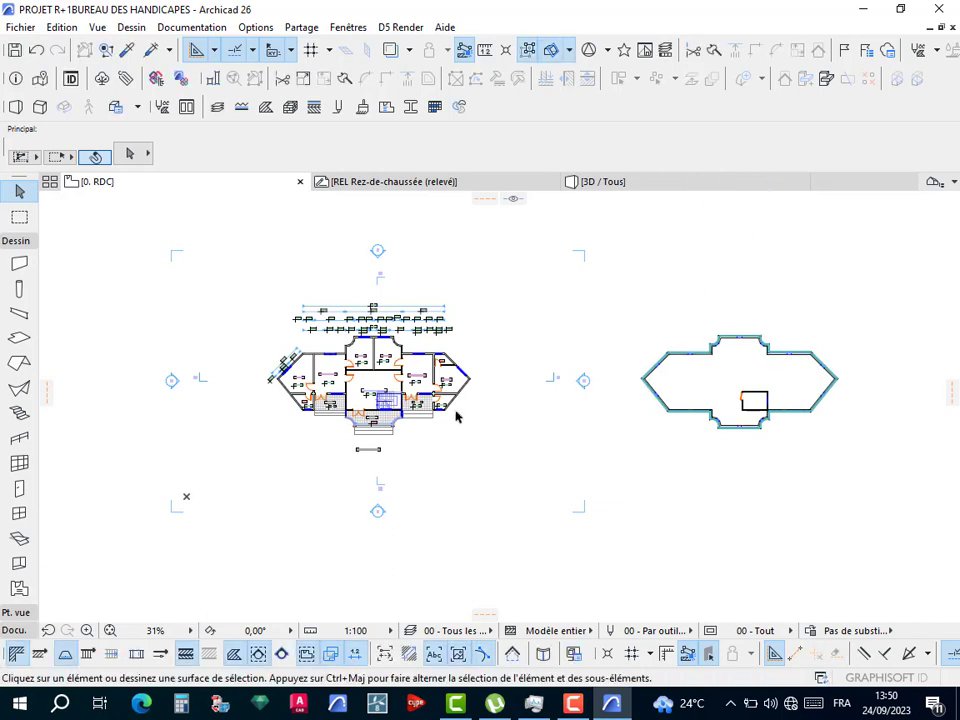
Delete the pasted storey elements beside the RDC plan.
left_click_drag(634, 299, 855, 461)
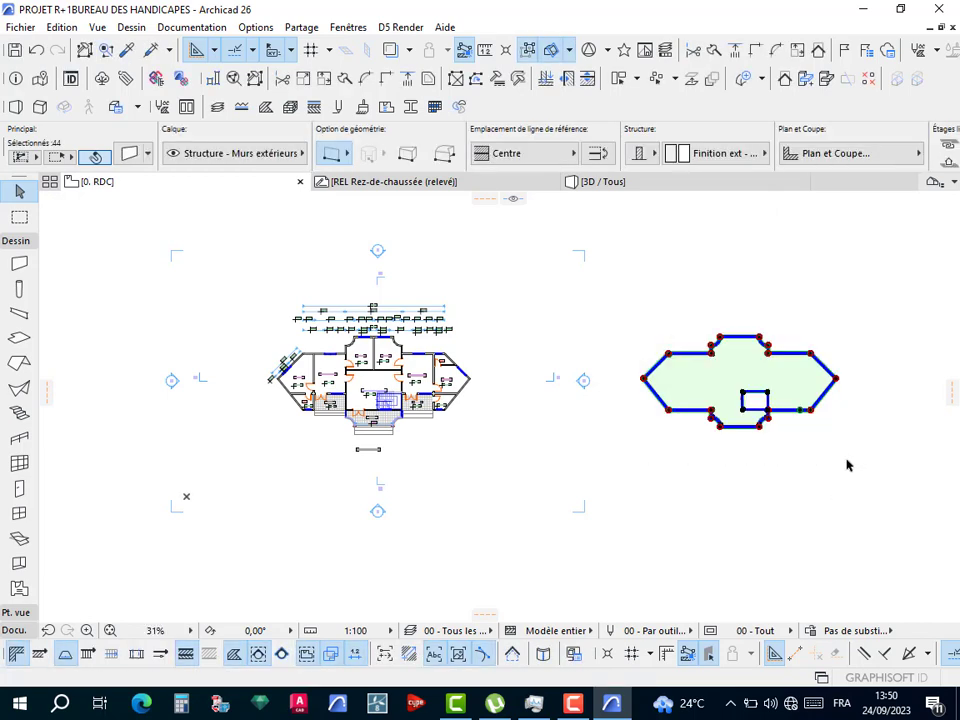
key("Delete")
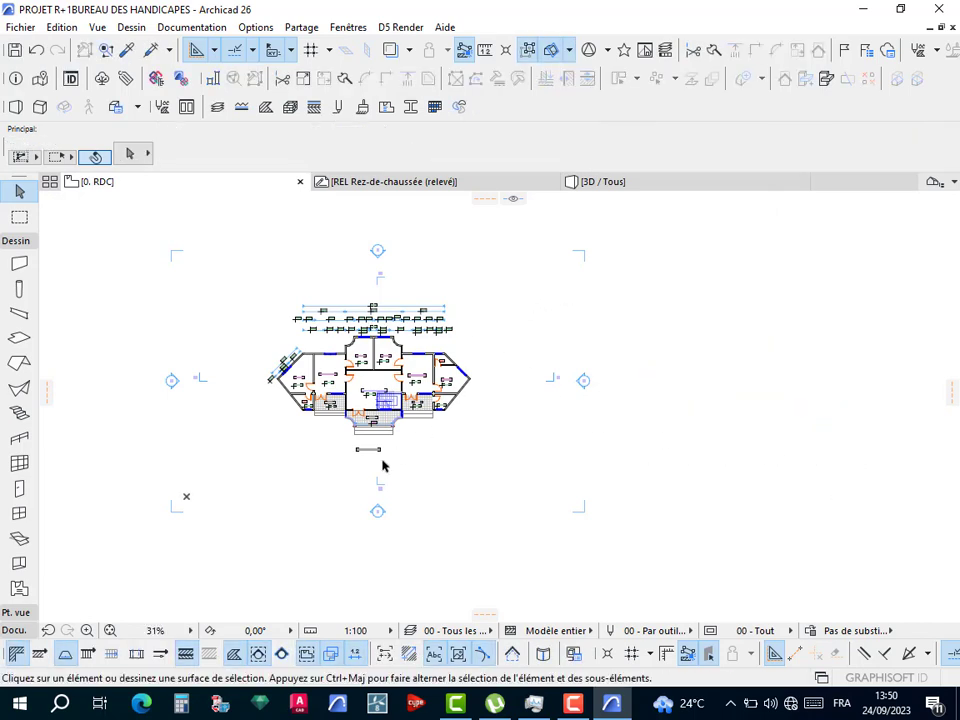
Using the existing dimension's settings, dimension the slanted south-west exterior wall from corner to corner, with the line outside the wall.
scroll(378, 451, "up", 5)
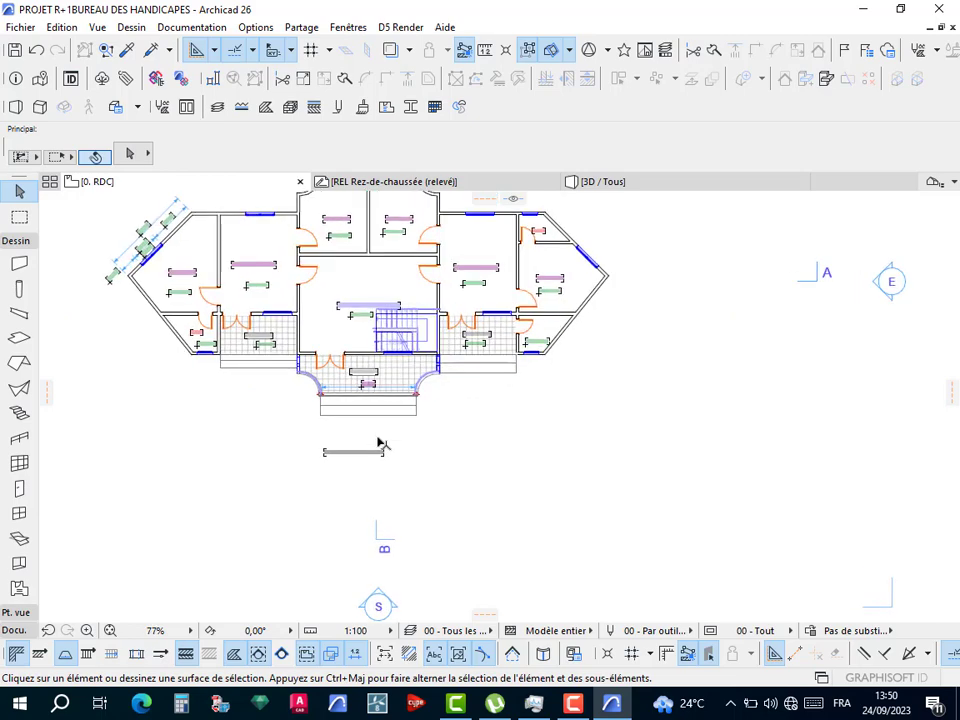
left_click(122, 270, "alt")
scroll(127, 272, "up", 5)
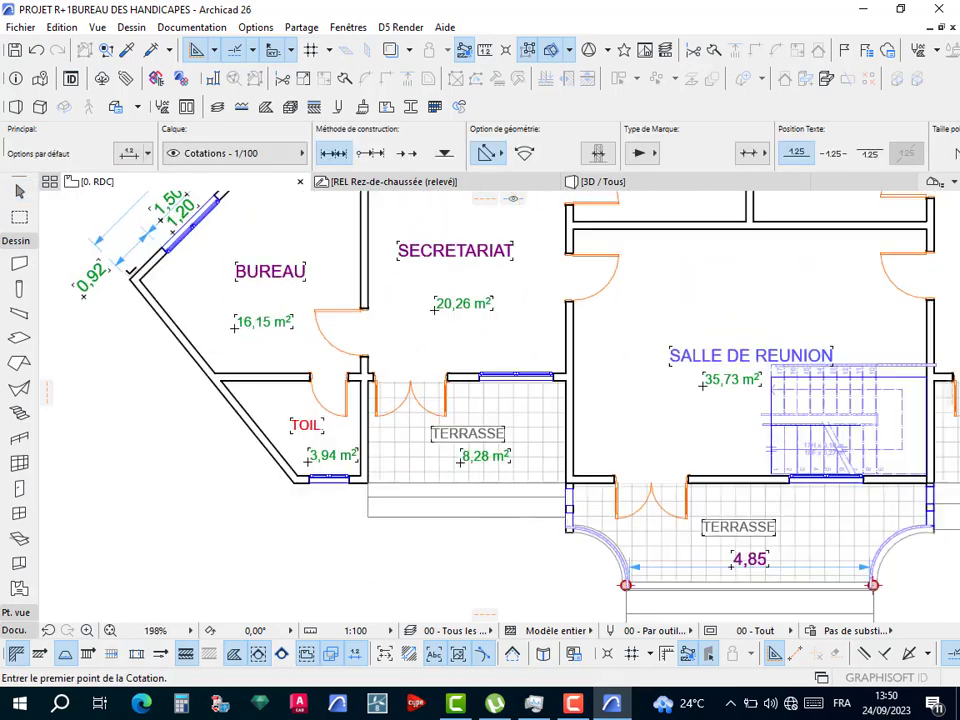
scroll(130, 278, "up", 6)
left_click(217, 362)
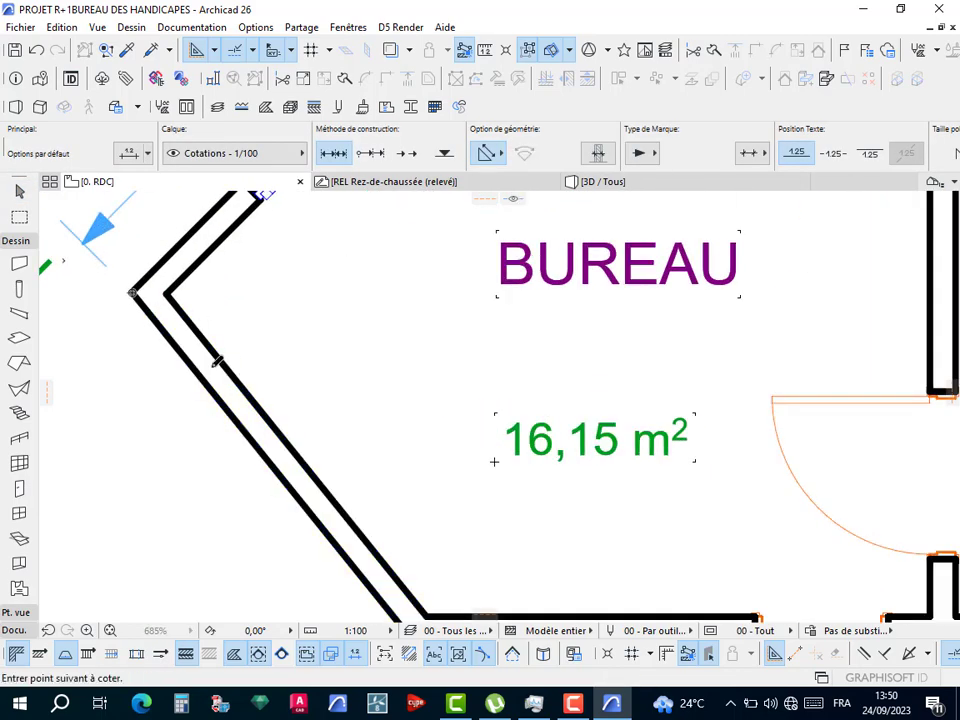
scroll(217, 362, "down", 5)
middle_click_drag(367, 533, 319, 438)
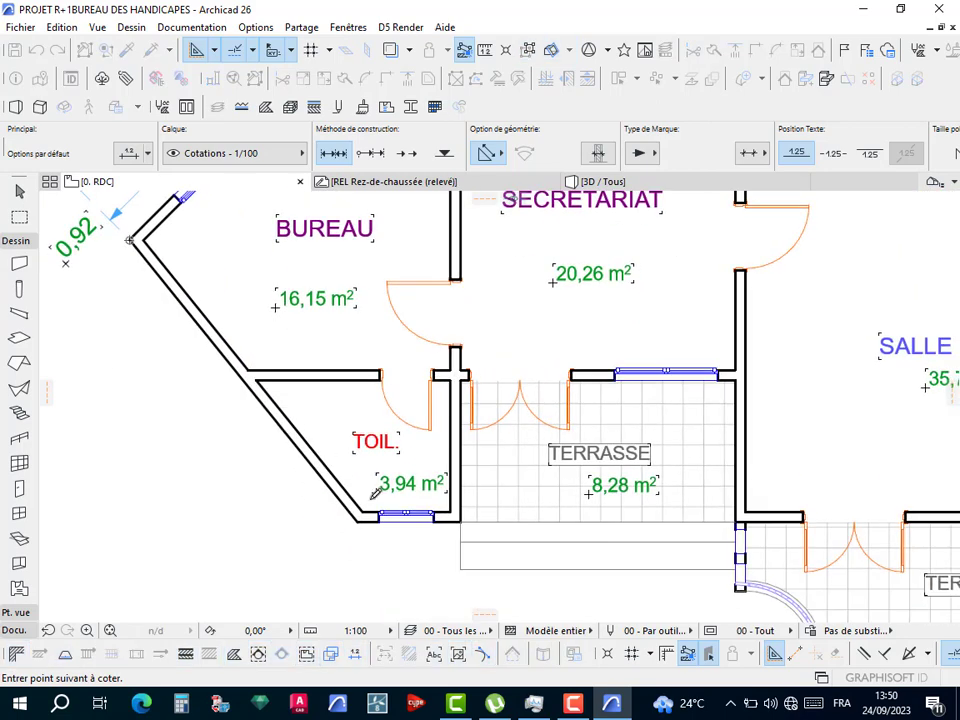
scroll(362, 518, "up", 2)
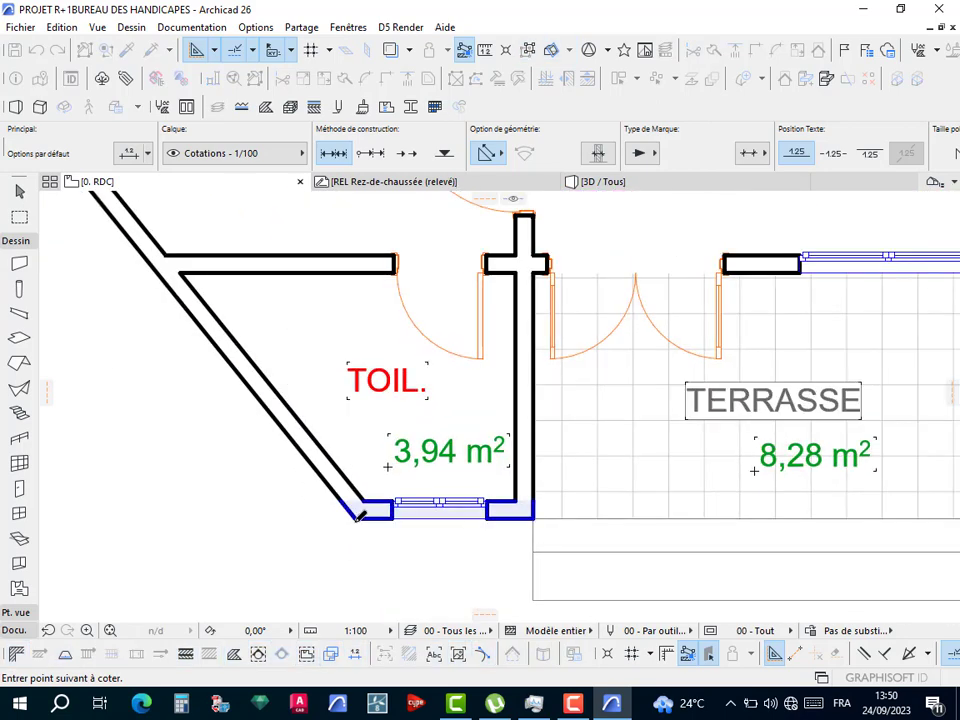
scroll(376, 508, "down", 1)
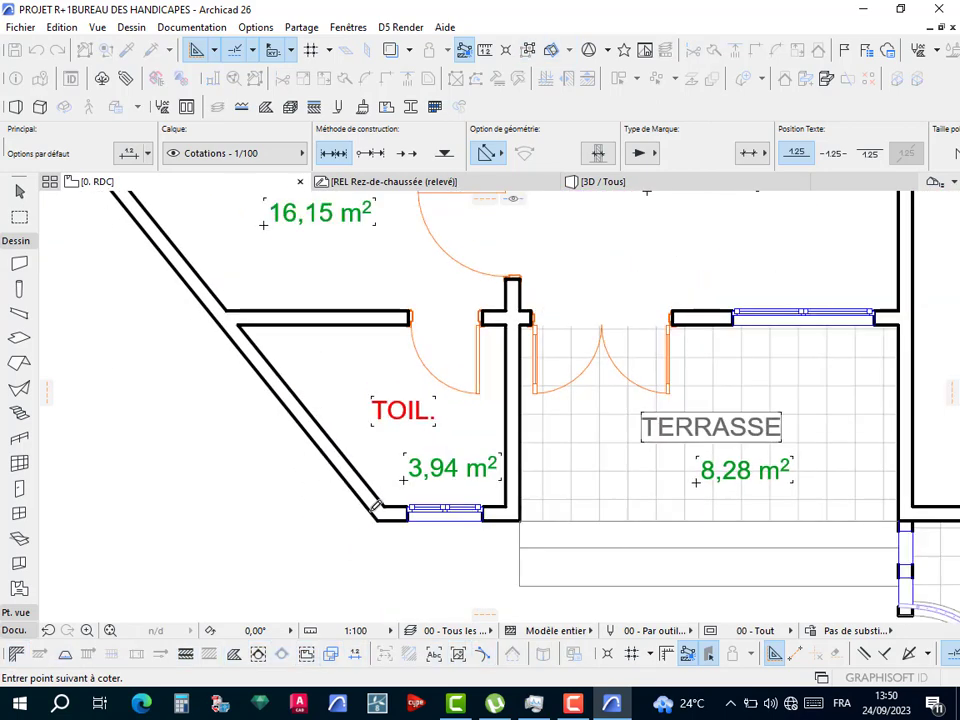
double_click(333, 446)
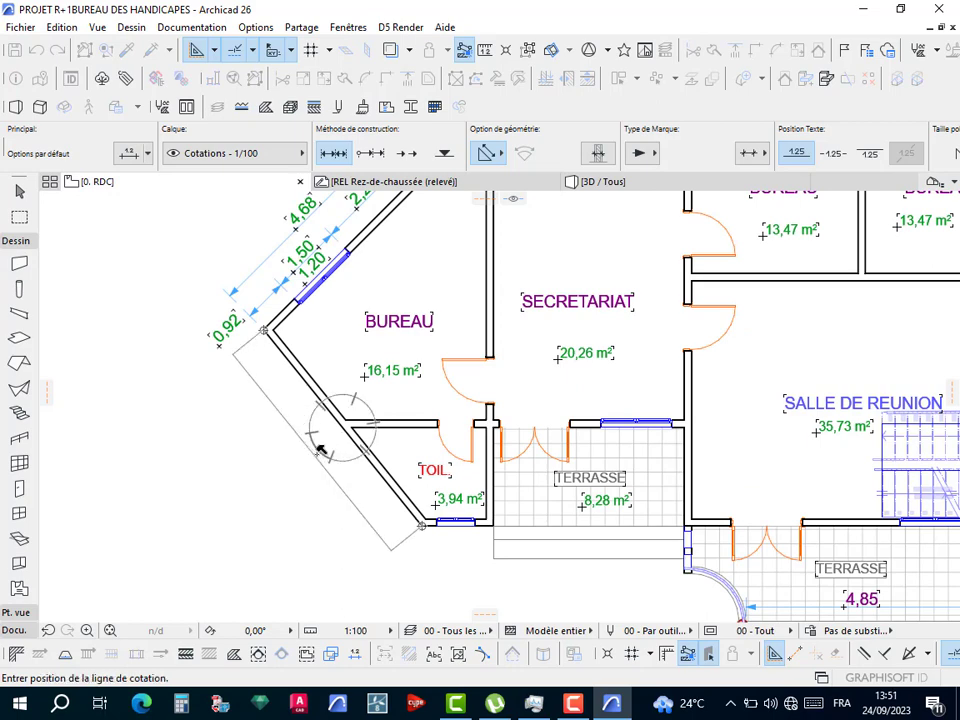
left_click(319, 446)
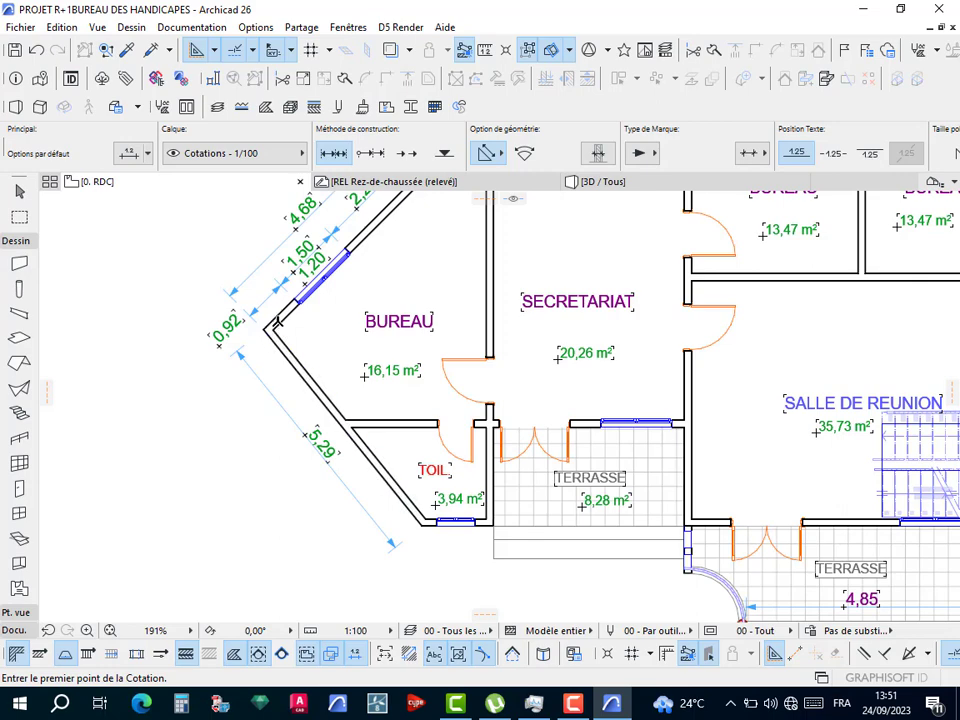
left_click(281, 319)
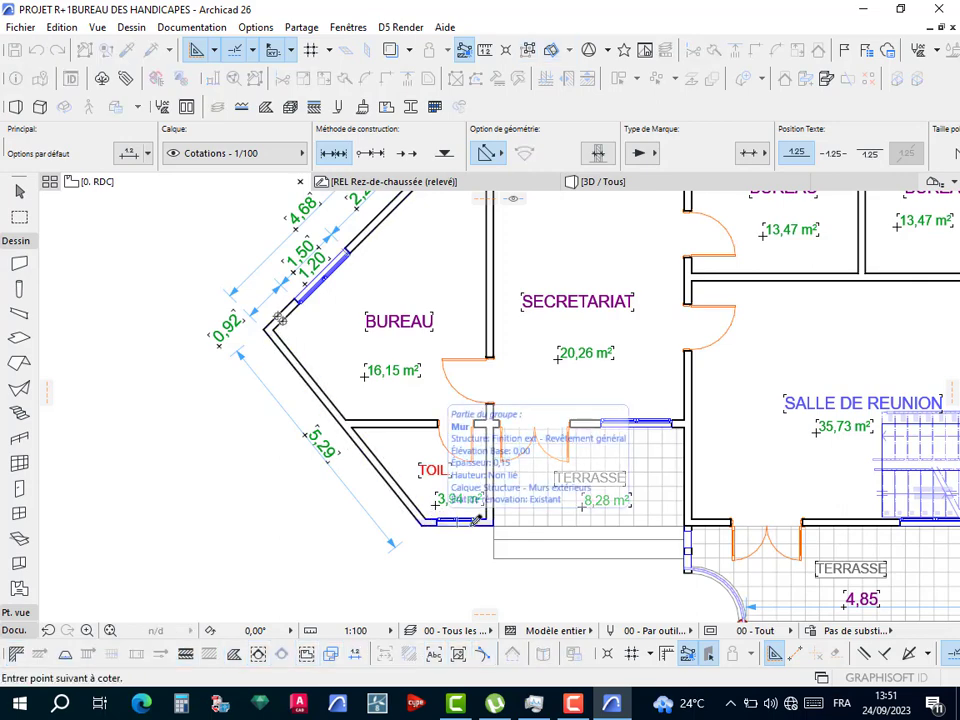
key("Escape")
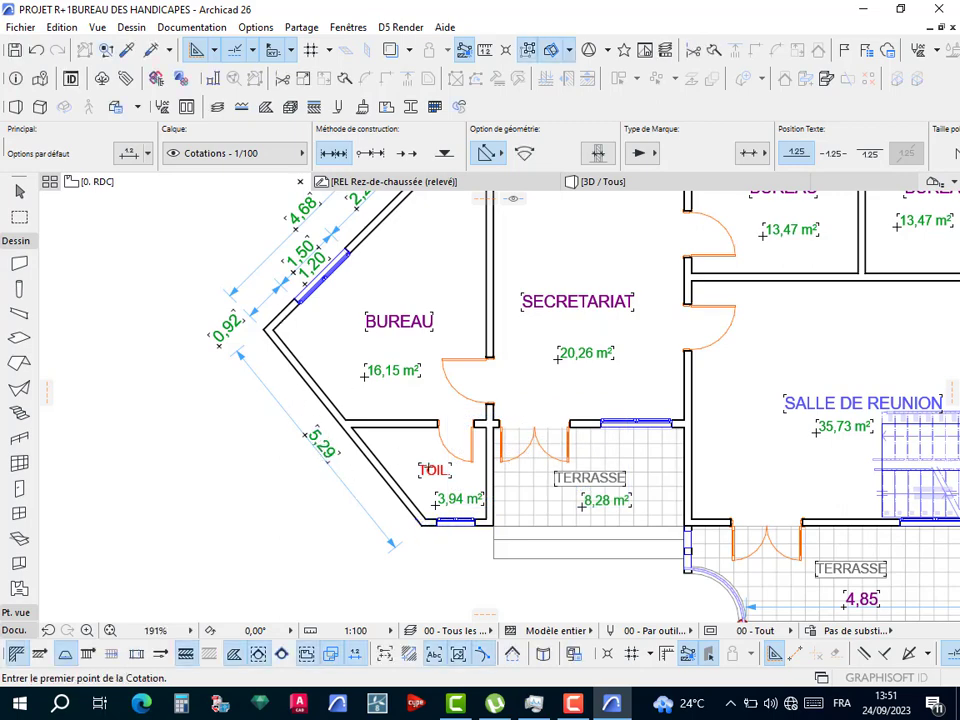
Start a dimension chain at the west toilet's south-west corner, including its window and the west secretariat's double door and window edges.
scroll(435, 535, "up", 3)
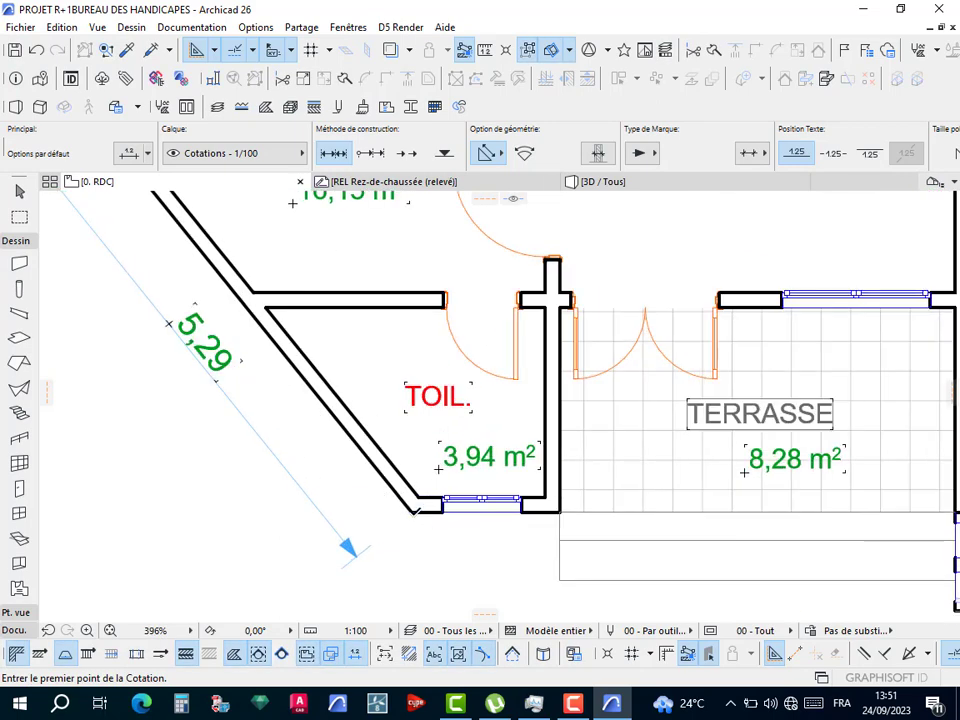
left_click(413, 510)
left_click(442, 511)
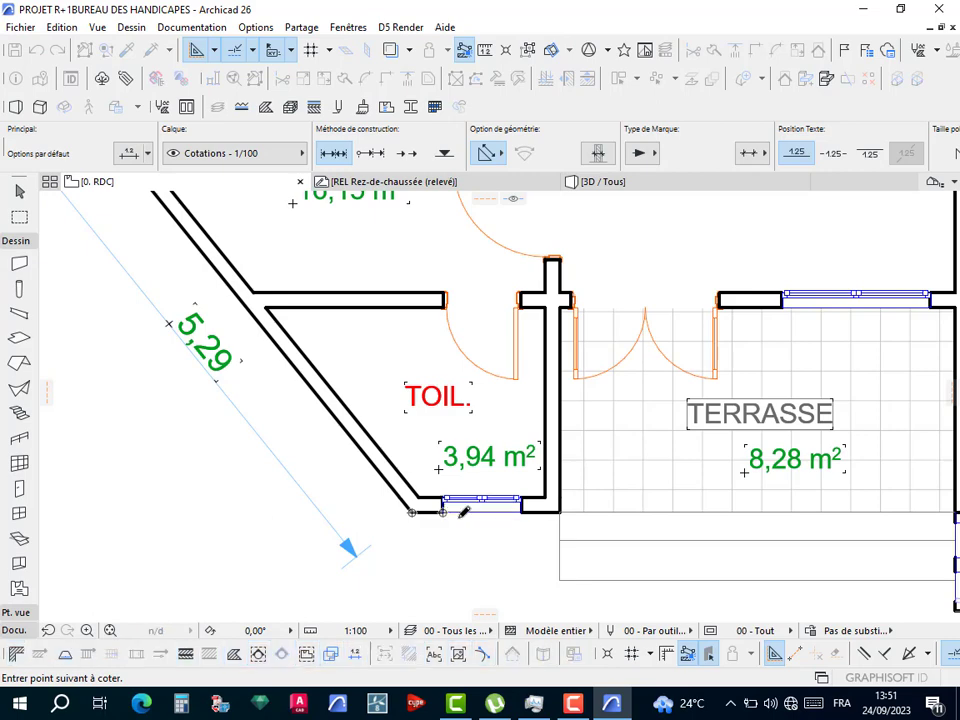
left_click(521, 511)
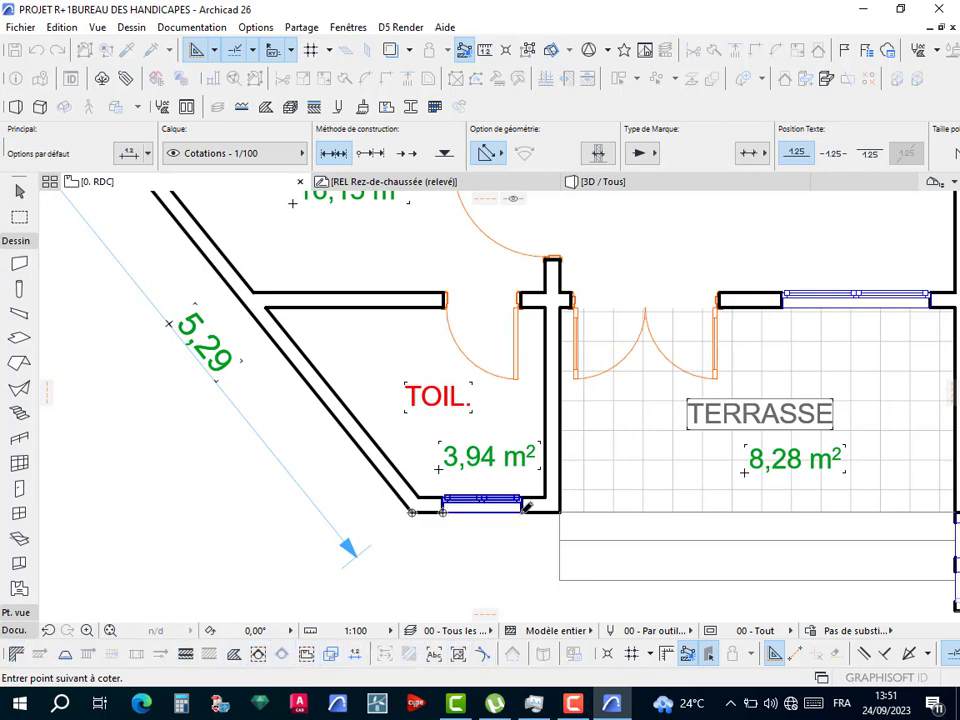
left_click(571, 294)
left_click(720, 293)
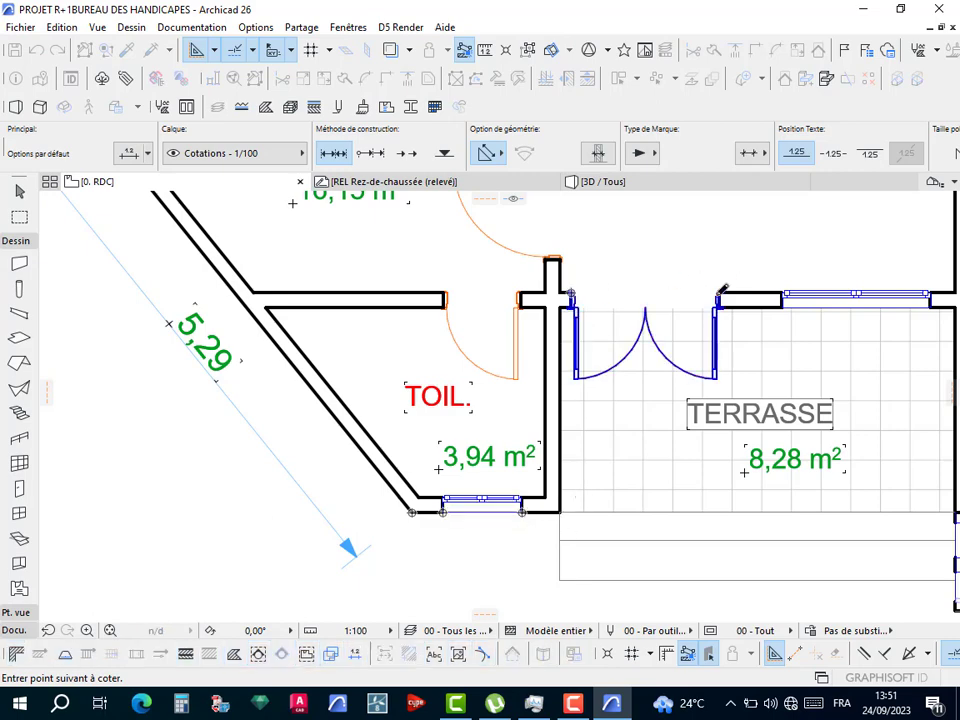
middle_click_drag(788, 314, 489, 382)
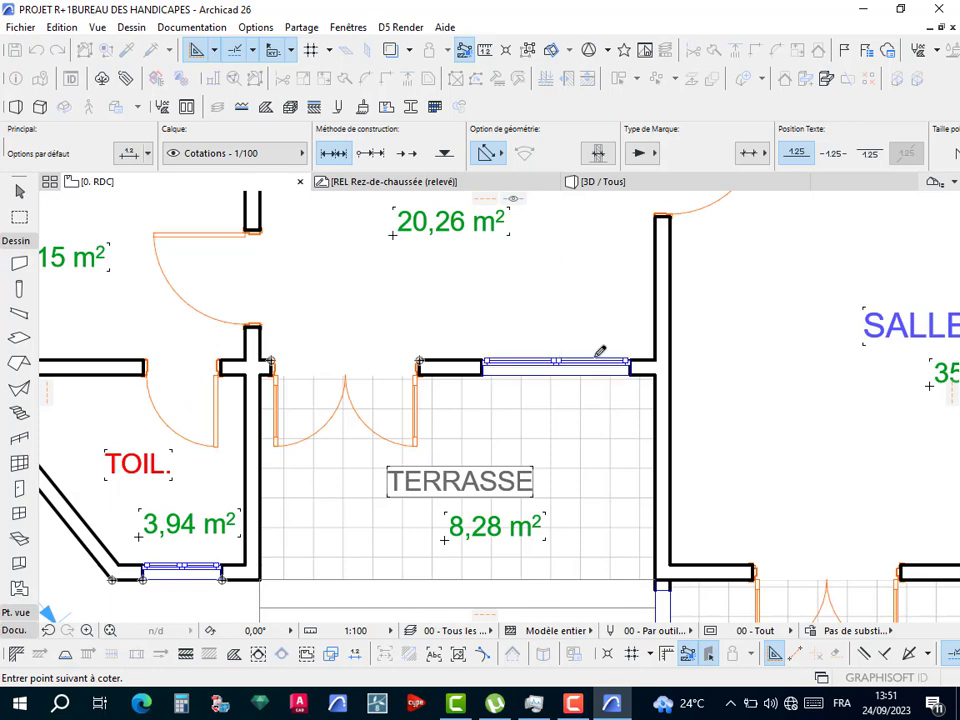
left_click(629, 360)
Extend the chain with the edges of the SALLE DE REUNION's double door and window along the central terrace.
middle_click_drag(525, 411, 240, 270)
left_click(467, 425)
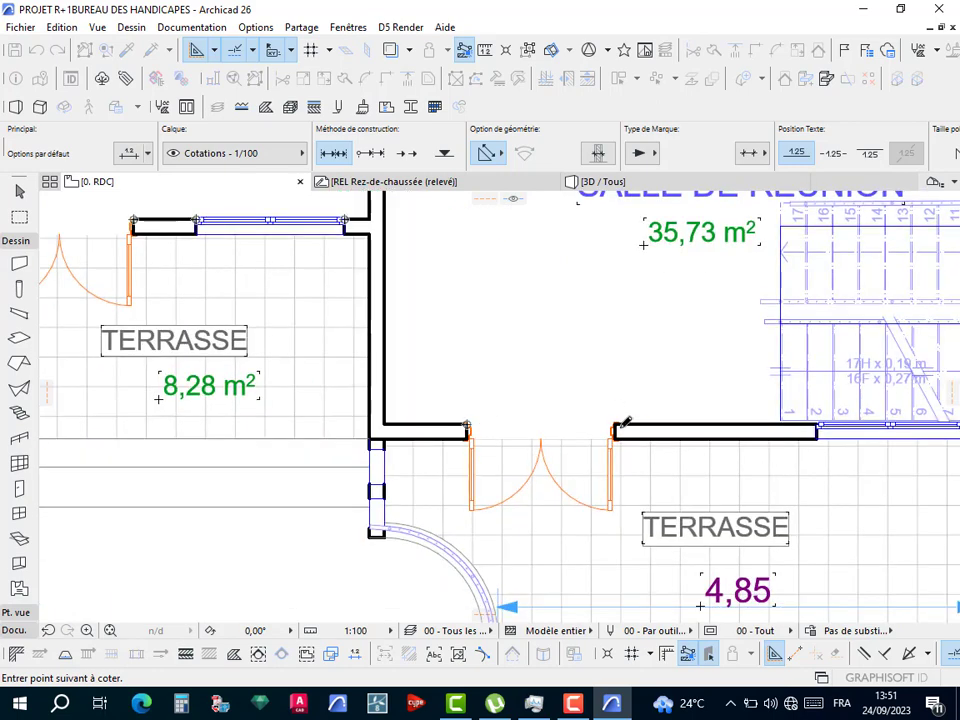
left_click(617, 426)
middle_click_drag(861, 427, 617, 419)
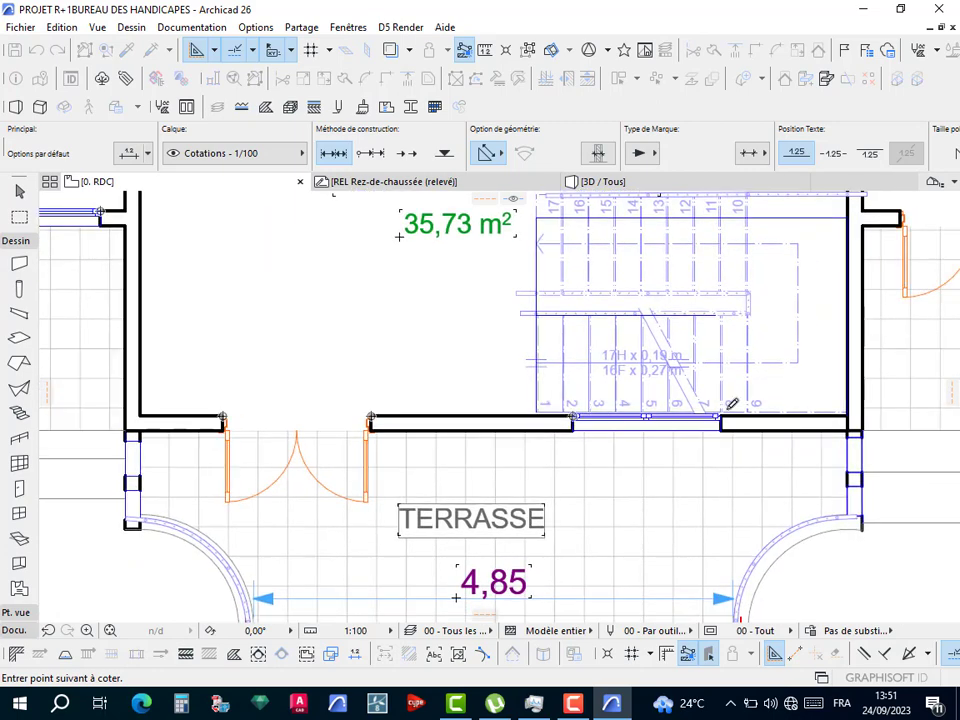
middle_click_drag(823, 499, 605, 451)
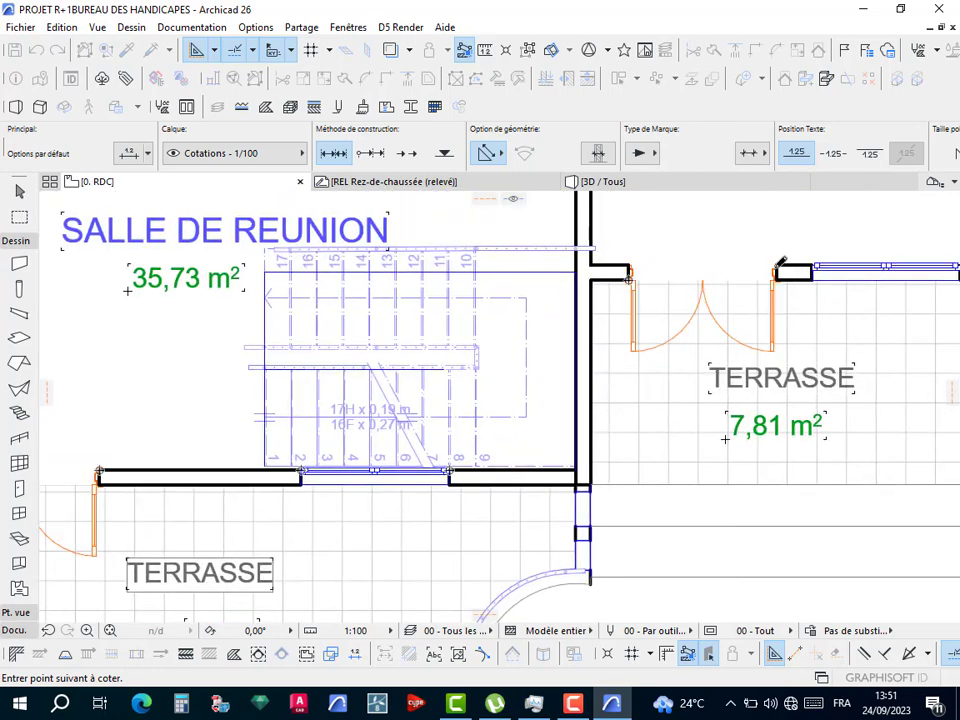
Continue the chain through the east secretariat's window edges and the east toilet's window edges.
middle_click_drag(719, 347, 585, 347)
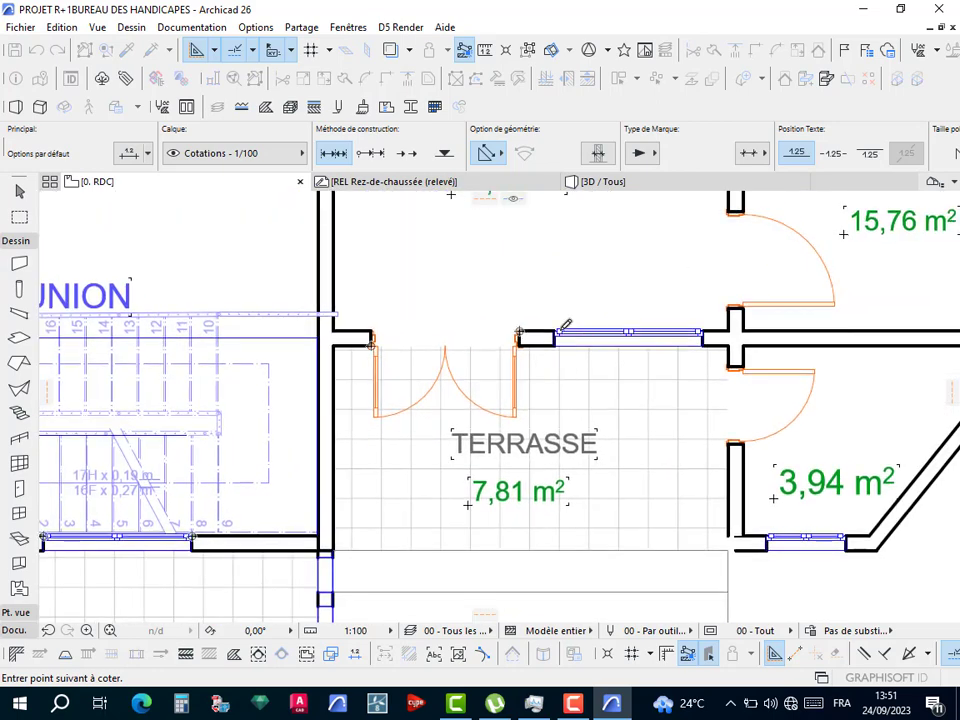
left_click(555, 331)
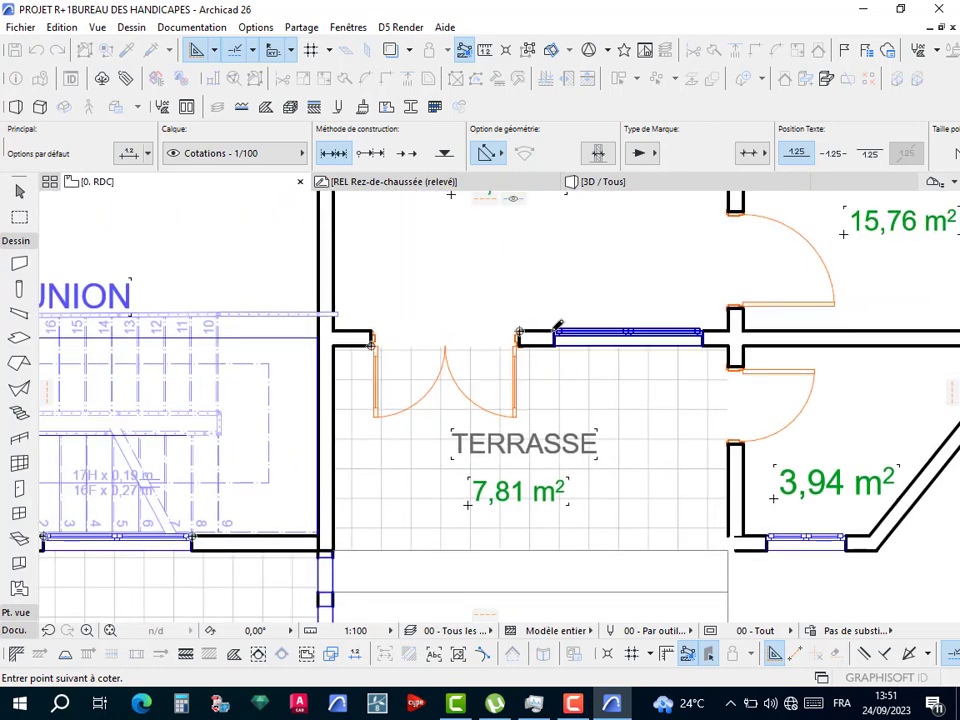
left_click(704, 330)
middle_click_drag(657, 424, 499, 343)
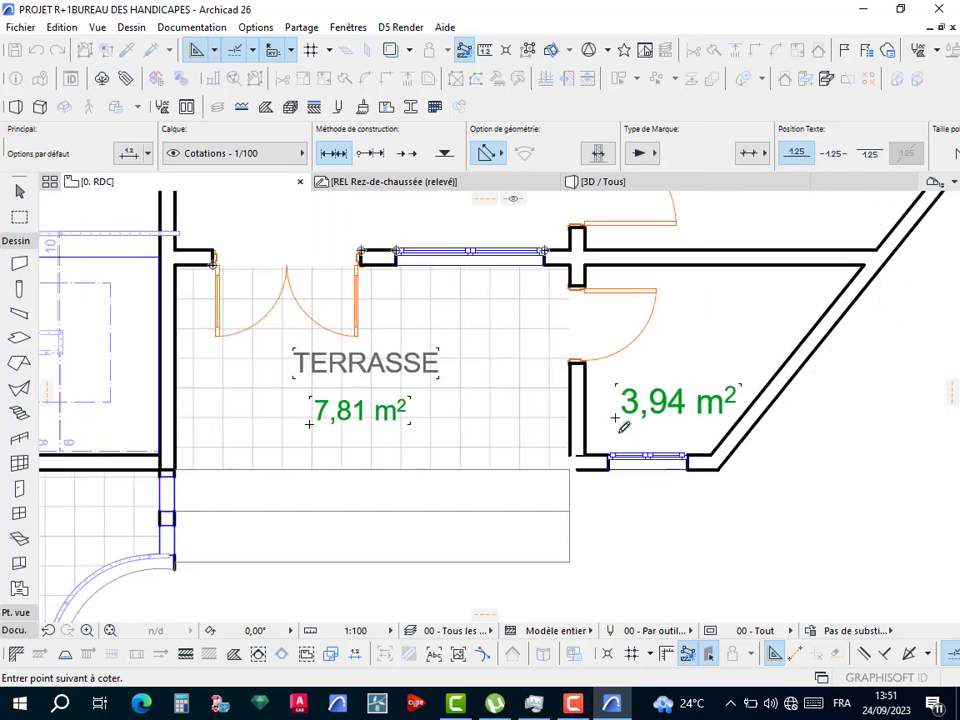
left_click(610, 463)
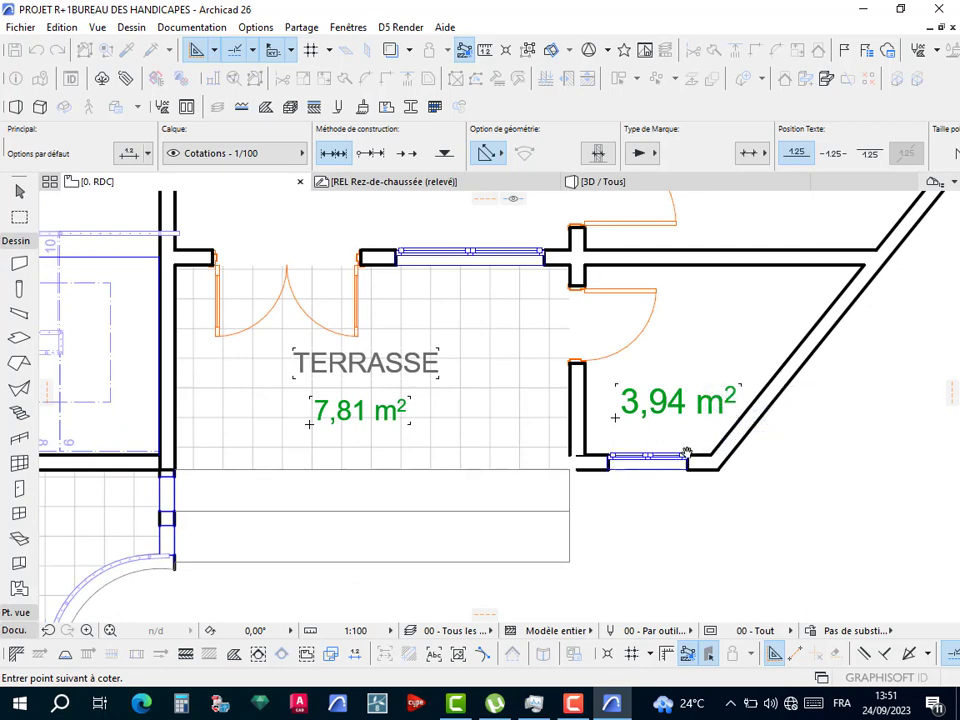
Try to include the building's outermost east and west wall corners in the dimension chain.
middle_click_drag(728, 418, 598, 503)
middle_click_drag(742, 345, 552, 494)
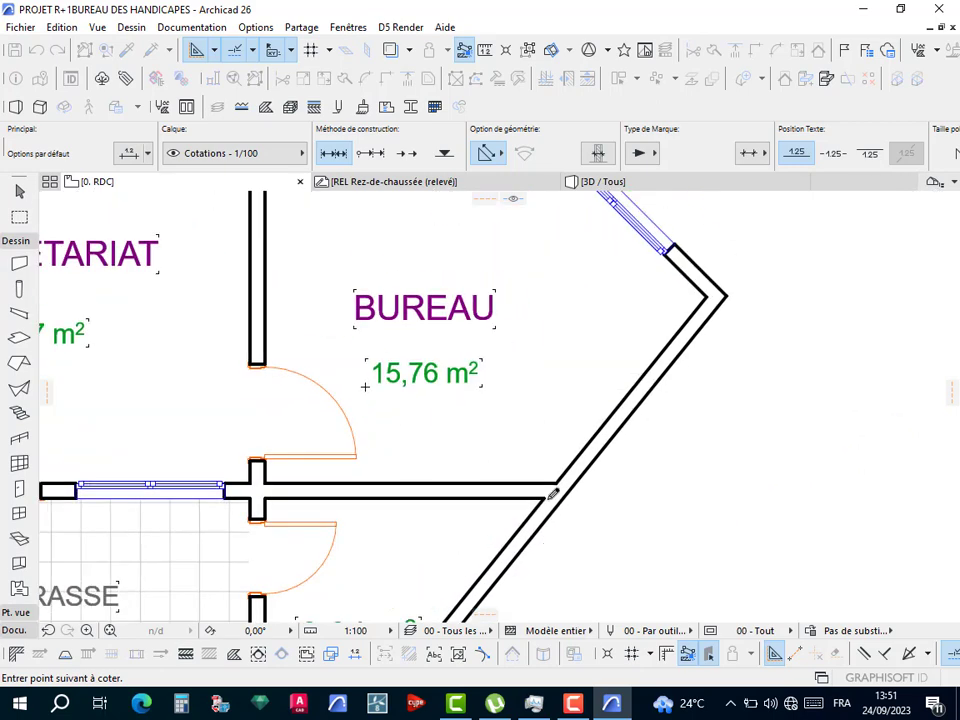
left_click(731, 290)
scroll(742, 369, "down", 6)
scroll(273, 386, "up", 4)
scroll(273, 386, "up", 3)
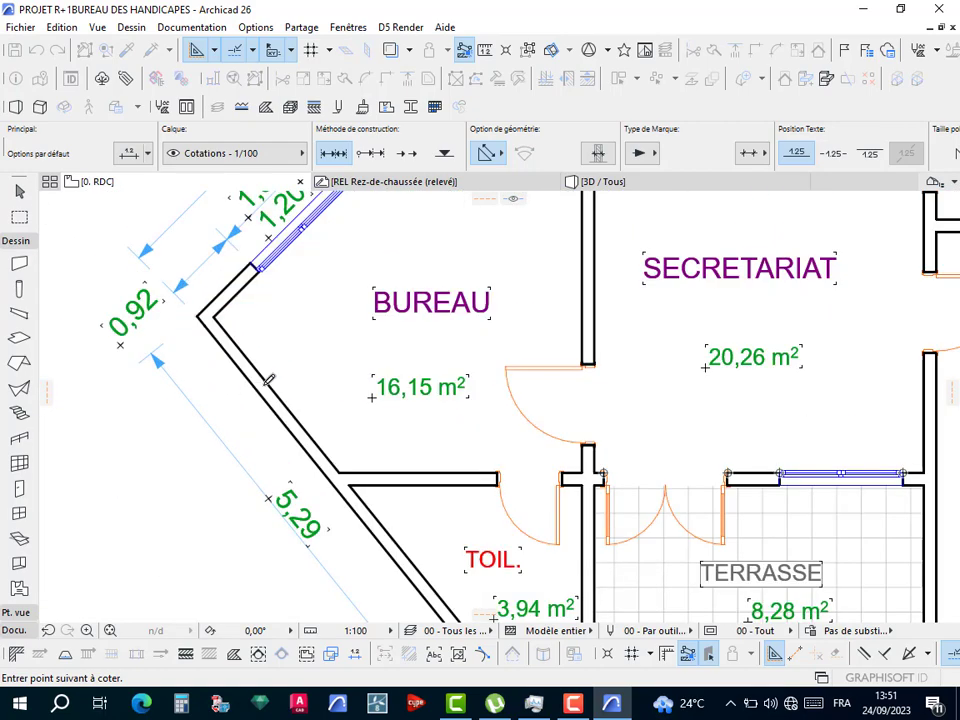
scroll(274, 382, "down", 2)
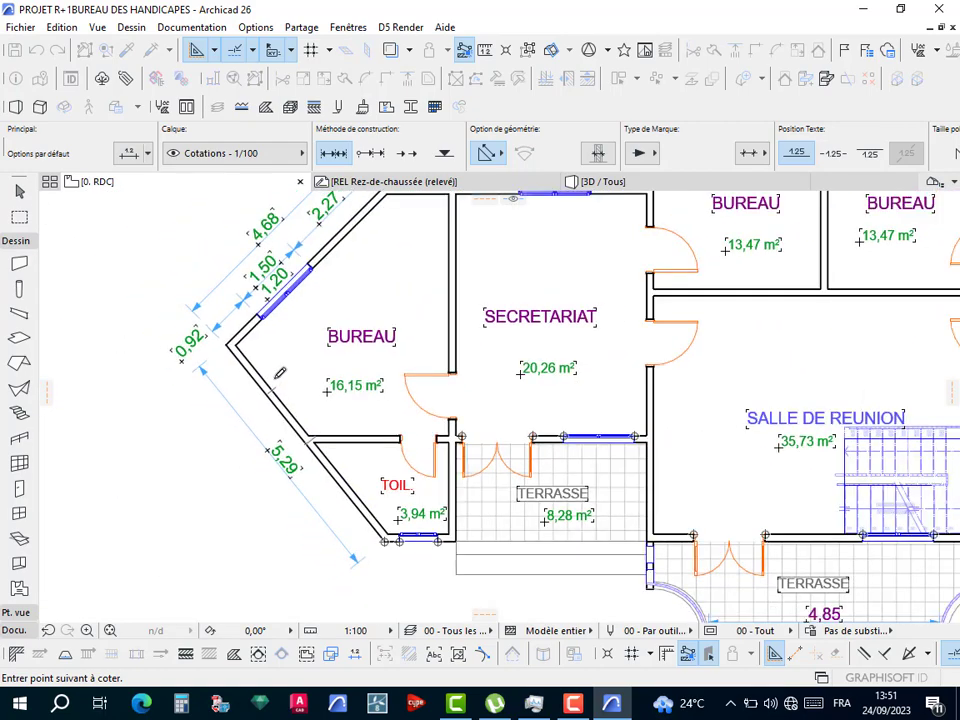
scroll(280, 372, "down", 1)
scroll(244, 350, "up", 2)
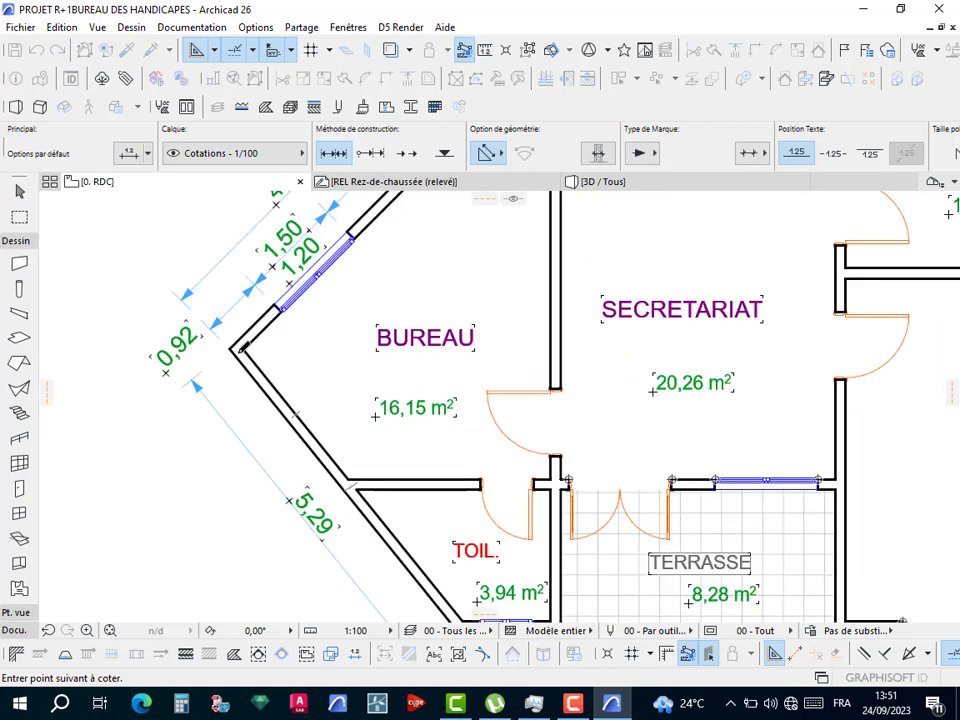
scroll(238, 343, "up", 3)
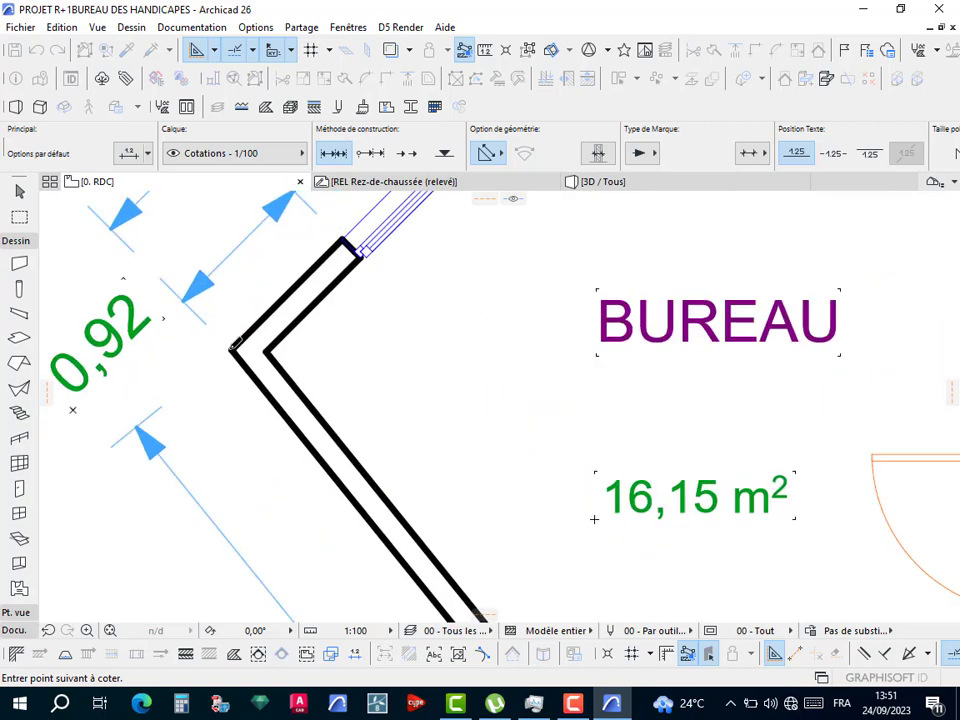
scroll(315, 347, "down", 5)
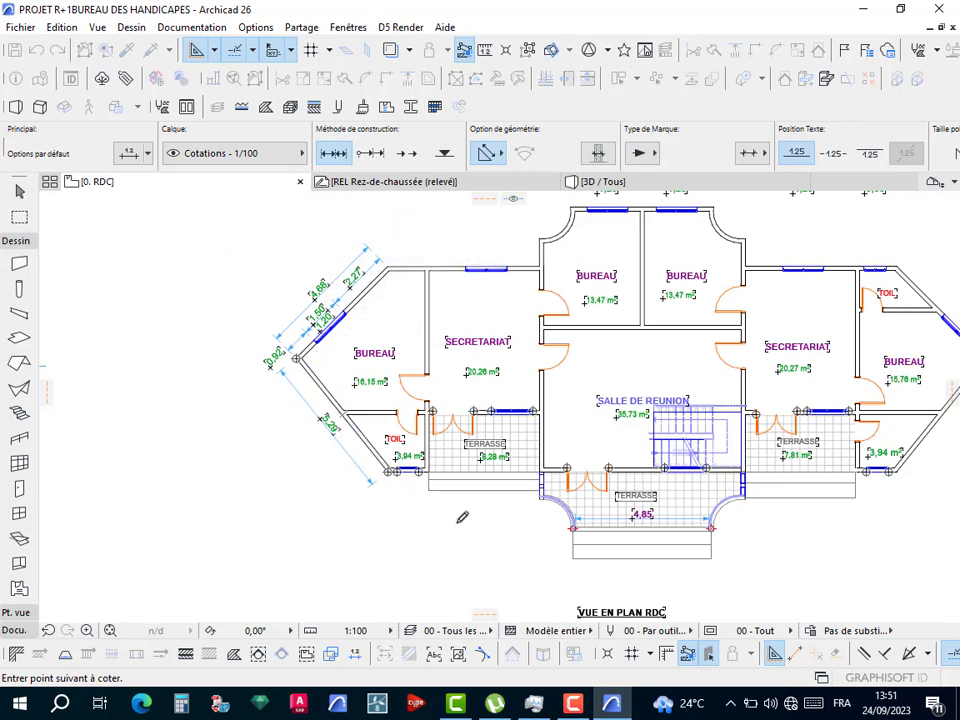
Remove the outermost corner point from the dimension chain.
middle_click_drag(462, 517, 354, 483)
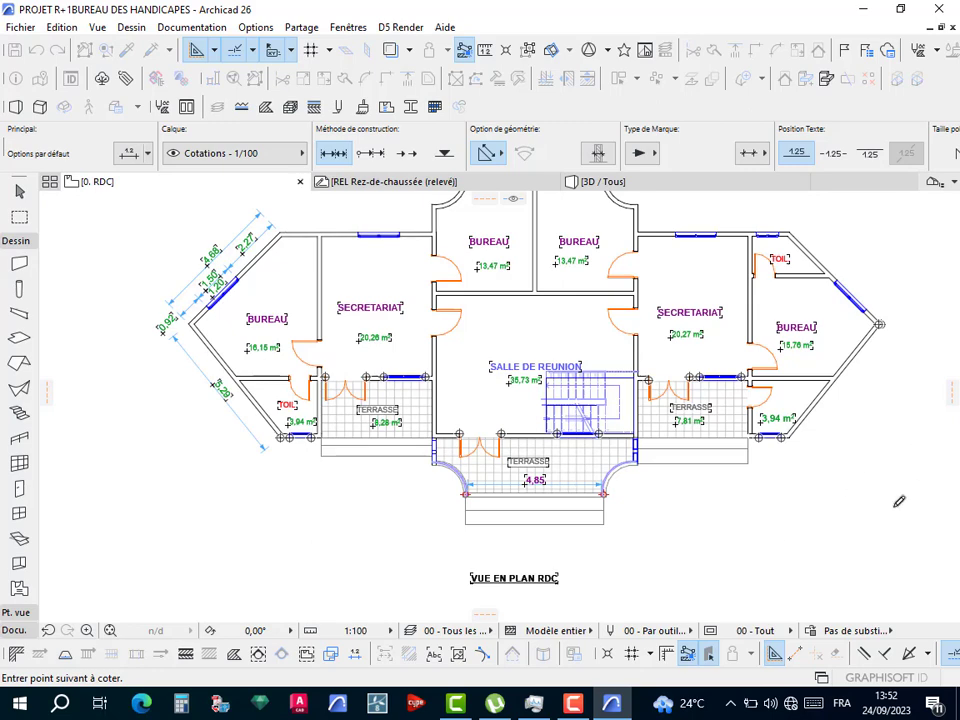
scroll(879, 326, "up", 5)
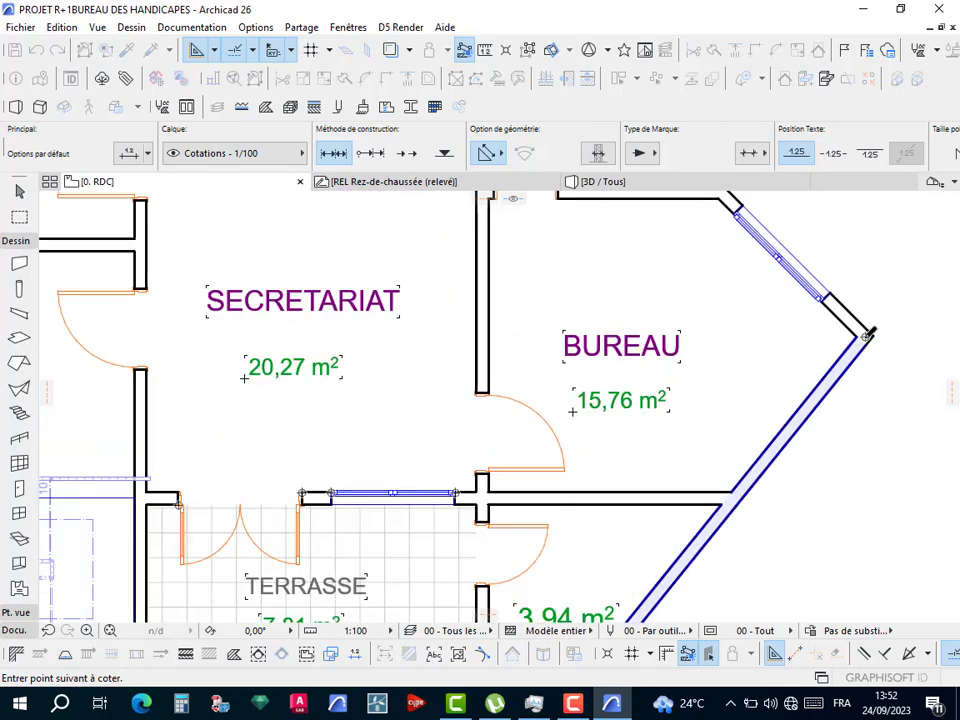
scroll(791, 340, "down", 8)
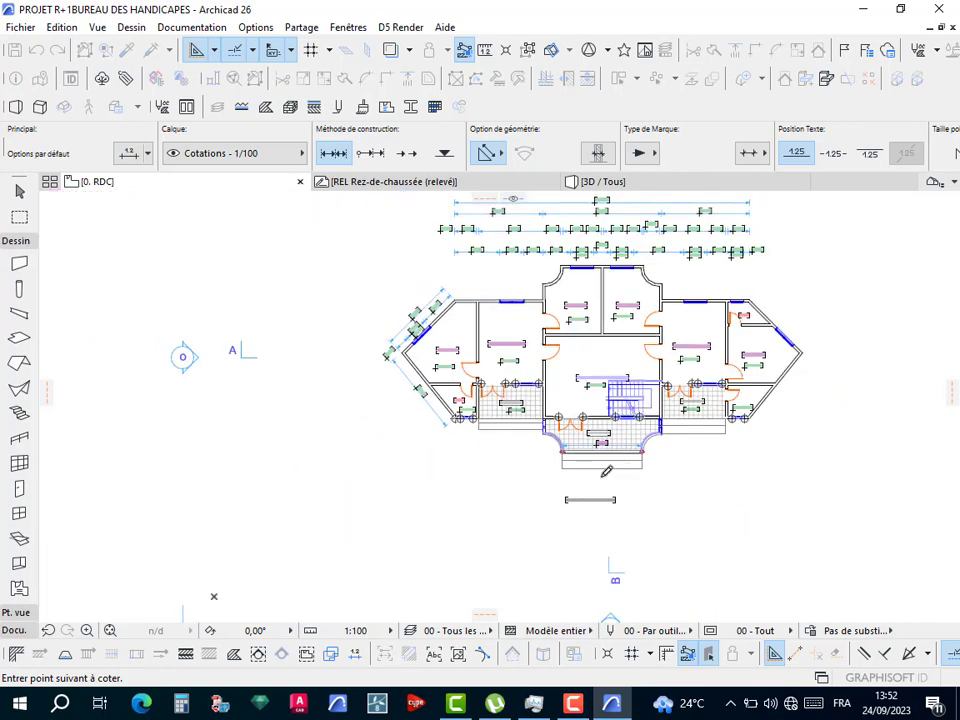
Finish the south facade dimension chain and place it between the central terrace steps and the VUE EN PLAN RDC title.
double_click(600, 476)
scroll(600, 476, "up", 6)
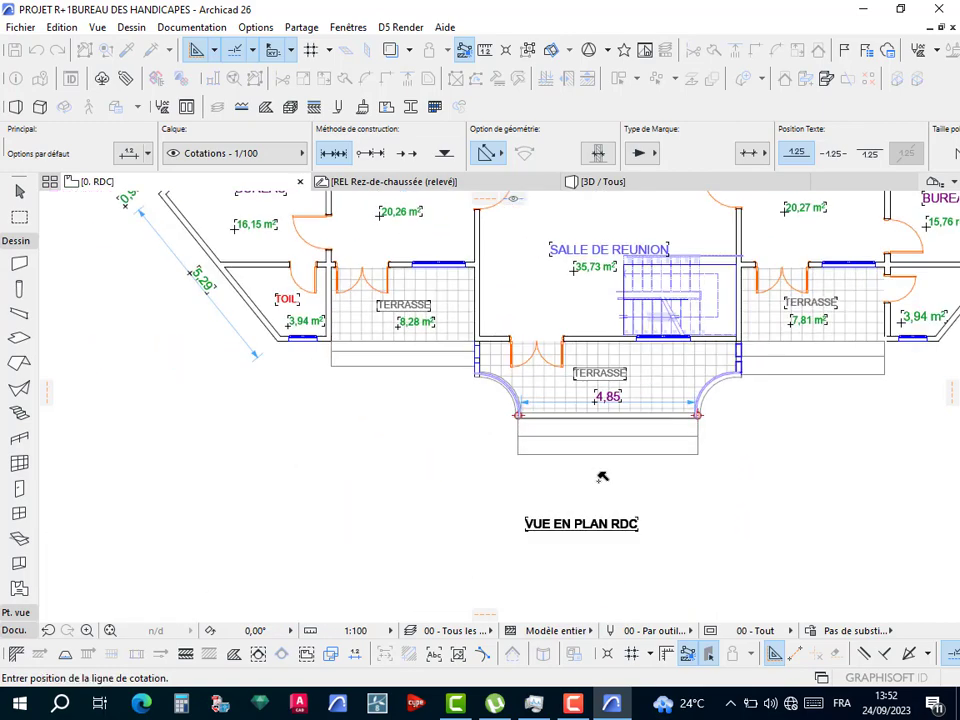
left_click(600, 476)
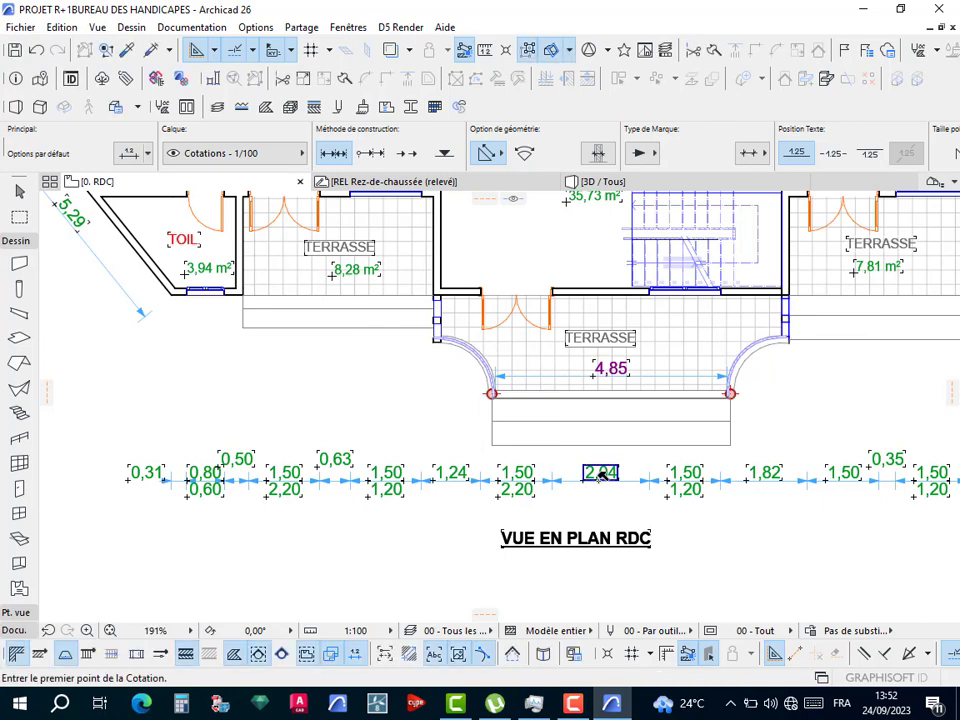
scroll(340, 434, "down", 3)
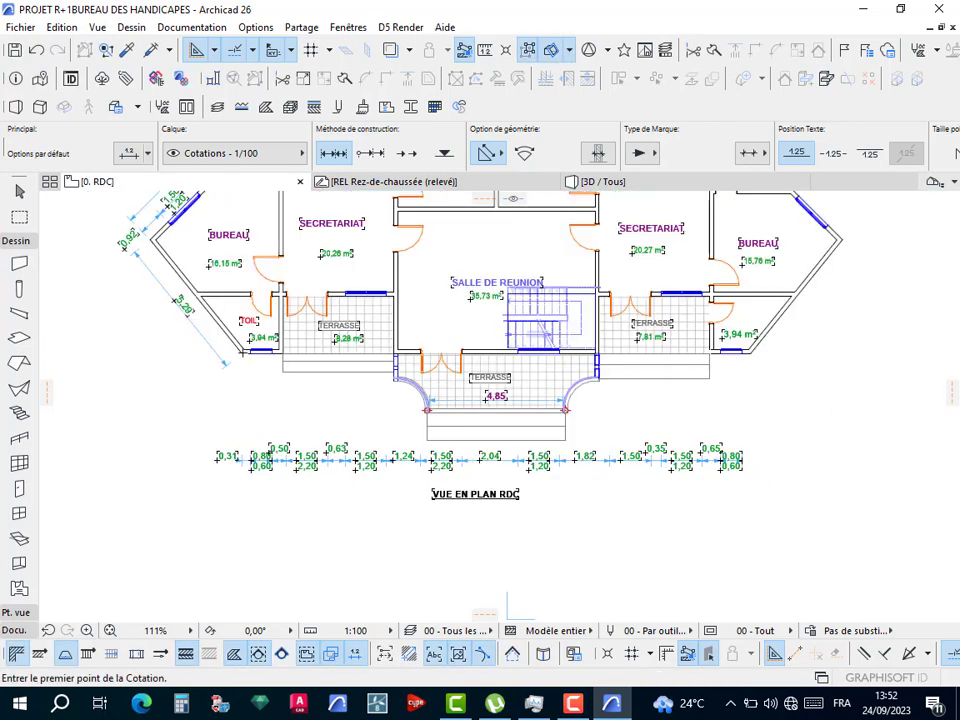
scroll(241, 345, "up", 4)
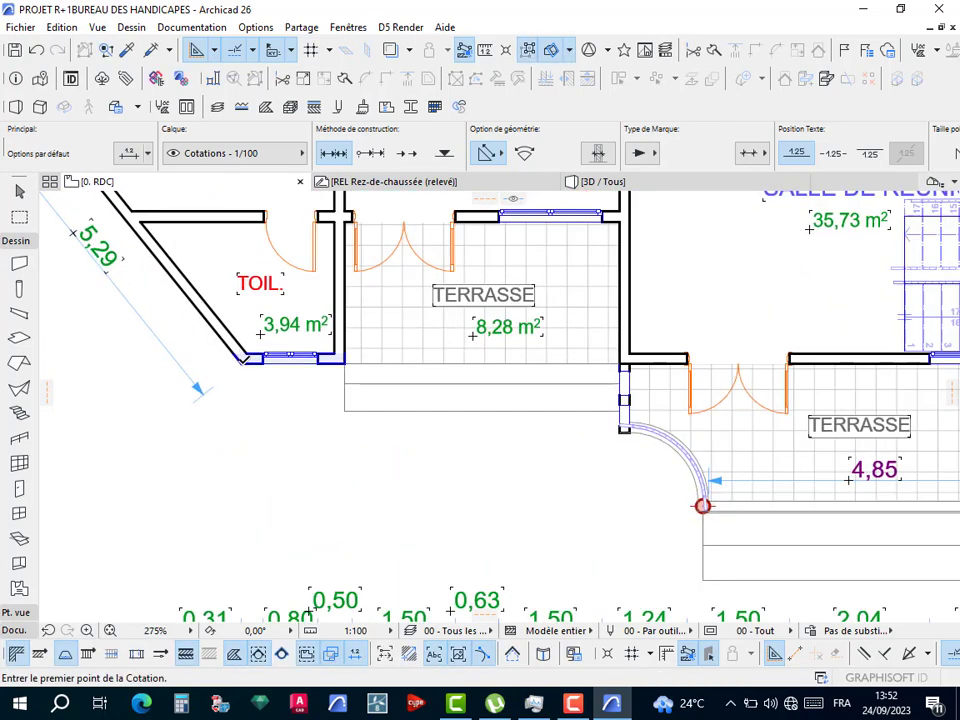
Start a second south facade dimension chain from the west toilet's outer corner through both faces of each cross wall to the east toilet's outer corner.
left_click(243, 359)
left_click(334, 336)
left_click(345, 336)
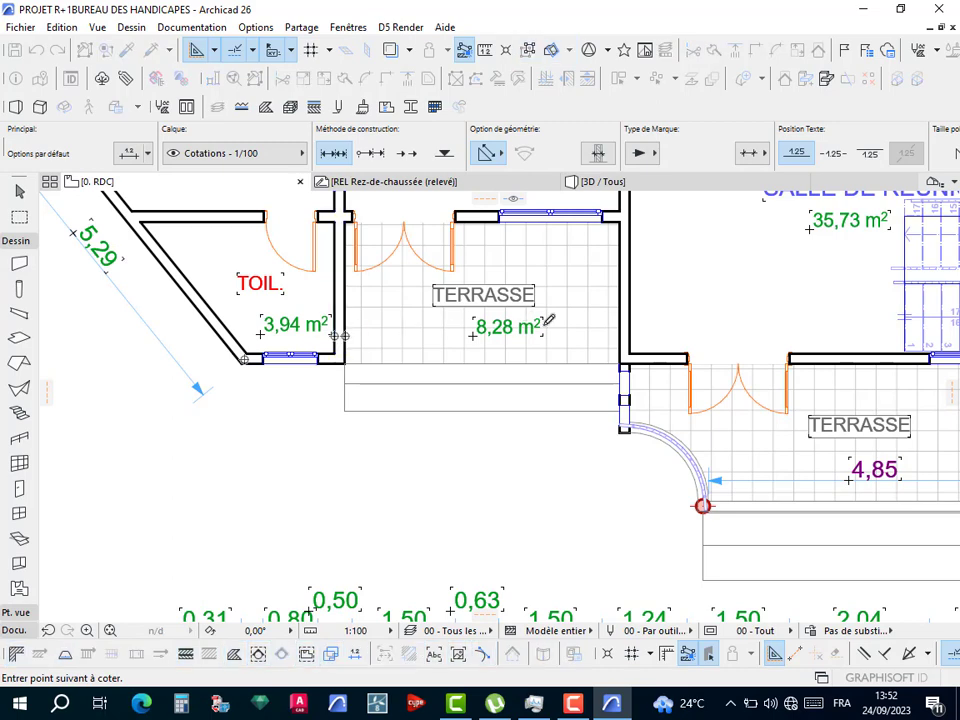
left_click(625, 337)
middle_click_drag(689, 389, 401, 409)
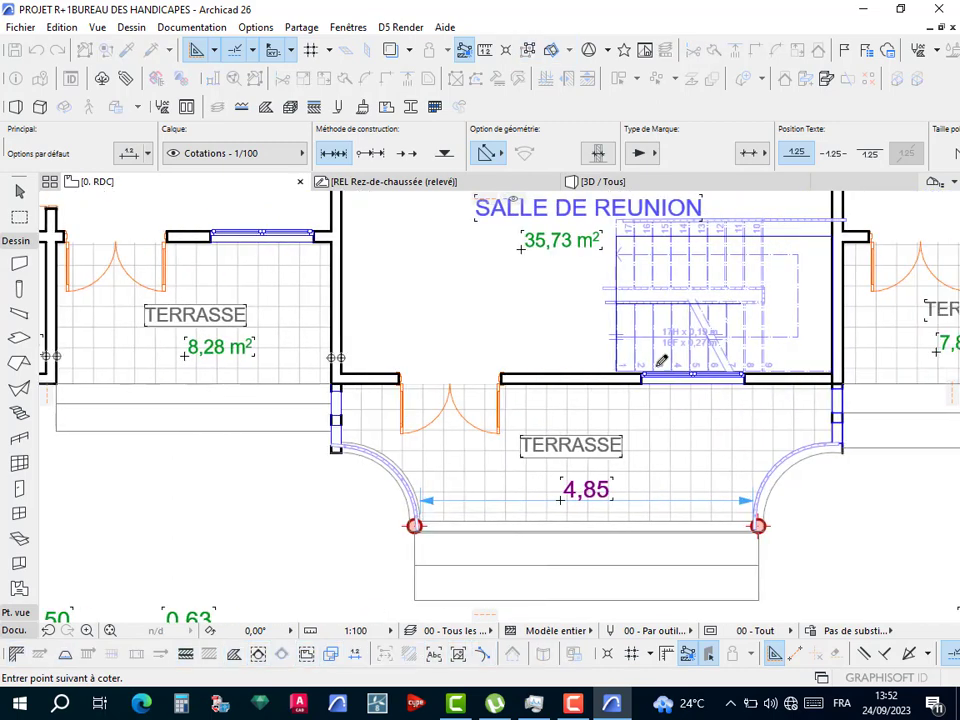
left_click(841, 357)
middle_click_drag(635, 426, 327, 411)
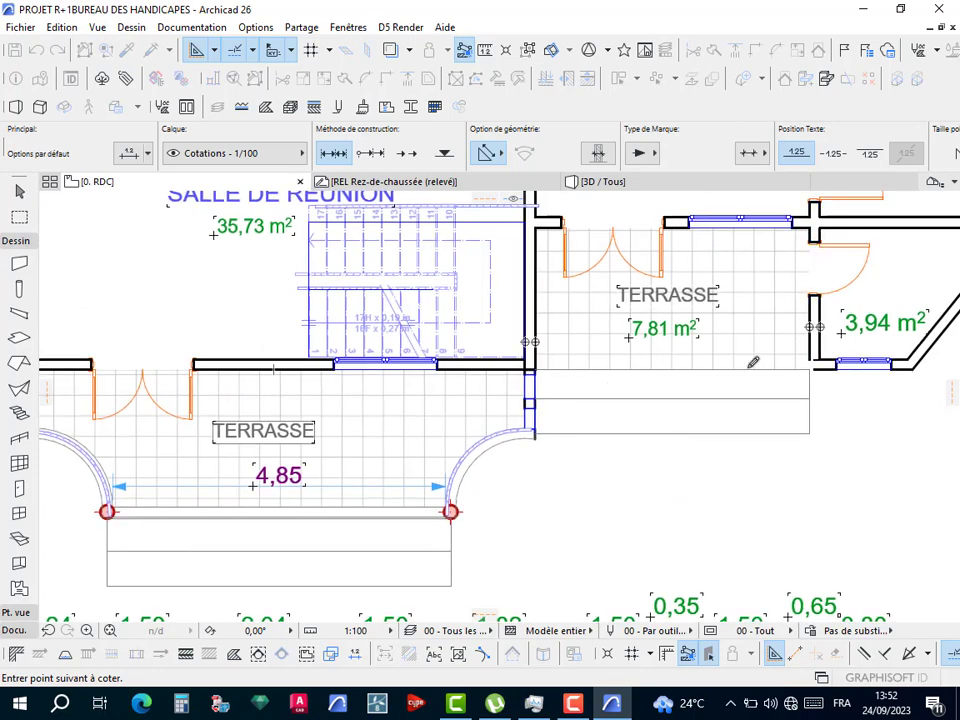
middle_click_drag(752, 364, 404, 379)
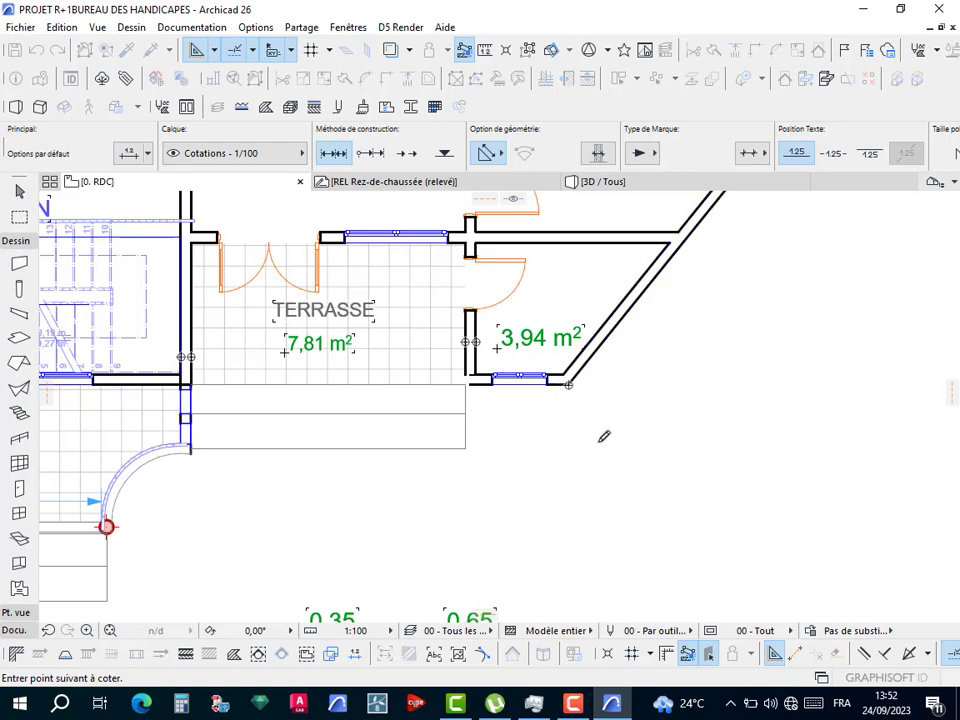
Finish the wall dimension chain and place it just below the south facade openings chain.
scroll(604, 437, "down", 5)
scroll(226, 410, "up", 4)
scroll(226, 410, "up", 2)
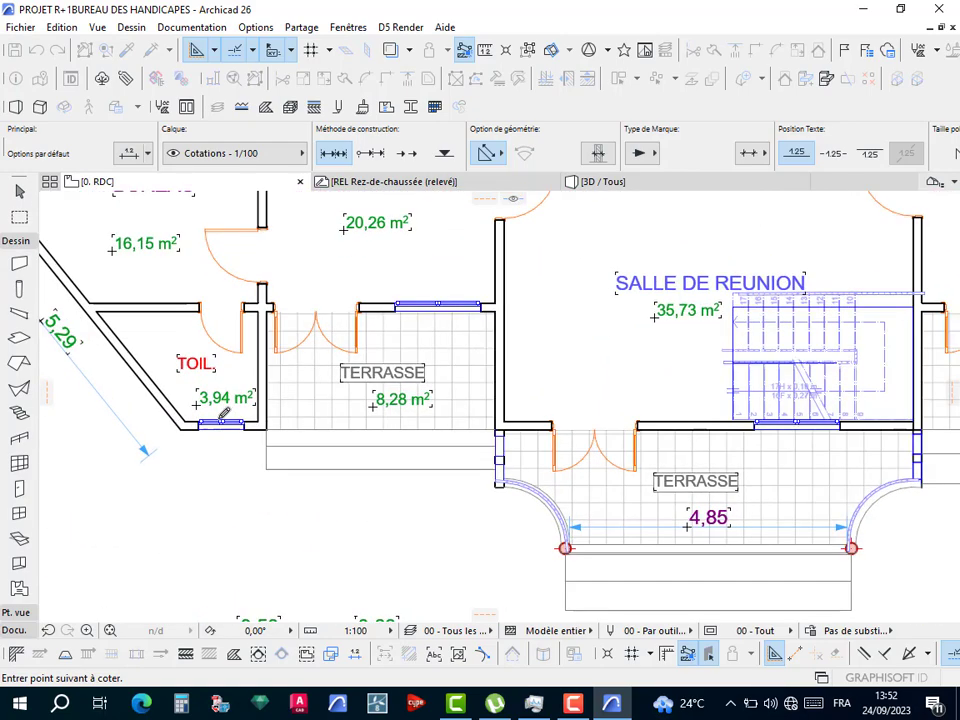
scroll(274, 392, "down", 1)
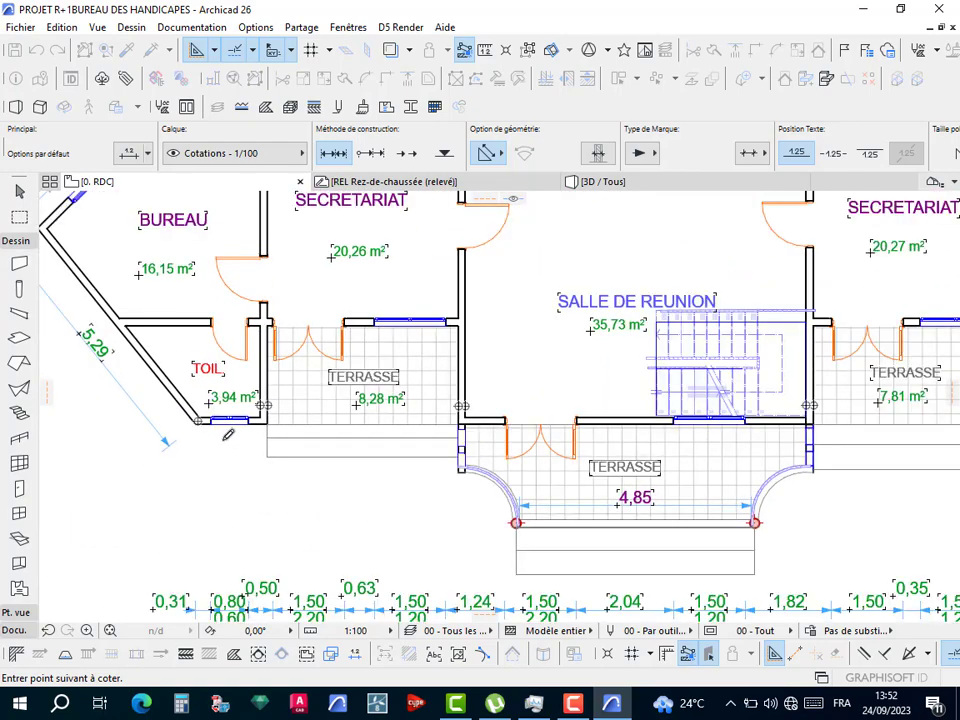
scroll(394, 424, "down", 5)
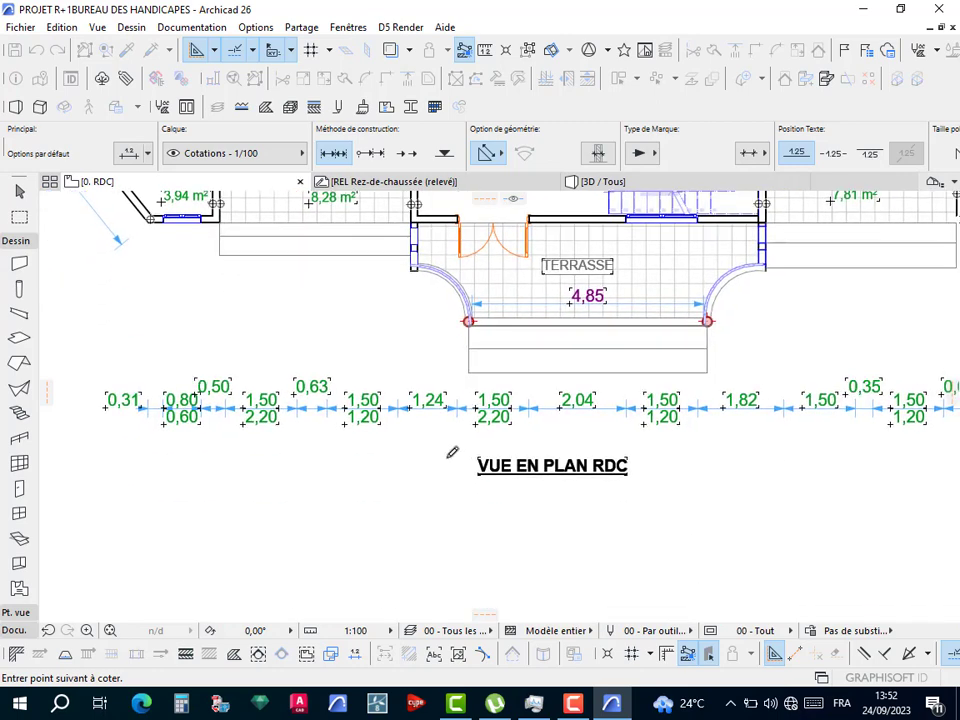
double_click(450, 454)
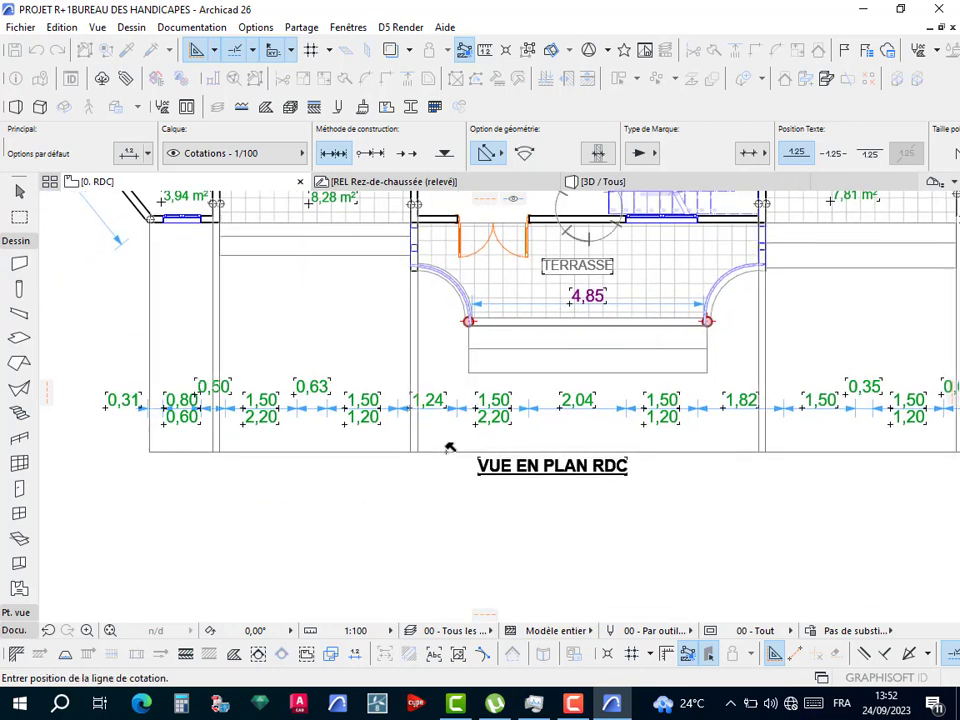
left_click(450, 450)
key("Escape")
Move the VUE EN PLAN RDC title farther down, clear of the south facade dimension chains.
left_click(556, 468)
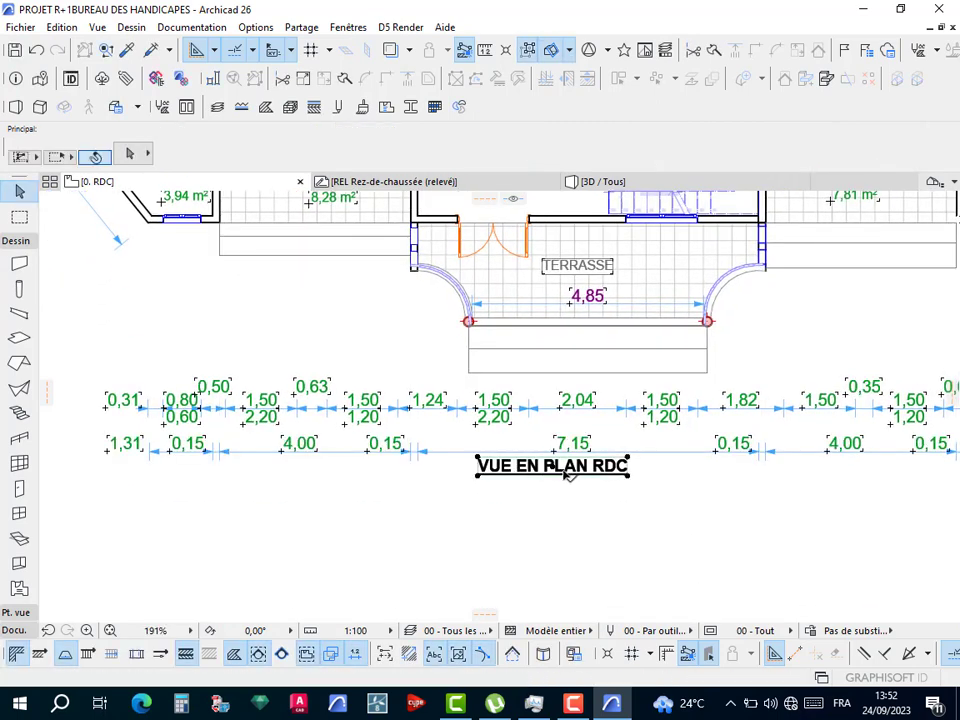
left_click_drag(551, 484, 553, 561)
left_click(392, 511)
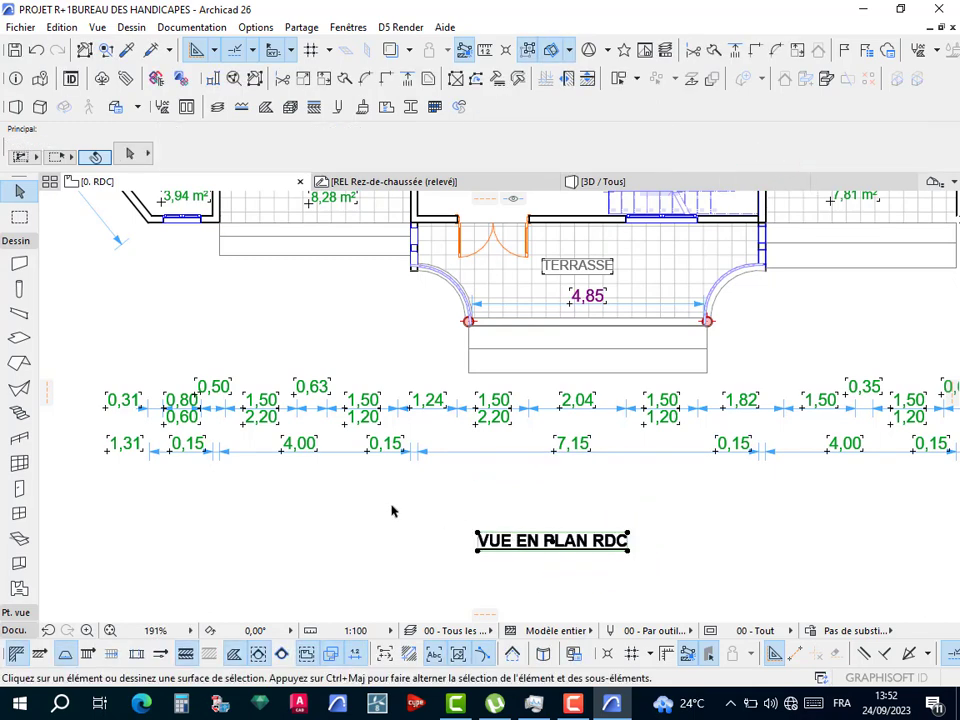
Dimension the south facade's overall length between its two outer corners, placing the line between the wall chain and the VUE EN PLAN RDC title.
left_click(298, 410, "alt")
scroll(146, 224, "up", 5)
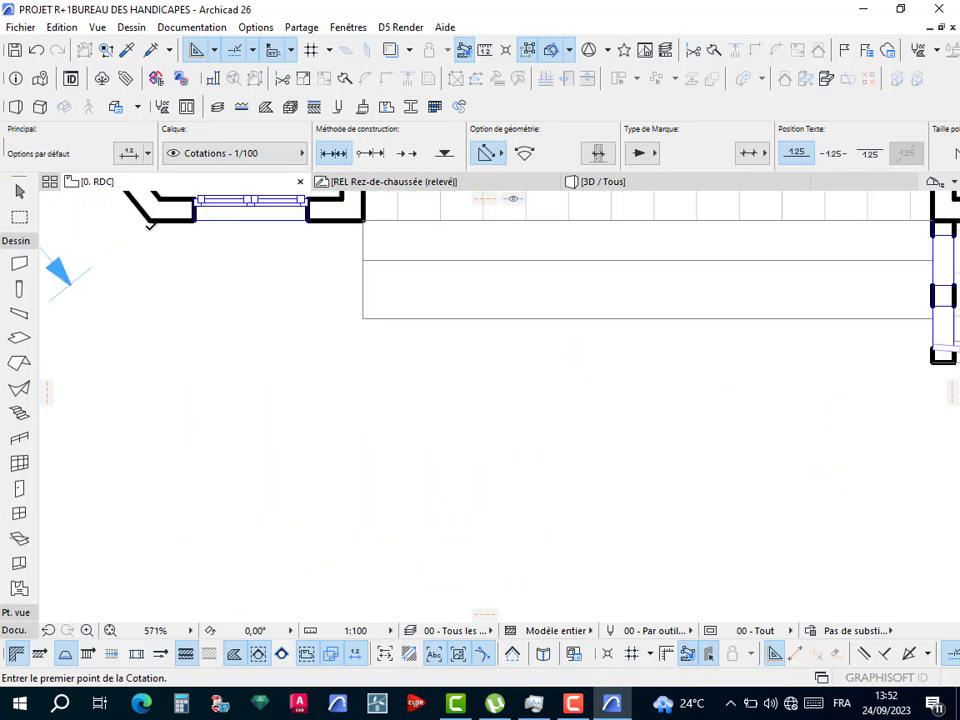
left_click(148, 218)
scroll(140, 312, "down", 7)
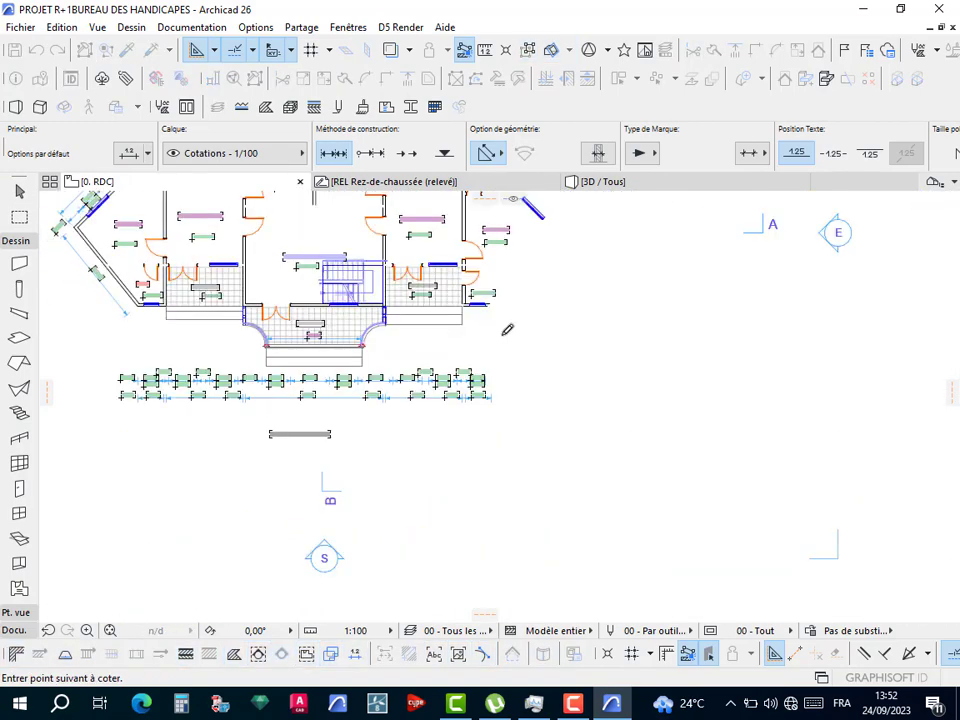
scroll(468, 313, "up", 8)
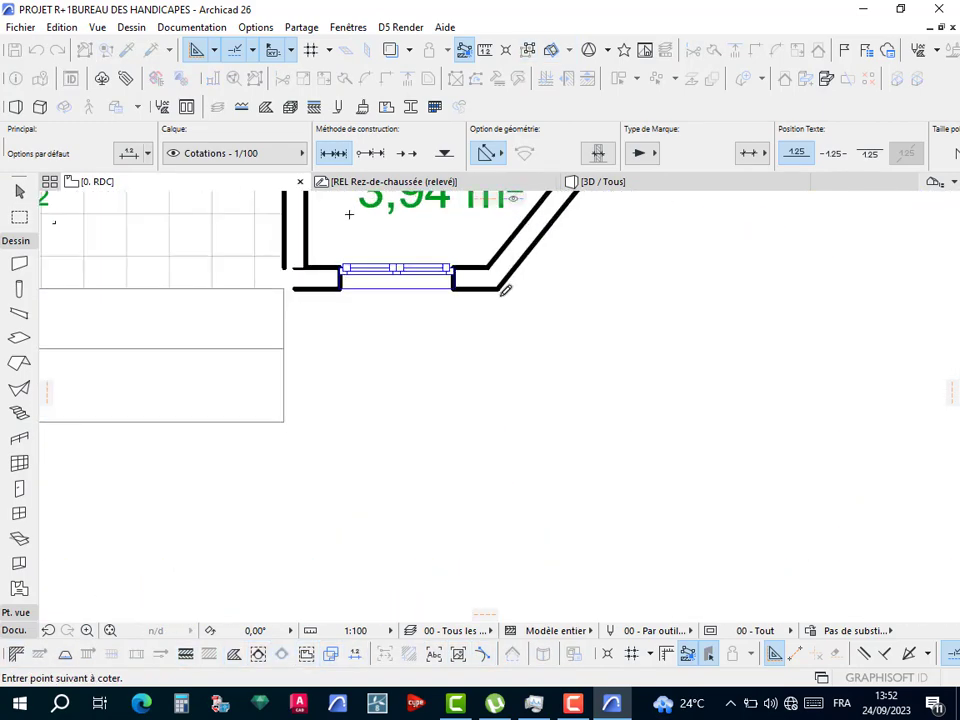
double_click(355, 408)
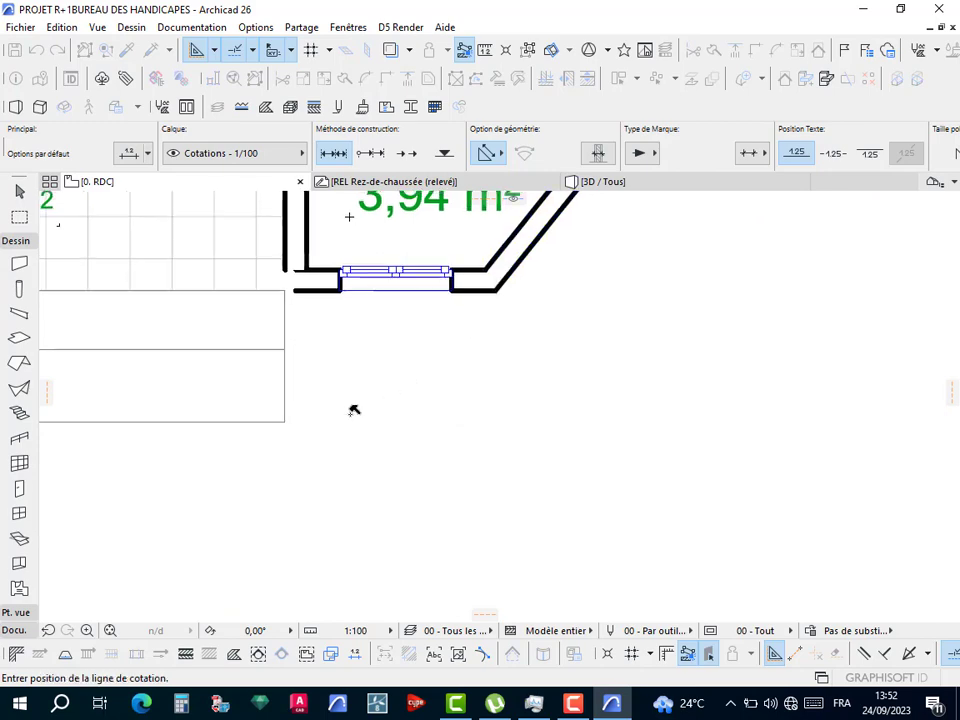
scroll(340, 420, "down", 5)
middle_click_drag(325, 428, 576, 385)
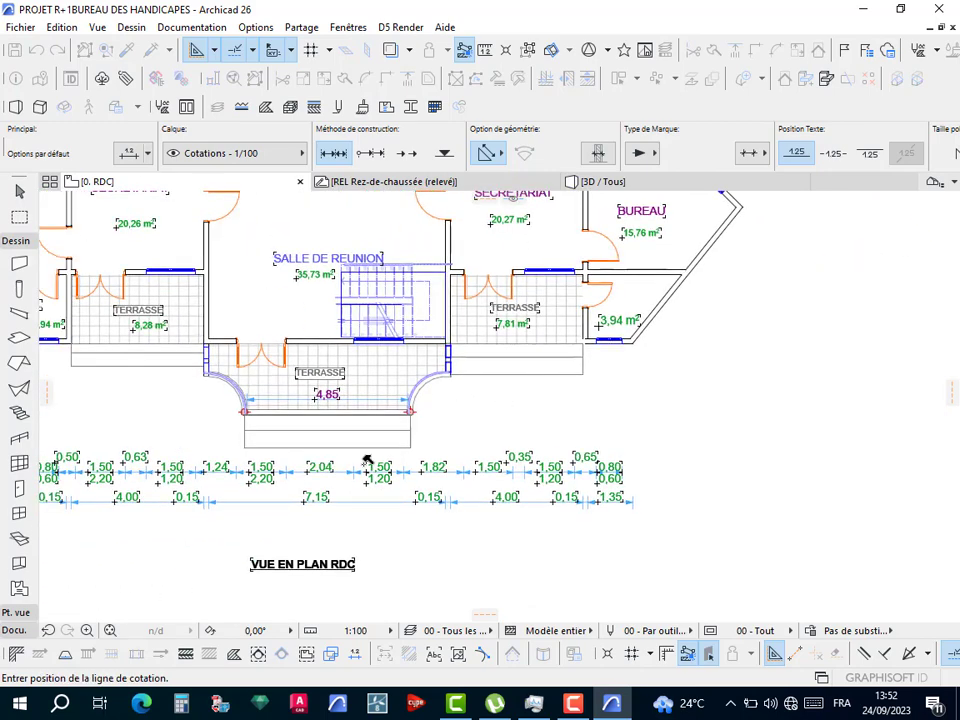
left_click(312, 519)
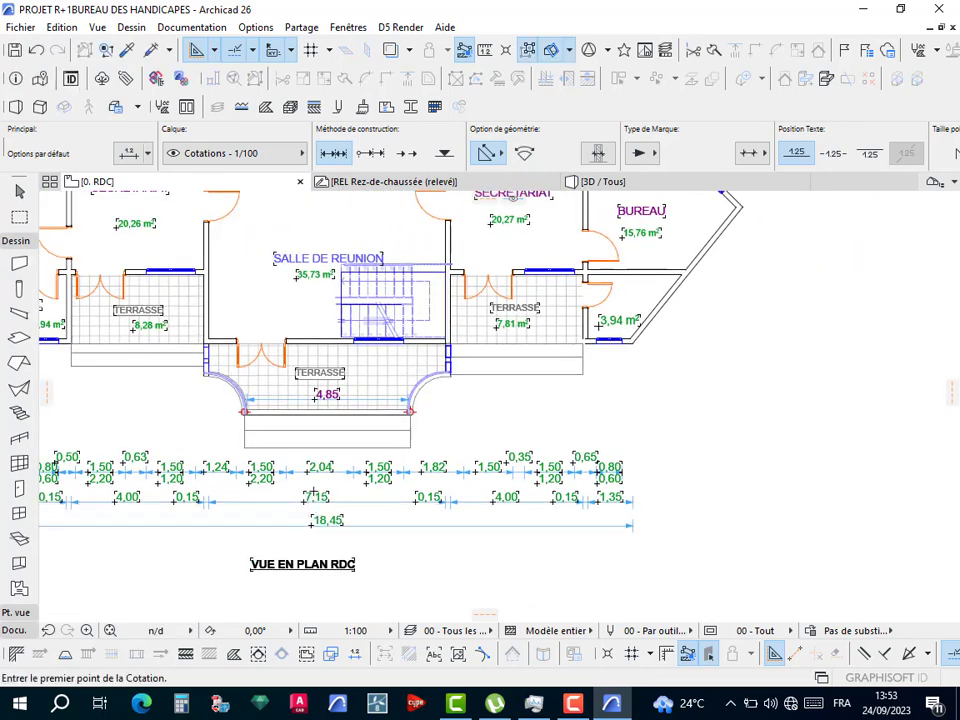
Dimension the southeast slanted wall from the toilet's south outer corner to the building's easternmost corner, placing the line parallel outside the wall.
scroll(399, 432, "down", 3)
scroll(333, 487, "up", 7)
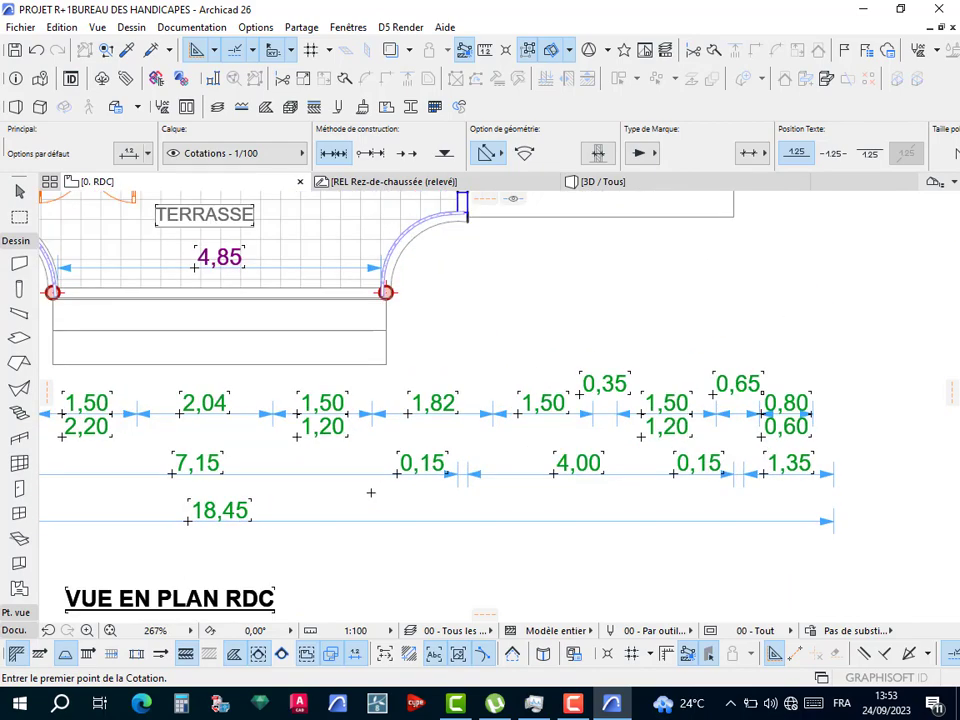
scroll(333, 487, "down", 5)
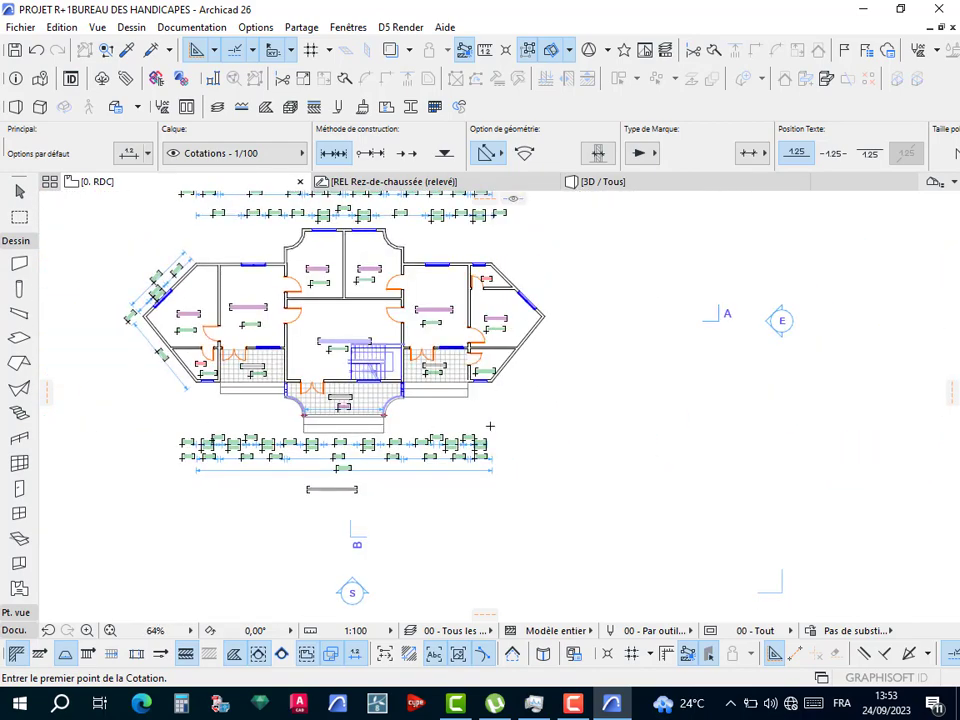
scroll(487, 379, "up", 4)
scroll(487, 379, "up", 3)
left_click(447, 458)
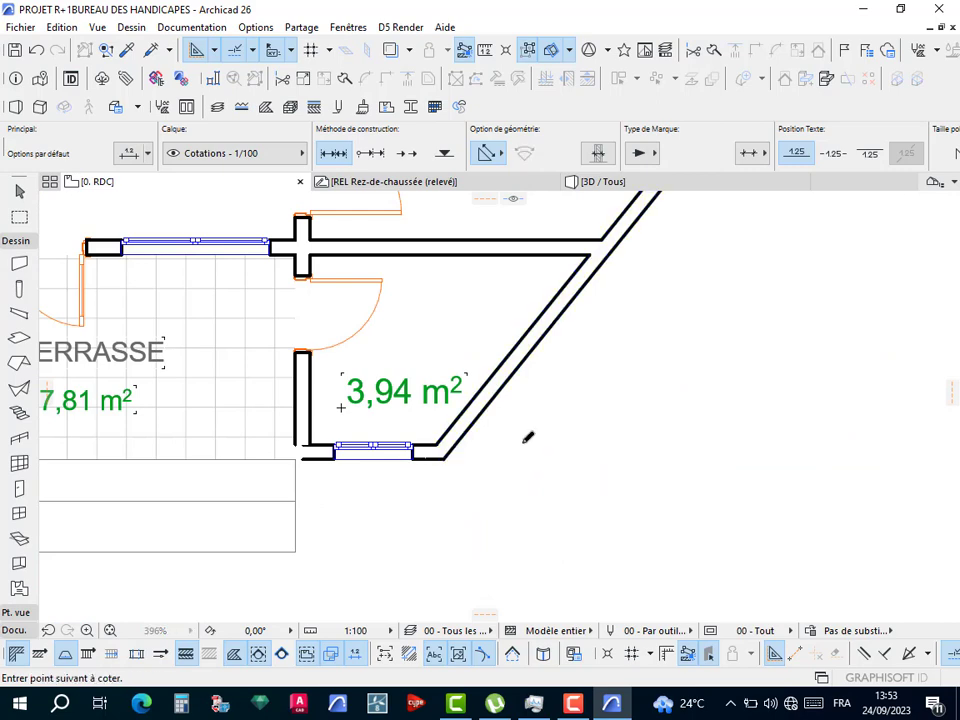
scroll(534, 414, "down", 2)
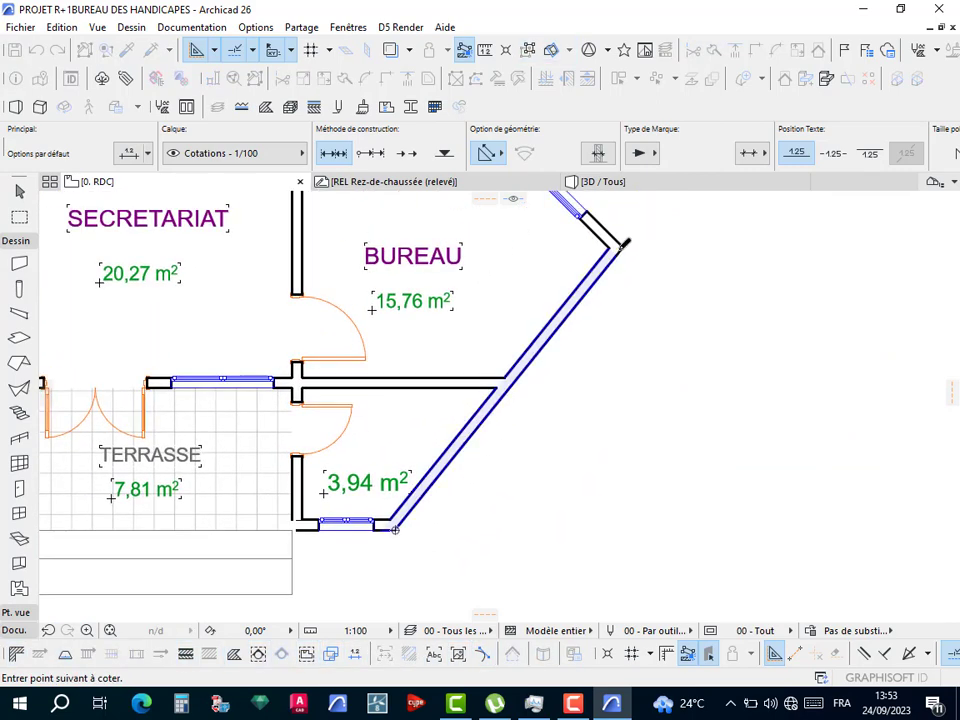
left_click(623, 246)
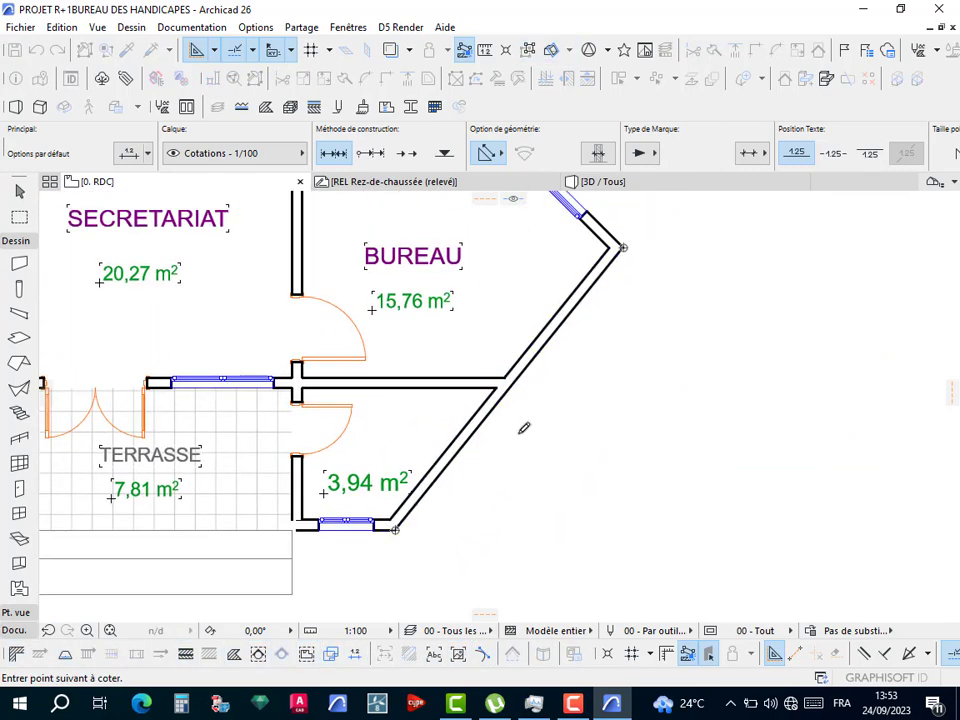
double_click(523, 428)
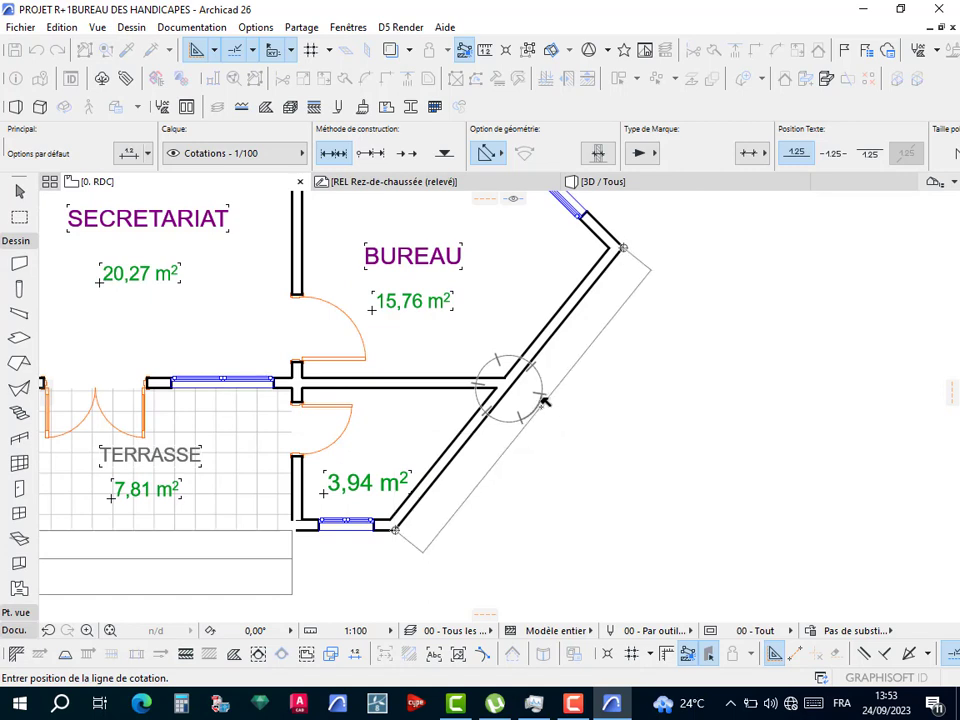
scroll(543, 400, "up", 2)
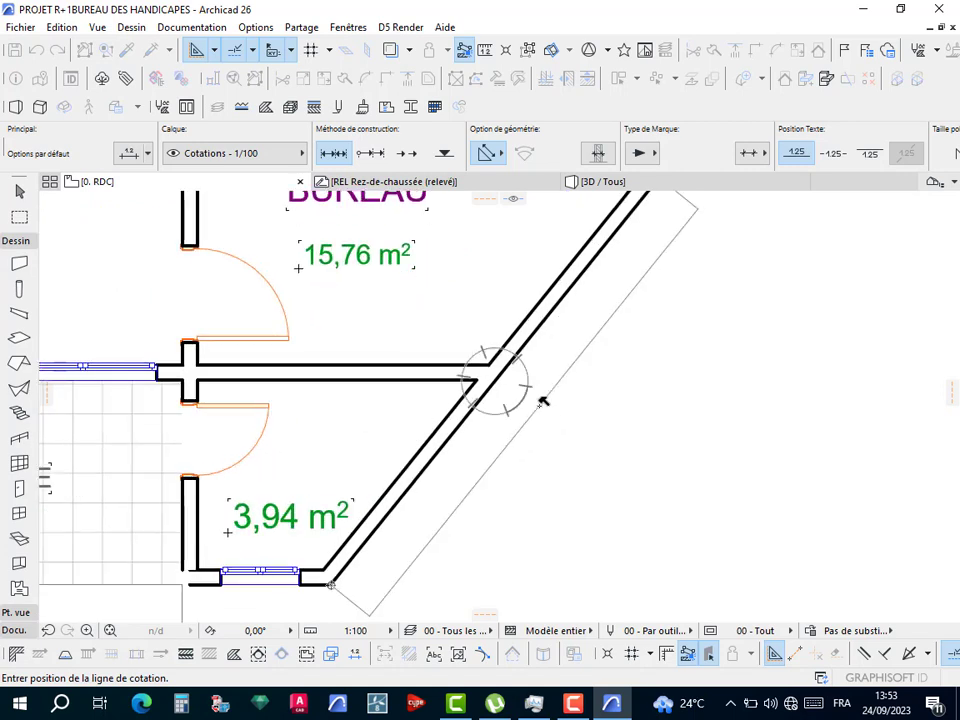
left_click(543, 400)
Dimension the northeast slanted wall from the toilet's north outer corner to the building's easternmost corner, placing the line parallel outside the wall.
scroll(540, 398, "down", 4)
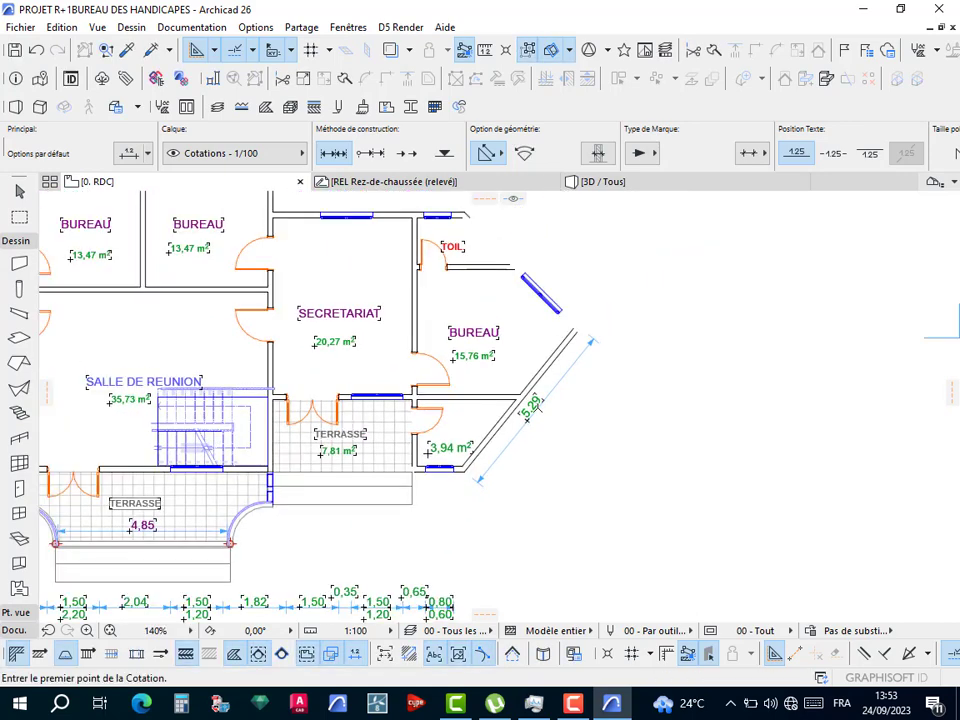
middle_click_drag(343, 432, 594, 427)
middle_click_drag(144, 427, 155, 424)
scroll(403, 405, "down", 3)
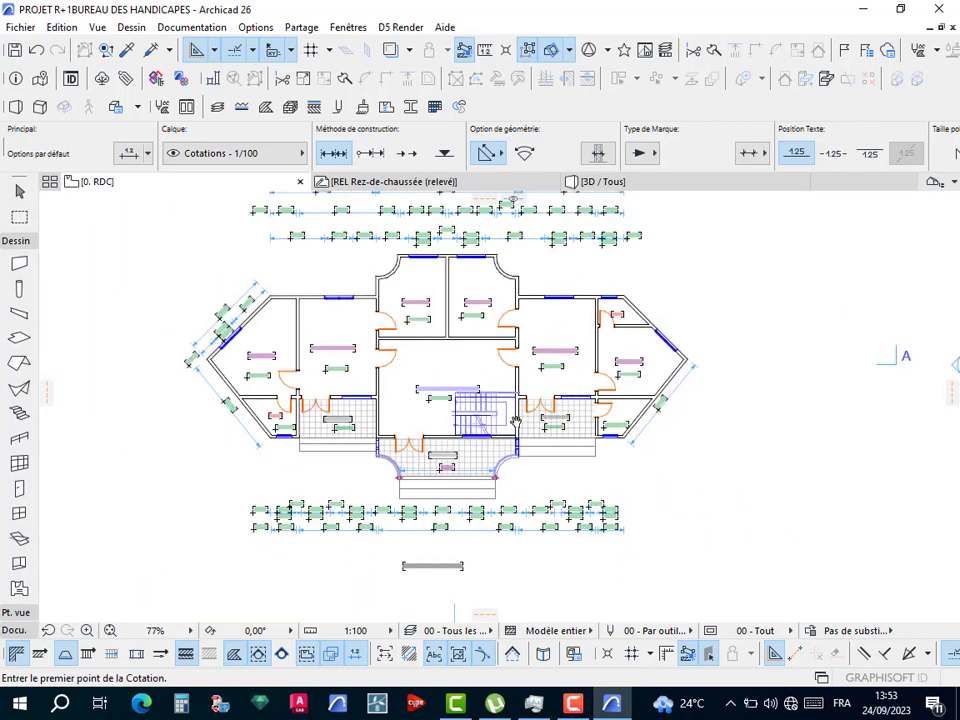
middle_click_drag(516, 422, 367, 506)
scroll(494, 397, "up", 10)
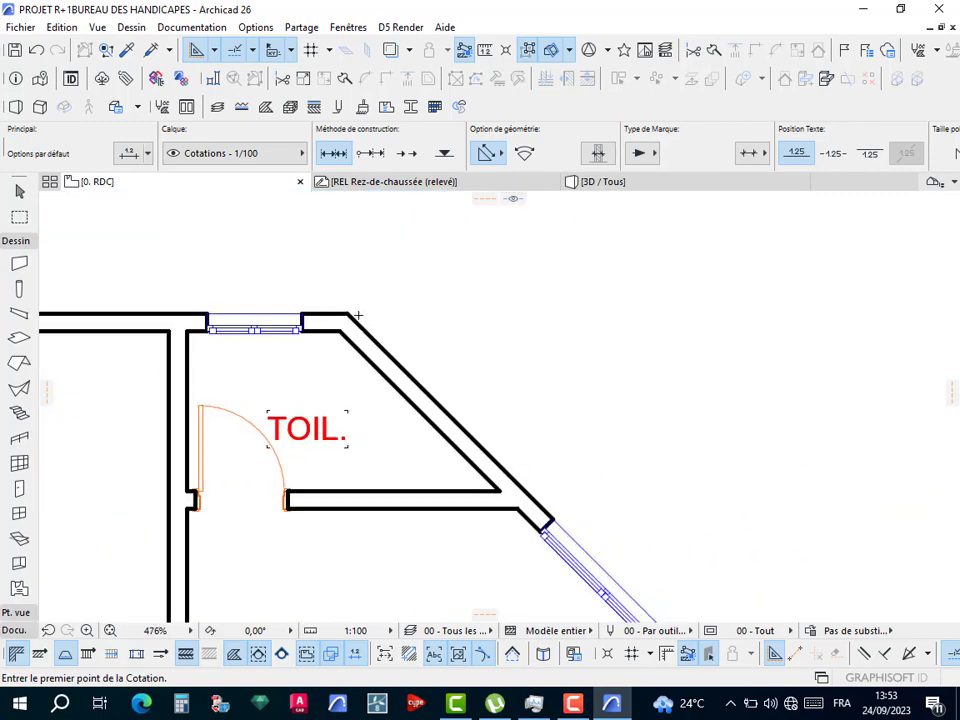
left_click(348, 314)
scroll(480, 390, "down", 5)
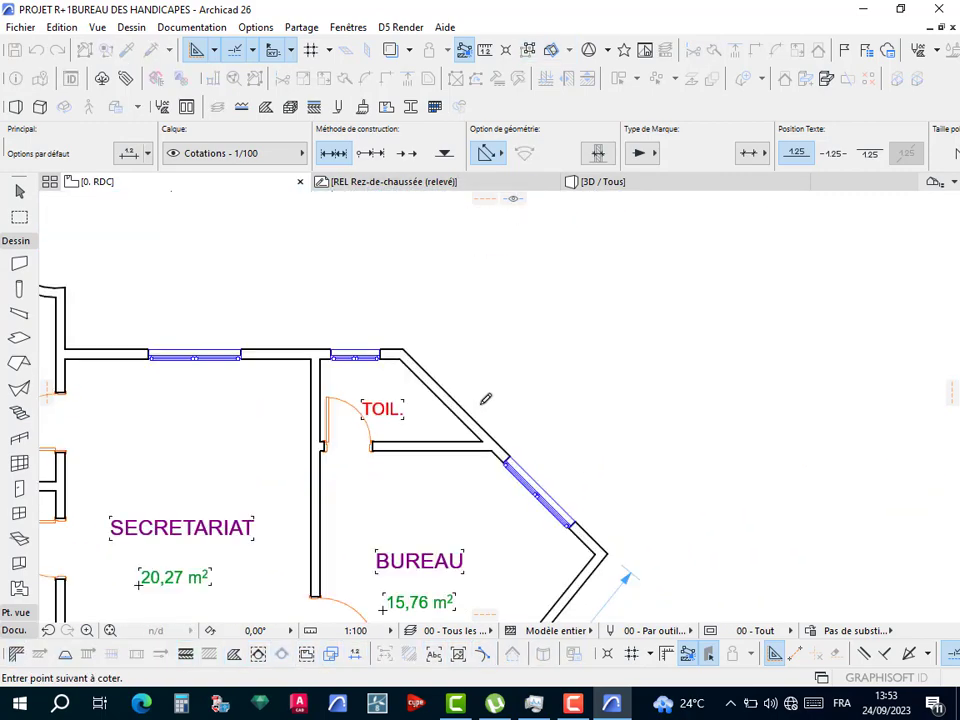
scroll(576, 519, "up", 6)
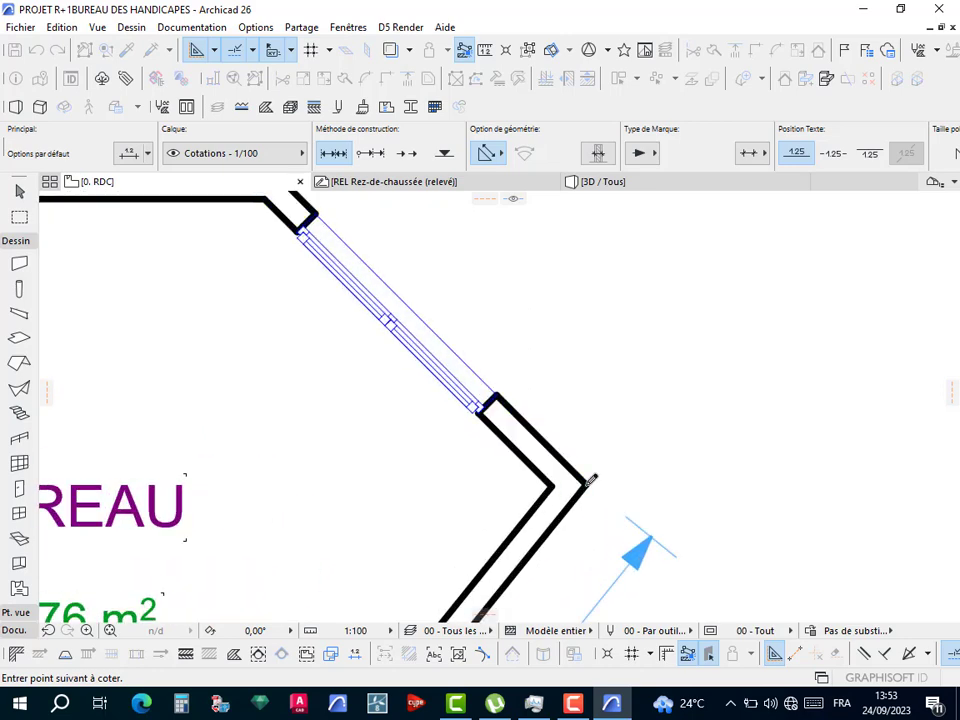
scroll(514, 364, "down", 6)
double_click(506, 328)
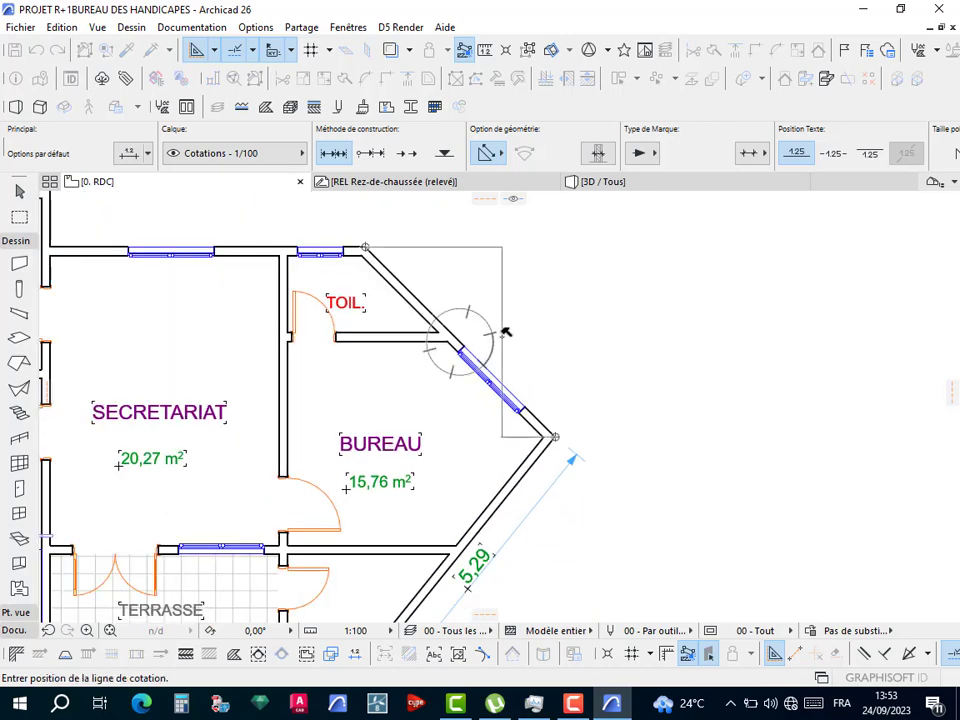
scroll(492, 316, "up", 3)
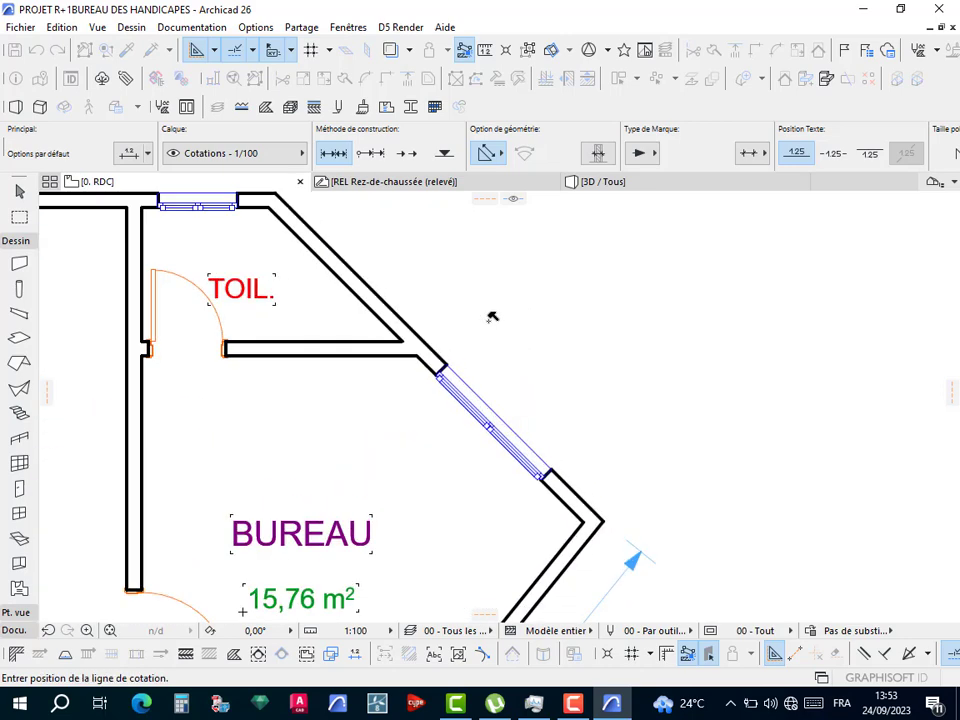
middle_click_drag(502, 369, 518, 411)
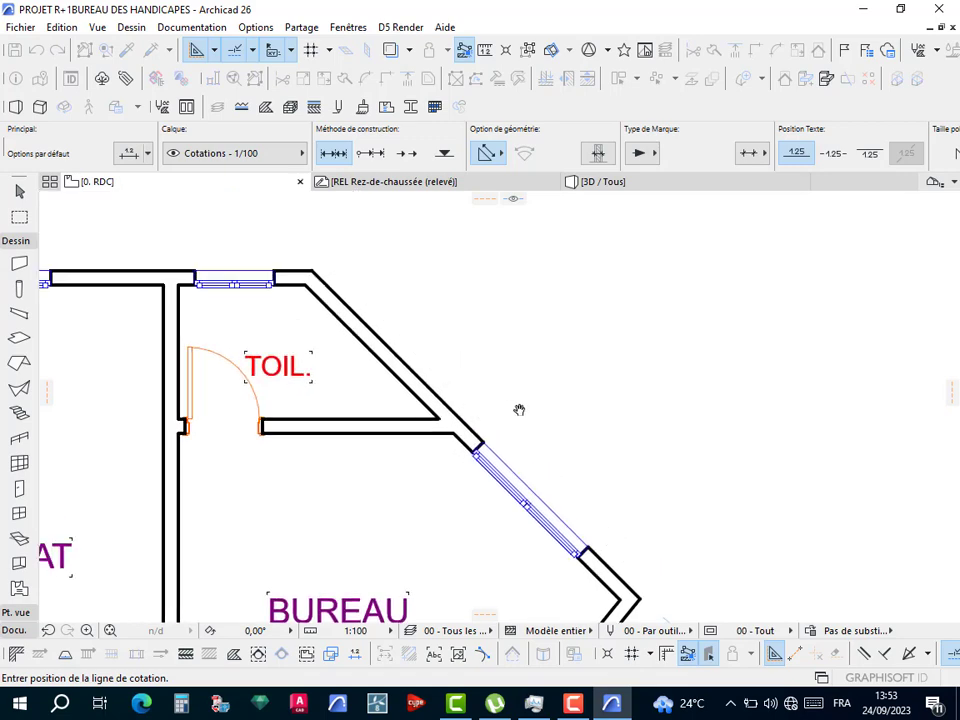
left_click(516, 405)
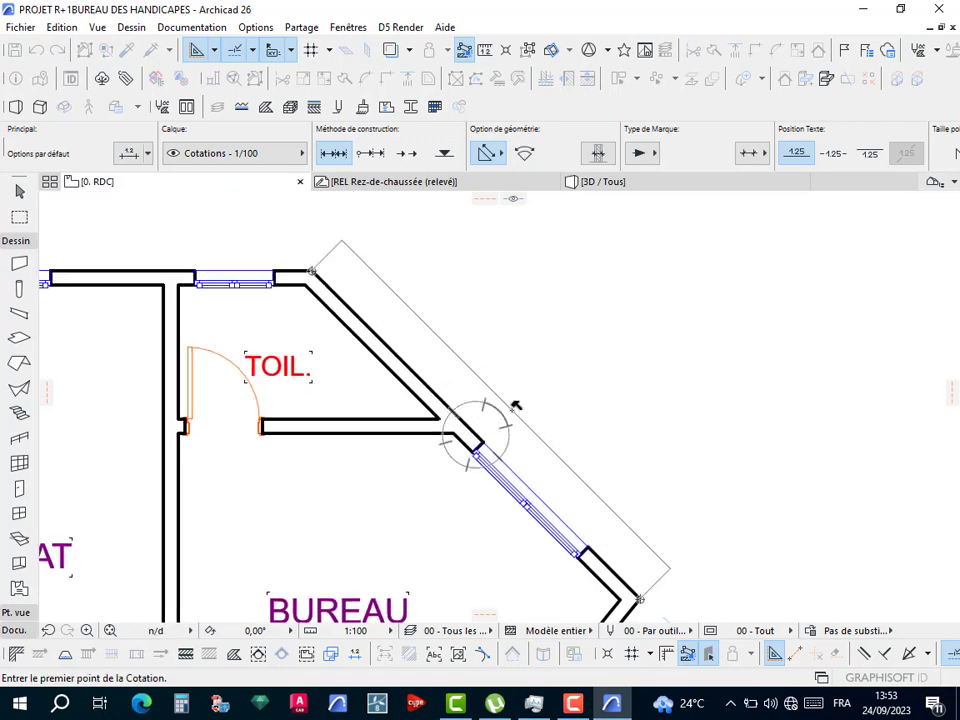
scroll(519, 380, "down", 5)
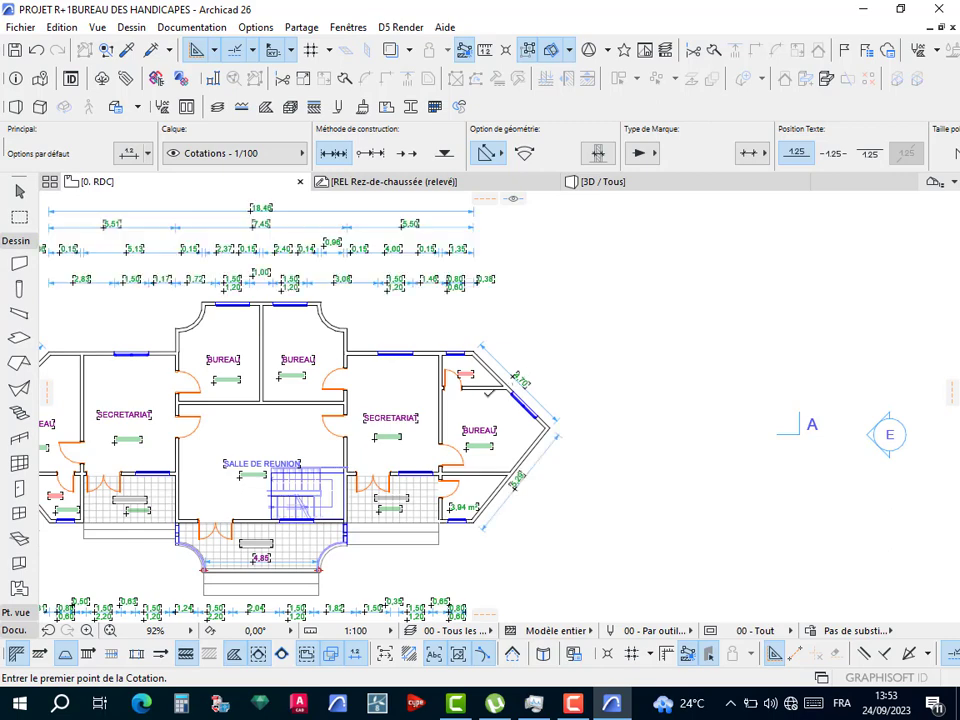
middle_click_drag(436, 408, 511, 401)
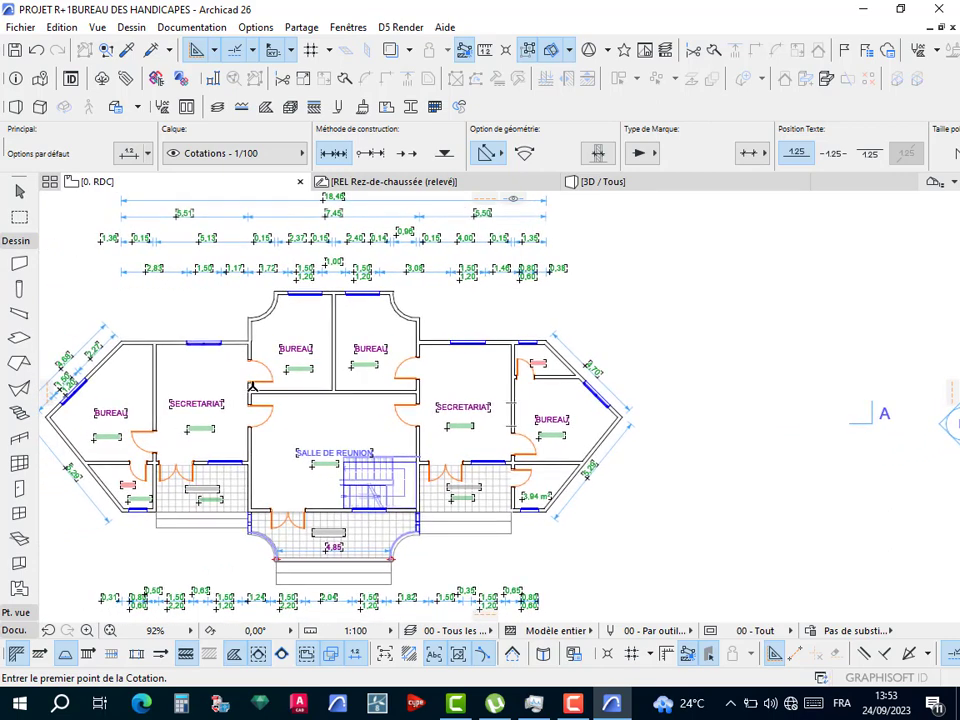
scroll(609, 366, "up", 4)
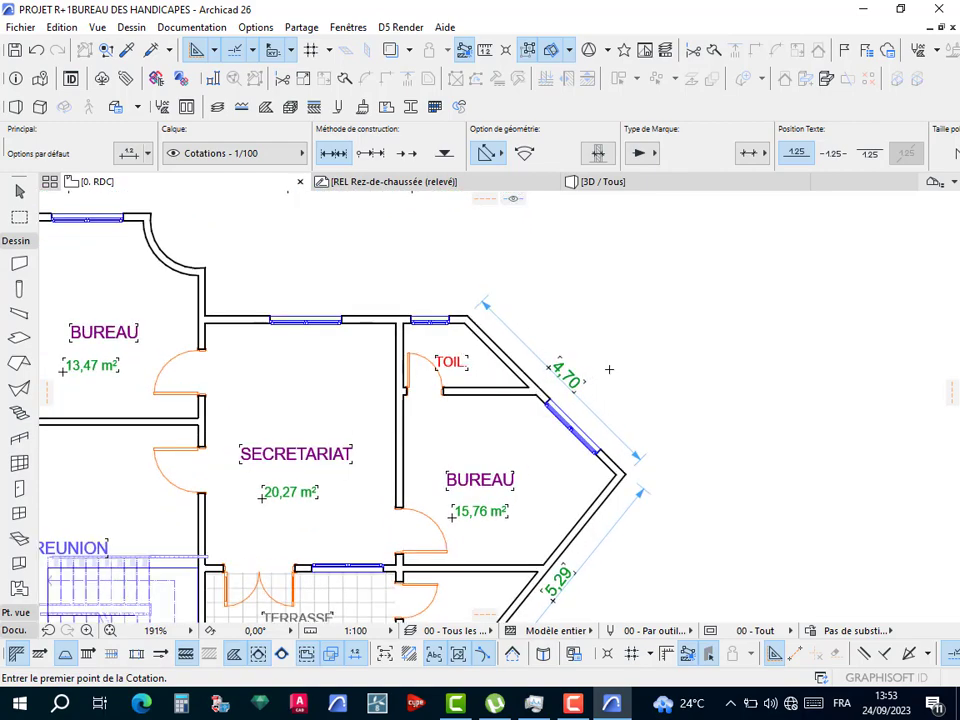
Dimension the west bureau's inner north wall from the slanted wall's inner corner to the secretariat partition, placing the line just inside the room.
scroll(609, 369, "down", 4)
scroll(54, 376, "up", 5)
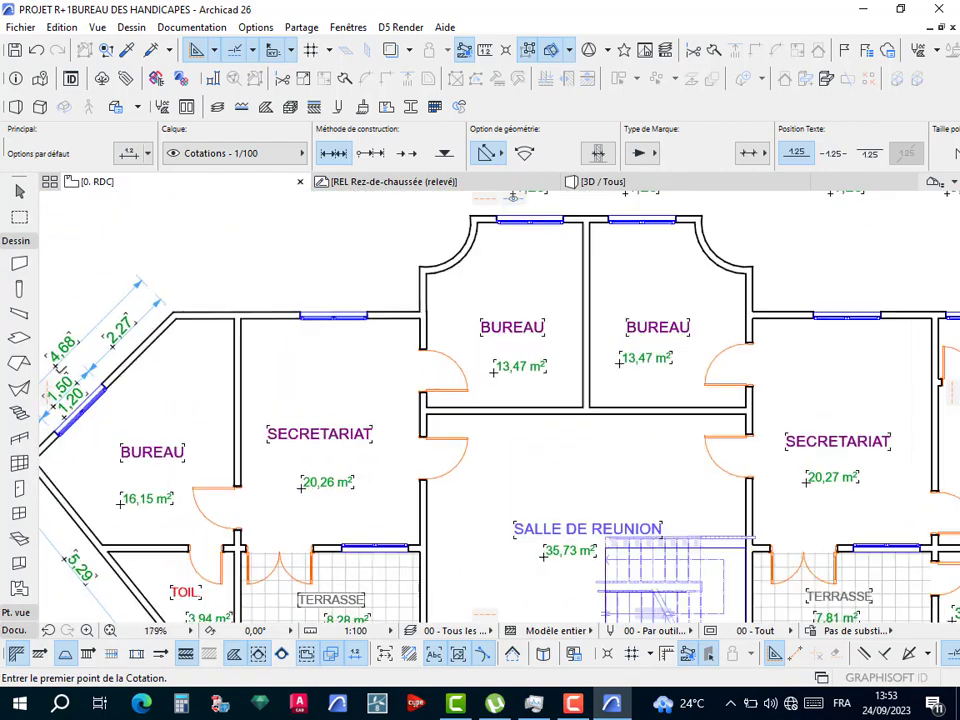
scroll(54, 376, "down", 6)
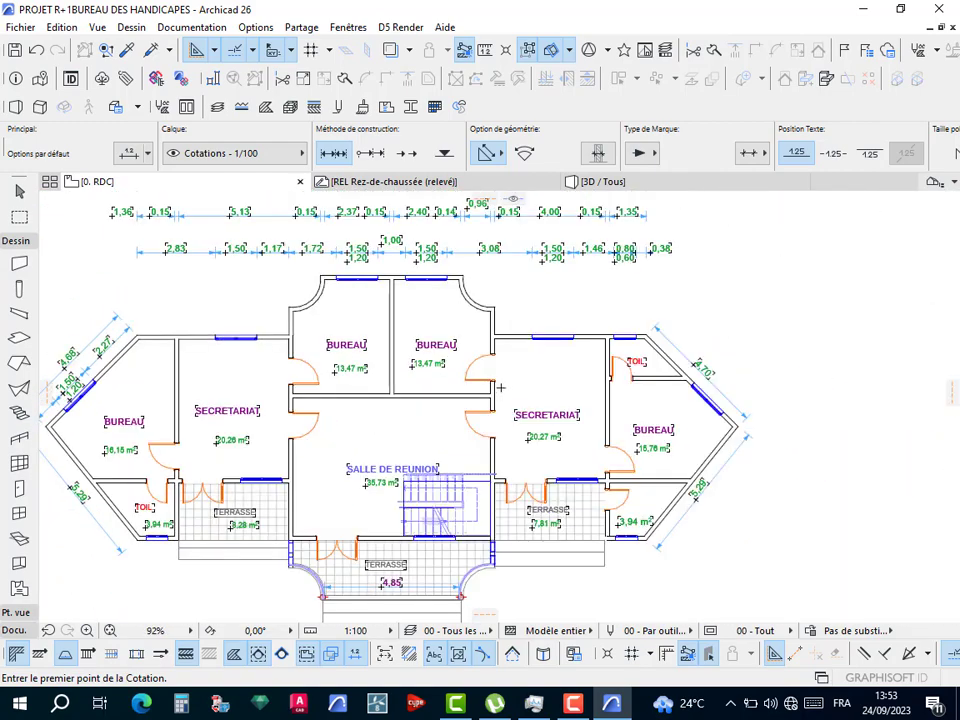
scroll(595, 371, "up", 4)
scroll(595, 371, "up", 2)
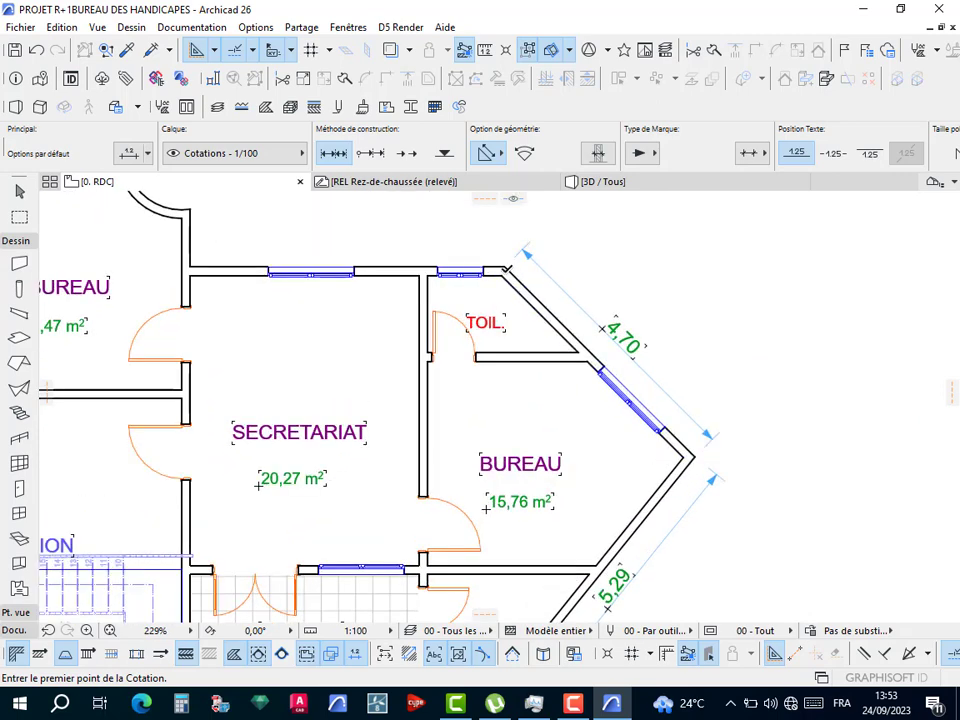
scroll(480, 333, "down", 4)
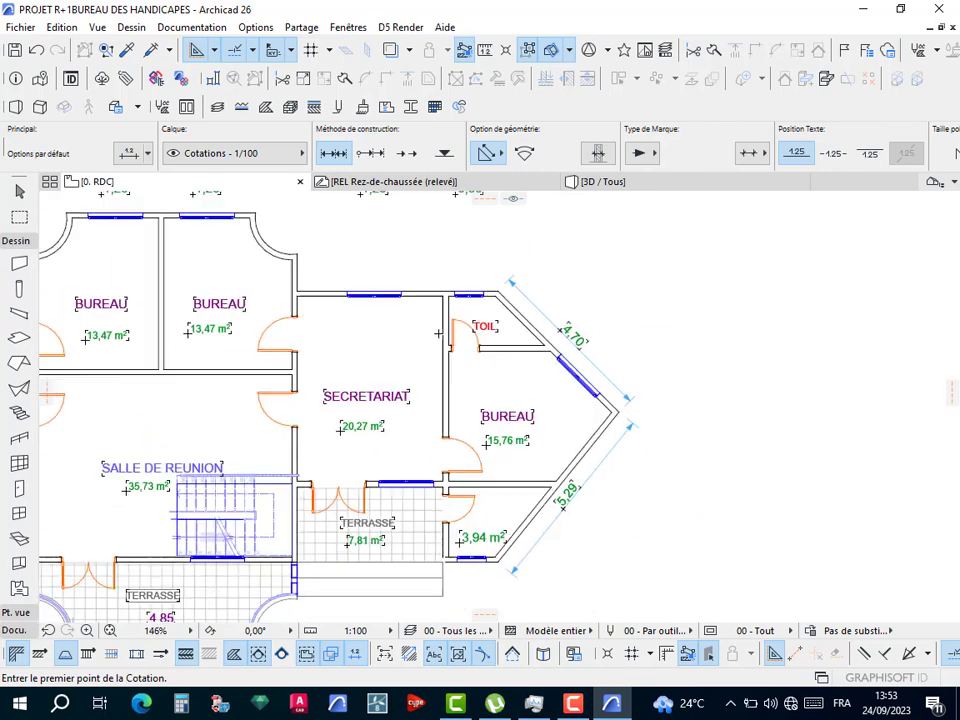
middle_click_drag(294, 326, 518, 323)
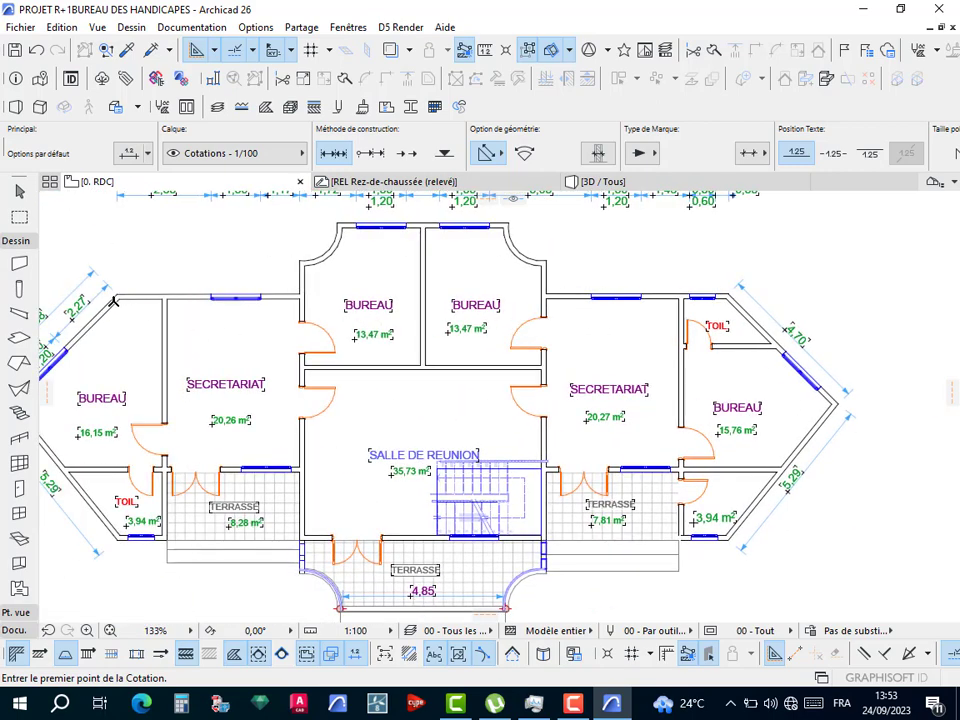
scroll(113, 300, "up", 5)
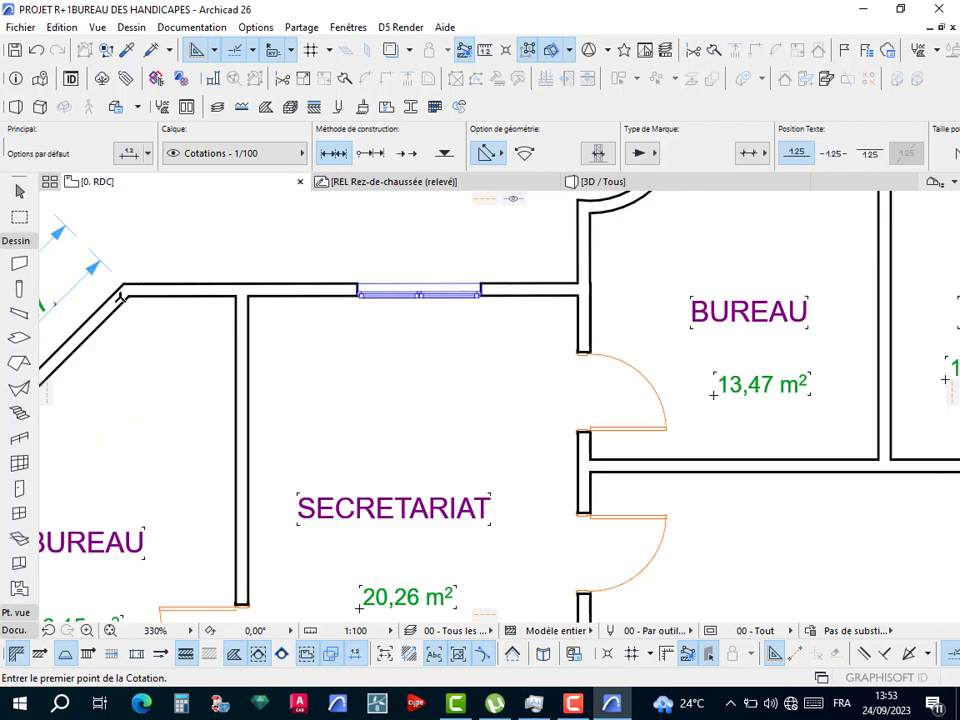
left_click(236, 297)
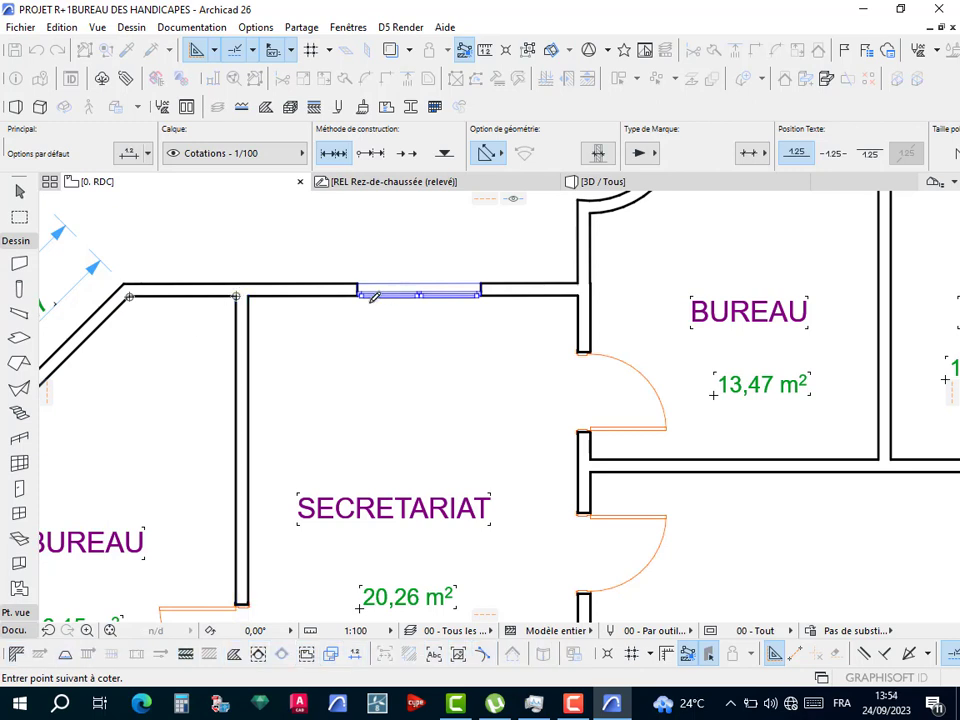
double_click(183, 348)
left_click(183, 348)
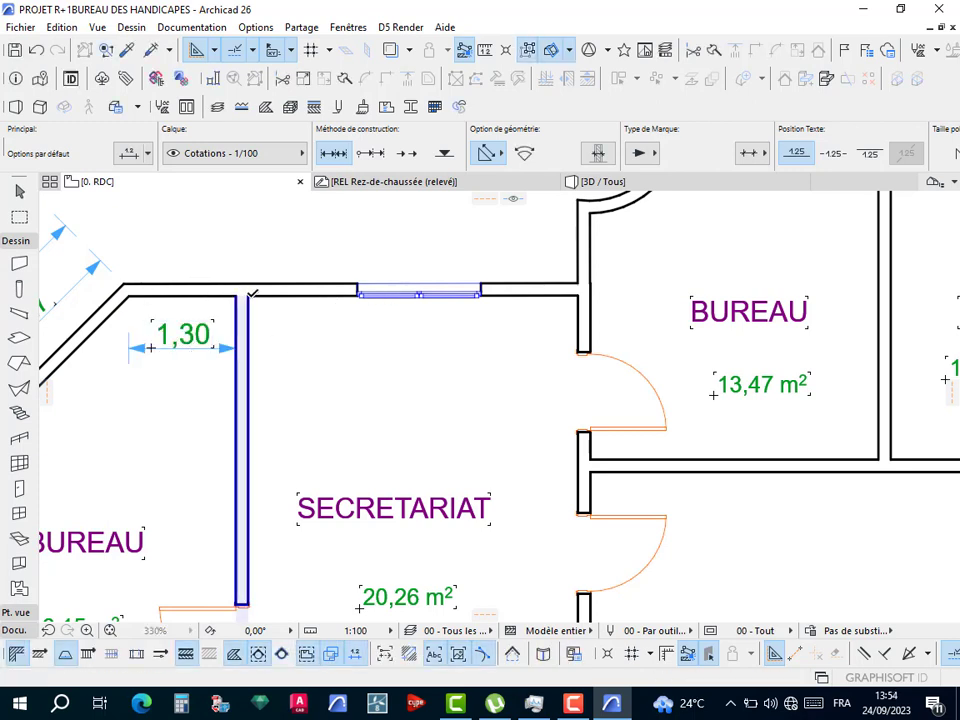
Dimension the west secretariat's interior width between its two side walls, placing the line just below the north window wall.
left_click(249, 297)
left_click(578, 296)
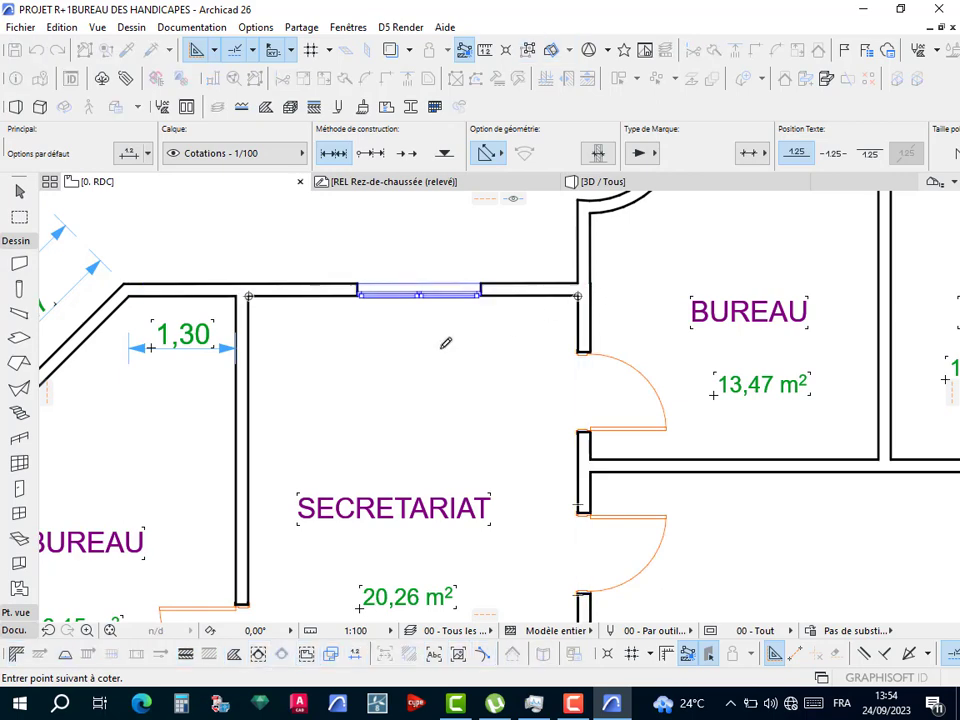
double_click(413, 342)
left_click(411, 343)
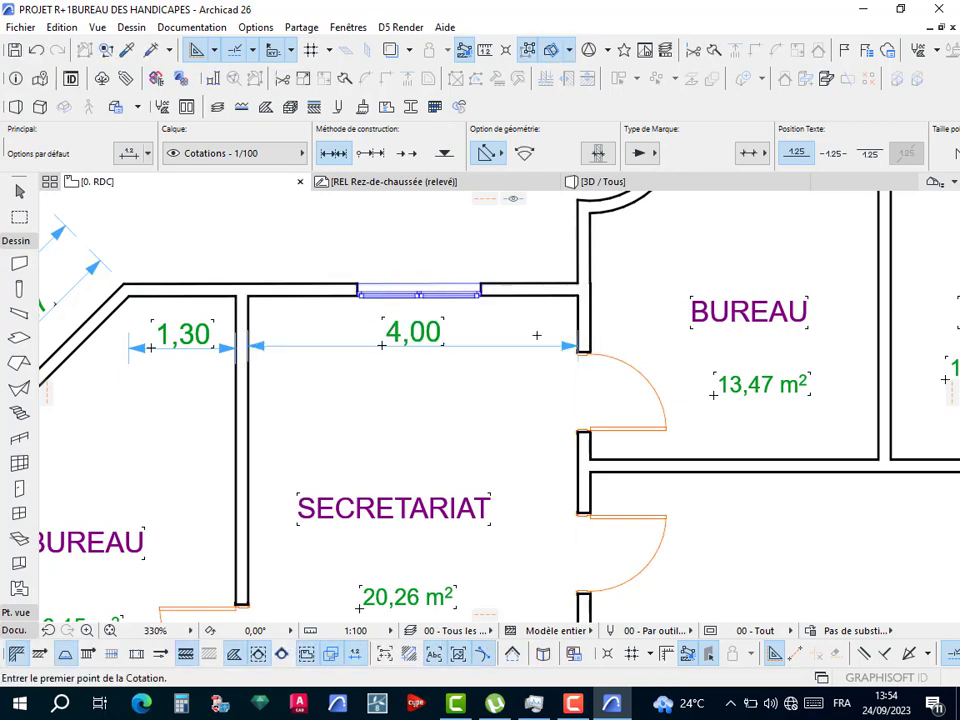
Dimension the interior width of the central bureau on the west side, placing the line just above its south wall.
middle_click_drag(398, 388, 154, 475)
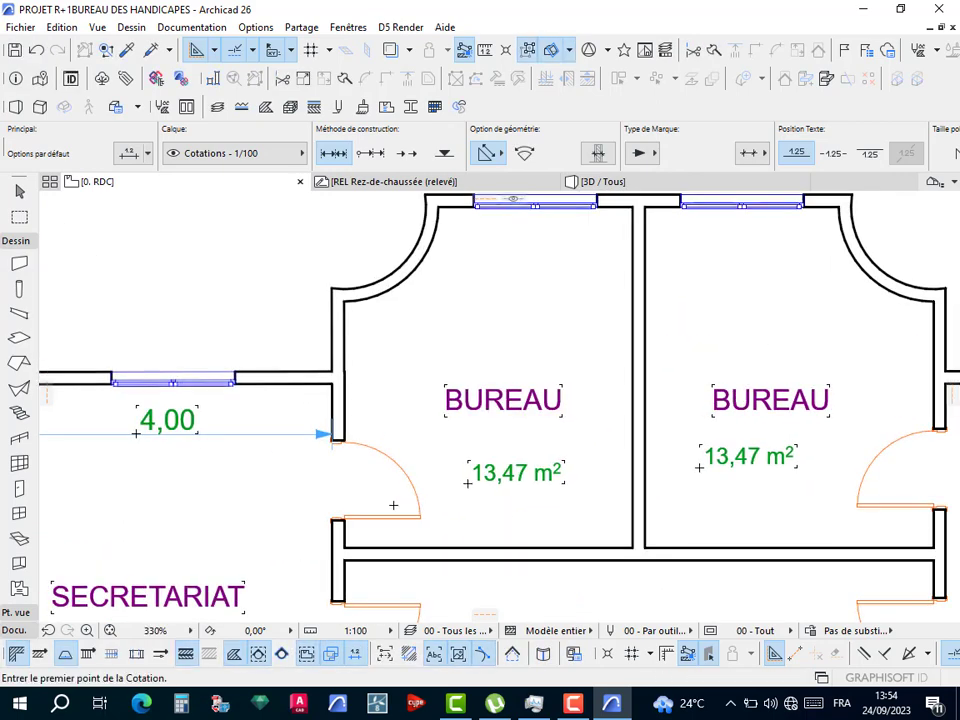
left_click(345, 548)
left_click(633, 548)
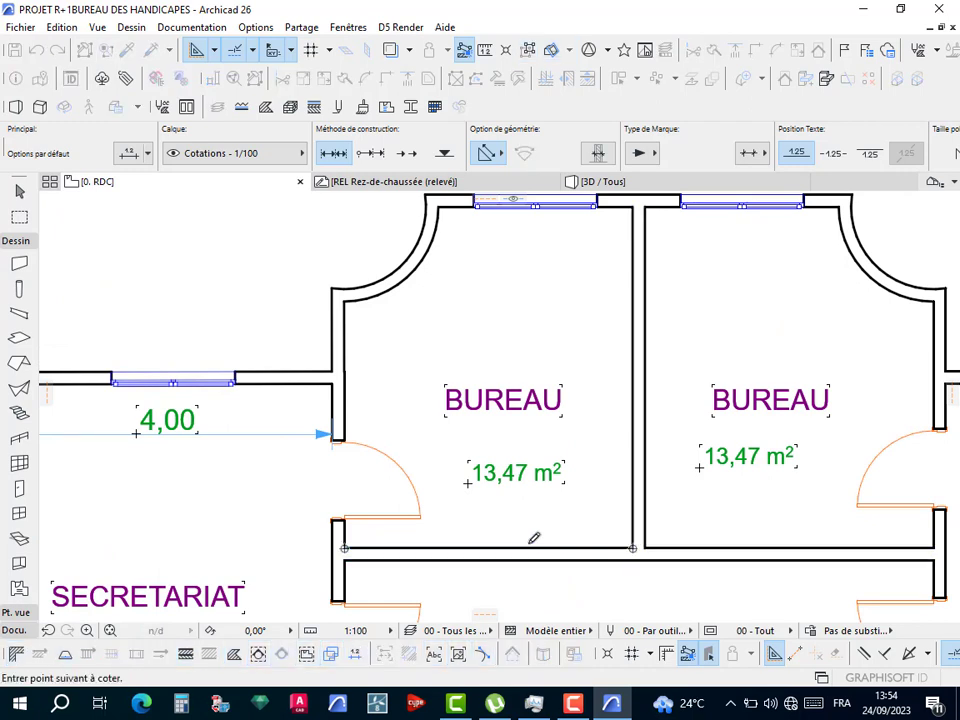
double_click(530, 541)
left_click(531, 530)
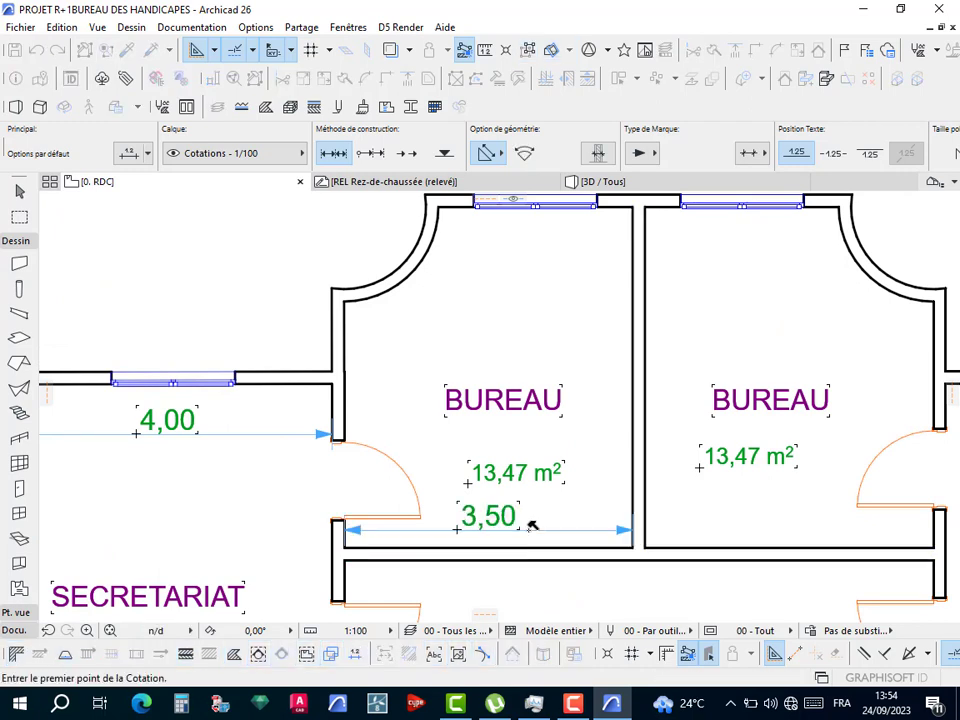
Dimension the interior width of the central bureau on the east side, placing the line just above its south wall.
middle_click_drag(486, 324, 246, 424)
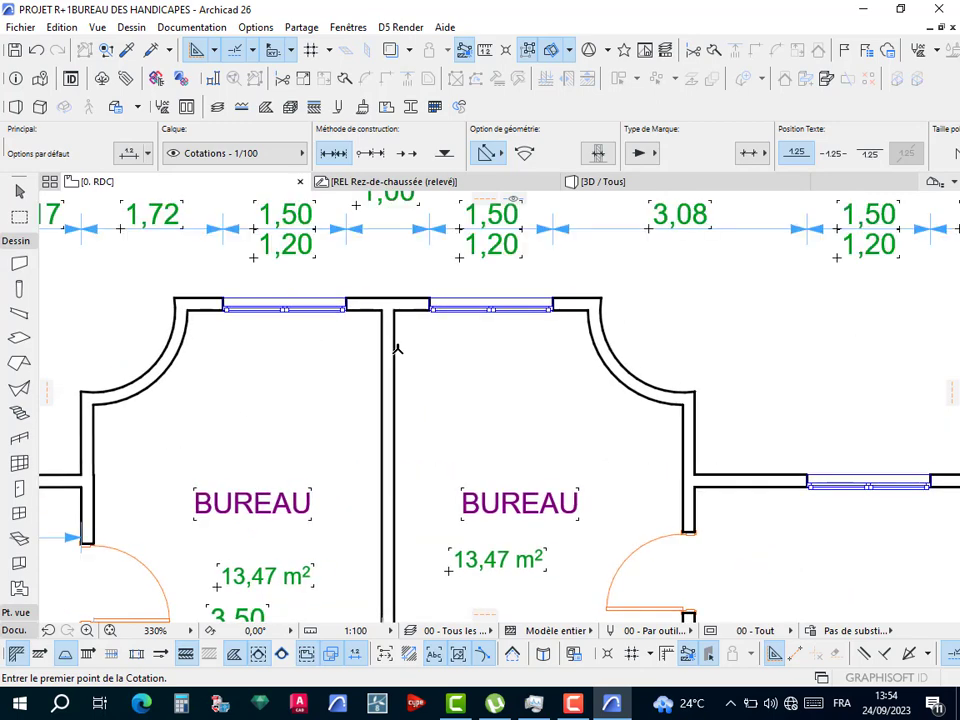
middle_click_drag(415, 389, 367, 211)
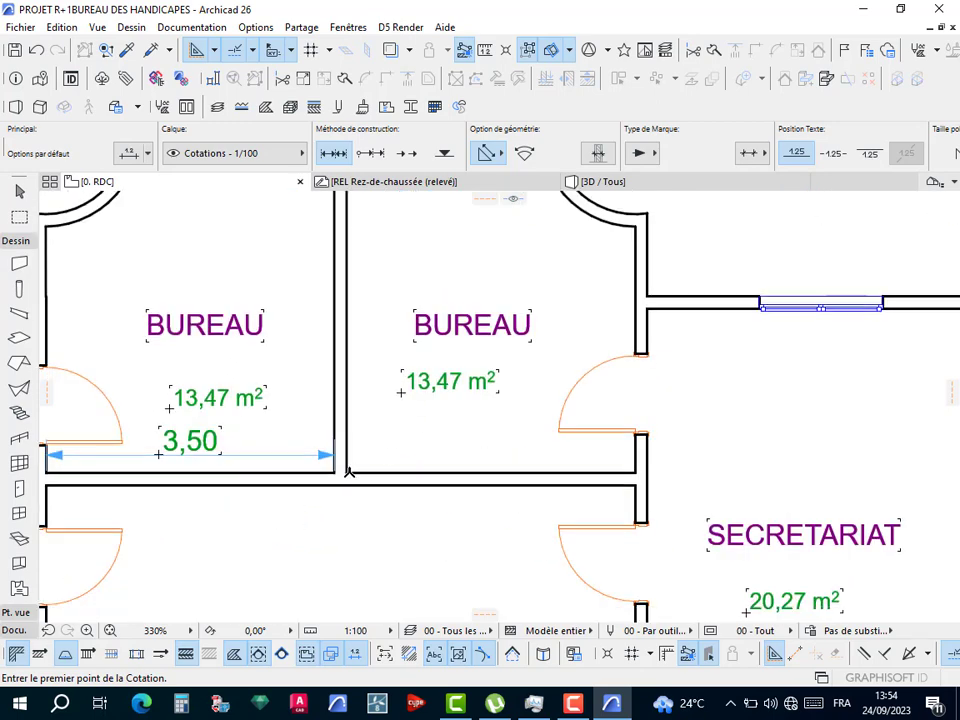
left_click(347, 472)
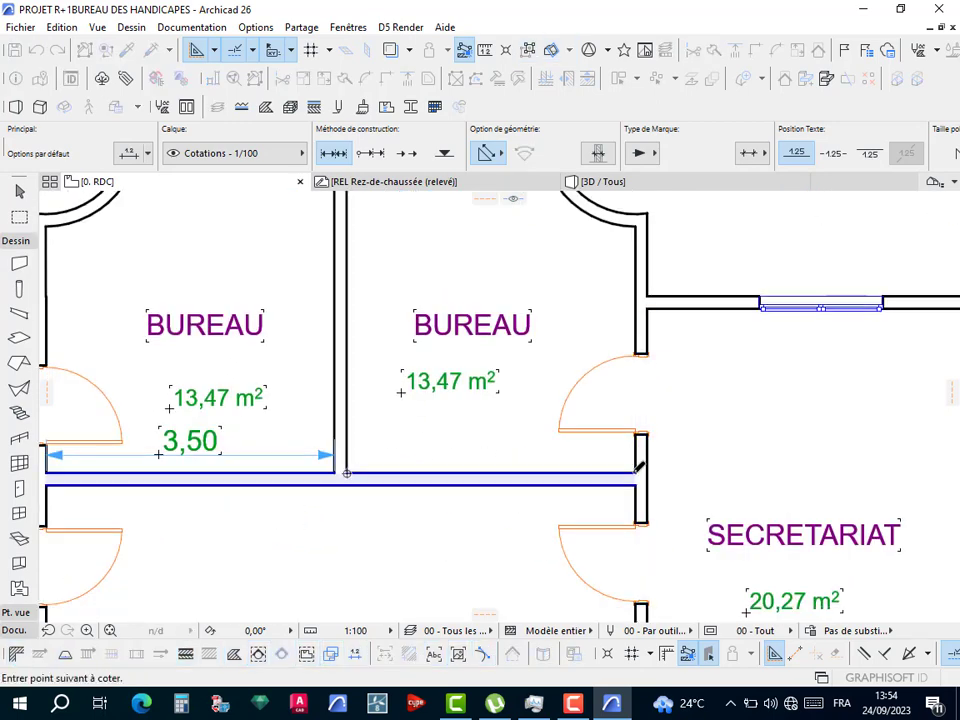
left_click(637, 470)
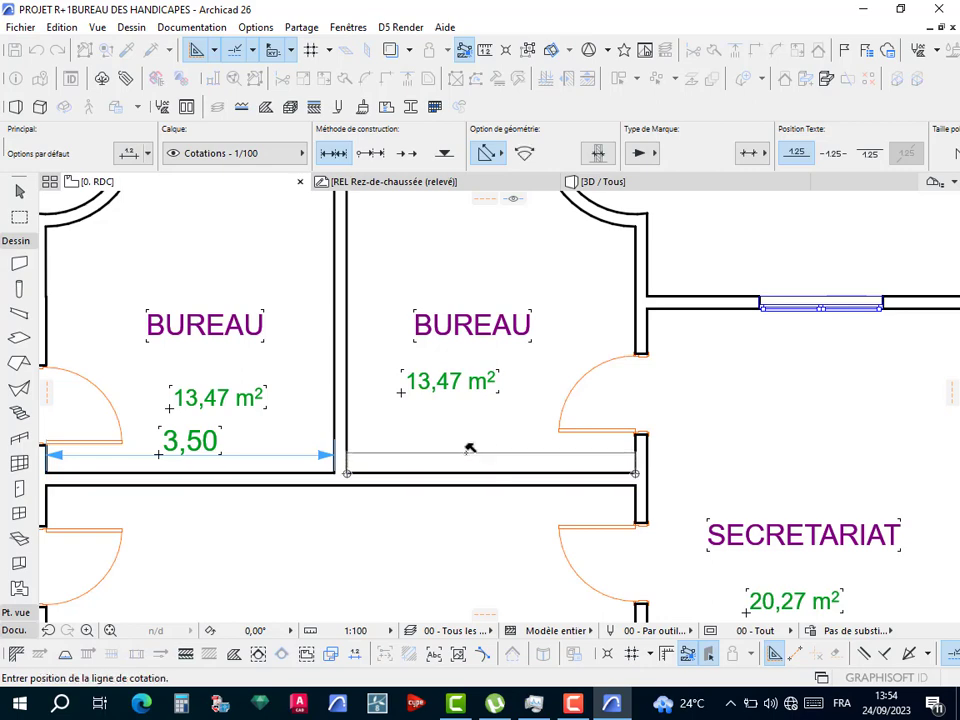
left_click(470, 450)
Dimension the eastern central bureau's inner north wall from the middle partition to the curved wall, placing the line just below the window.
scroll(480, 420, "down", 3)
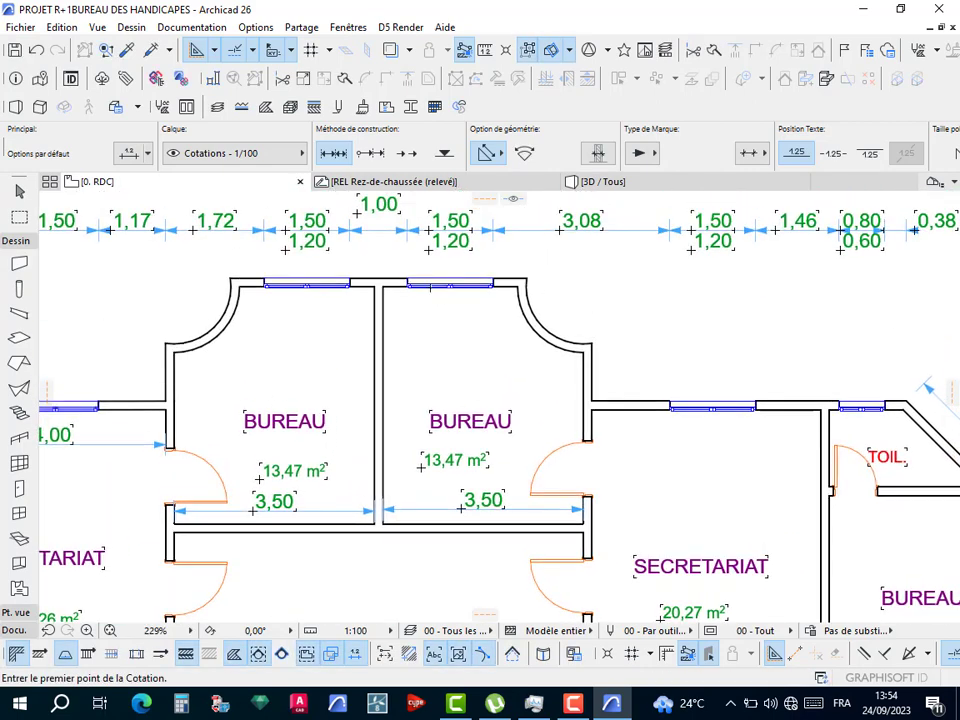
scroll(422, 278, "up", 3)
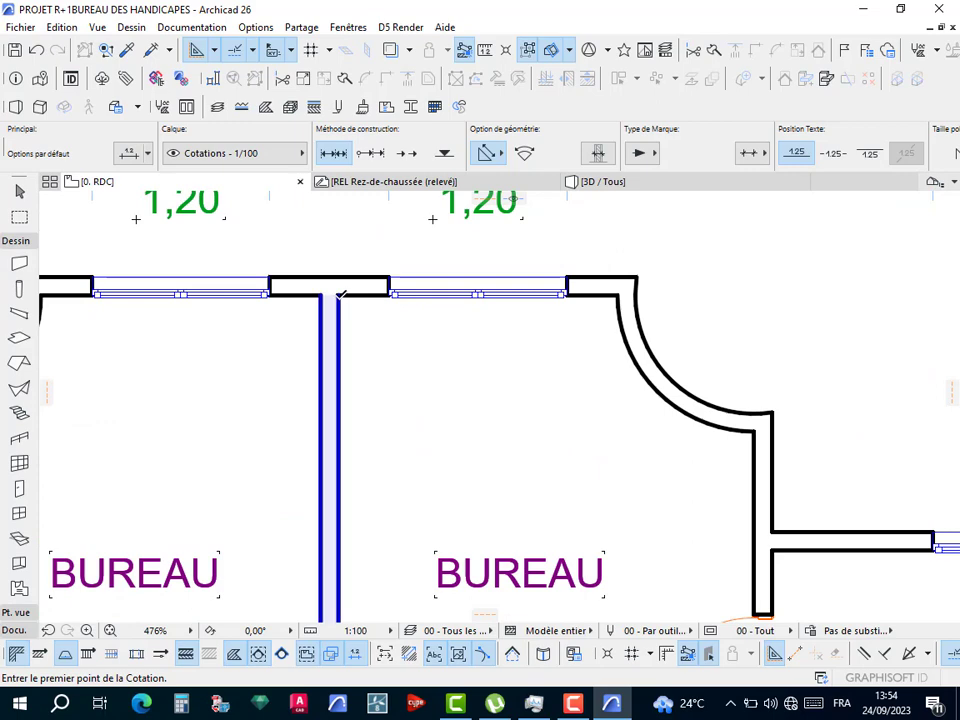
left_click(338, 297)
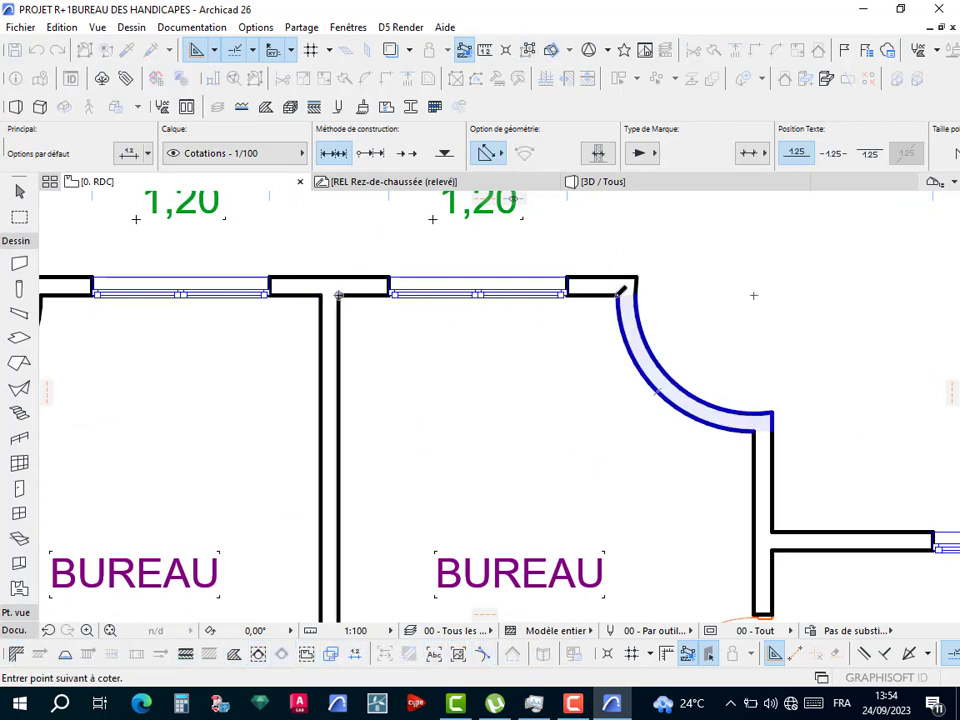
left_click(619, 289)
double_click(444, 354)
left_click(438, 352)
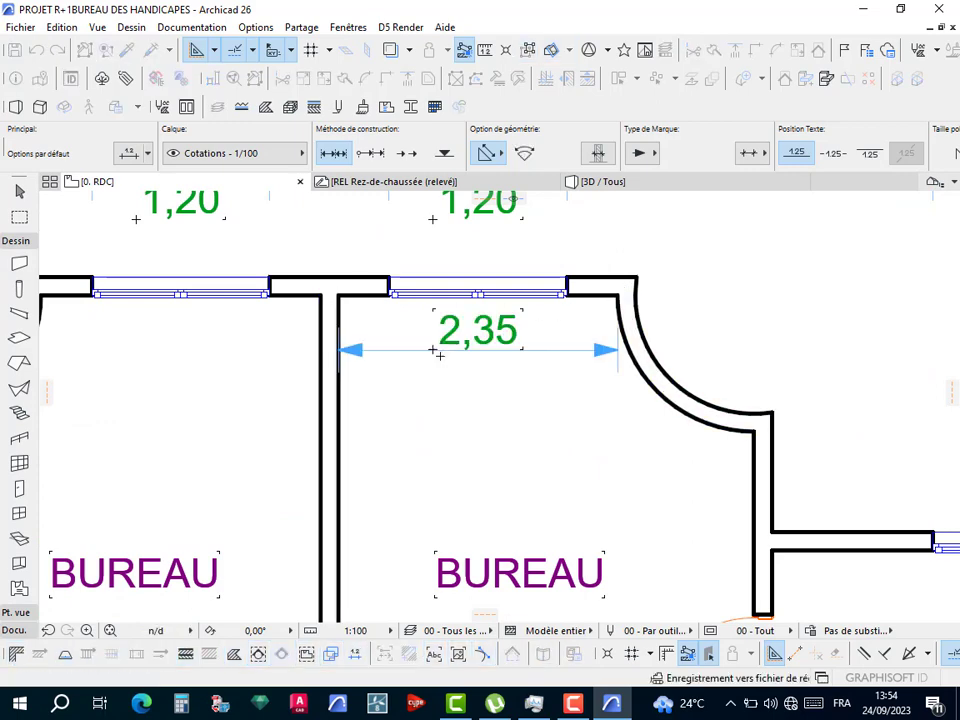
Dimension the western central bureau's inner north wall from the curved wall to the middle partition, placing the line just below the window.
scroll(438, 352, "down", 3)
middle_click_drag(438, 352, 588, 339)
scroll(302, 316, "up", 4)
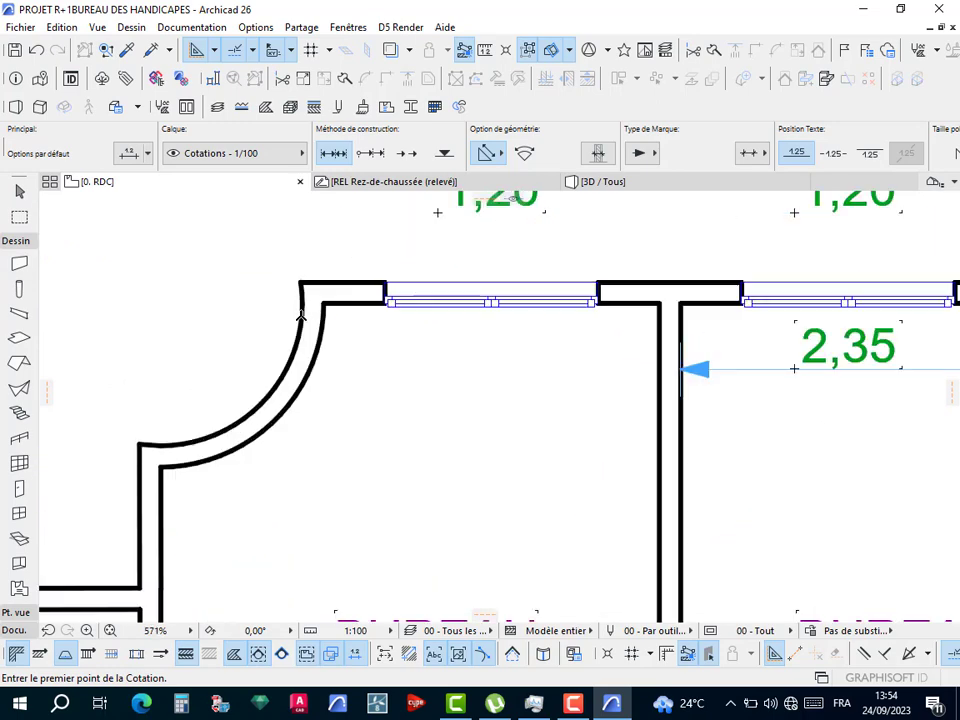
left_click(323, 302)
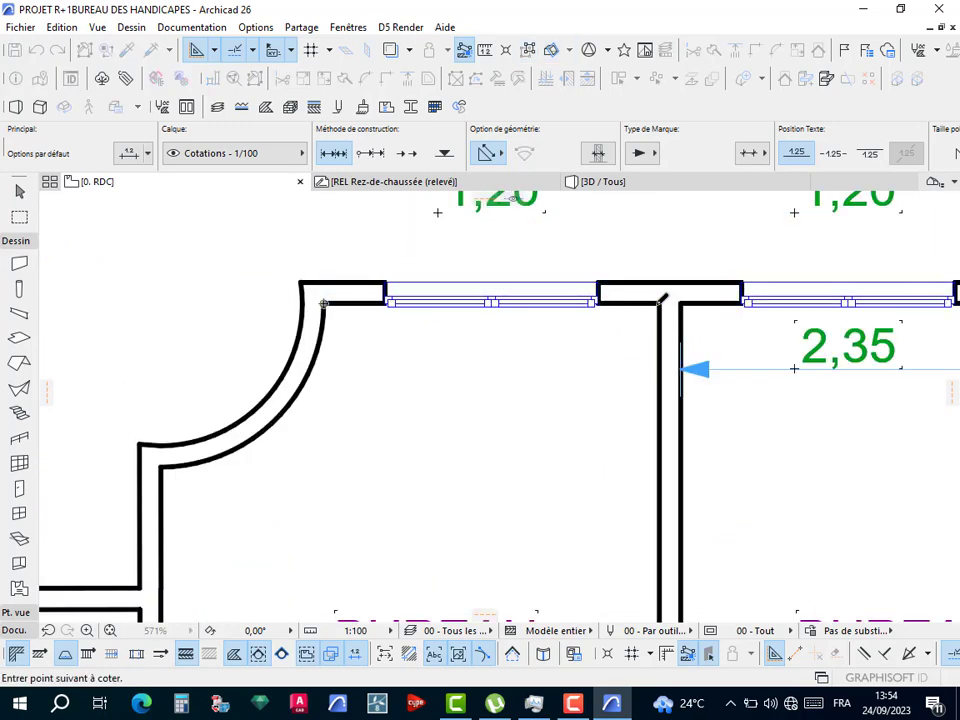
left_click(660, 302)
double_click(468, 347)
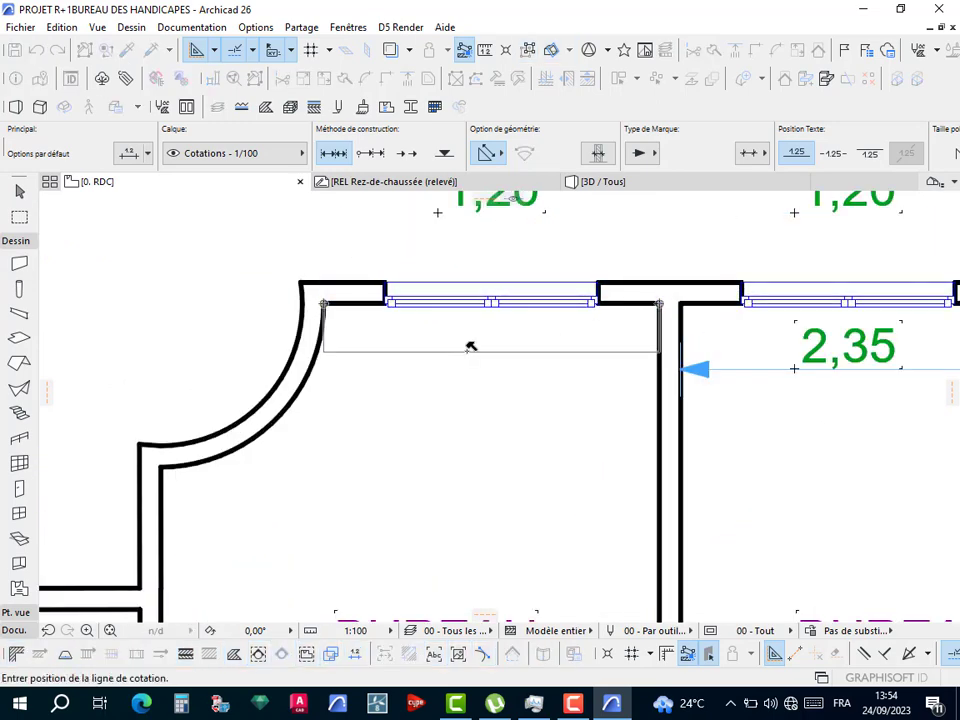
left_click(470, 347)
Dimension the east secretariat's interior width from the central bureau wall to the toilet partition, placing the line just below the north window.
scroll(470, 346, "down", 6)
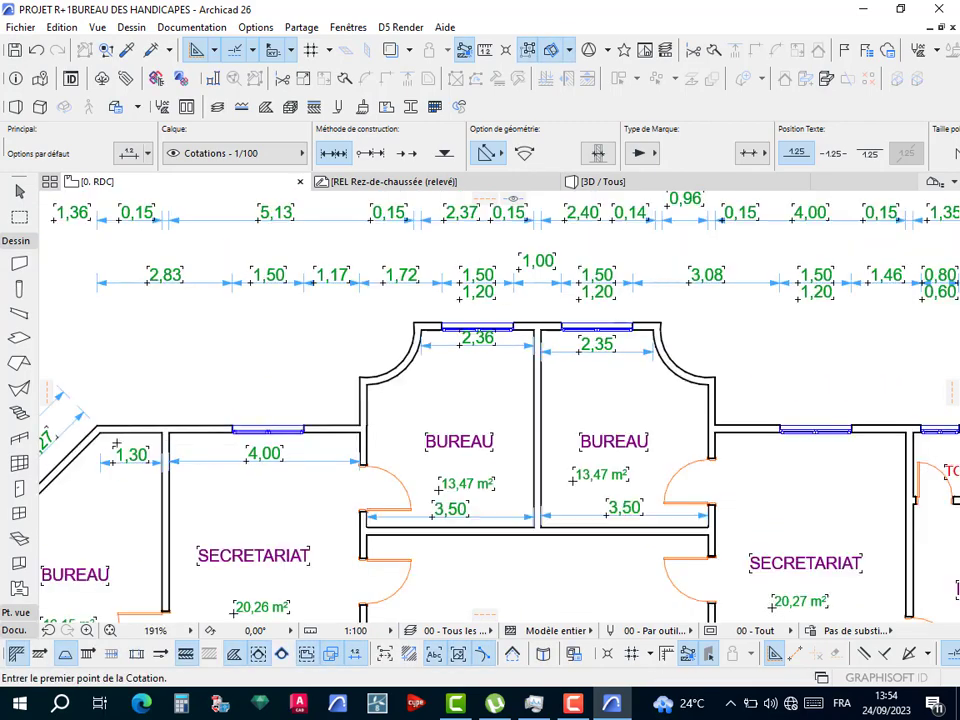
middle_click_drag(480, 400, 620, 355)
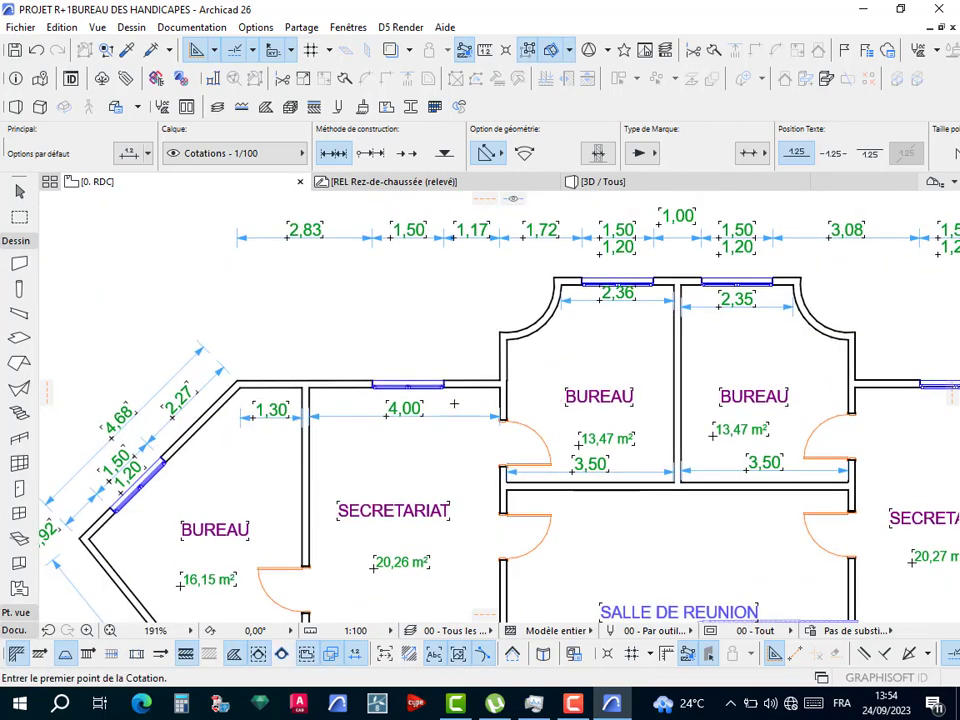
scroll(454, 403, "down", 5)
middle_click_drag(520, 385, 426, 383)
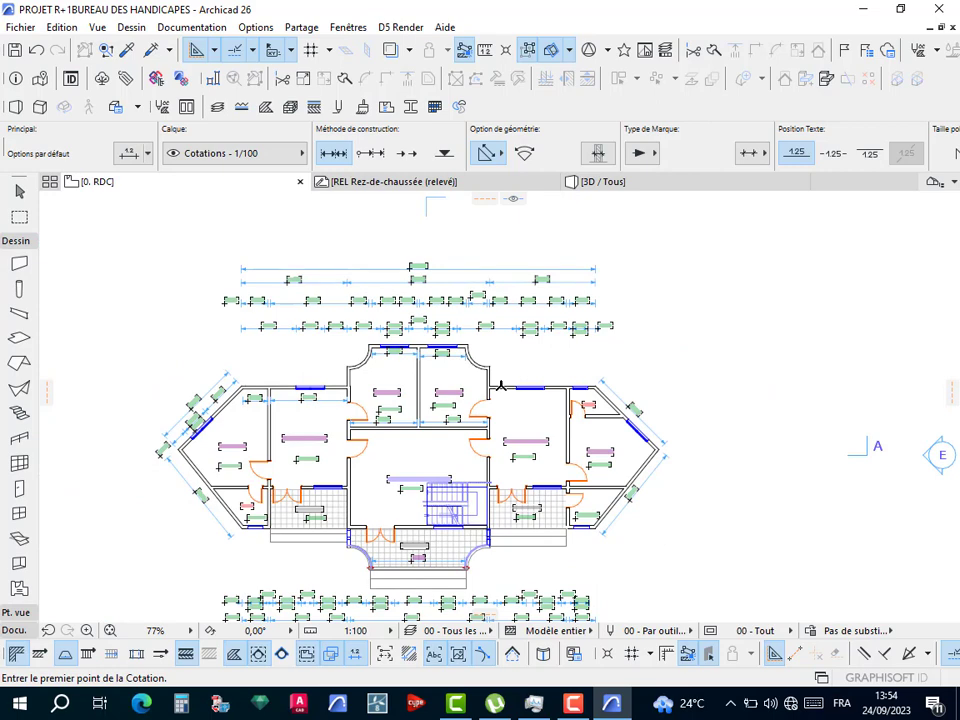
scroll(500, 385, "up", 5)
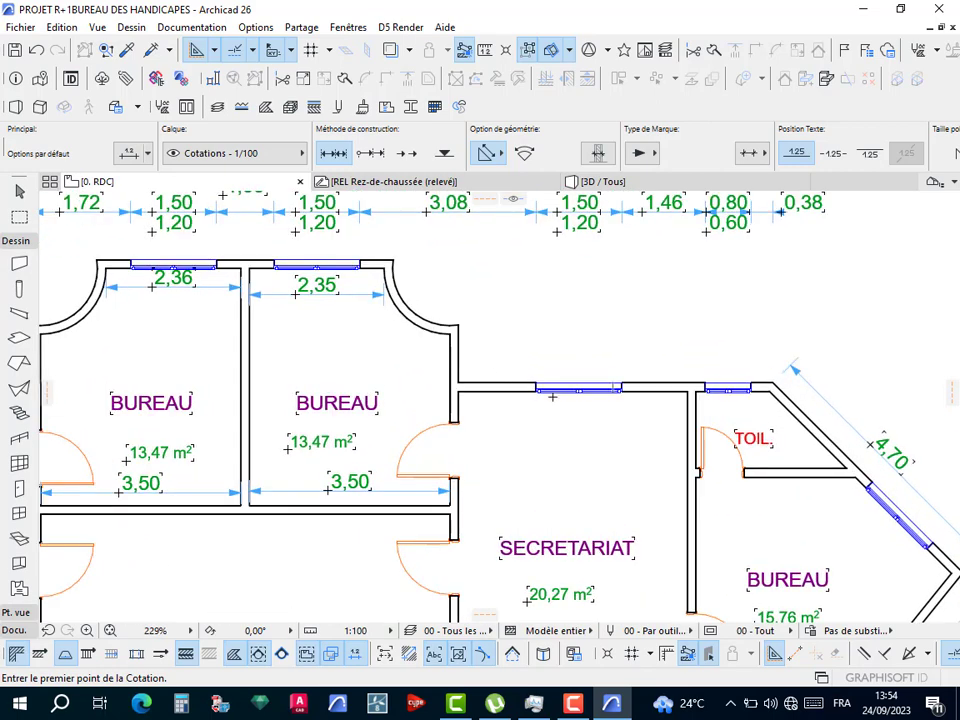
middle_click_drag(595, 425, 450, 375)
scroll(306, 316, "up", 3)
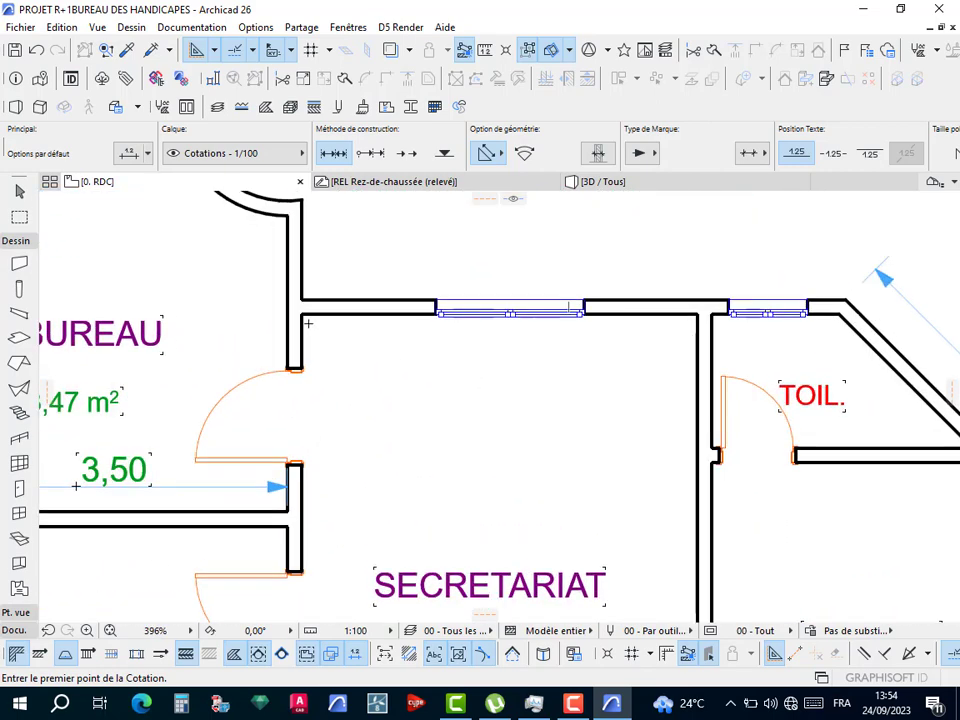
left_click(303, 316)
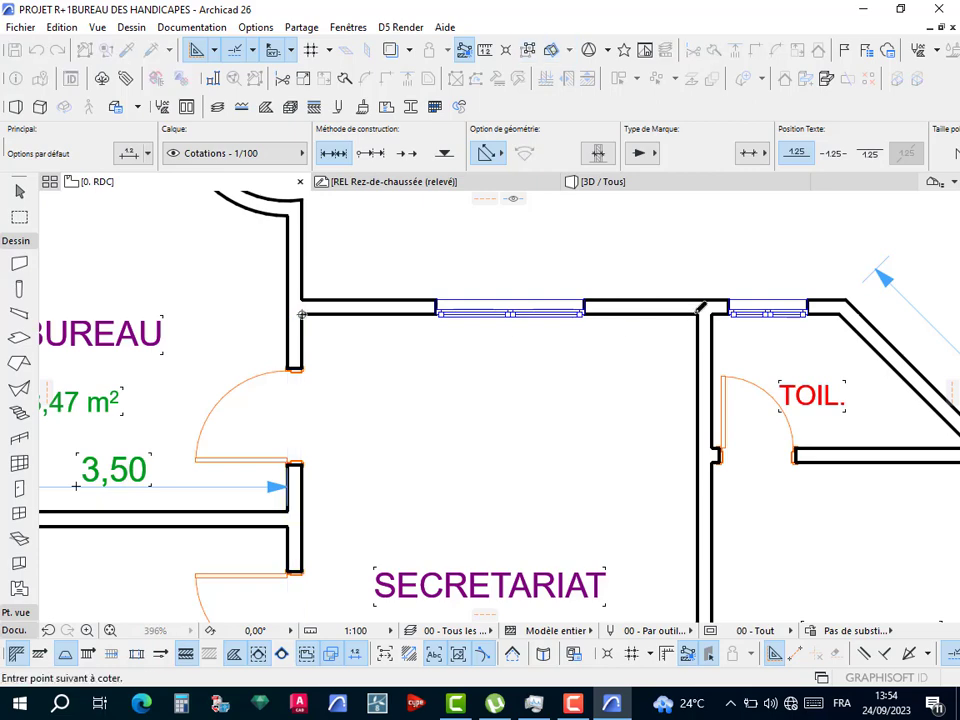
left_click(698, 314)
double_click(549, 342)
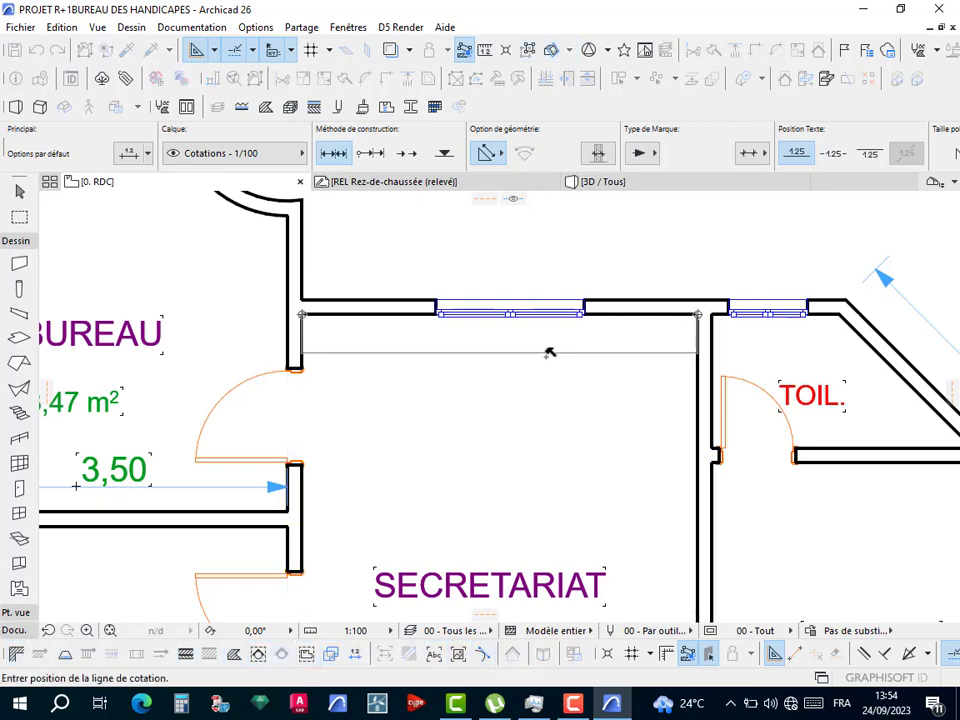
left_click(548, 353)
Dimension the northeast toilet's inner north wall from the secretariat partition to the slanted wall's inner corner, placing the line above the TOIL. label.
scroll(548, 354, "down", 2)
middle_click_drag(612, 355, 388, 351)
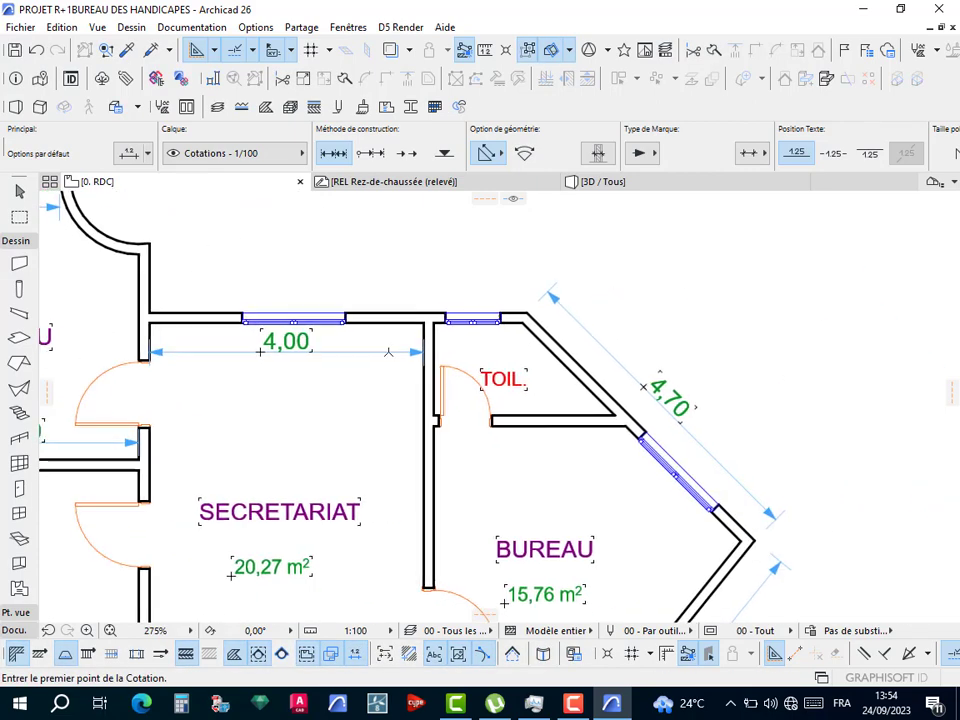
scroll(470, 331, "up", 3)
left_click(399, 312)
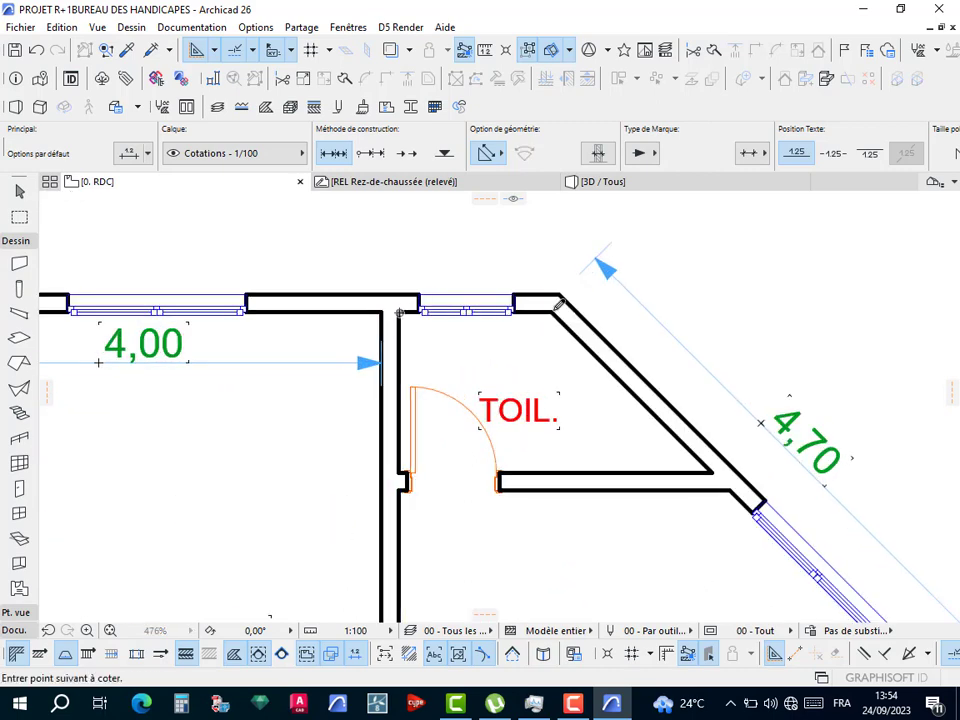
left_click(552, 313)
double_click(500, 345)
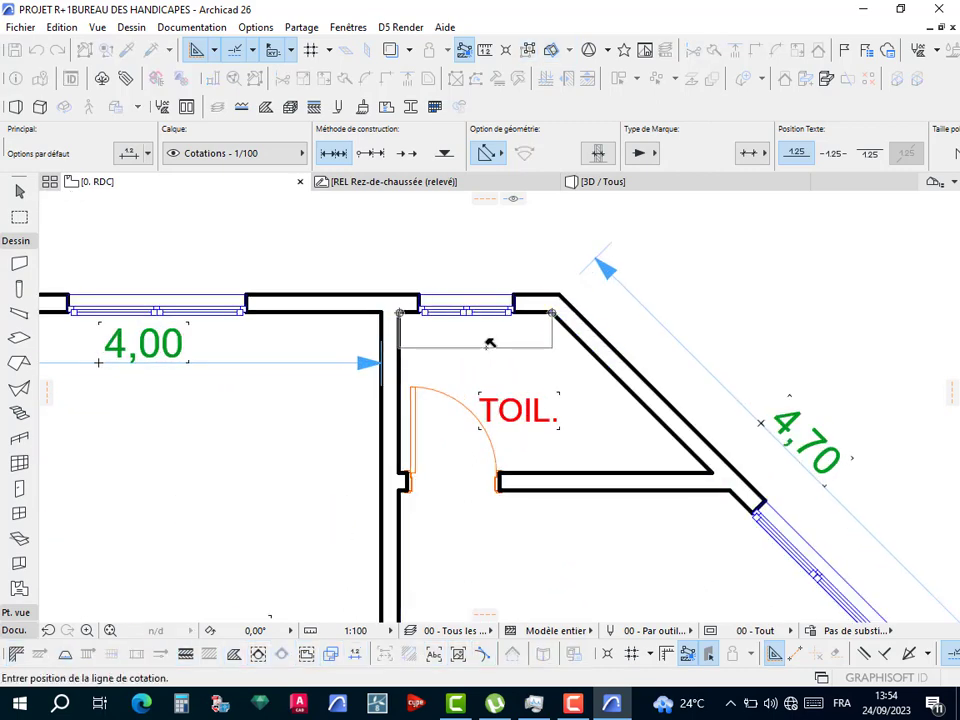
left_click(491, 365)
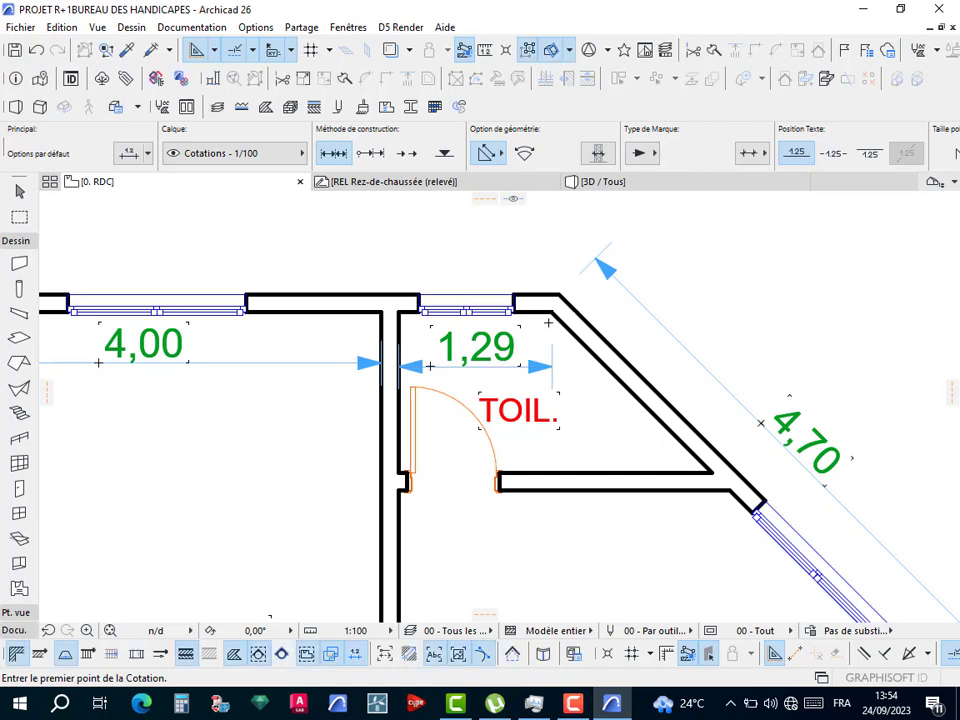
Dimension the northeast toilet's slanted inner wall from the north wall corner to the south partition, placing the line inside the room.
left_click(552, 313)
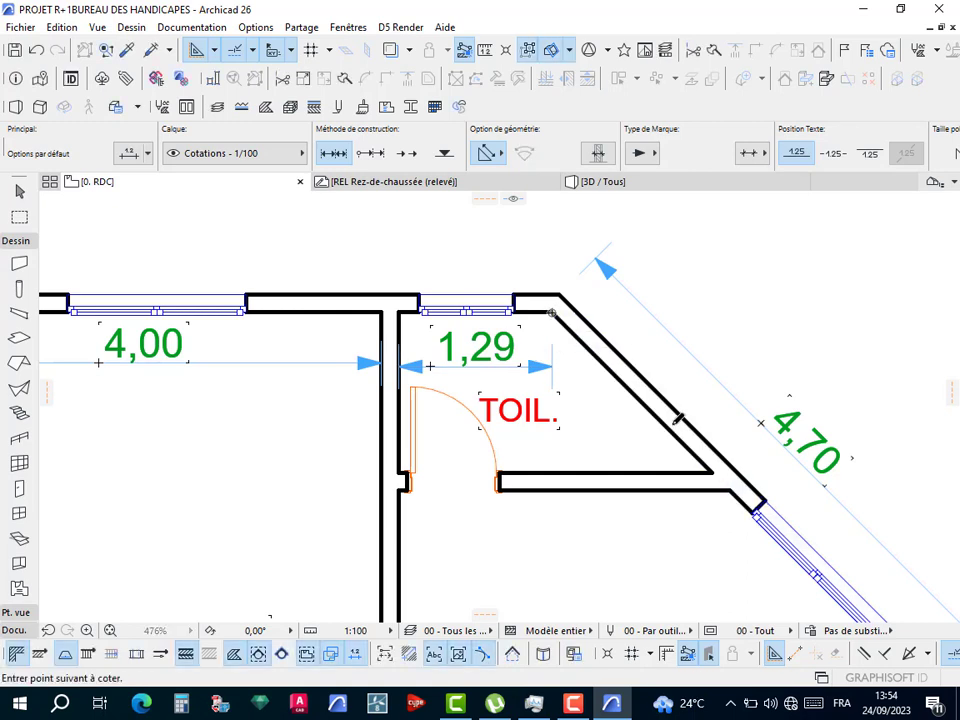
left_click(711, 472)
double_click(630, 427)
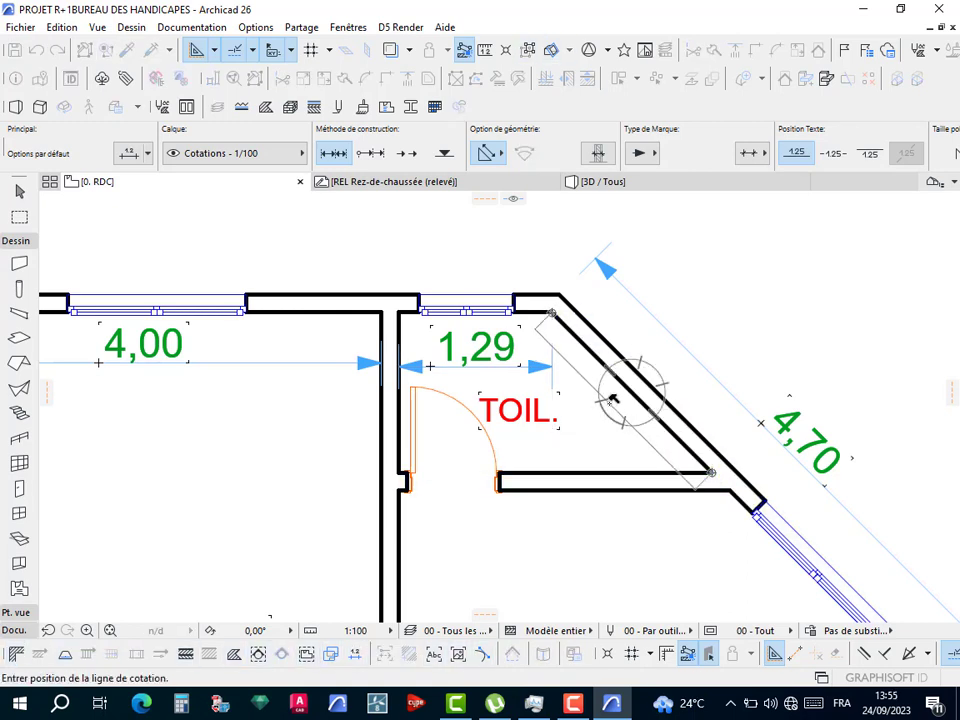
left_click(617, 395)
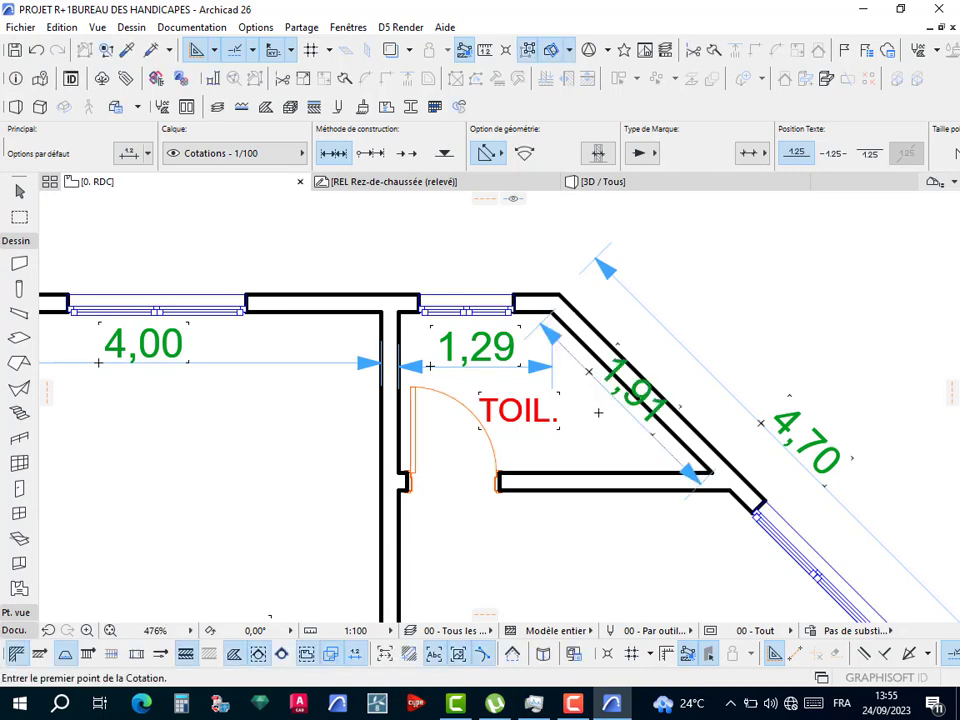
key("Escape")
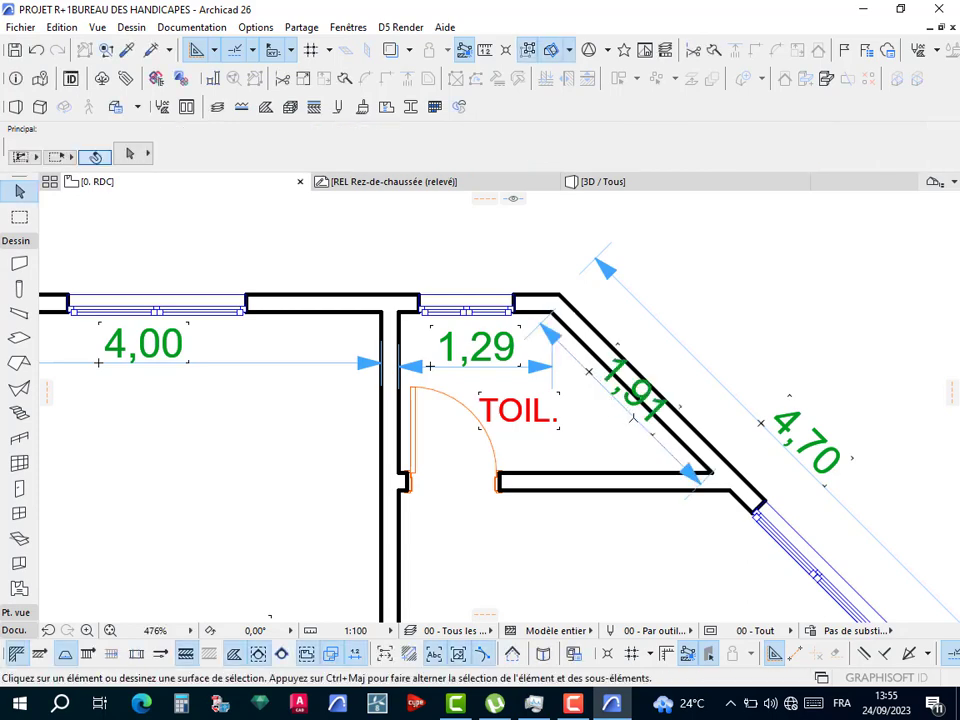
Dimension the east bureau's inner north wall from the secretariat partition to the slanted wall, placing the line just below the toilet partition.
scroll(633, 425, "down", 4)
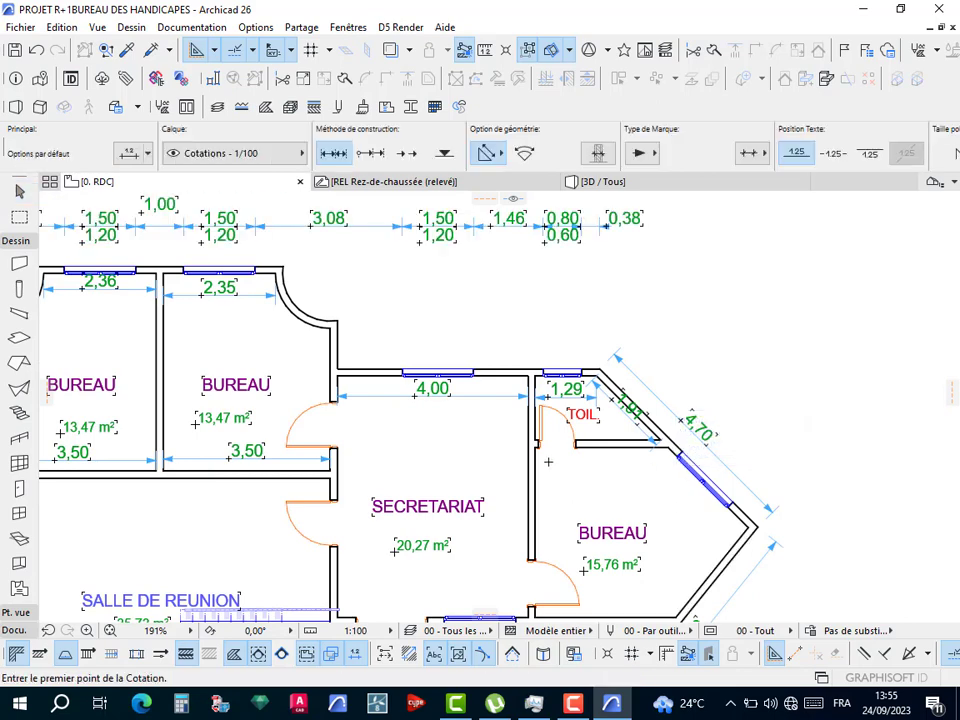
scroll(538, 450, "up", 3)
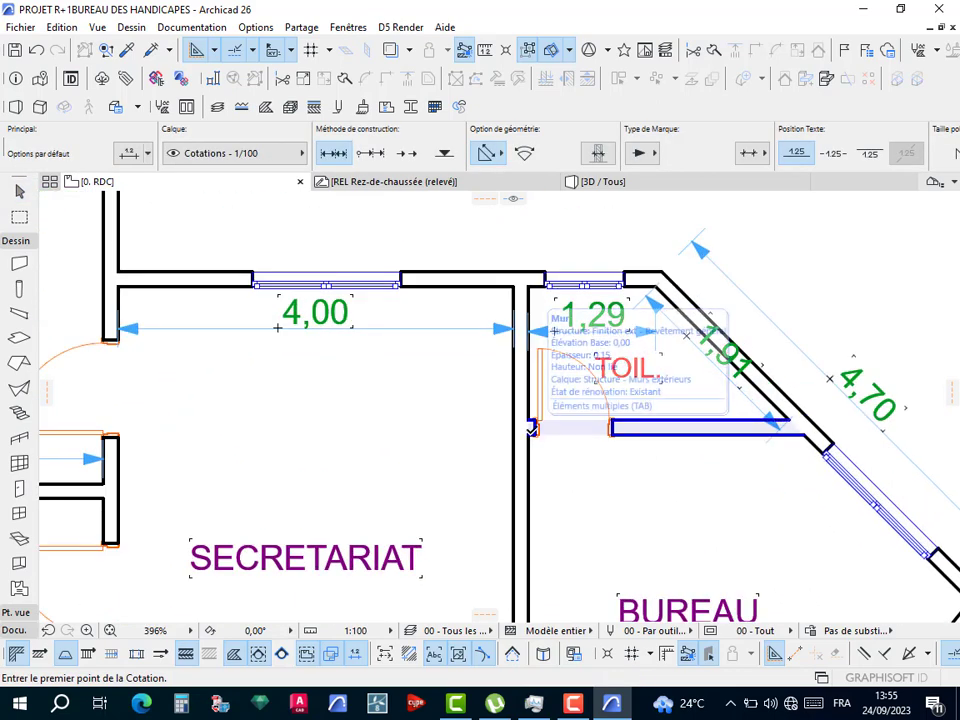
scroll(577, 450, "up", 4)
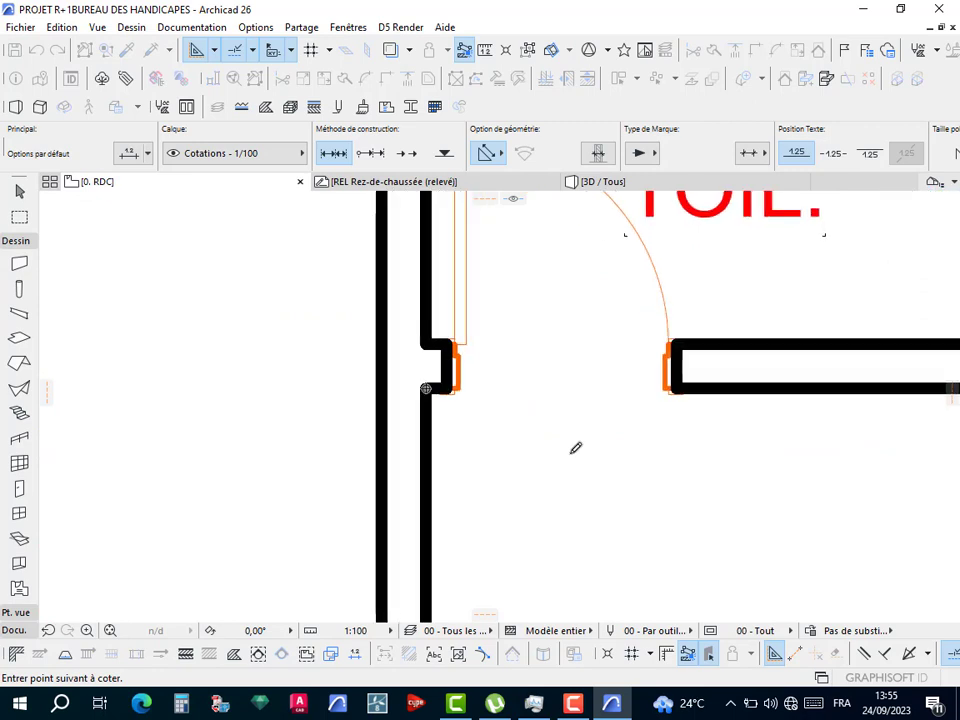
scroll(371, 439, "right", 3)
scroll(379, 424, "down", 2)
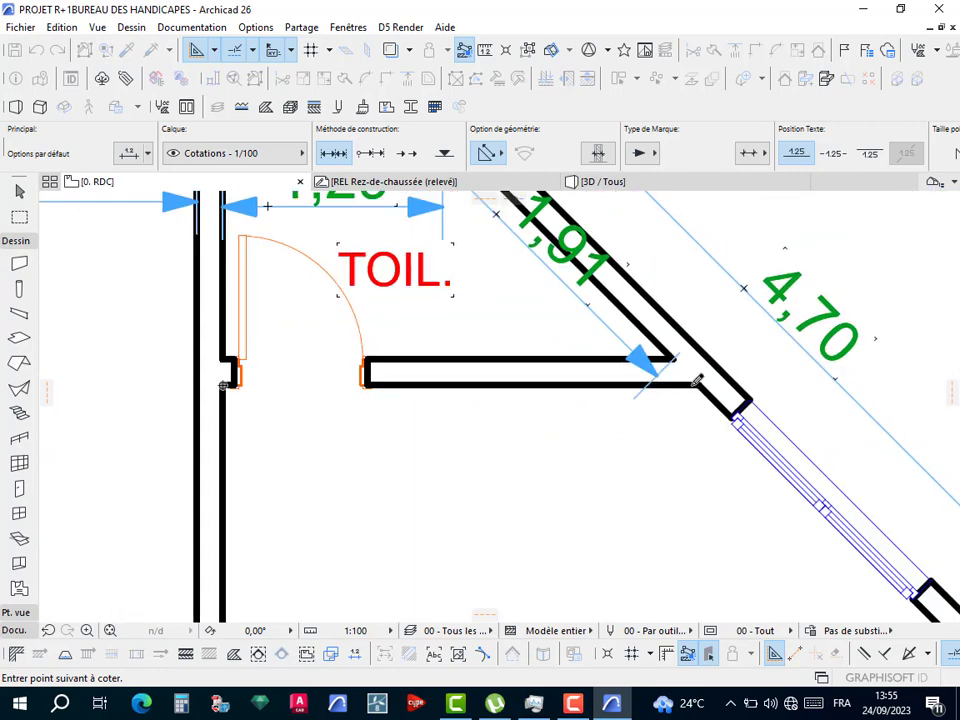
left_click(698, 384)
double_click(510, 419)
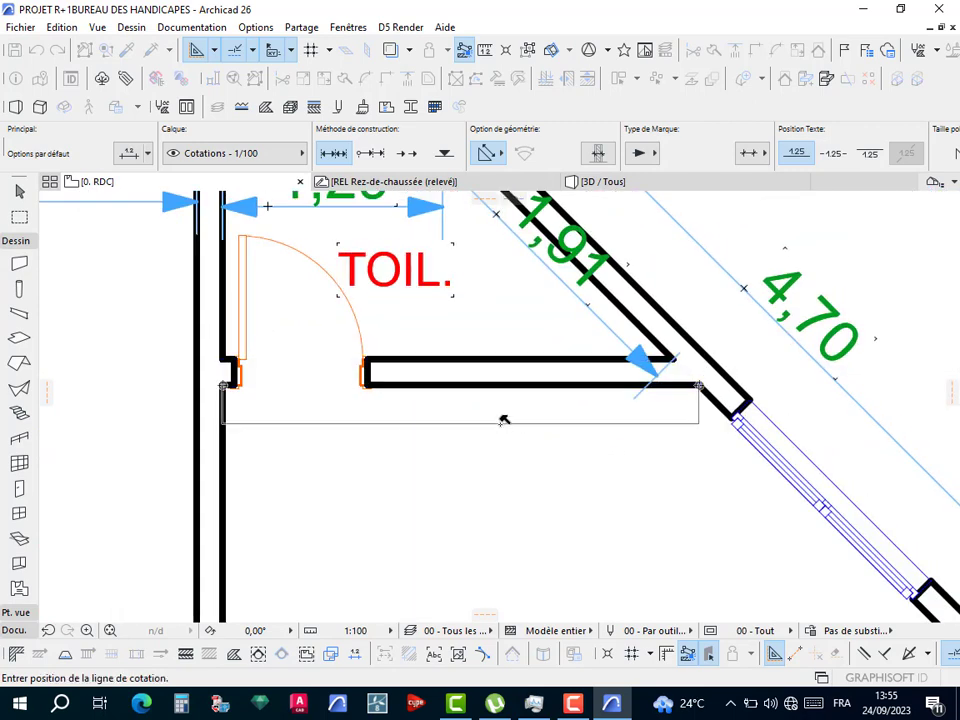
left_click(493, 437)
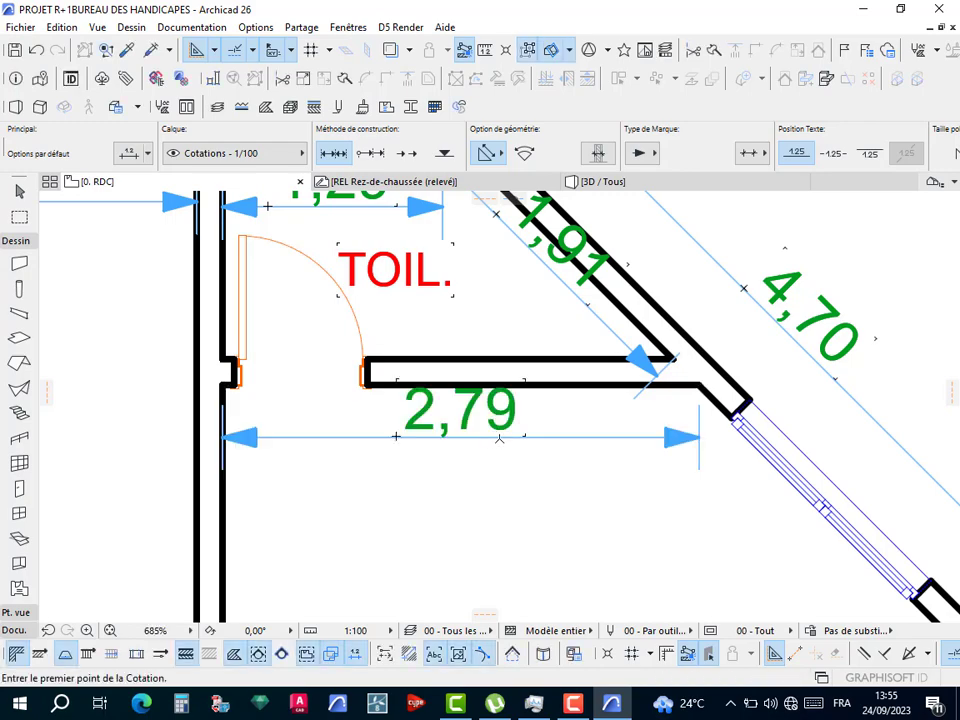
Dimension the east bureau's inner south wall from the secretariat partition to the slanted wall, placing the line just above the wall.
scroll(499, 437, "down", 3)
scroll(542, 461, "down", 1)
middle_click_drag(460, 620, 445, 487)
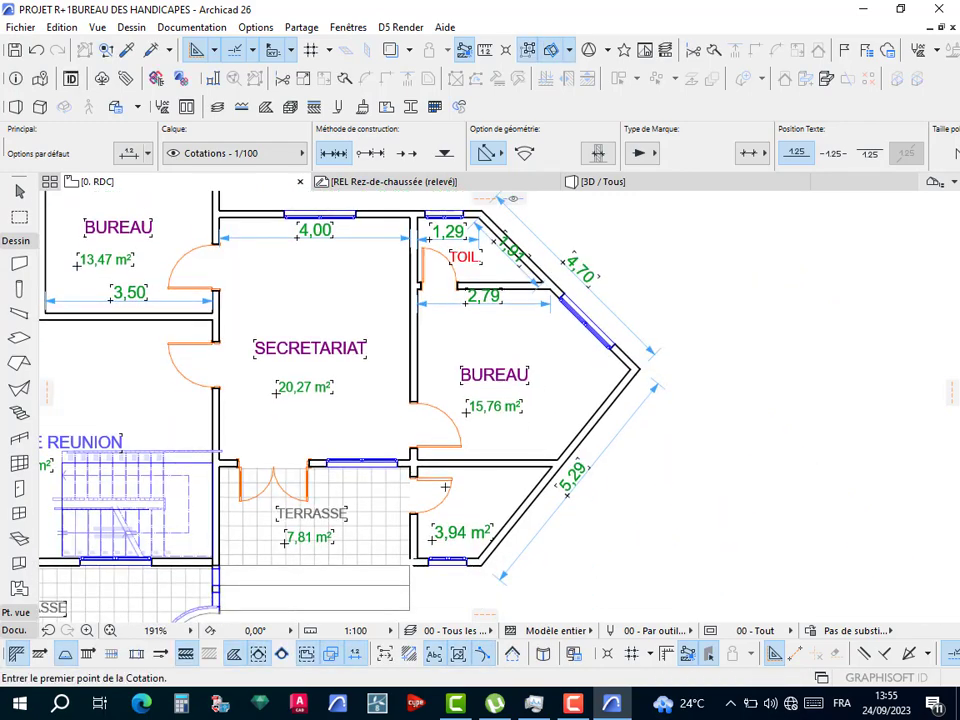
scroll(466, 468, "up", 3)
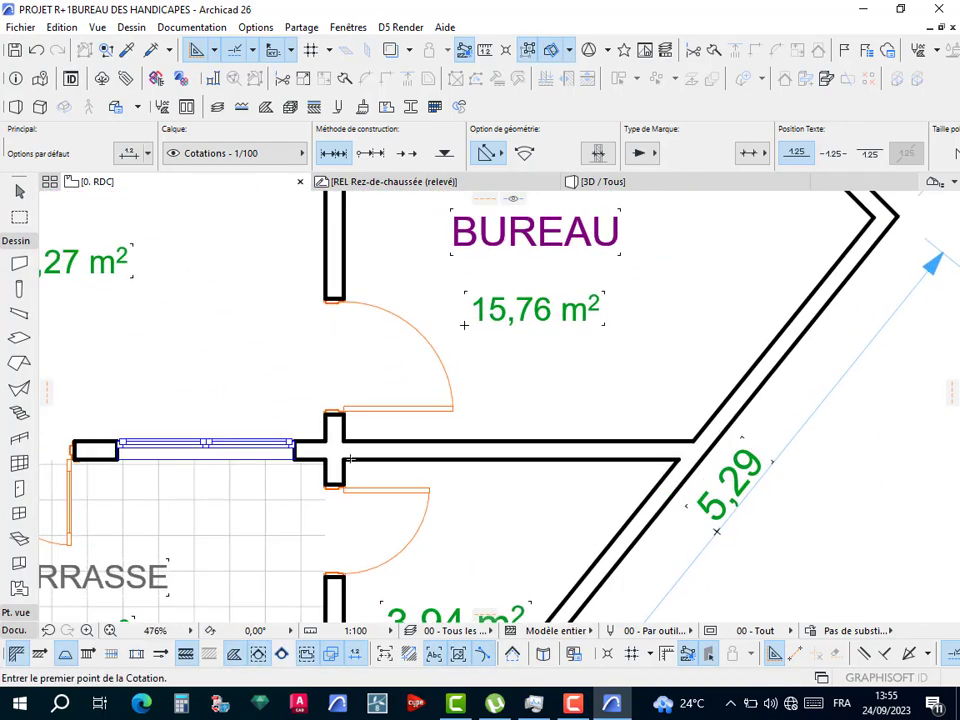
left_click(343, 440)
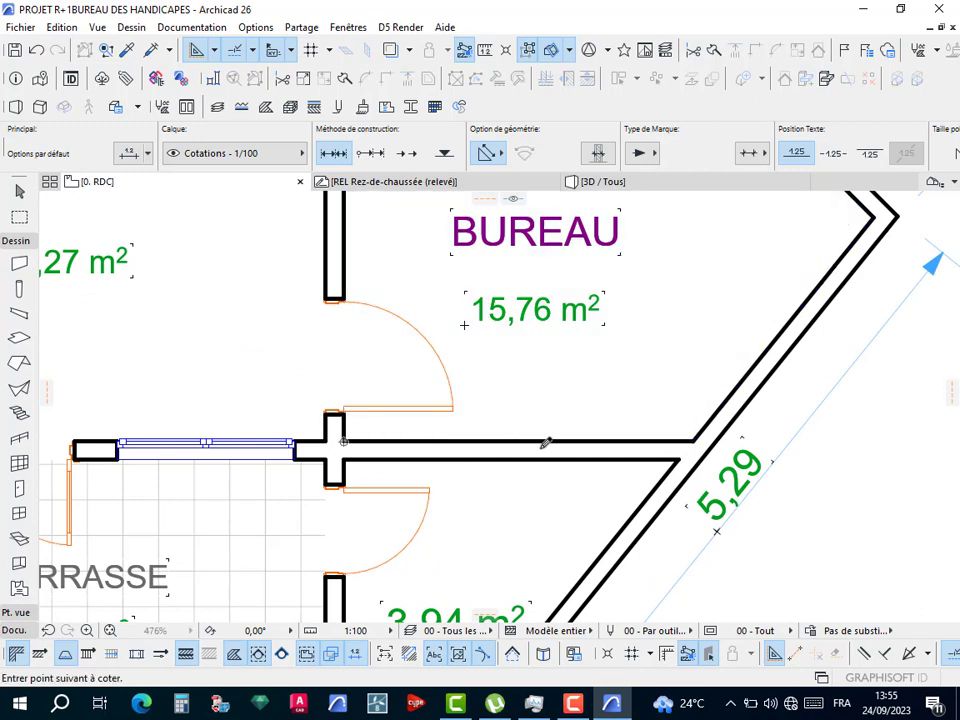
left_click(690, 441)
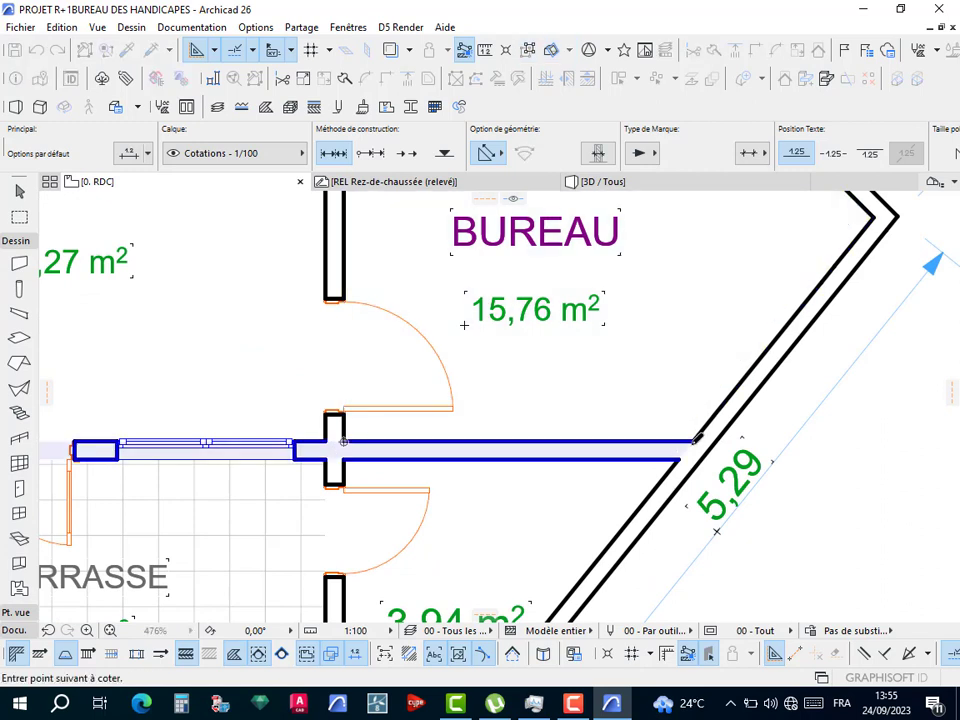
left_click(549, 421)
left_click(549, 419)
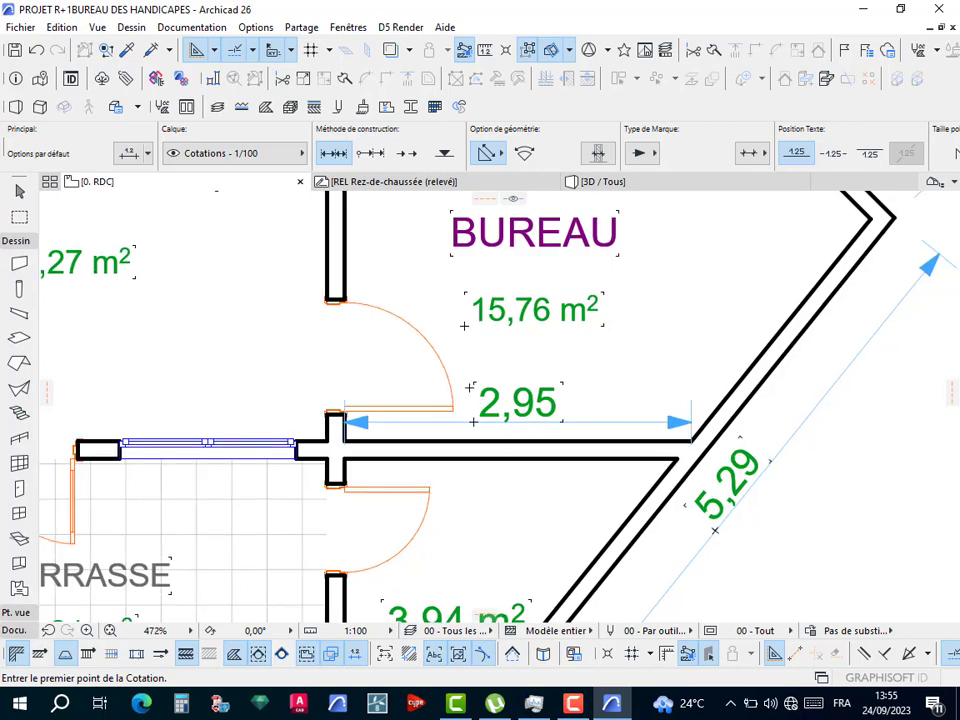
Dimension the east bureau's slanted southeast inner wall from the eastern corner to the south wall, placing the line inside the room.
scroll(520, 400, "down", 5)
scroll(547, 381, "up", 5)
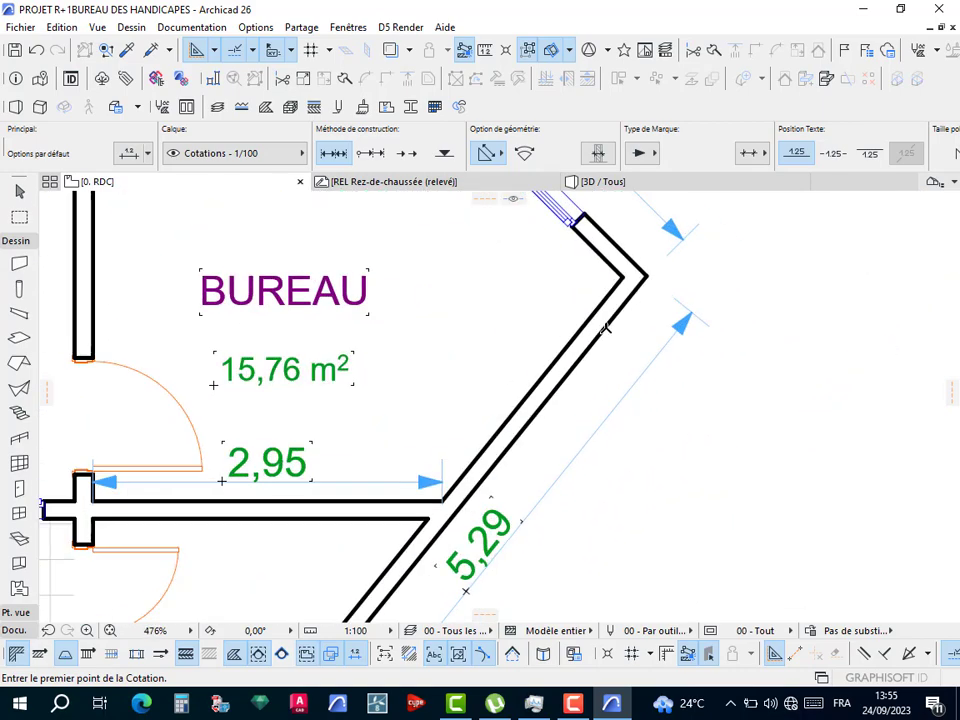
left_click(620, 274)
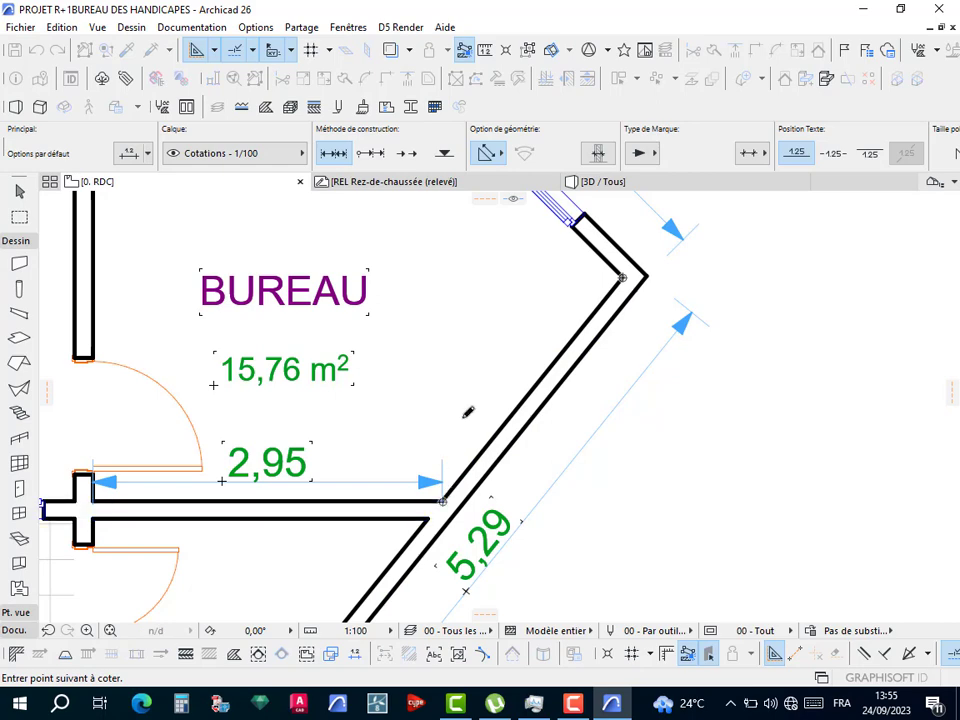
left_click(443, 500)
left_click(512, 374)
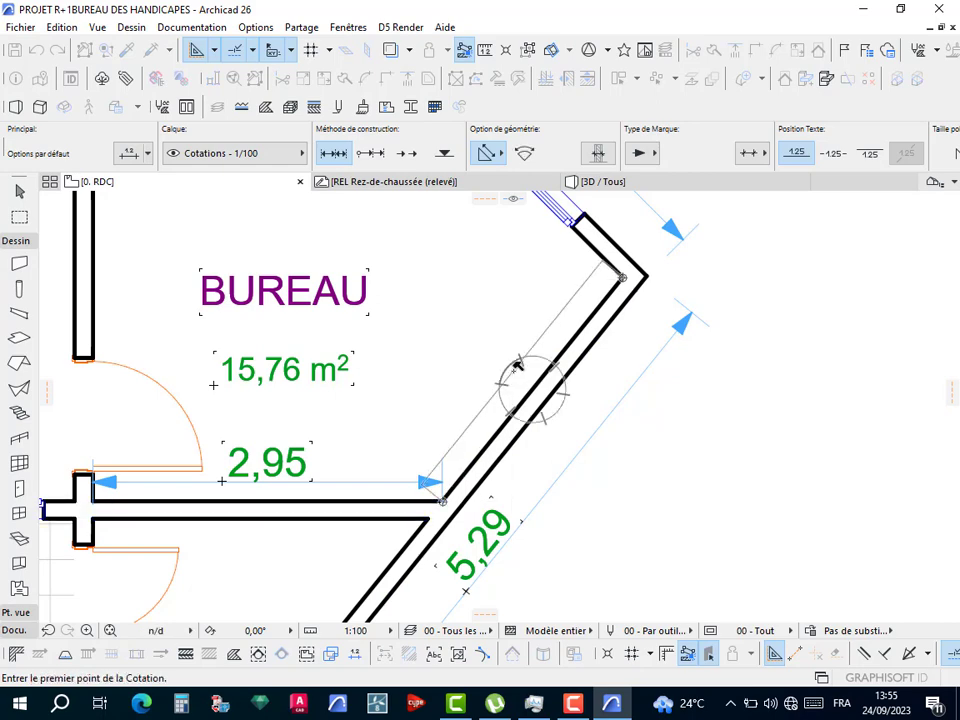
Dimension the east secretariat's interior depth from the south wall to the north wall, placing the line just inside its west wall.
scroll(565, 385, "down", 5)
middle_click_drag(572, 385, 583, 385)
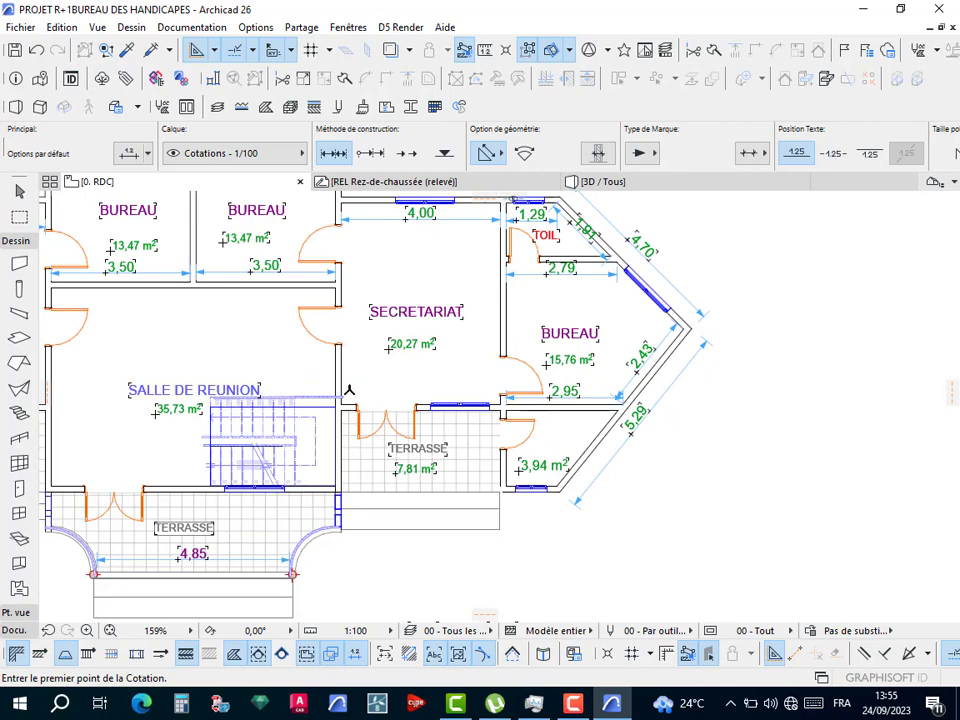
scroll(349, 390, "up", 5)
left_click(326, 443)
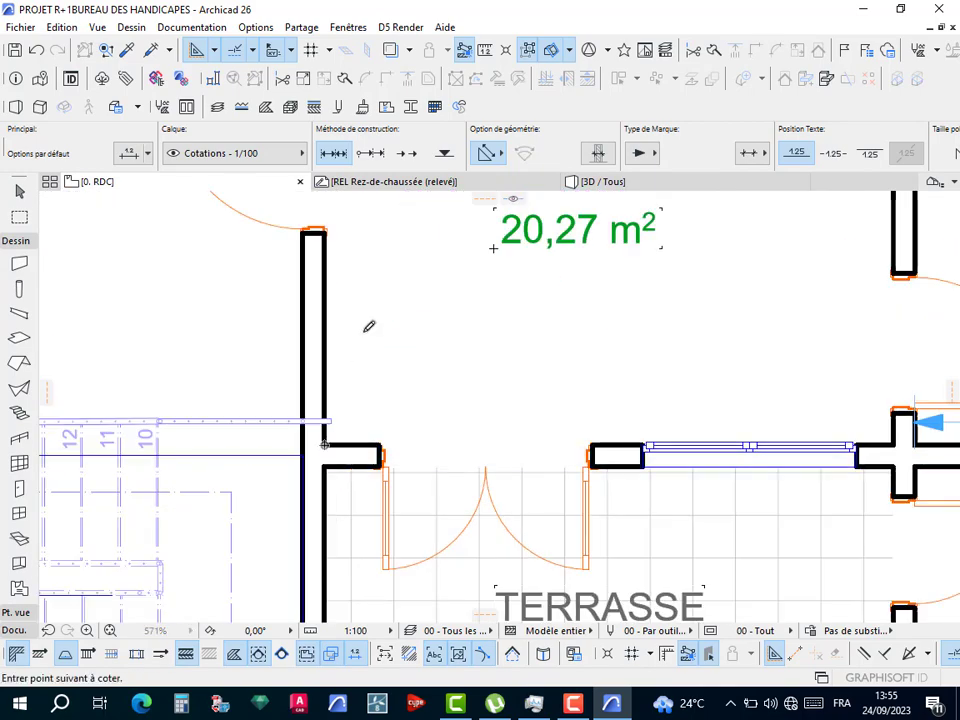
scroll(372, 324, "down", 5)
middle_click_drag(378, 321, 398, 539)
scroll(396, 372, "up", 5)
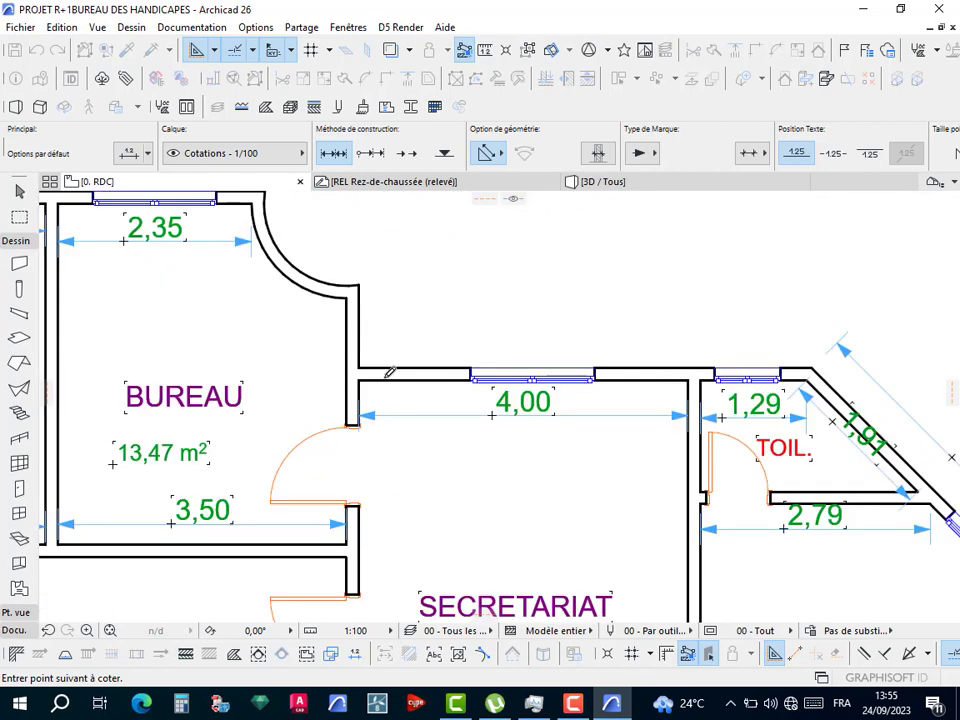
left_click(333, 384)
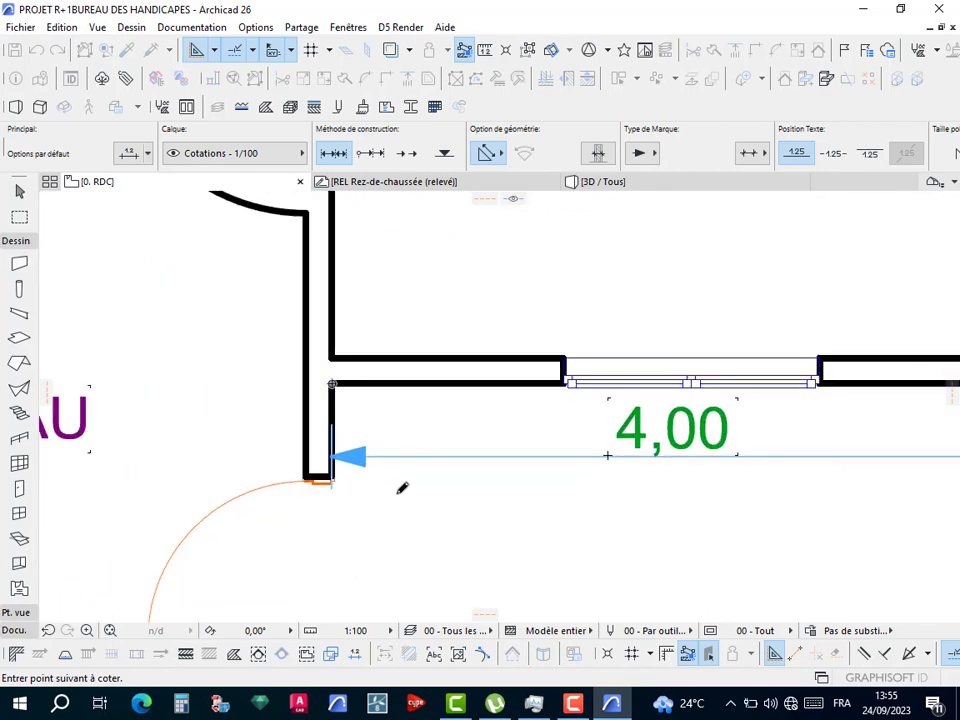
double_click(398, 493)
scroll(404, 475, "down", 3)
middle_click_drag(388, 403, 369, 300)
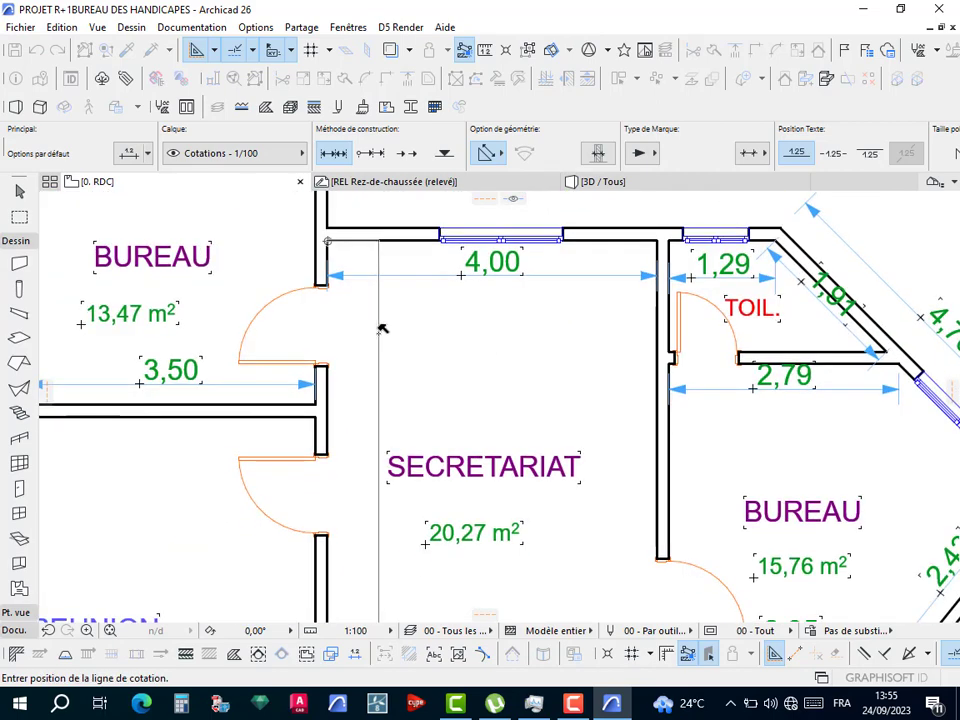
middle_click_drag(367, 415, 368, 277)
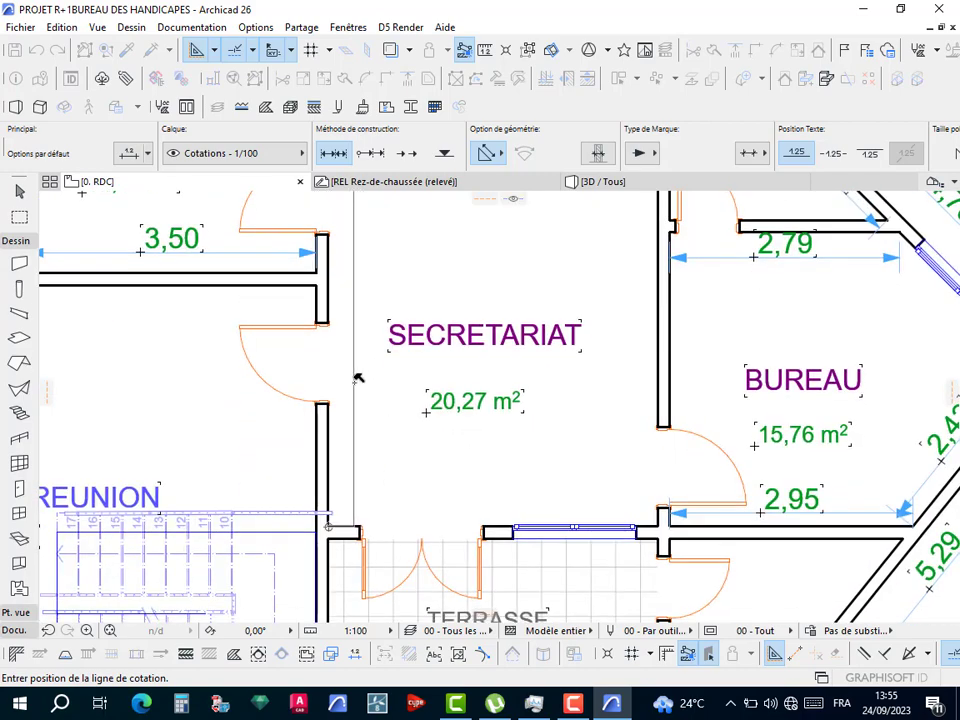
left_click(353, 378)
Dimension the SALLE DE REUNION's interior width between its west and east walls, placing the line just below the north wall.
scroll(356, 375, "down", 2)
scroll(361, 371, "down", 4)
middle_click_drag(442, 343, 549, 346)
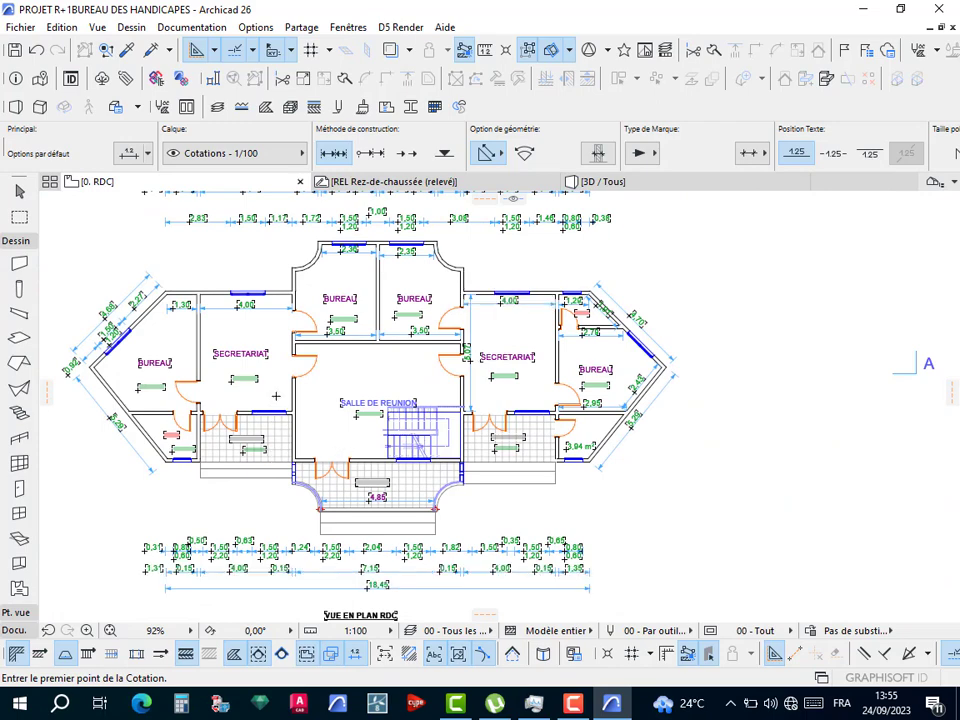
scroll(308, 340, "up", 3)
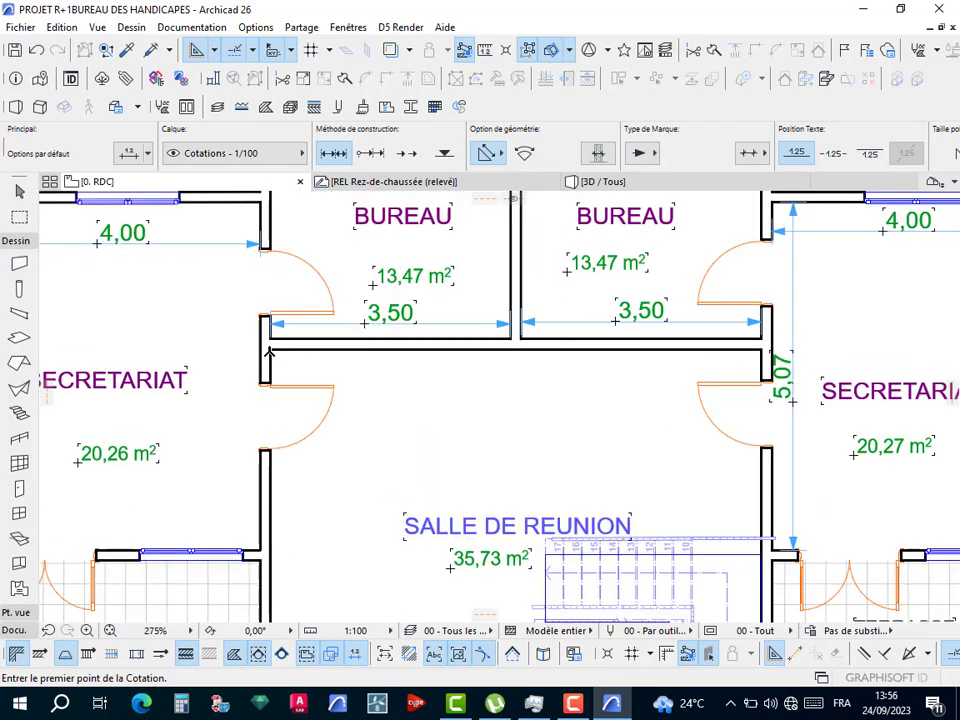
scroll(269, 352, "up", 3)
left_click(286, 349)
scroll(302, 354, "down", 3)
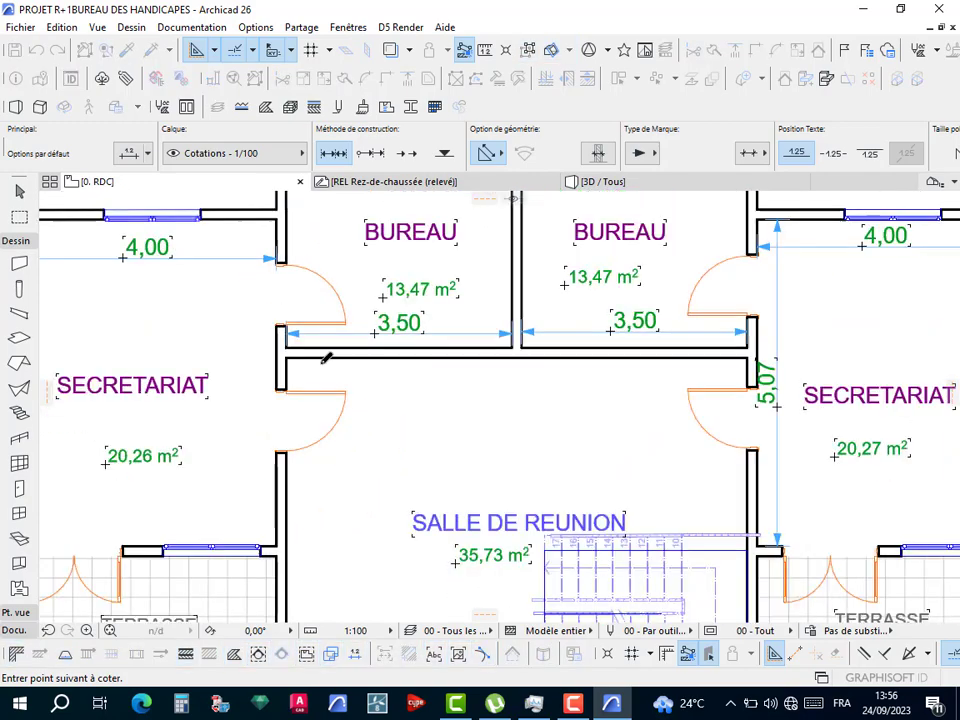
scroll(514, 373, "down", 3)
scroll(511, 370, "down", 1)
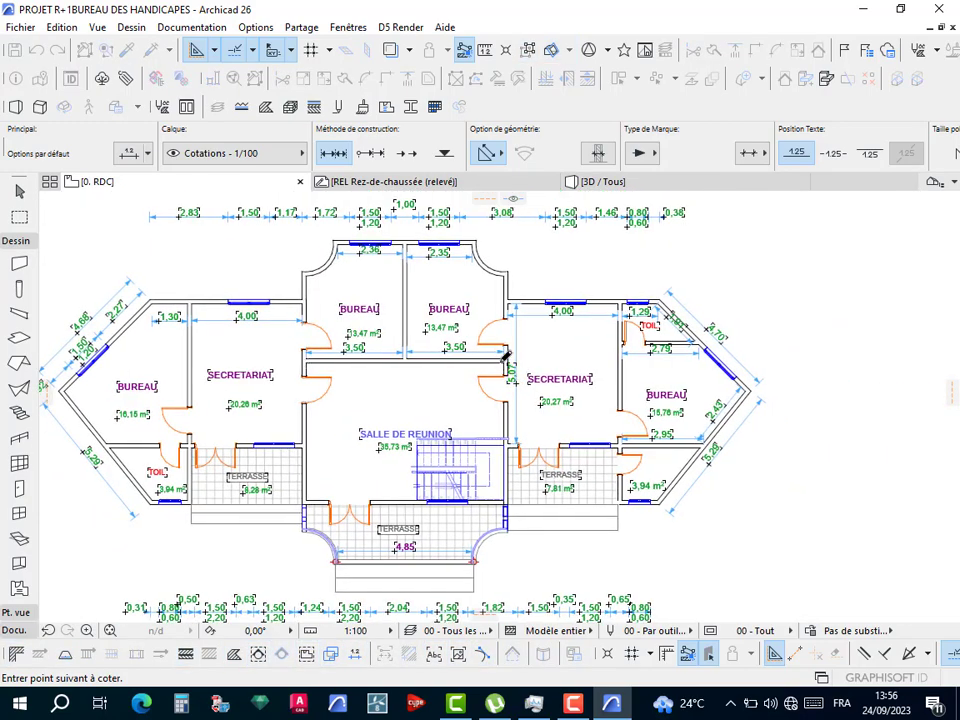
scroll(506, 356, "up", 5)
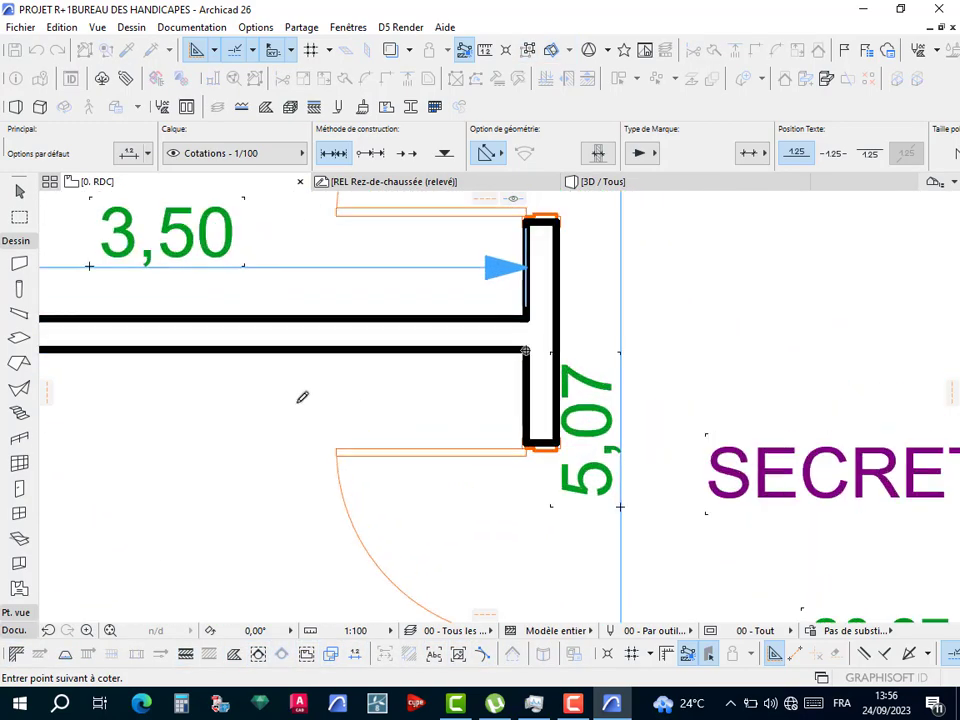
left_click(301, 397)
scroll(290, 400, "down", 4)
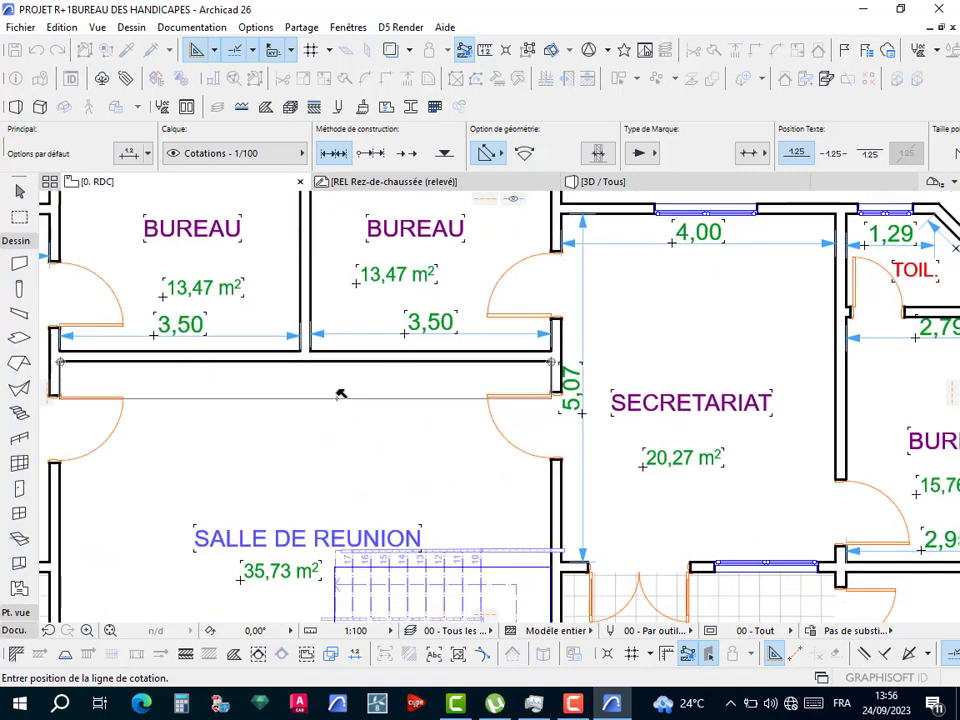
left_click(340, 396)
Dimension the SALLE DE REUNION's interior depth between its south and north walls, placing the line just inside the west wall.
middle_click_drag(414, 322, 460, 300)
scroll(443, 338, "down", 3)
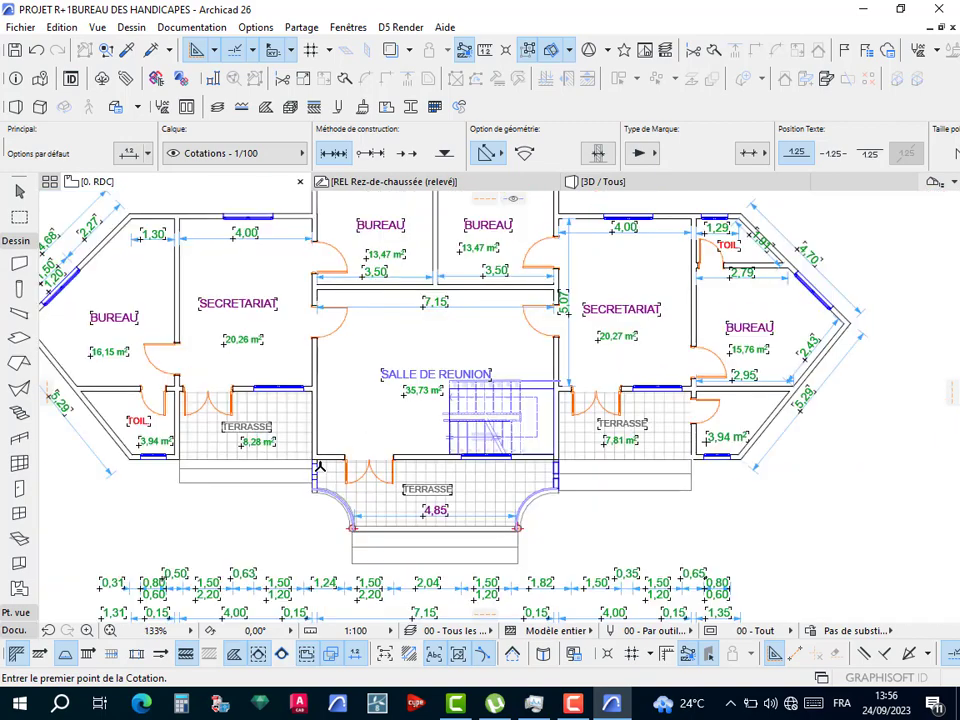
scroll(320, 466, "up", 4)
left_click(319, 452)
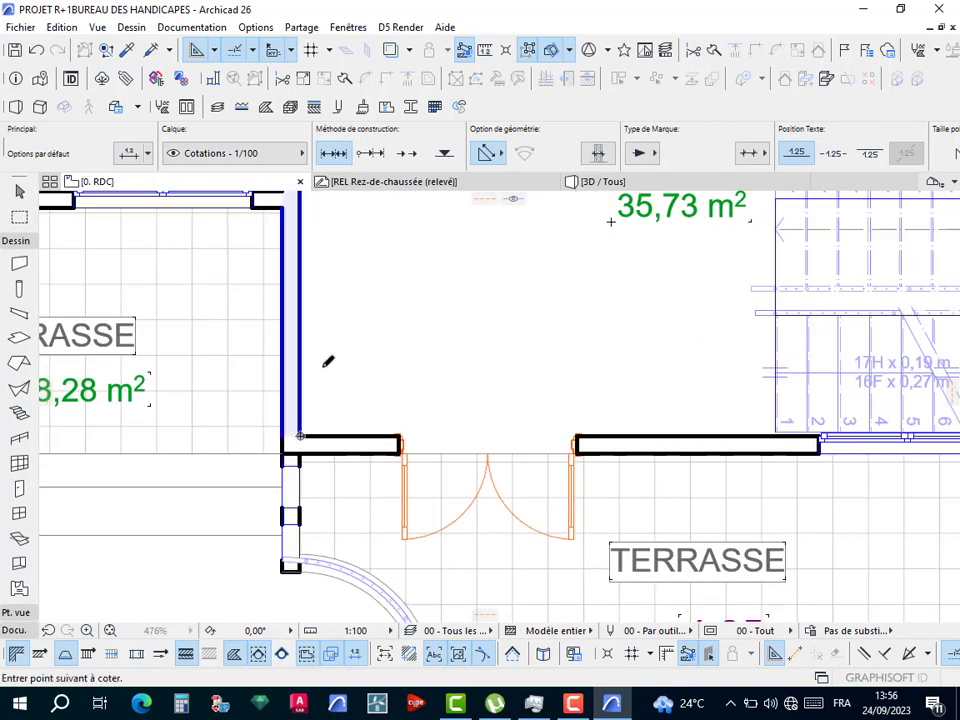
scroll(350, 480, "down", 3)
scroll(330, 300, "up", 3)
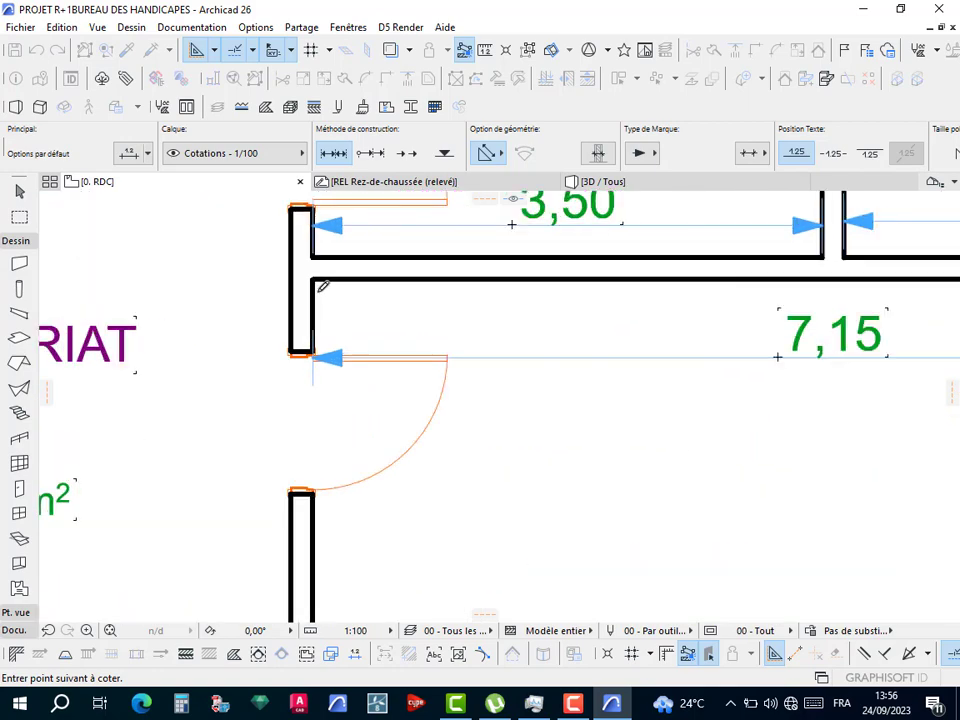
left_click(310, 274)
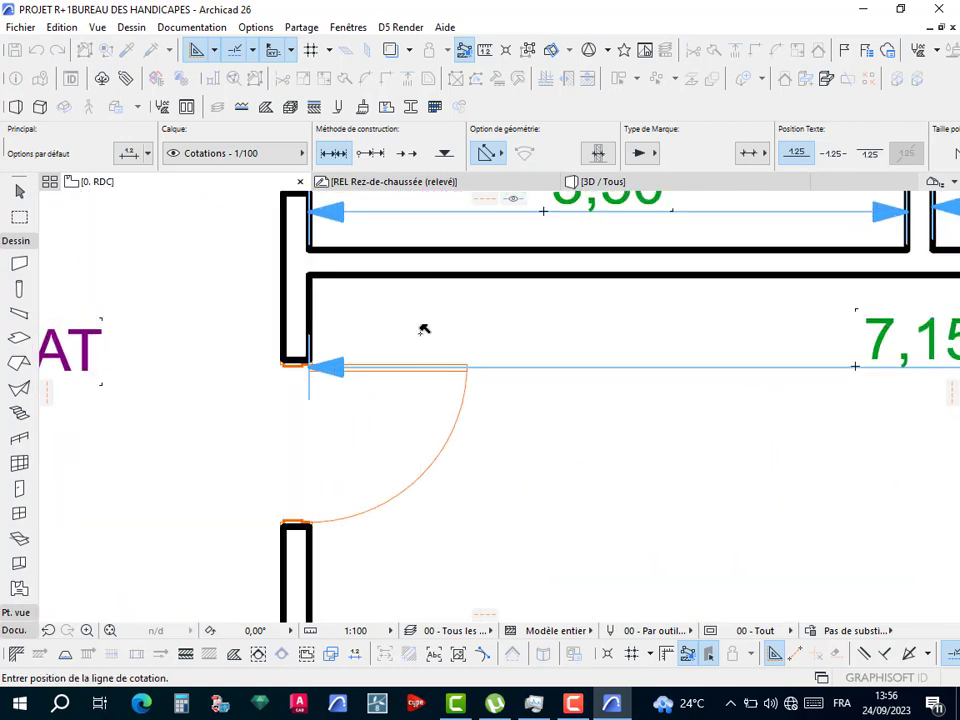
scroll(424, 330, "down", 3)
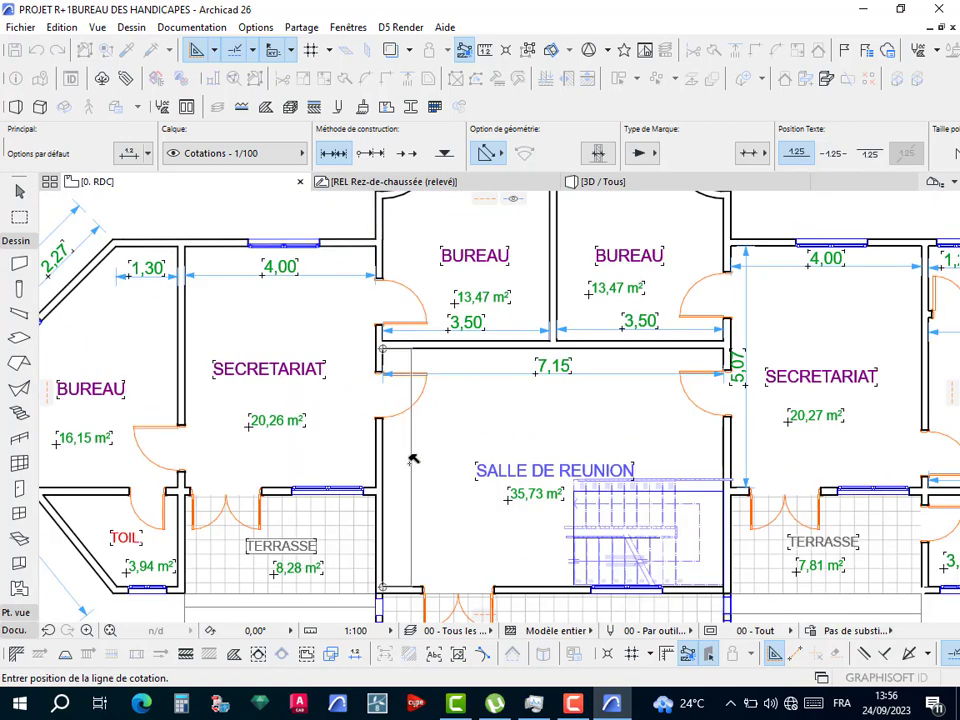
double_click(401, 476)
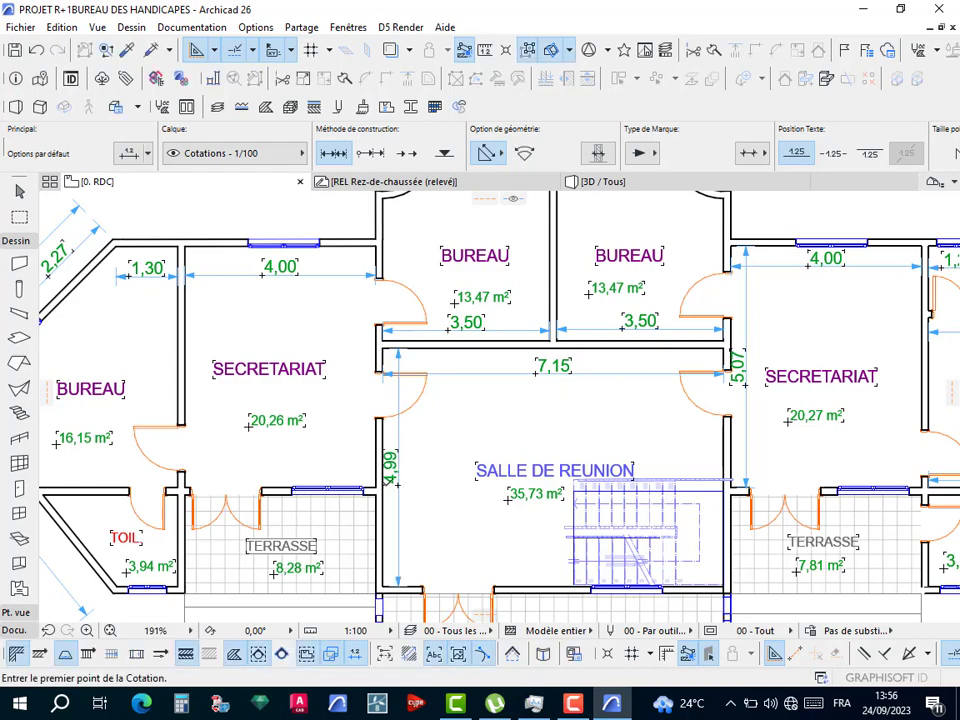
Dimension the west secretariat's interior depth from the south wall to the north wall, placing the line just inside its west wall.
scroll(220, 393, "down", 1)
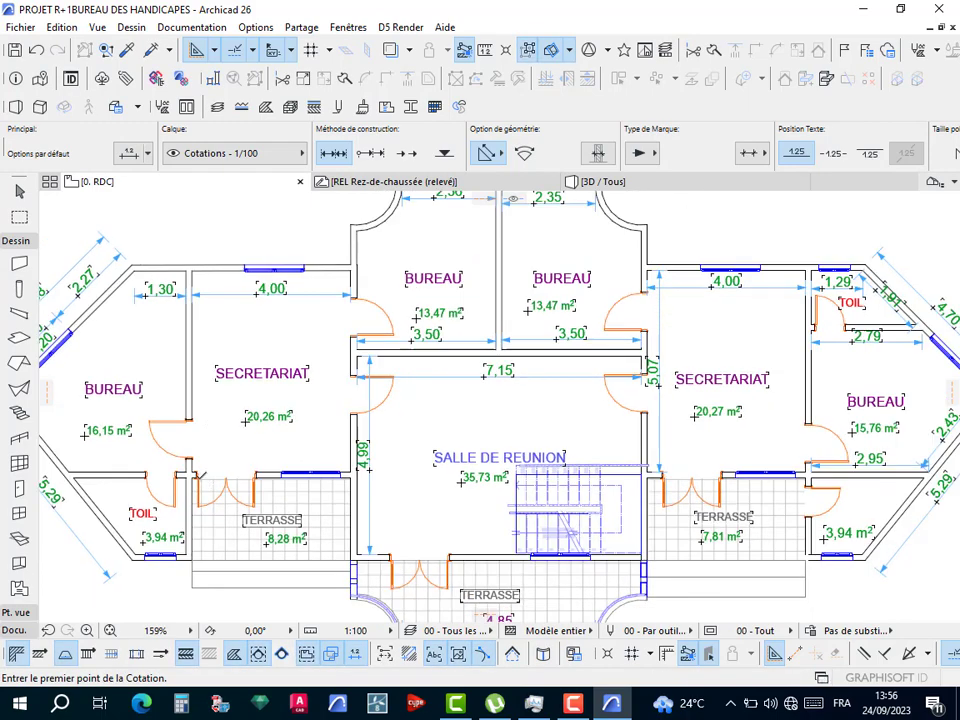
scroll(200, 476, "up", 6)
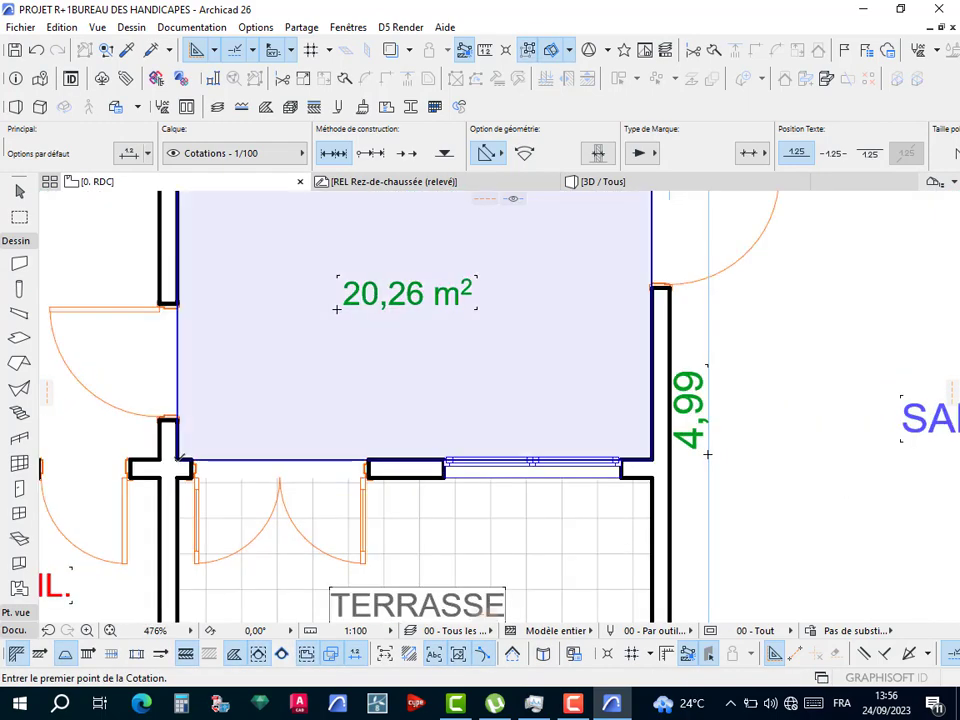
left_click(178, 463)
scroll(235, 358, "down", 4)
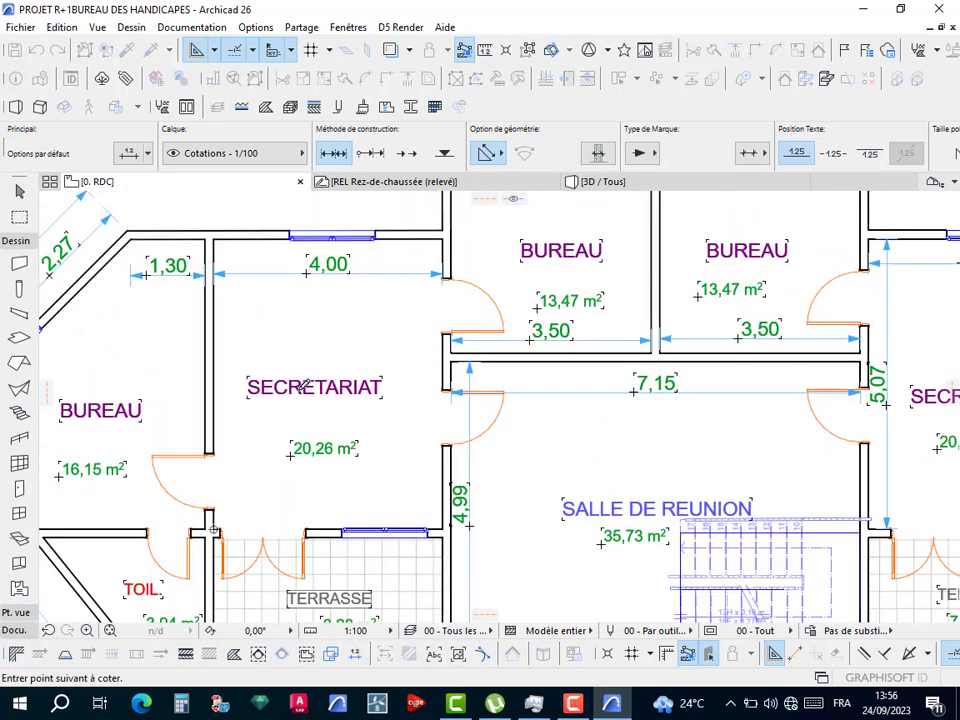
left_click(214, 238)
double_click(215, 385)
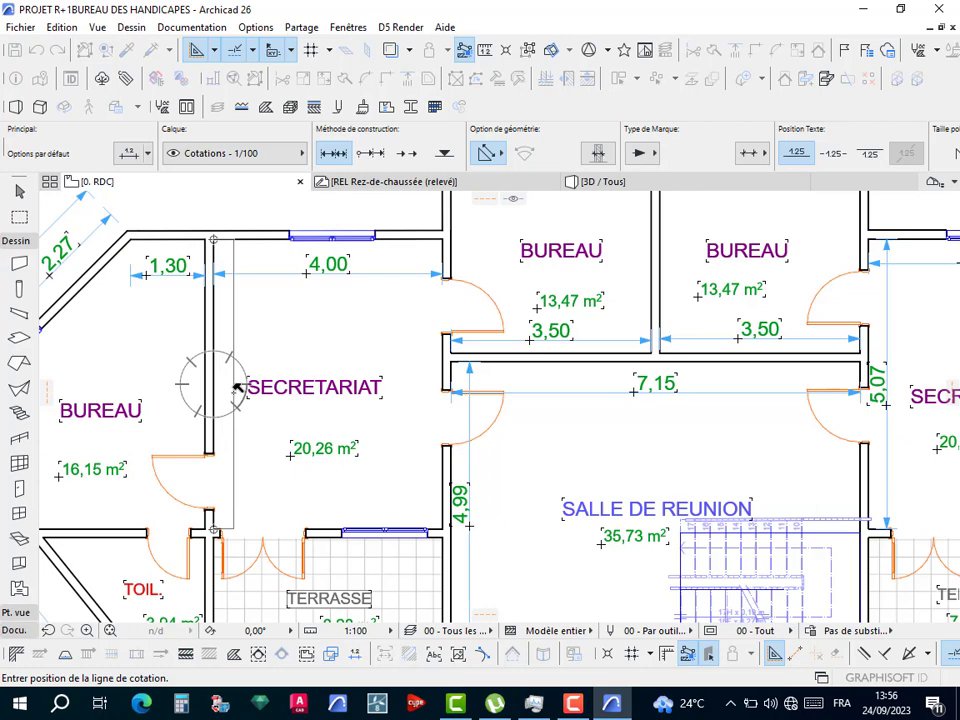
left_click(235, 388)
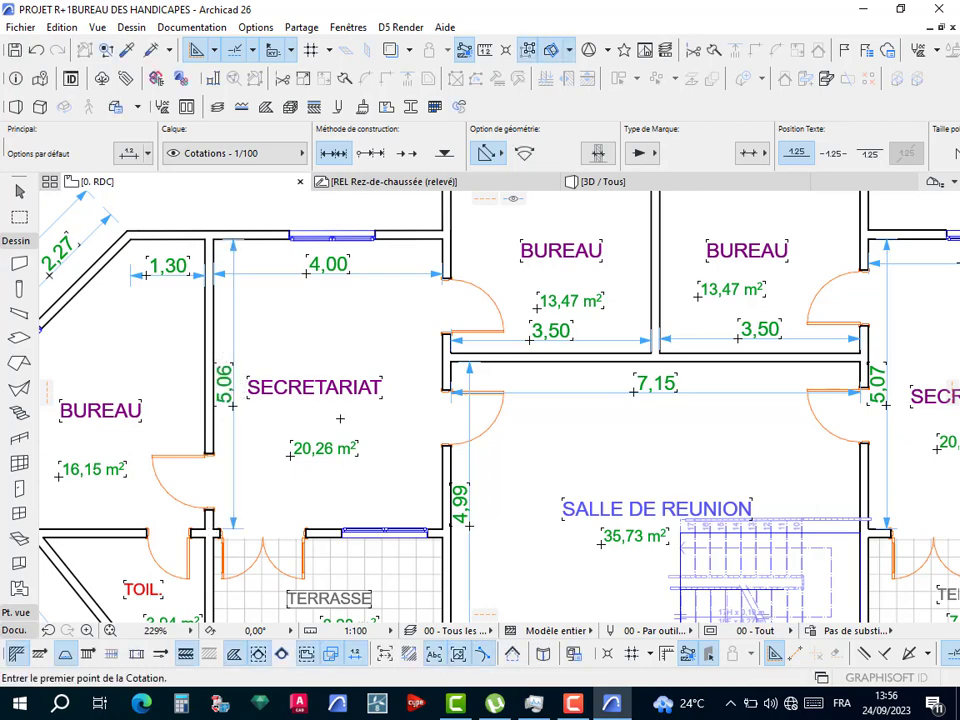
Dimension the west bureau's slanted southwest inner wall from the western corner to the south wall, placing the line inside the room.
scroll(340, 418, "down", 3)
scroll(319, 439, "up", 4)
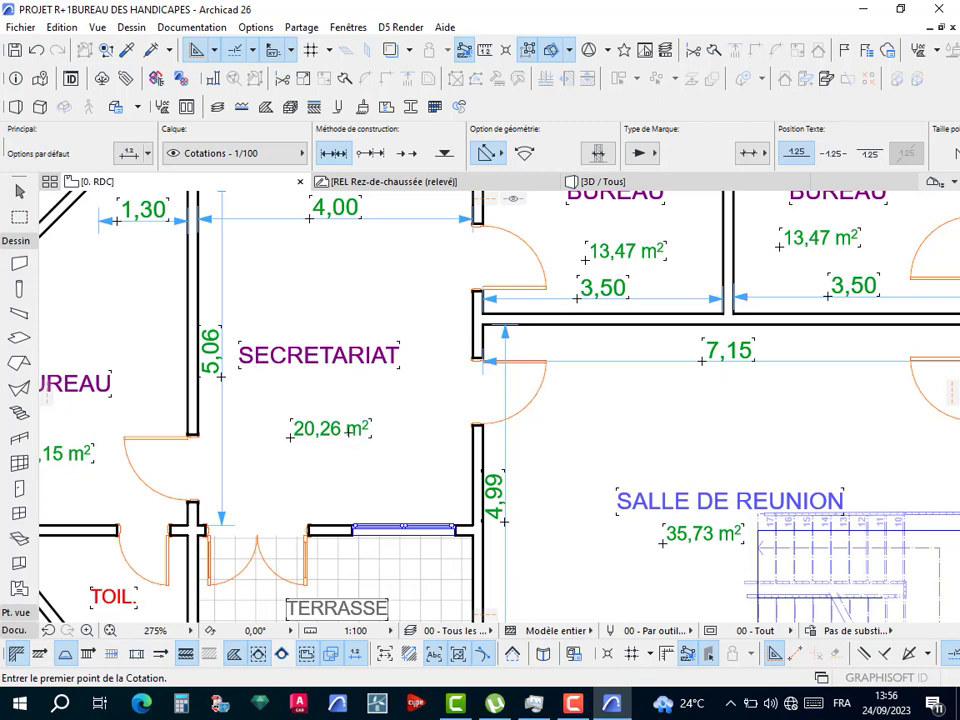
scroll(370, 395, "down", 3)
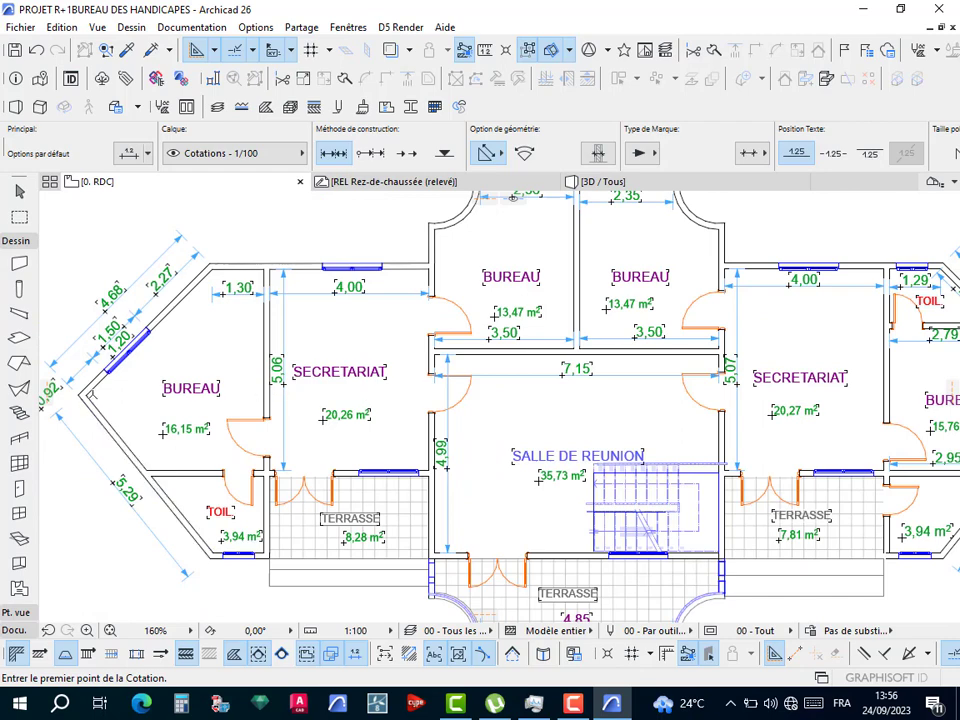
scroll(95, 400, "up", 5)
left_click(66, 386)
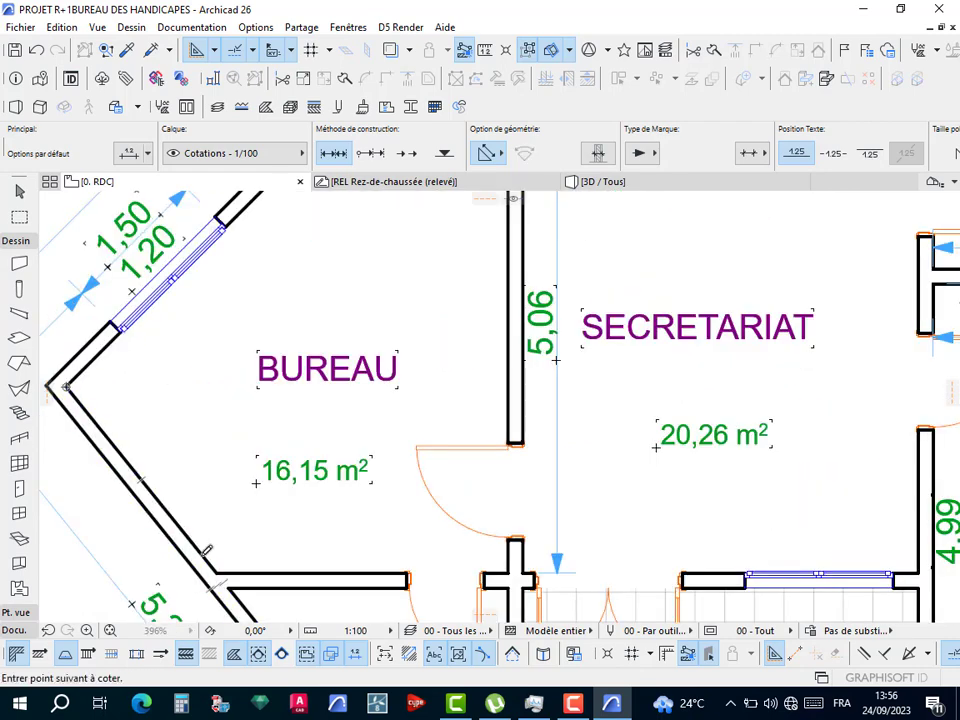
left_click(216, 573)
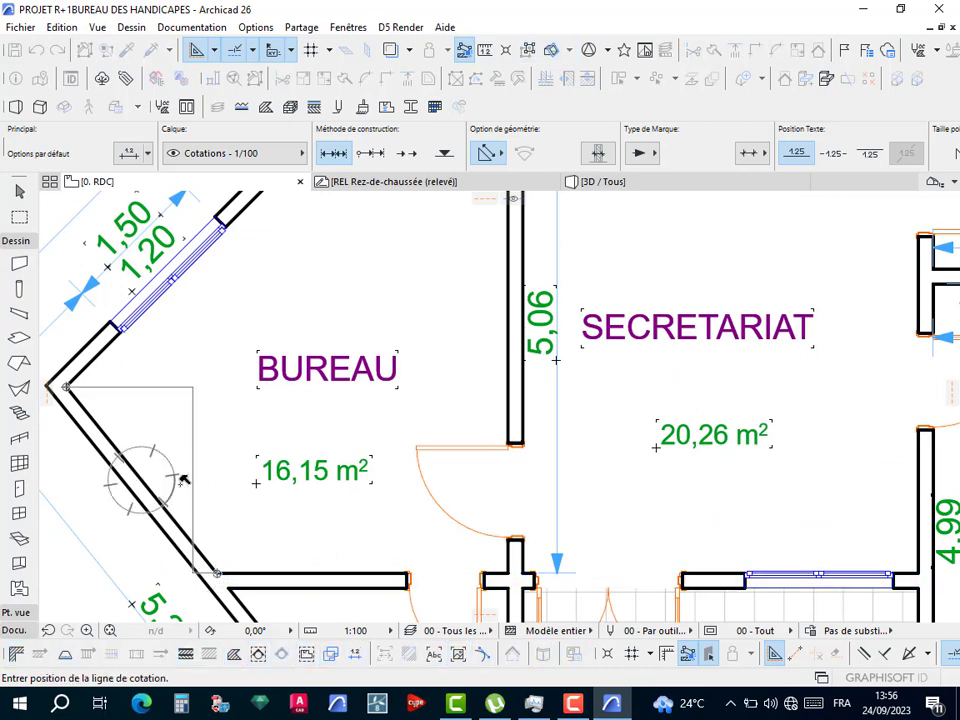
left_click(157, 462)
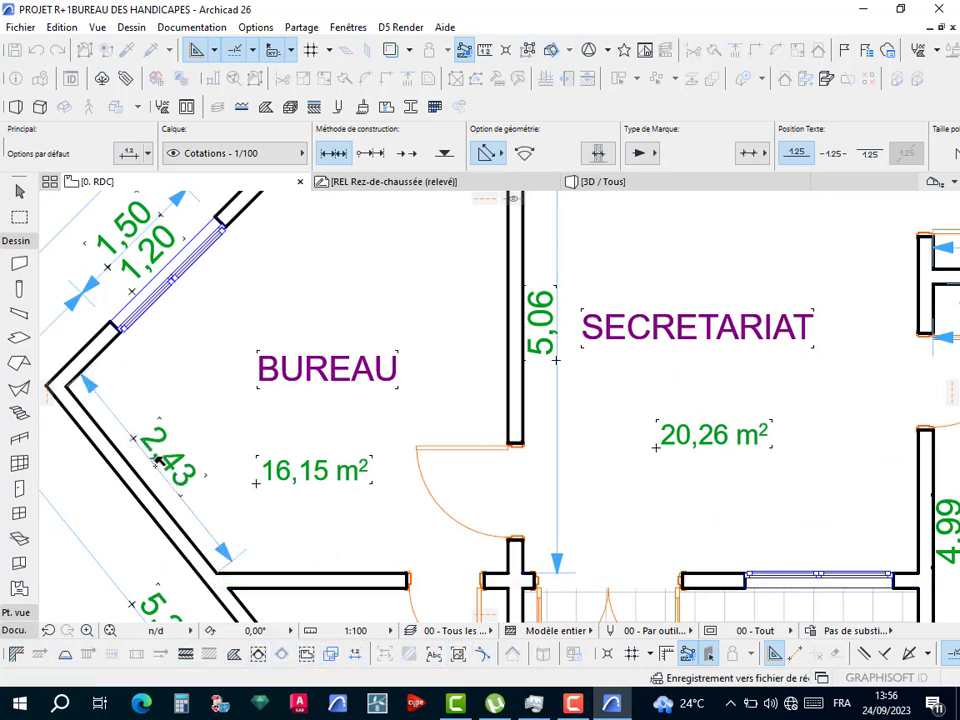
Dimension the west bureau's inner south wall from the slanted wall to the secretariat partition, placing the line just above the wall.
left_click(216, 573)
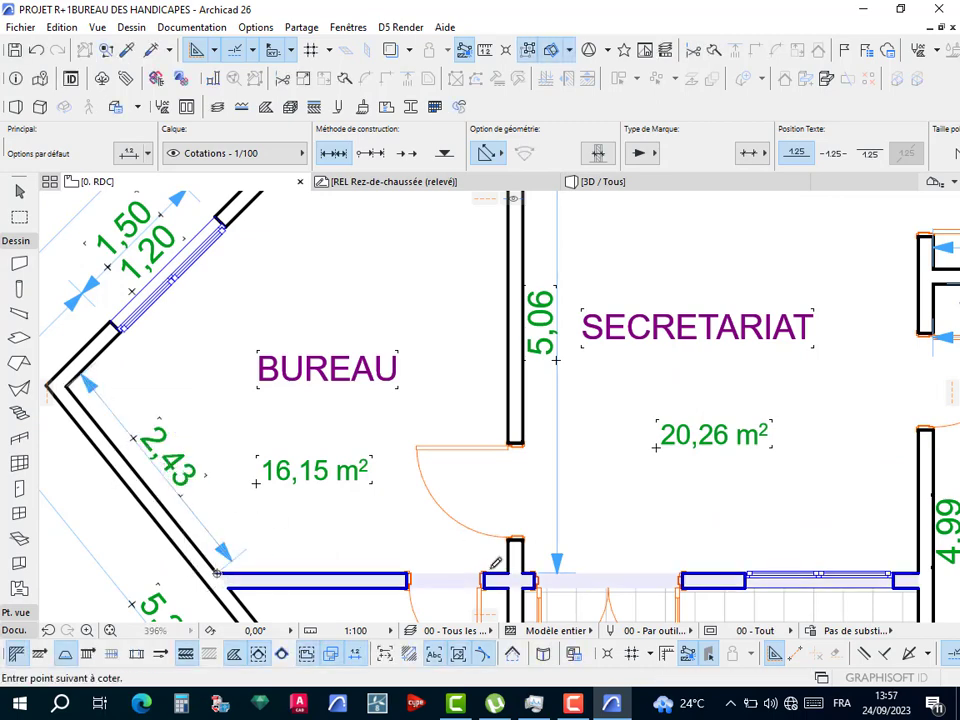
left_click(508, 573)
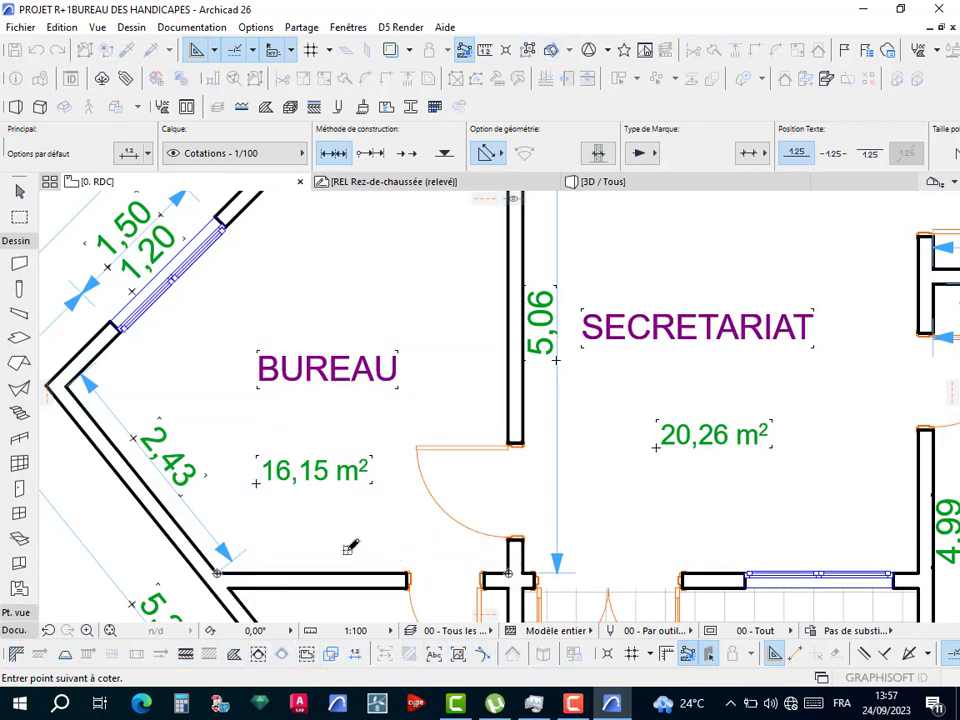
double_click(350, 547)
left_click(349, 542)
scroll(349, 542, "down", 3)
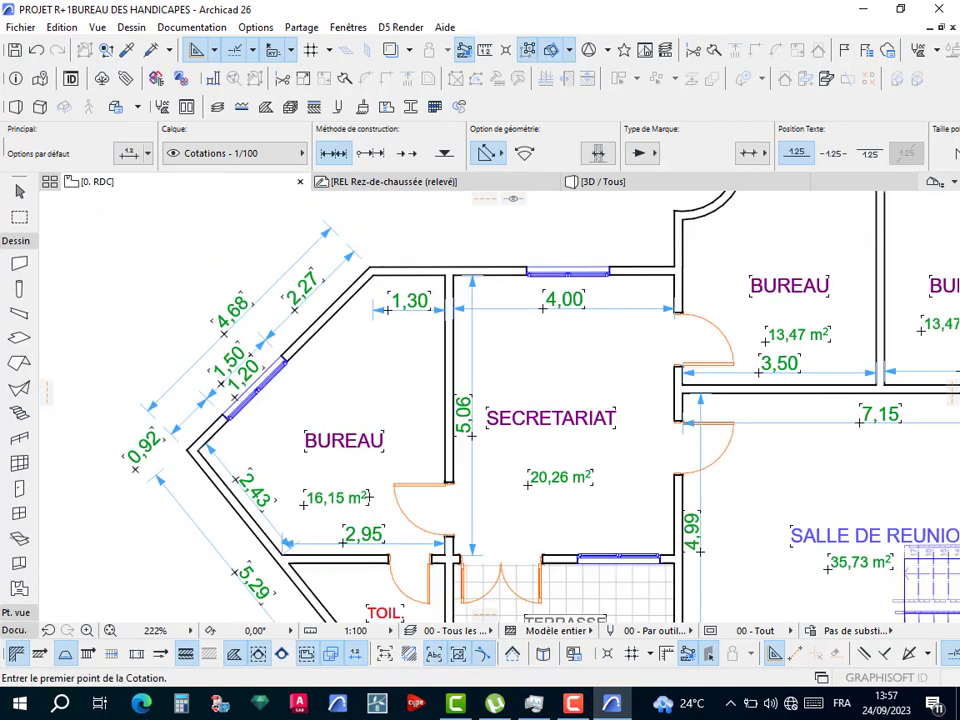
scroll(349, 542, "down", 1)
scroll(376, 305, "up", 5)
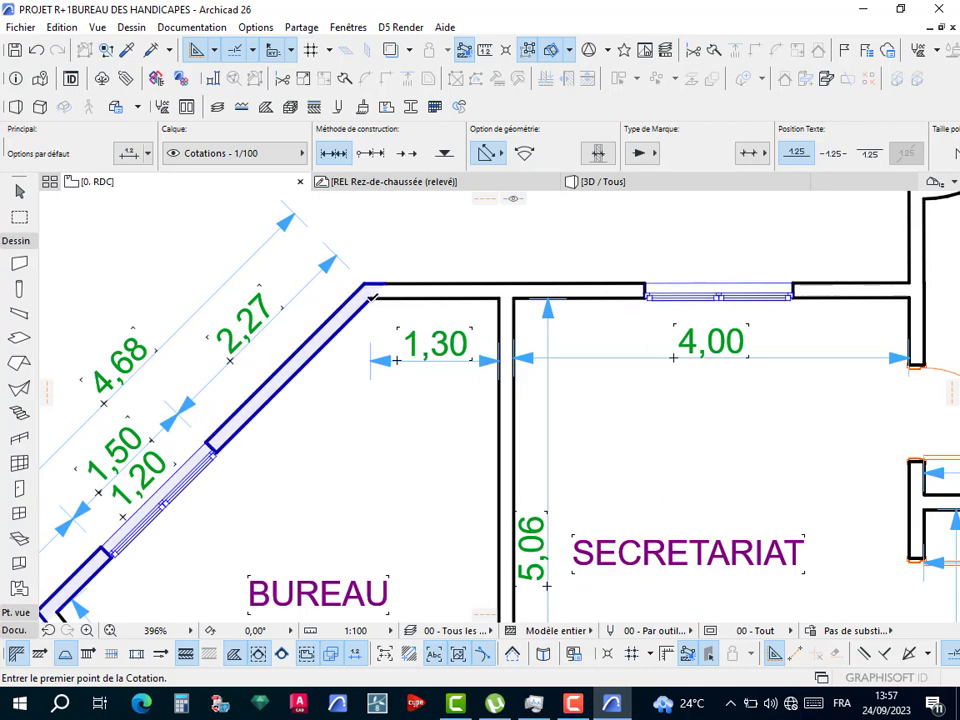
left_click(372, 297)
scroll(289, 414, "down", 4)
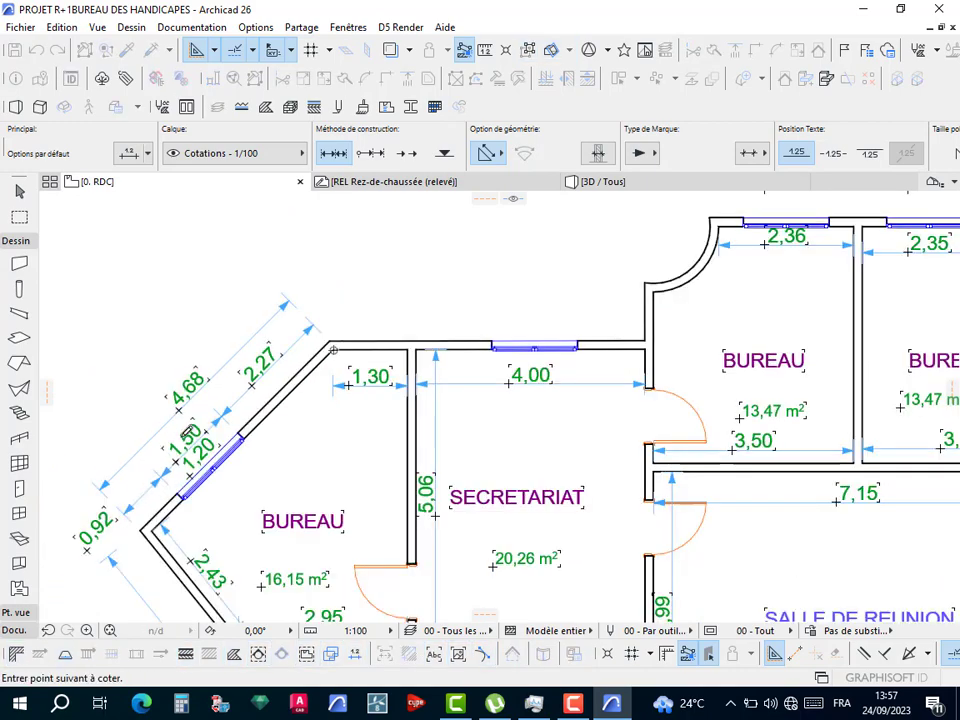
scroll(200, 437, "down", 3)
key("Escape")
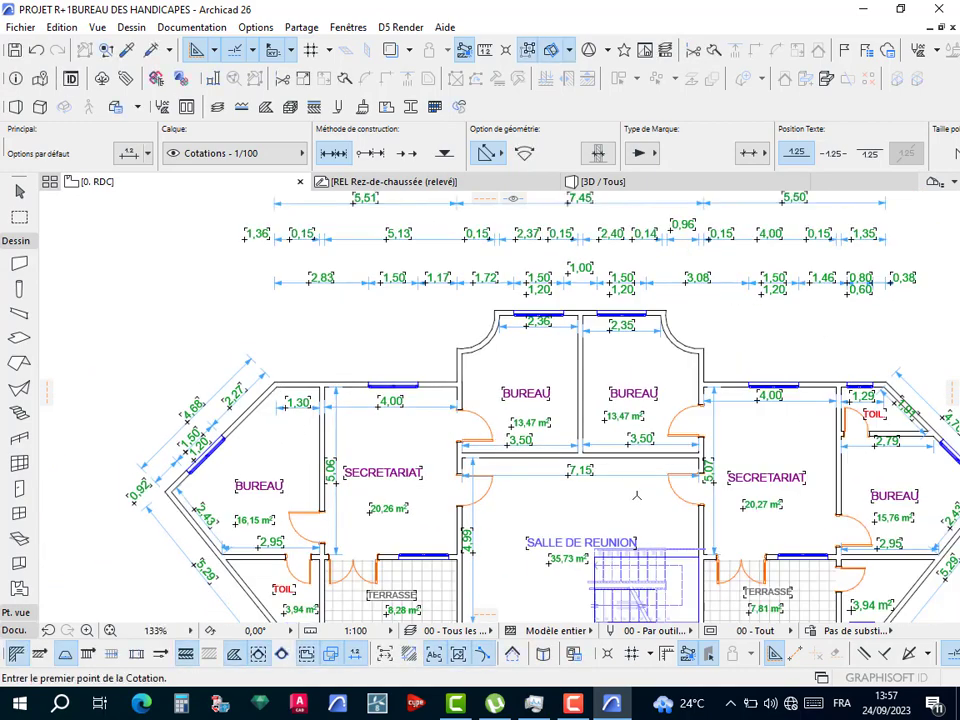
Dimension the east terrace's depth from its south edge to the secretariat wall, placing the line just inside its west wall.
middle_click_drag(636, 495, 482, 328)
scroll(625, 420, "up", 6)
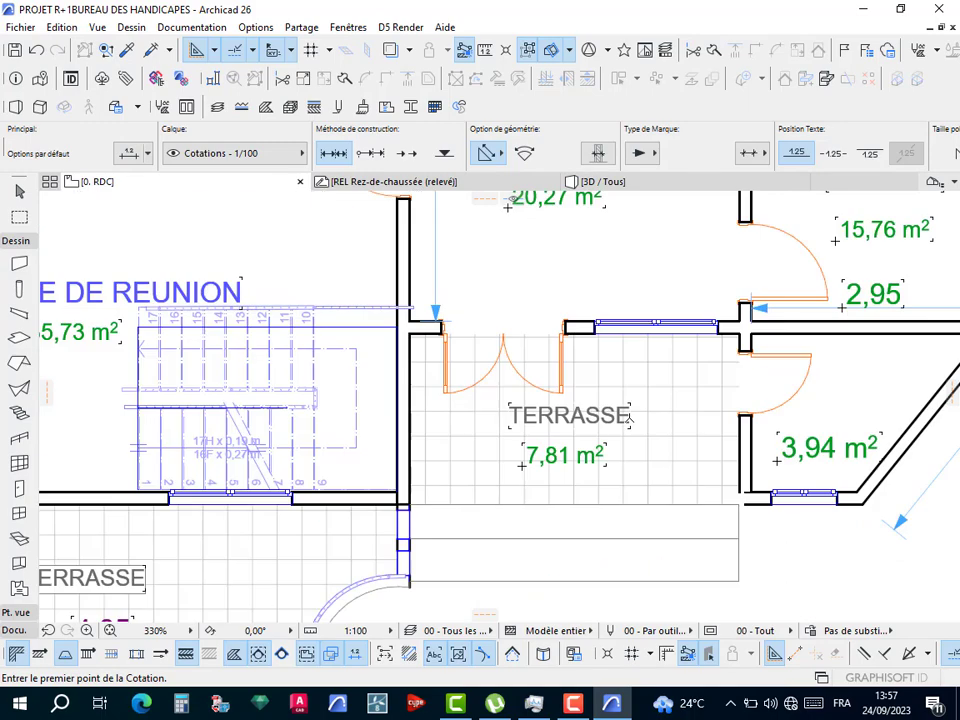
scroll(628, 416, "down", 4)
scroll(505, 466, "up", 5)
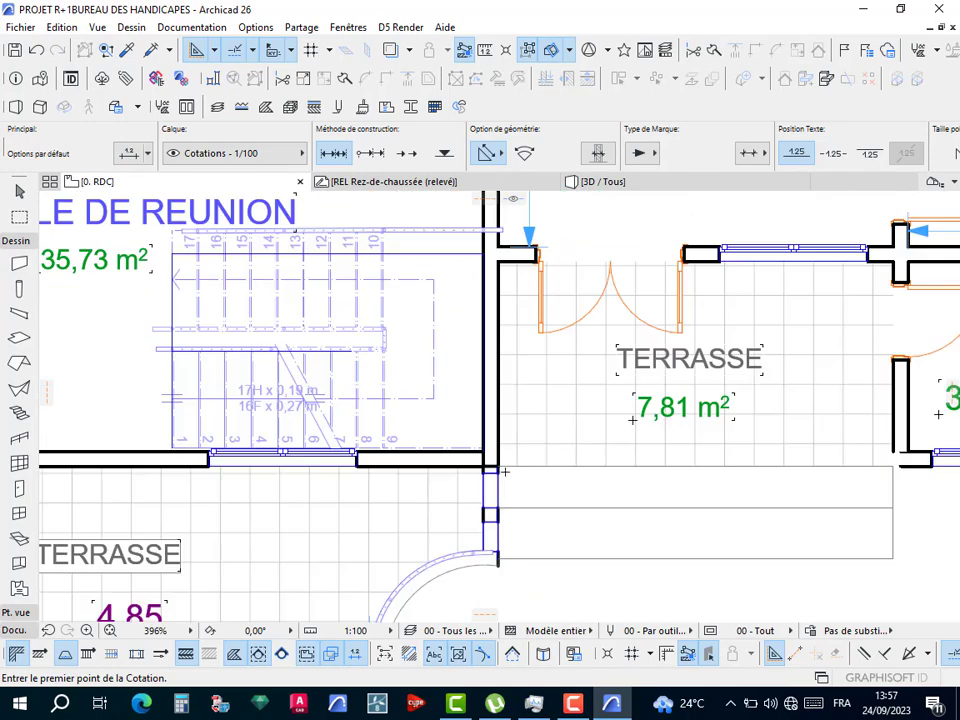
left_click(499, 466)
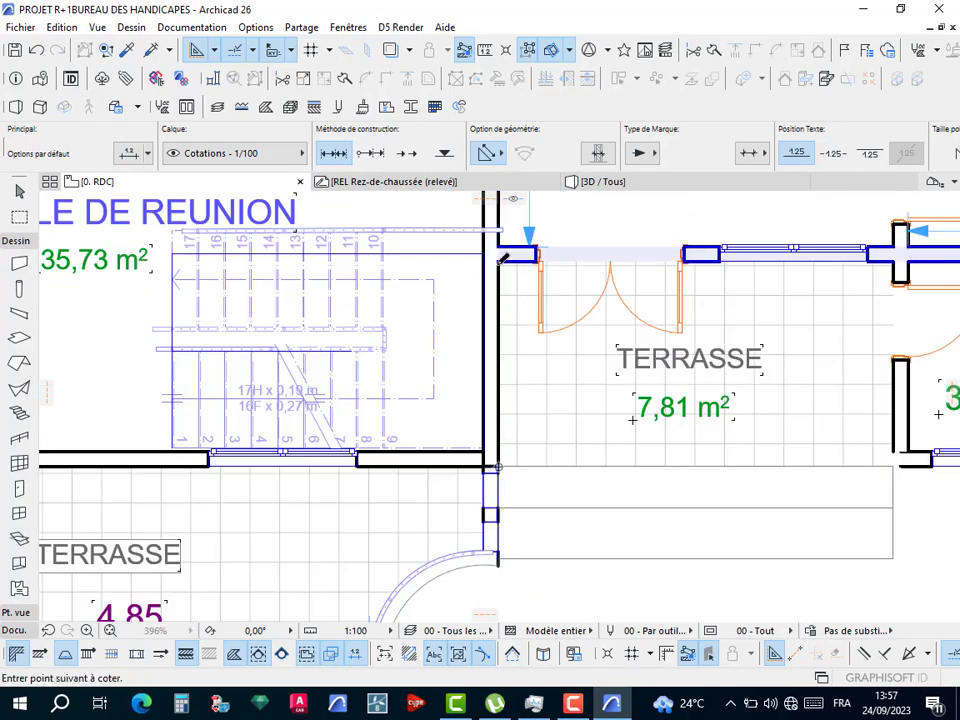
double_click(523, 338)
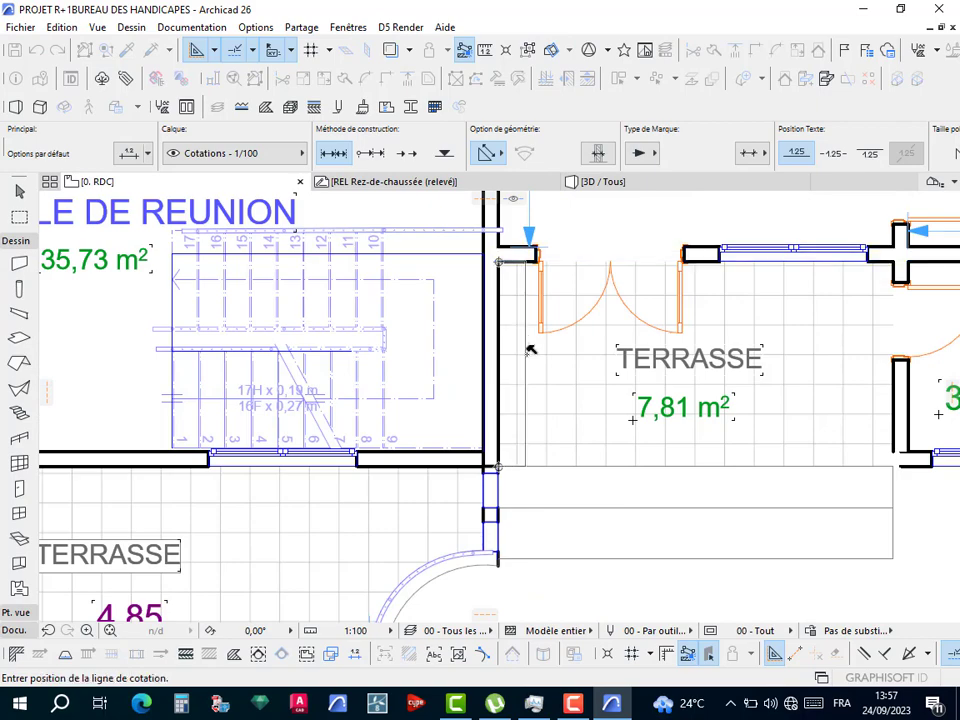
left_click(524, 400)
scroll(523, 400, "down", 9)
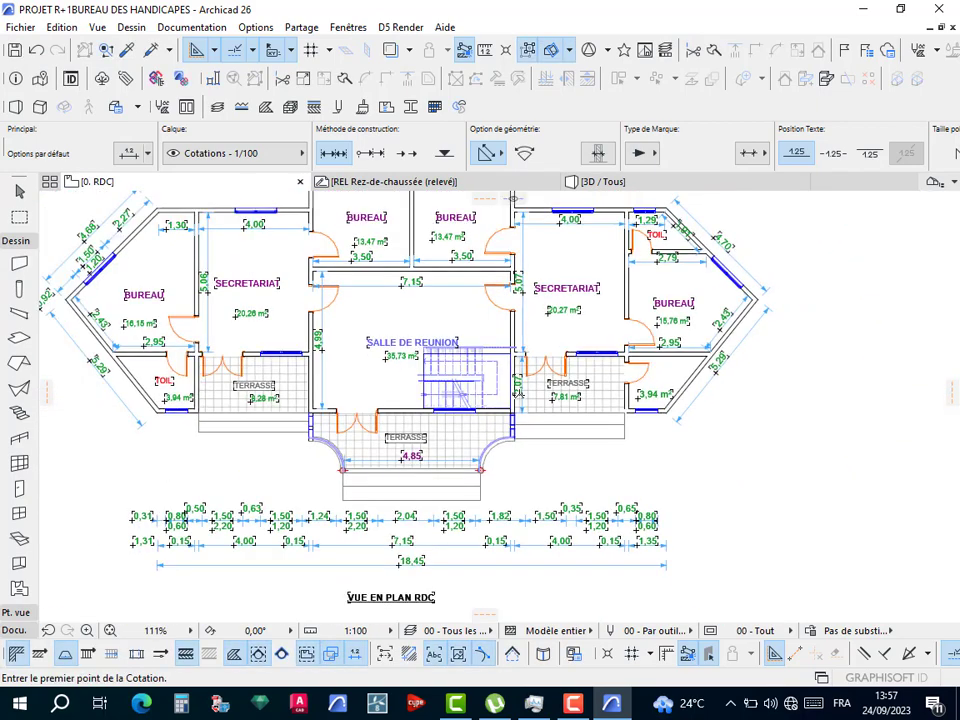
Select all dimensions on the ground-floor plan and set their text size to 2,00 mm.
key("Escape")
left_click(519, 393, "alt")
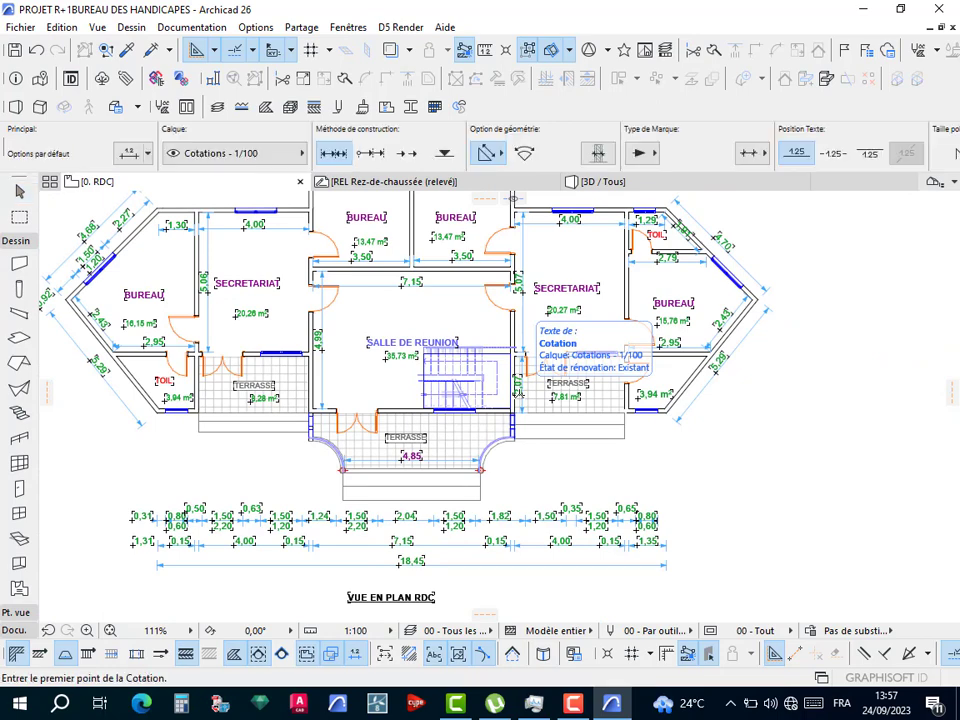
key("ctrl+a")
scroll(600, 155, "right", 3)
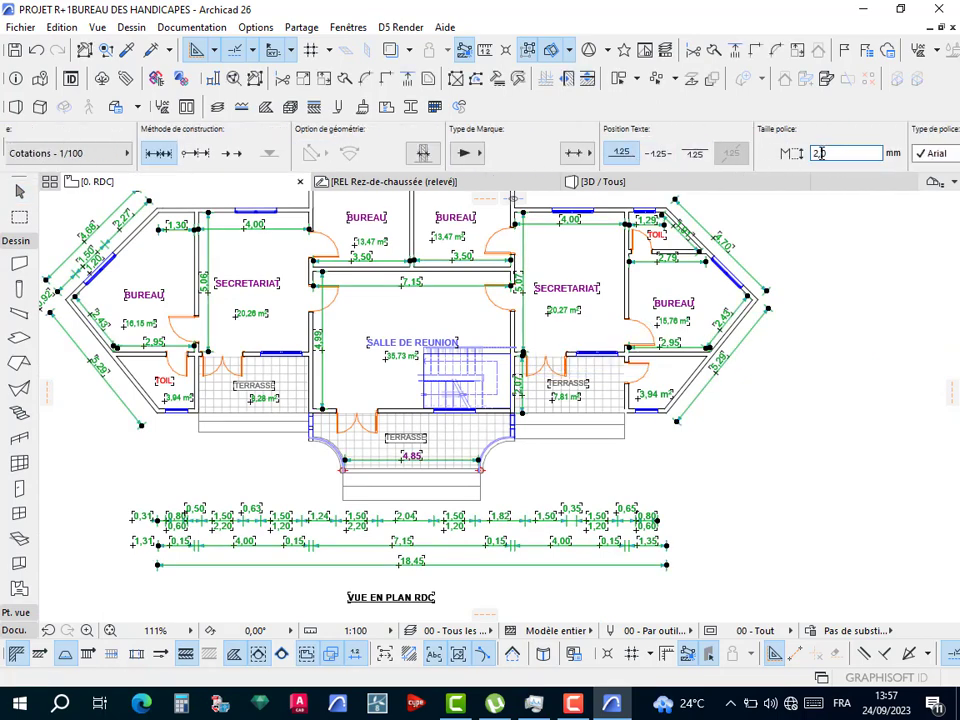
key("Return")
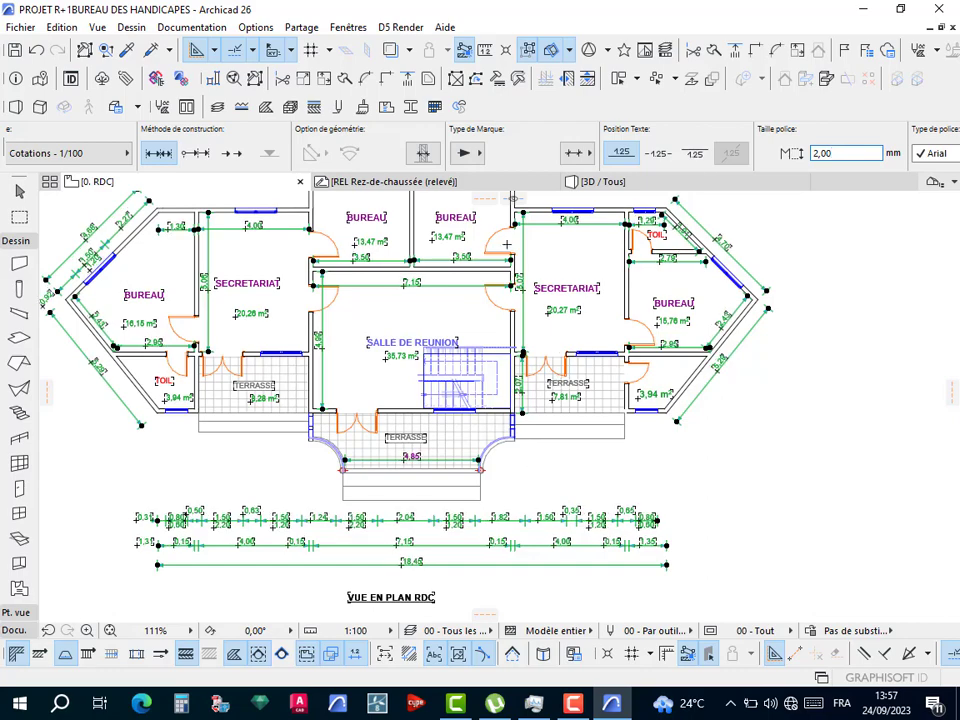
scroll(507, 244, "up", 5)
scroll(548, 325, "down", 8)
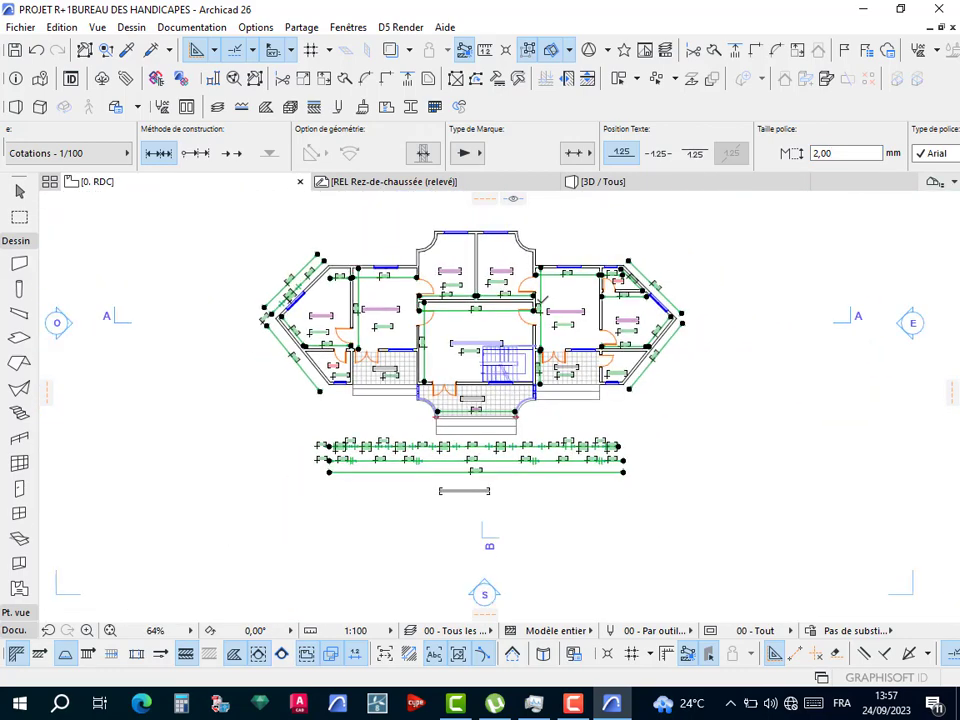
Remove the exterior dimension chains south of the building and their dimension texts from the current selection.
left_click(643, 442)
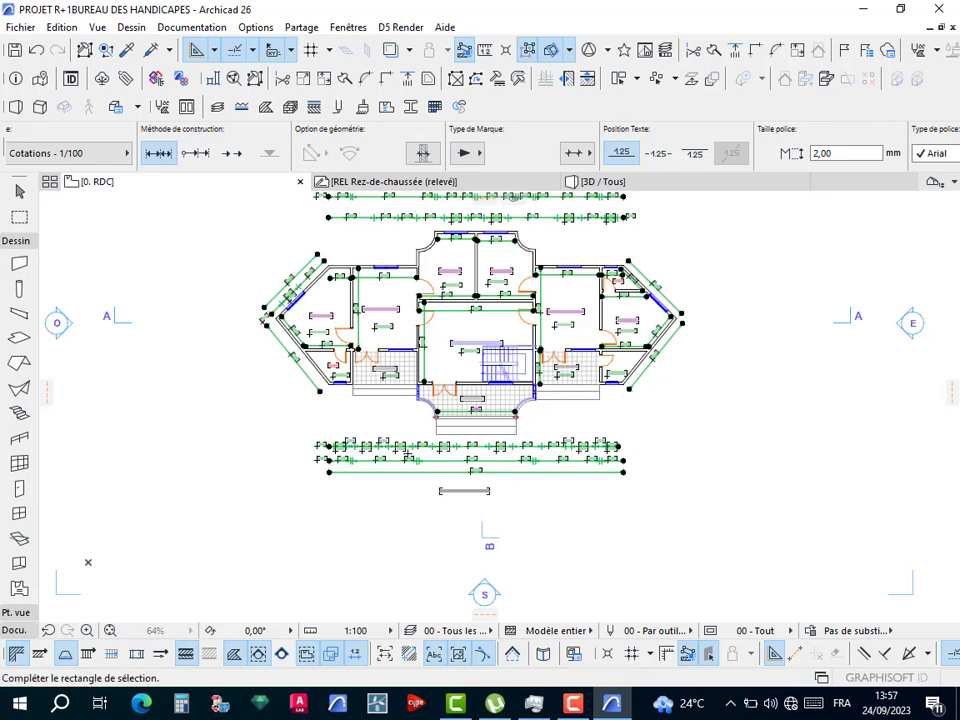
left_click(310, 478)
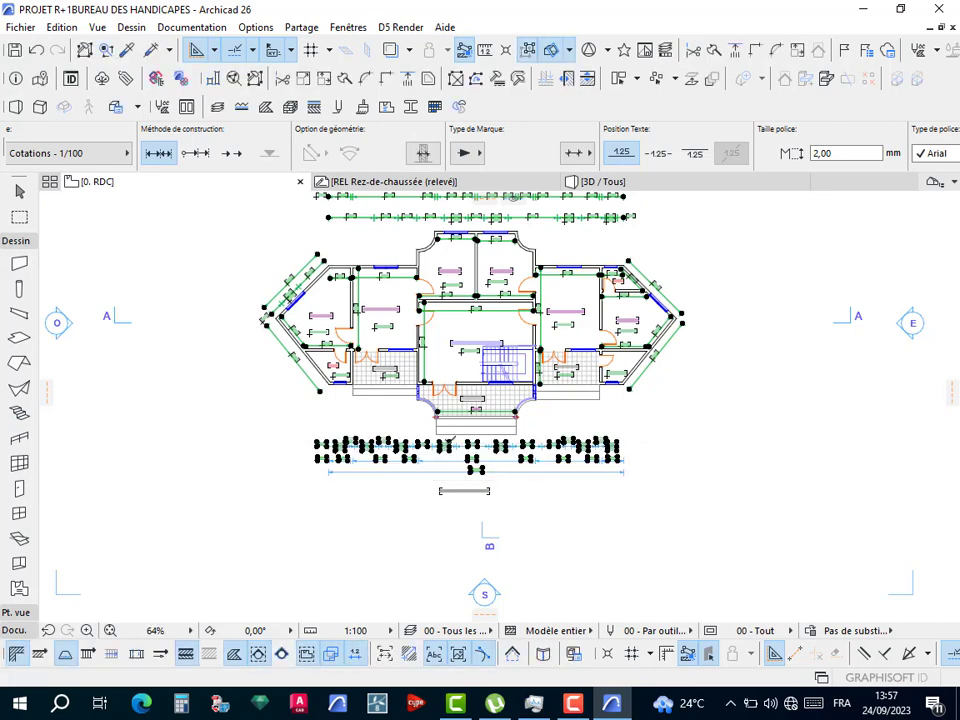
scroll(449, 441, "up", 5)
scroll(441, 440, "down", 3)
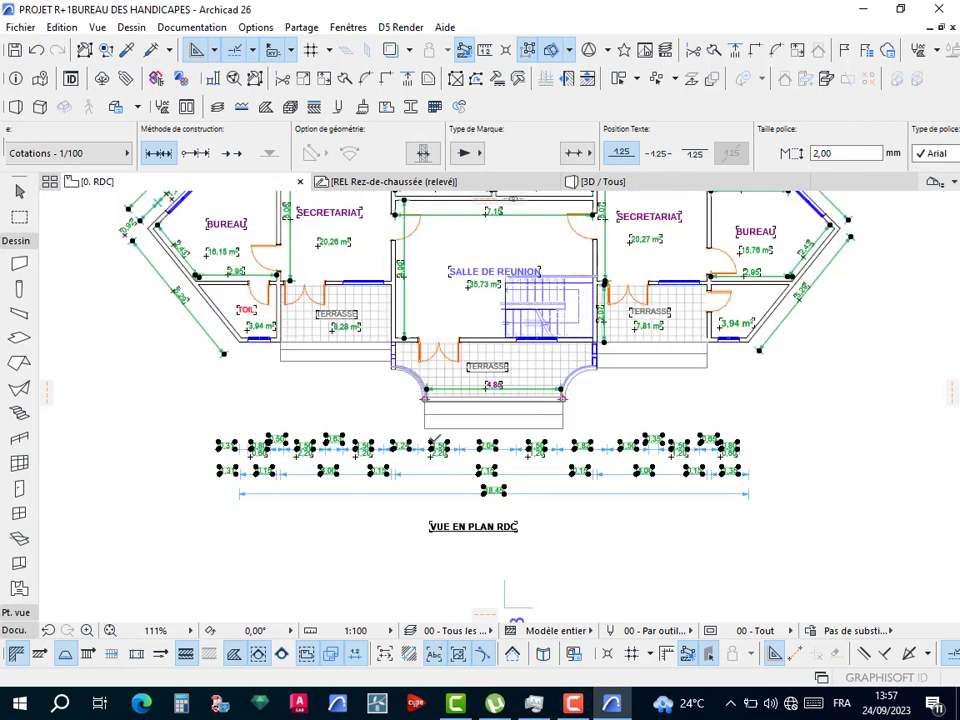
scroll(434, 440, "down", 1)
middle_click_drag(403, 343, 405, 385)
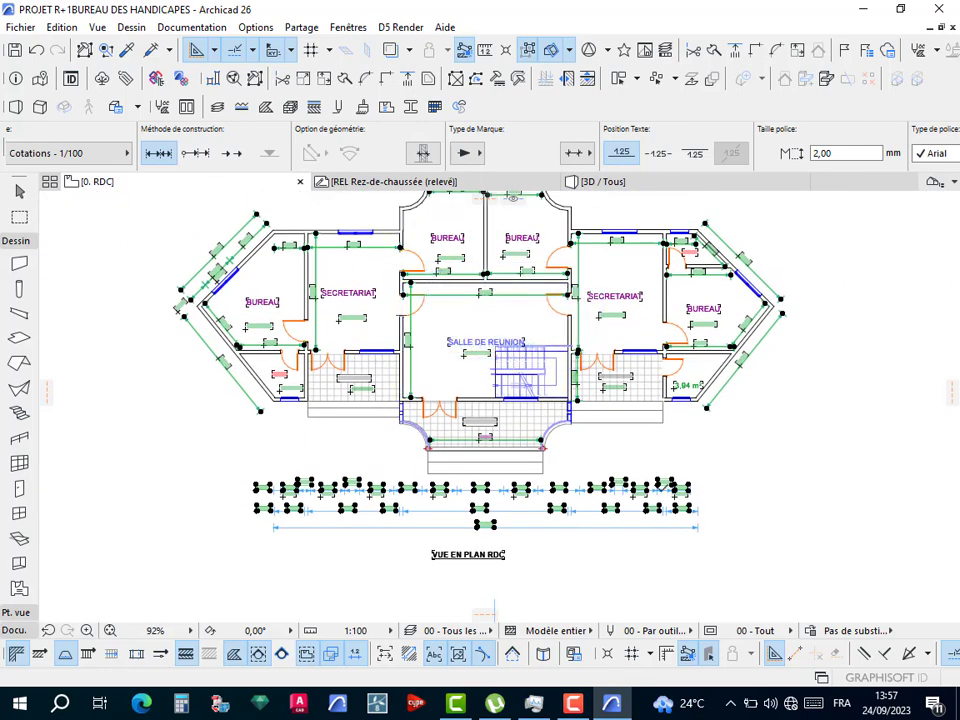
left_click_drag(700, 472, 237, 521)
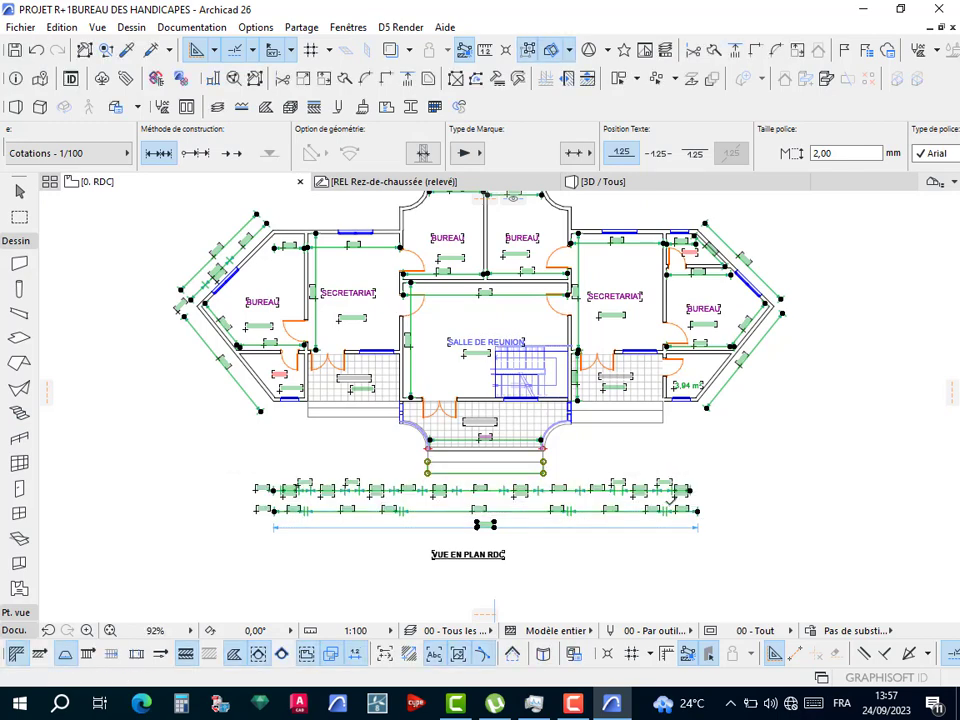
scroll(550, 534, "up", 4)
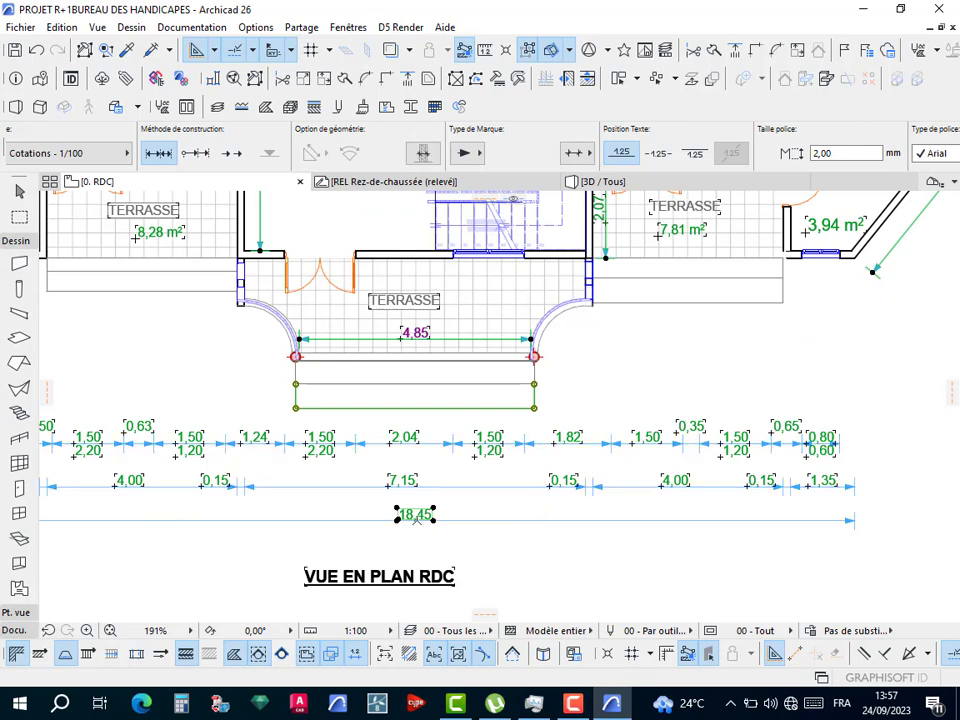
scroll(699, 489, "down", 2)
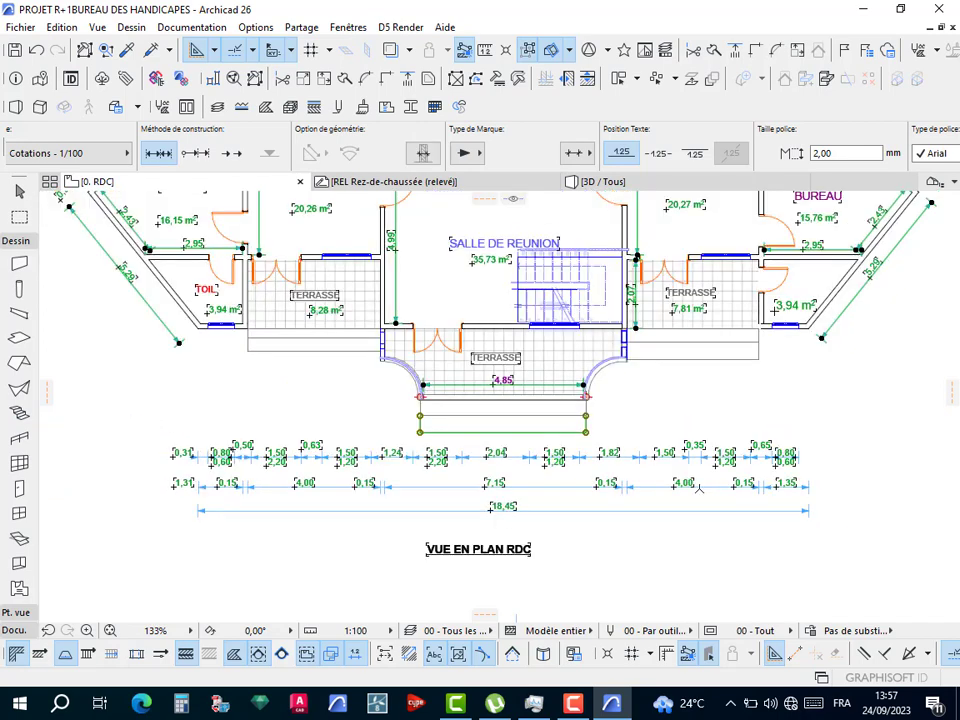
Remove the slanted-side and north exterior dimension chains from the selection, keeping the interior room dimensions selected.
scroll(375, 437, "down", 3)
middle_click_drag(375, 437, 401, 500)
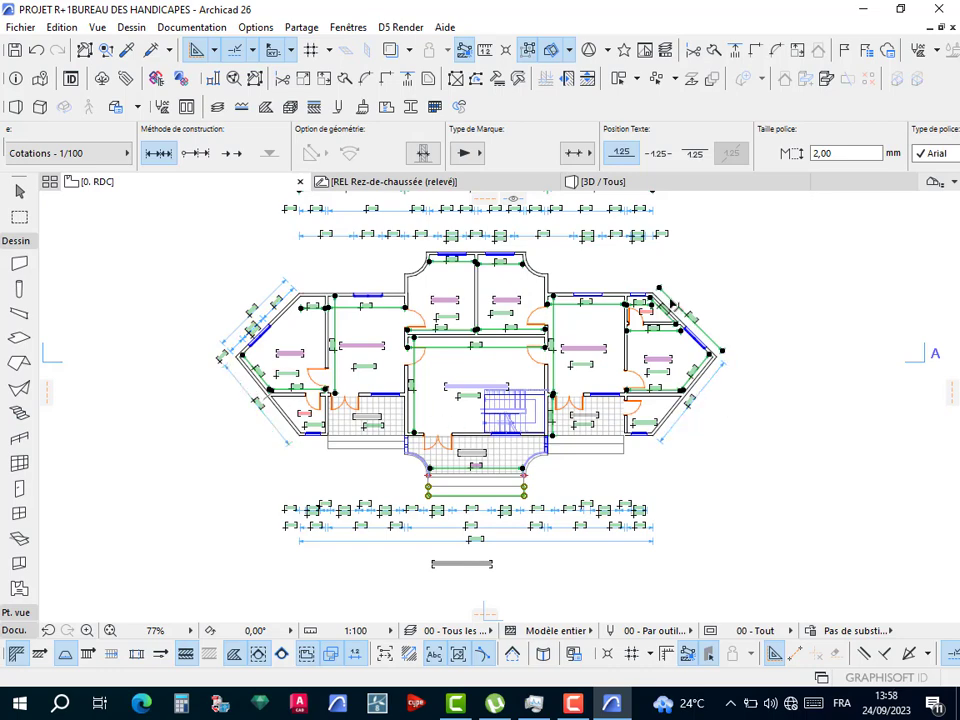
scroll(498, 443, "up", 3)
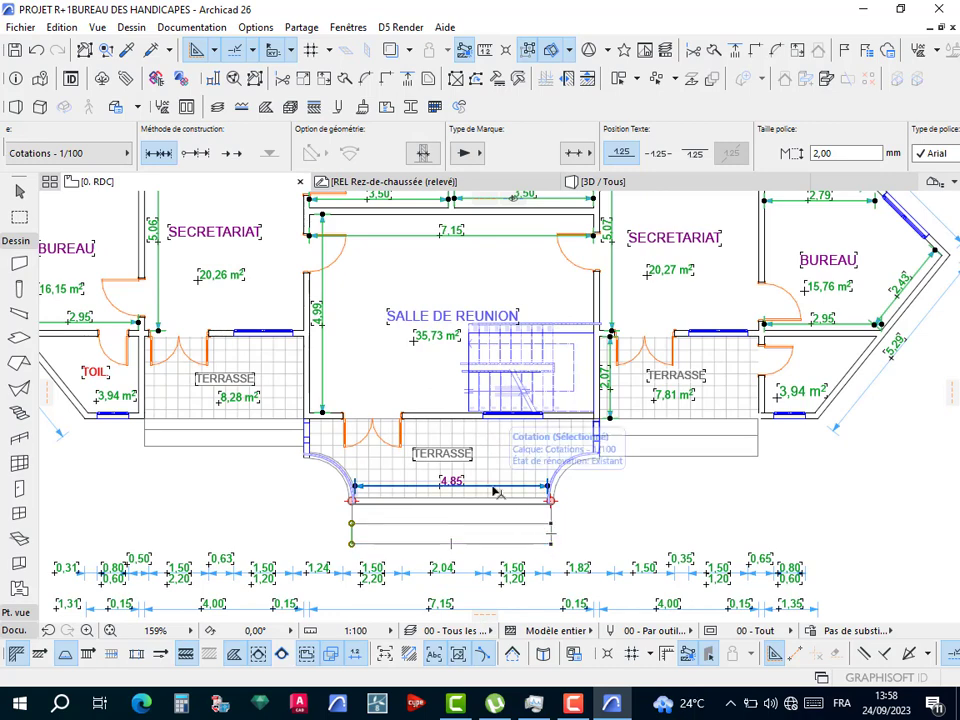
scroll(545, 340, "down", 3)
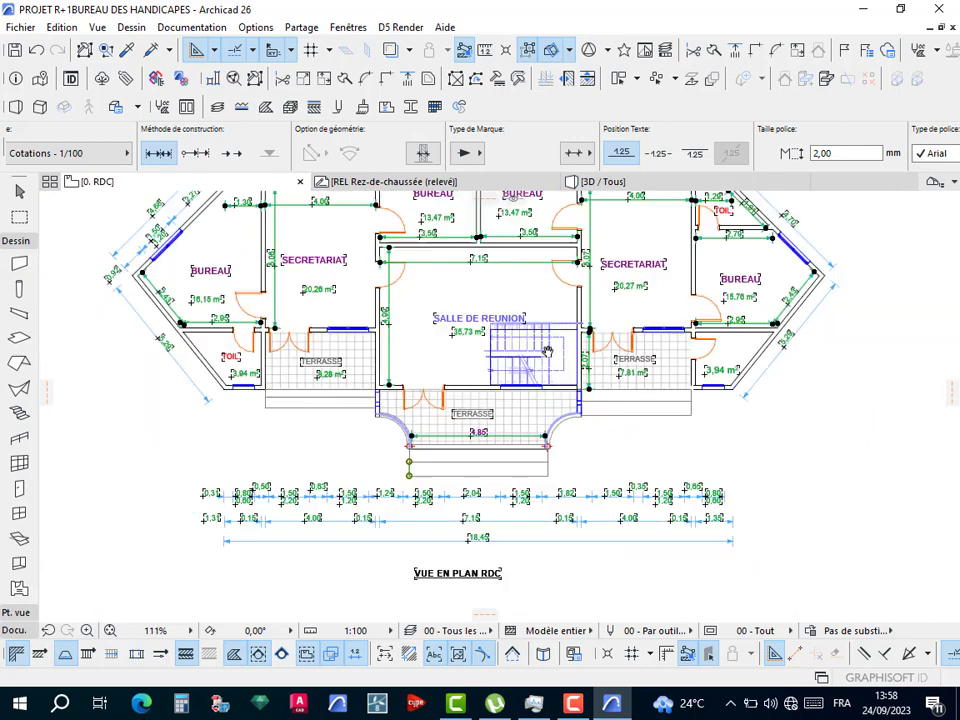
middle_click_drag(542, 335, 553, 517)
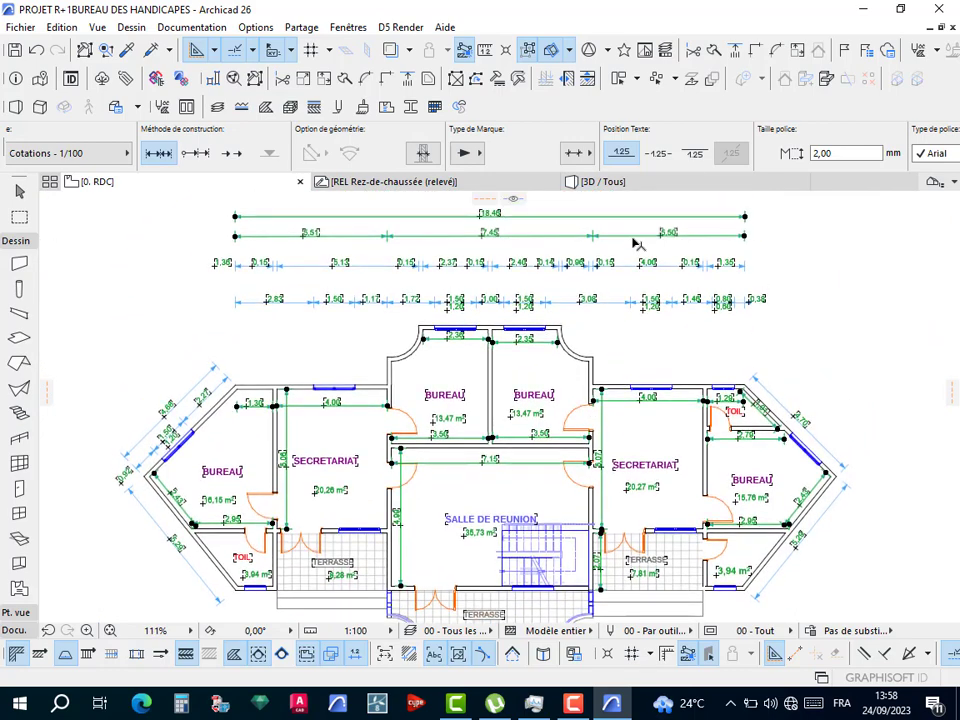
key("Escape")
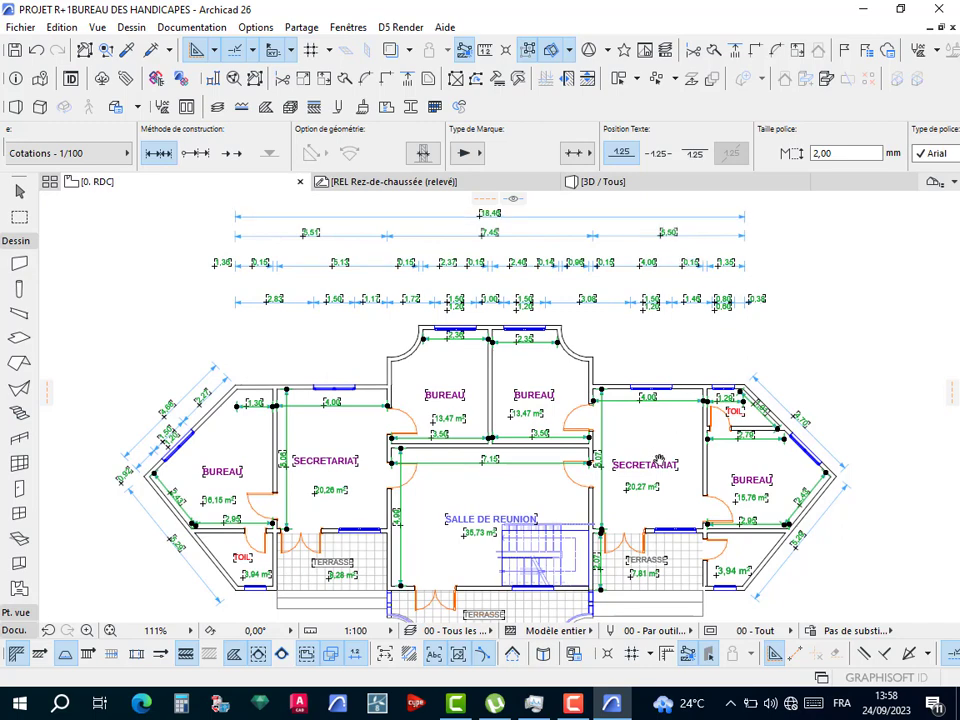
middle_click_drag(659, 459, 647, 390)
scroll(647, 390, "down", 2)
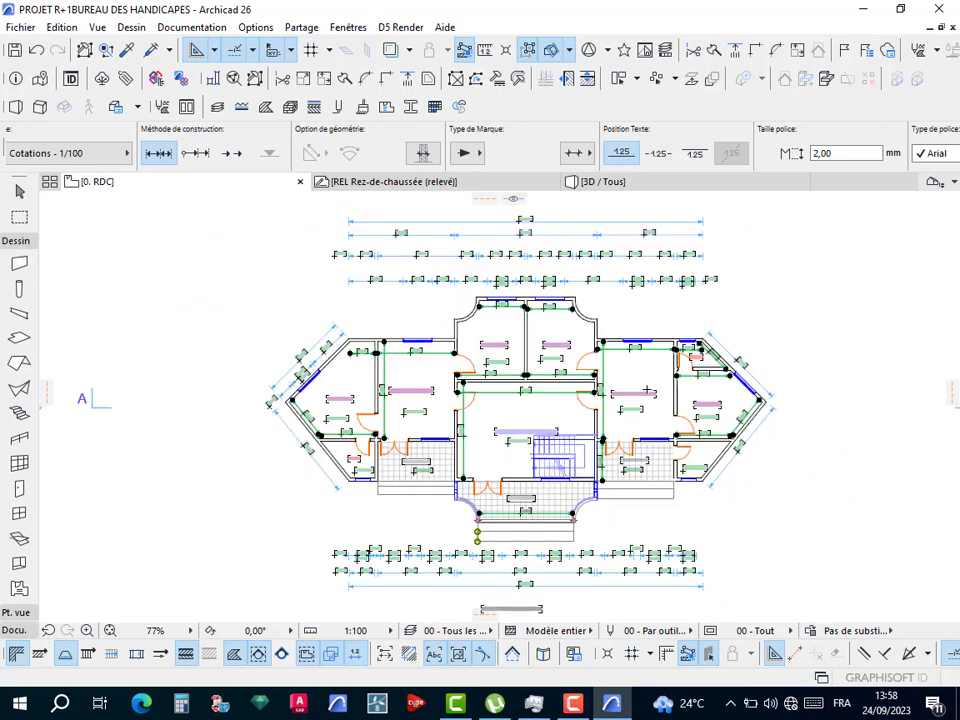
scroll(647, 390, "up", 2)
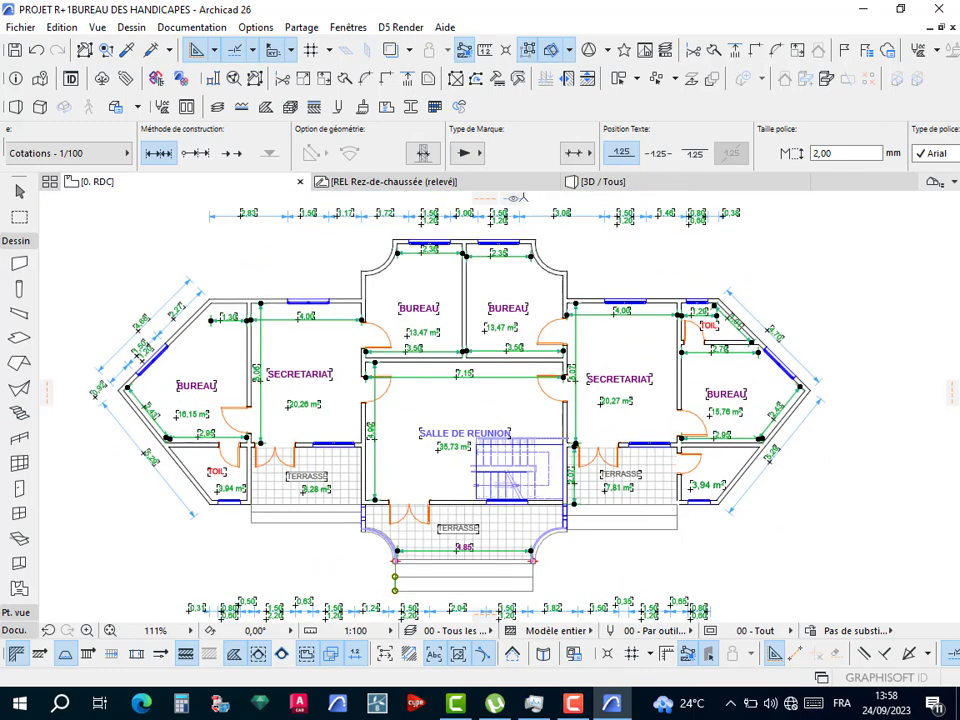
Set the text size of the selected interior dimensions to 1,50 mm.
left_click(840, 153)
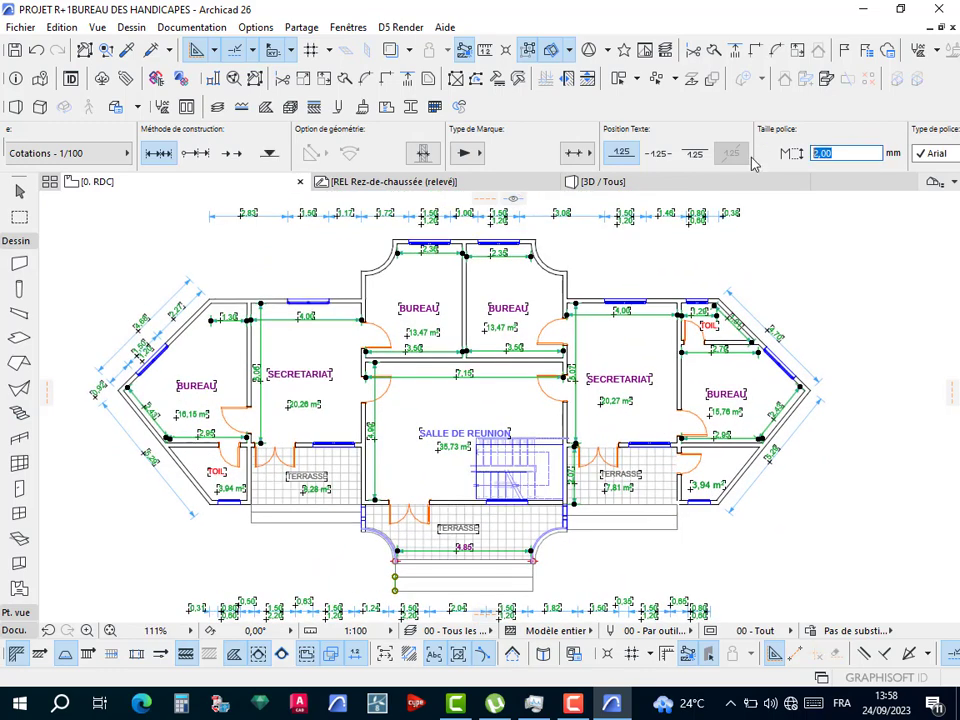
type("1,50")
key("Return")
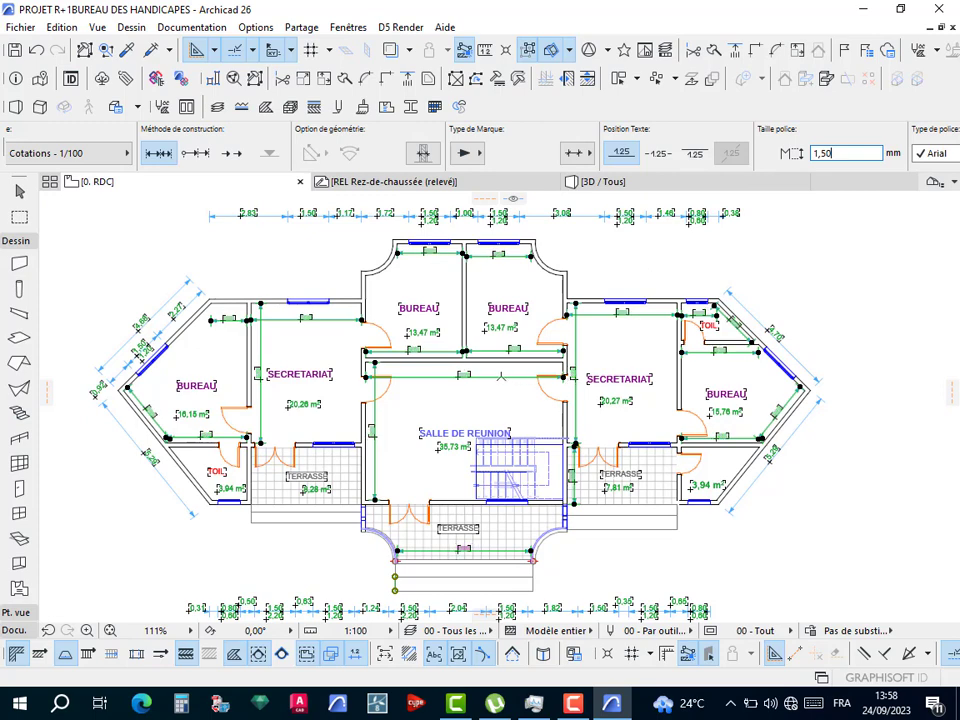
scroll(460, 376, "up", 4)
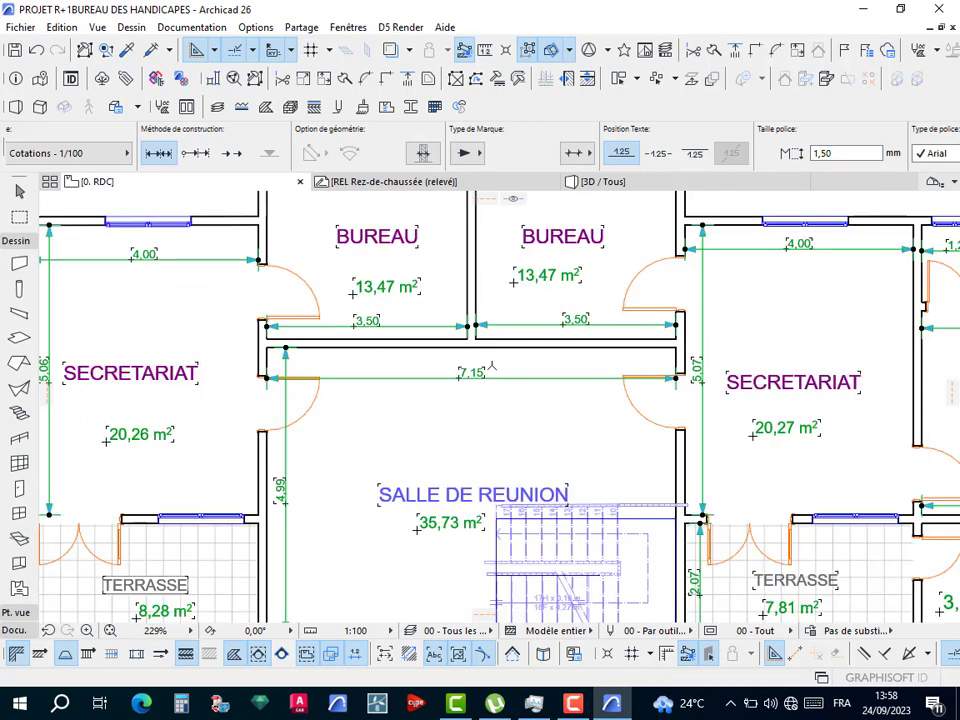
scroll(460, 376, "up", 3)
scroll(510, 160, "down", 5)
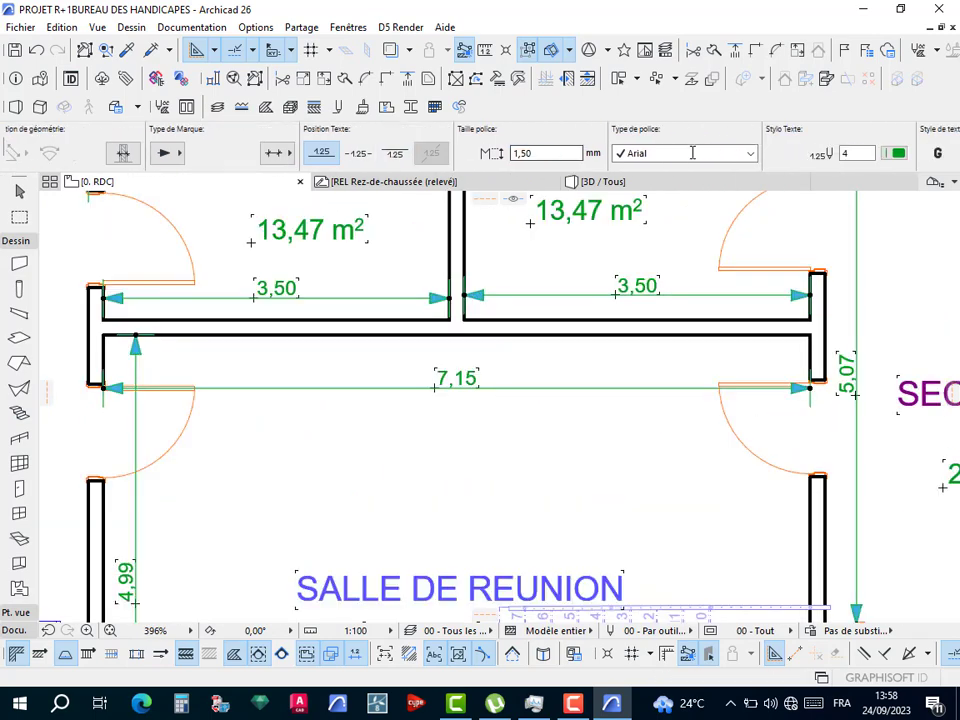
Try purple pen 15 and green pen 16 as the text colour of the selected interior dimensions.
left_click(674, 155)
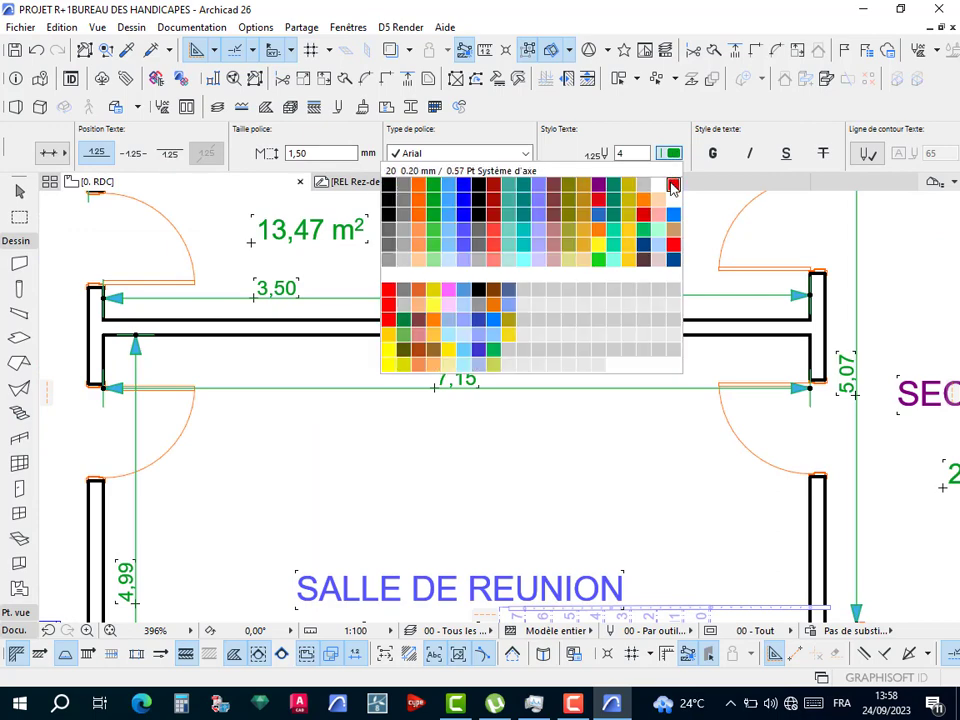
left_click(598, 186)
scroll(596, 303, "down", 3)
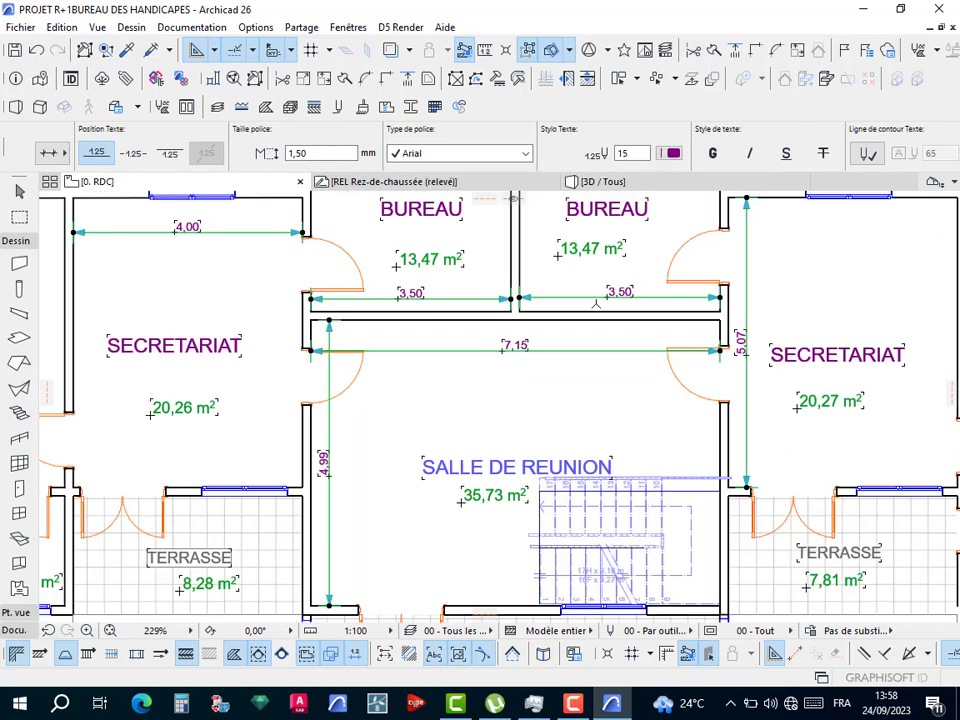
left_click(671, 155)
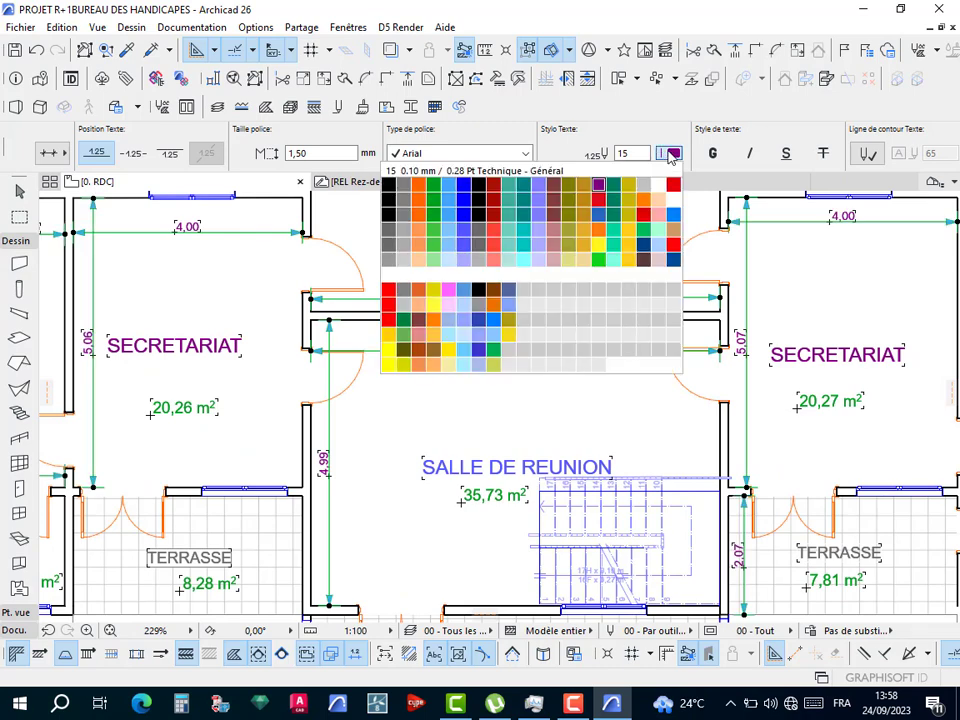
left_click(614, 188)
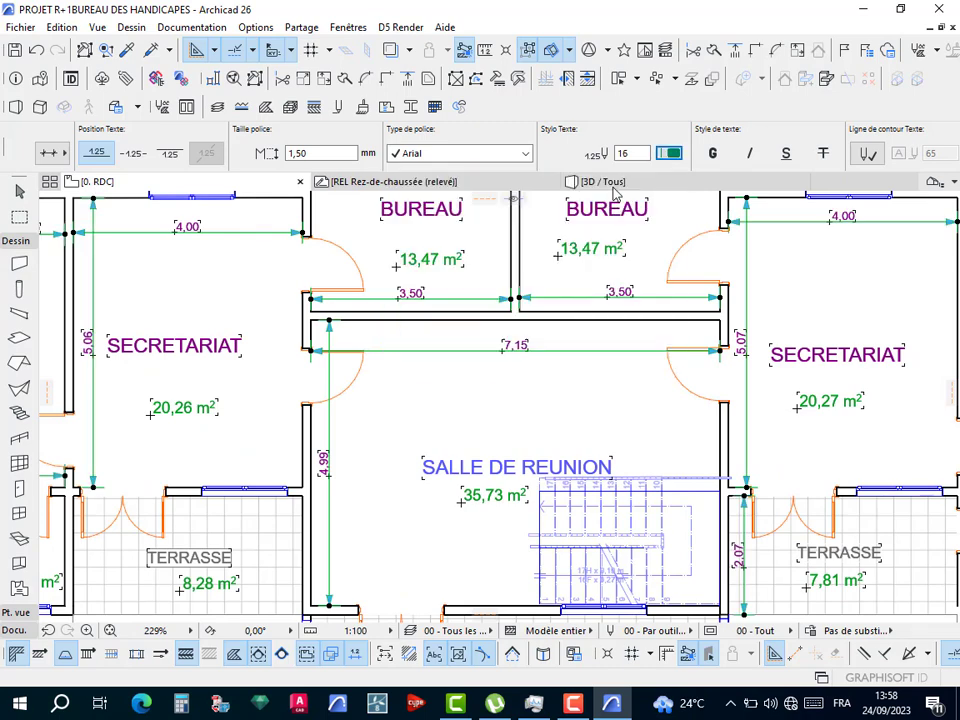
mouse_move(614, 190)
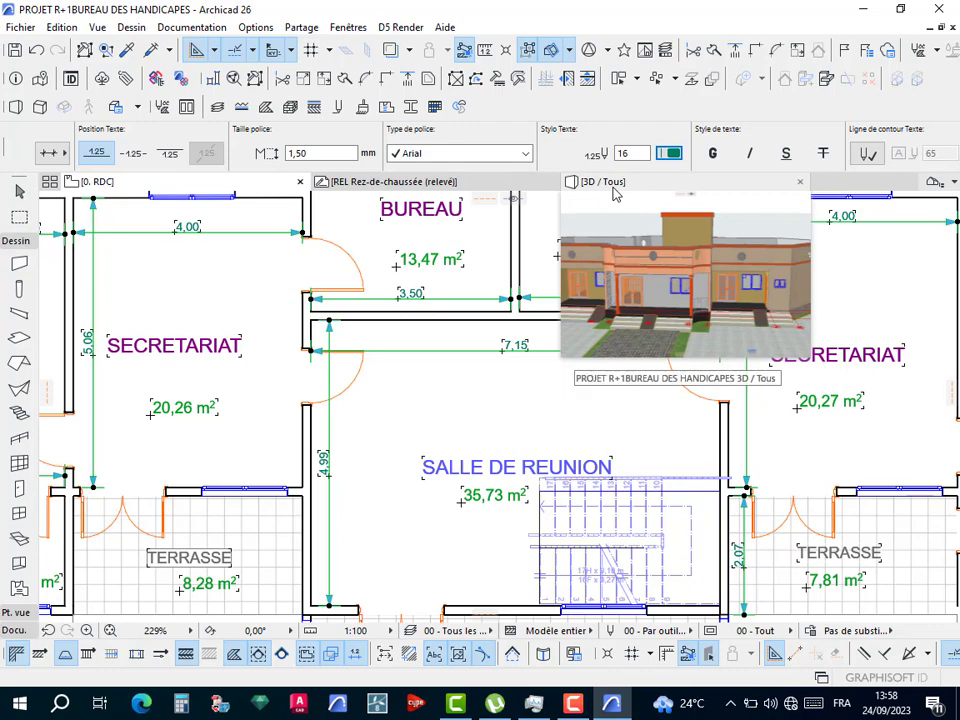
scroll(417, 313, "down", 2)
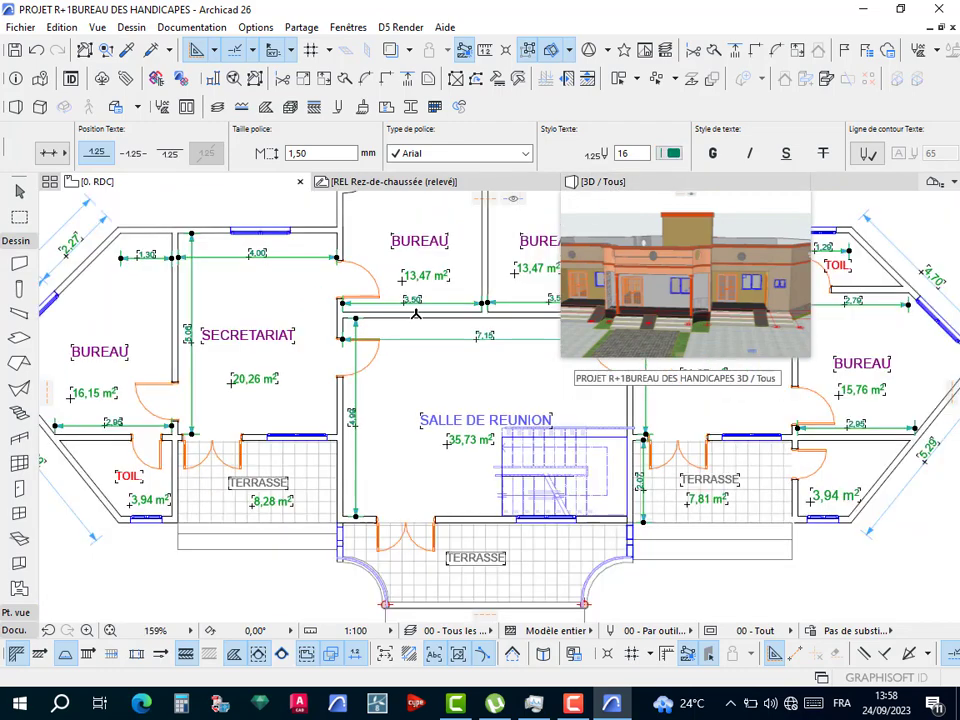
scroll(420, 313, "up", 4)
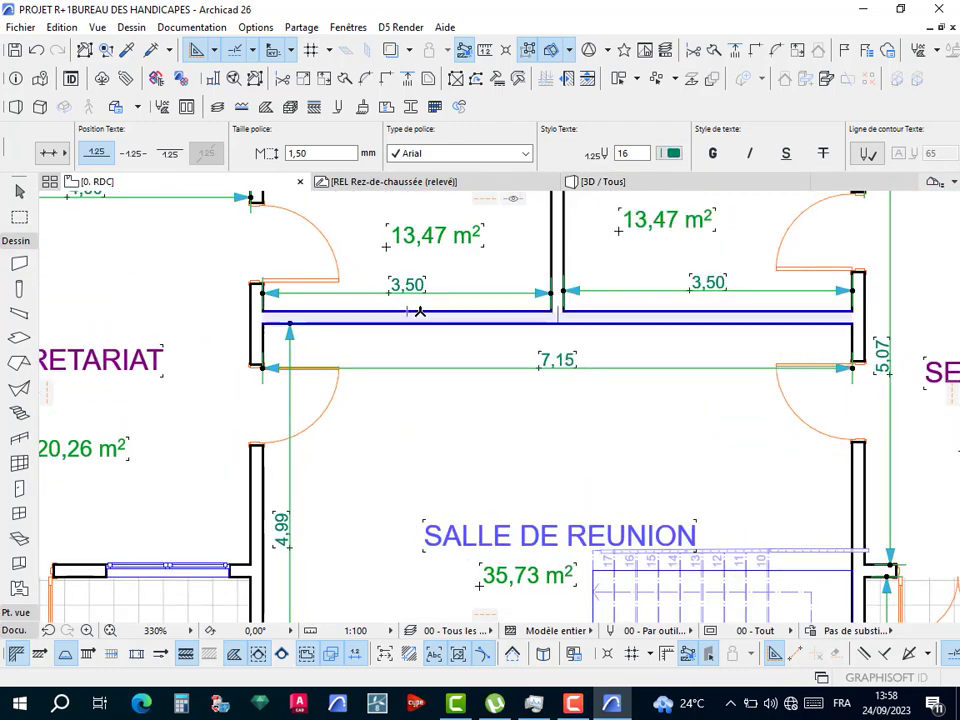
scroll(420, 279, "up", 4)
scroll(421, 279, "up", 1)
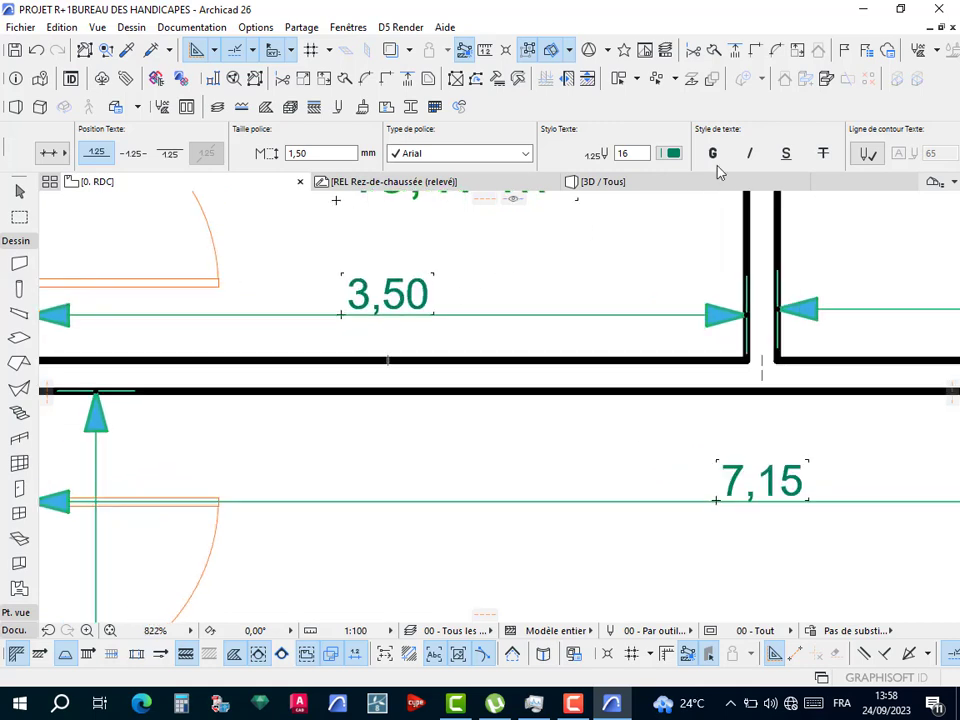
Set the text pen of the selected interior dimensions to black pen 7.
left_click(675, 154)
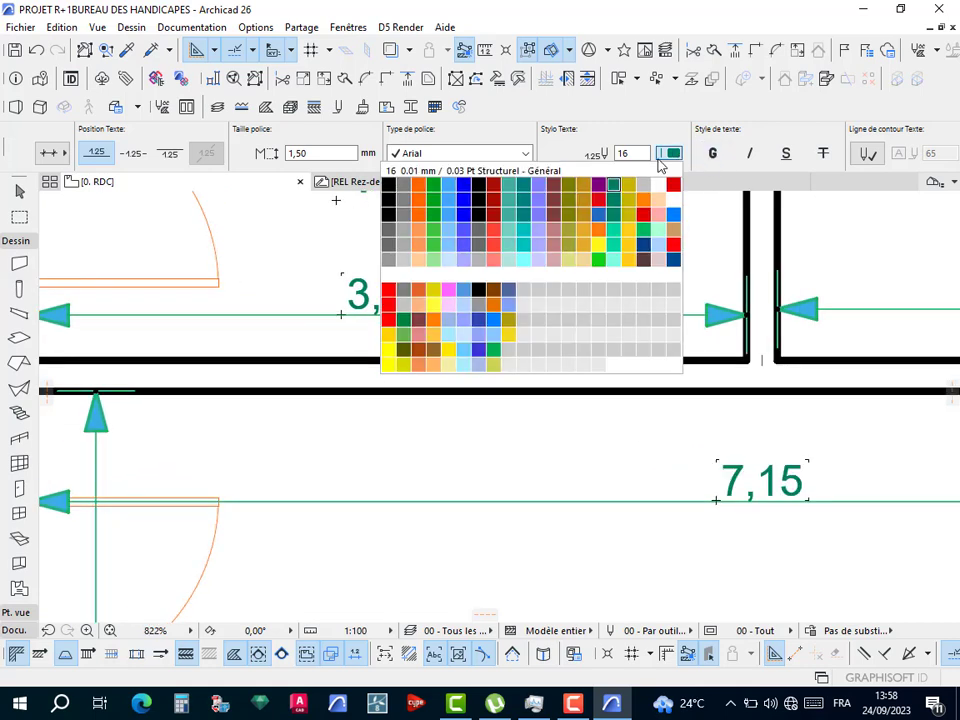
left_click(481, 190)
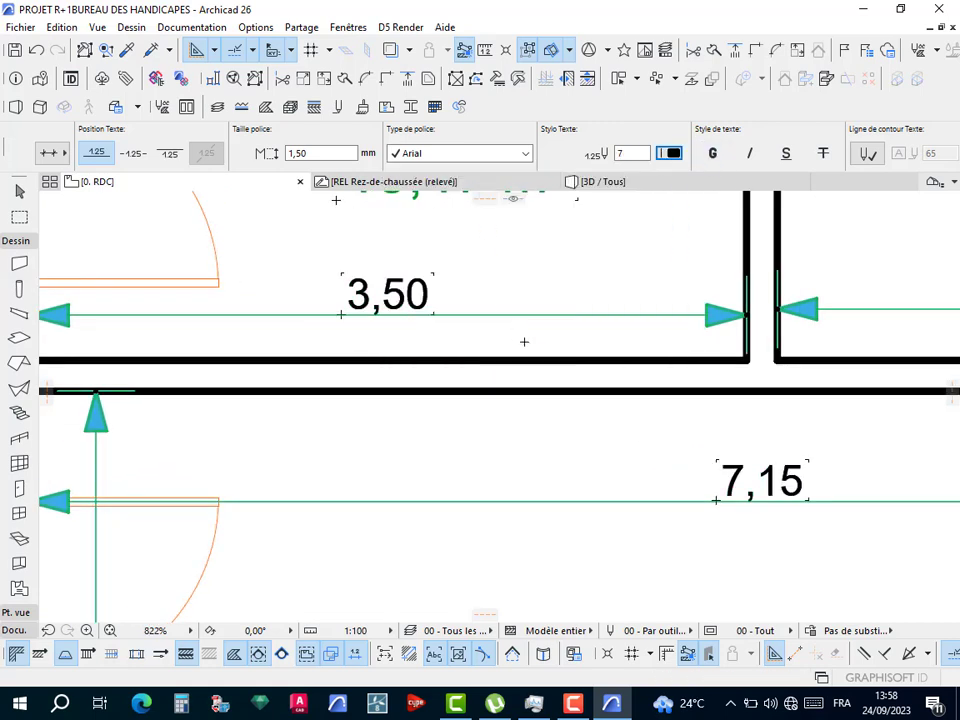
scroll(523, 341, "down", 8)
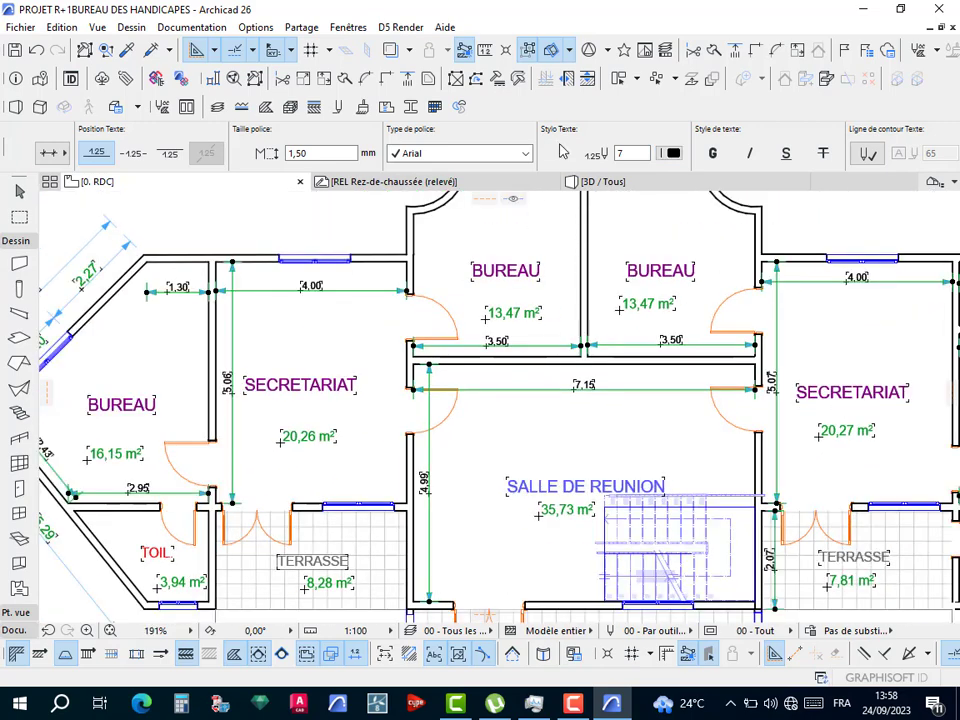
Set the pointer arrow size of the selected interior dimensions to 1,20 mm.
scroll(562, 152, "right", 9)
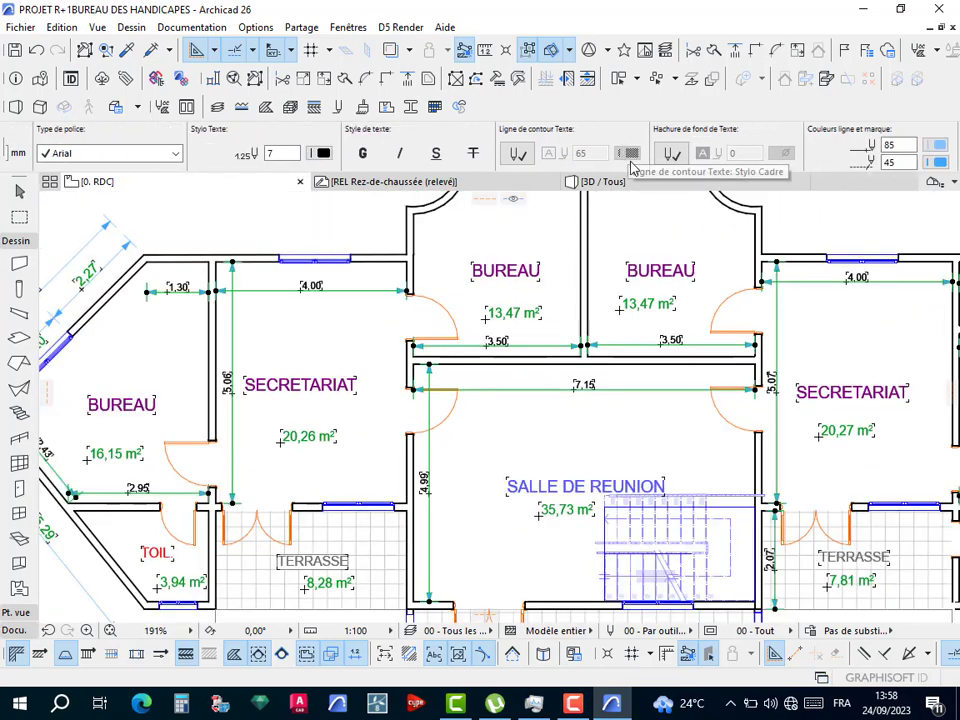
scroll(786, 152, "right", 9)
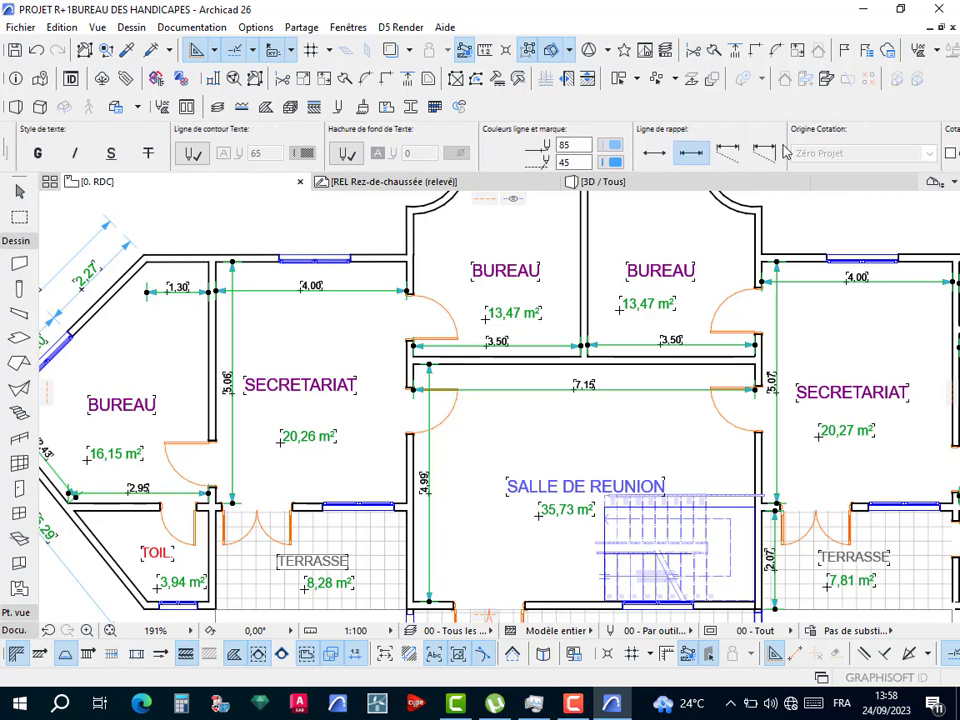
scroll(780, 152, "right", 18)
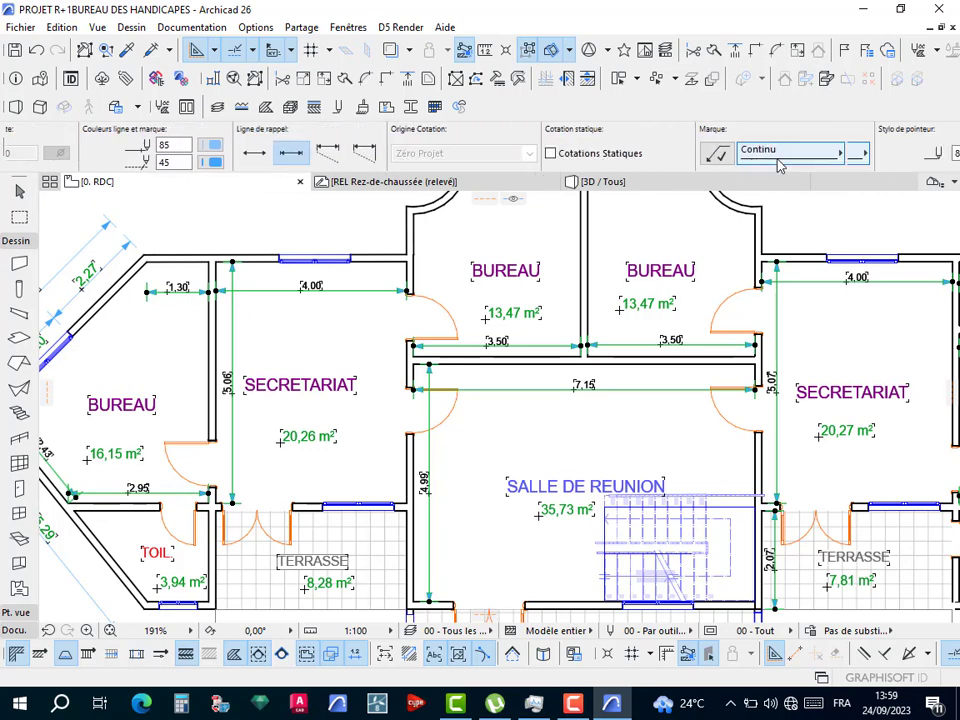
scroll(779, 165, "right", 12)
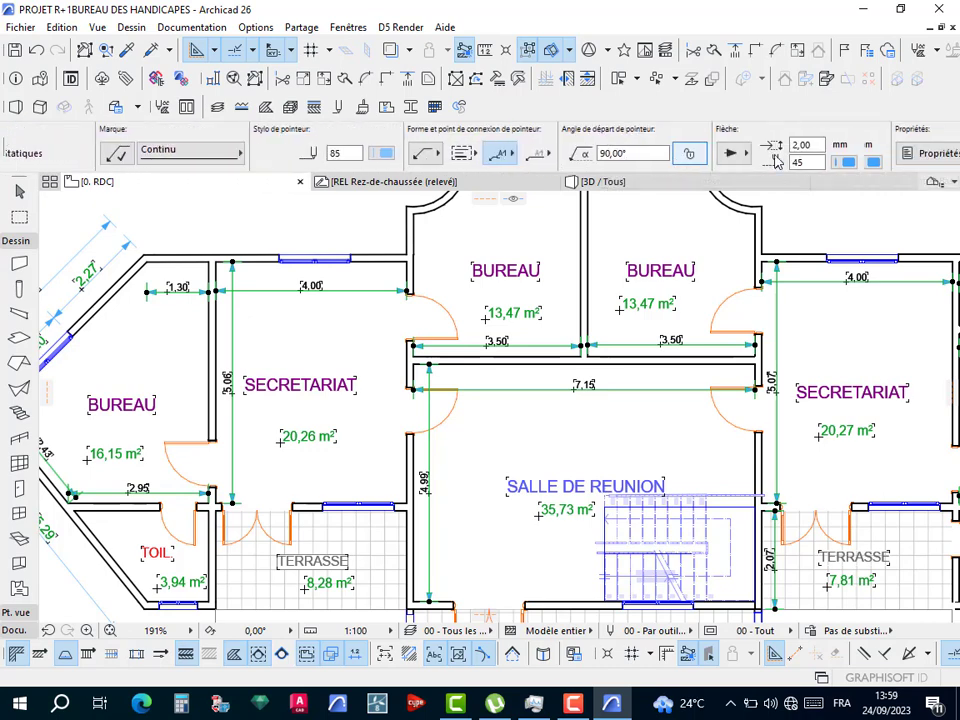
left_click(590, 145)
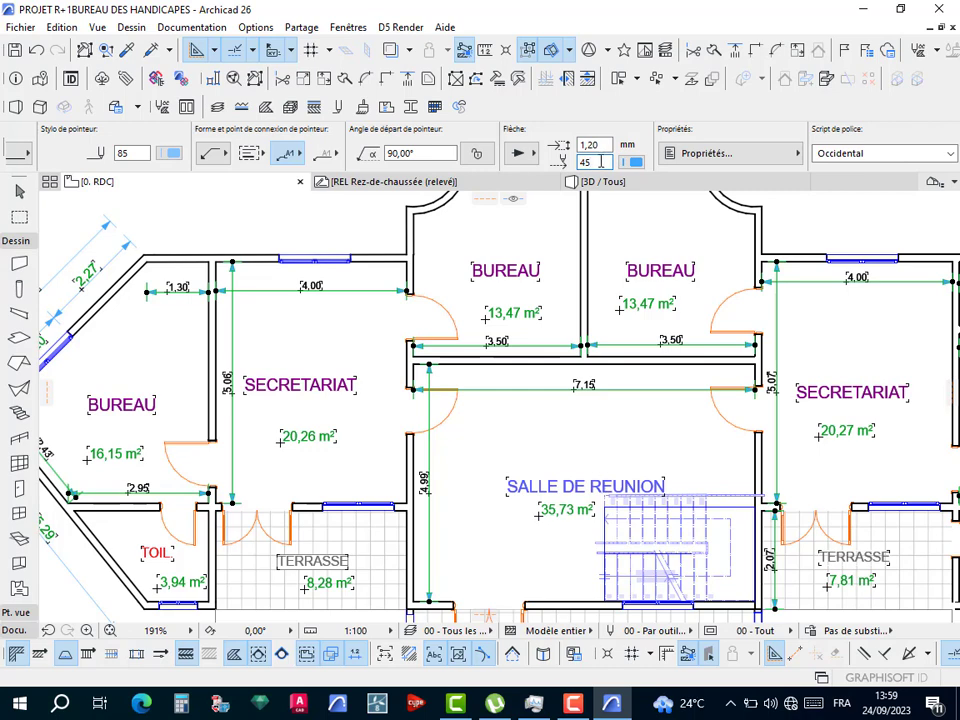
scroll(665, 150, "down", 3)
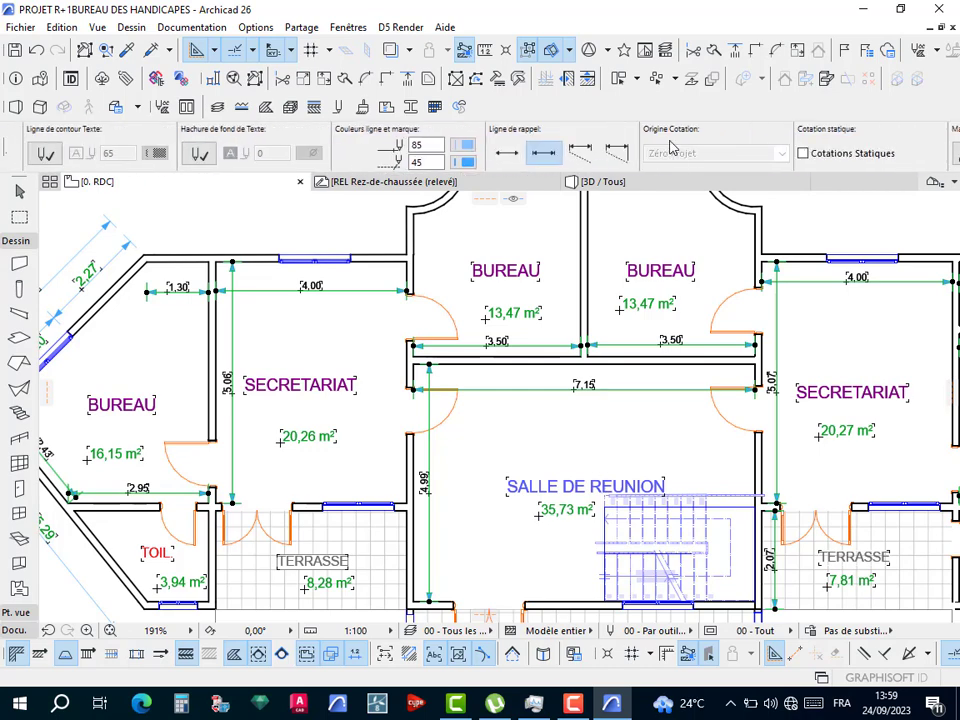
Review the text and marker-type settings of the selected interior dimensions, and clear the selection.
scroll(640, 143, "up", 5)
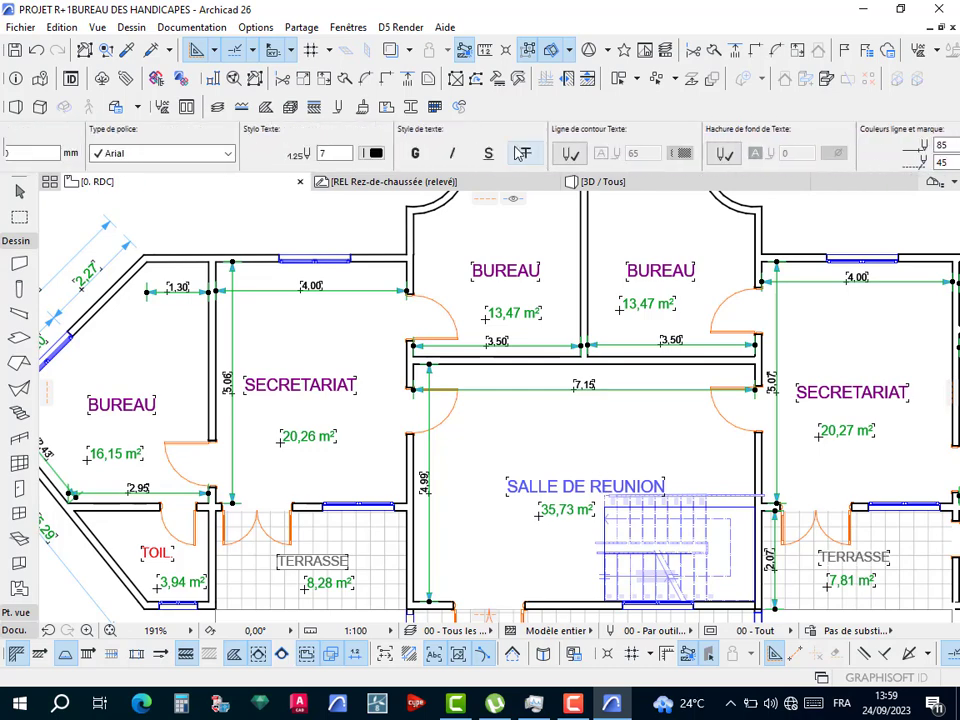
scroll(517, 153, "up", 3)
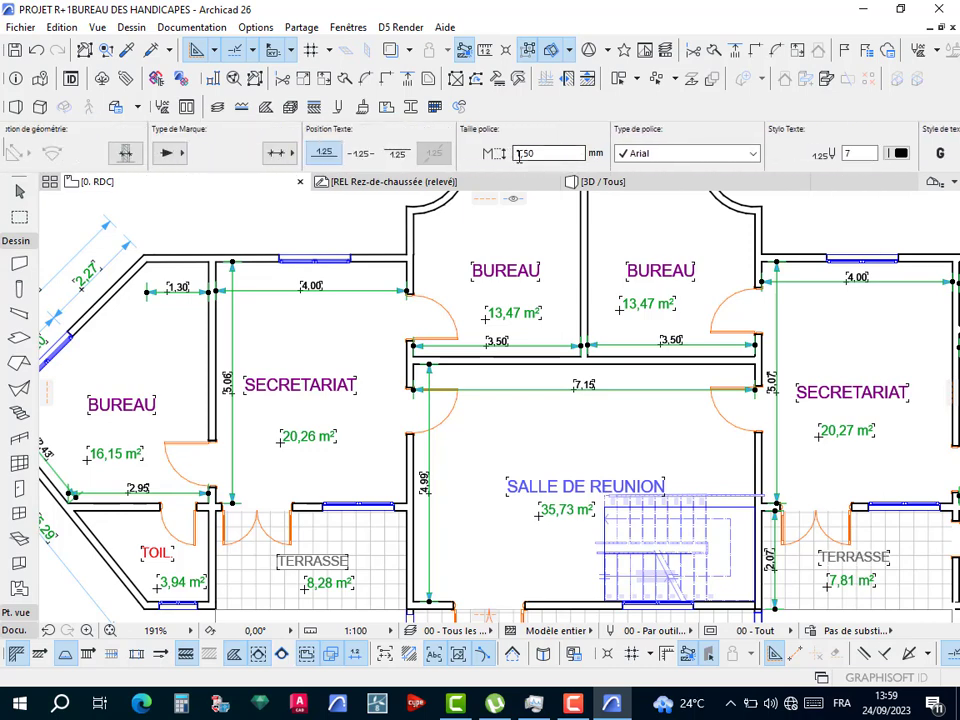
scroll(443, 155, "up", 4)
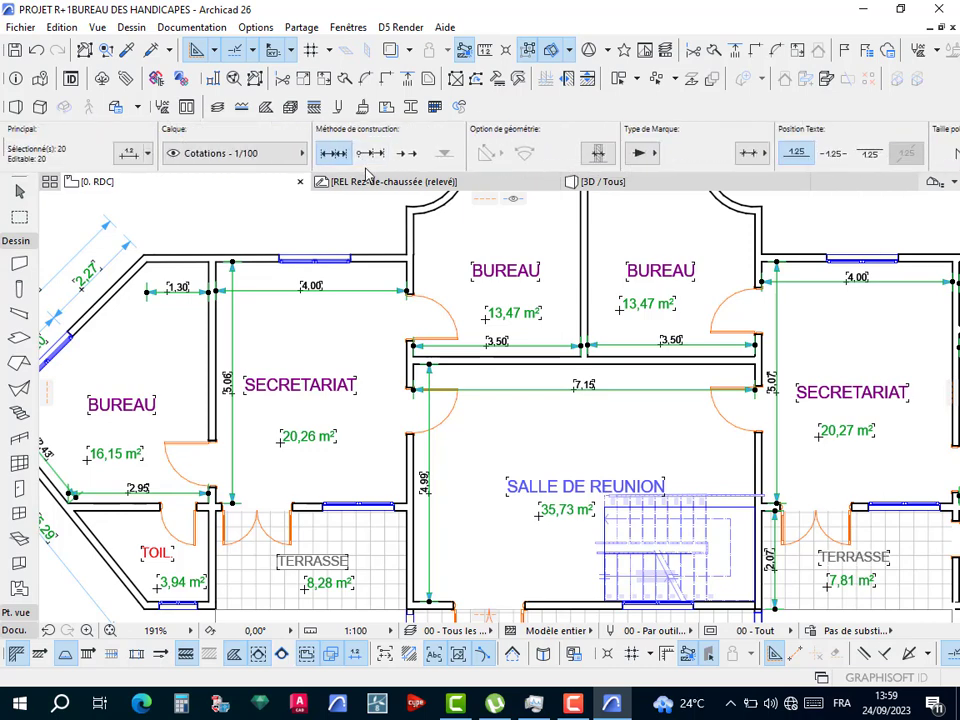
left_click(640, 153)
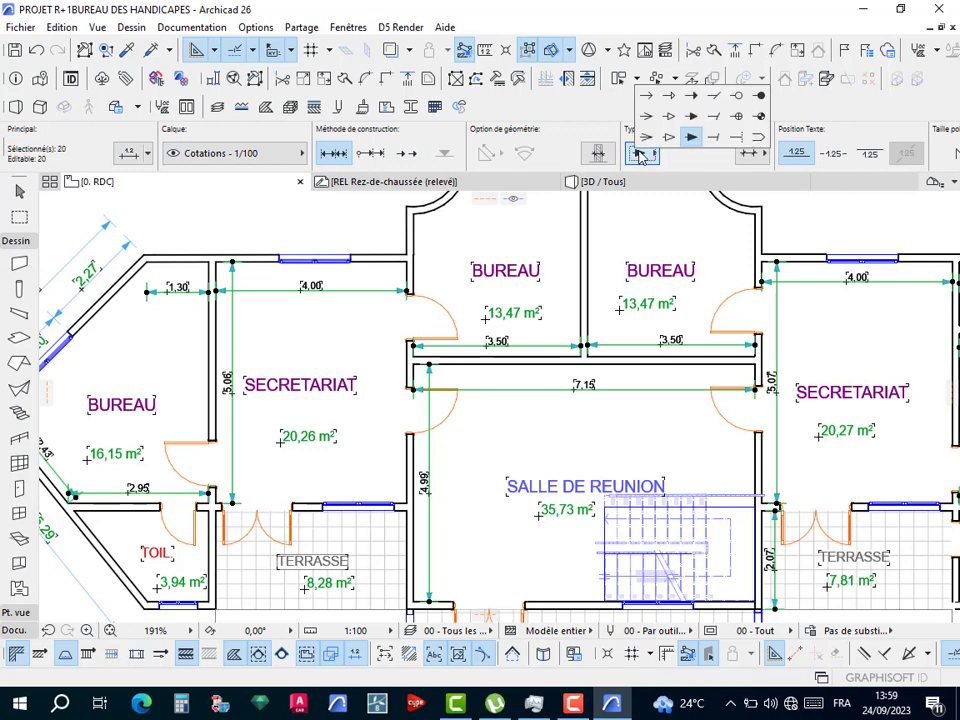
left_click(640, 153)
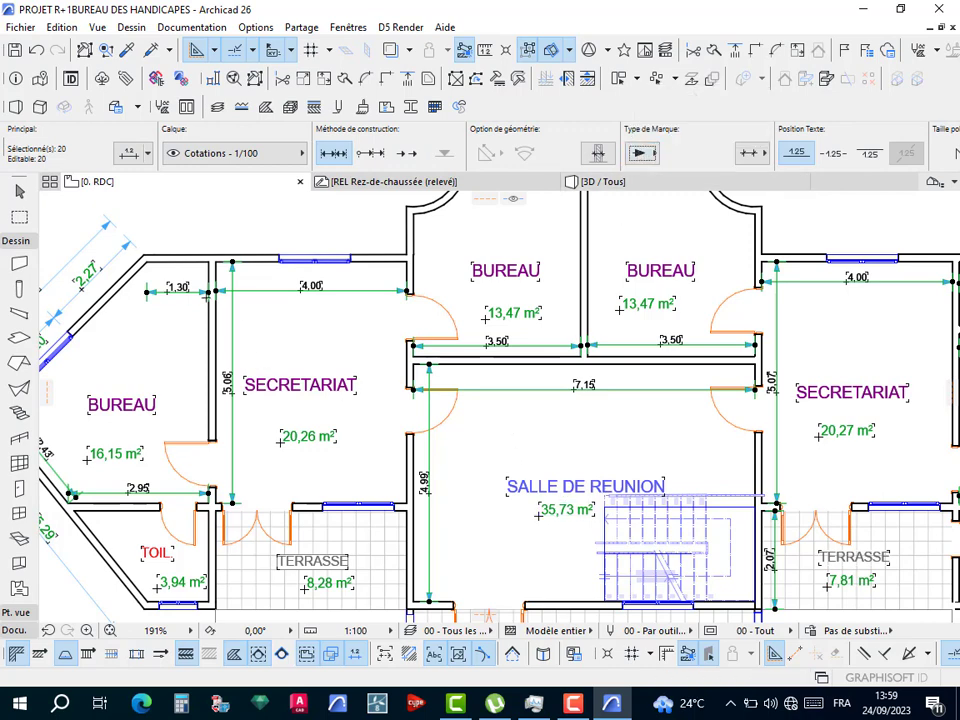
middle_click_drag(199, 281, 265, 260)
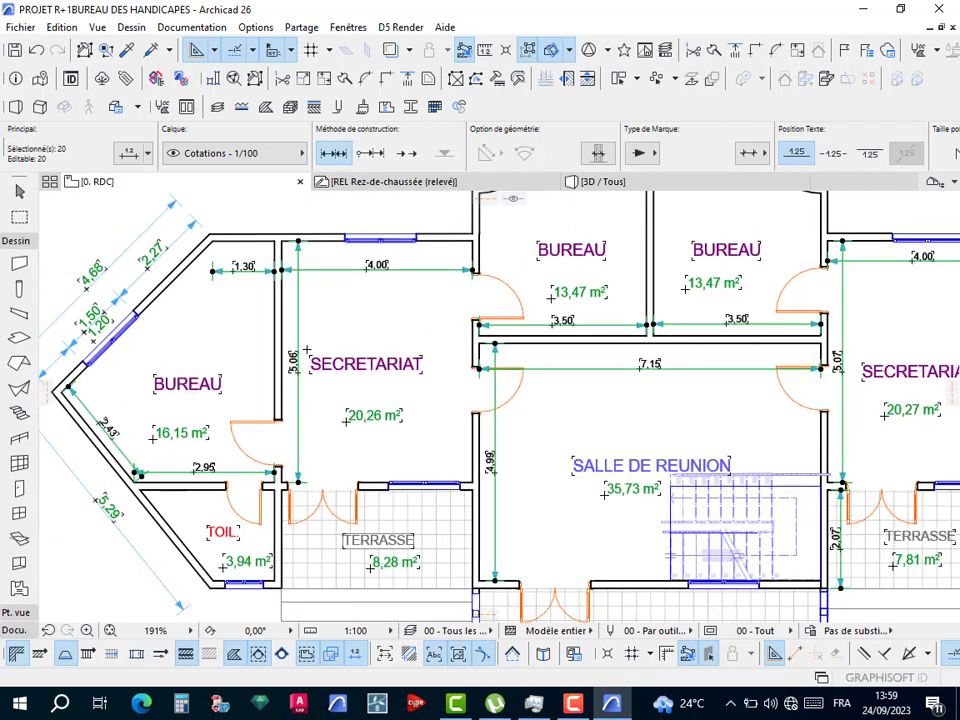
scroll(252, 337, "down", 3)
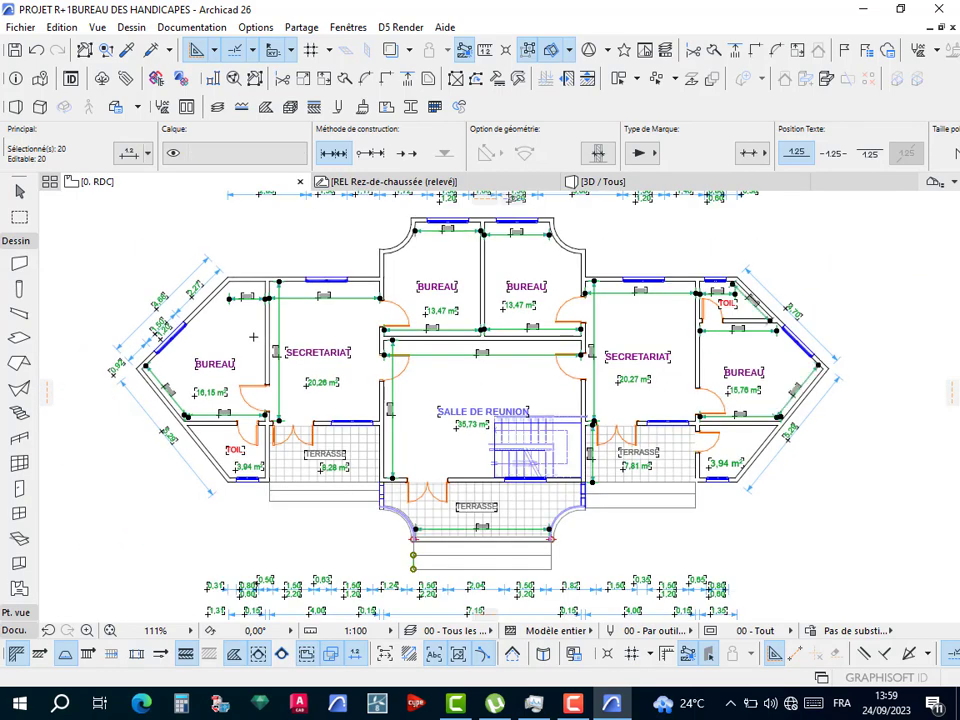
key("Escape")
key("Escape")
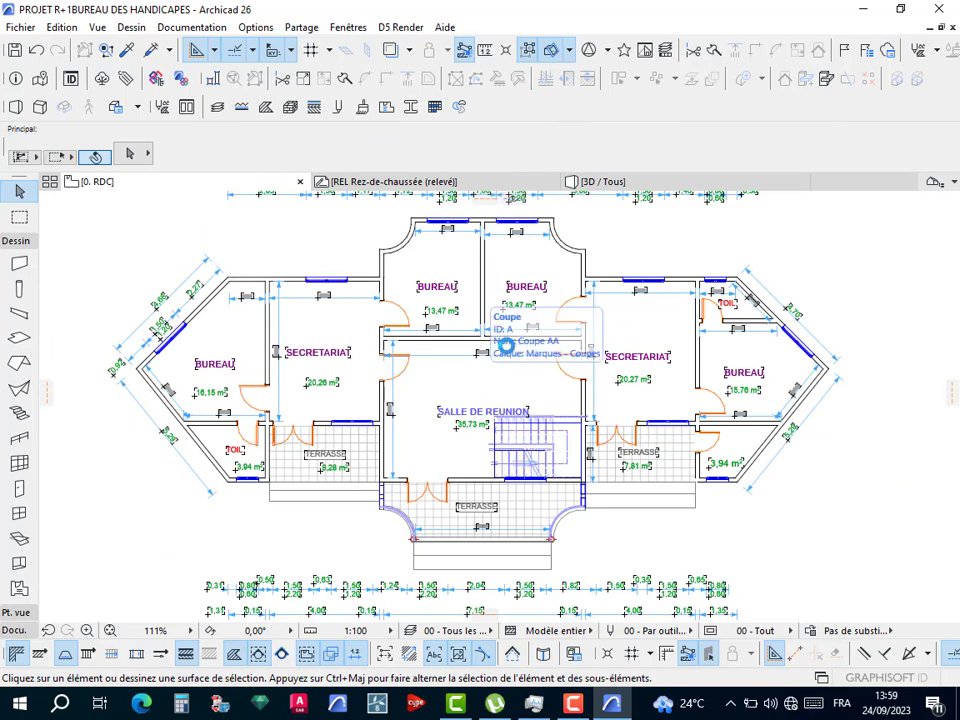
Display the -1. SOUBASSEMENT storey and look over its foundation plan and title.
scroll(505, 345, "down", 3)
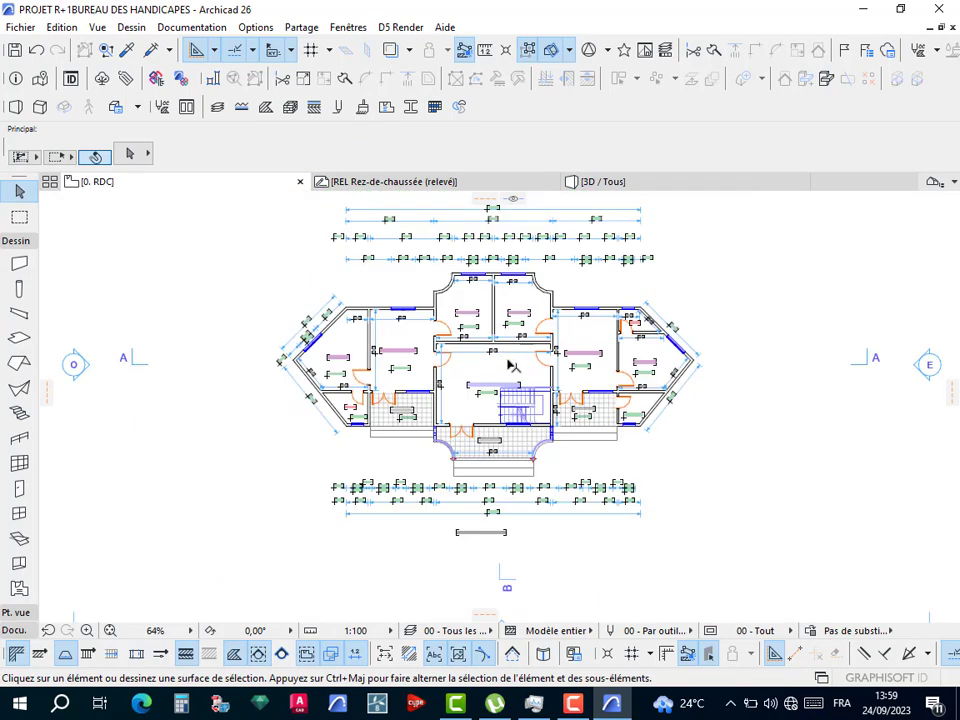
right_click(228, 188)
left_click(290, 364)
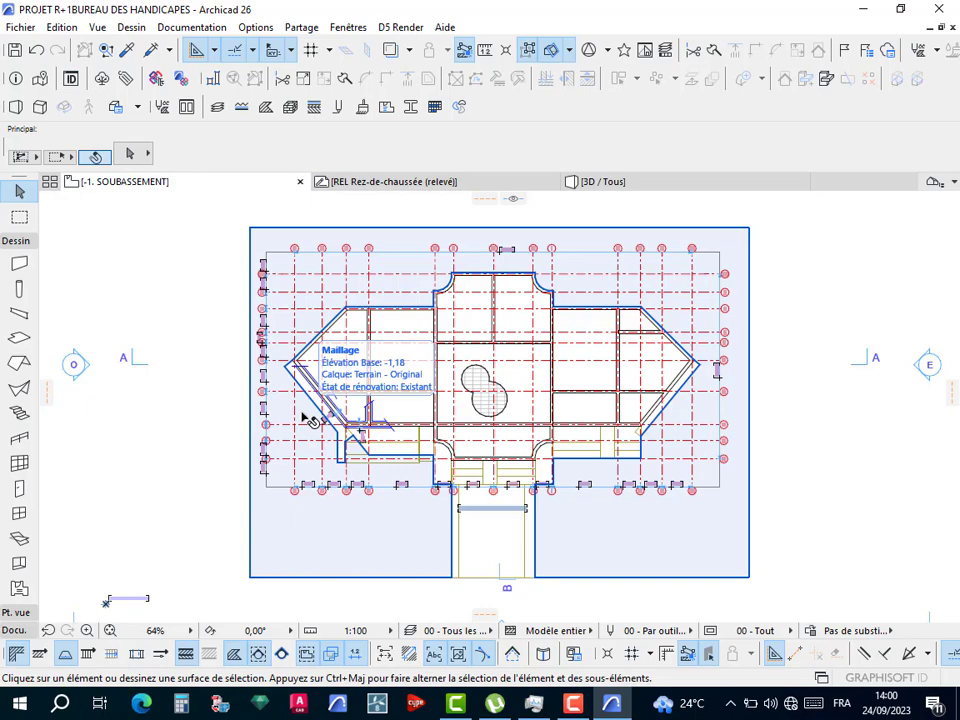
scroll(506, 516, "up", 5)
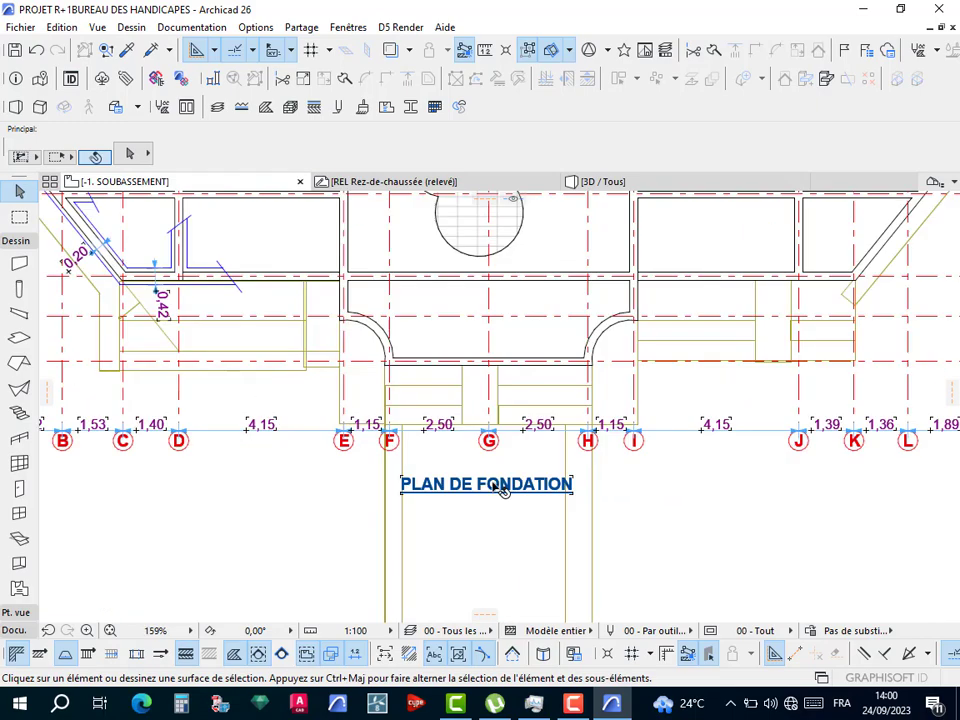
scroll(503, 489, "down", 3)
scroll(433, 436, "down", 3)
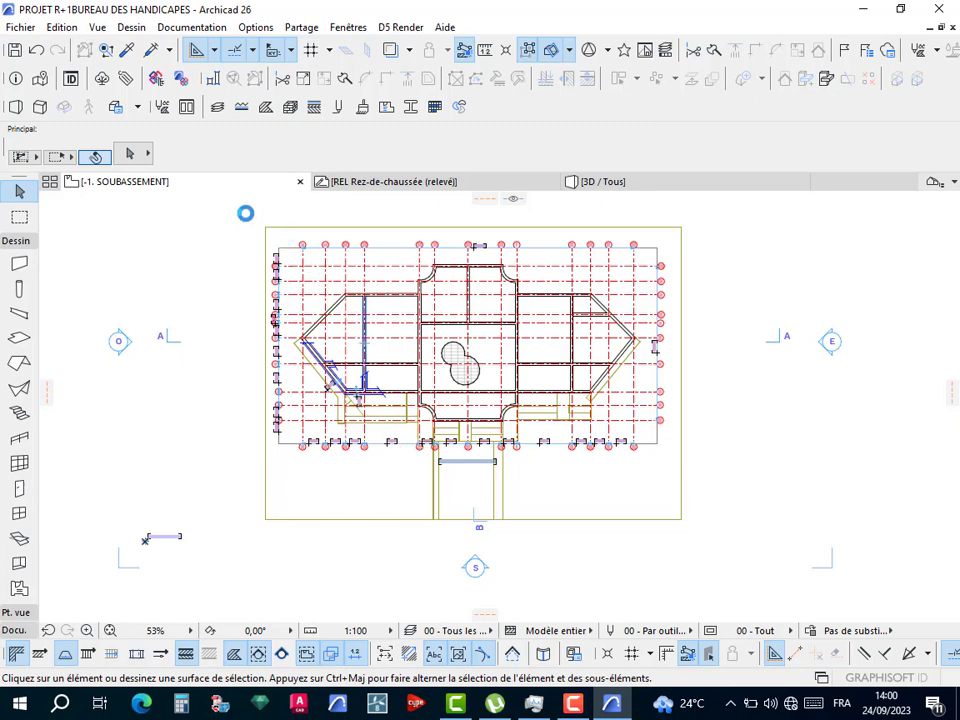
Select the whole foundation plan with its axes, dimensions and title, excluding the central terrain mesh and the earth elements between axes I and J.
left_click_drag(246, 213, 710, 483)
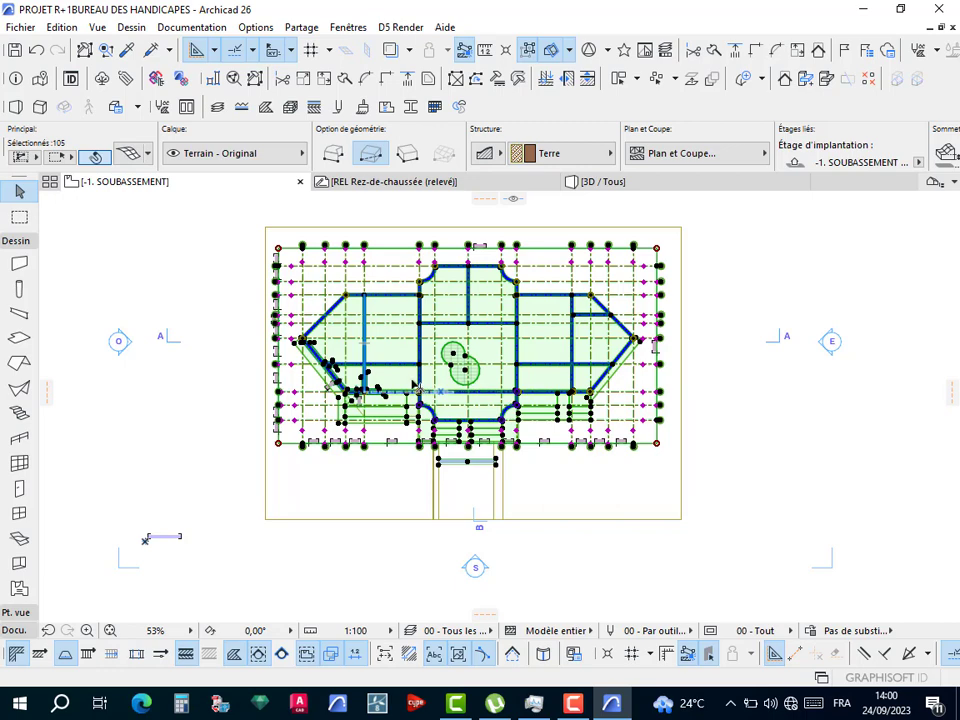
scroll(408, 387, "up", 3)
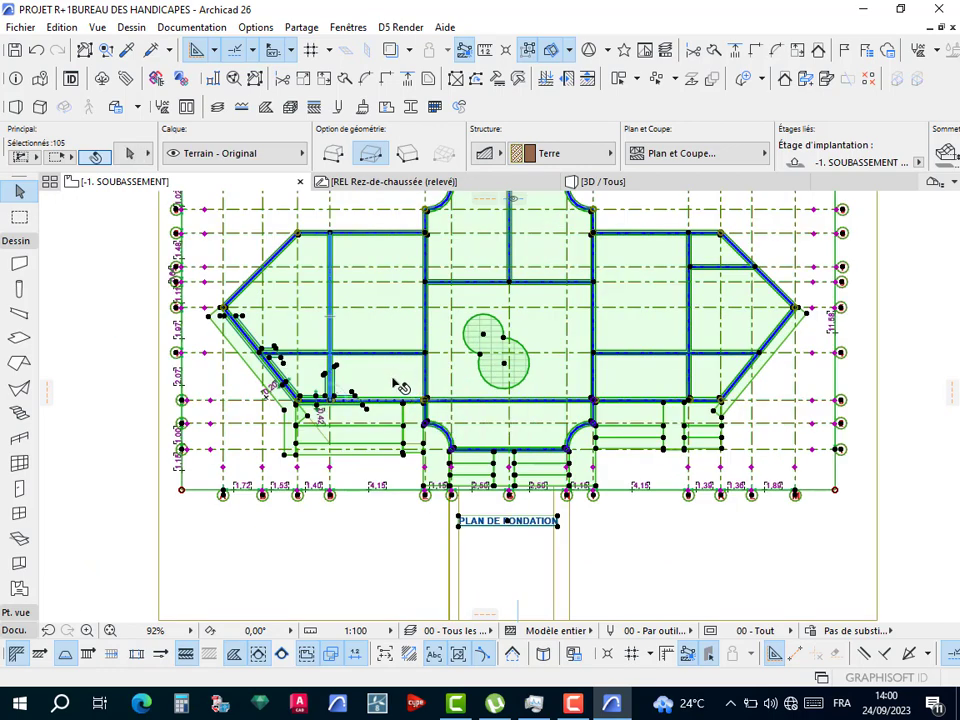
left_click(518, 435, "shift")
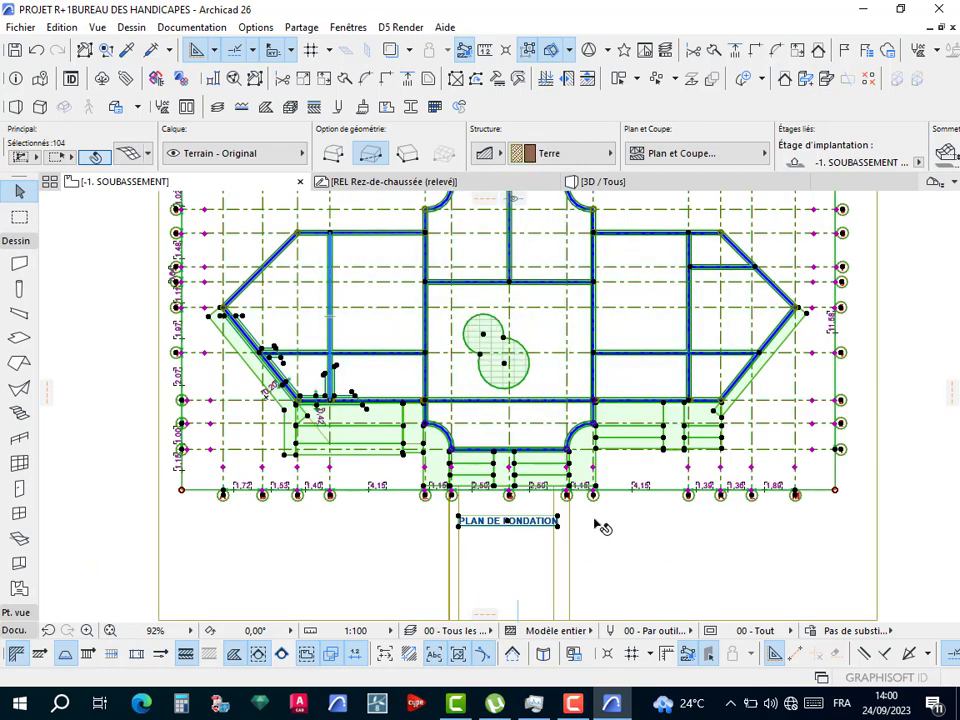
left_click(638, 419, "shift")
scroll(638, 420, "up", 5)
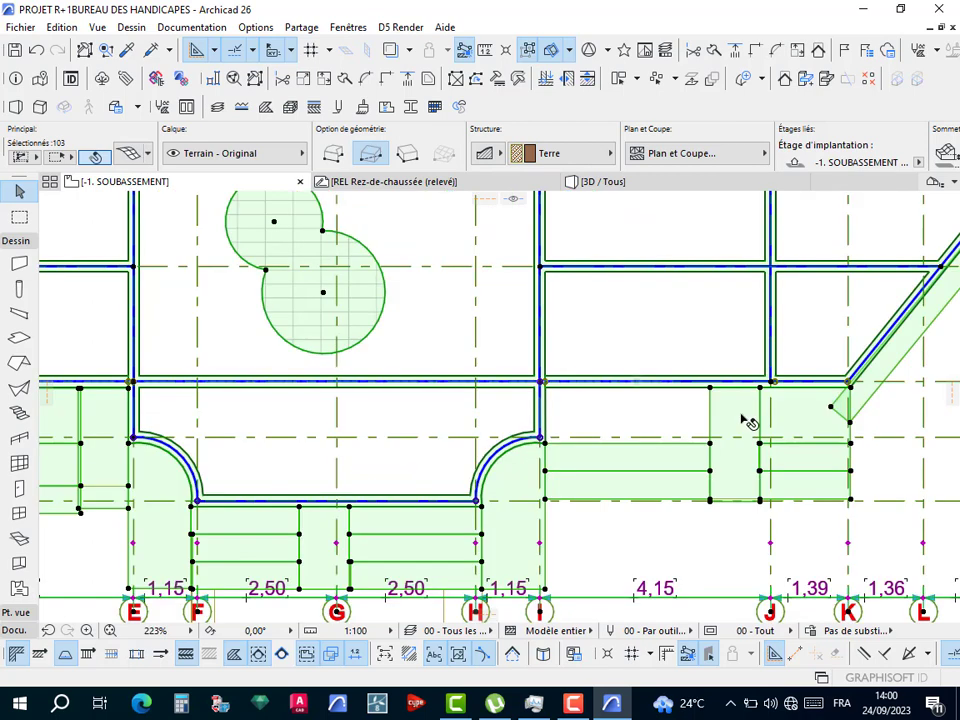
left_click(663, 461, "shift")
left_click(649, 489, "shift")
left_click(568, 489, "shift")
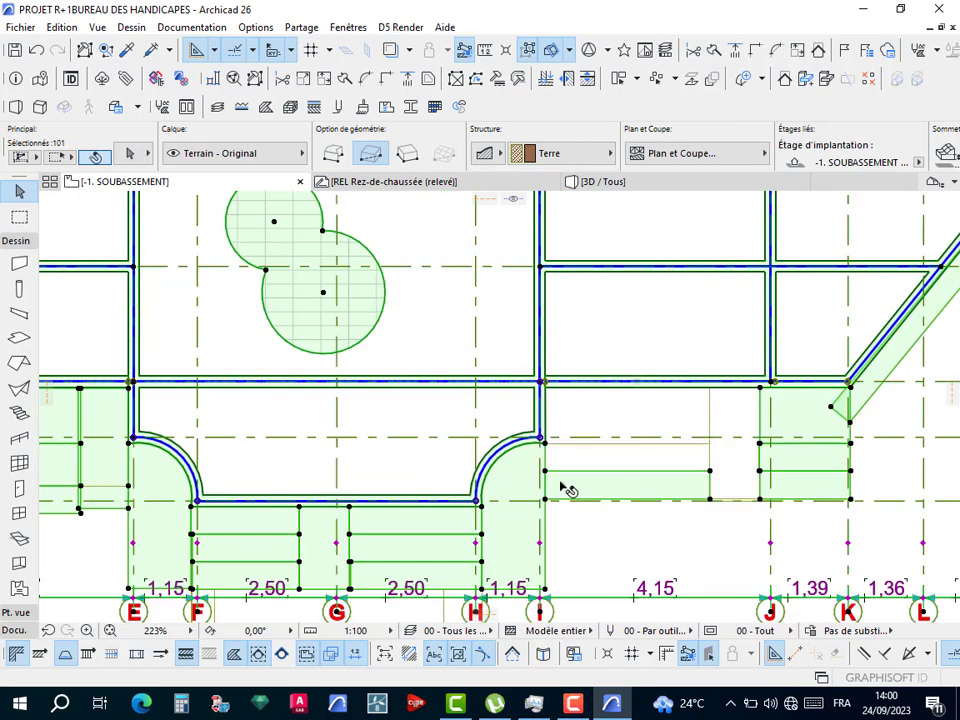
Remove the upper entrance step and side earth elements around axes E to I from the selection.
left_click(529, 489, "shift")
left_click(443, 525, "shift")
left_click(414, 546, "shift")
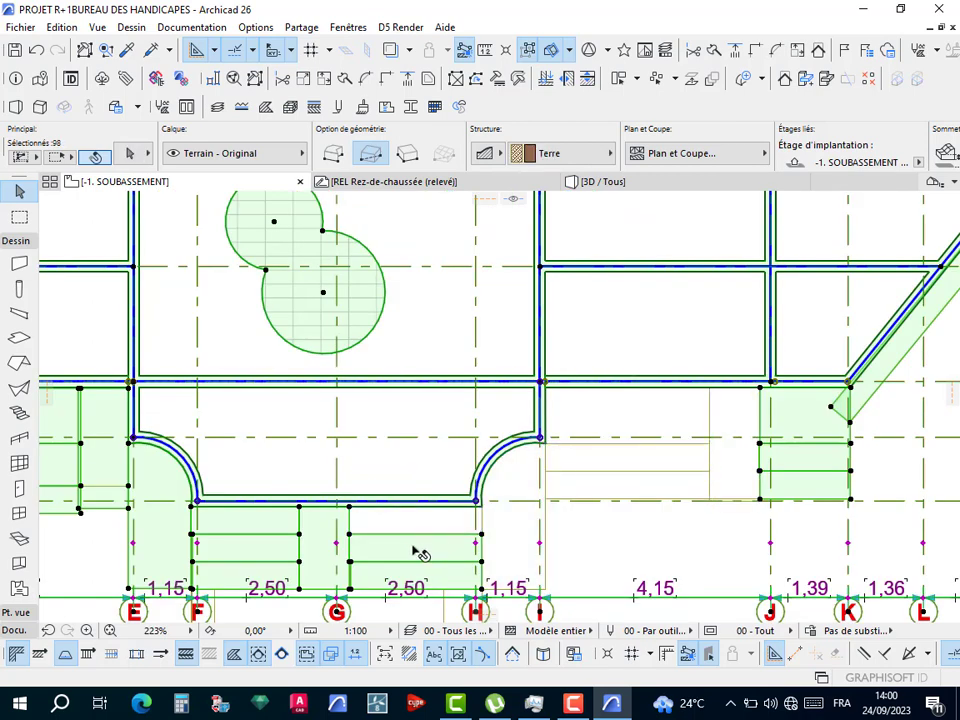
left_click(320, 528, "shift")
left_click(278, 530, "shift")
left_click(276, 551, "shift")
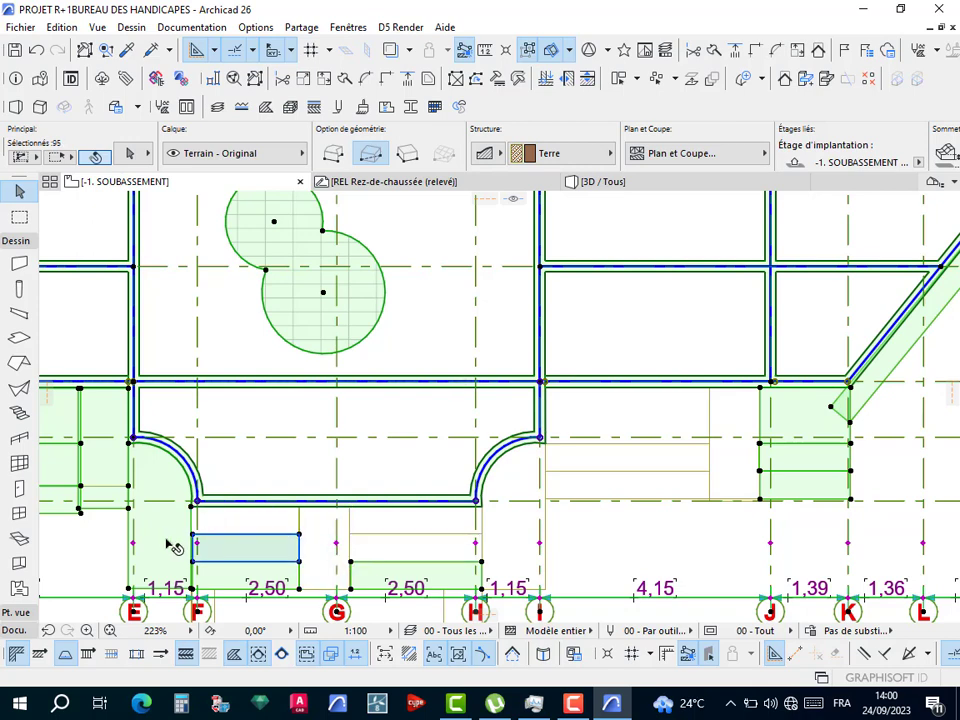
left_click(139, 534, "shift")
left_click(108, 418, "shift")
Remove the step elements between axes J and K and the sloping strip along the right wing from the selection.
left_click(842, 476, "shift")
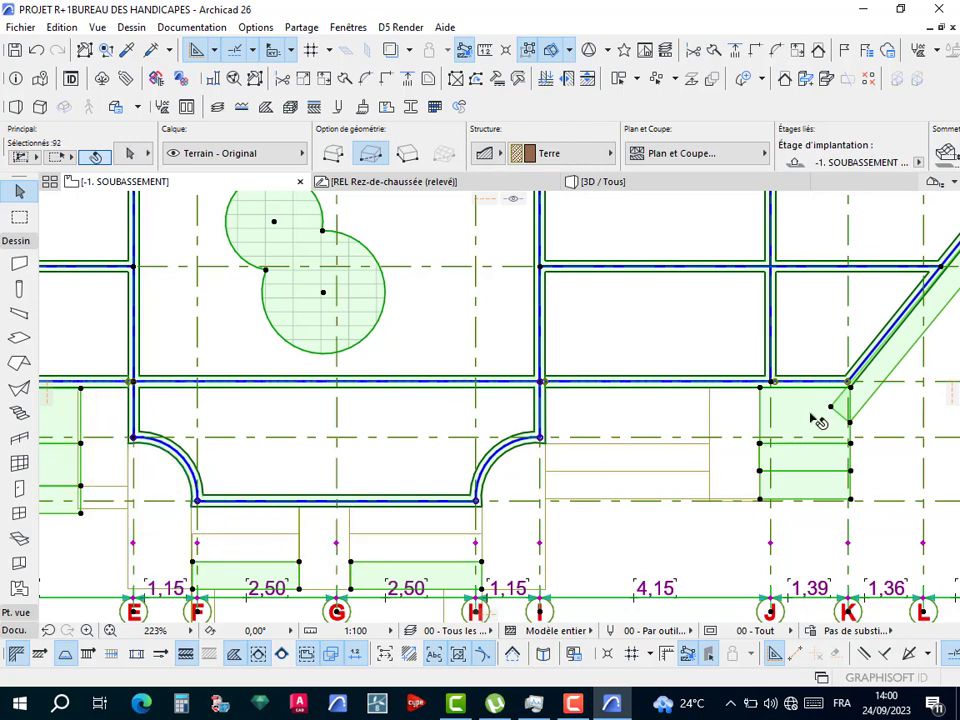
left_click(819, 420, "shift")
left_click(858, 418, "shift")
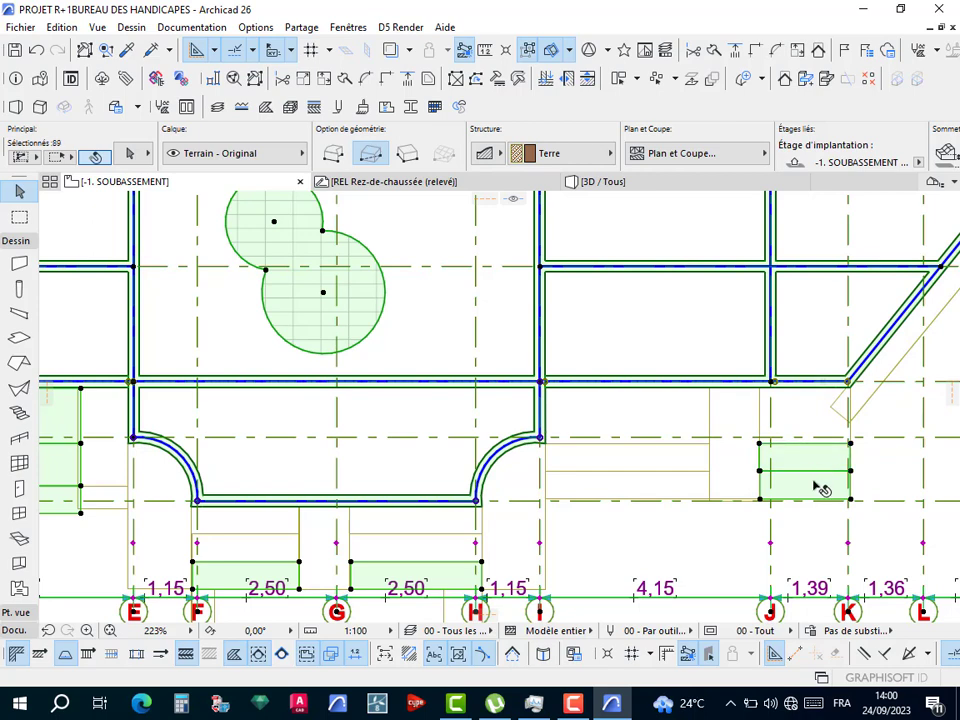
left_click(806, 456, "shift")
scroll(810, 460, "down", 3)
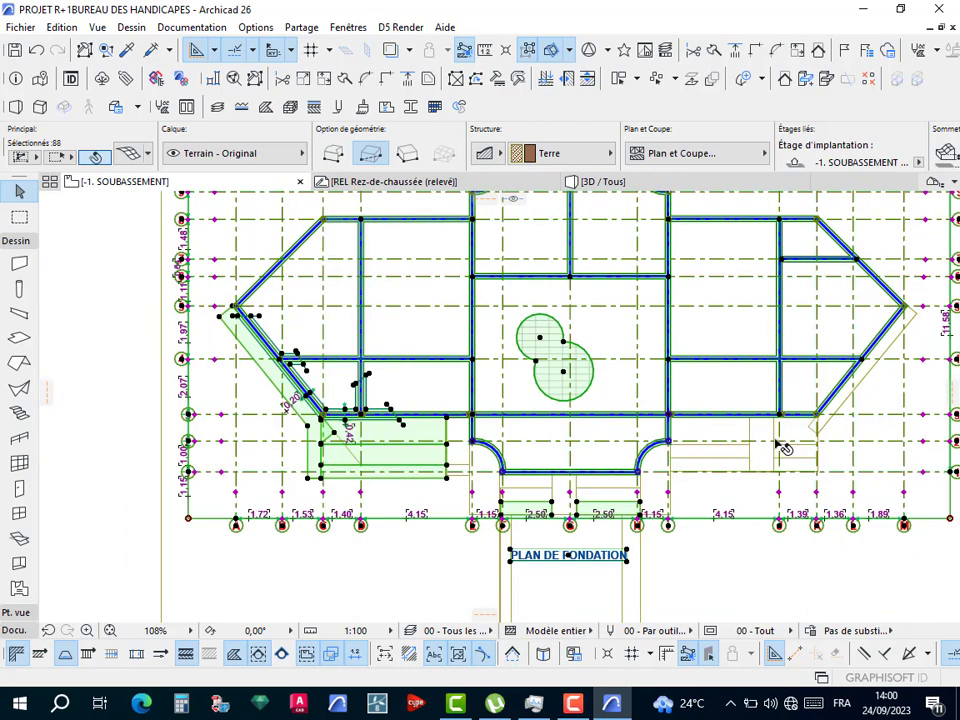
Remove the terrace step elements and the sloping strip along the left wing from the selection.
left_click(418, 455, "shift")
scroll(274, 368, "up", 3)
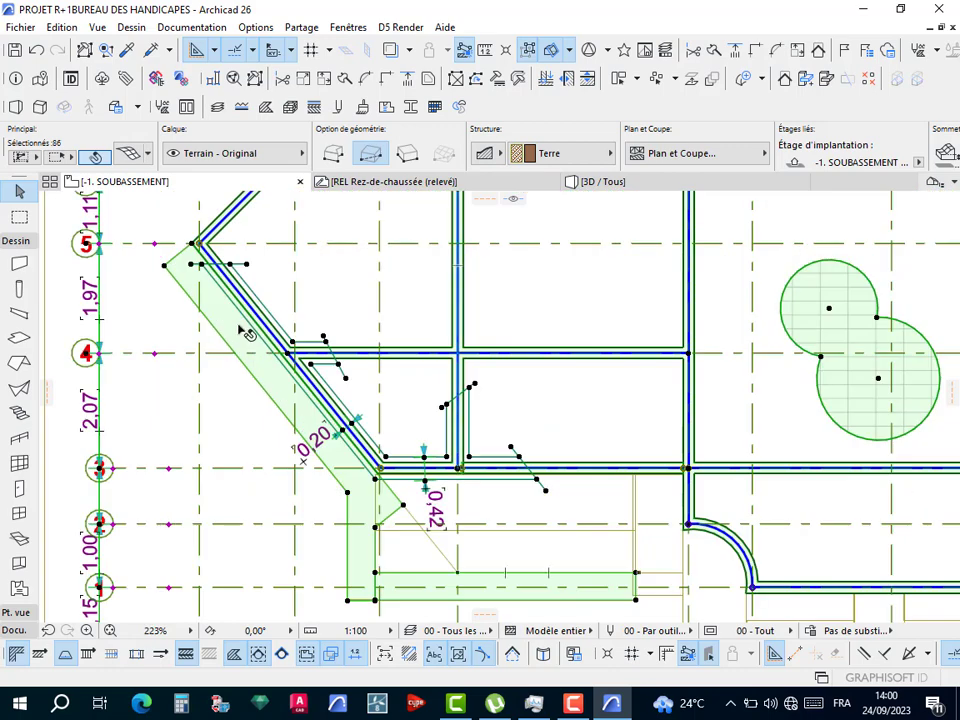
left_click(260, 347, "shift")
left_click(443, 584, "shift")
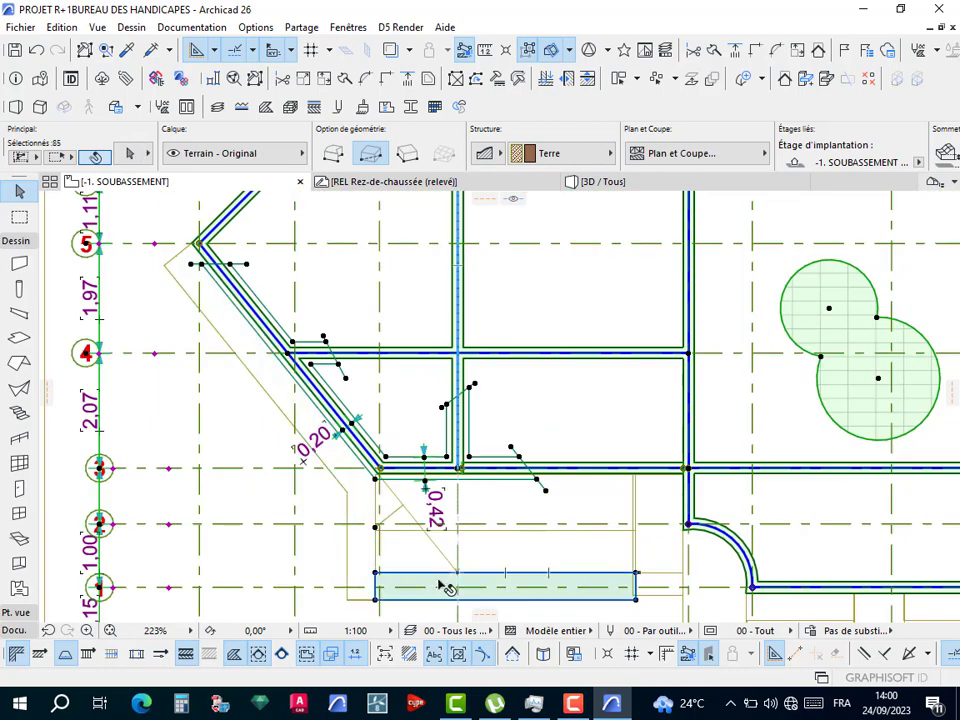
scroll(512, 440, "down", 2)
scroll(555, 442, "down", 1)
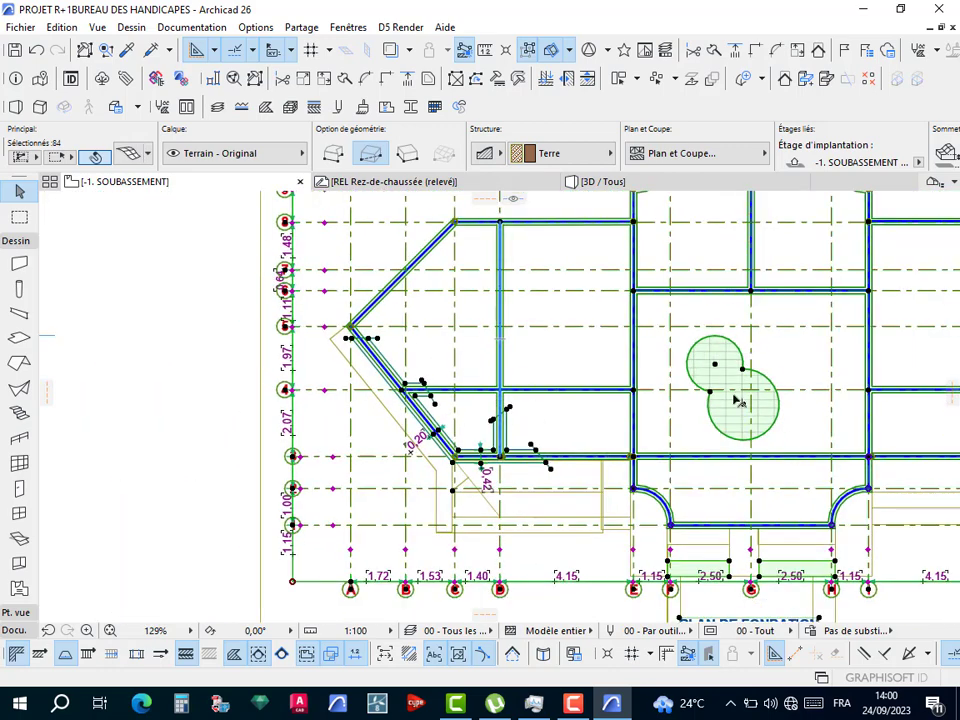
scroll(745, 393, "down", 2)
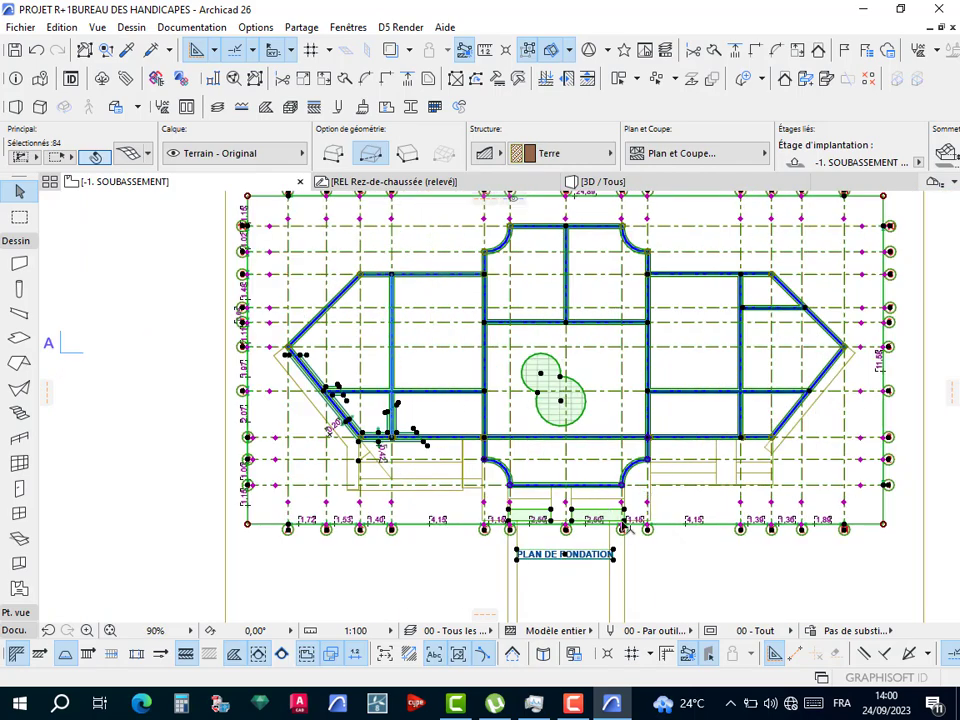
Remove the two remaining lower entrance steps on either side of axis G from the selection.
scroll(627, 527, "up", 6)
left_click(603, 504, "shift")
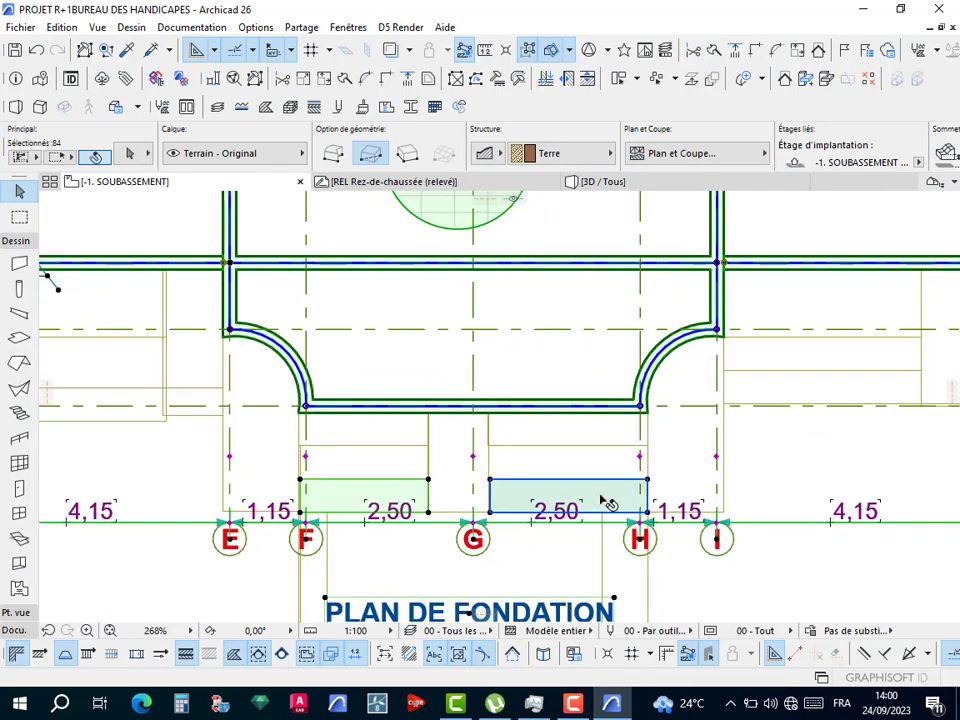
left_click(409, 505, "shift")
scroll(473, 456, "down", 4)
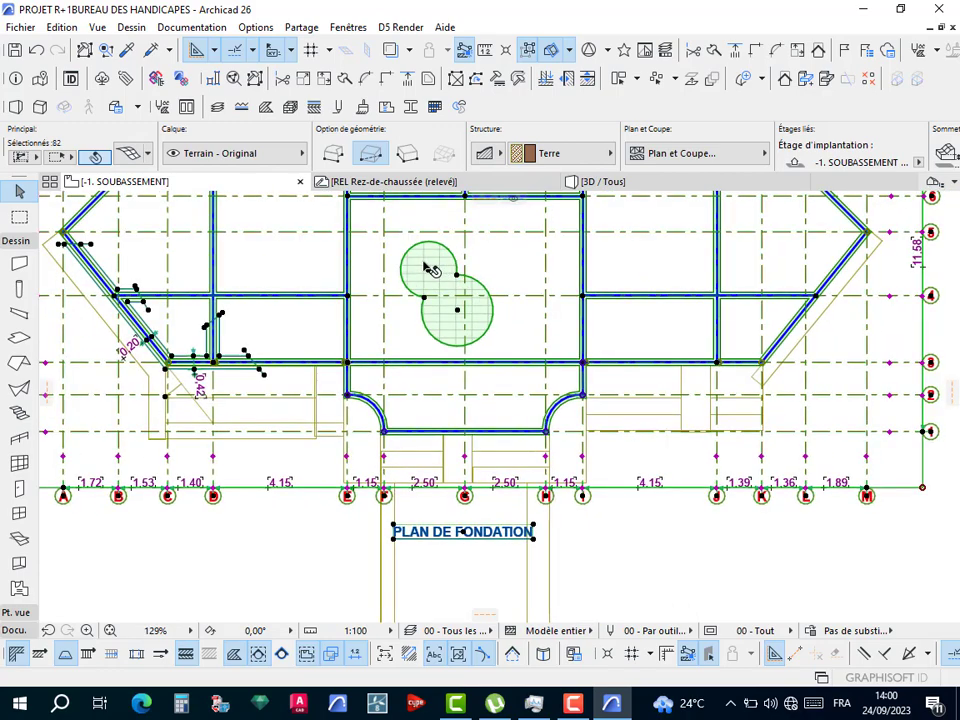
Copy the selected foundation plan and paste it at its original location on the 0. RDC storey, zooming to the pasted elements.
scroll(430, 268, "up", 3)
scroll(619, 340, "down", 7)
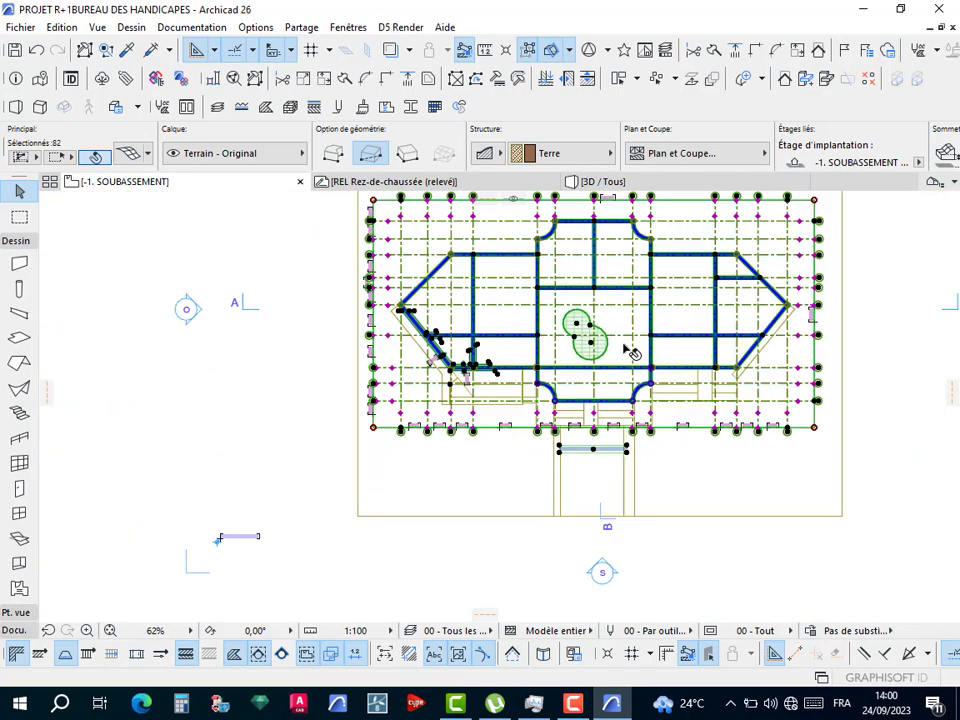
middle_click_drag(638, 328, 598, 364)
scroll(548, 488, "up", 9)
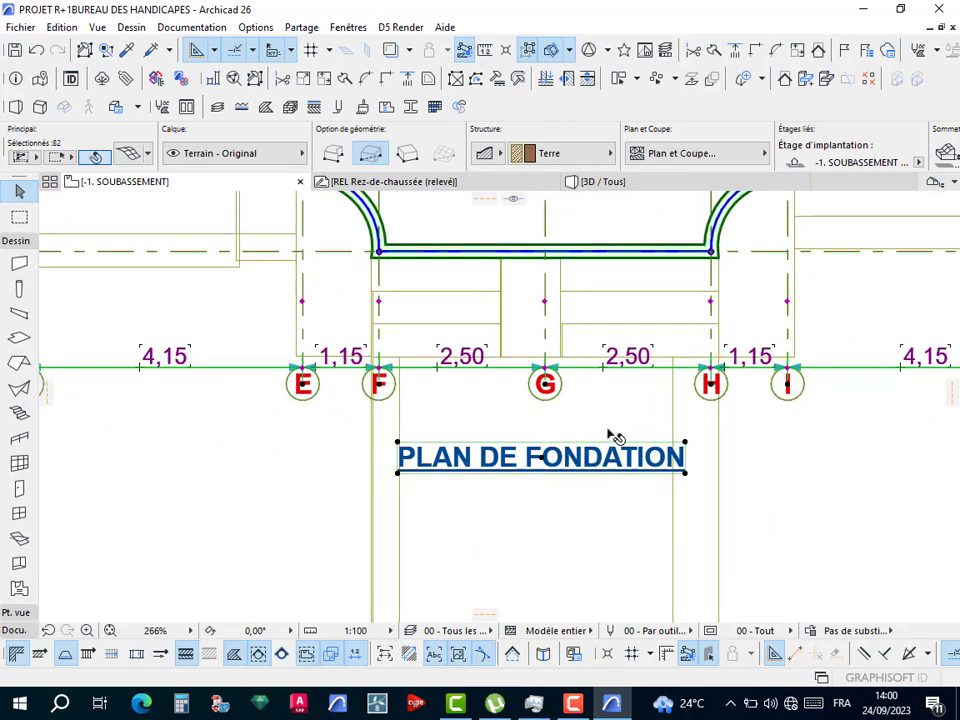
scroll(613, 440, "down", 5)
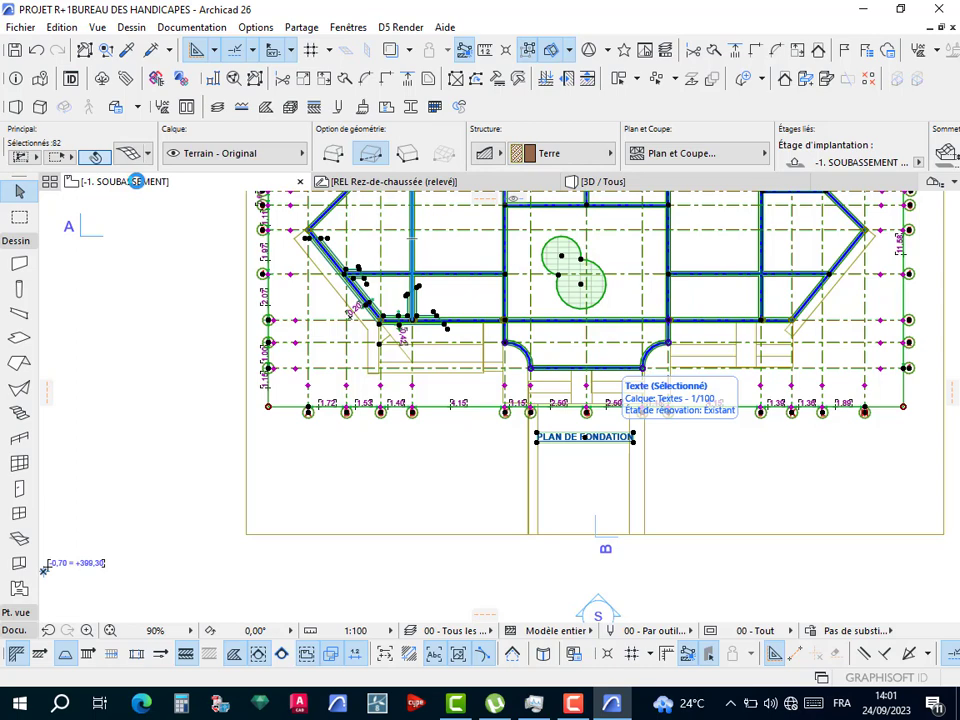
right_click(136, 181)
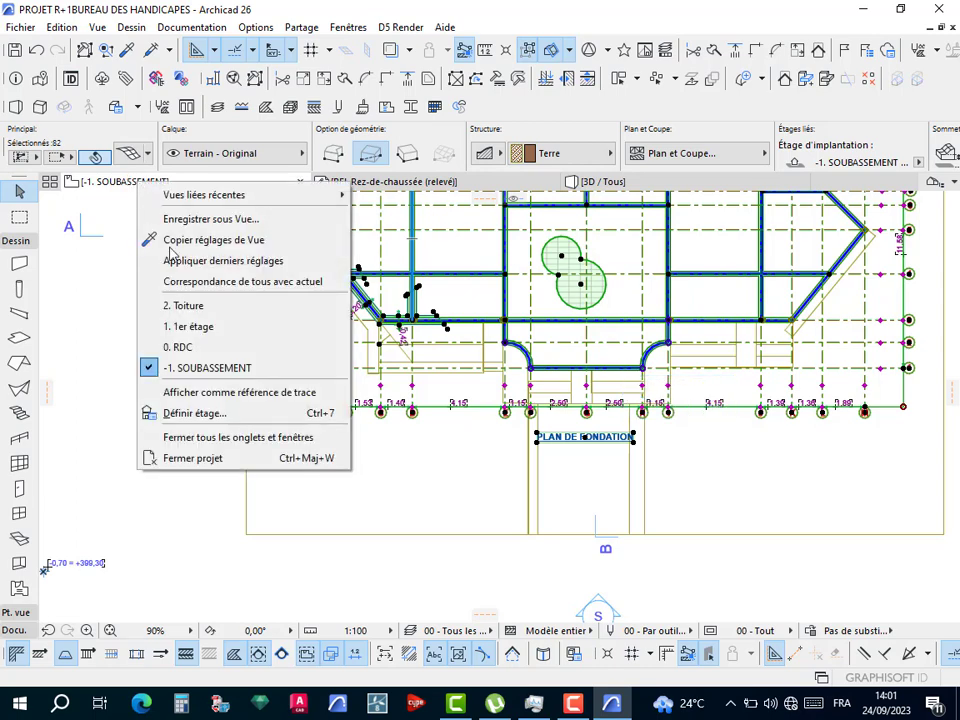
left_click(196, 347)
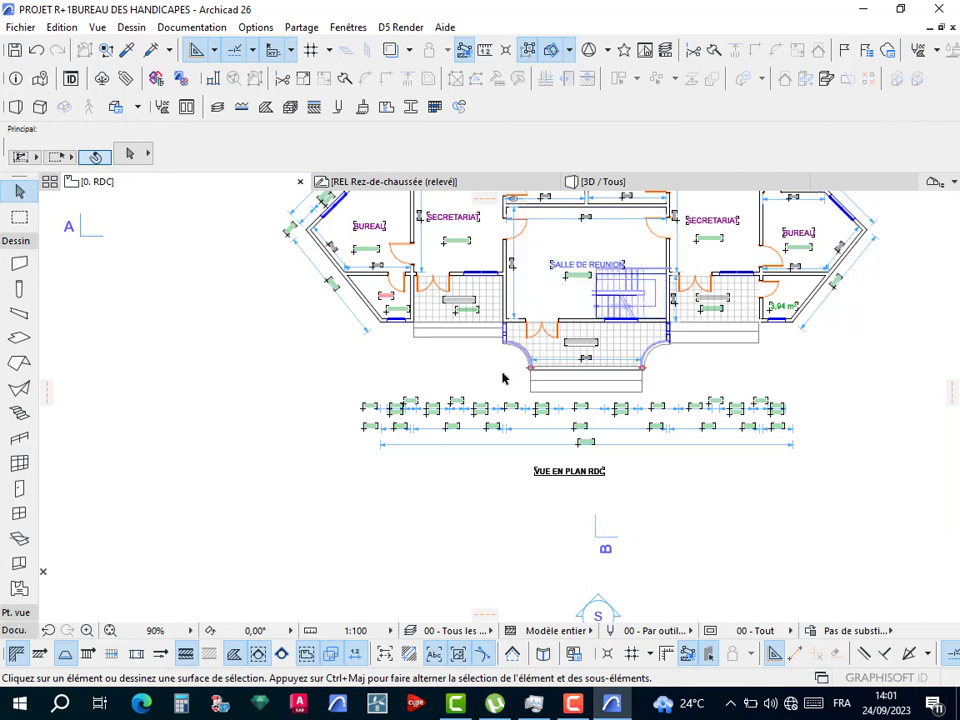
key("ctrl+v")
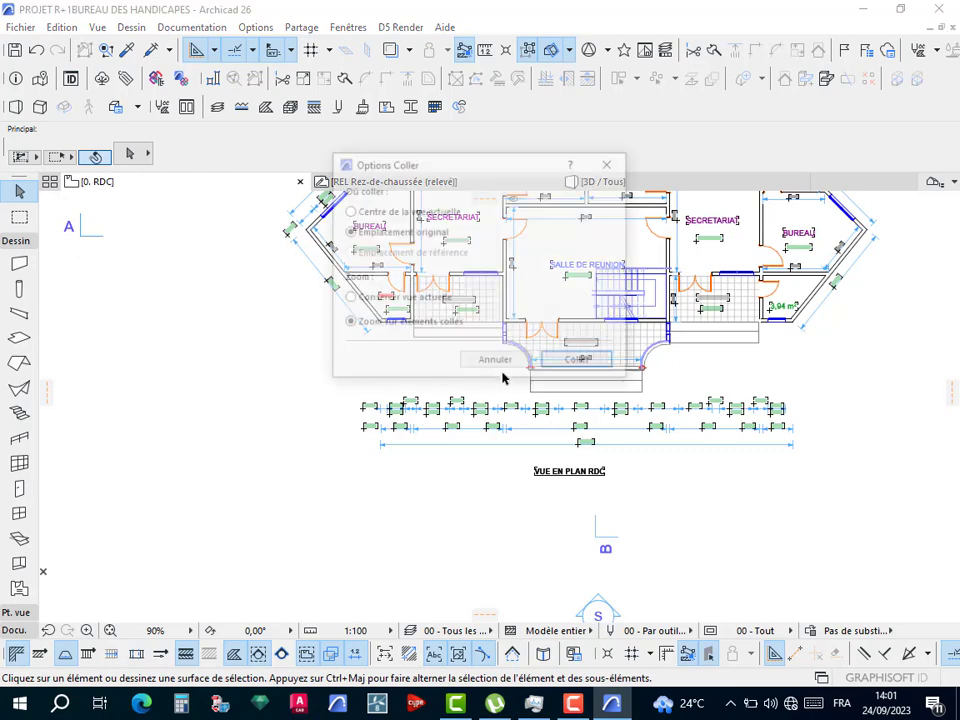
left_click(580, 363)
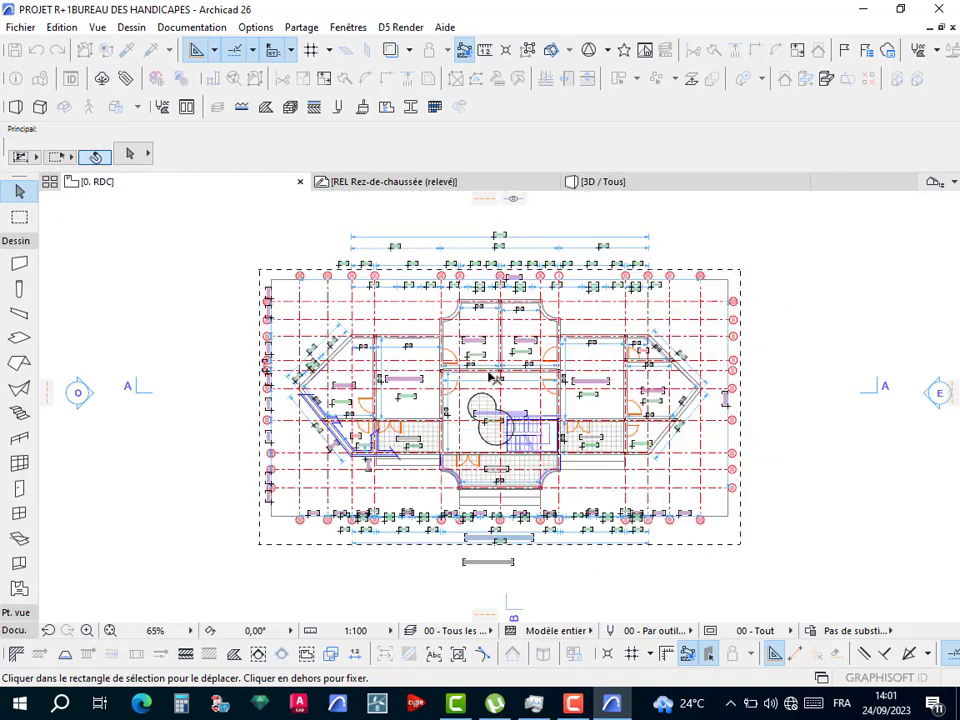
Move the pasted foundation plan about 57.65 m diagonally down and left, clear of the ground-floor plan, and fix it there.
left_click(490, 376)
scroll(535, 480, "down", 3)
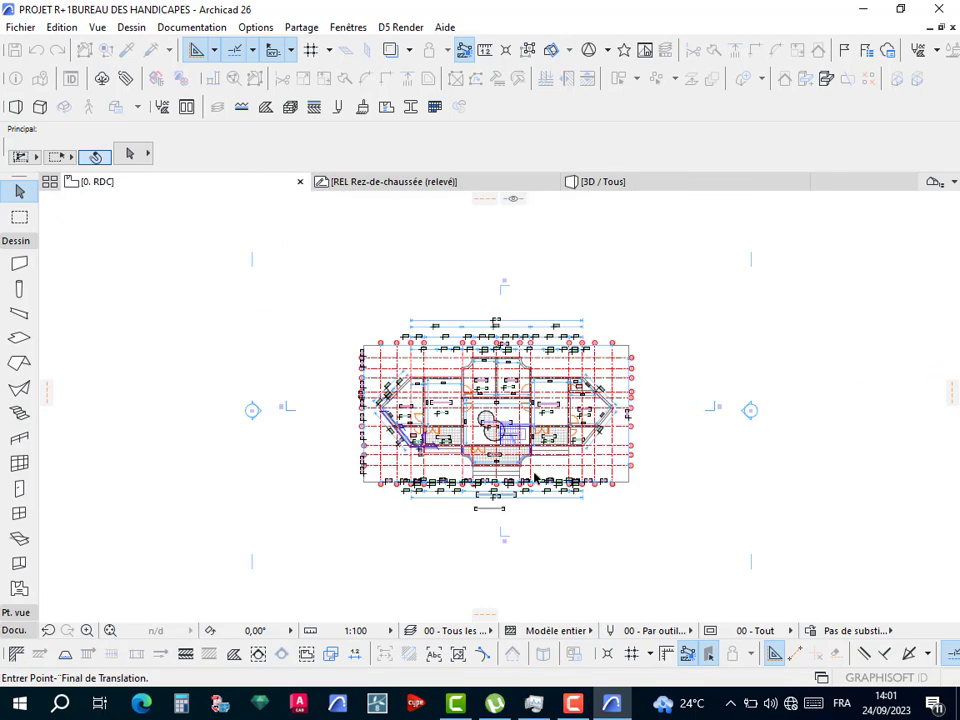
scroll(536, 454, "down", 2)
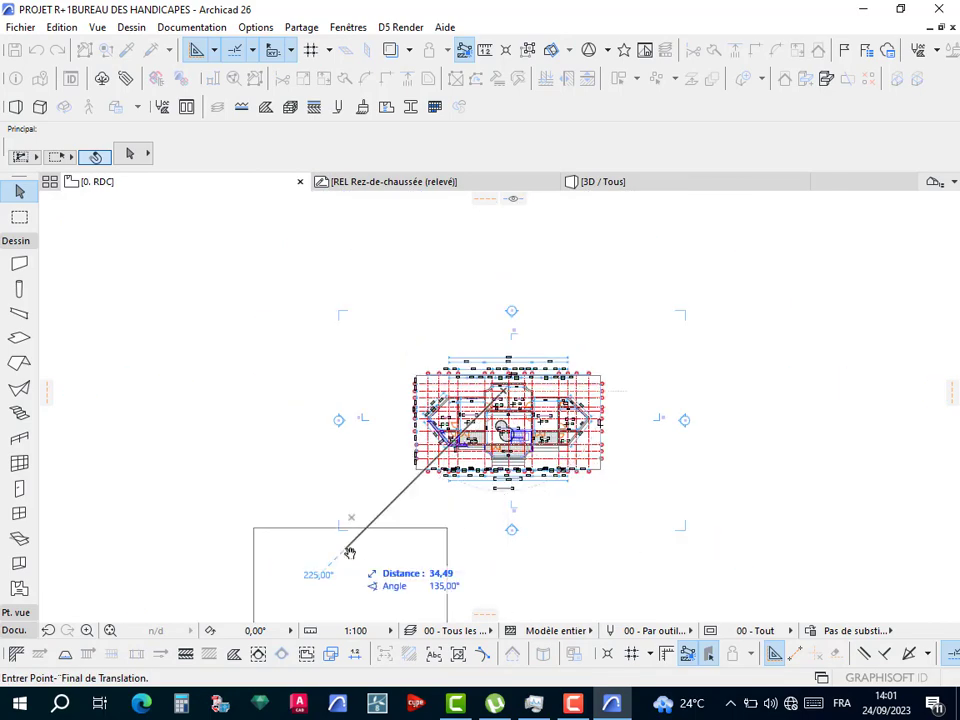
middle_click_drag(350, 552, 356, 411)
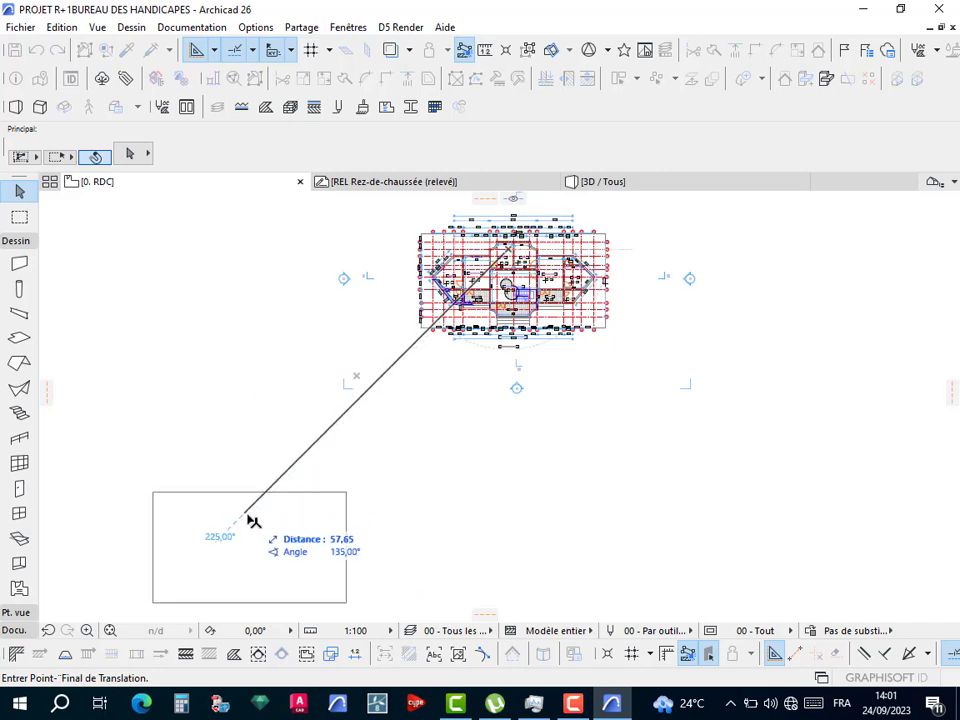
left_click(252, 521)
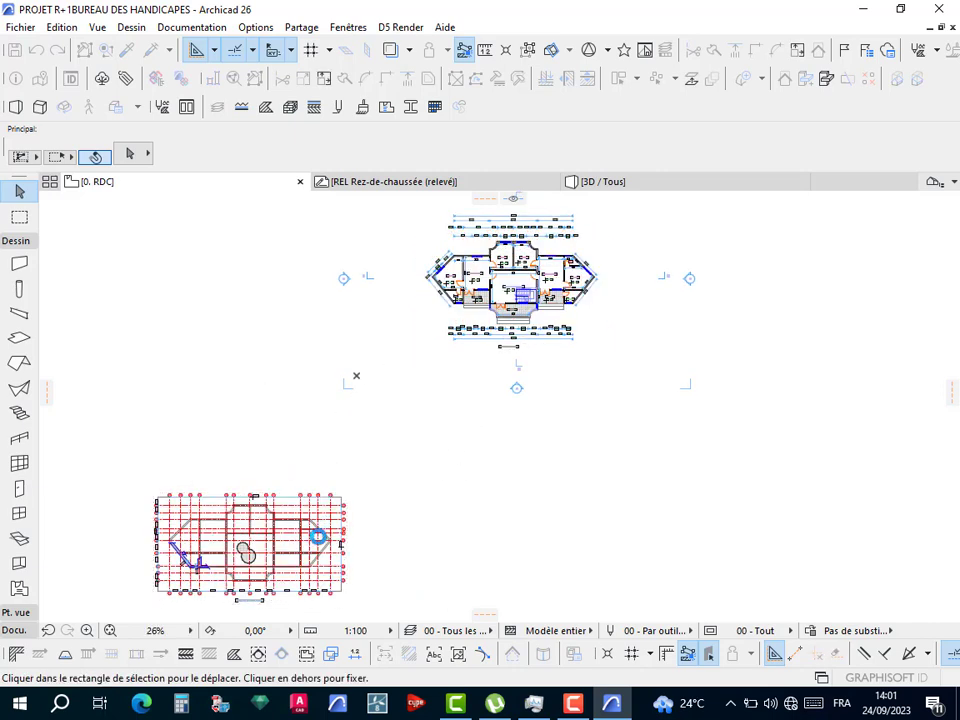
key("Escape")
scroll(322, 540, "up", 9)
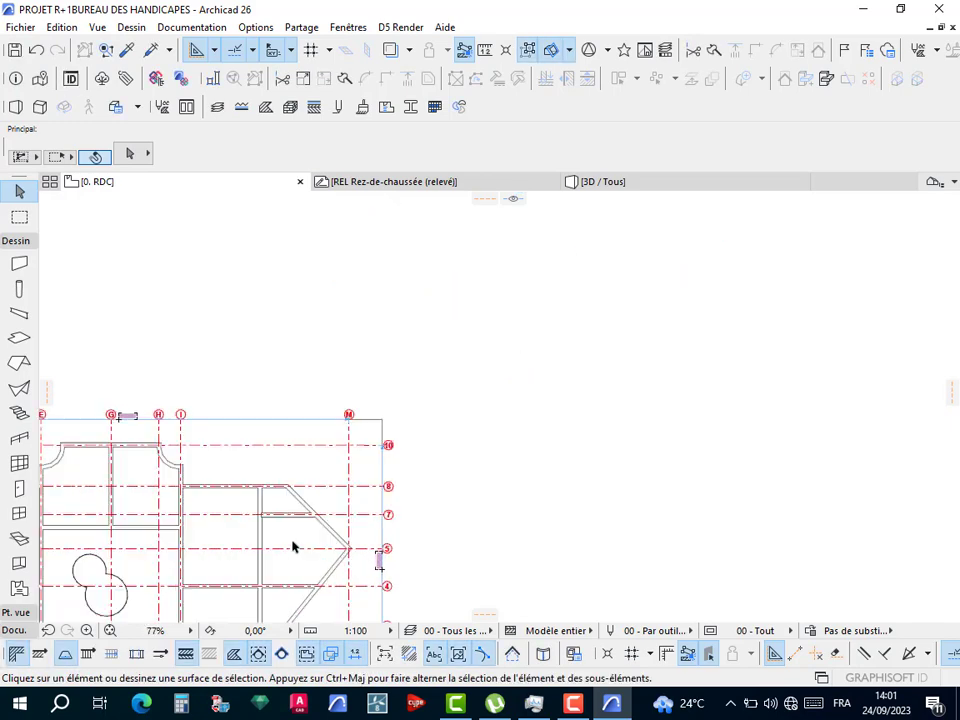
Enclose the foundation plan in a marquee, select all its walls and set their top height to 1,20.
scroll(315, 444, "down", 2)
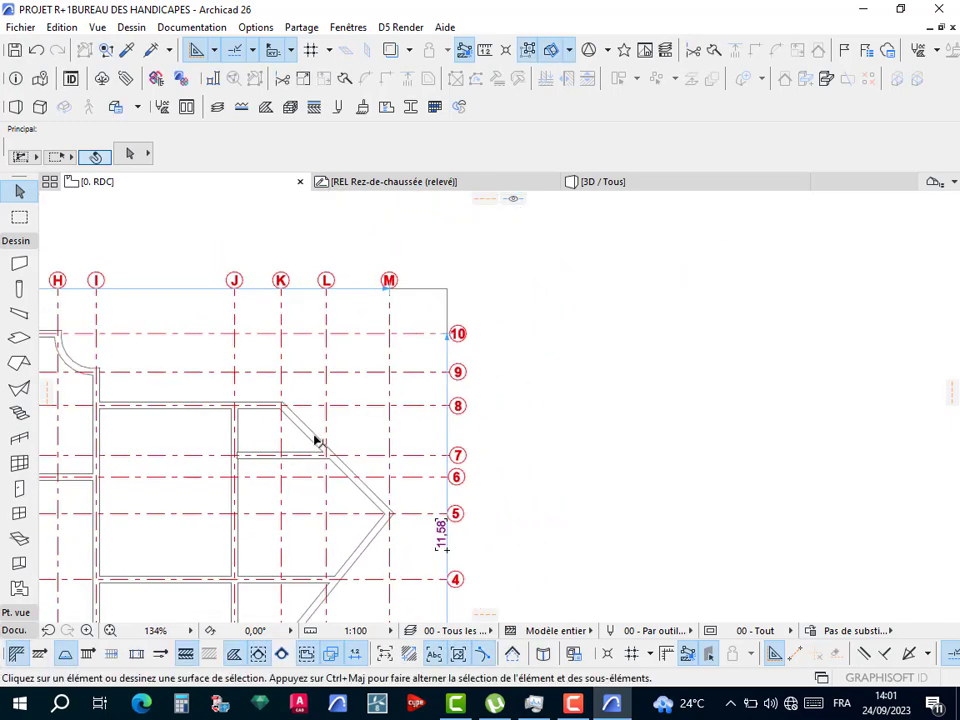
key("m")
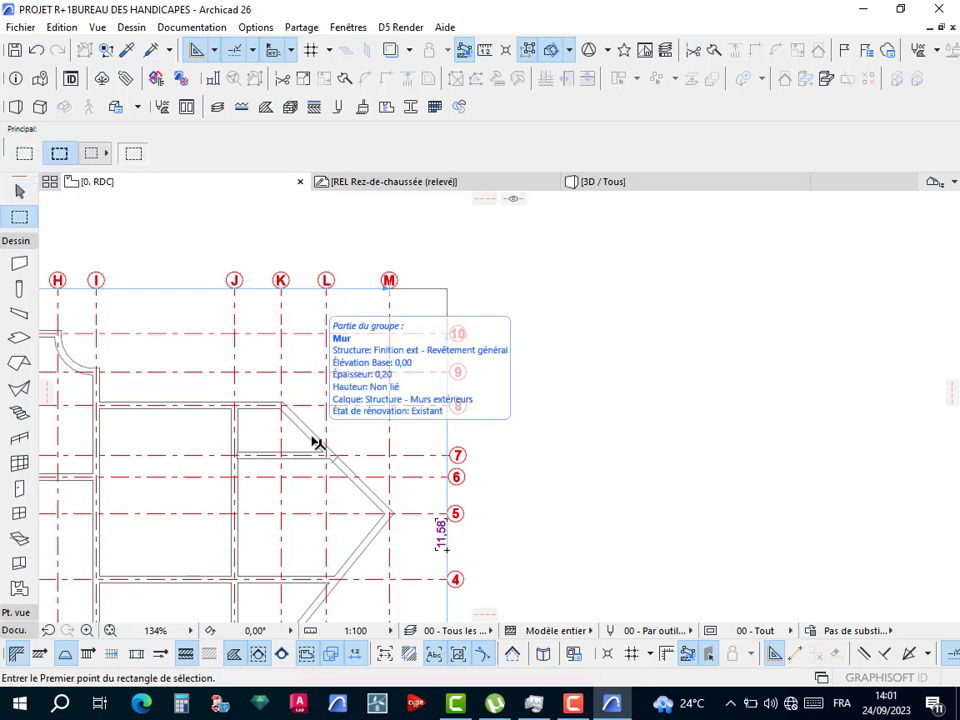
scroll(428, 442, "down", 6)
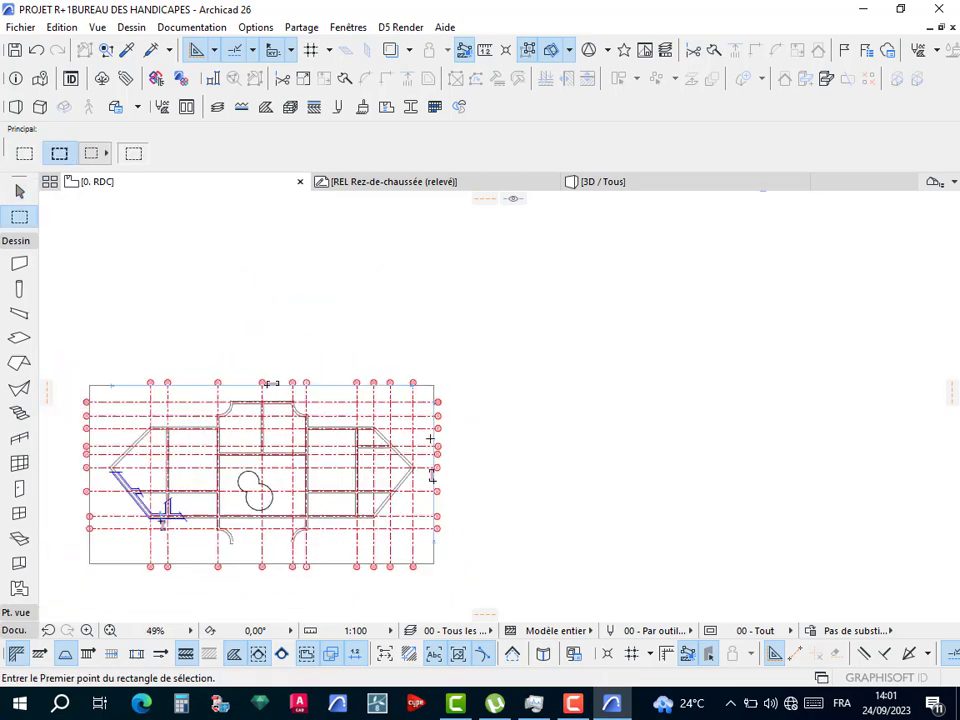
left_click(112, 364)
left_click(436, 554)
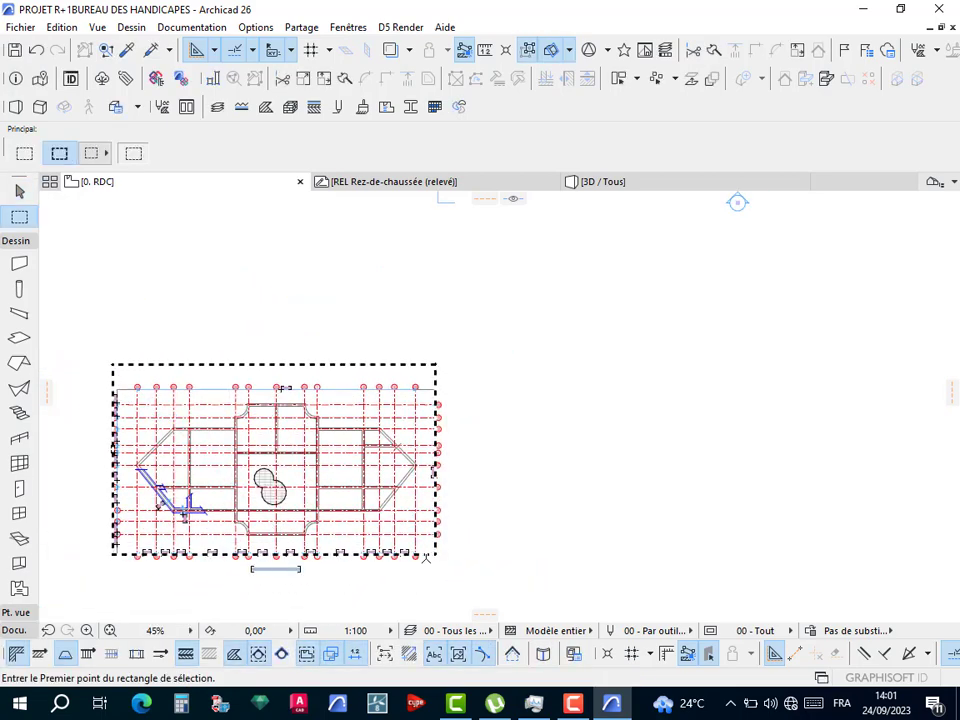
key("w")
key("ctrl+a")
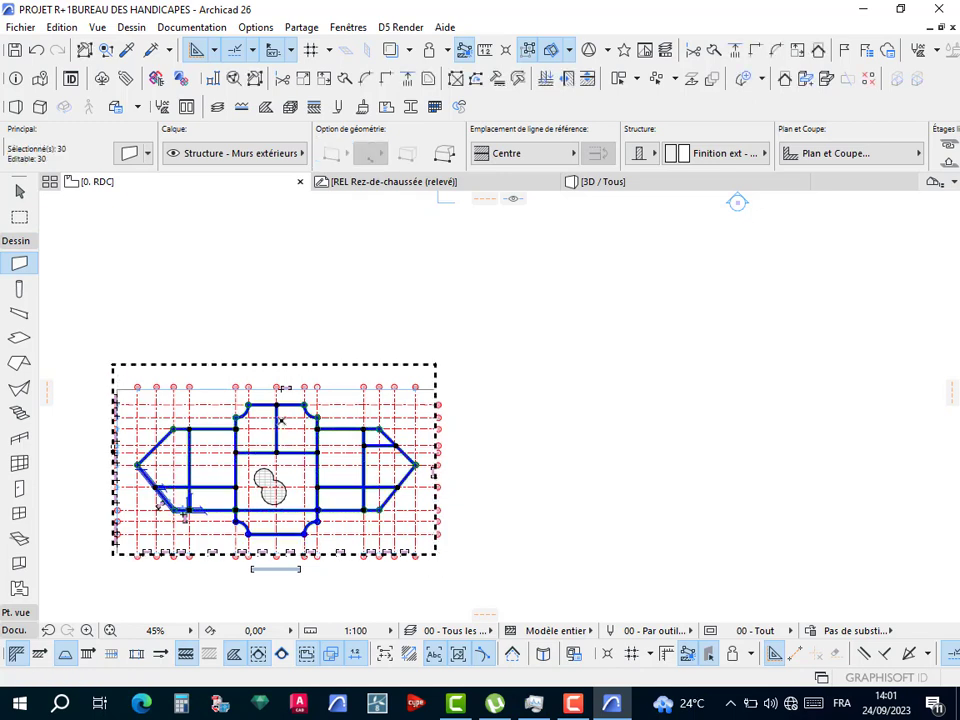
scroll(681, 165, "down", 4)
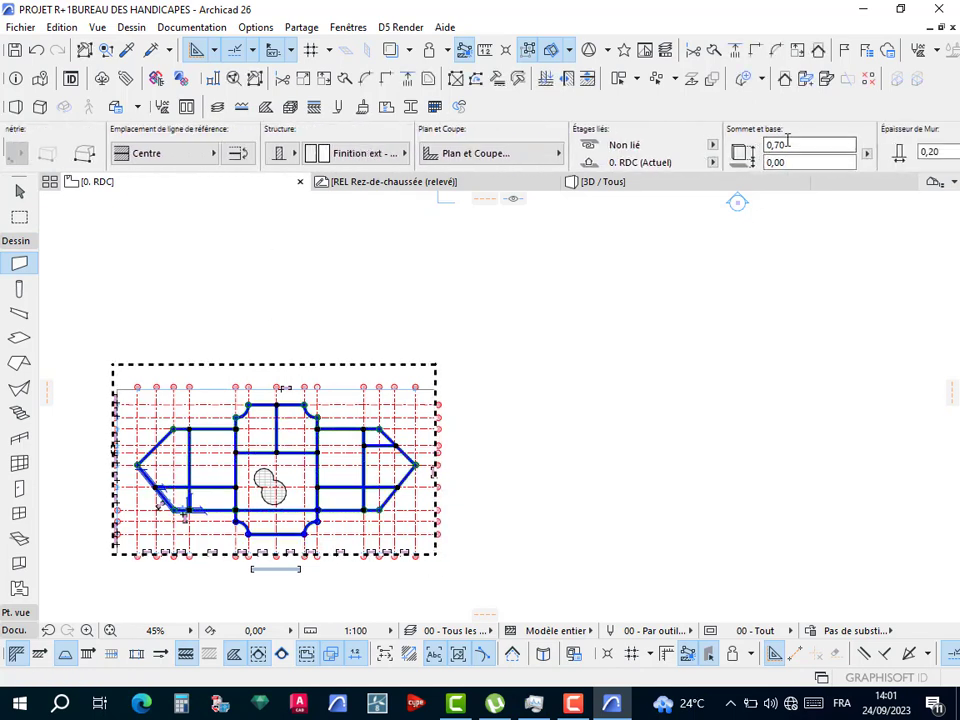
left_click(787, 142)
type("1,20")
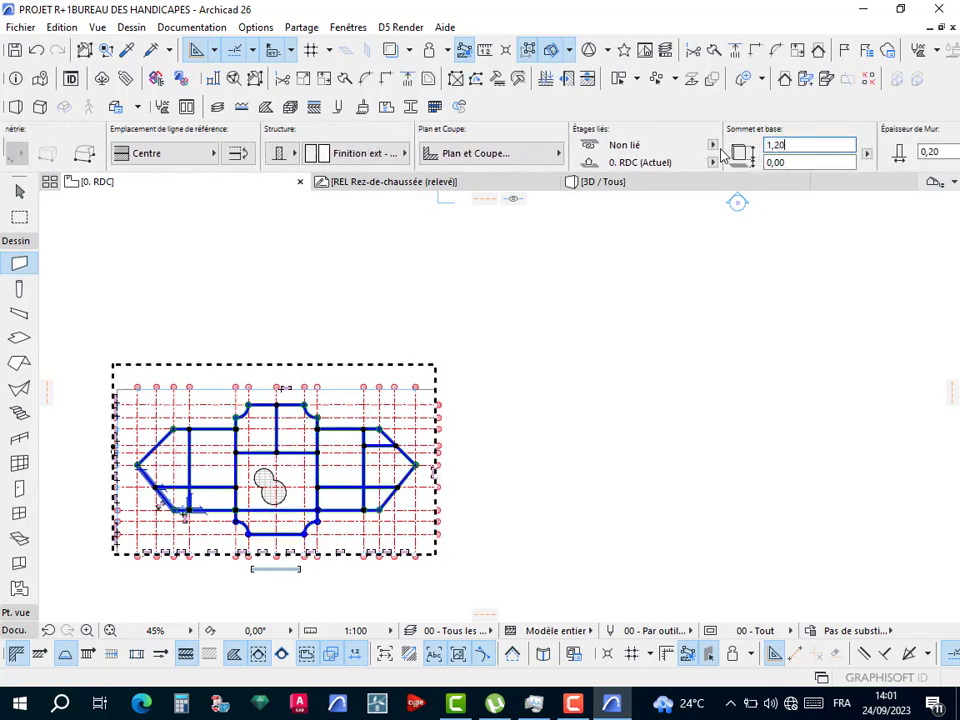
key("Return")
scroll(410, 425, "up", 6)
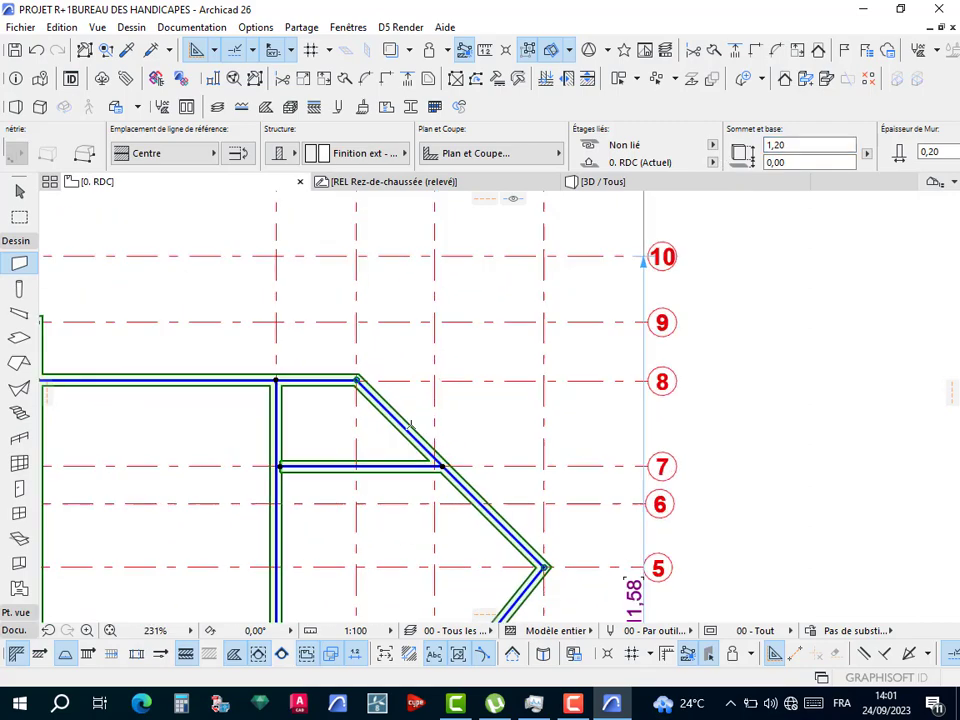
scroll(410, 425, "up", 3)
key("Escape")
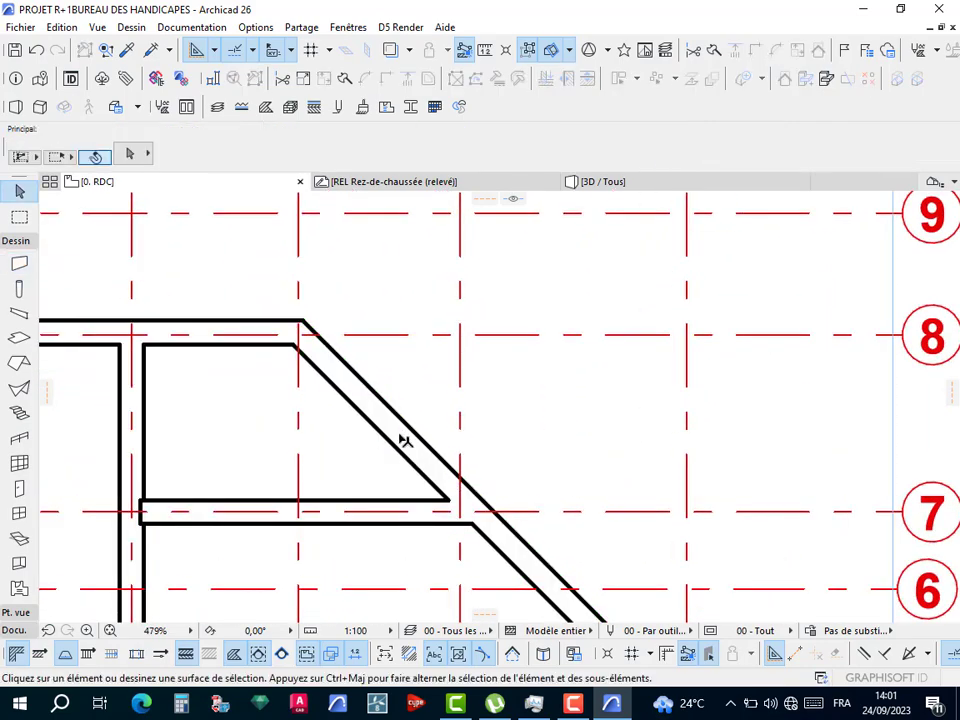
Adjust the short horizontal wall on axis 7 to meet the vertical wall on axis J.
scroll(375, 478, "down", 2)
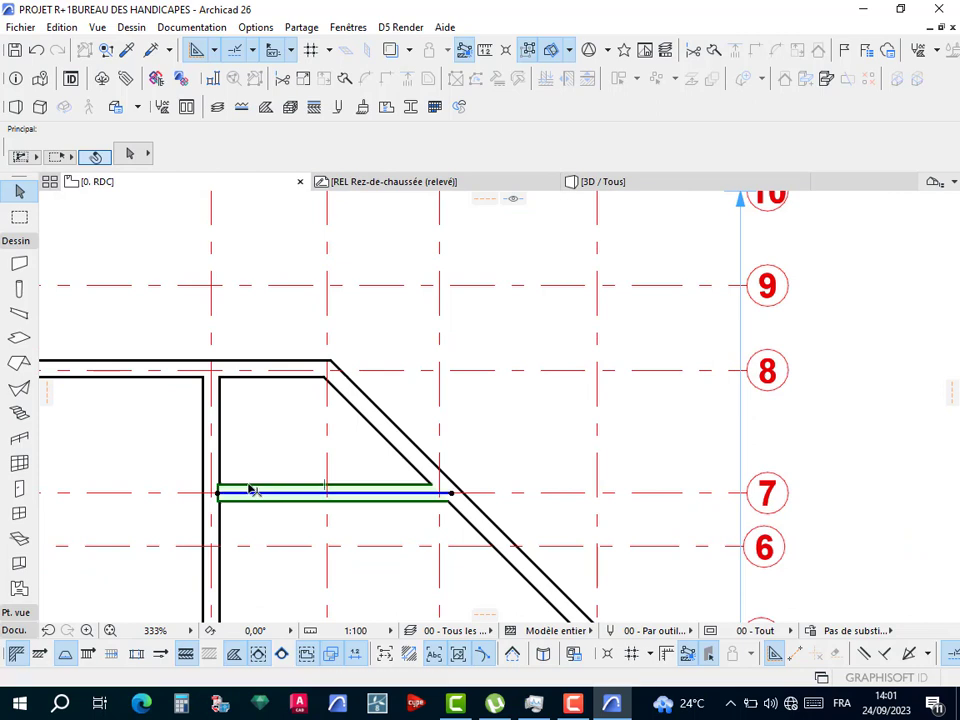
left_click(252, 490)
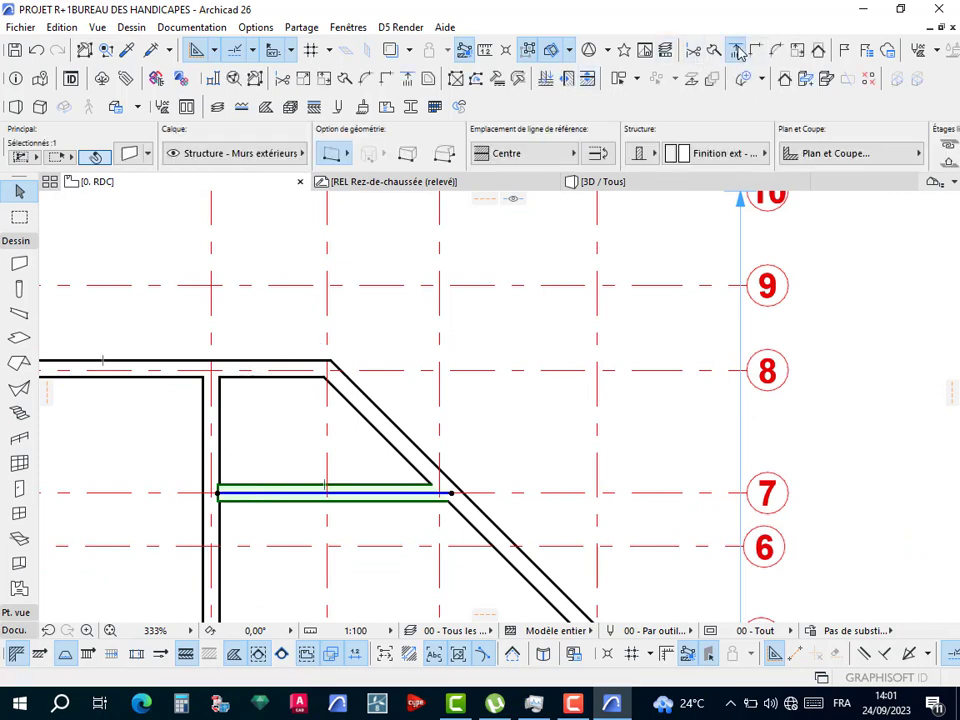
left_click(736, 50)
left_click(218, 408)
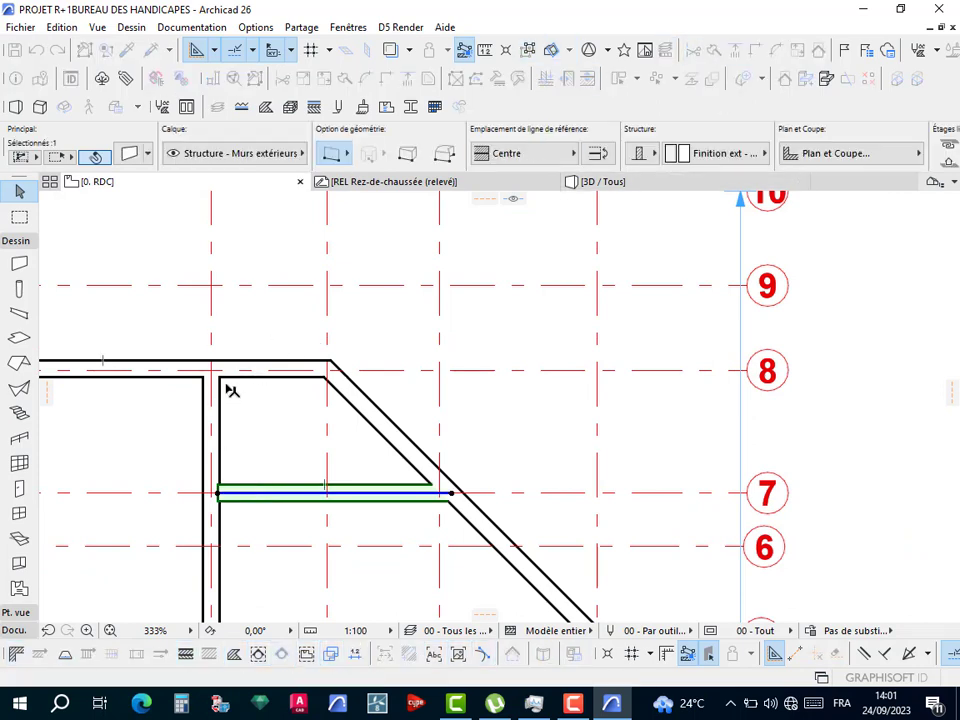
Move the Façade Ouest elevation marker about 10.7 m east, to just outside the west tip of the ground-floor plan.
scroll(503, 412, "down", 10)
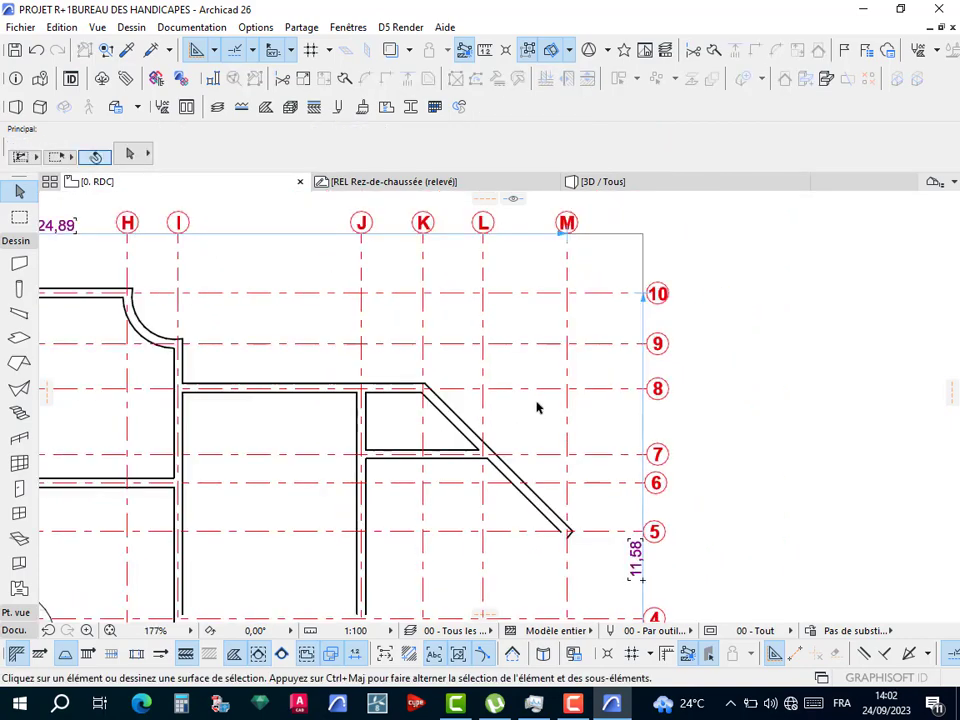
scroll(605, 370, "down", 3)
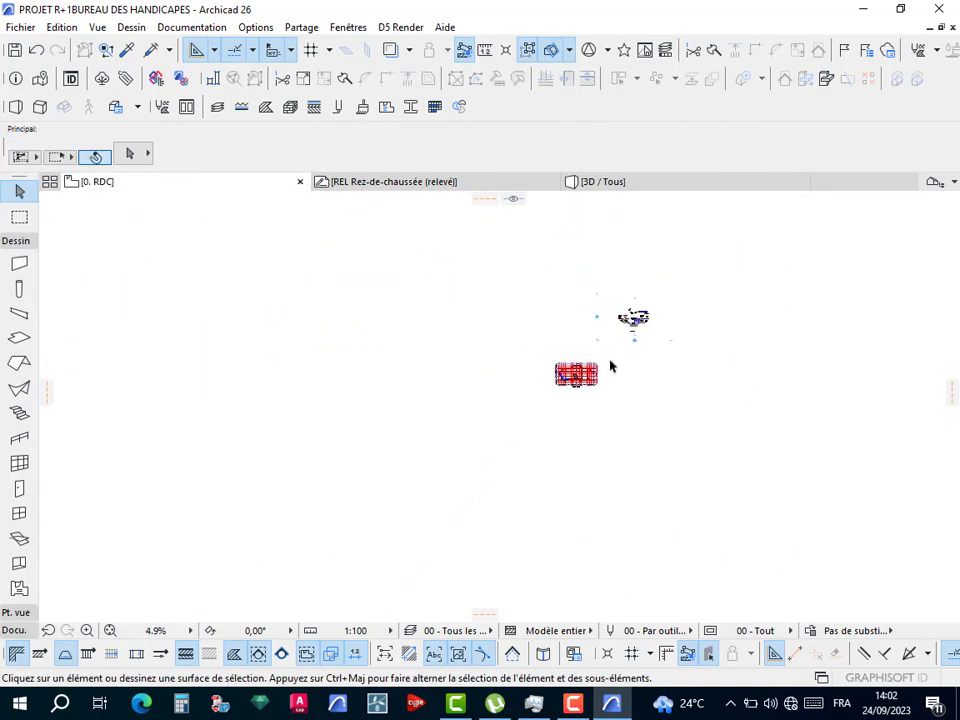
scroll(632, 332, "up", 6)
scroll(570, 320, "up", 3)
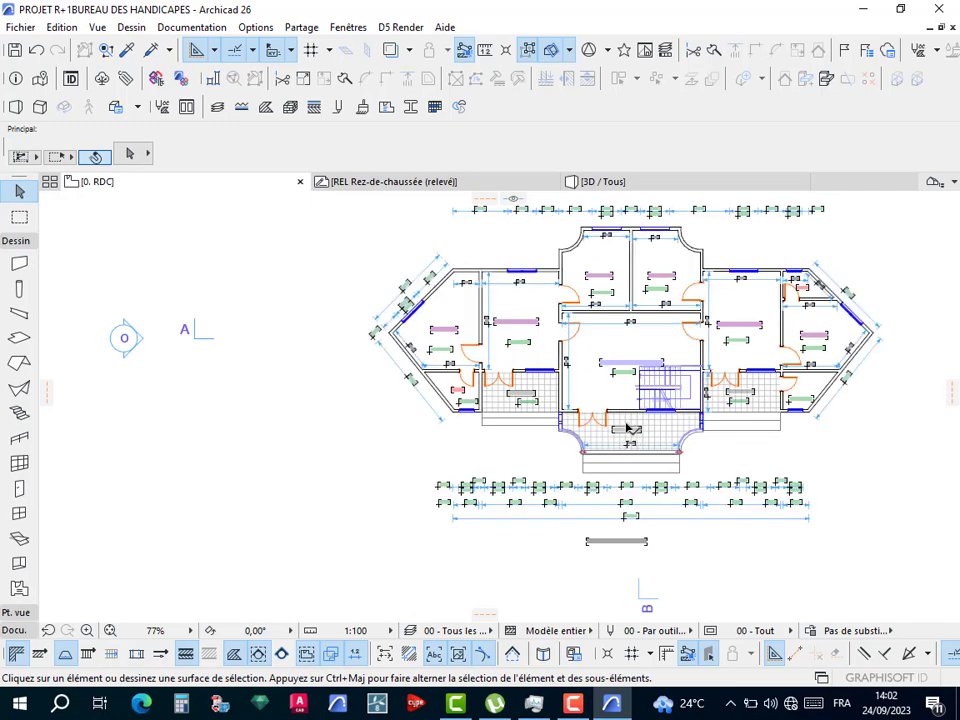
scroll(628, 428, "down", 3)
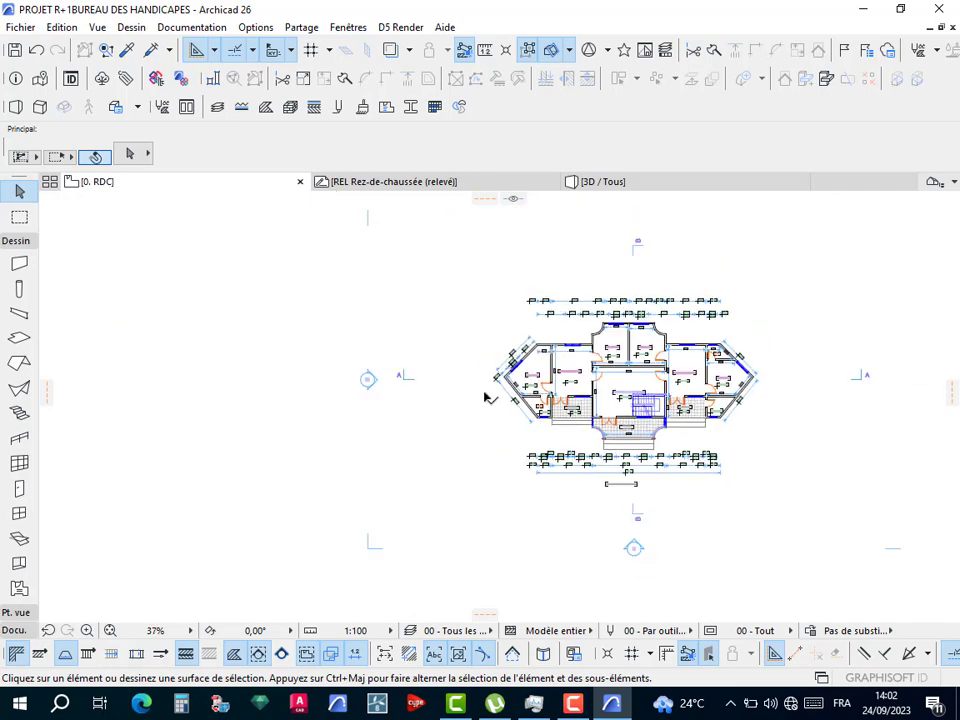
left_click(385, 382)
left_click(385, 382)
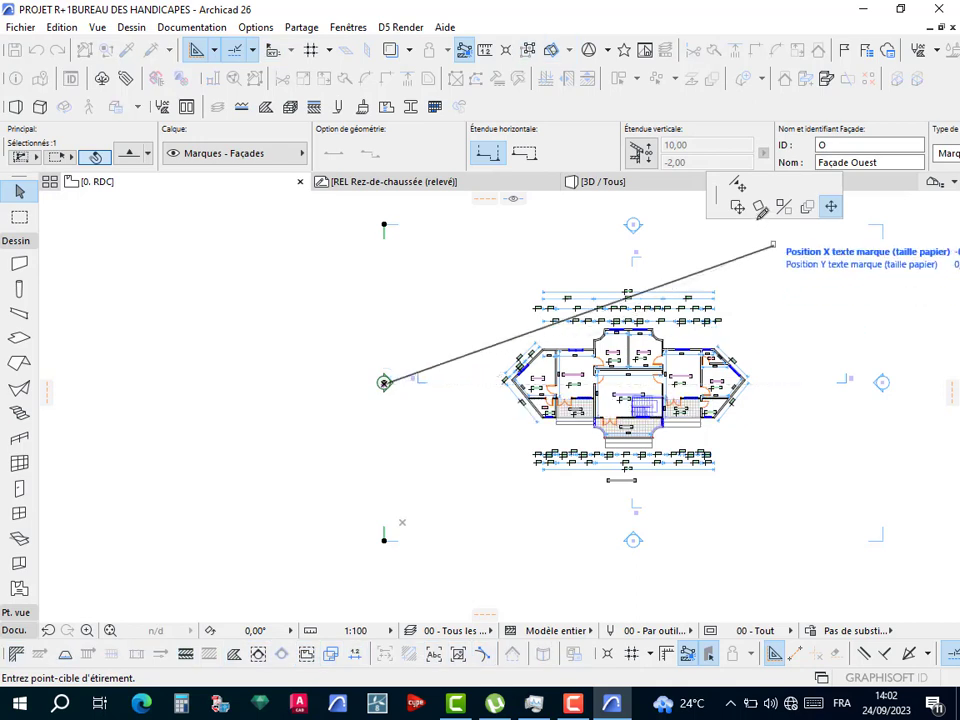
left_click(737, 206)
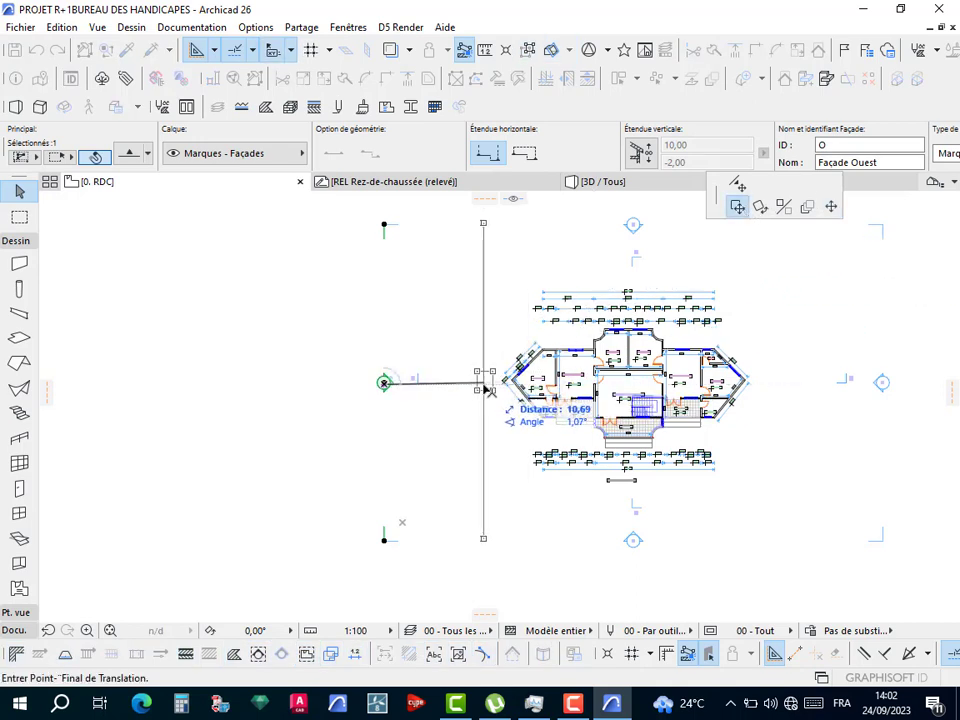
left_click(487, 390)
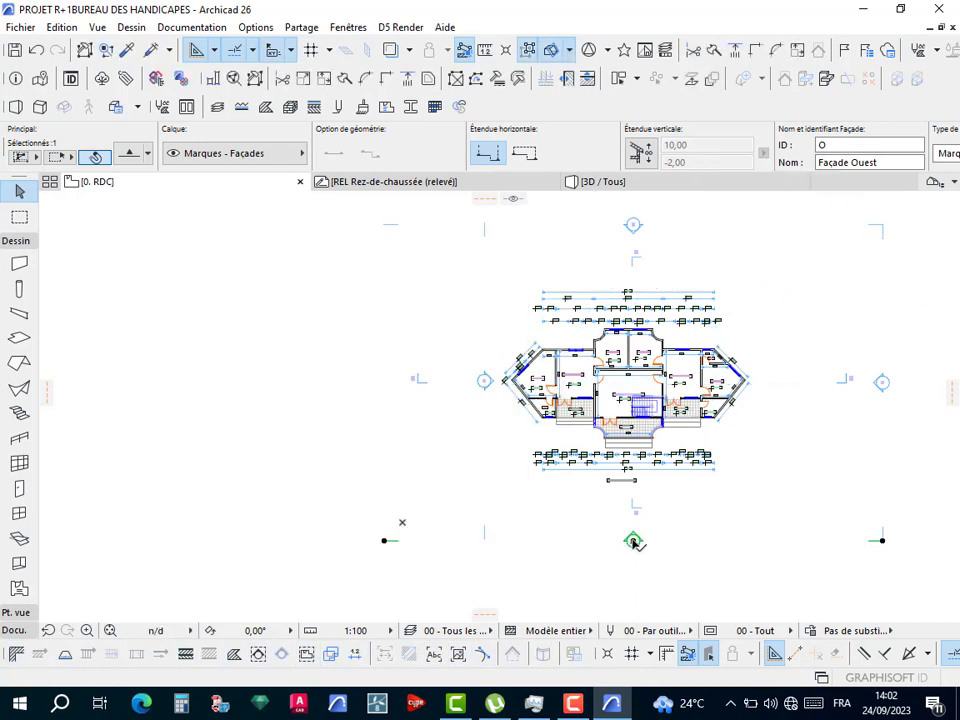
Move the Façade Sud elevation marker up to just below the plan's title and lower dimension lines.
left_click(634, 543)
left_click(709, 457)
left_click(627, 493)
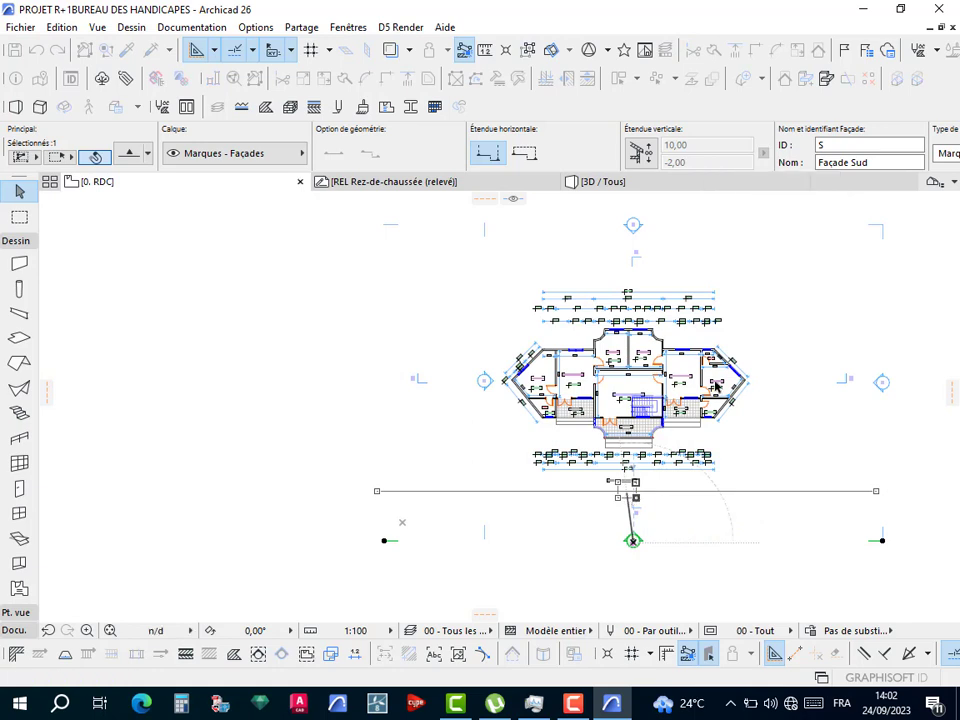
Move the Façade Est elevation marker about 11.5 m west, close to the east tip of the plan.
left_click(881, 382)
left_click(881, 382)
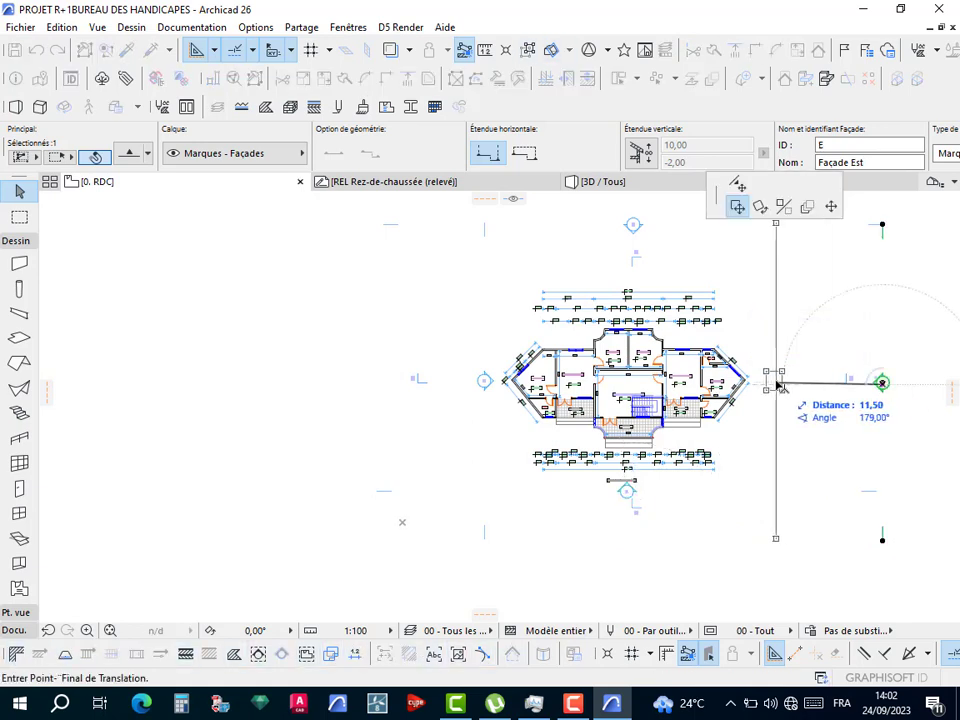
left_click(776, 384)
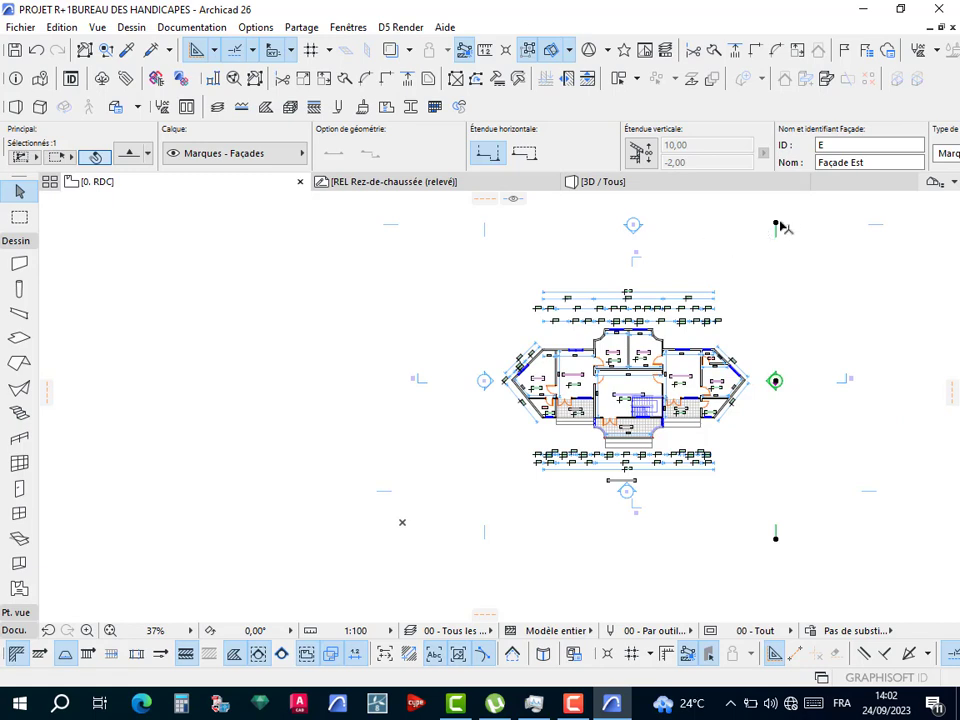
Shorten the Façade Est elevation line at both ends so it spans just beyond the building's depth.
left_click(776, 226)
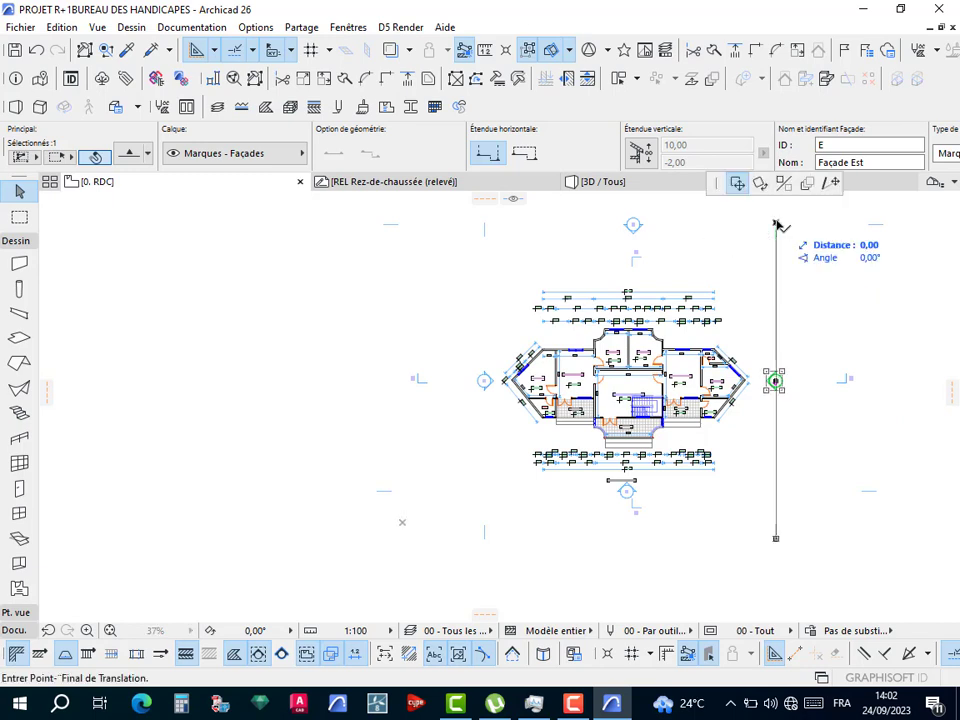
left_click(831, 183)
left_click(773, 323)
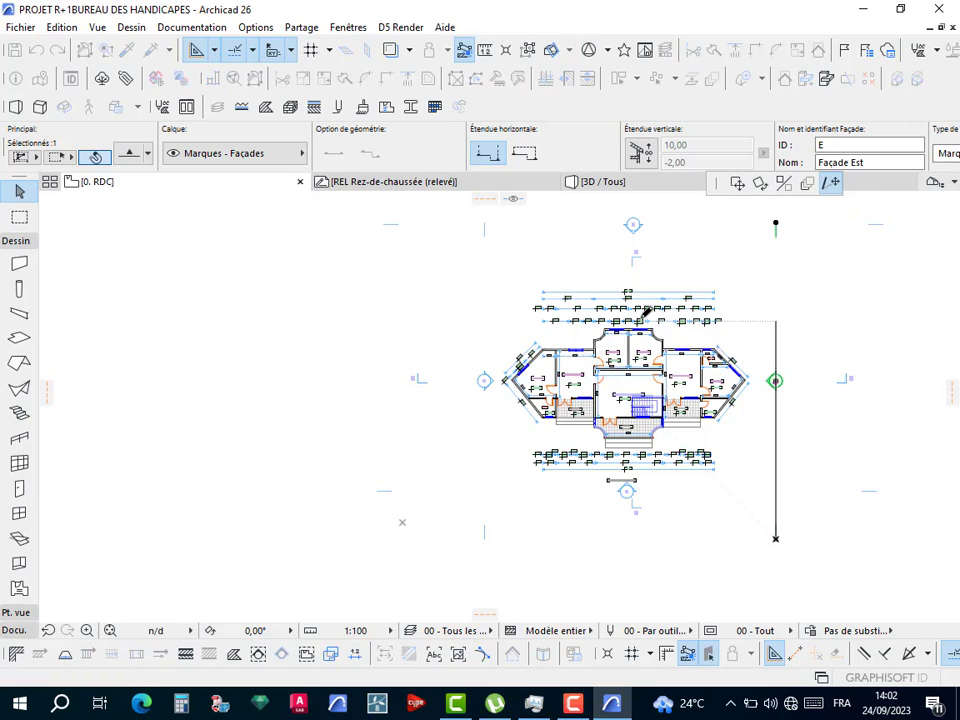
left_click(776, 541)
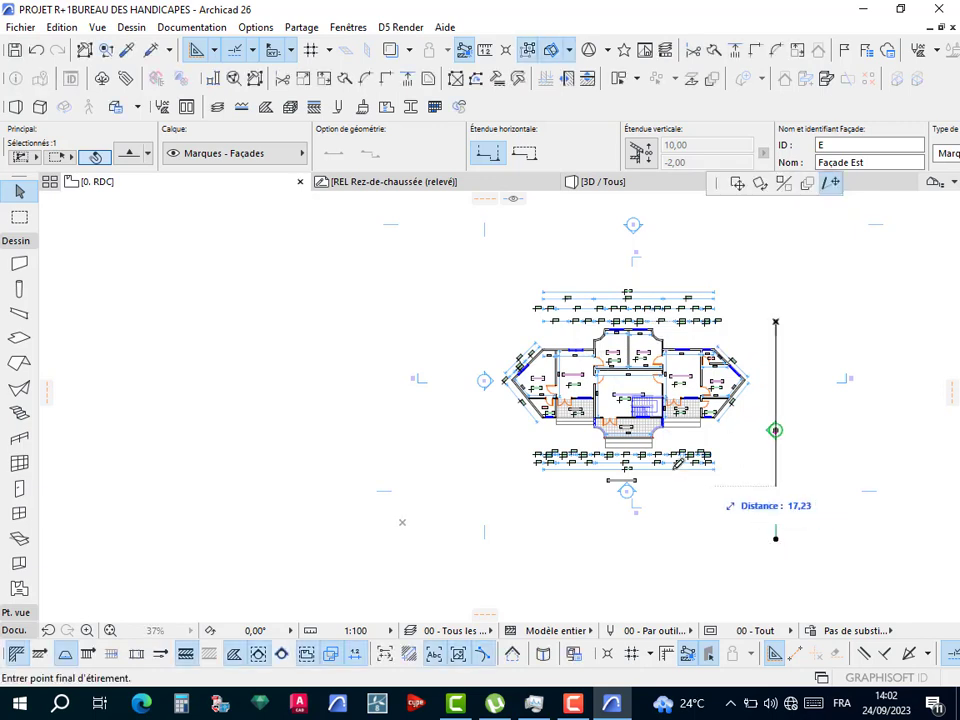
left_click(610, 452)
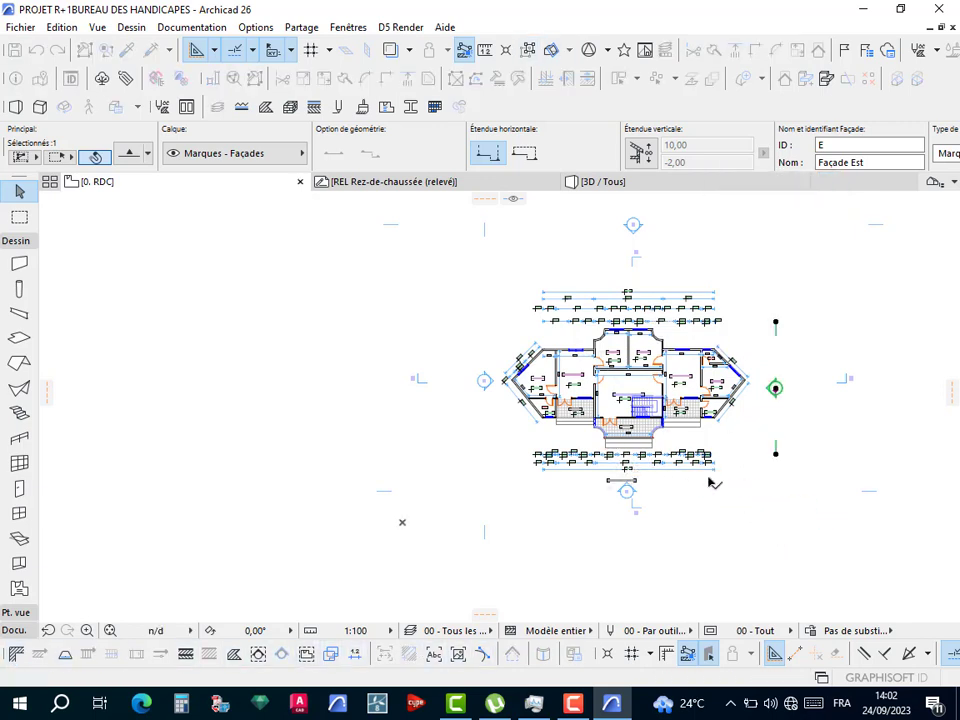
Move the Façade Nord elevation marker about 5 m down, to just above the plan's upper dimension lines.
left_click(634, 226)
left_click(634, 226)
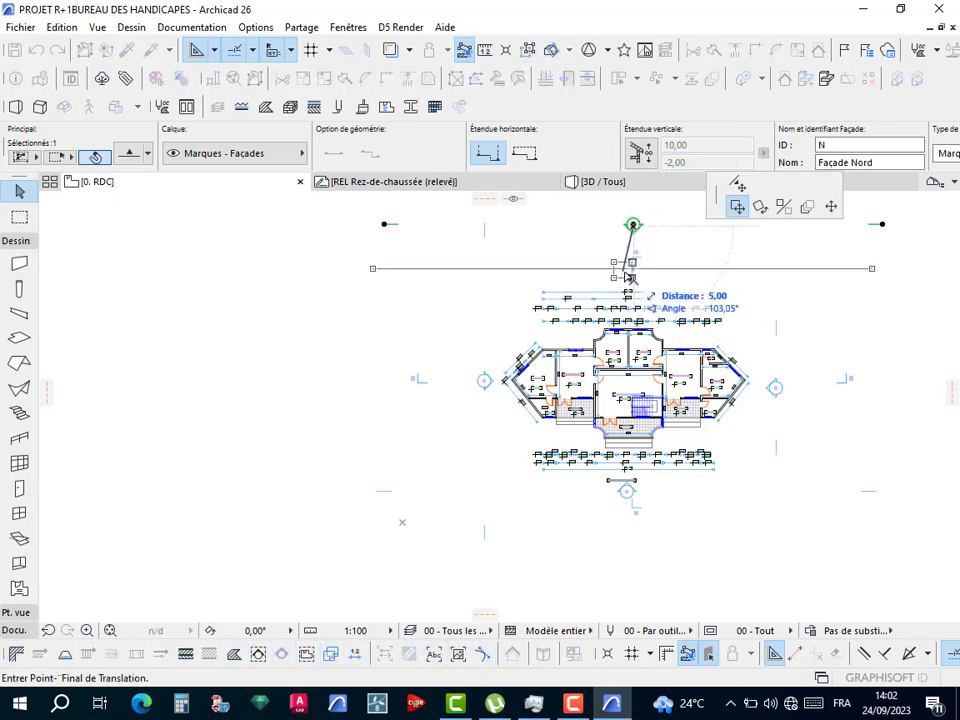
left_click(628, 278)
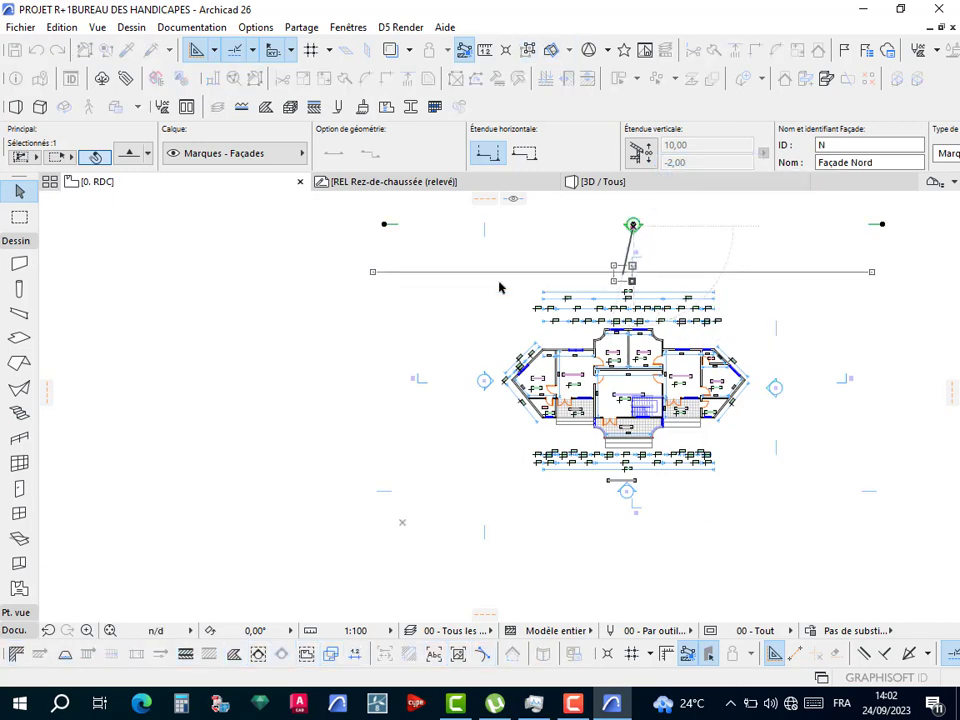
Shorten the Façade Nord elevation line at both ends so it spans just beyond the building's width.
left_click(374, 273)
left_click(830, 184)
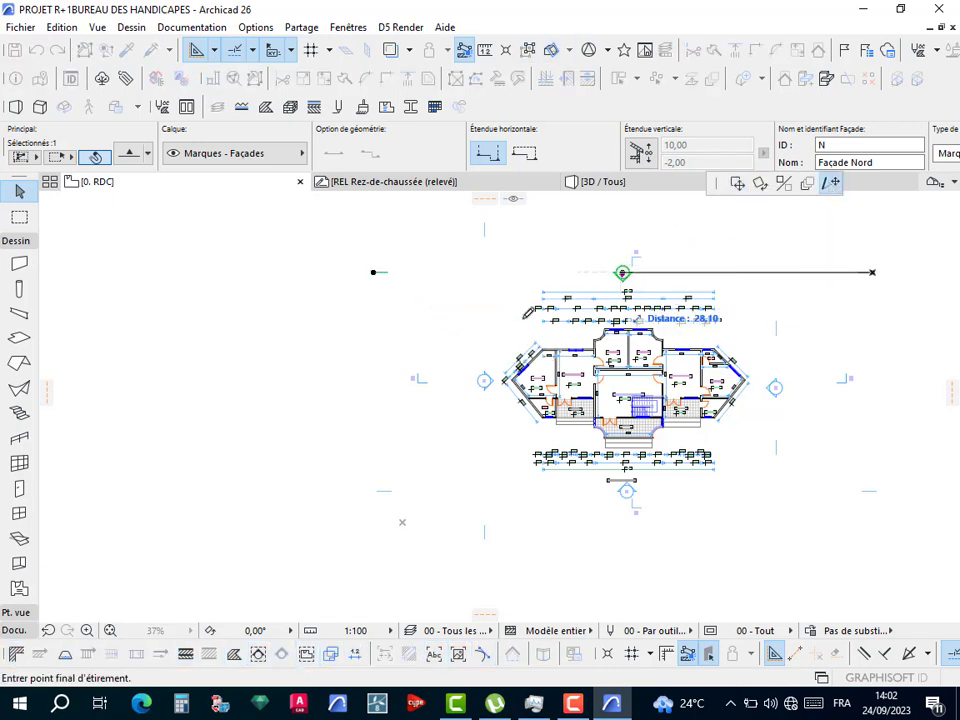
left_click(506, 408)
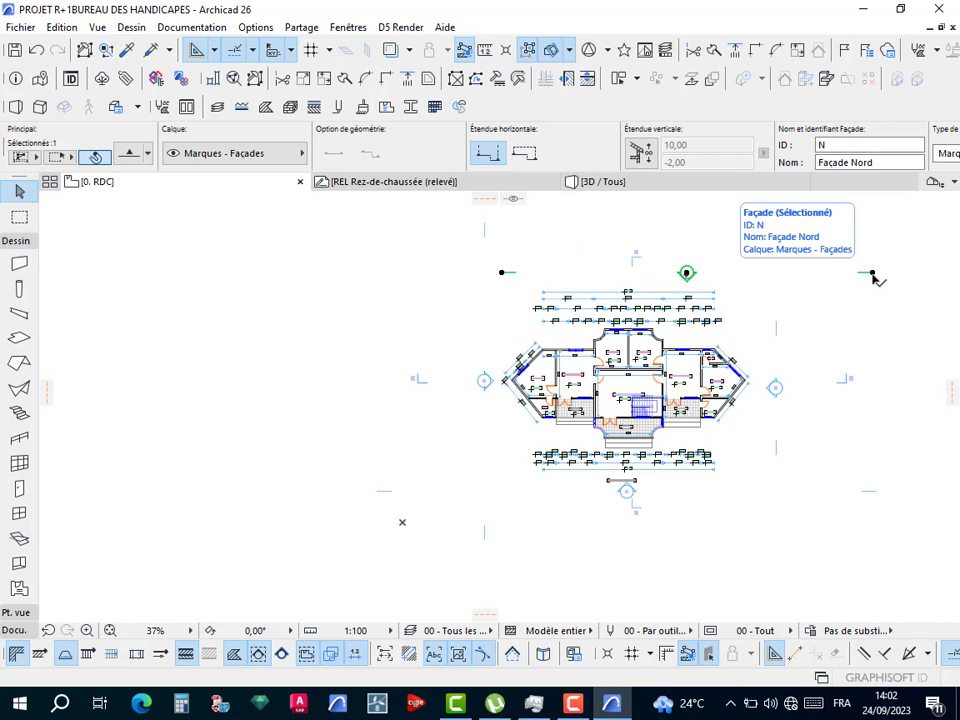
left_click(872, 274)
left_click(757, 418)
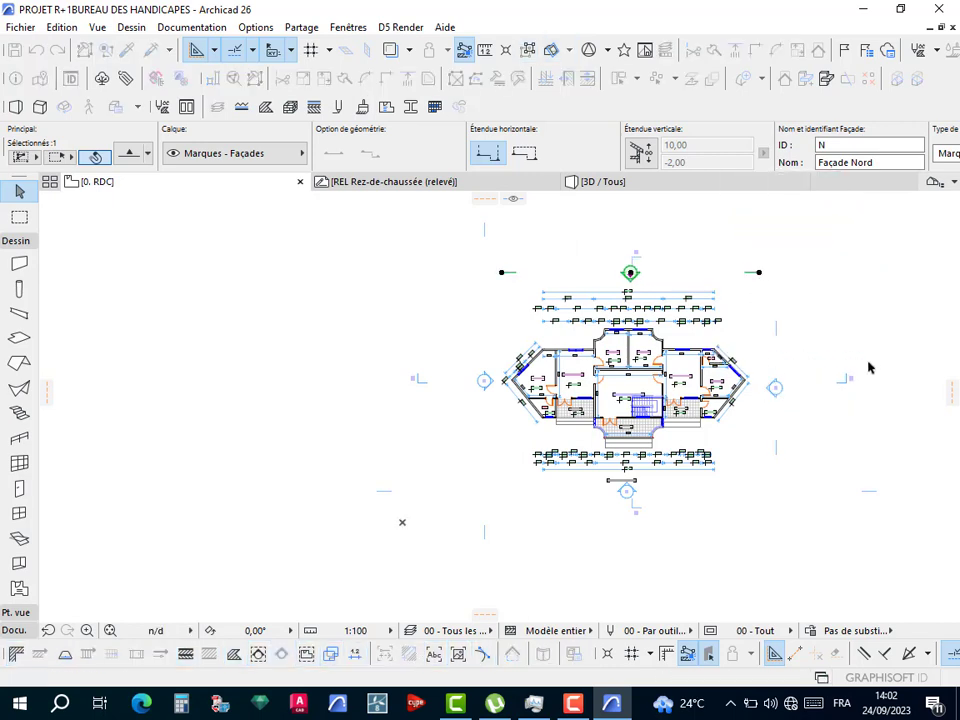
Shorten the Façade Sud line at both ends to just beyond the building's width and slightly trim the Façade Nord line's east end.
left_click(388, 495)
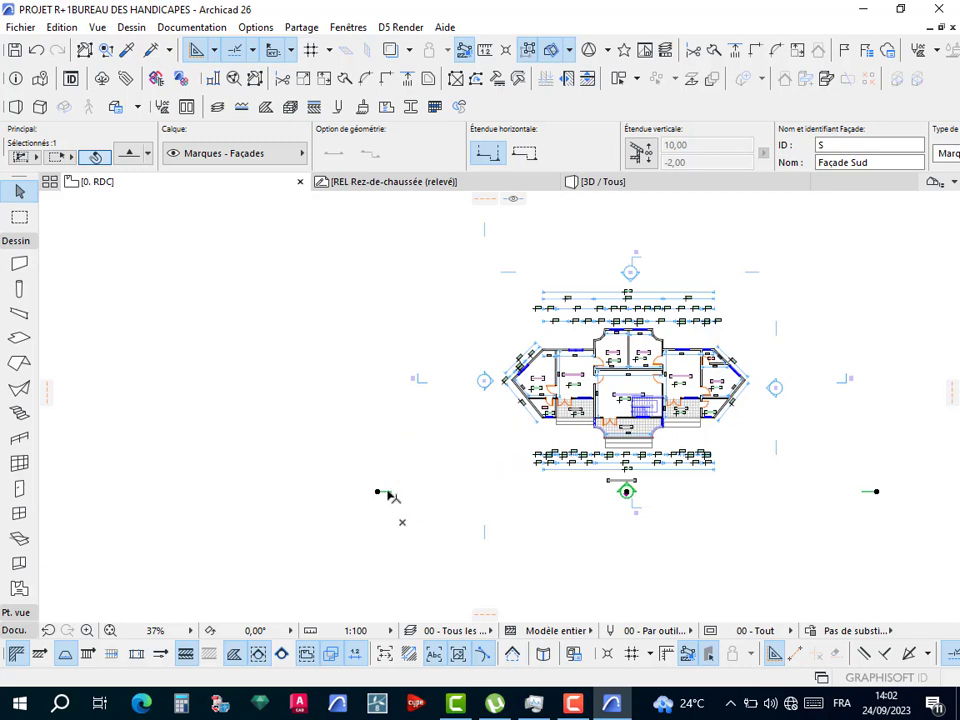
left_click(378, 492)
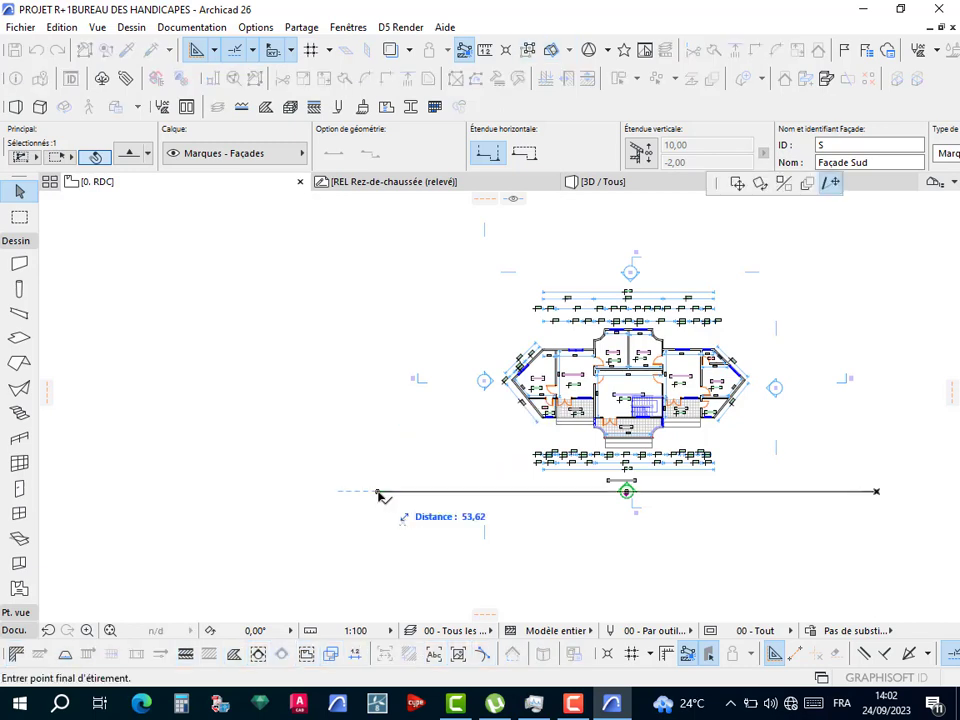
left_click(511, 344)
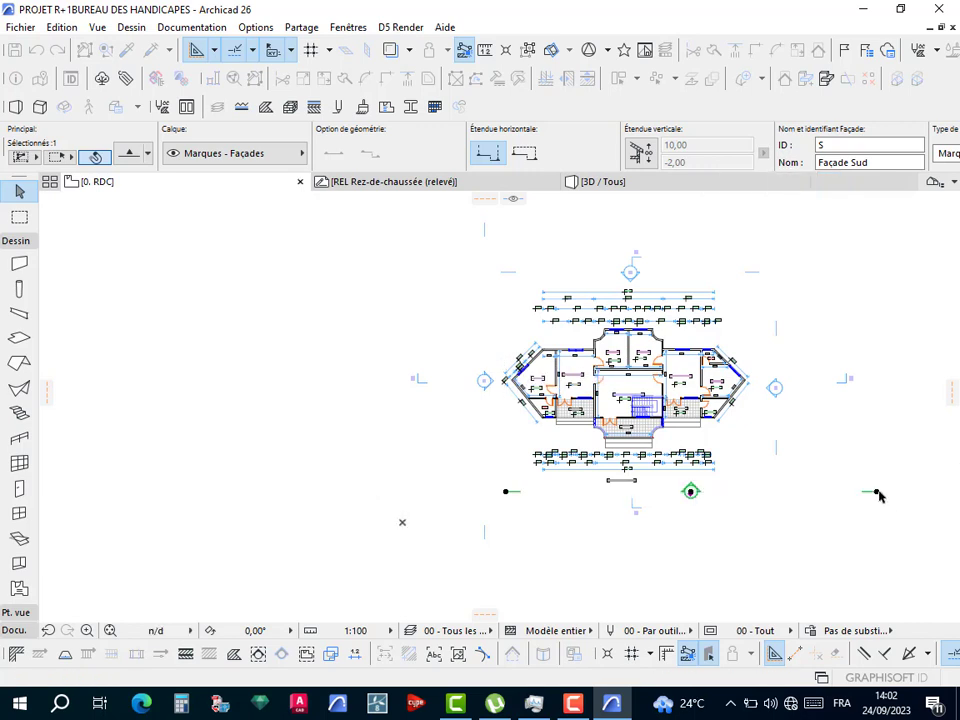
left_click(876, 491)
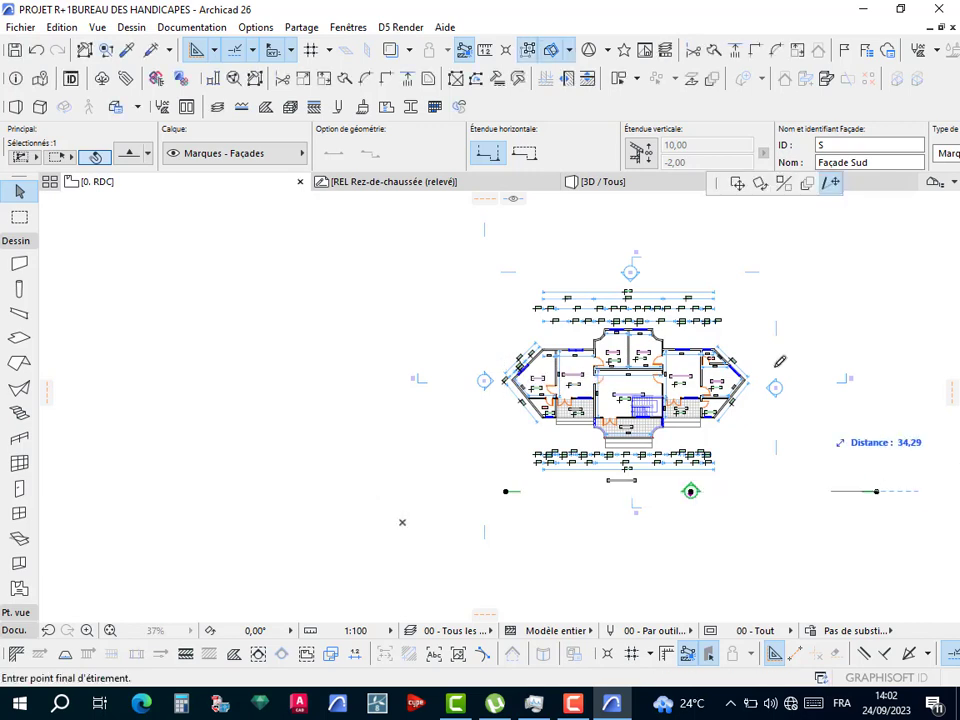
left_click(756, 295)
left_click(753, 274)
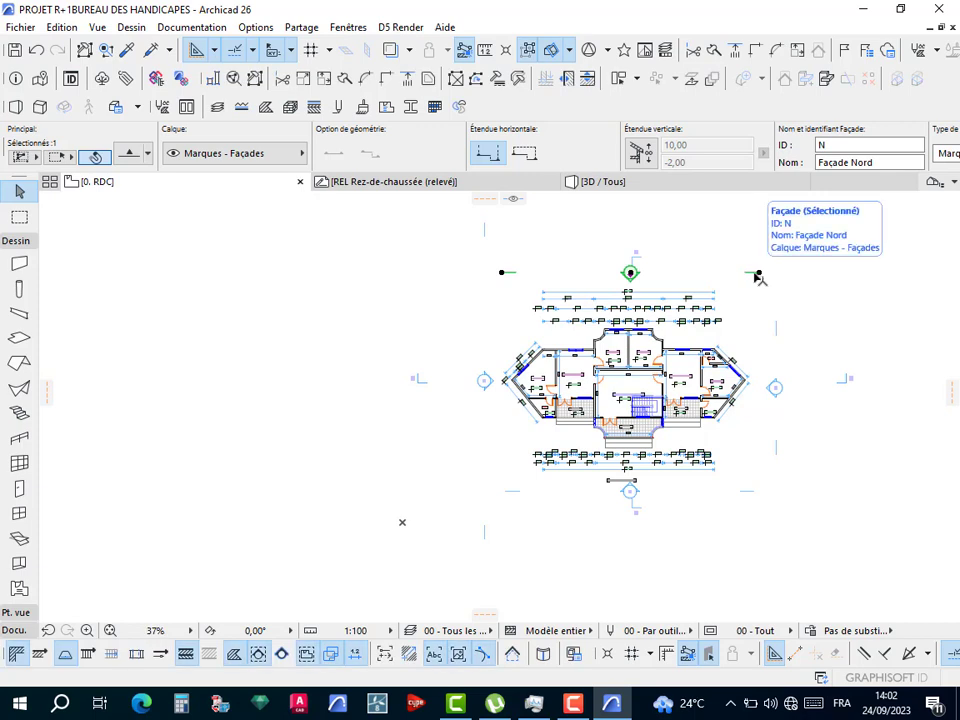
left_click(760, 276)
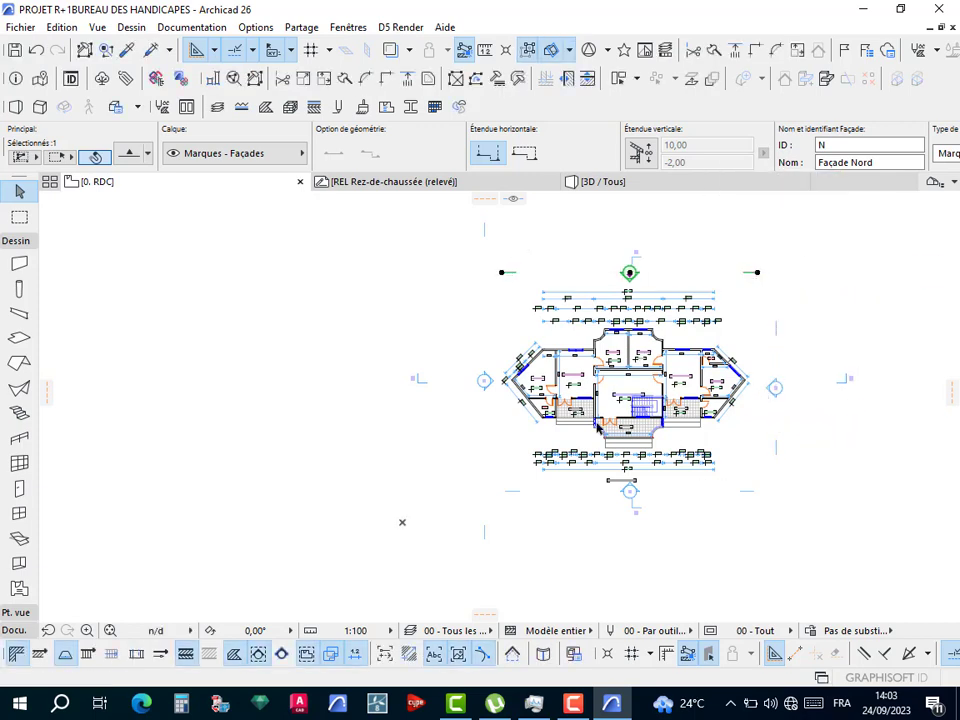
Shorten the Façade Ouest elevation line at both ends so it spans just beyond the building's depth, matching the Façade Est line.
left_click(486, 230)
left_click(484, 224)
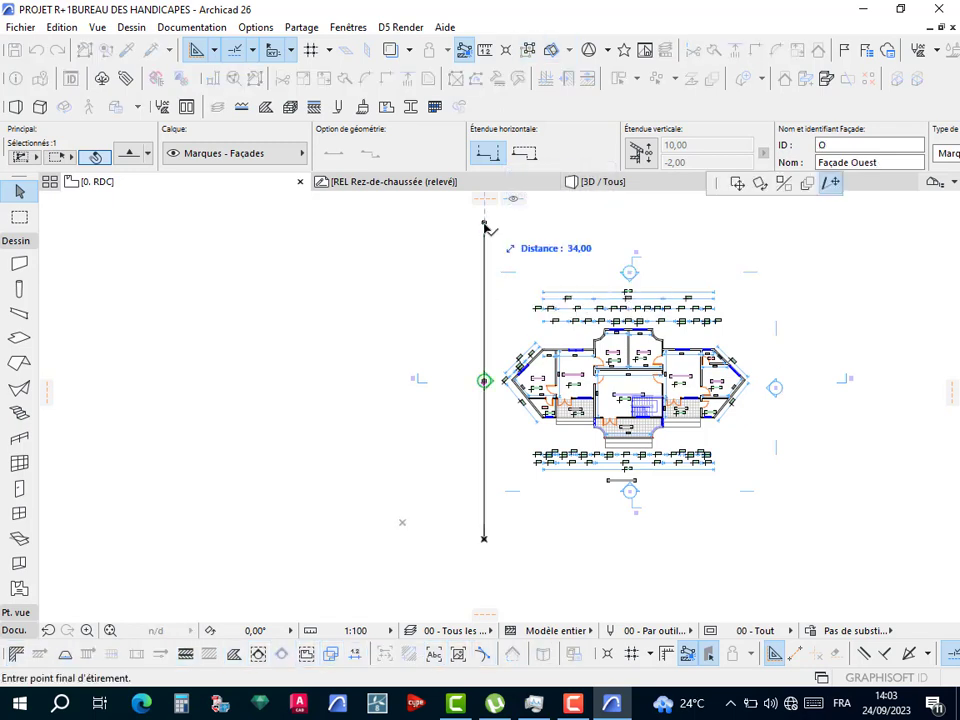
left_click(736, 316)
left_click(485, 537)
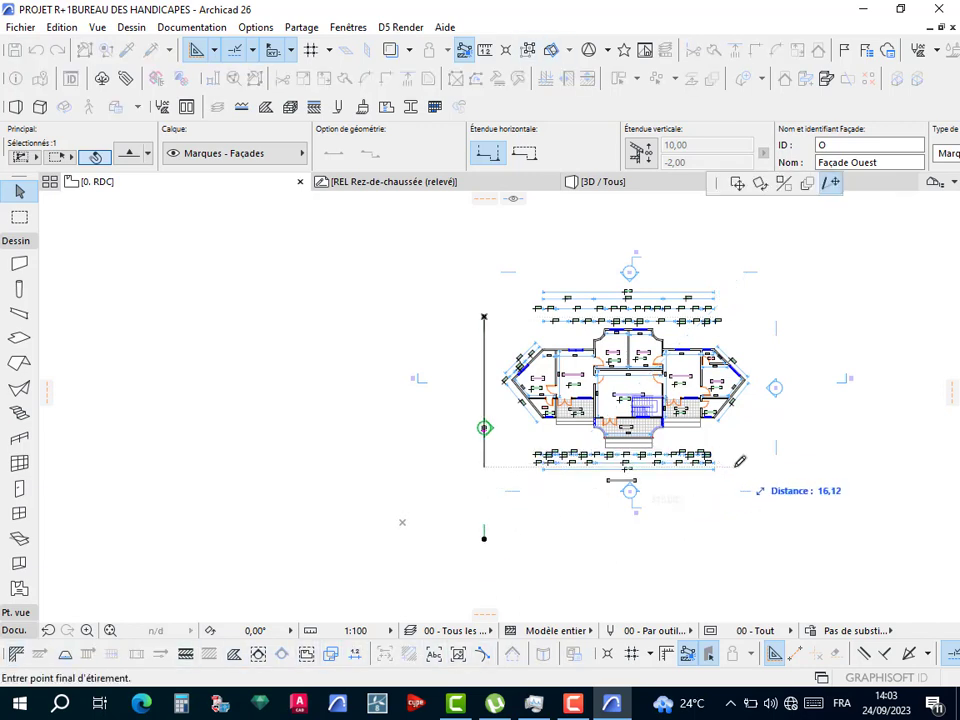
left_click(740, 452)
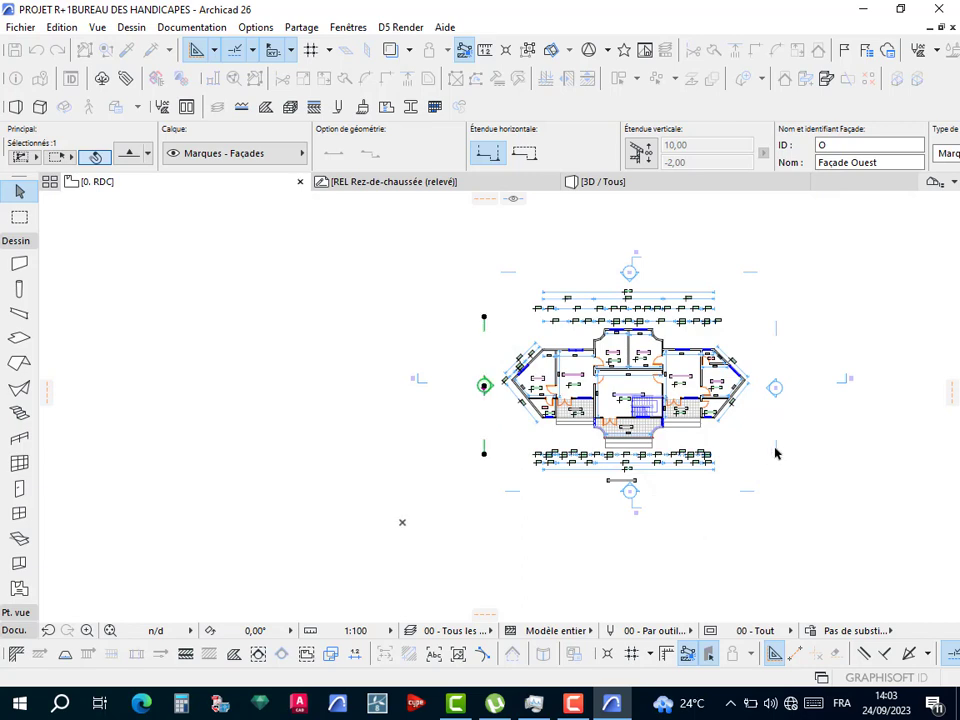
left_click(778, 454)
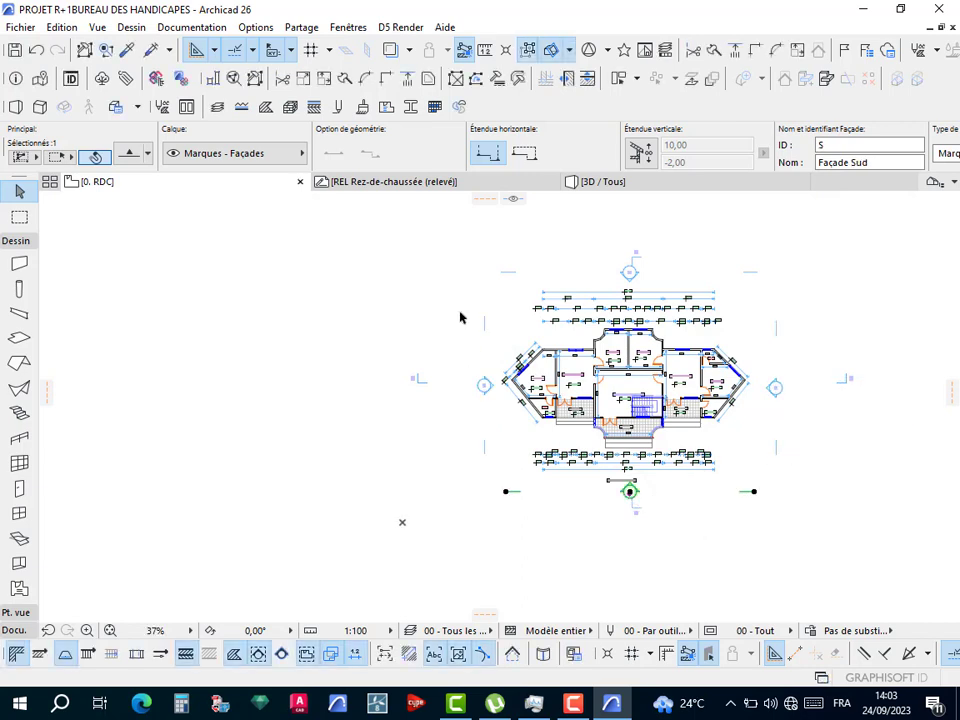
left_click(806, 234)
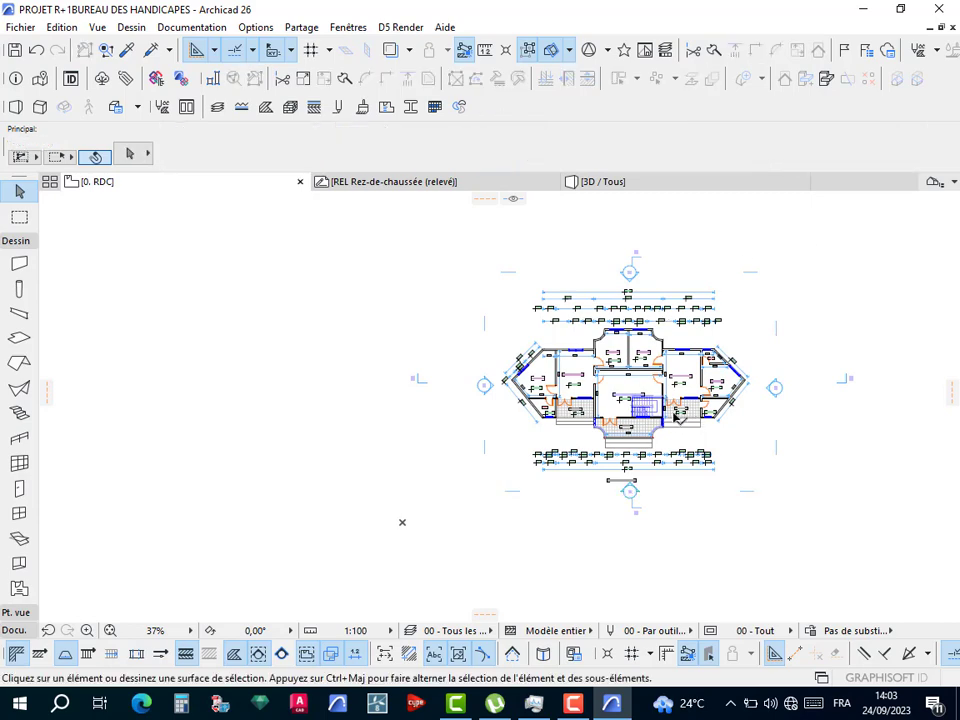
In the settings of section Coupe AA, set the section line type to Tirets with red pen 20.
scroll(674, 414, "up", 3)
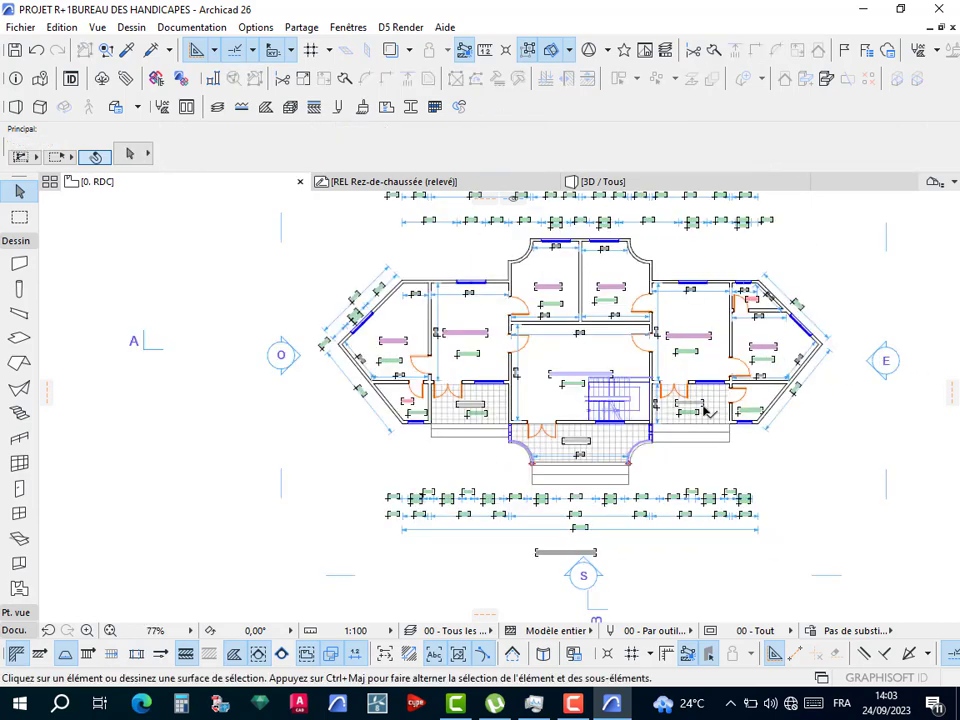
left_click(145, 347)
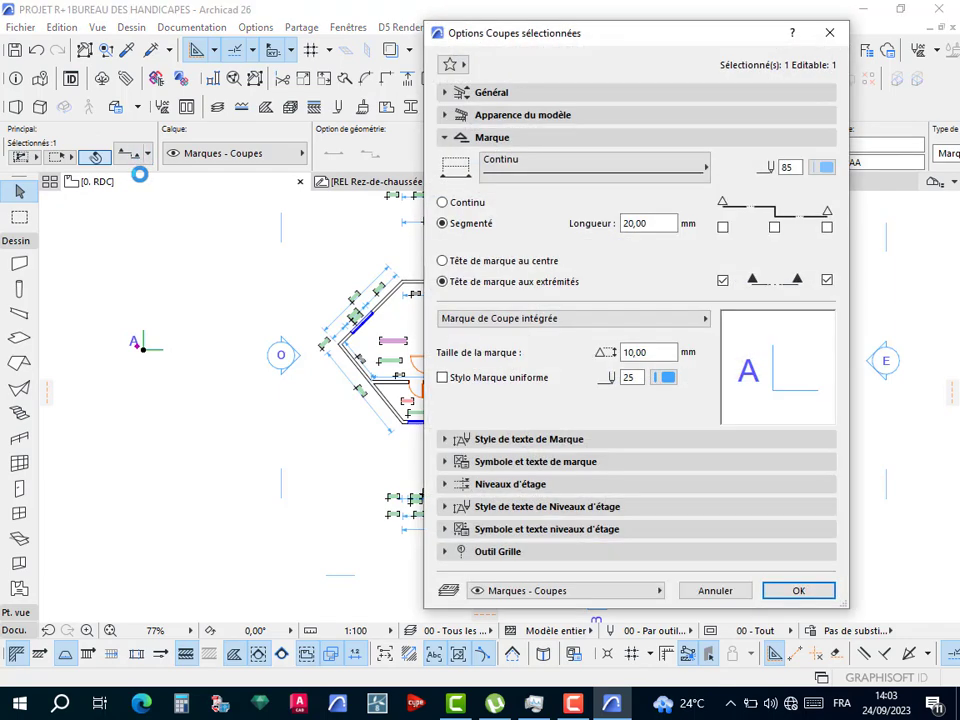
left_click(575, 171)
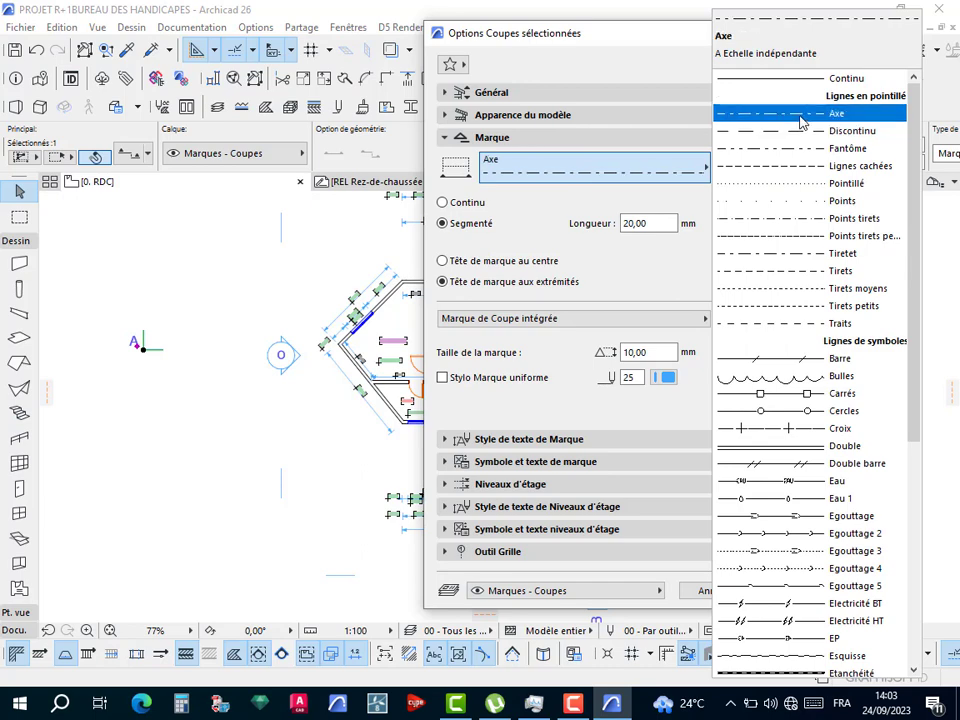
left_click(775, 270)
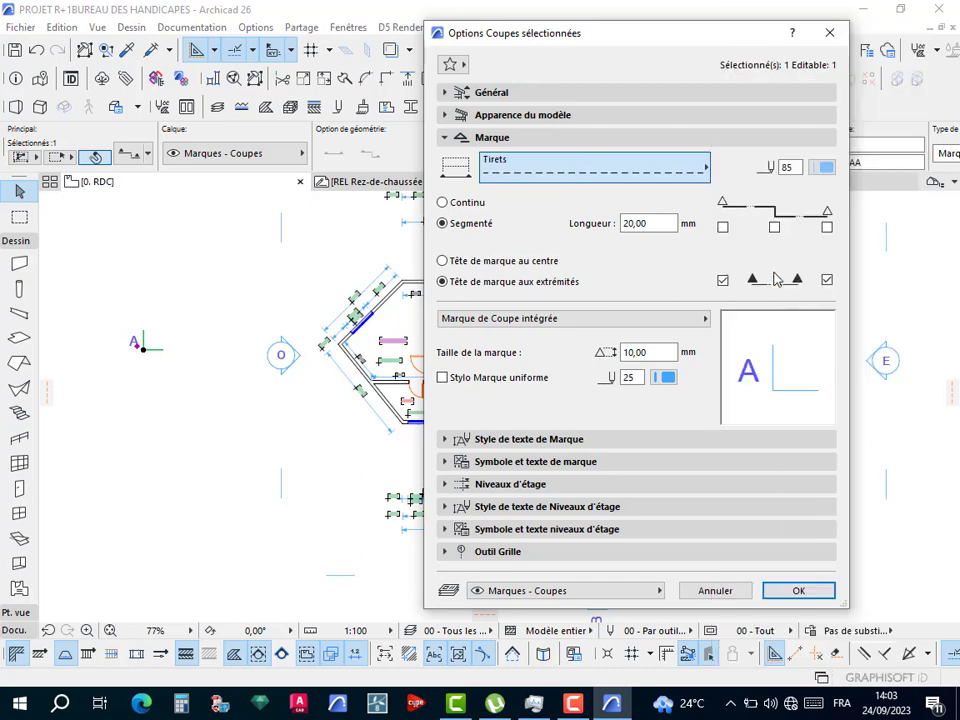
left_click(824, 170)
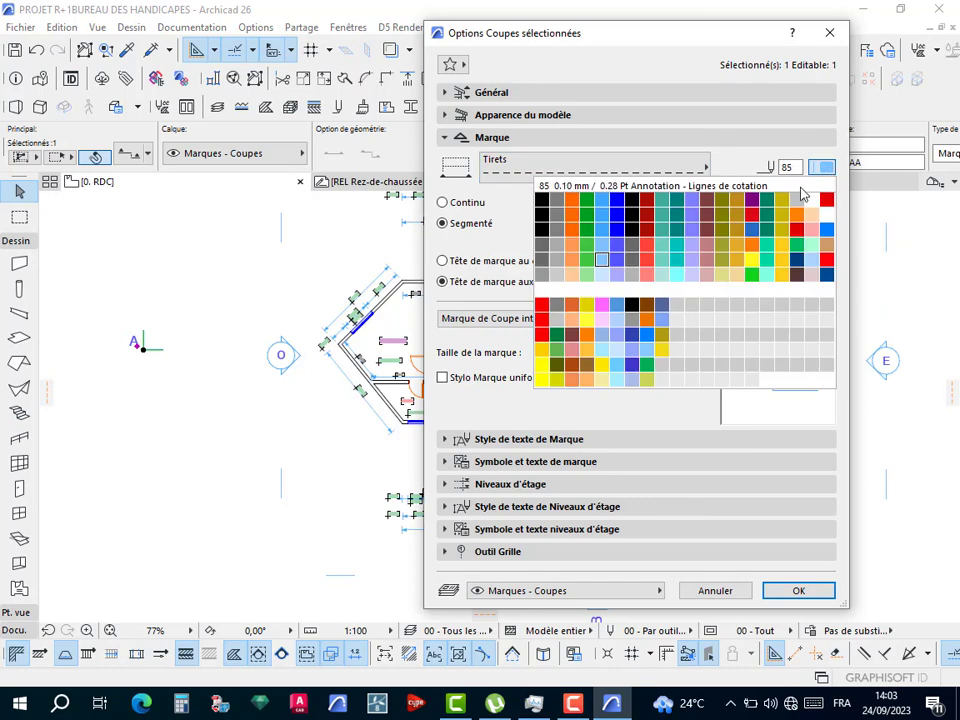
left_click(826, 199)
Make the Coupe AA section line continuous (Continu) and set its marker size to 5 mm with red pen 20.
left_click(483, 93)
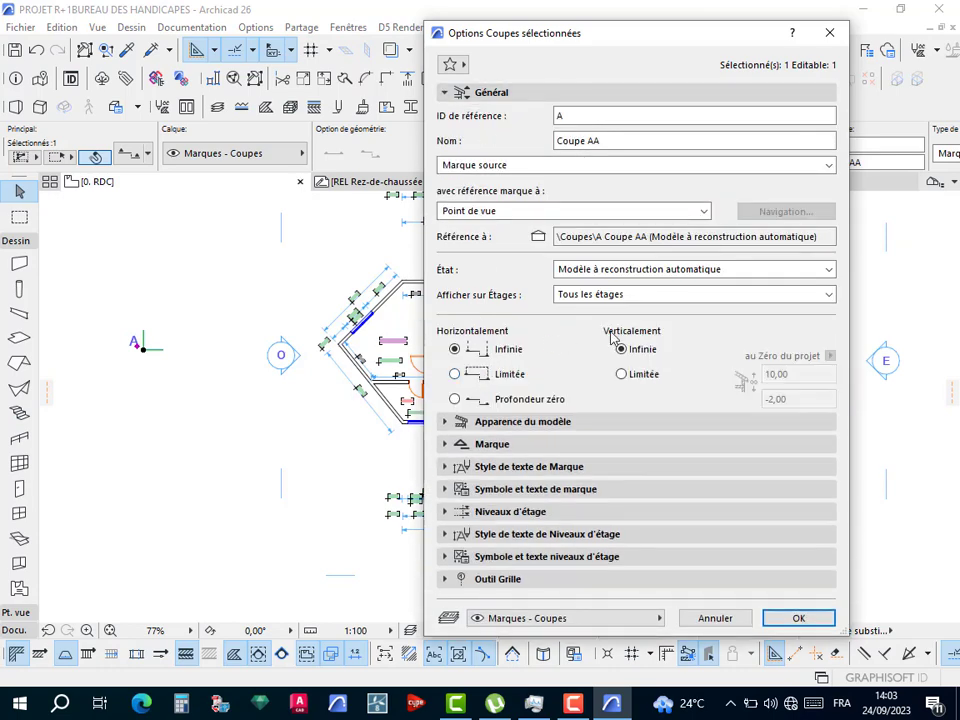
left_click(621, 349)
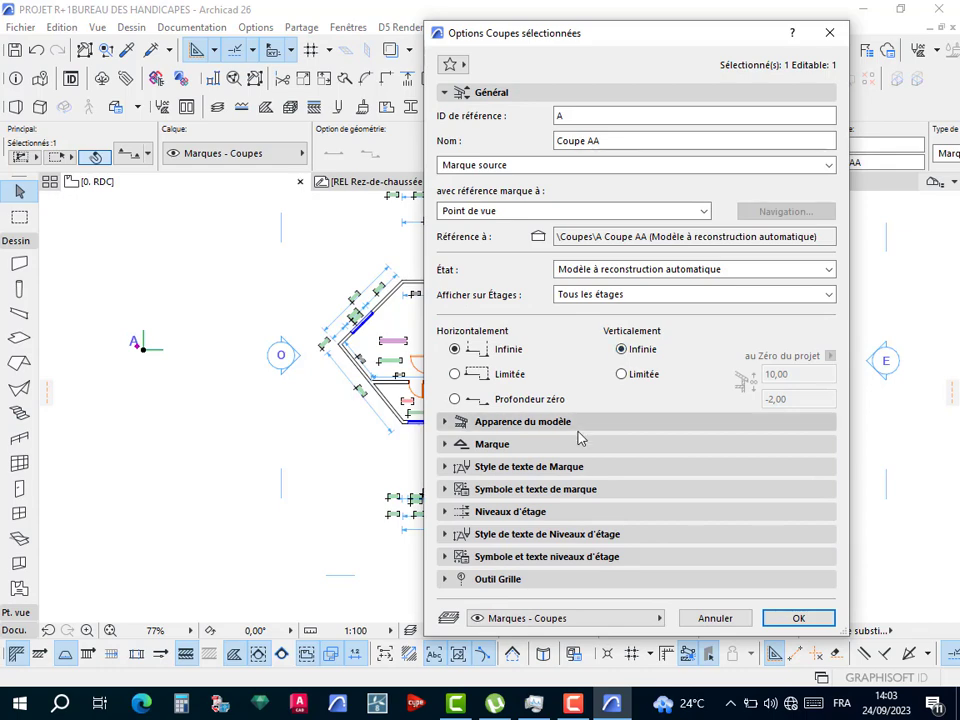
left_click(567, 424)
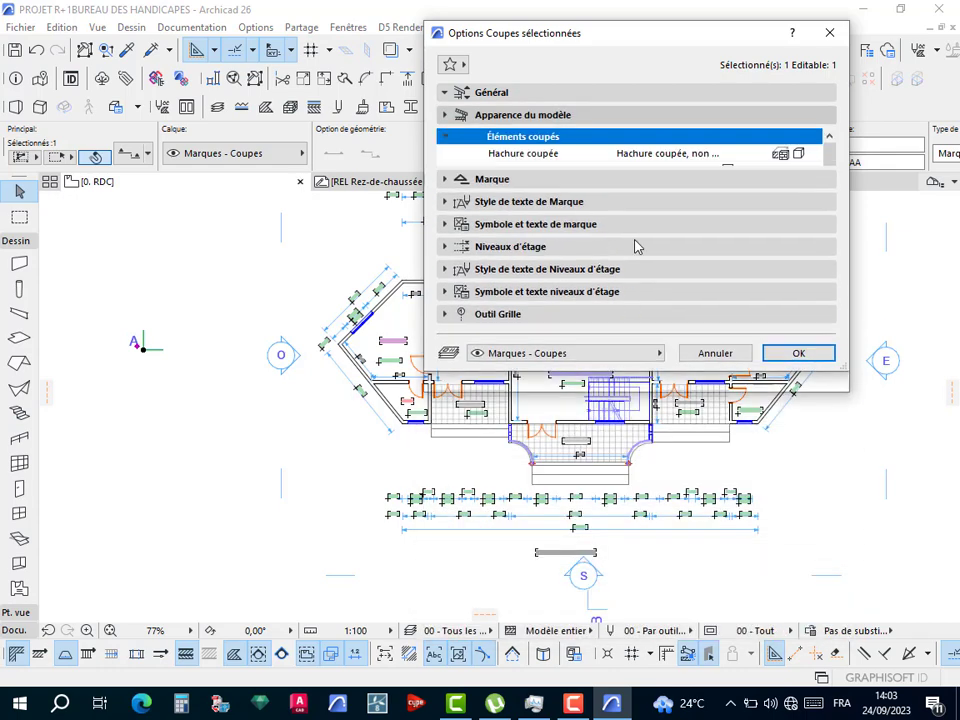
left_click(502, 268)
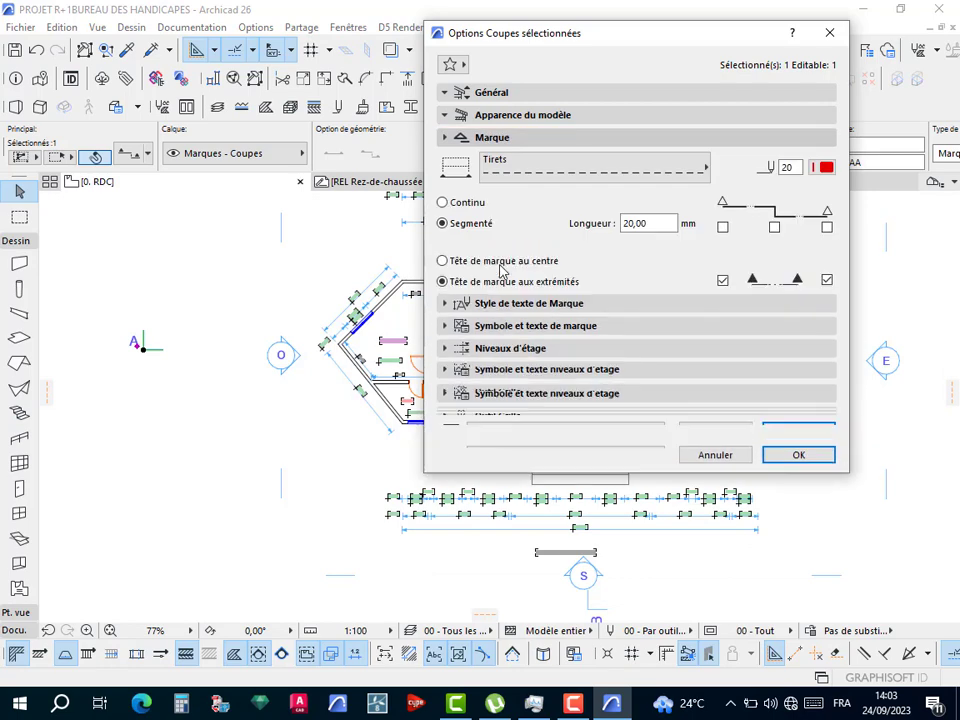
left_click(461, 204)
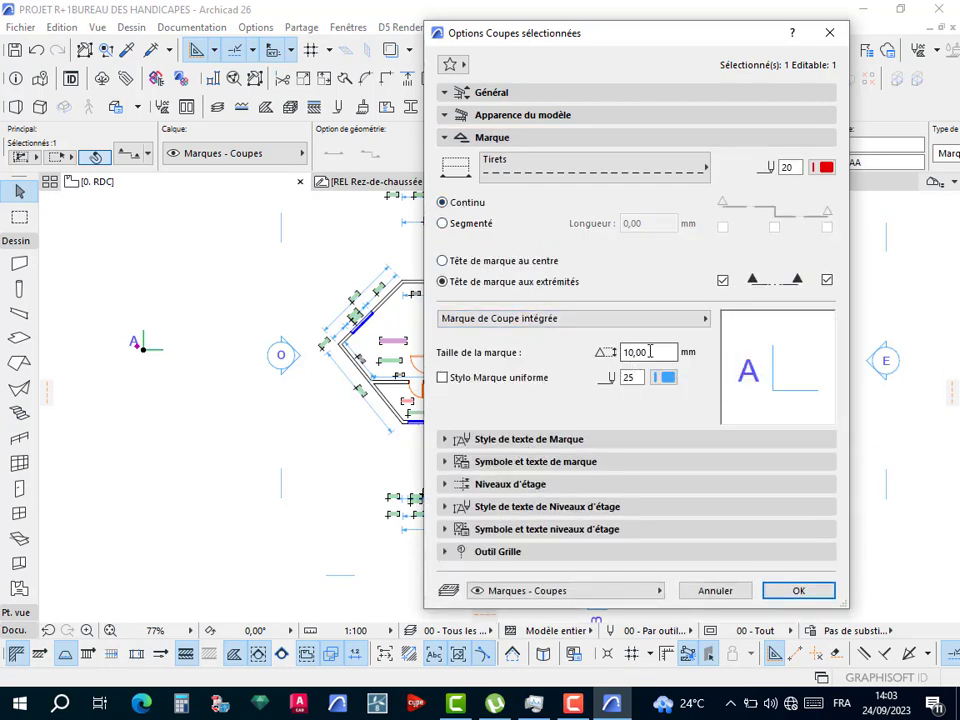
left_click(649, 352)
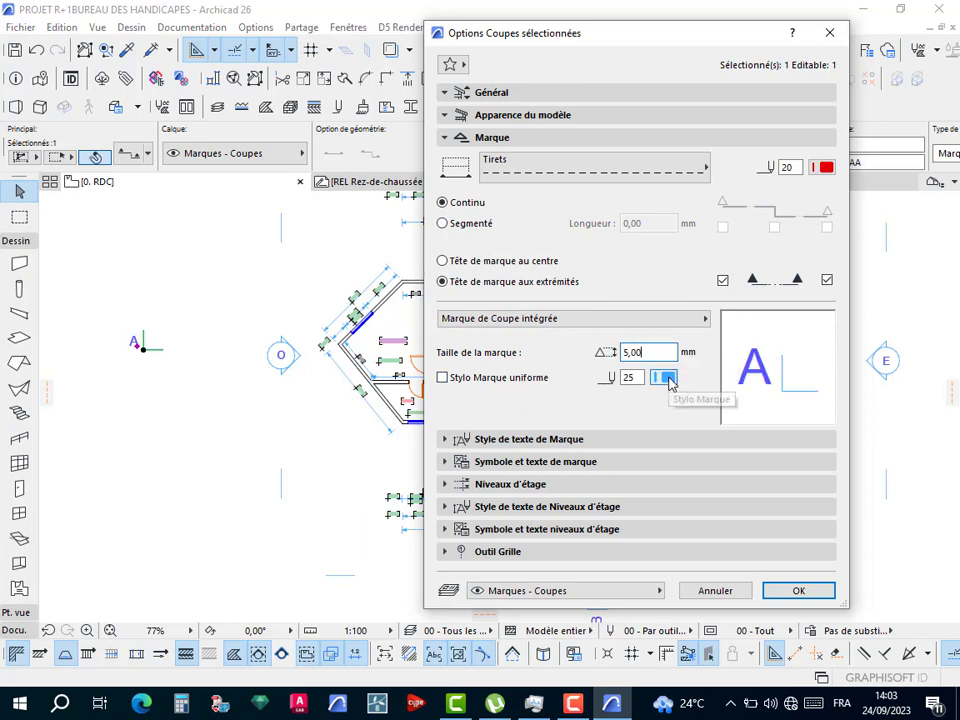
left_click(669, 385)
left_click(671, 408)
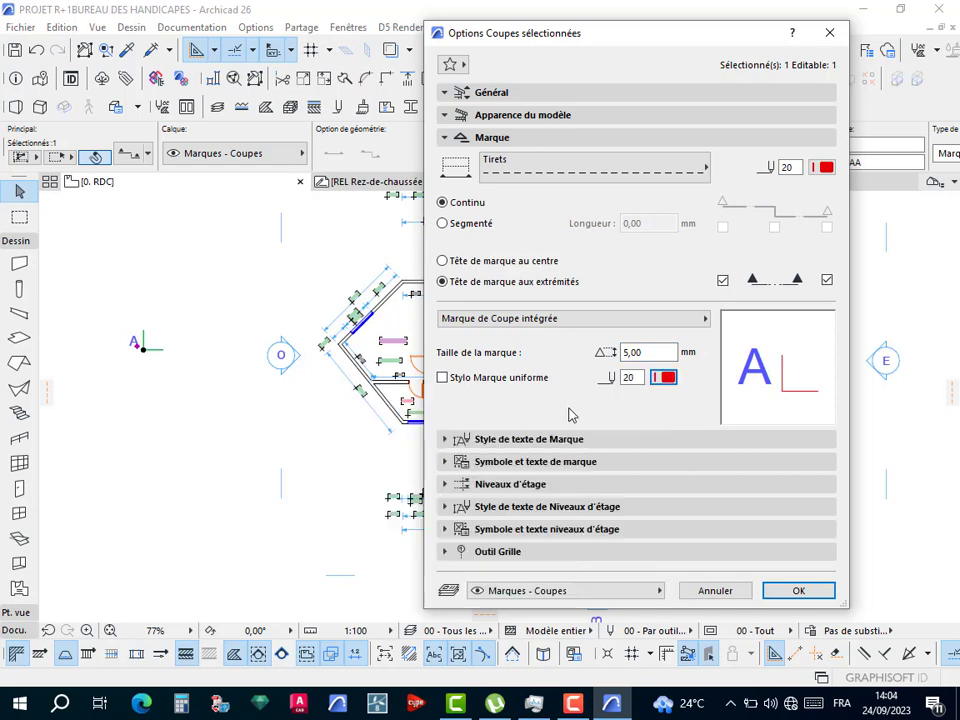
Set the section marker's text to red pen 20.
left_click(472, 440)
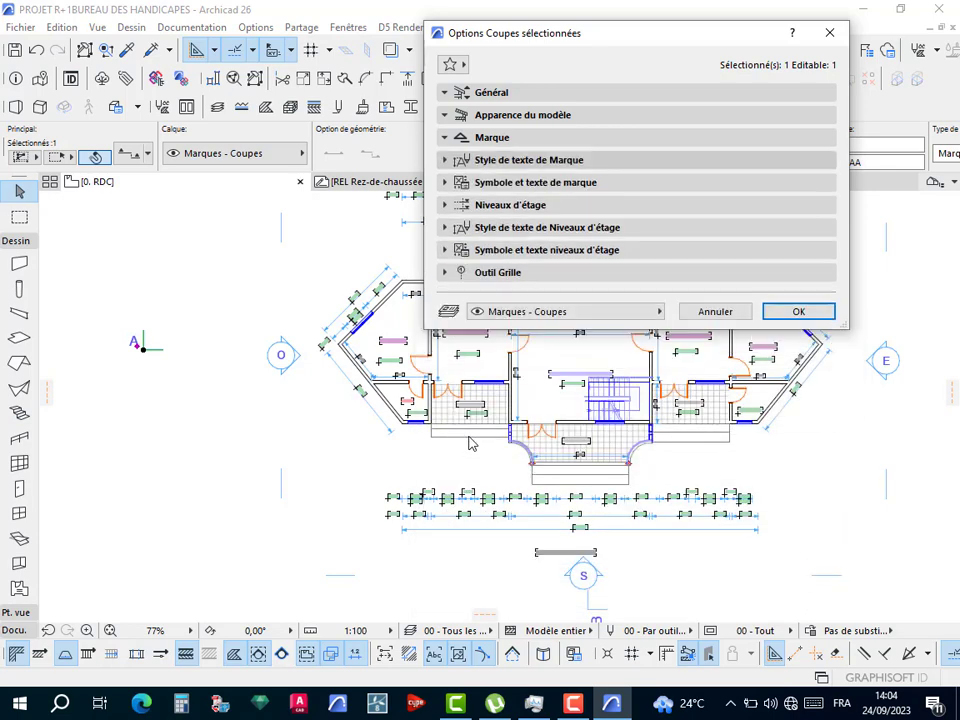
left_click(543, 217)
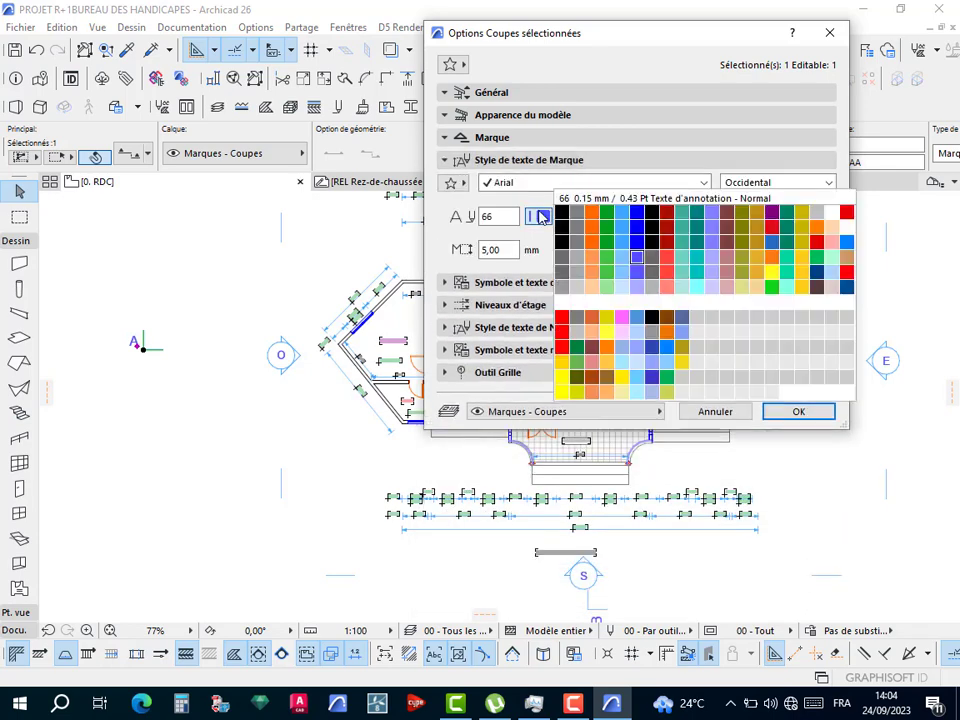
left_click(846, 214)
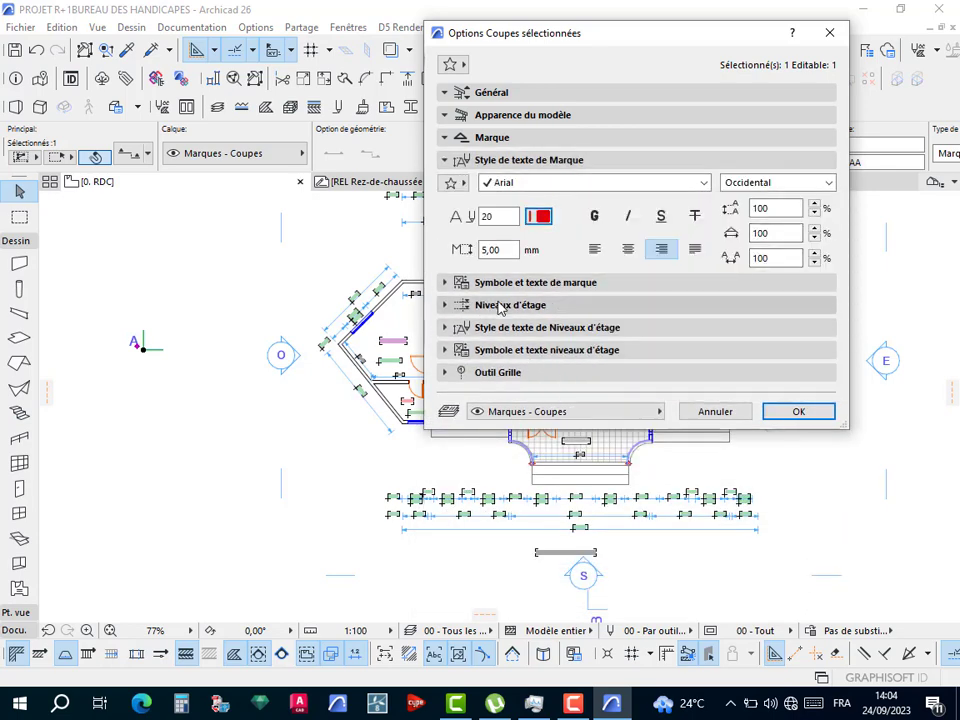
Set the section's story level display to Non and disable the display of grid elements.
left_click(468, 304)
left_click(735, 227)
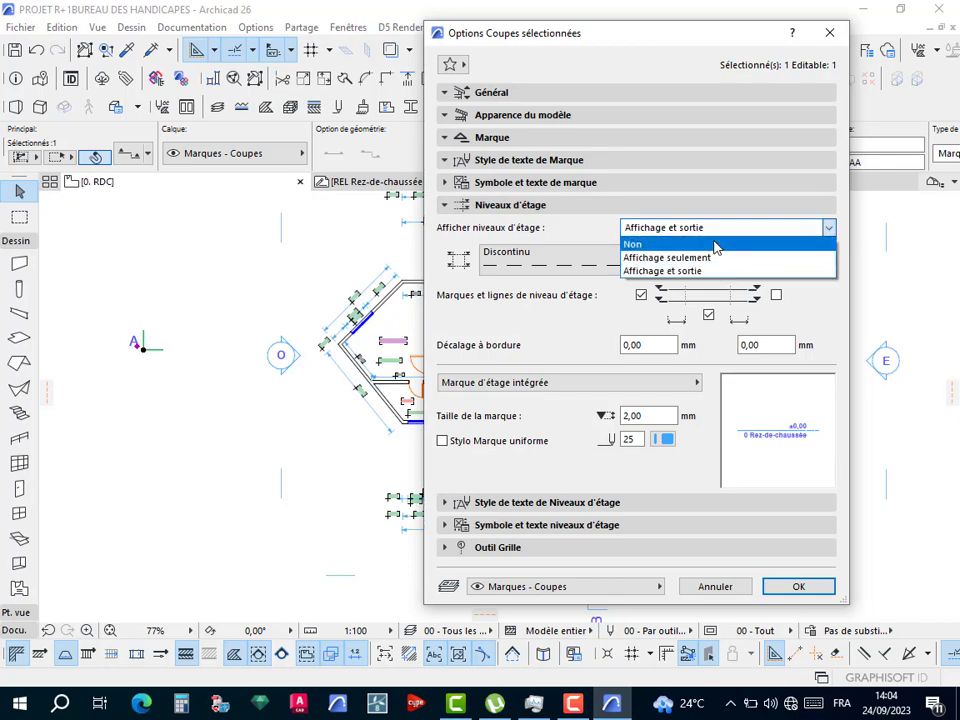
left_click(716, 243)
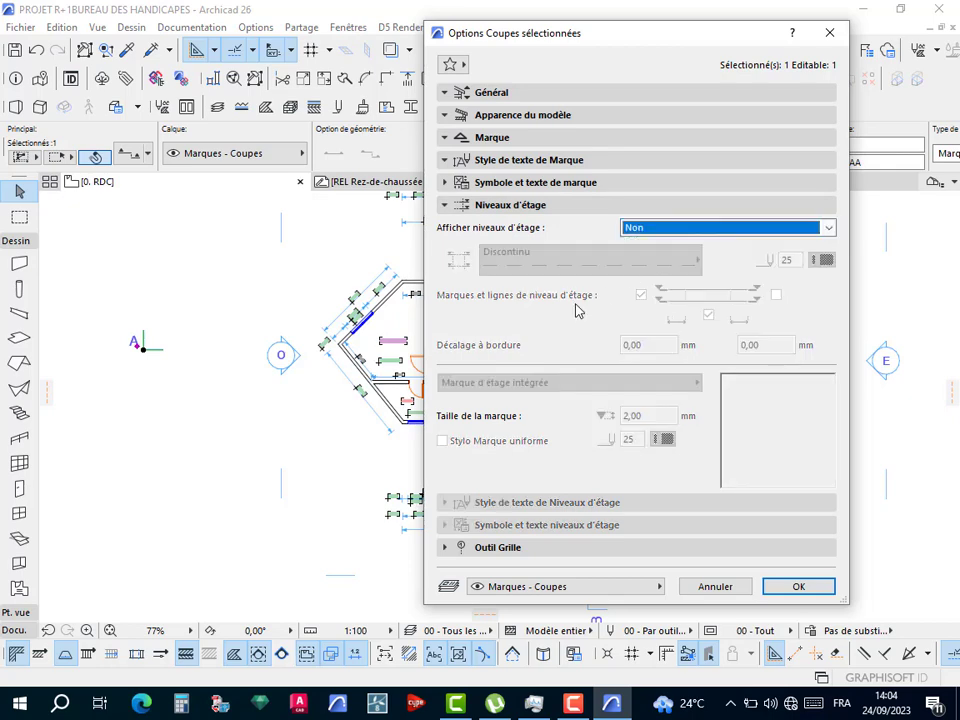
left_click(500, 185)
left_click(500, 186)
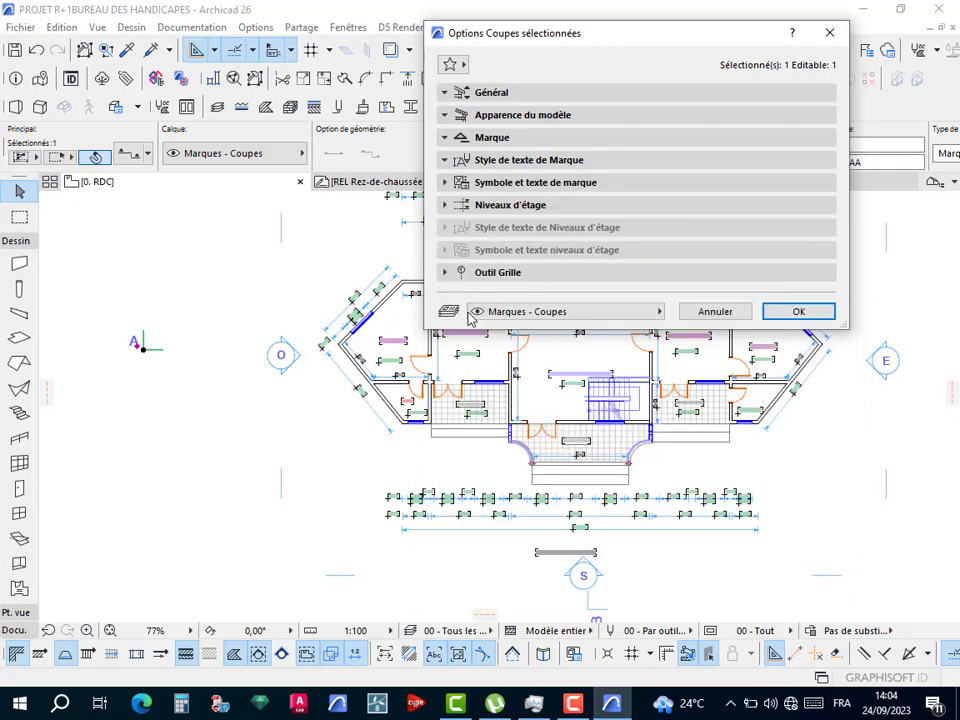
left_click(461, 275)
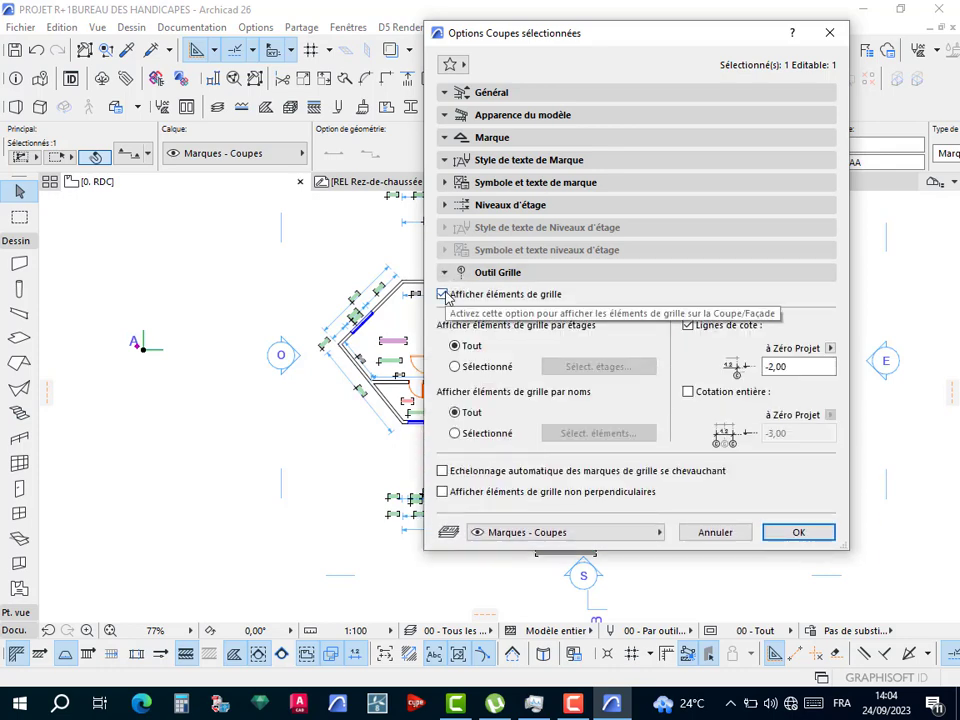
left_click(442, 294)
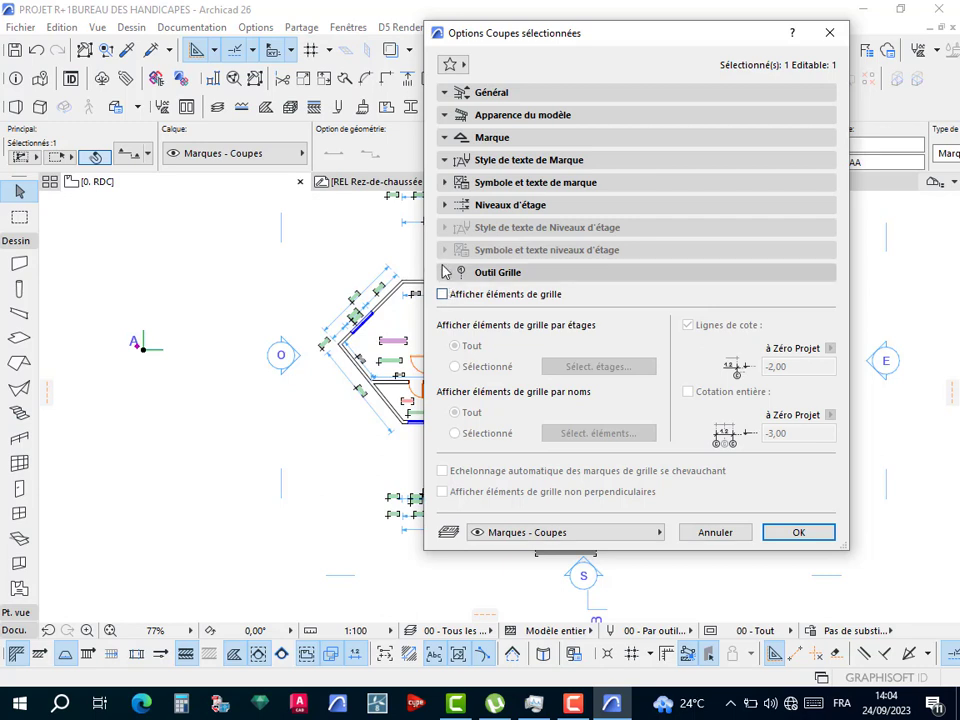
Set the section marker style to Triangle 2 and go through its marker text and 2D representation settings.
left_click(445, 183)
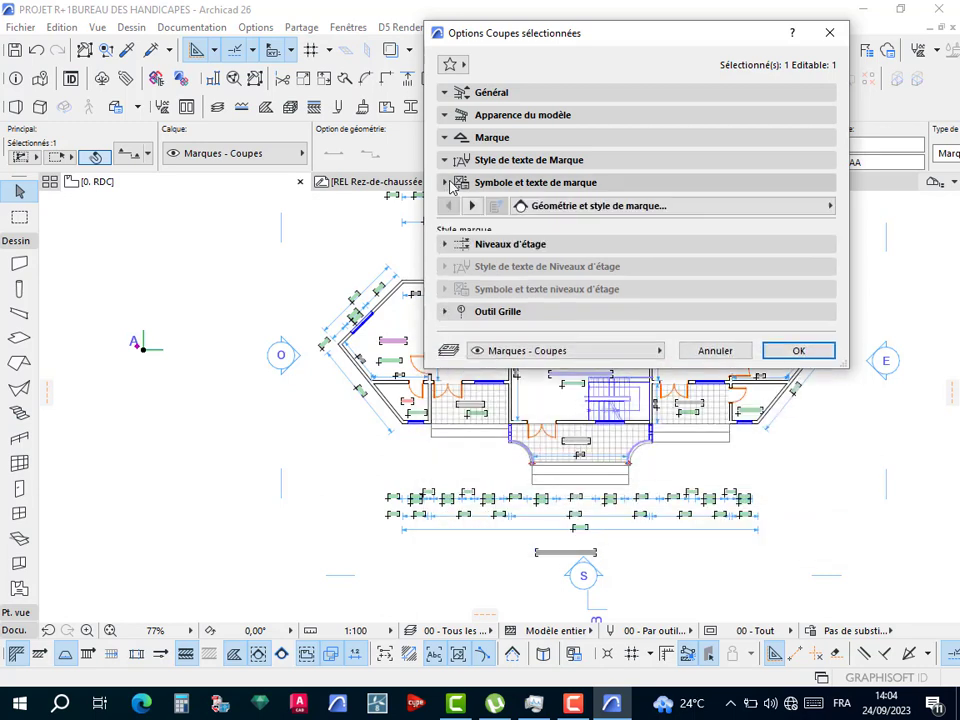
left_click(459, 258)
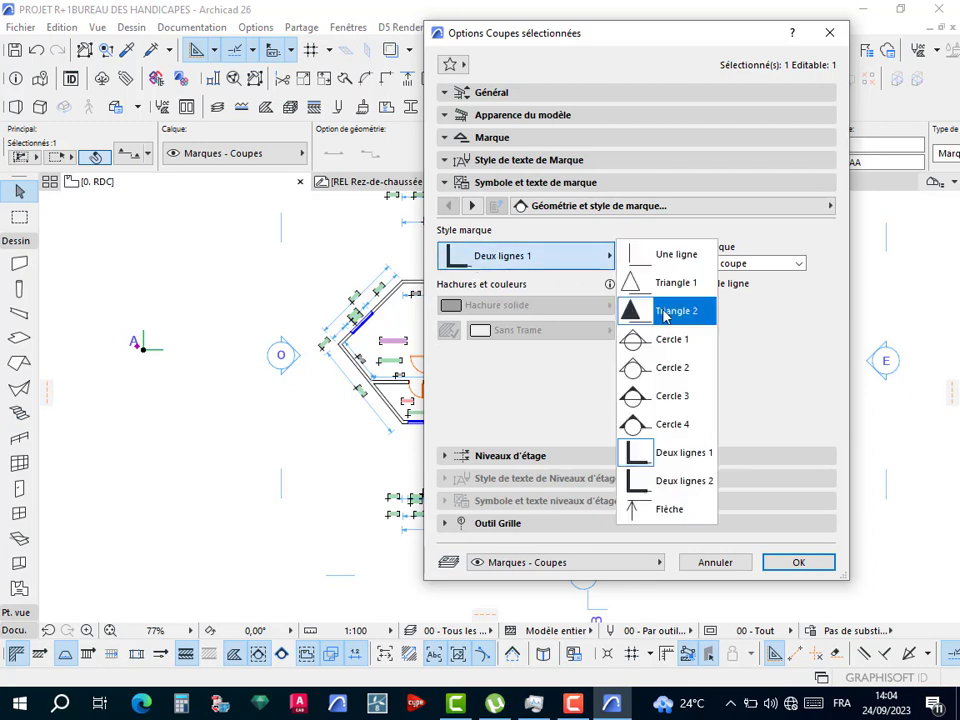
left_click(645, 311)
left_click(471, 205)
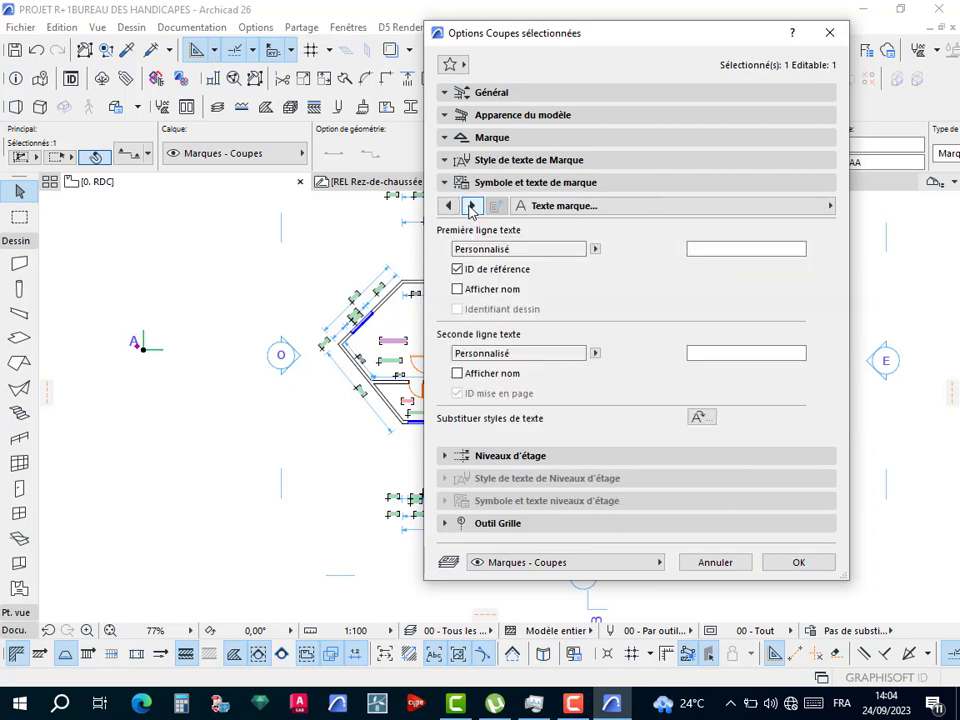
left_click(470, 205)
left_click(471, 206)
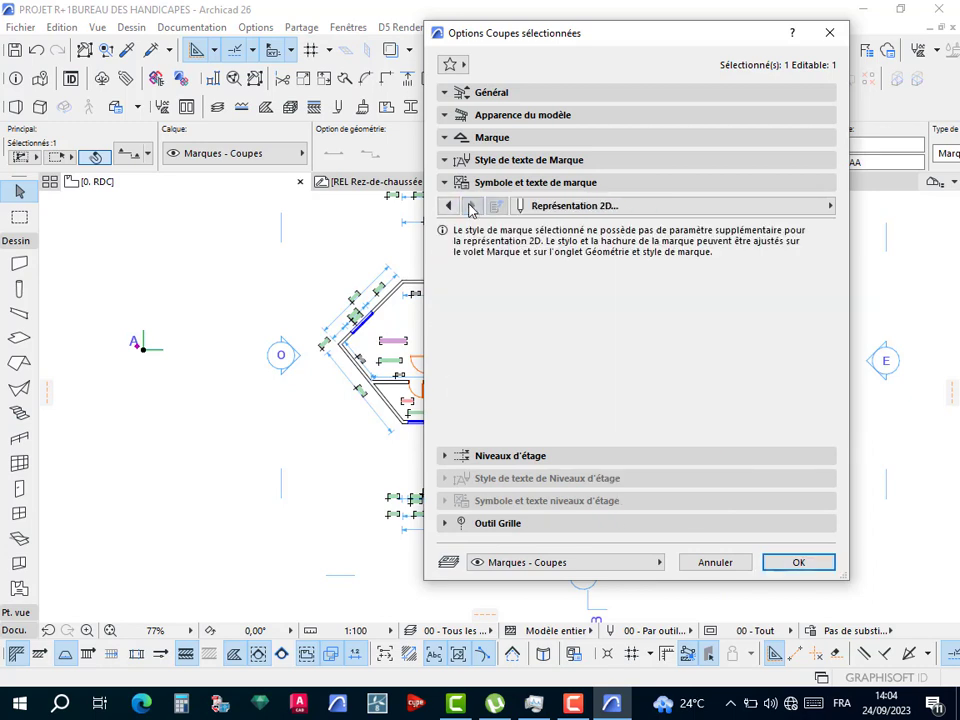
Apply the section settings and stretch the Coupe AA line's west end in to just outside the left BUREAU's corner.
left_click(797, 562)
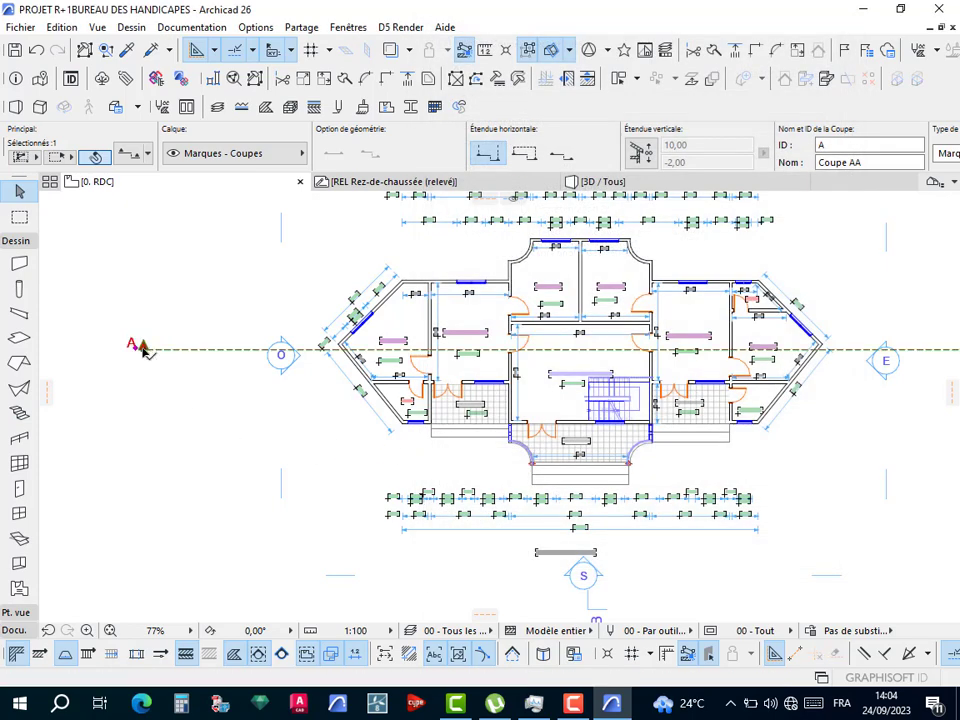
left_click(143, 348)
scroll(322, 346, "up", 3)
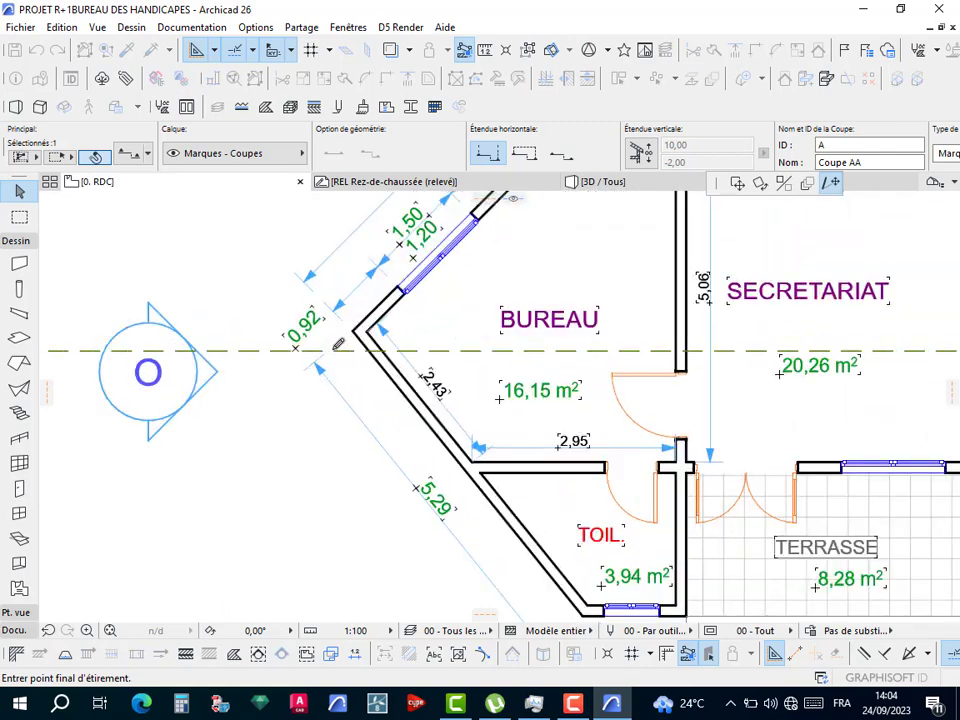
left_click(316, 350)
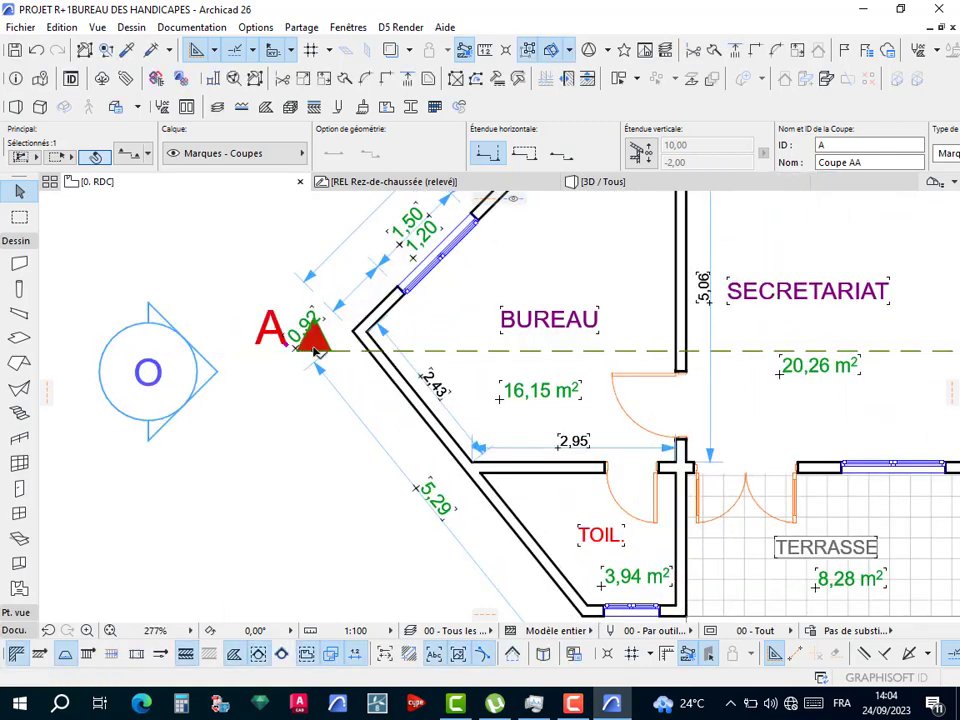
Try to bring the Coupe AA line's east end in beside the building by stretching from its marker text.
scroll(316, 350, "down", 3)
scroll(735, 422, "down", 3)
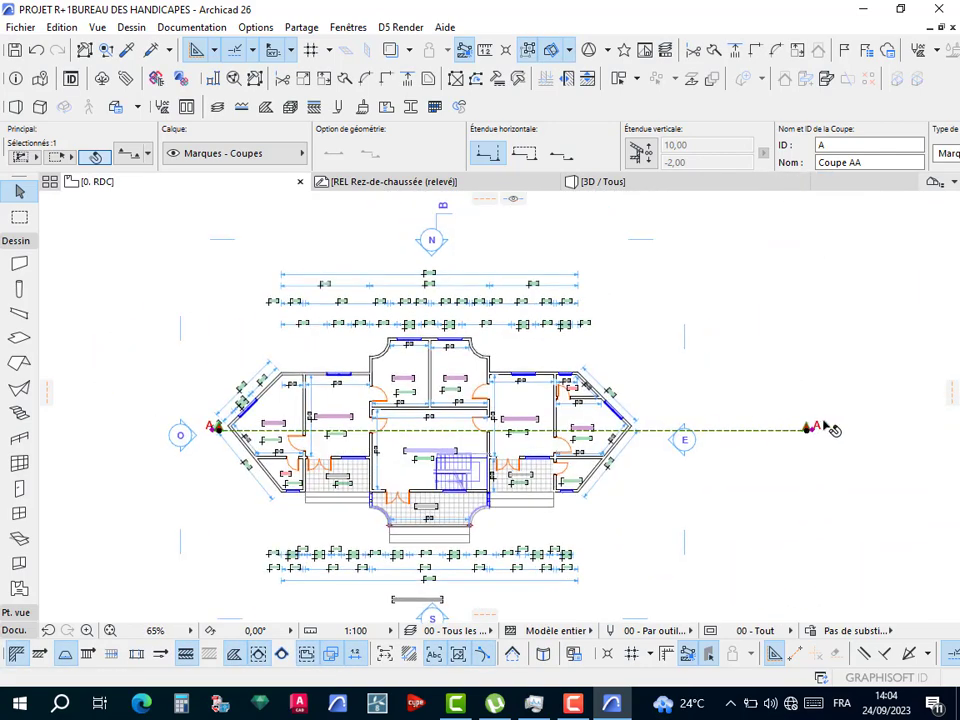
left_click(813, 430)
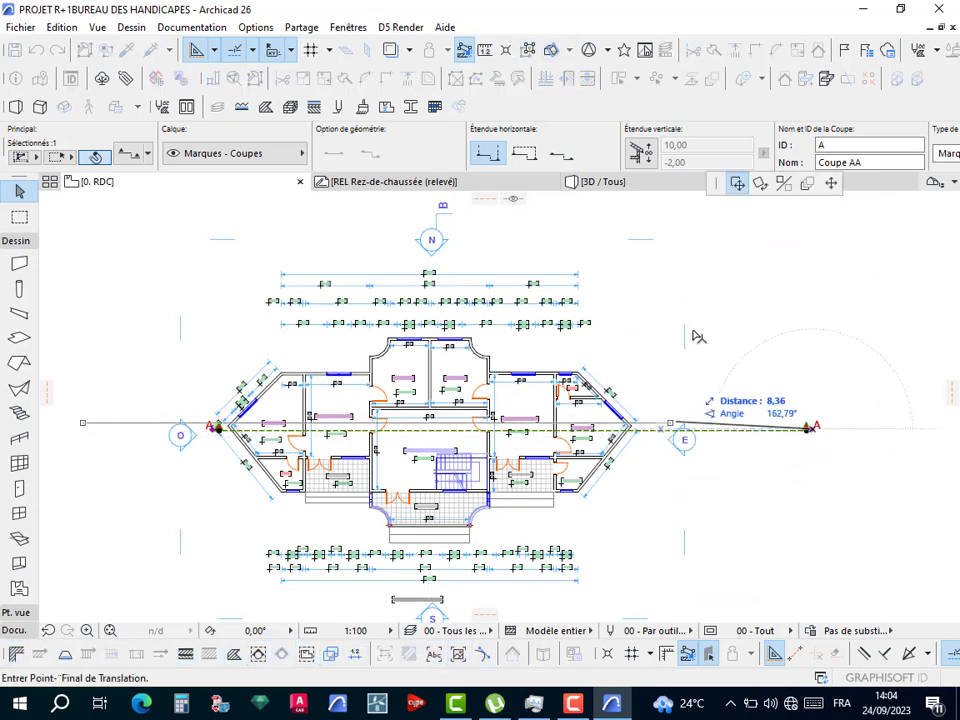
left_click(831, 184)
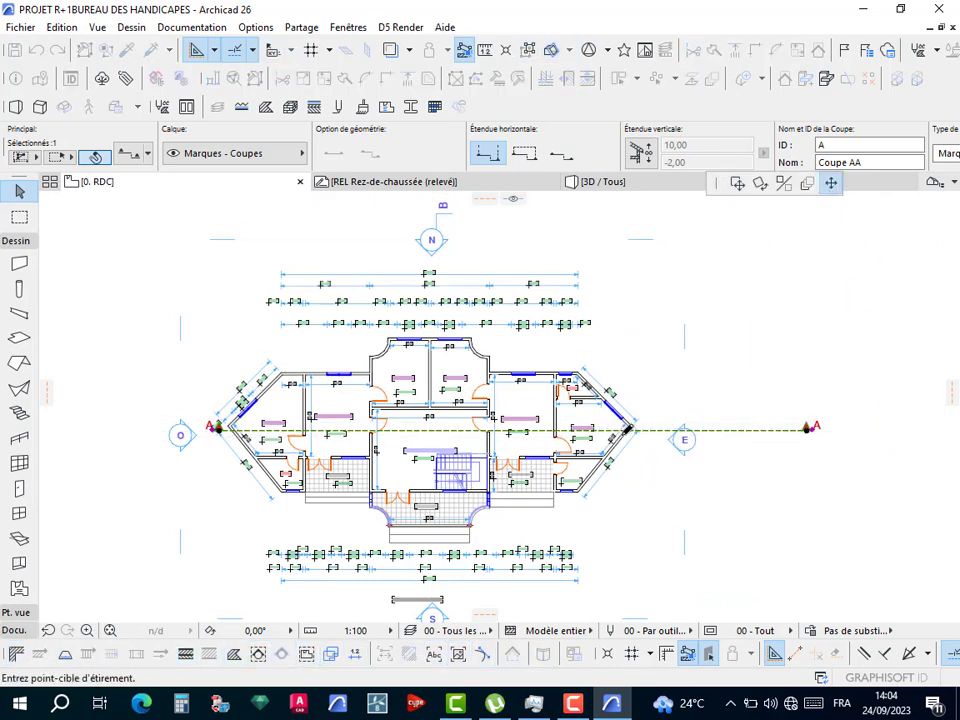
scroll(618, 434, "up", 5)
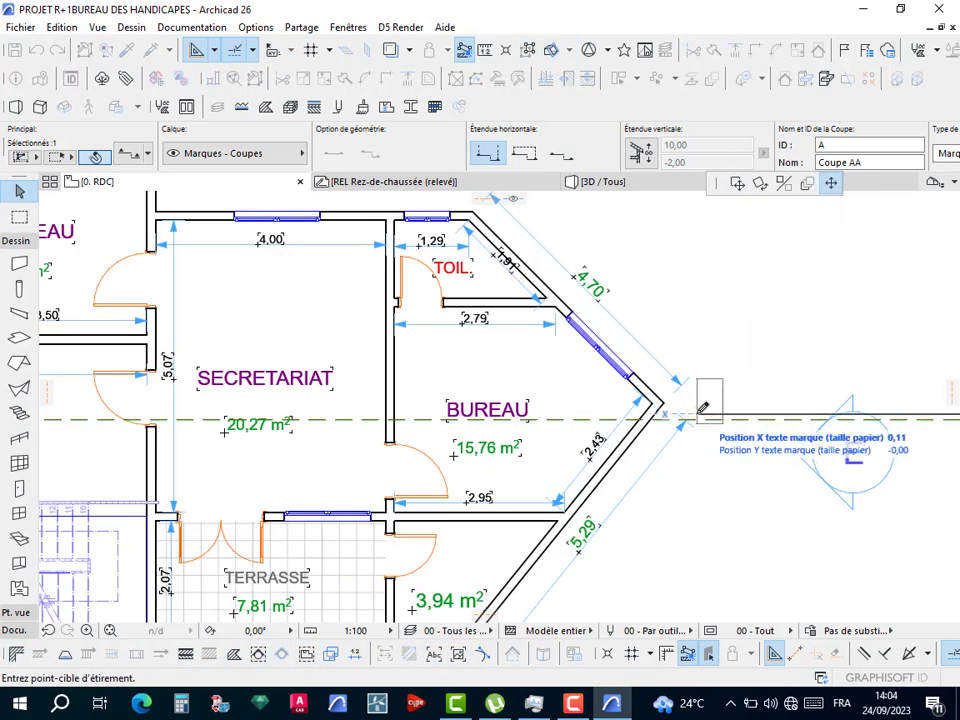
left_click(703, 404)
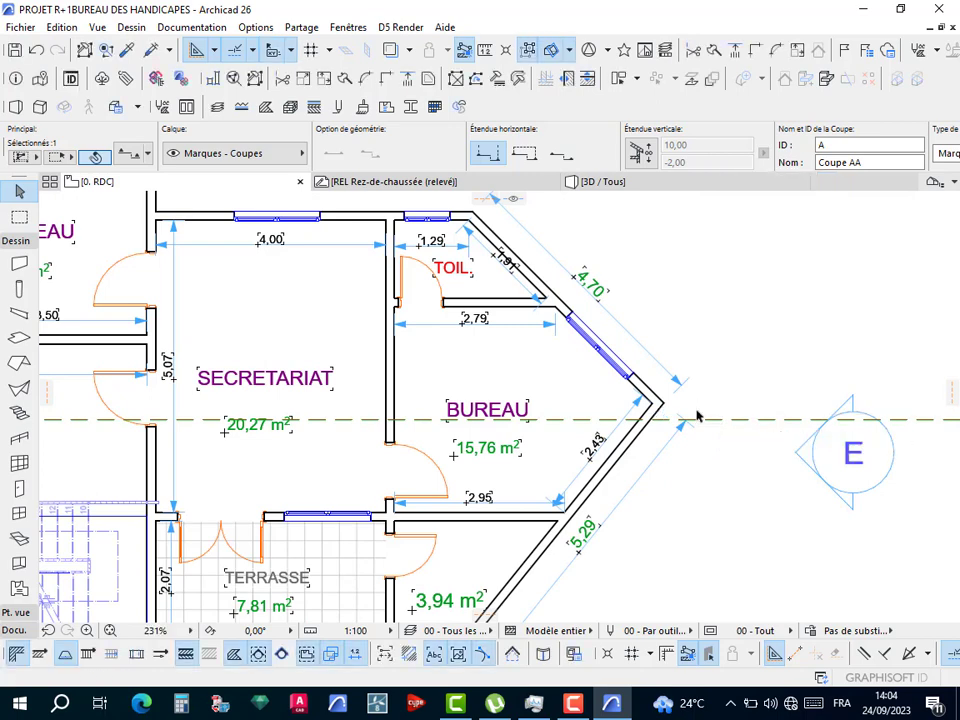
Stretch the Coupe AA line's east end in to between the building's east corner and the E elevation marker.
scroll(697, 418, "down", 4)
scroll(870, 415, "right", 3)
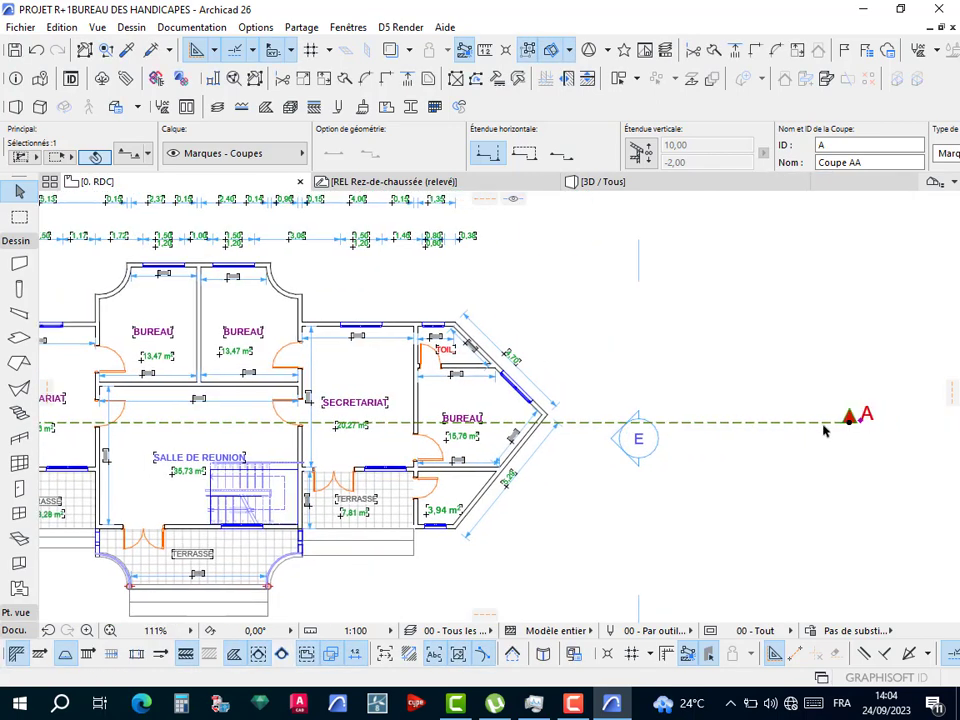
left_click(851, 424)
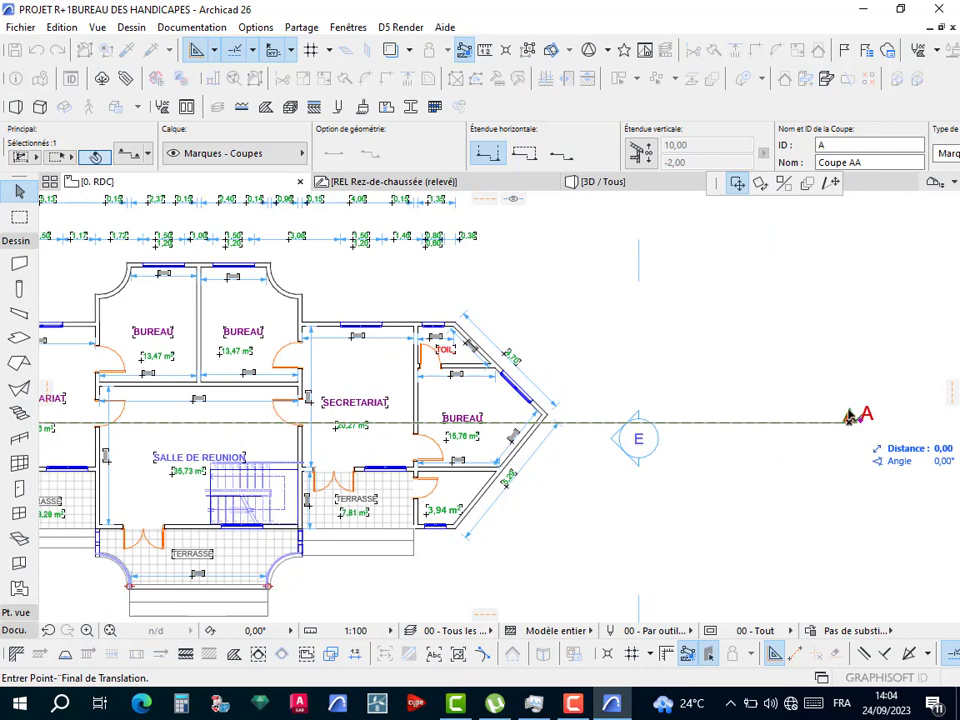
left_click(831, 183)
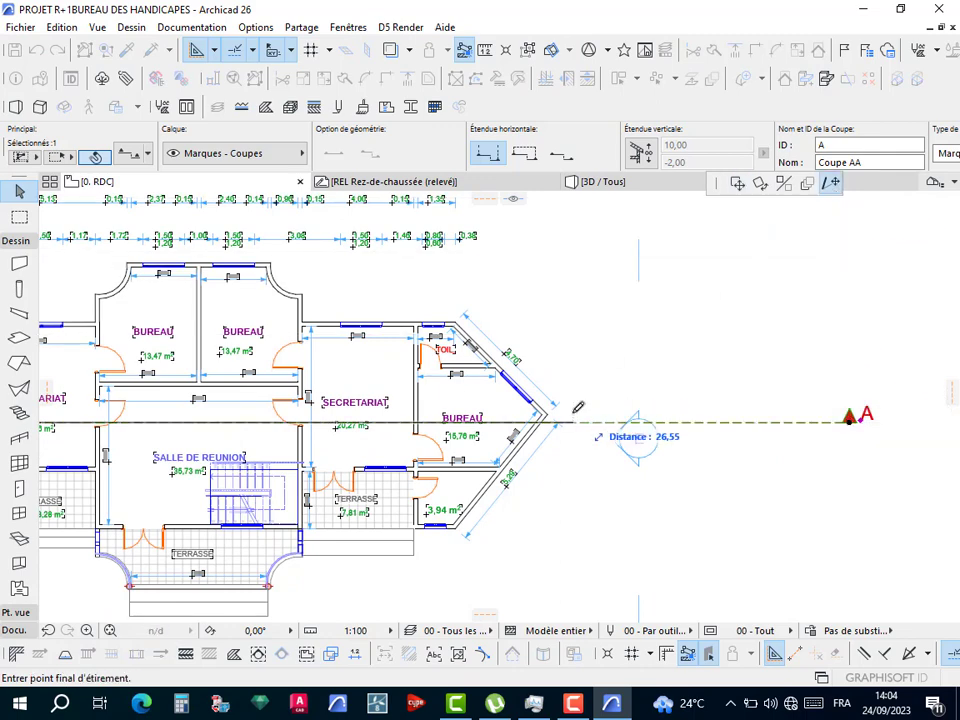
left_click(575, 412)
Move the whole Coupe AA line down so it cuts through the side terraces and the staircase's lower flight.
left_click(174, 428)
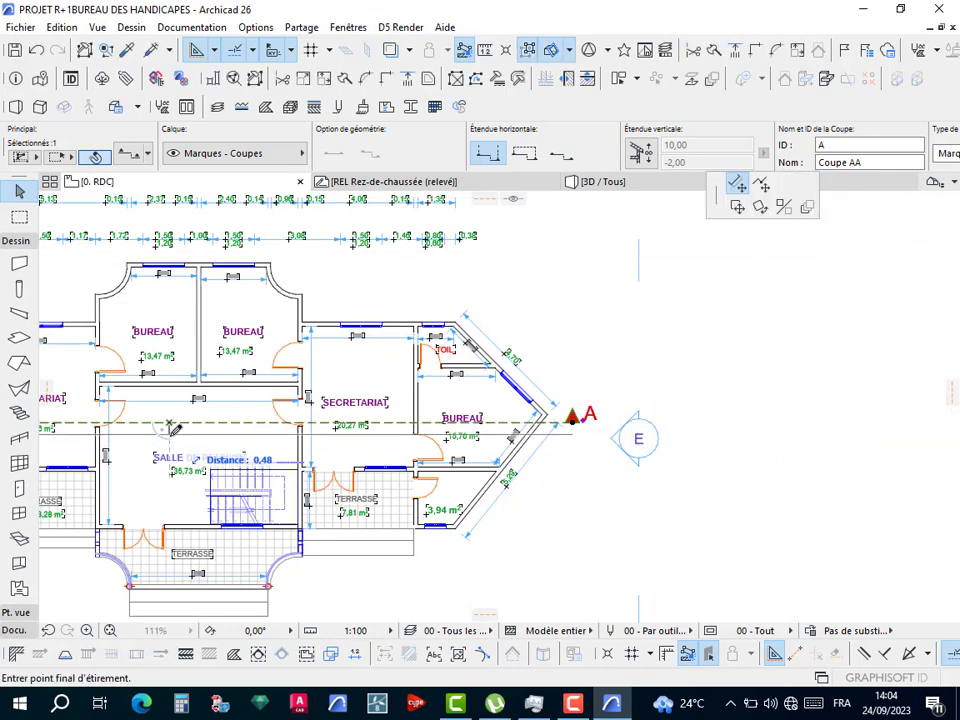
left_click(737, 206)
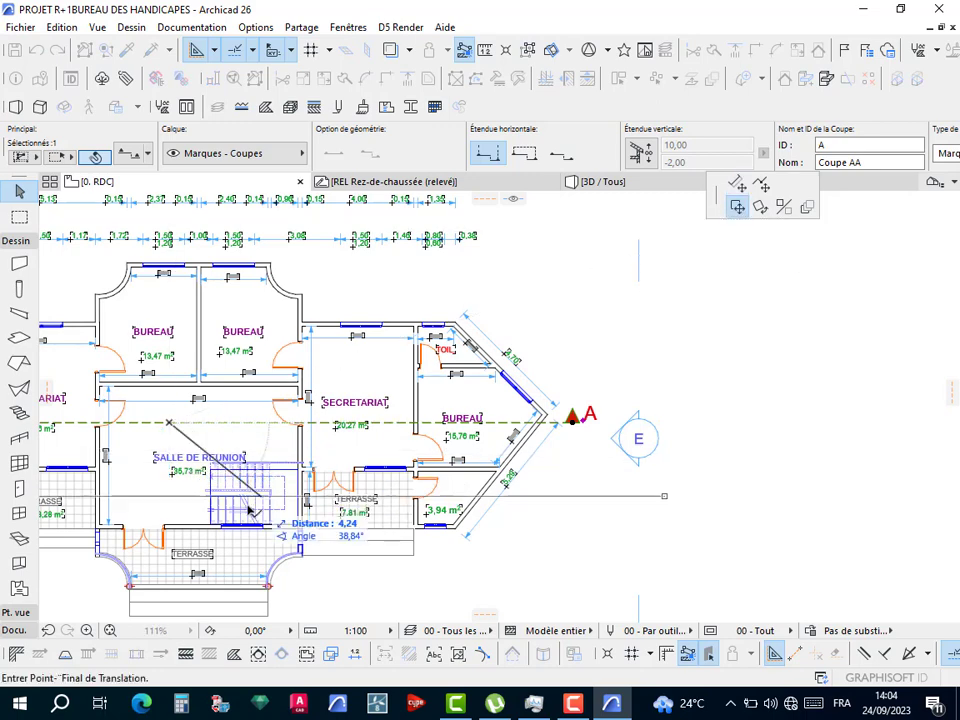
left_click(175, 511)
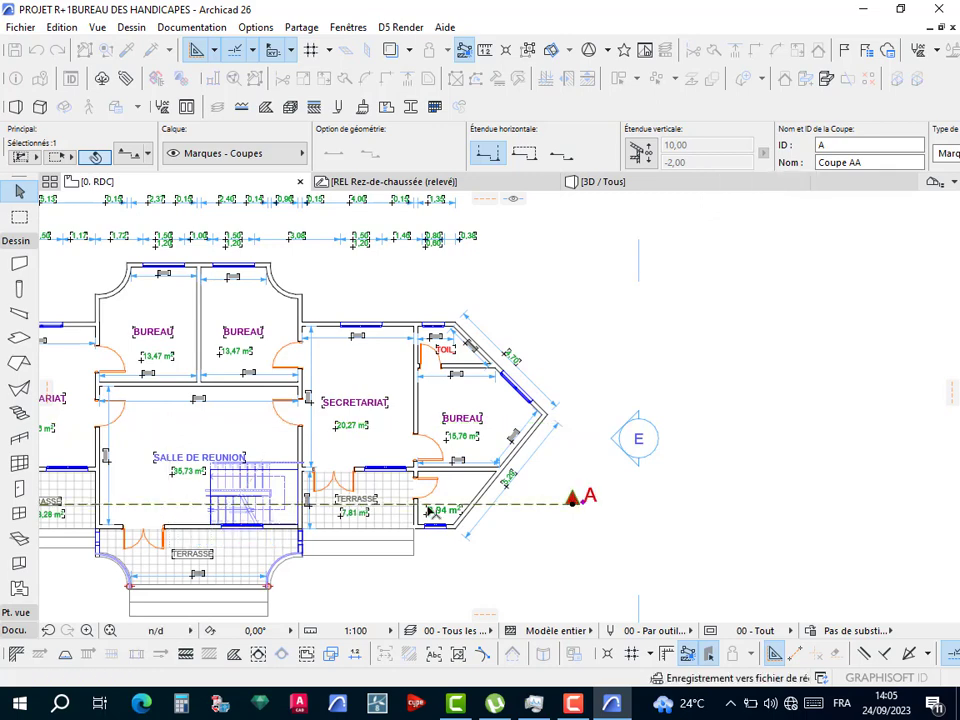
left_click(553, 558)
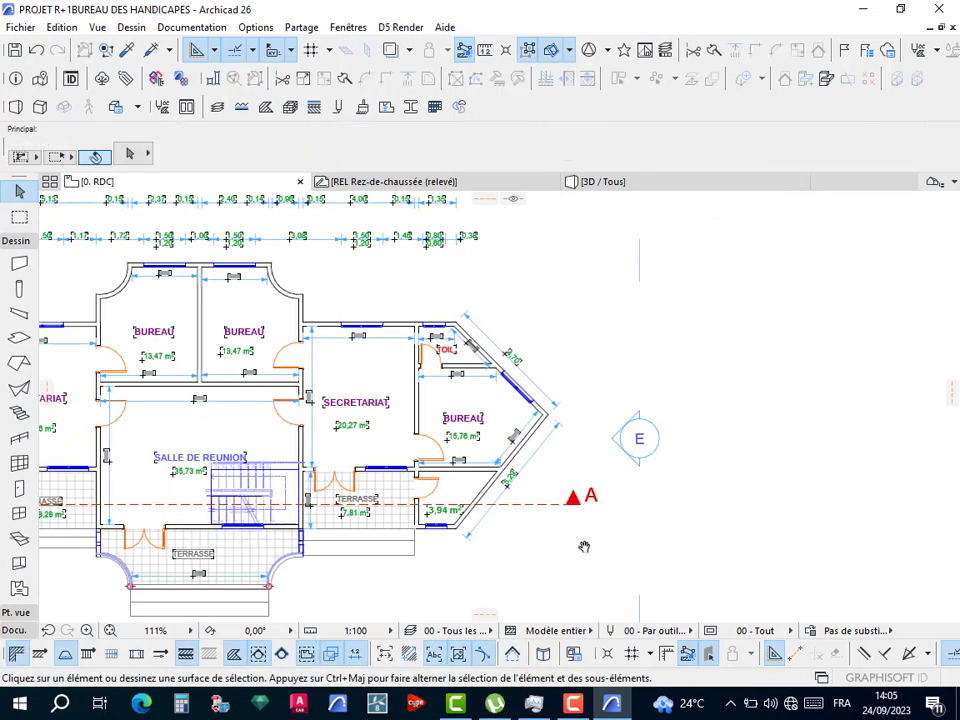
Reposition the Coupe AA marker text so the letter A sits on the building side of the triangle.
middle_click_drag(536, 561, 697, 491)
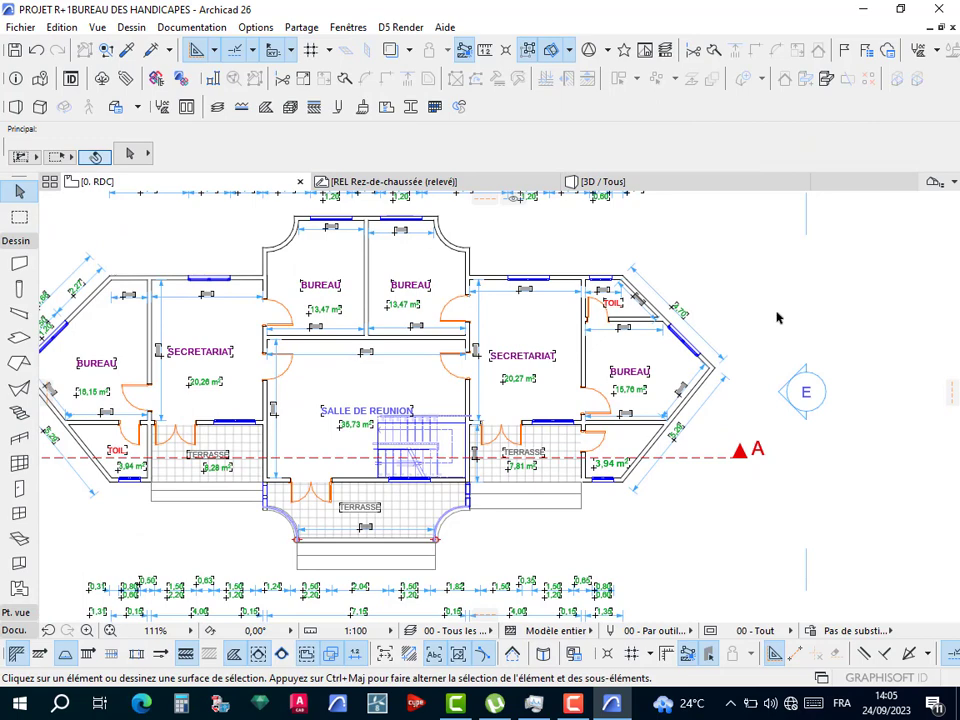
left_click(759, 454)
left_click(756, 453)
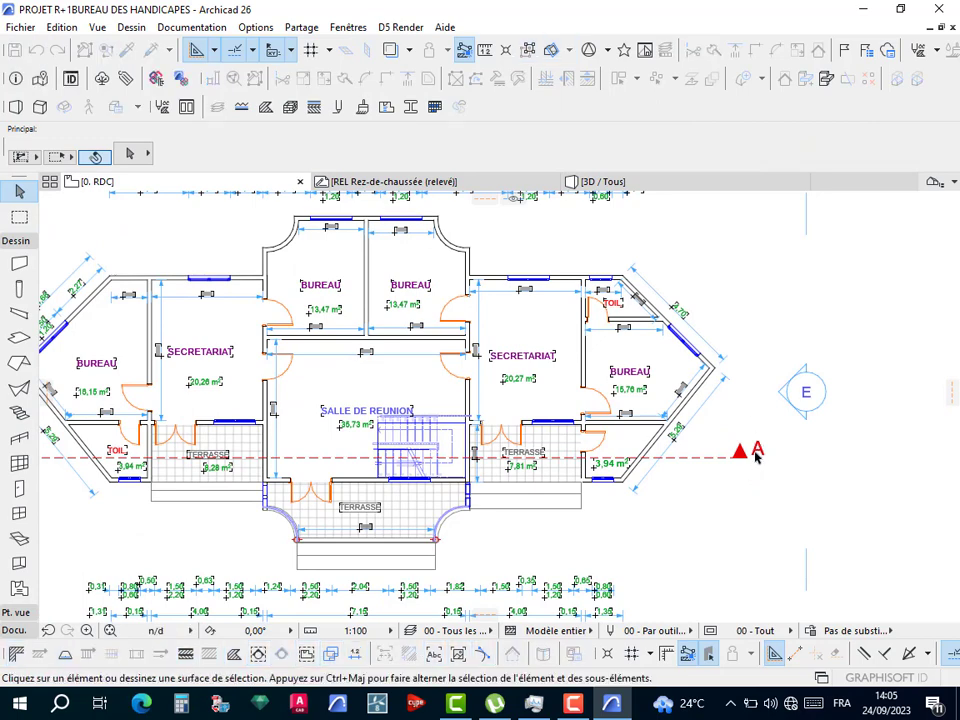
left_click(755, 455)
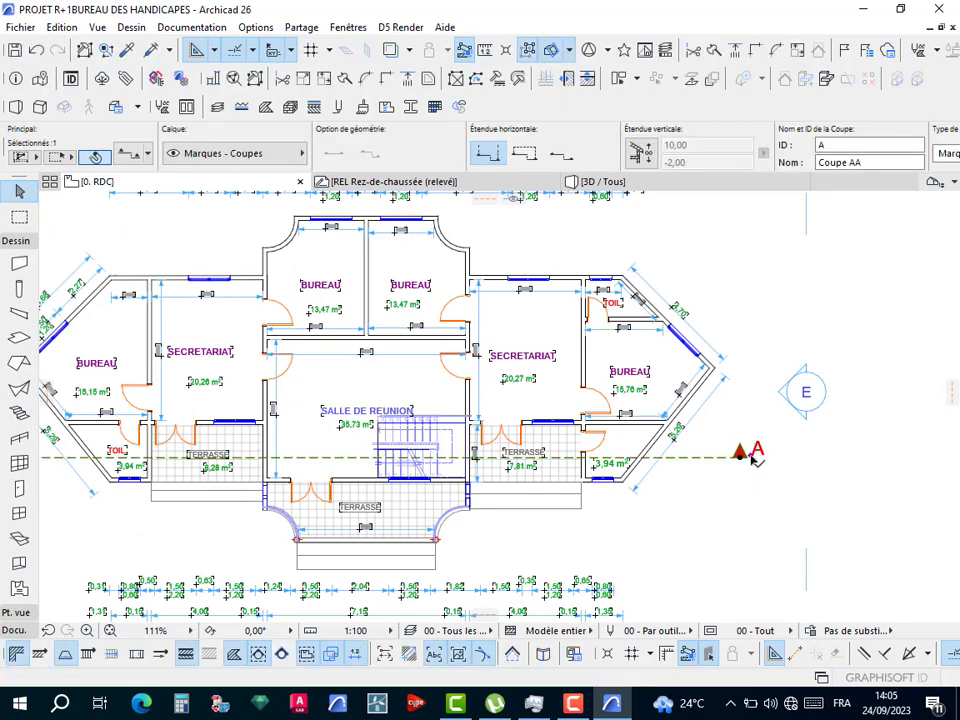
left_click(752, 455)
scroll(748, 455, "up", 6)
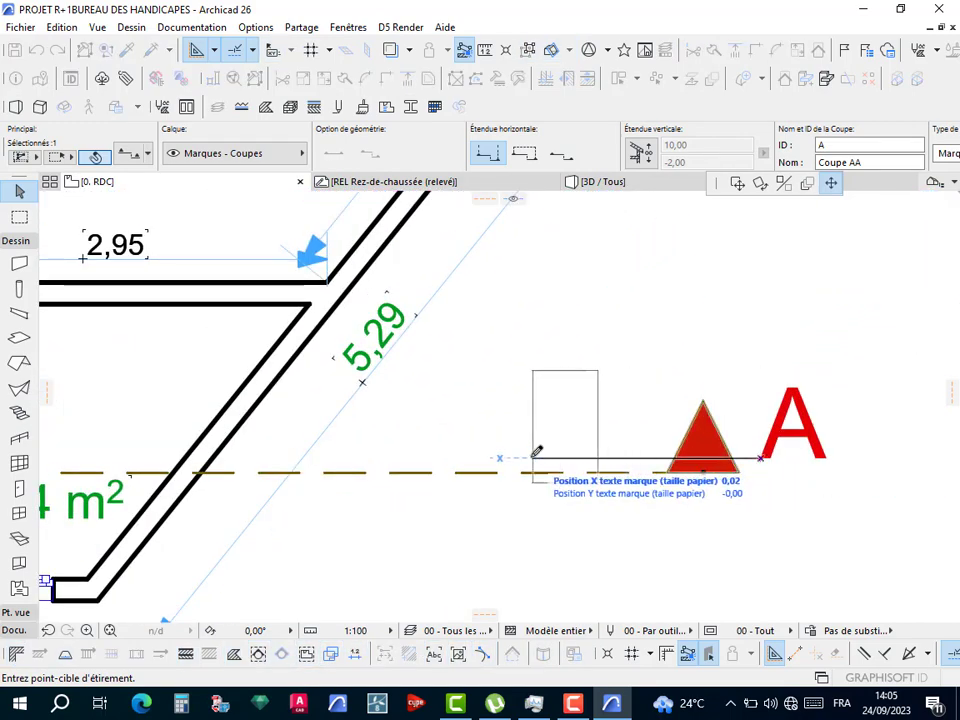
scroll(545, 457, "down", 10)
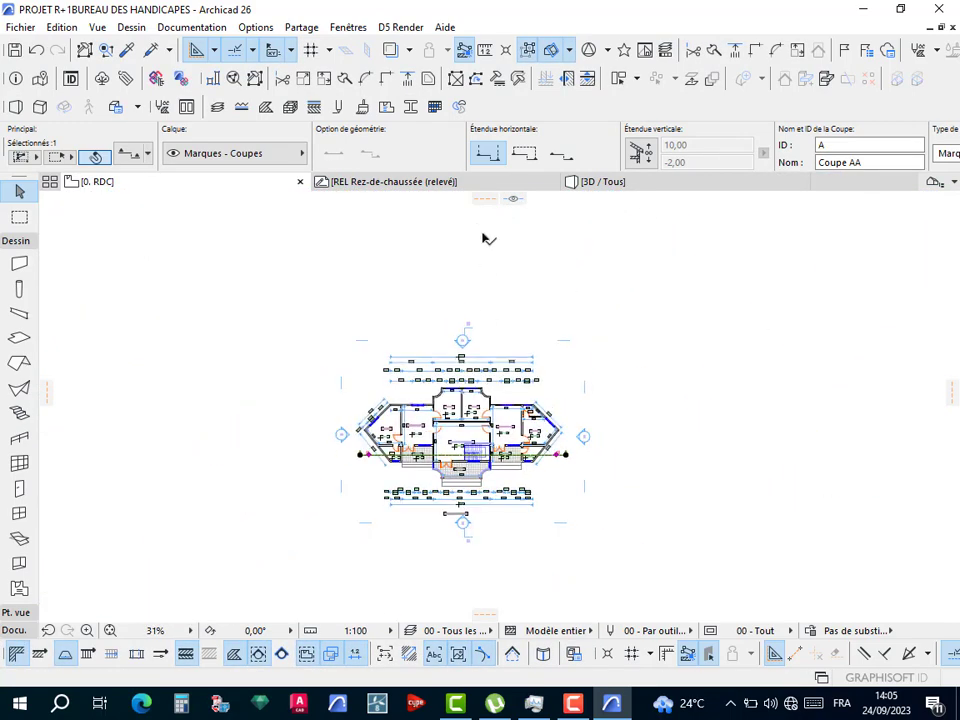
Set the Coupe AA section line to purple pen 15.
scroll(562, 155, "down", 15)
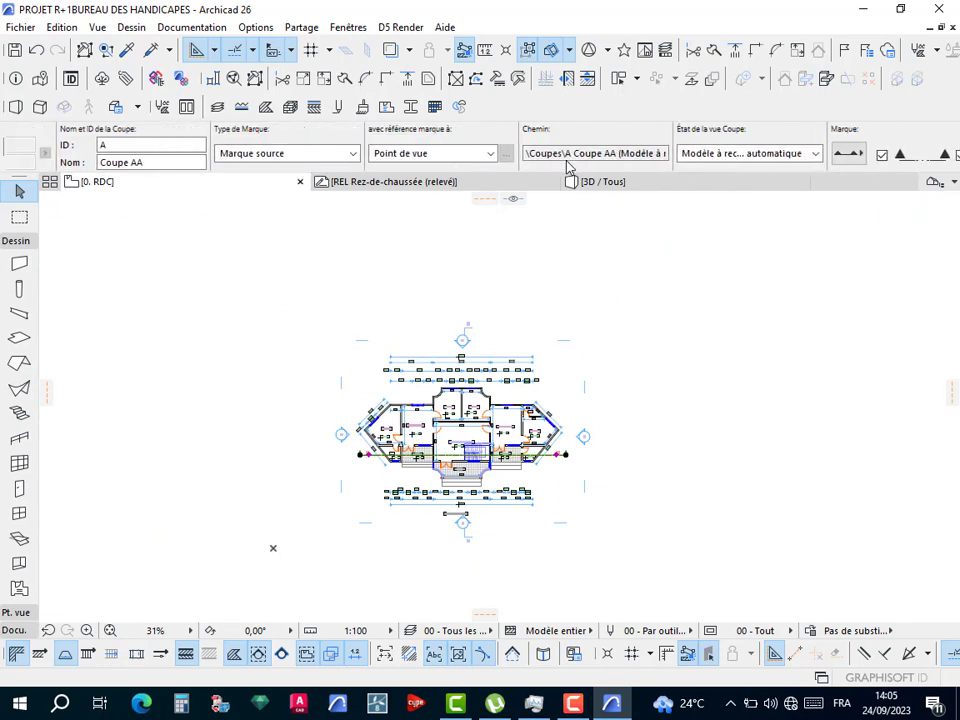
scroll(568, 167, "down", 8)
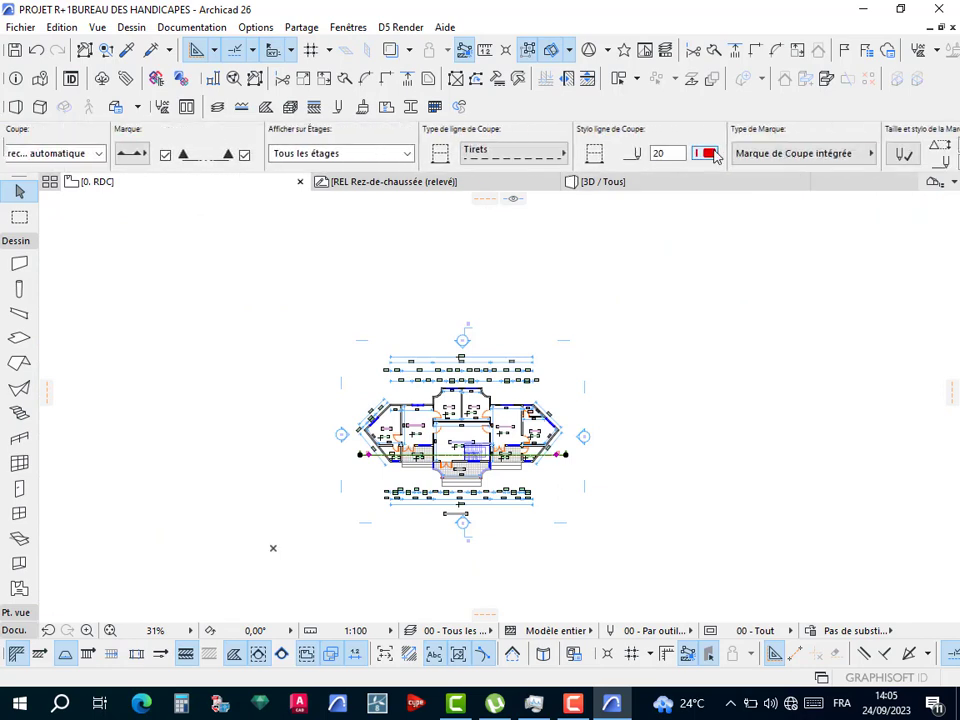
left_click(709, 153)
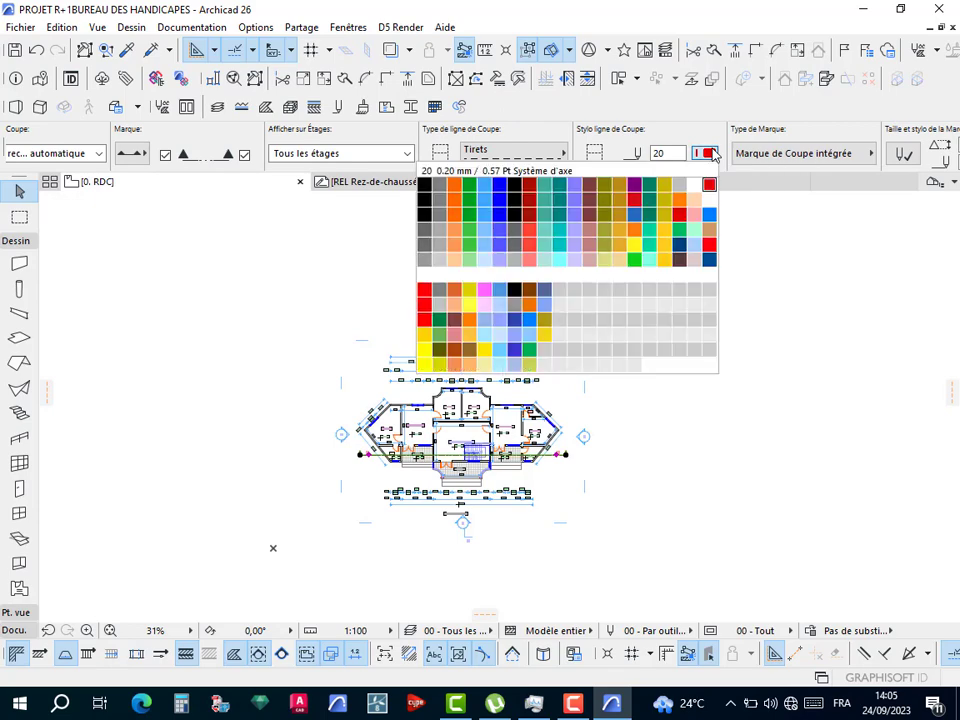
left_click(634, 184)
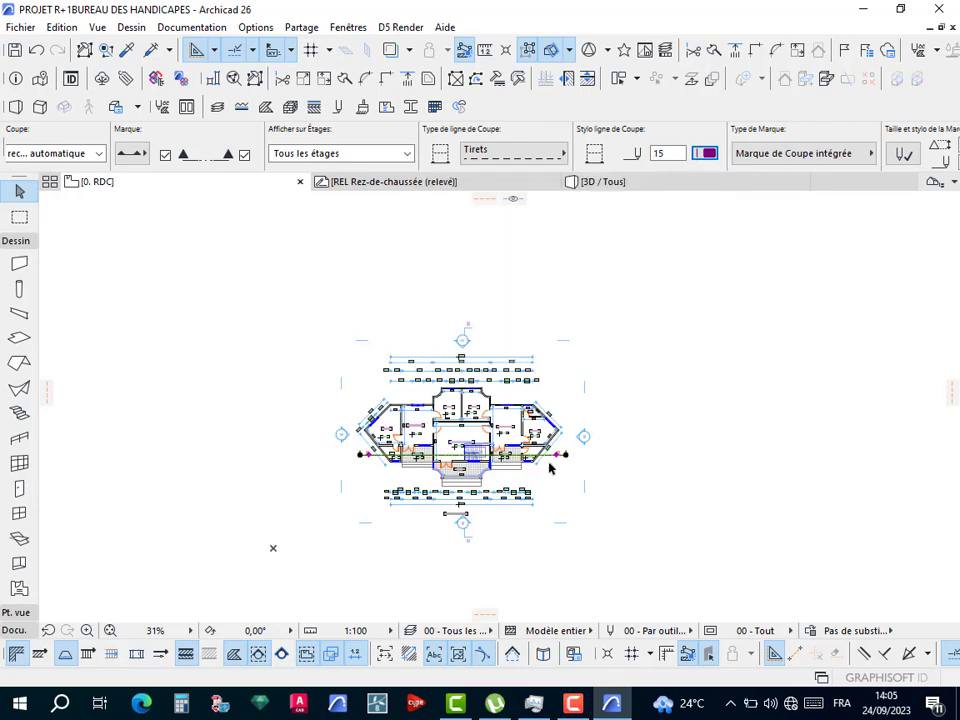
scroll(549, 468, "up", 8)
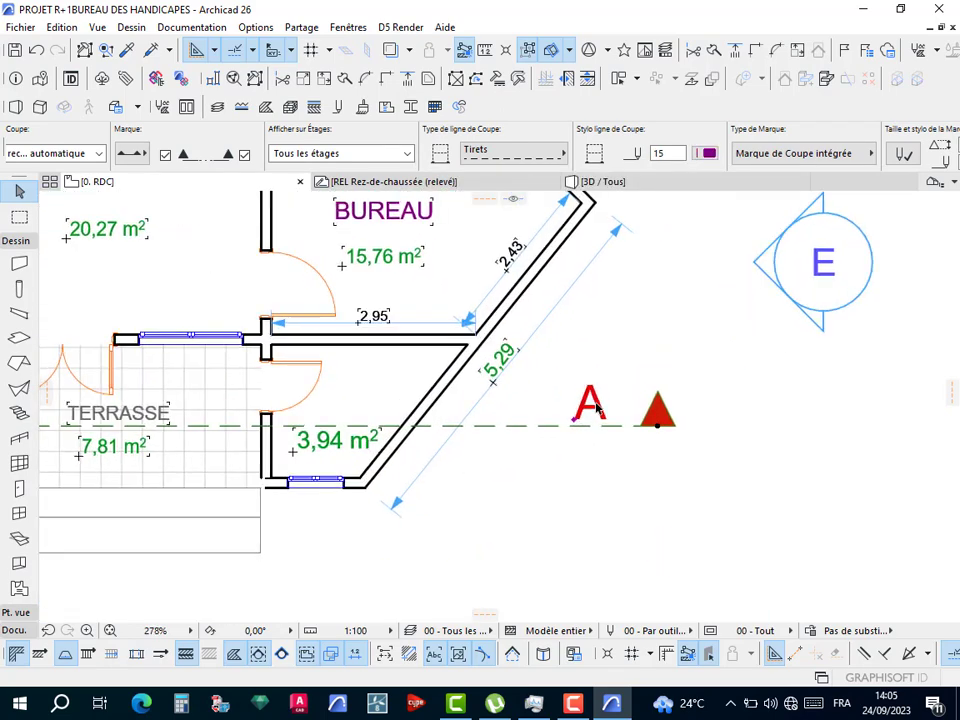
scroll(596, 407, "up", 3)
left_click(675, 366)
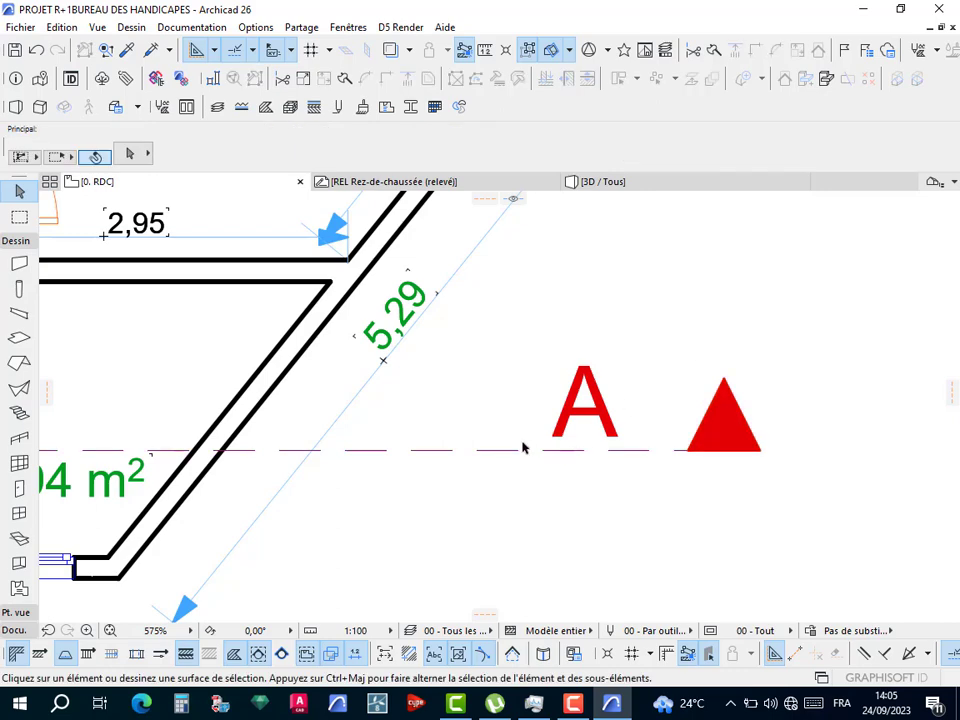
Move the Coupe AA line up about 0,16 m over the staircase's lower flight.
scroll(522, 448, "down", 5)
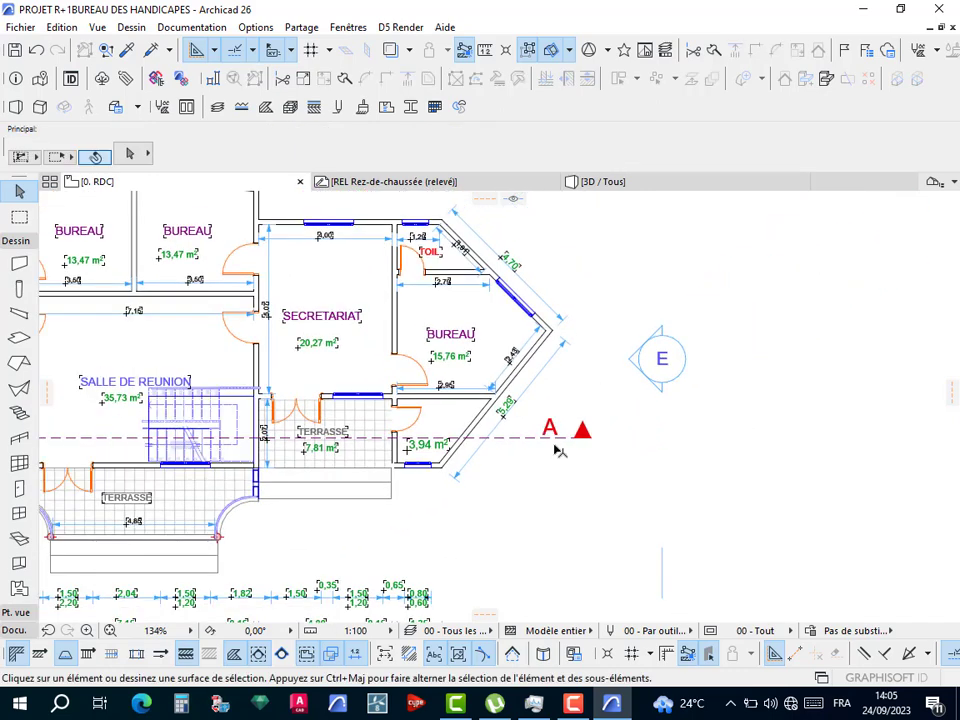
scroll(558, 450, "down", 4)
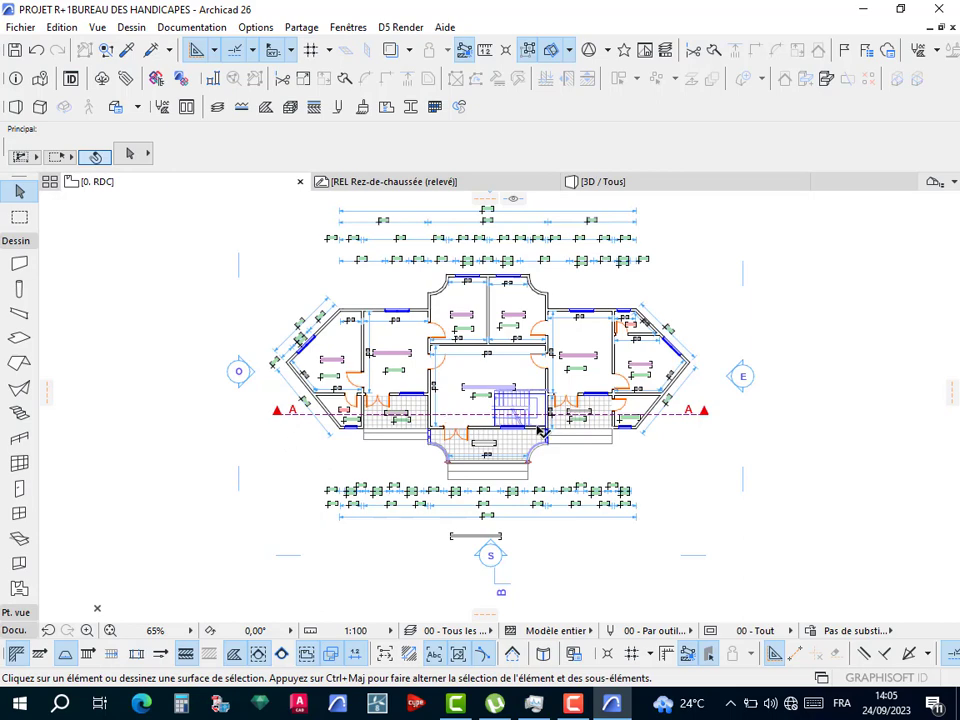
scroll(505, 412, "up", 10)
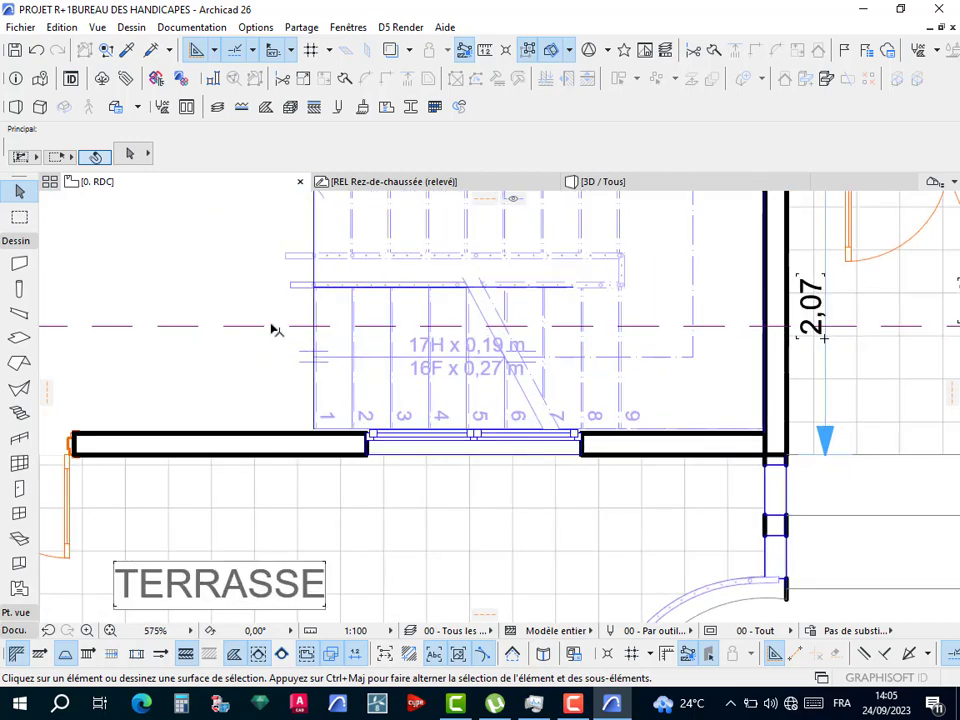
left_click(253, 326)
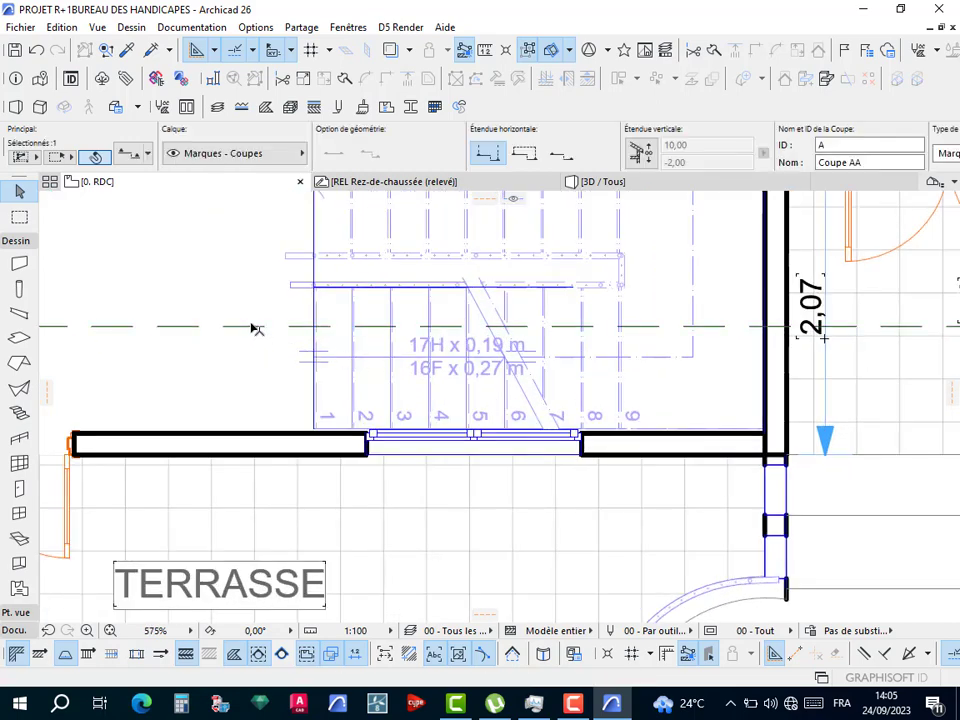
left_click(252, 325)
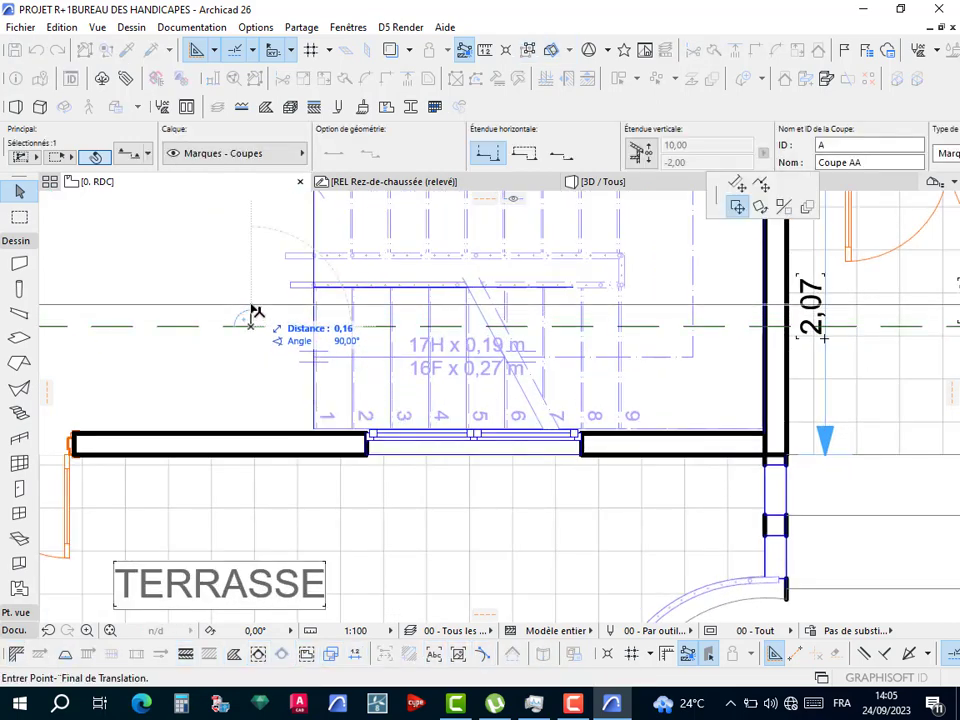
left_click(253, 303)
scroll(550, 390, "down", 5)
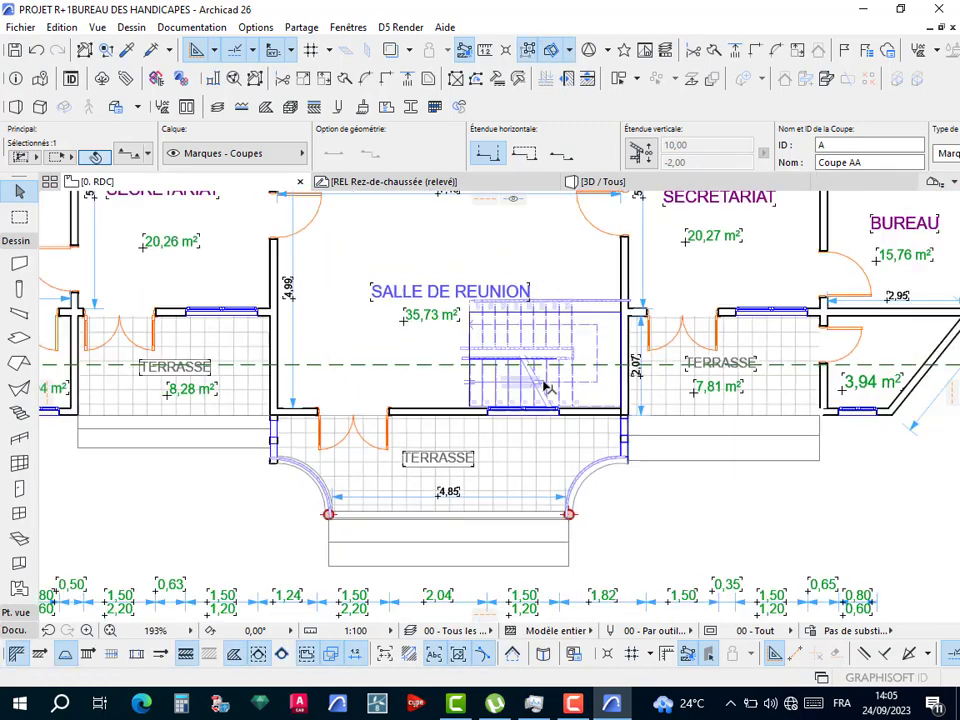
left_click(745, 566)
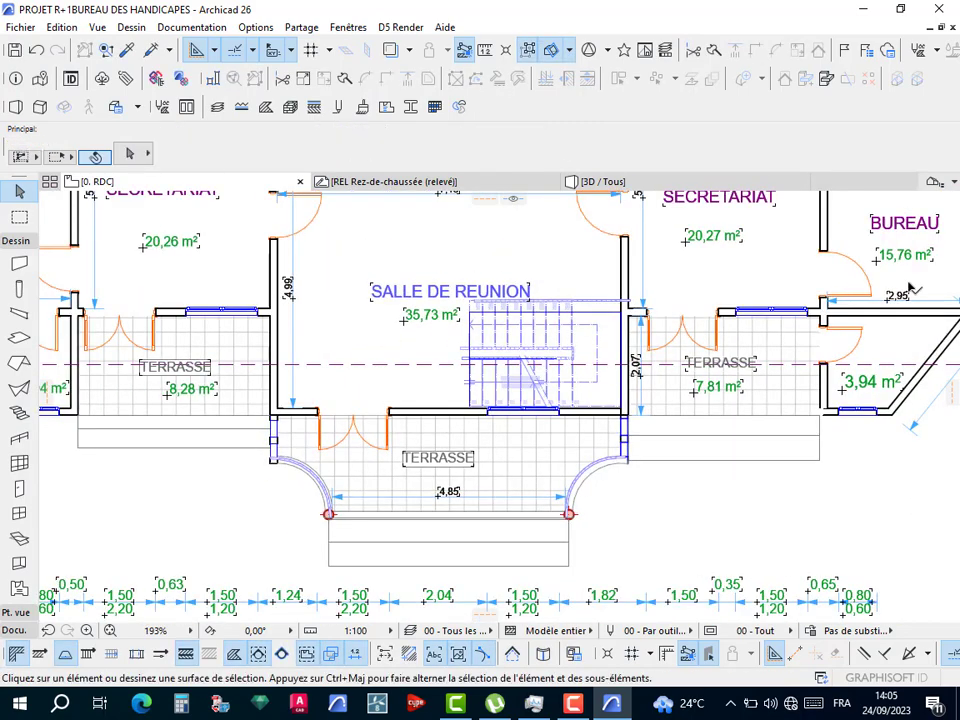
scroll(600, 457, "down", 8)
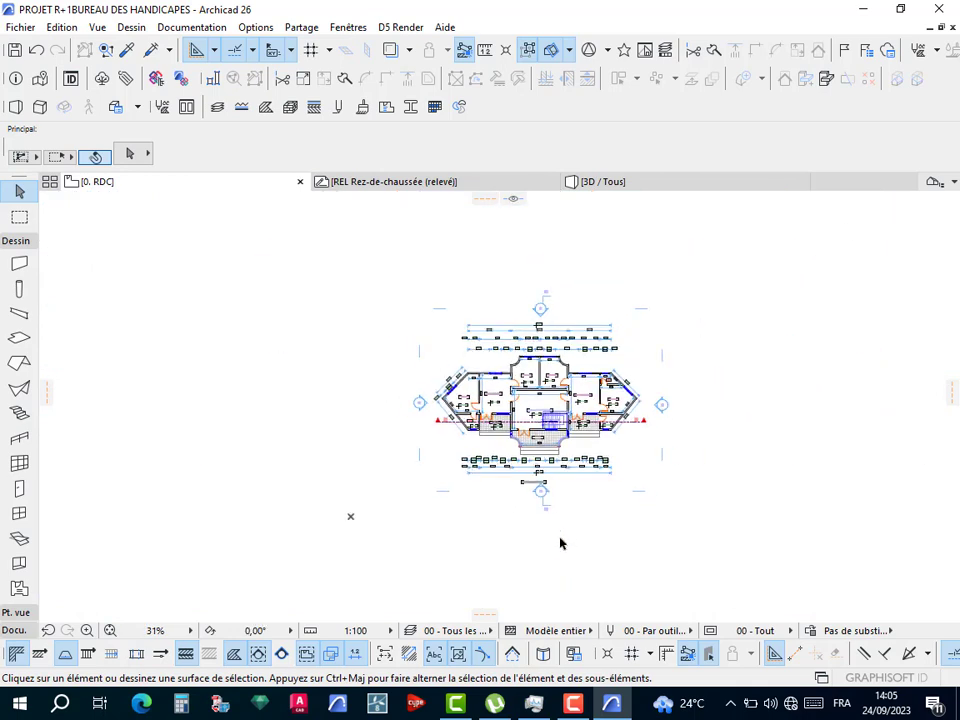
scroll(529, 484, "down", 2)
middle_click_drag(513, 540, 504, 426)
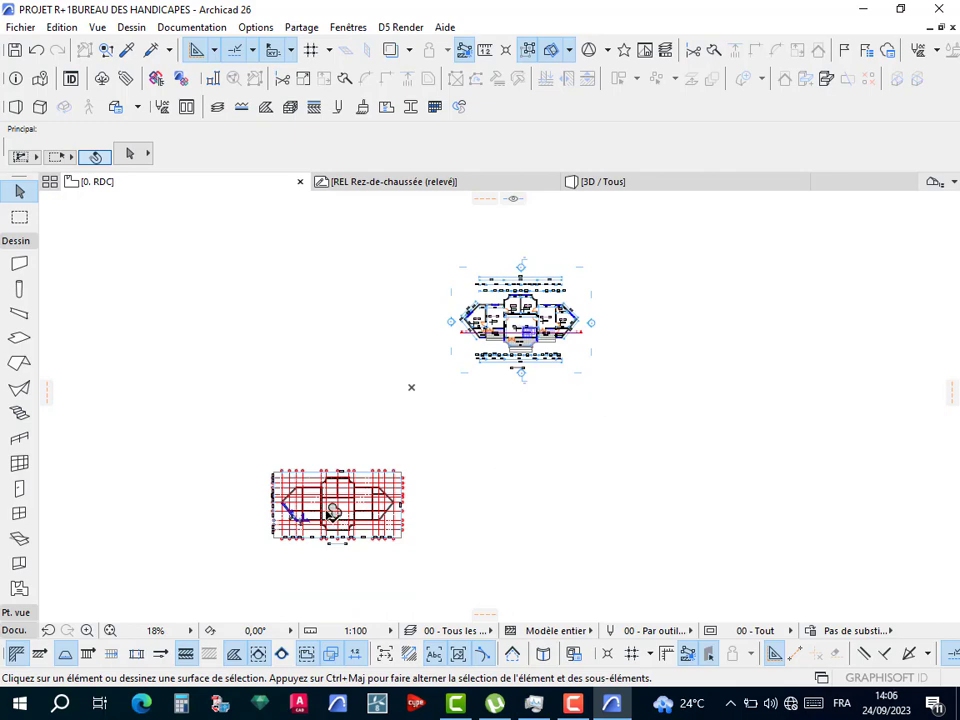
Open the Coupe AA section view from the project's list of sections.
scroll(332, 510, "up", 2)
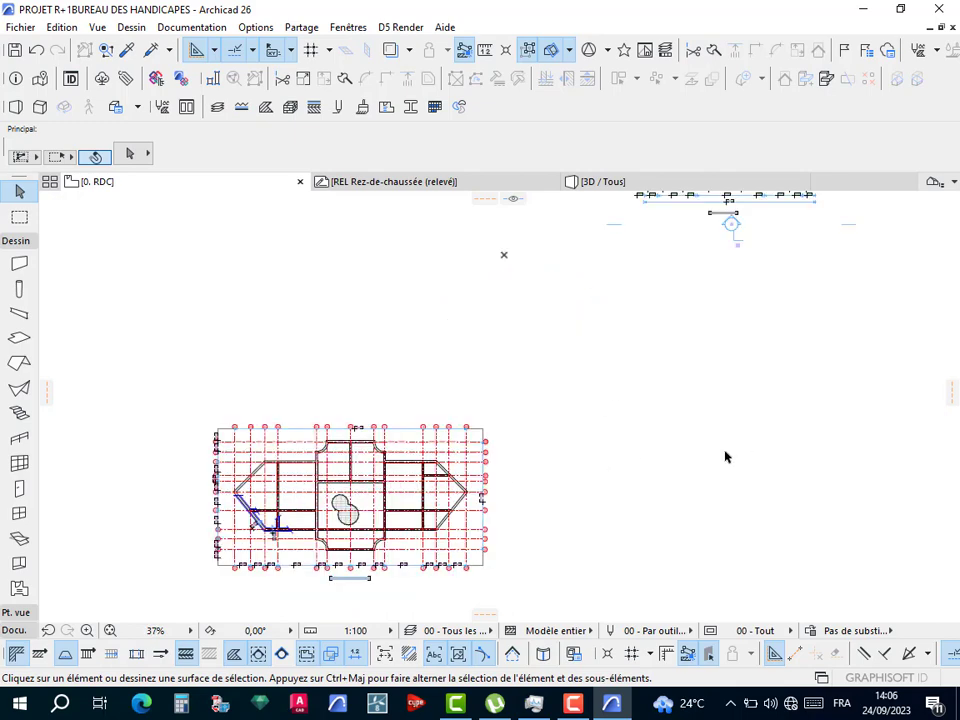
scroll(713, 306, "down", 1)
middle_click_drag(661, 403, 561, 521)
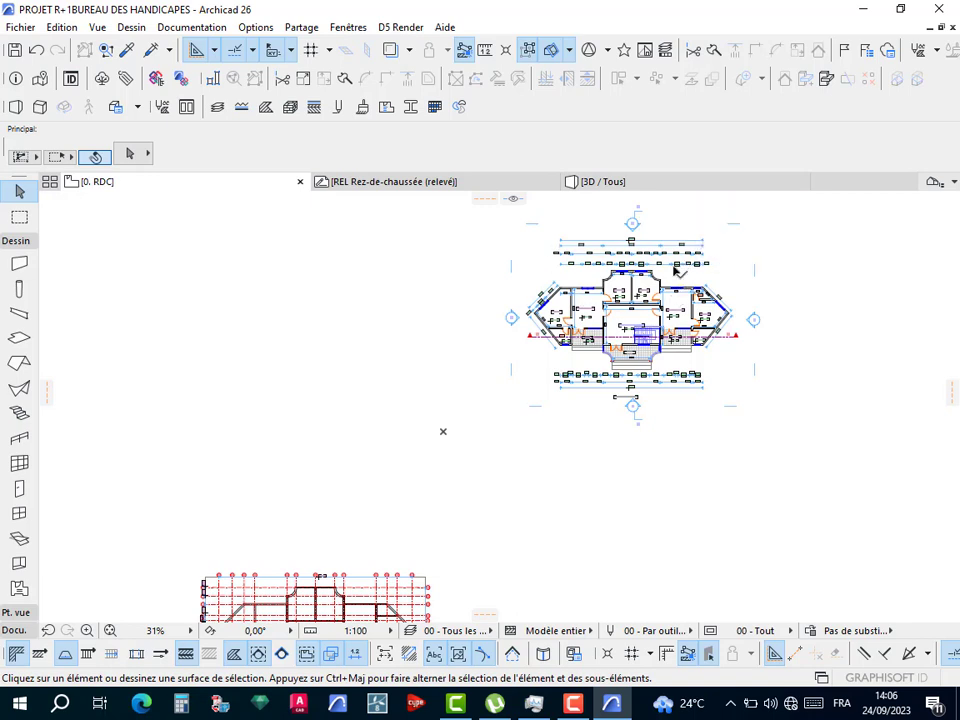
left_click(952, 183)
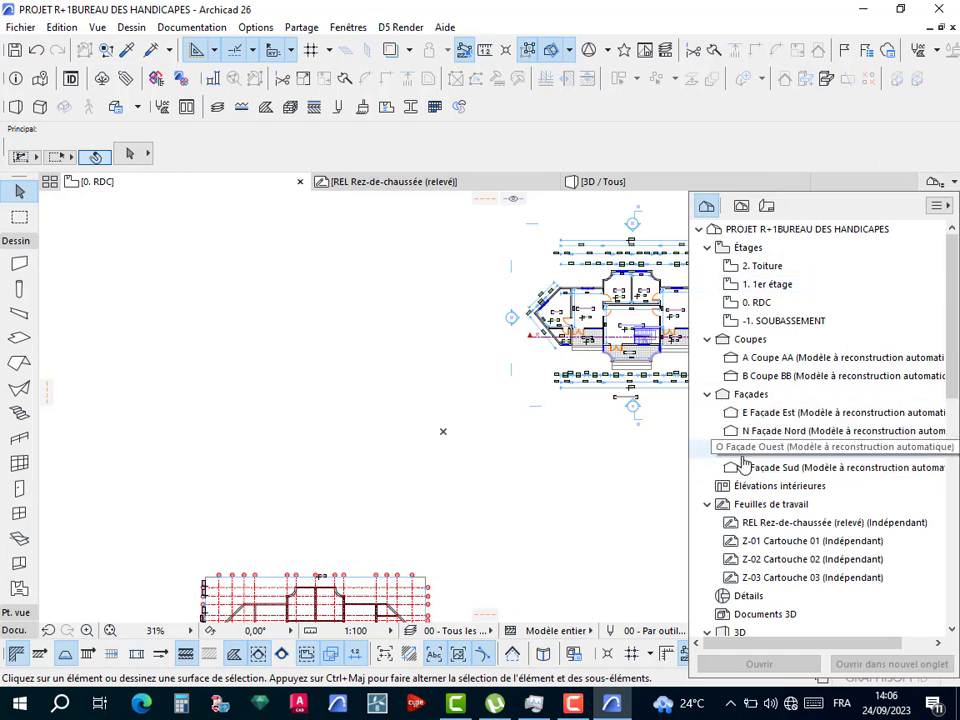
double_click(753, 362)
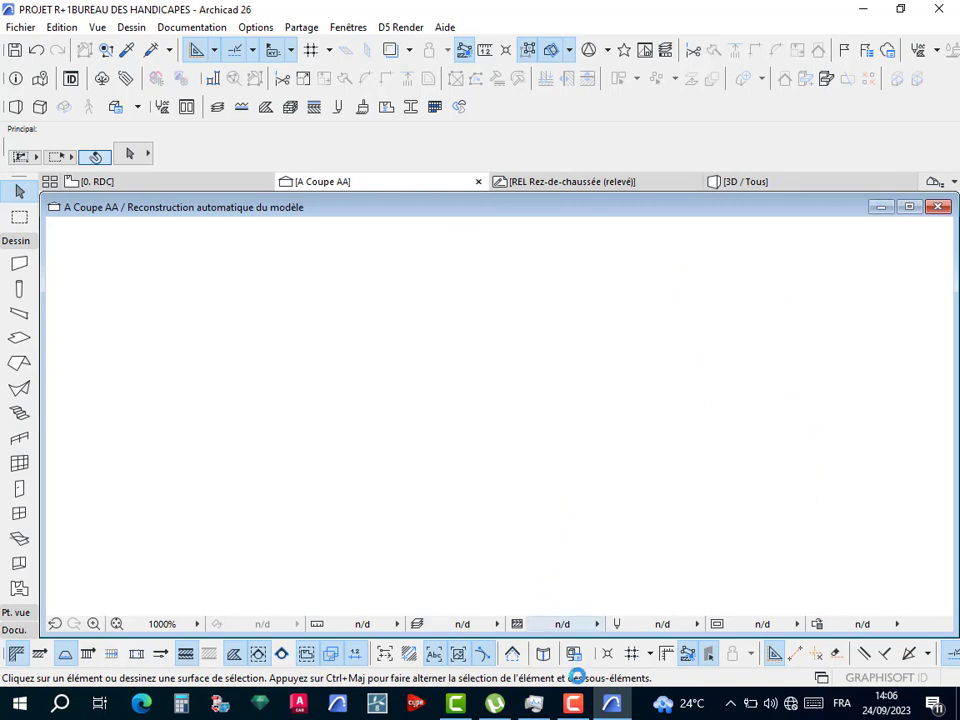
left_click(578, 708)
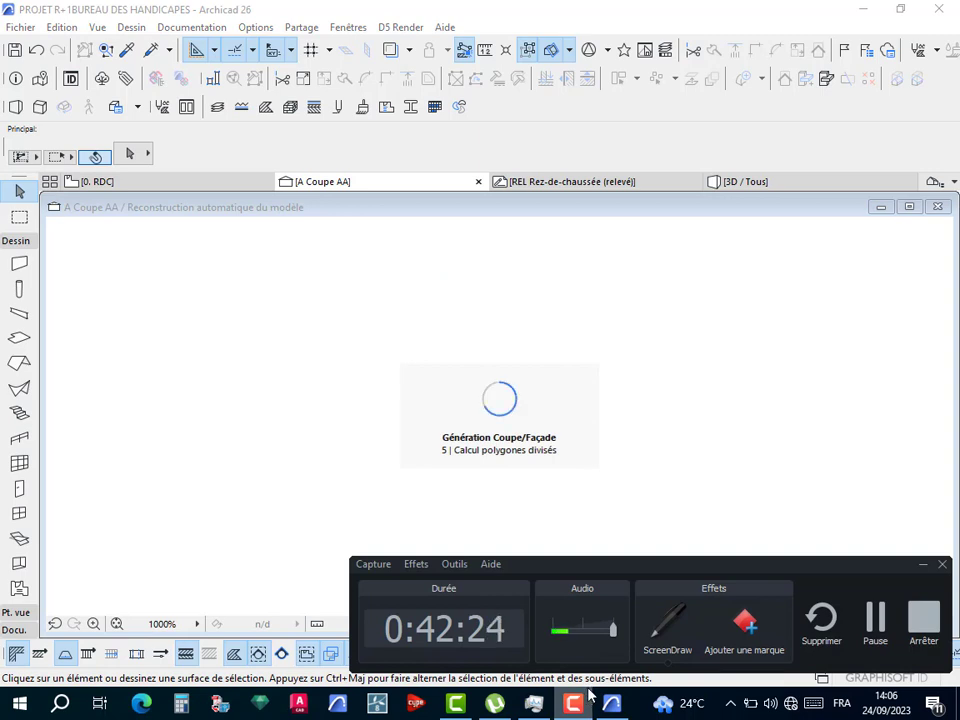
left_click(578, 704)
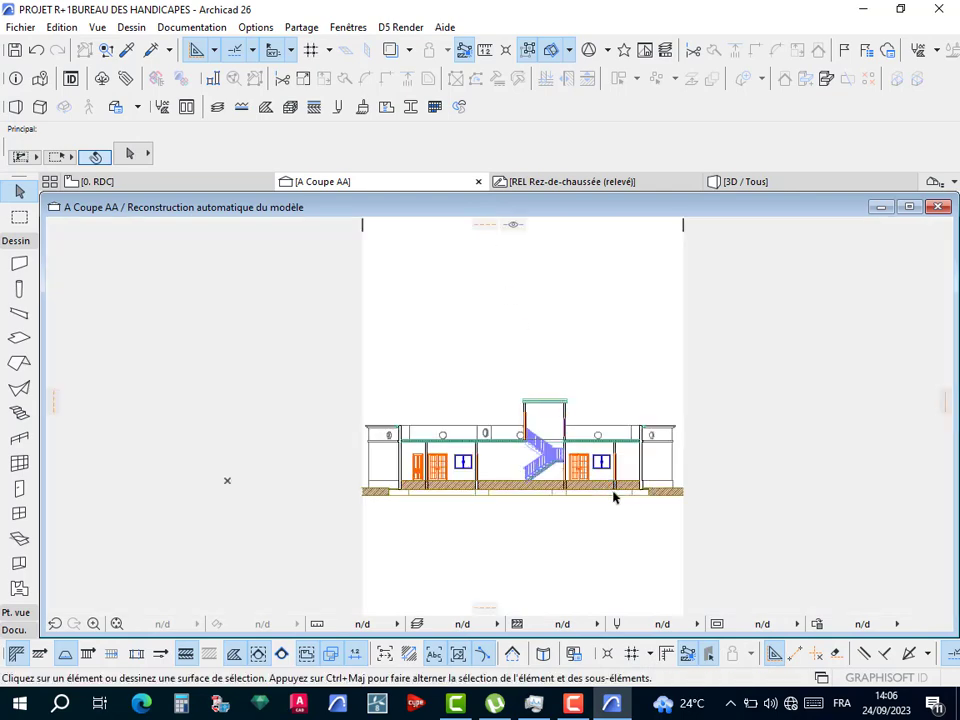
scroll(582, 506, "up", 4)
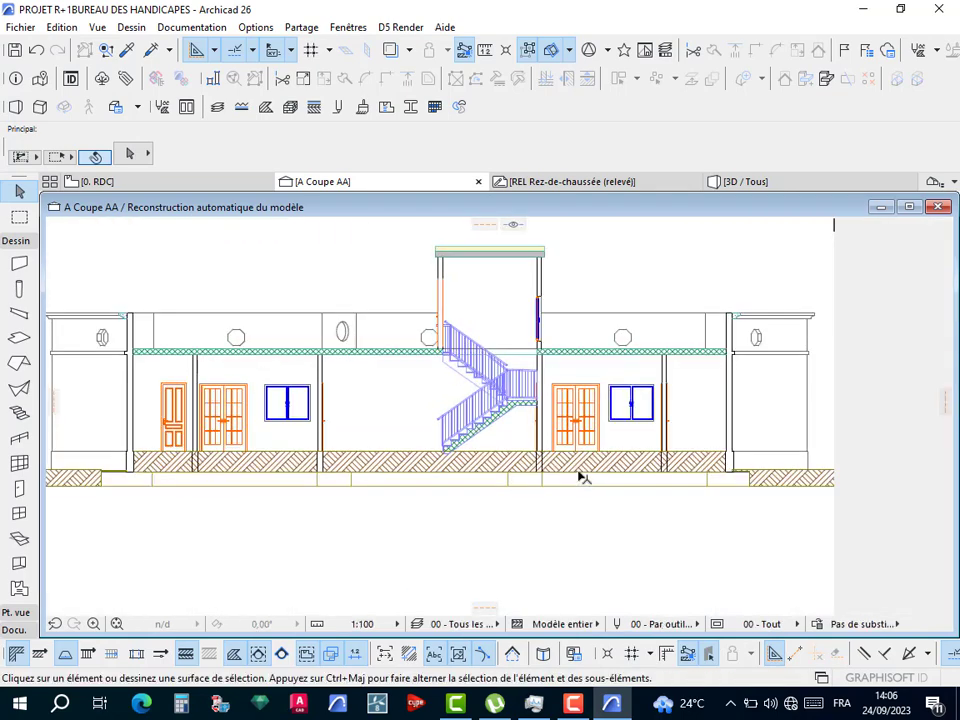
scroll(582, 478, "down", 2)
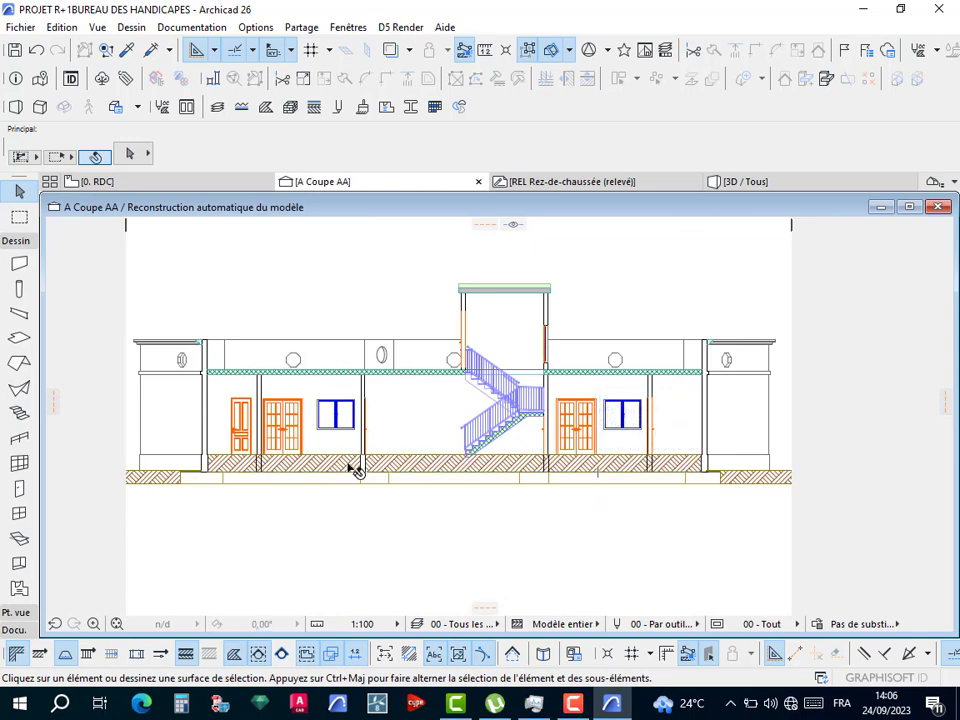
Add a vertical dimension chain beside the staircase, from the floor slab's underside through floor level and both roof slab faces to the parapet top.
key("d")
scroll(298, 454, "up", 4)
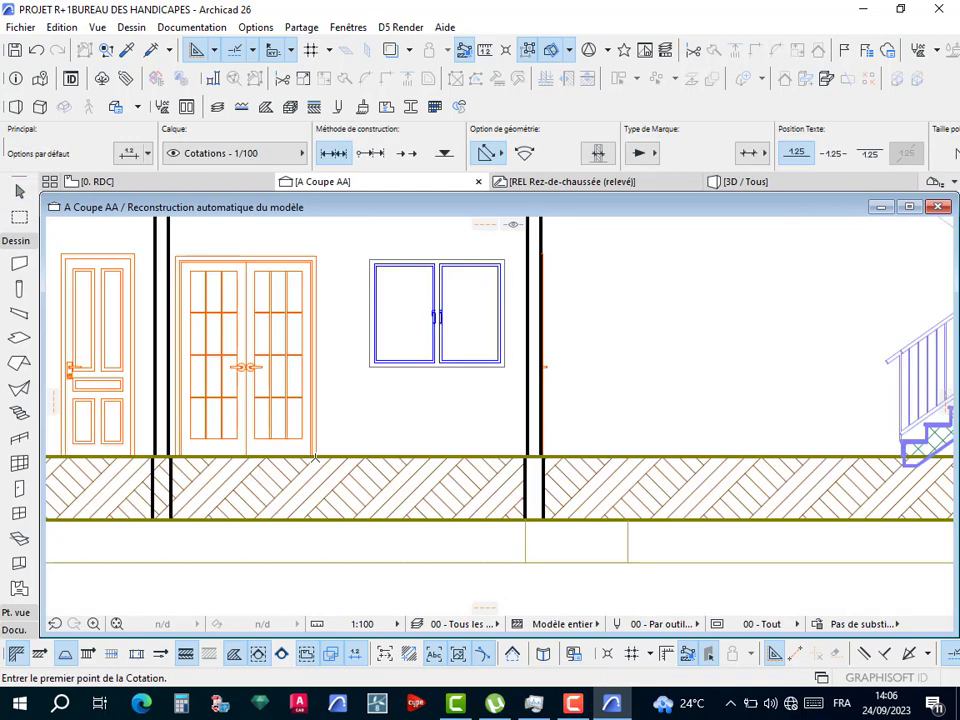
scroll(491, 425, "down", 2)
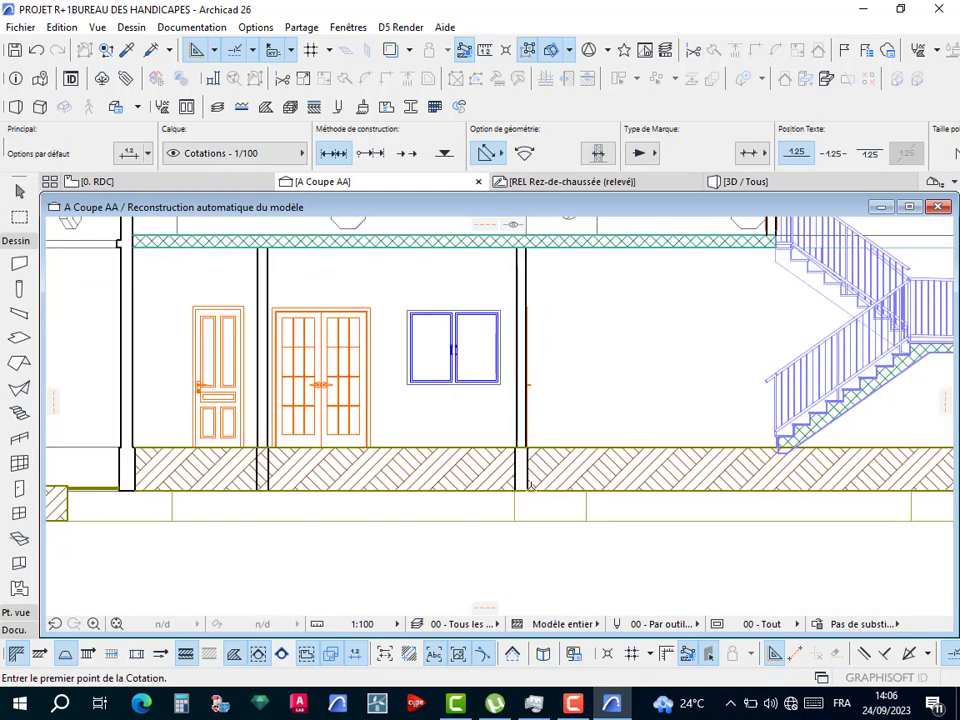
left_click(530, 450)
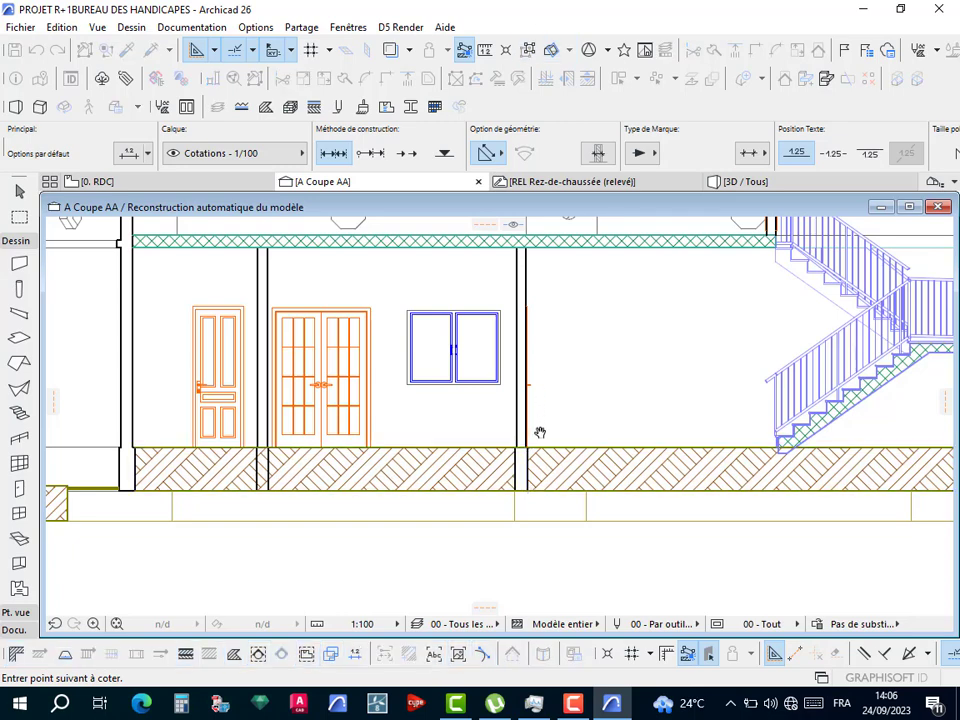
middle_click_drag(540, 432, 540, 446)
left_click(534, 357)
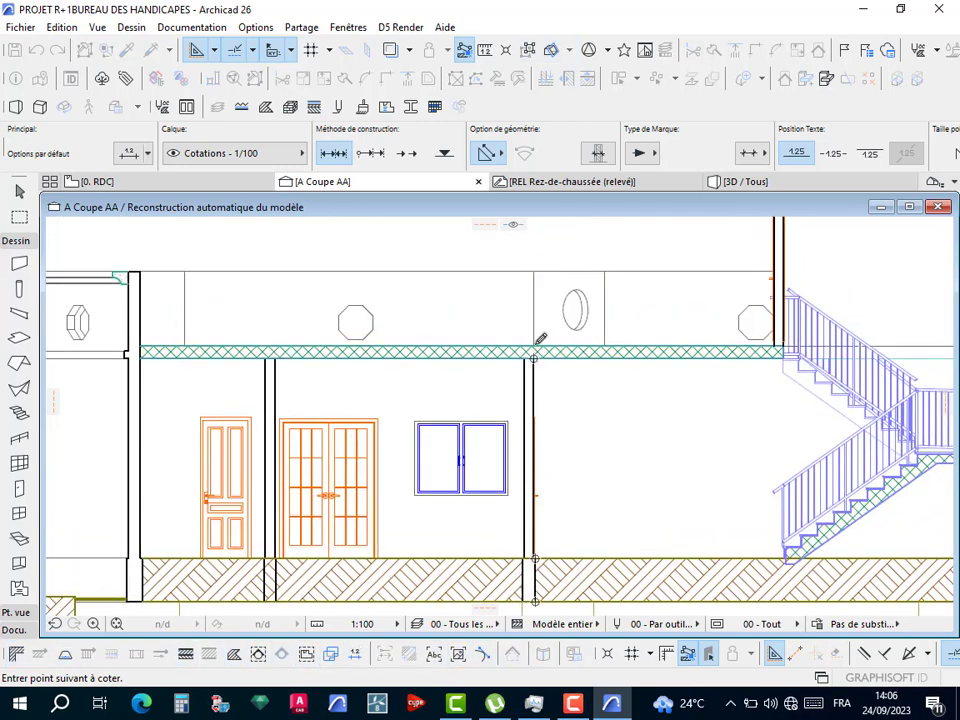
left_click(535, 346)
left_click(534, 271)
double_click(618, 433)
left_click(627, 439)
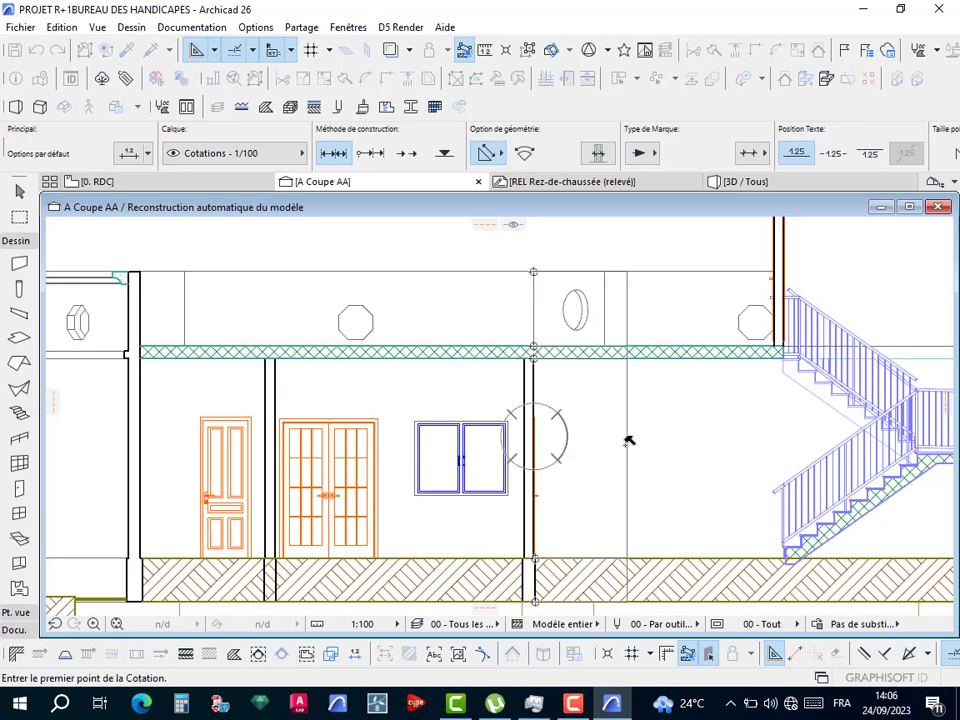
scroll(635, 437, "down", 3)
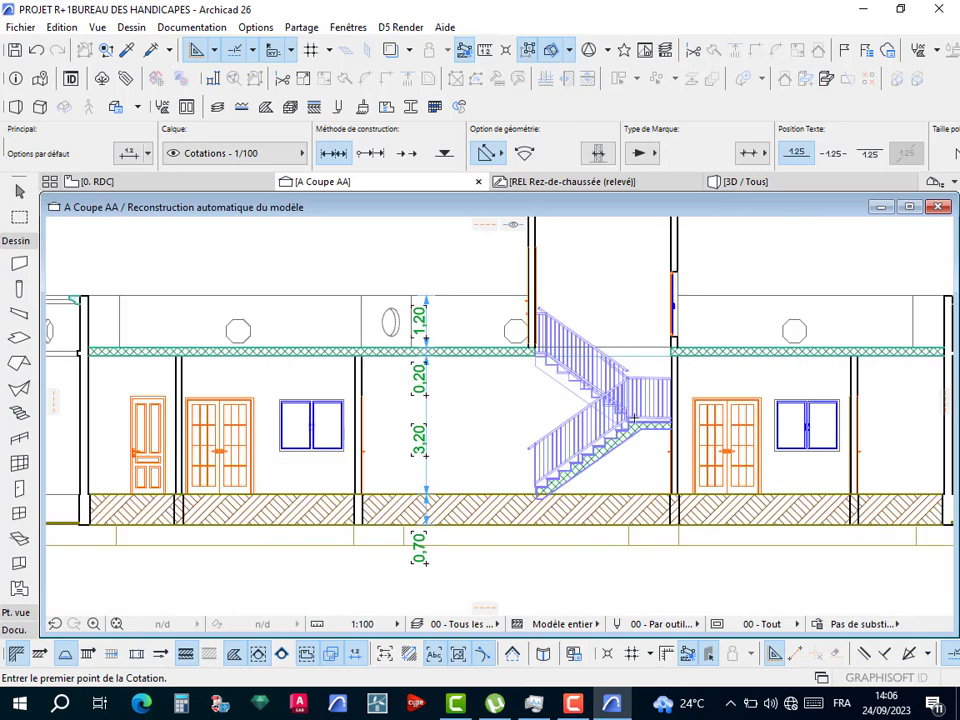
Dimension the room height and roof slab thickness on the east side of the section, between the window and the outer wall.
middle_click_drag(757, 462, 577, 490)
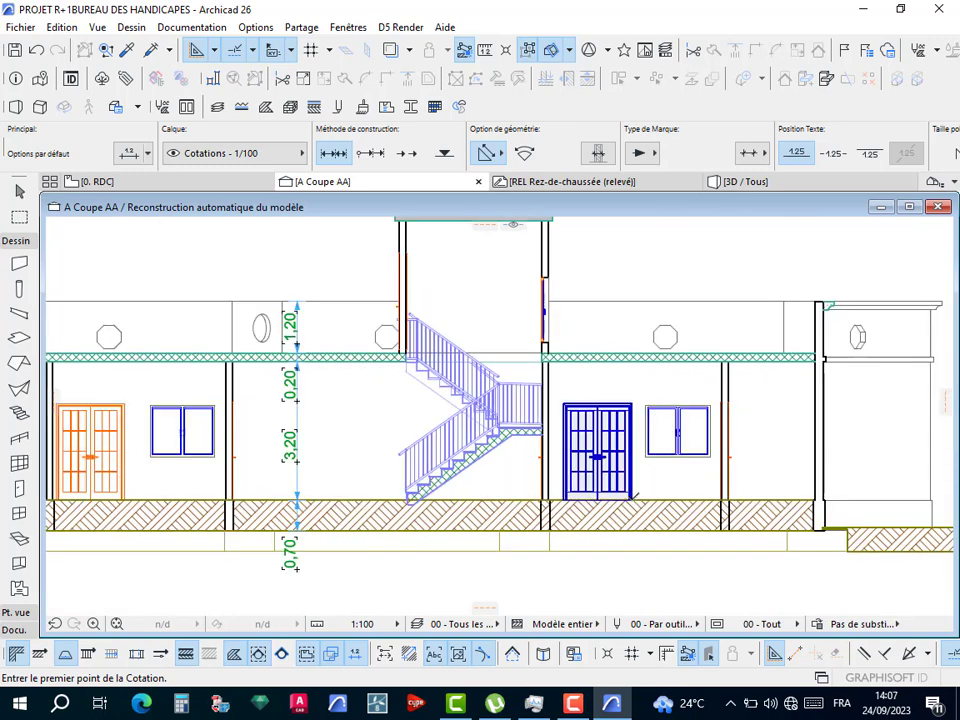
left_click(630, 499)
left_click(635, 358)
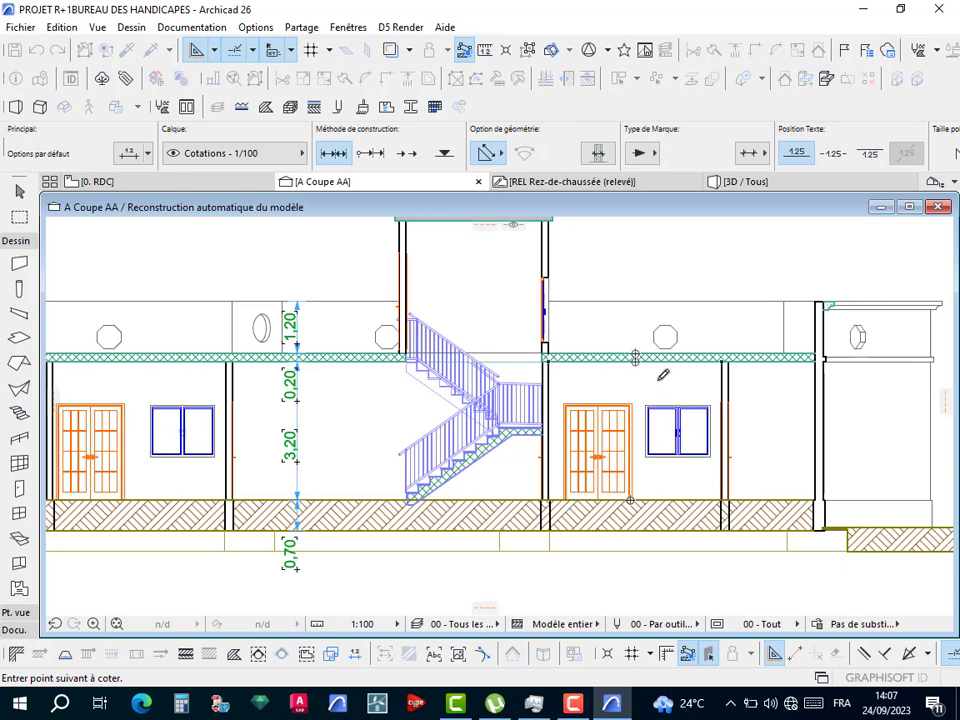
double_click(652, 385)
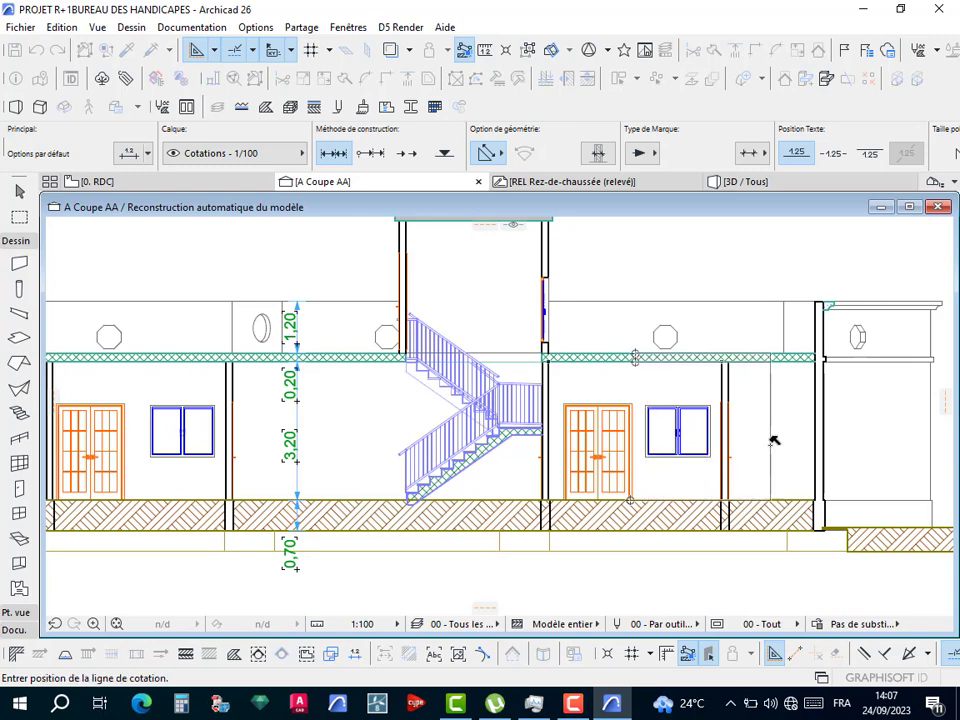
left_click(772, 441)
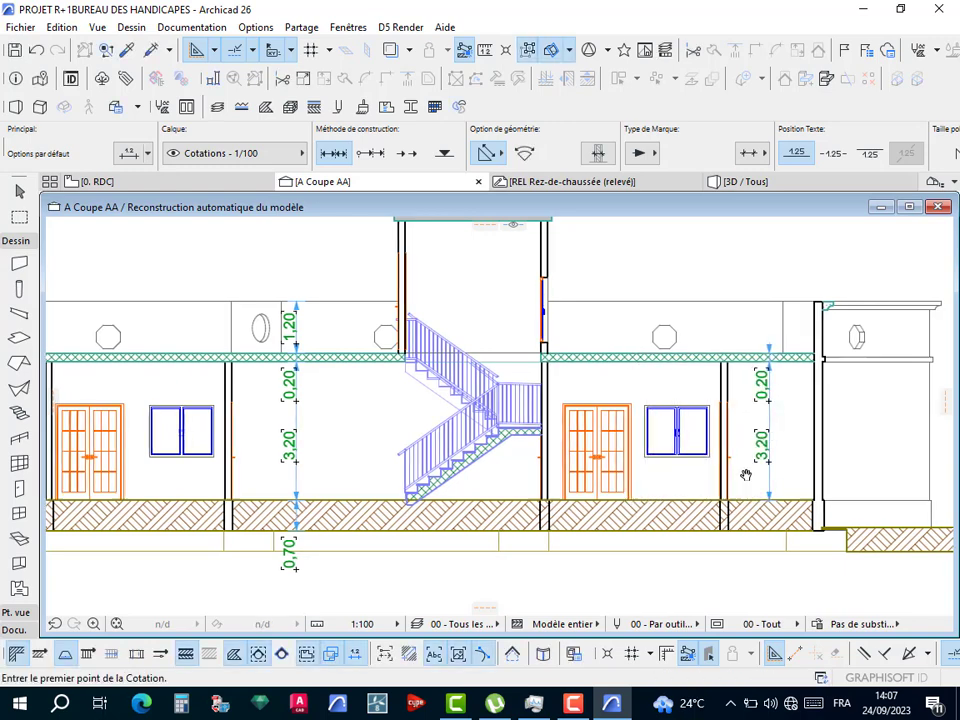
Dimension the stairwell enclosure's clear height from the roof slab to the underside of its own roof, just outside its wall.
middle_click_drag(565, 317, 565, 433)
left_click(547, 465)
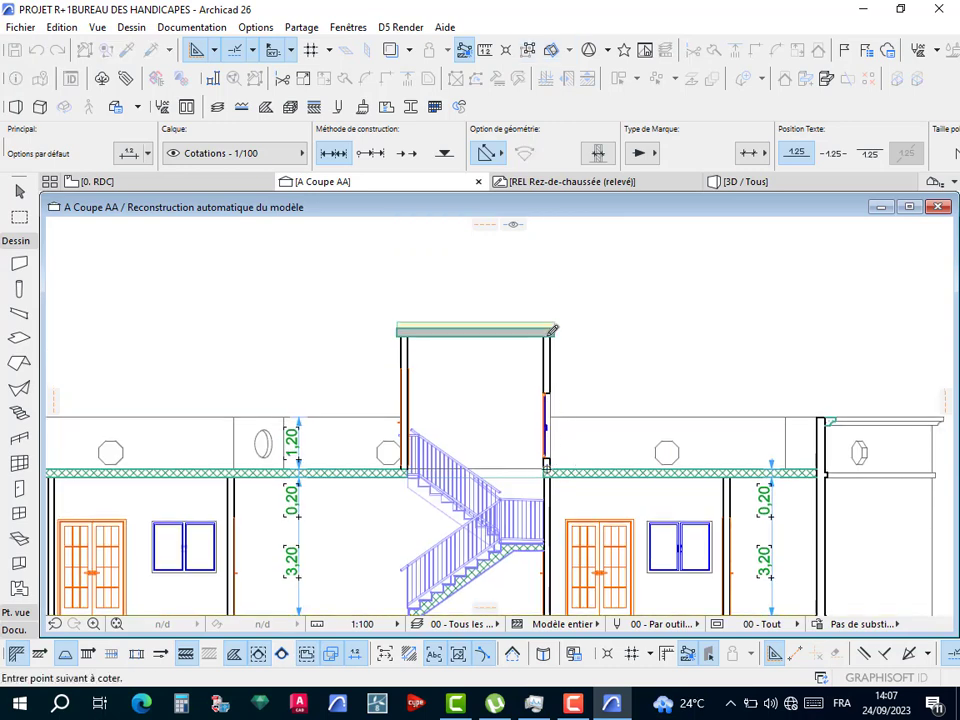
left_click(546, 336)
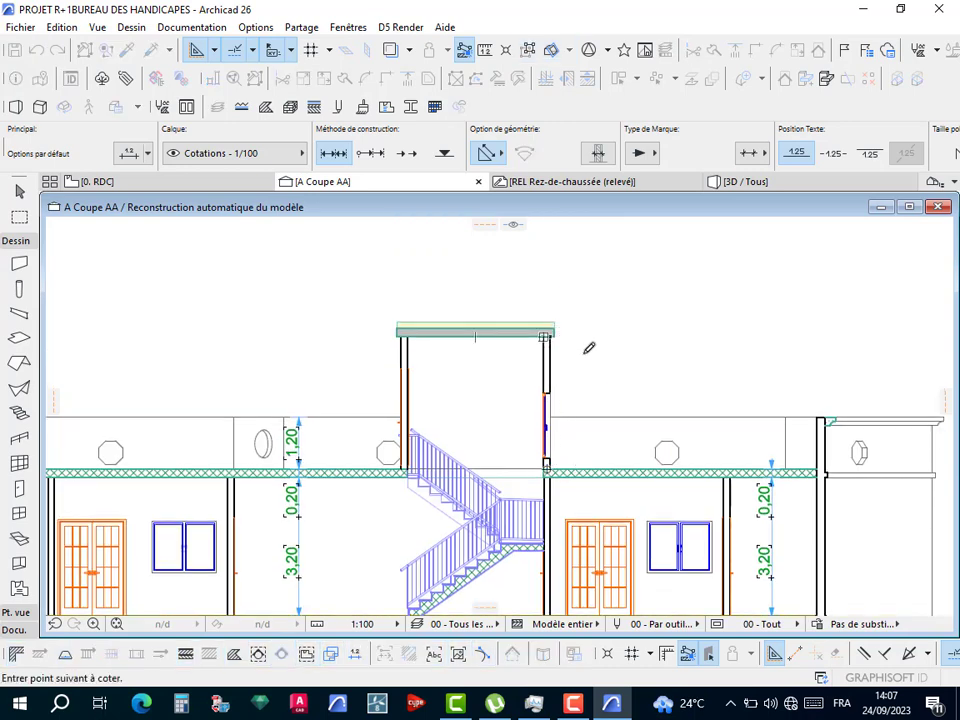
left_click(582, 387)
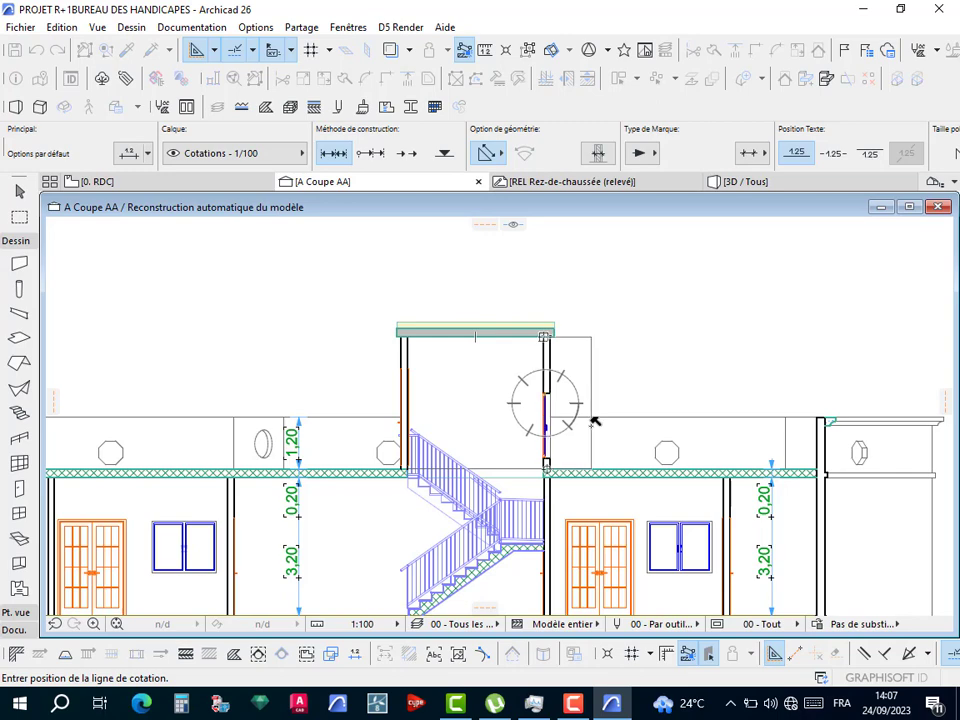
left_click(593, 421)
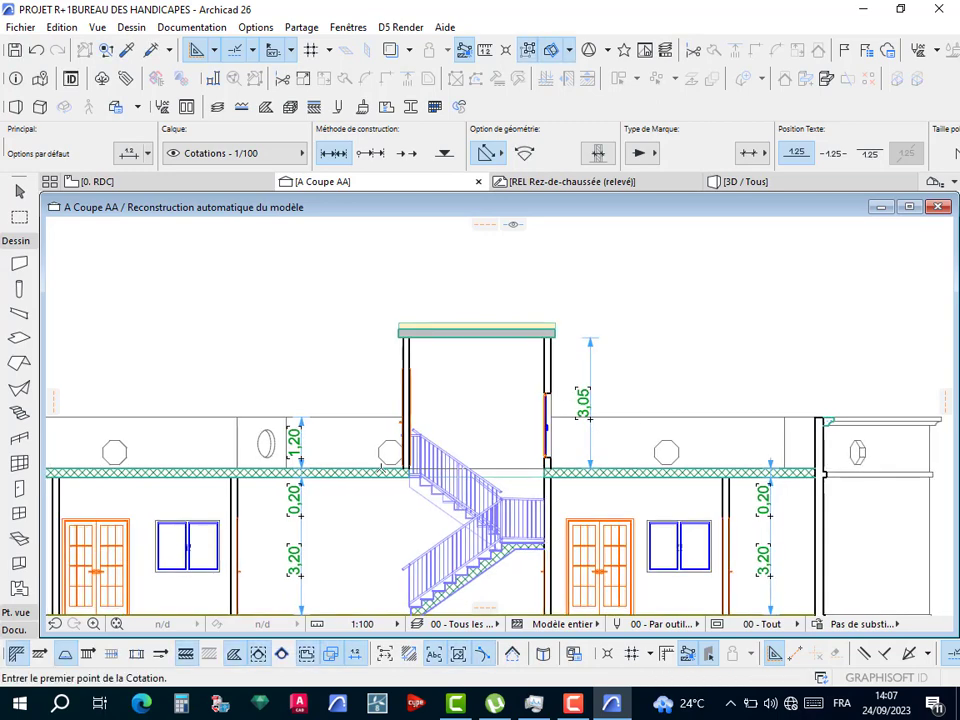
Dimension the floor-to-ceiling height of the westernmost room, between the outer wall and the single door.
scroll(593, 420, "down", 3)
middle_click_drag(525, 437, 695, 412)
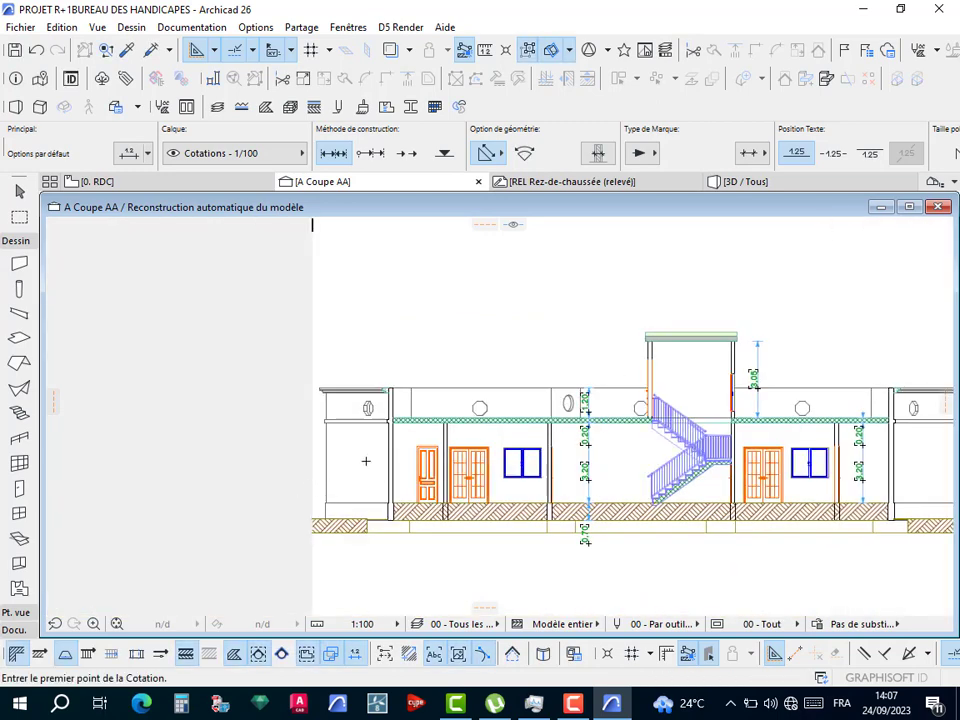
scroll(369, 461, "up", 3)
left_click(413, 533)
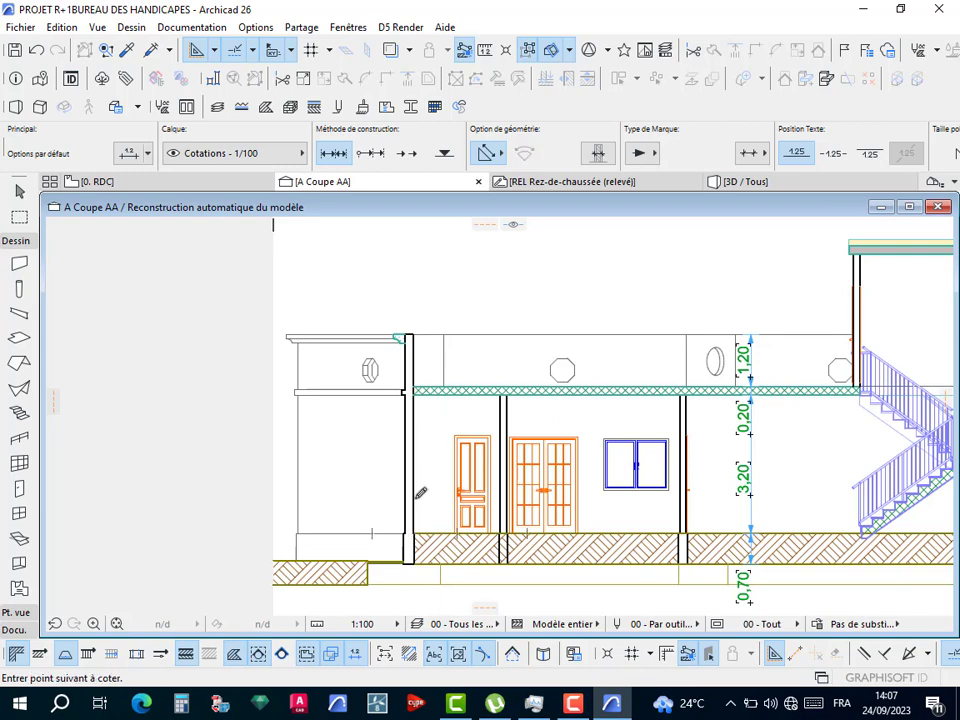
left_click(419, 391)
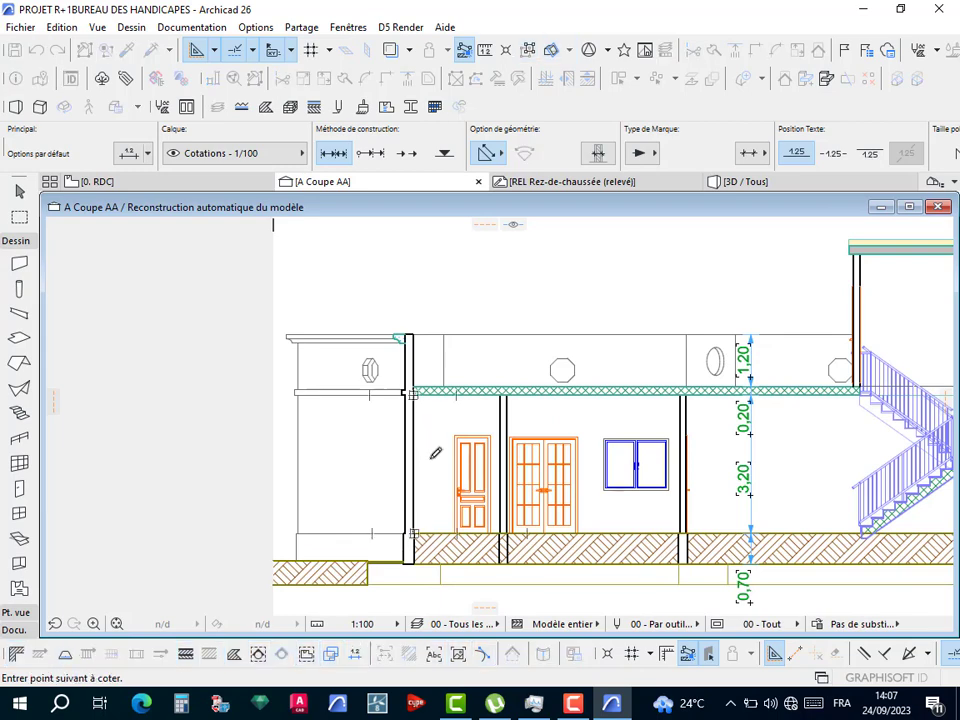
double_click(434, 463)
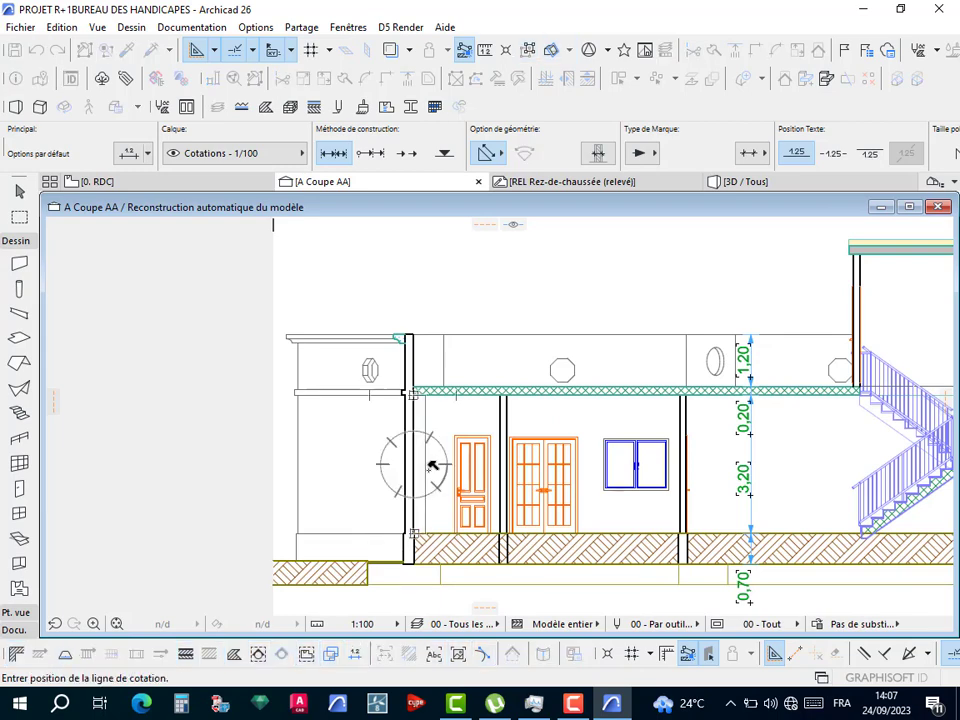
left_click(435, 463)
Add an exterior vertical dimension chain by the east facade, covering ground, floor level, roof slab top and the stairwell roof's top.
scroll(435, 462, "down", 2)
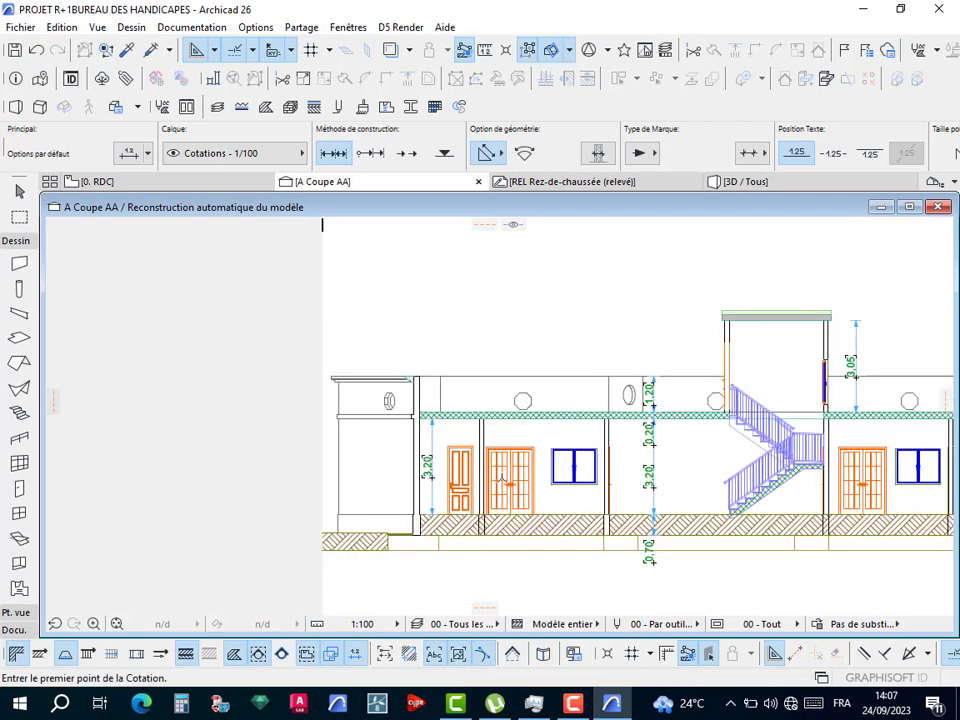
middle_click_drag(599, 463, 497, 415)
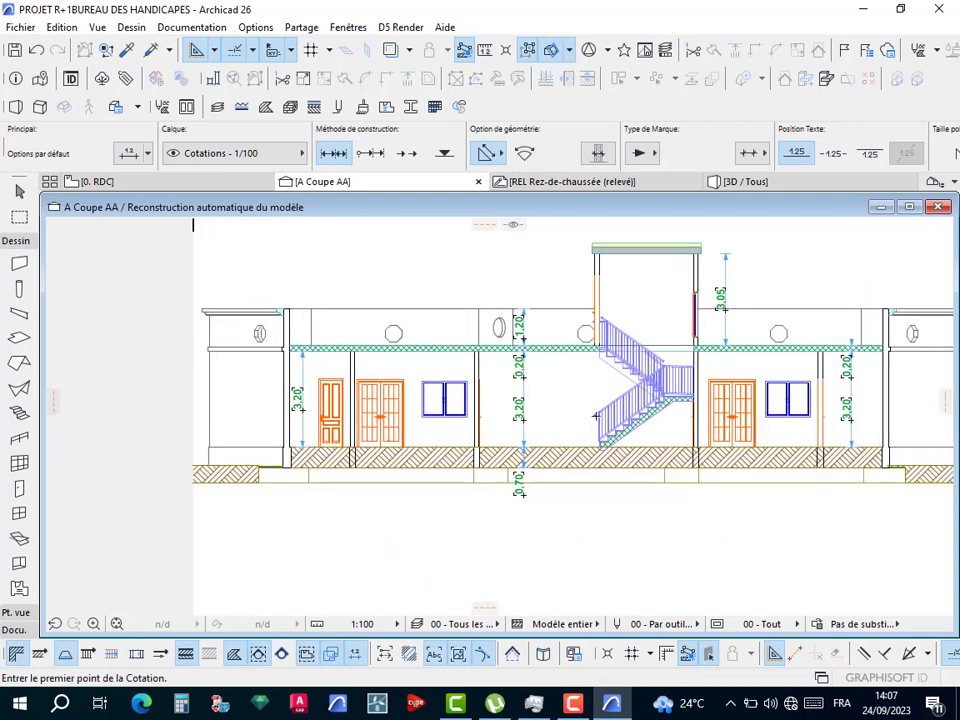
scroll(572, 415, "down", 1)
middle_click_drag(640, 424, 543, 434)
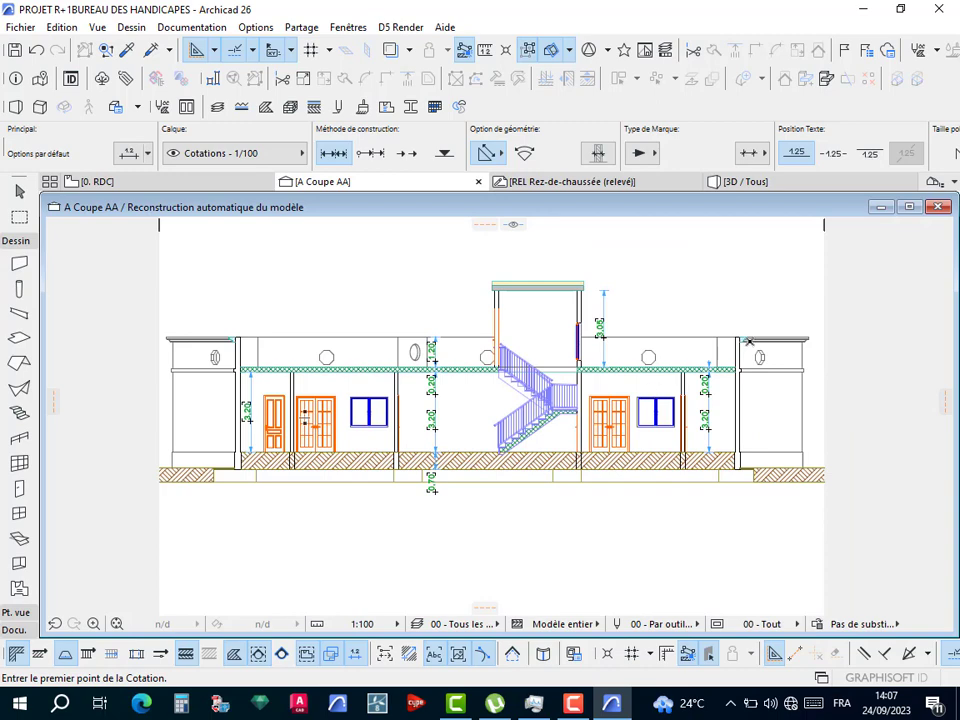
left_click(583, 281)
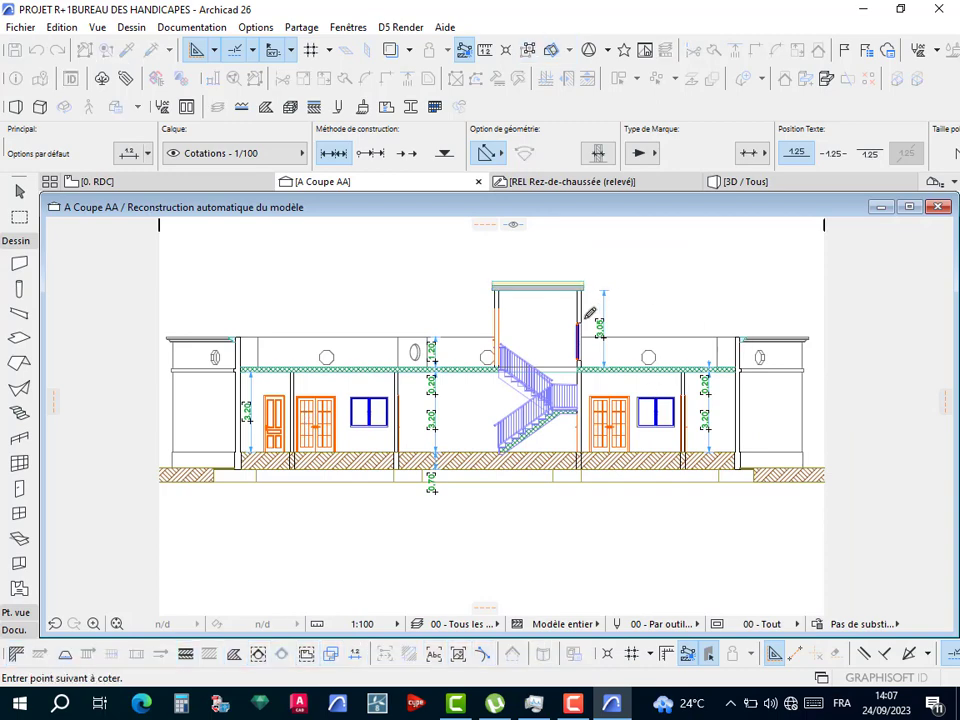
scroll(585, 340, "up", 3)
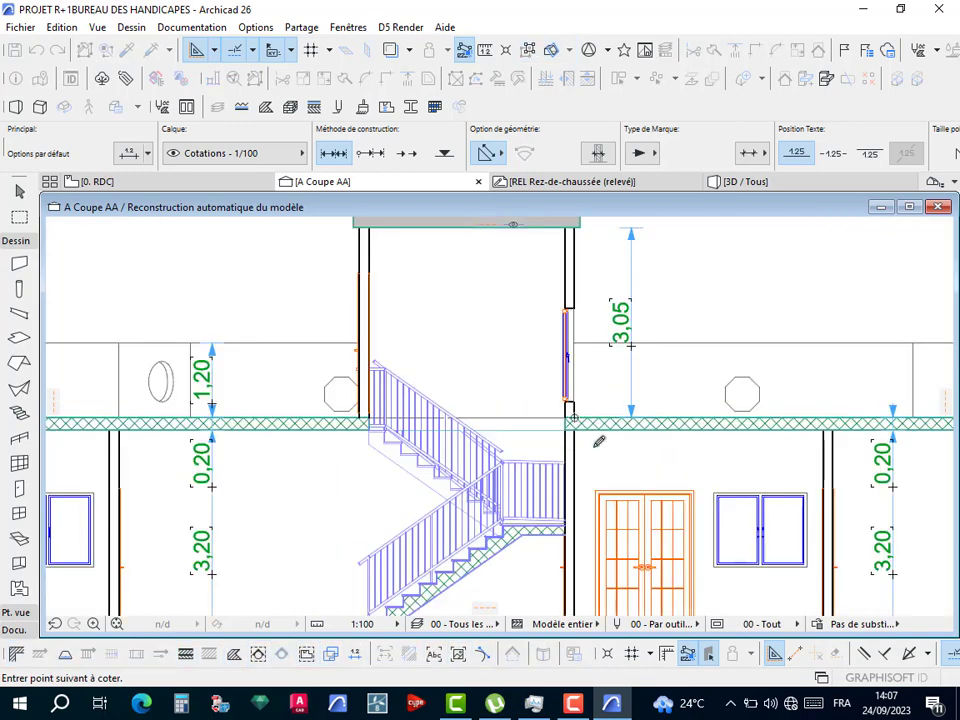
scroll(707, 467, "down", 3)
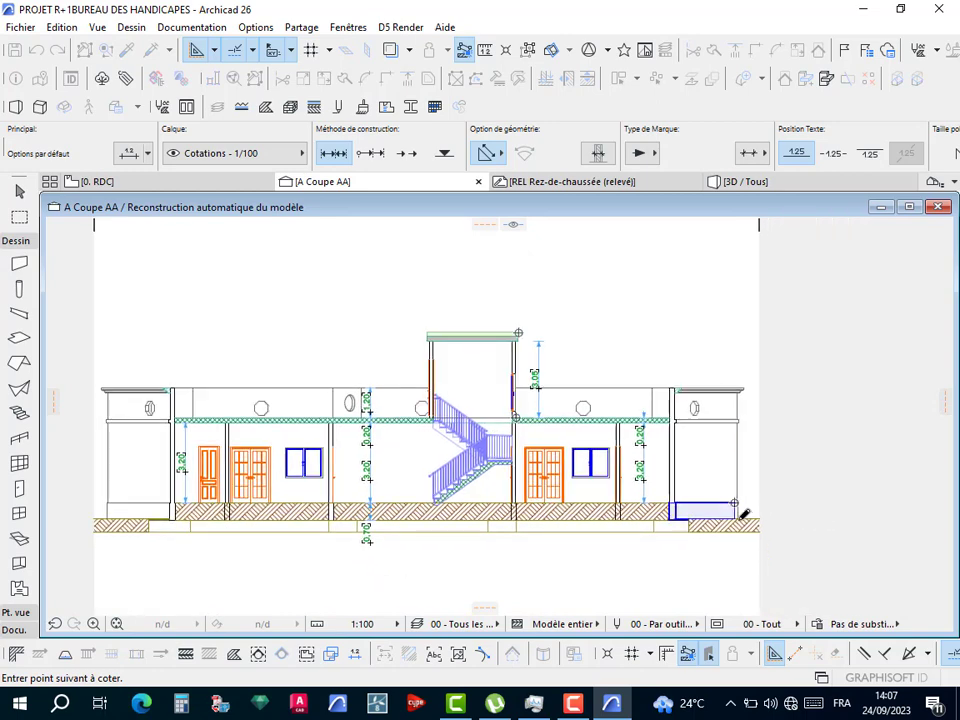
left_click(739, 519)
double_click(747, 472)
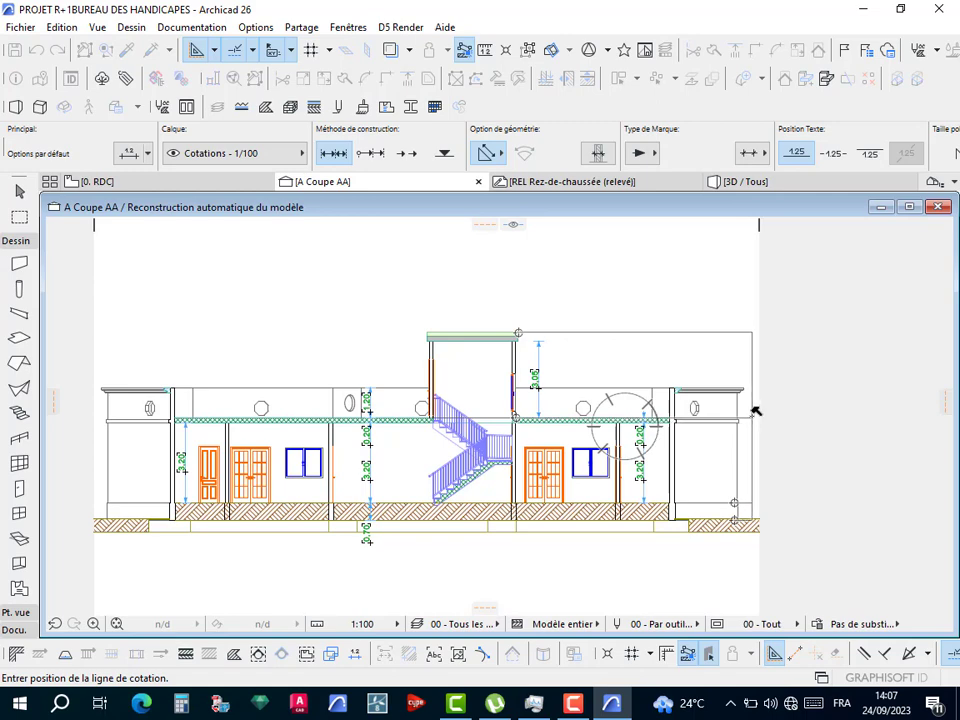
left_click(755, 411)
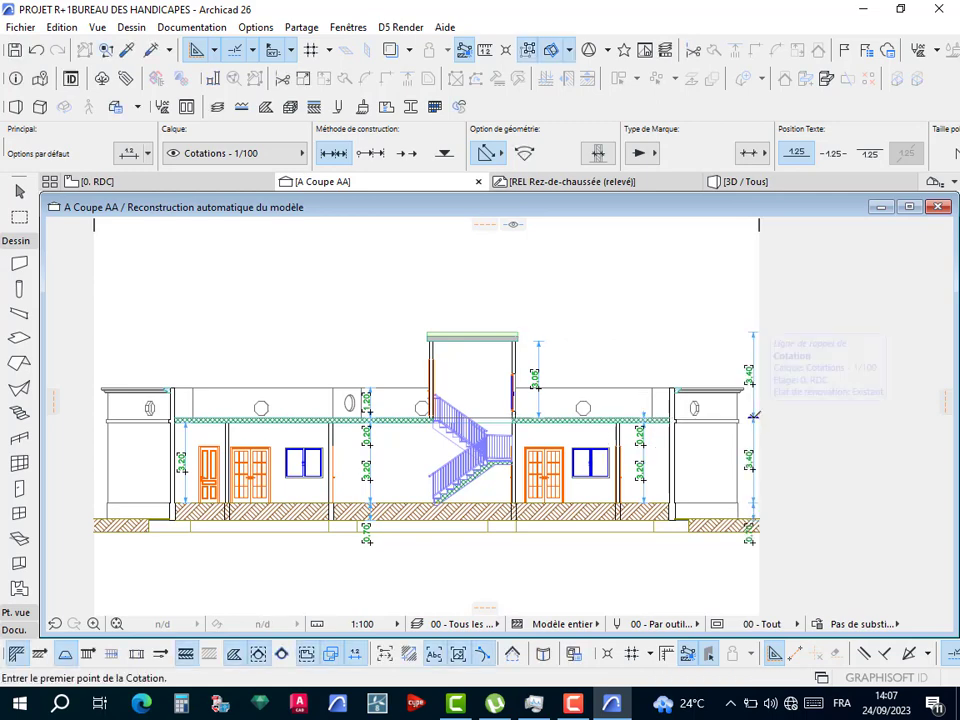
Switch all the section's existing dimensions to no witness lines and the Centré text positioning mode.
key("ctrl+a")
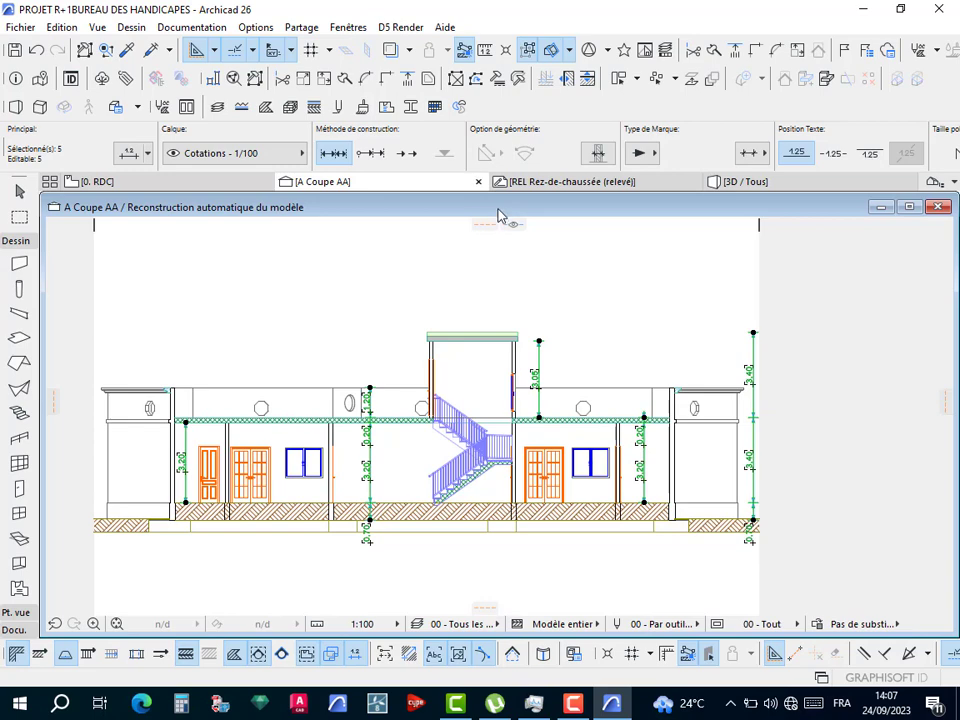
double_click(498, 209)
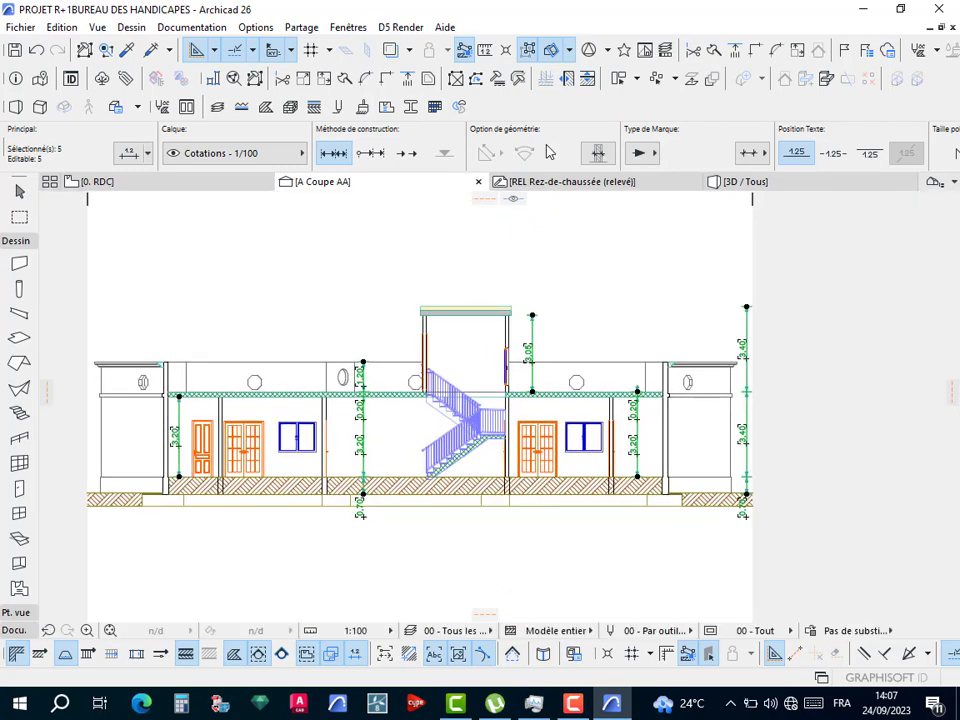
left_click(130, 153)
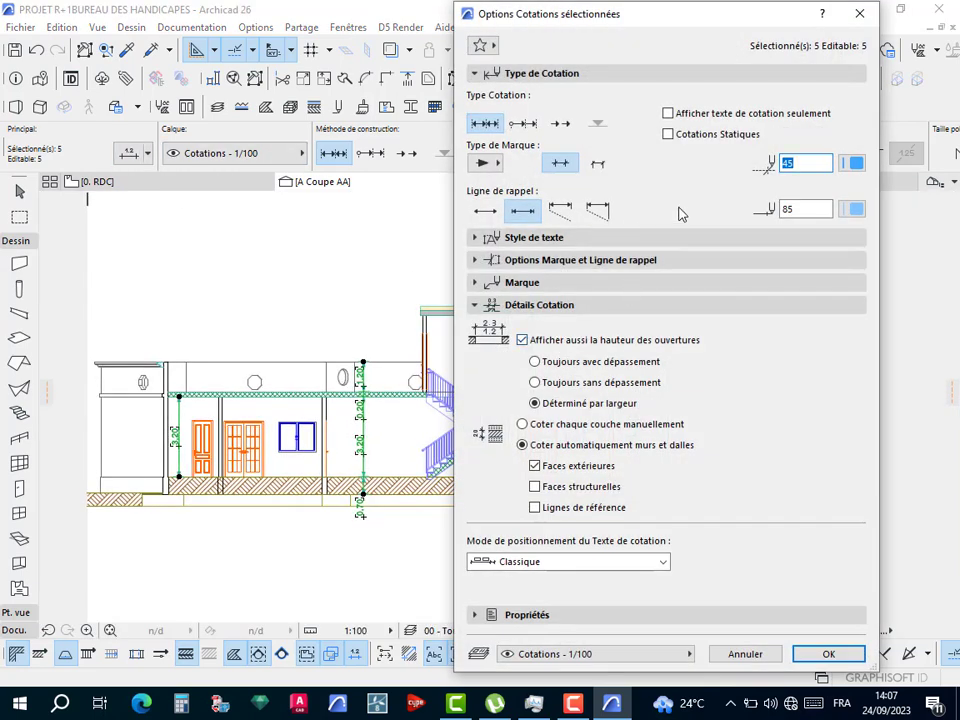
left_click(485, 212)
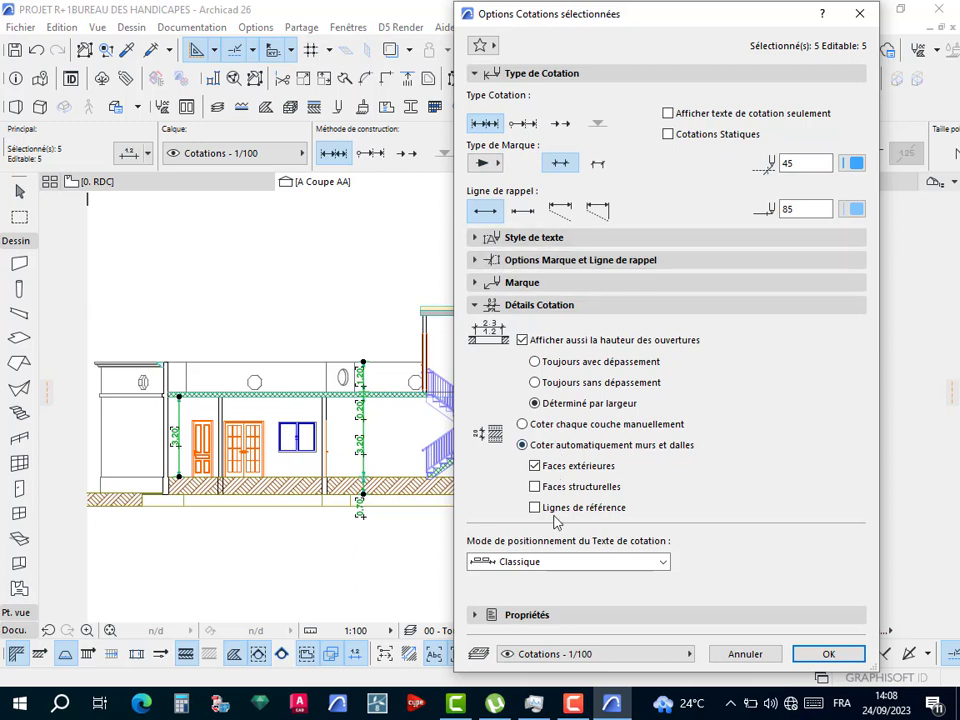
left_click(555, 563)
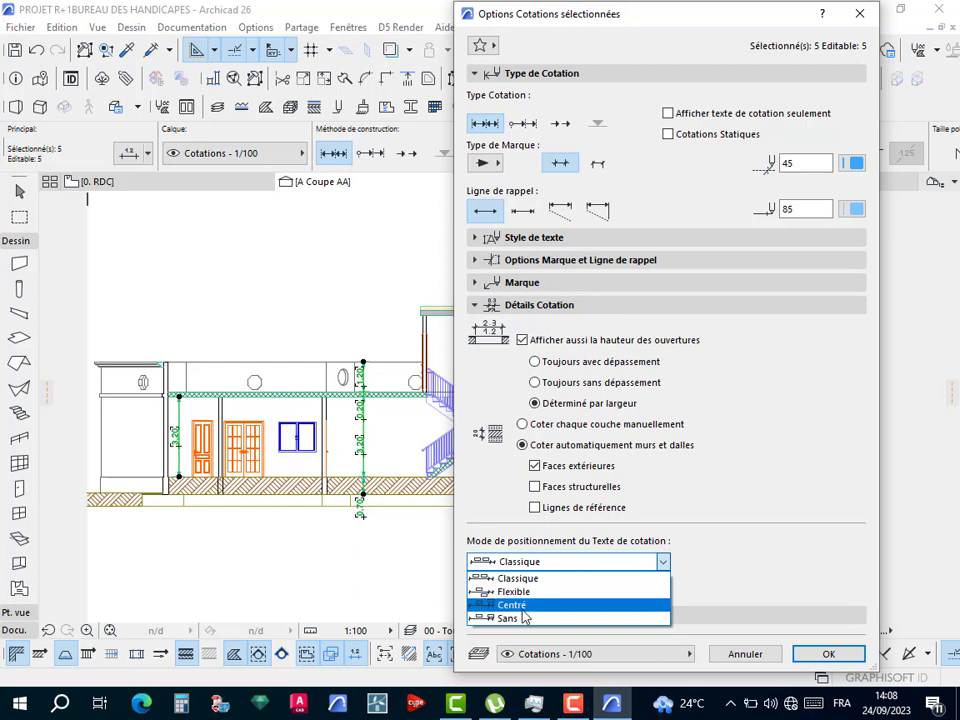
left_click(510, 606)
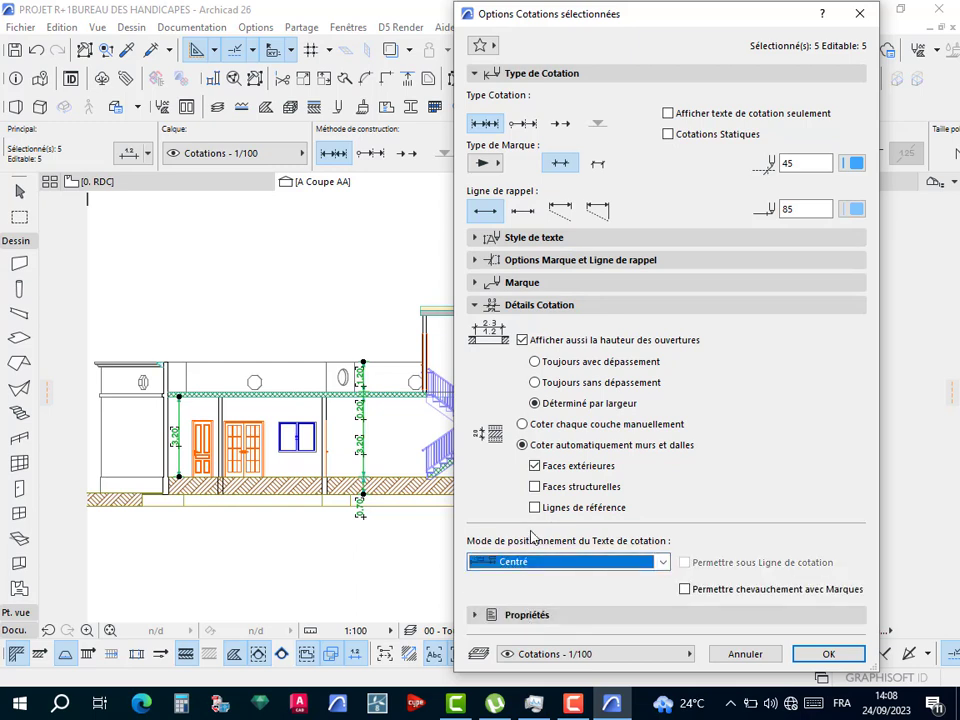
Set the selected dimensions' text height to 2,00 mm and apply the dimension settings.
left_click(482, 305)
left_click(481, 261)
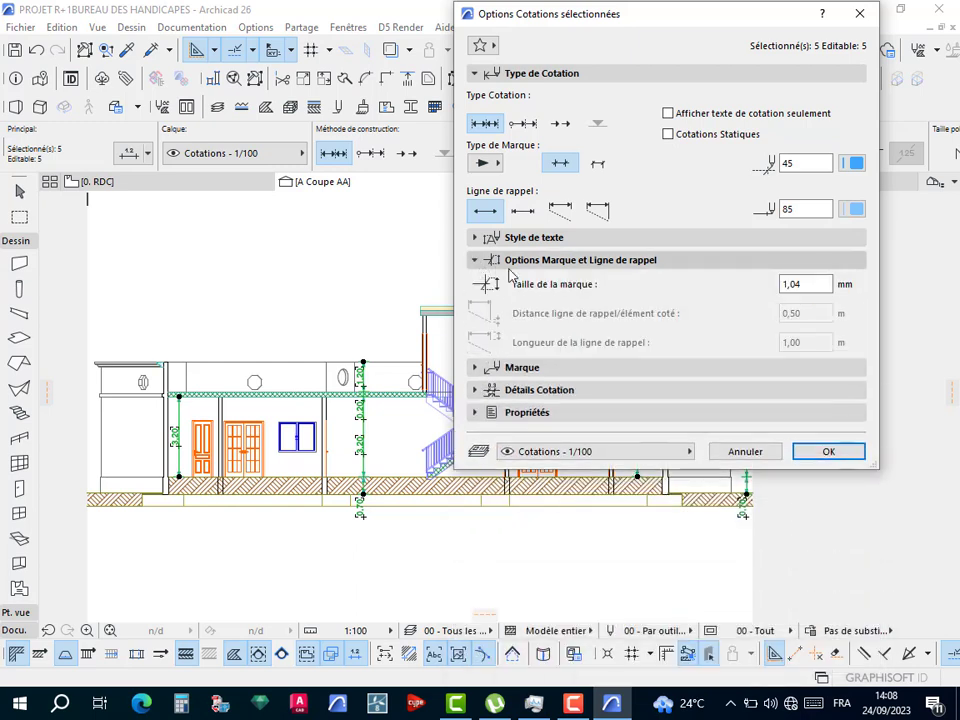
left_click(520, 237)
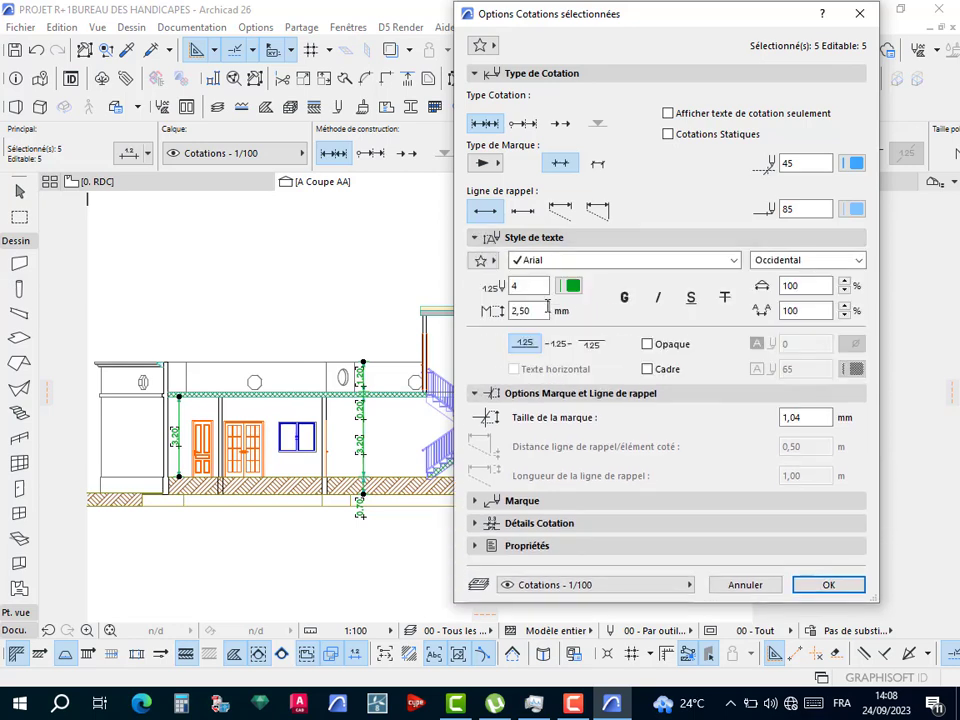
left_click_drag(532, 310, 509, 310)
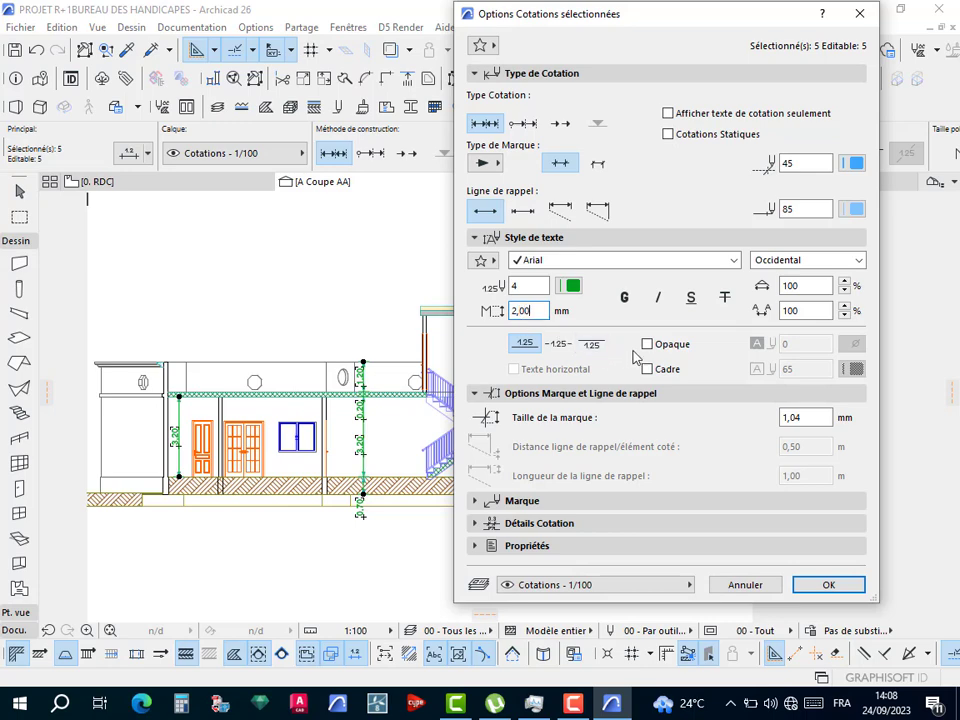
left_click(828, 584)
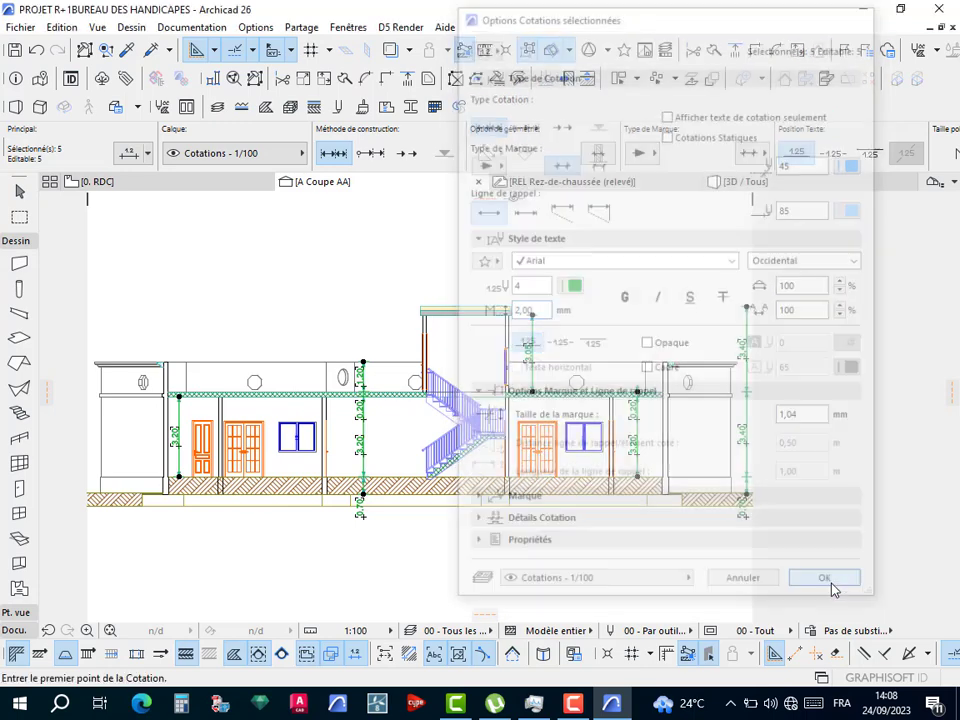
scroll(349, 439, "up", 6)
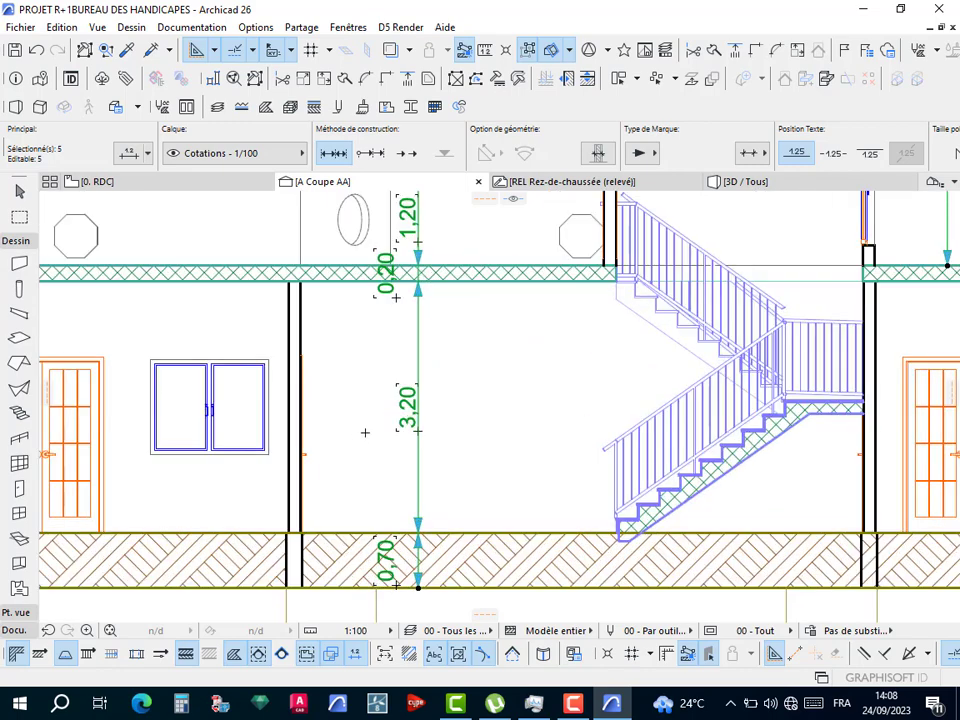
scroll(513, 392, "down", 3)
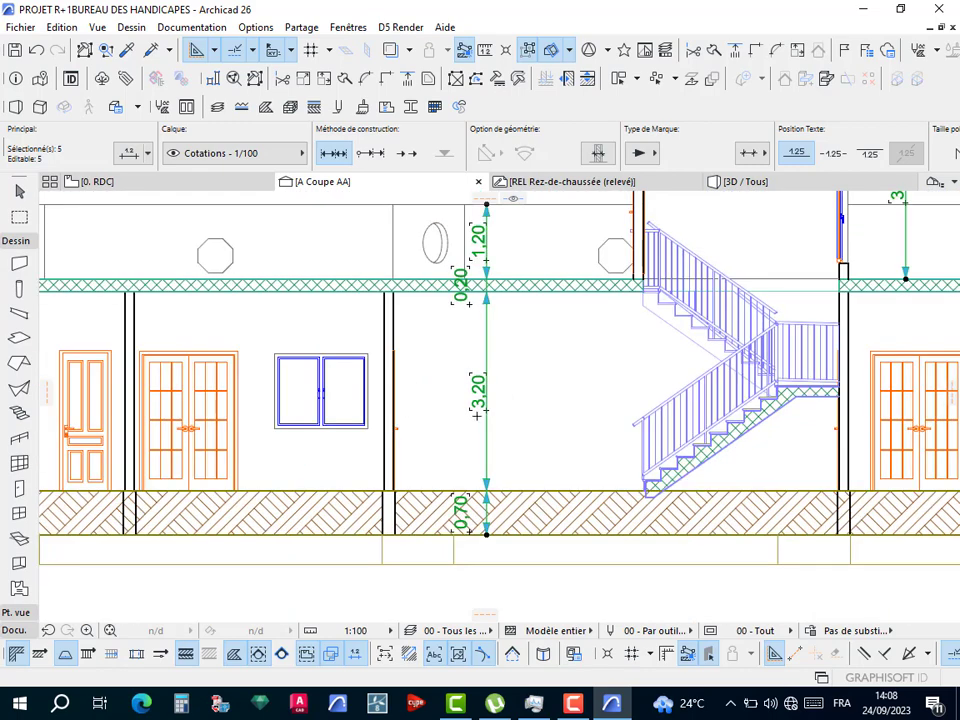
middle_click_drag(497, 407, 487, 498)
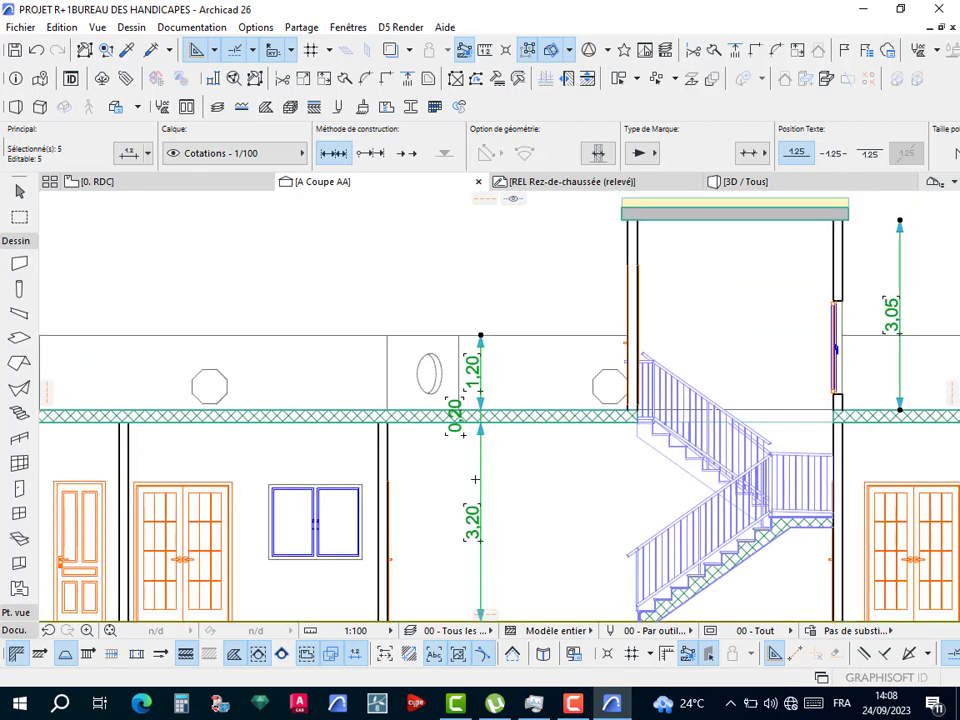
key("Escape")
key("Escape")
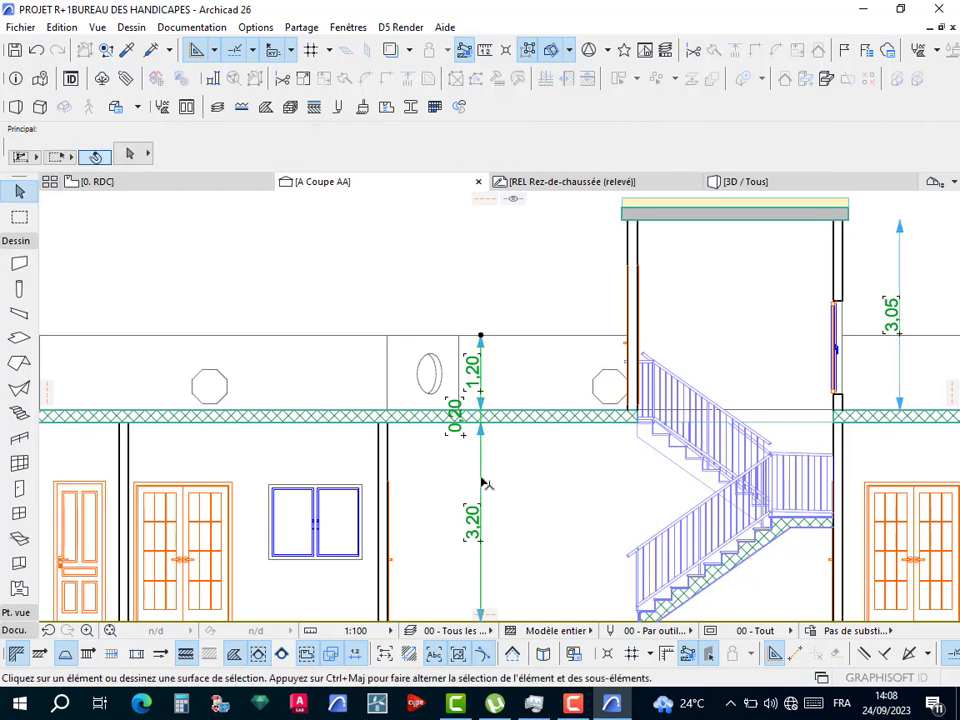
Extend the central vertical dimension chain up to the underside and top of the stairwell enclosure's roof.
left_click(481, 480)
left_click(481, 480)
left_click(556, 567)
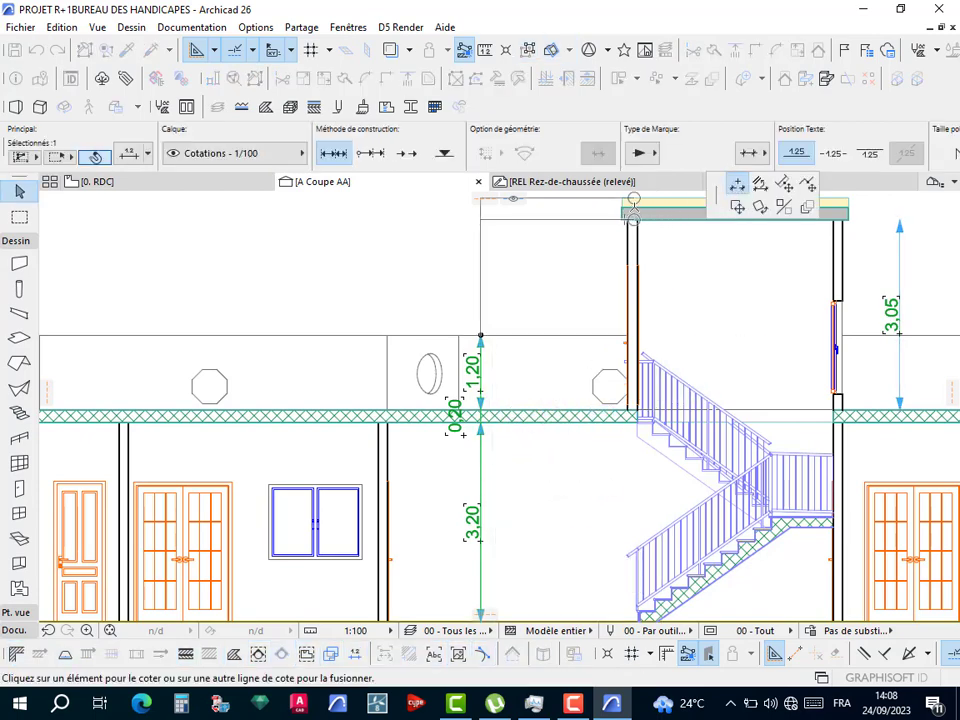
left_click(630, 218)
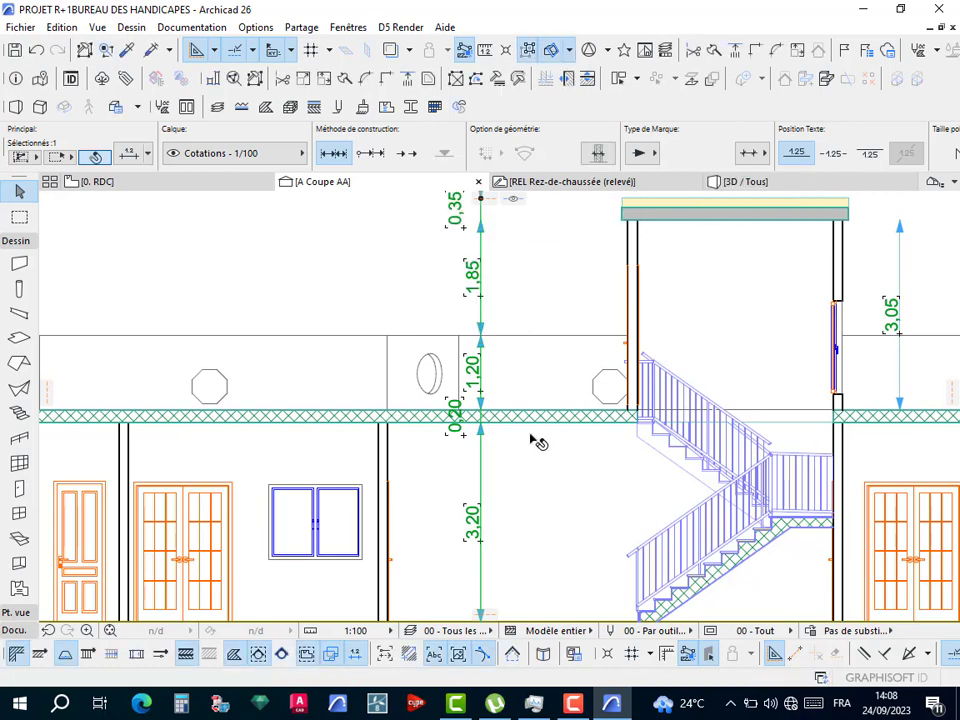
scroll(538, 444, "down", 3)
key("Escape")
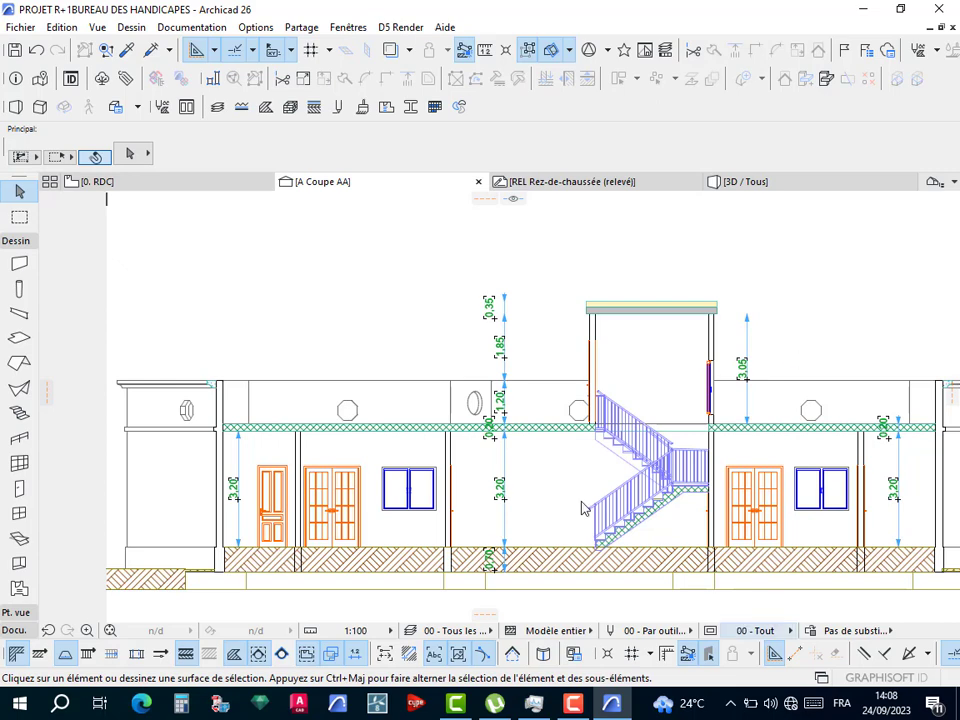
Add an exterior vertical dimension chain by the west facade, covering the parapet top, floor level and ground.
middle_click_drag(386, 469, 444, 441)
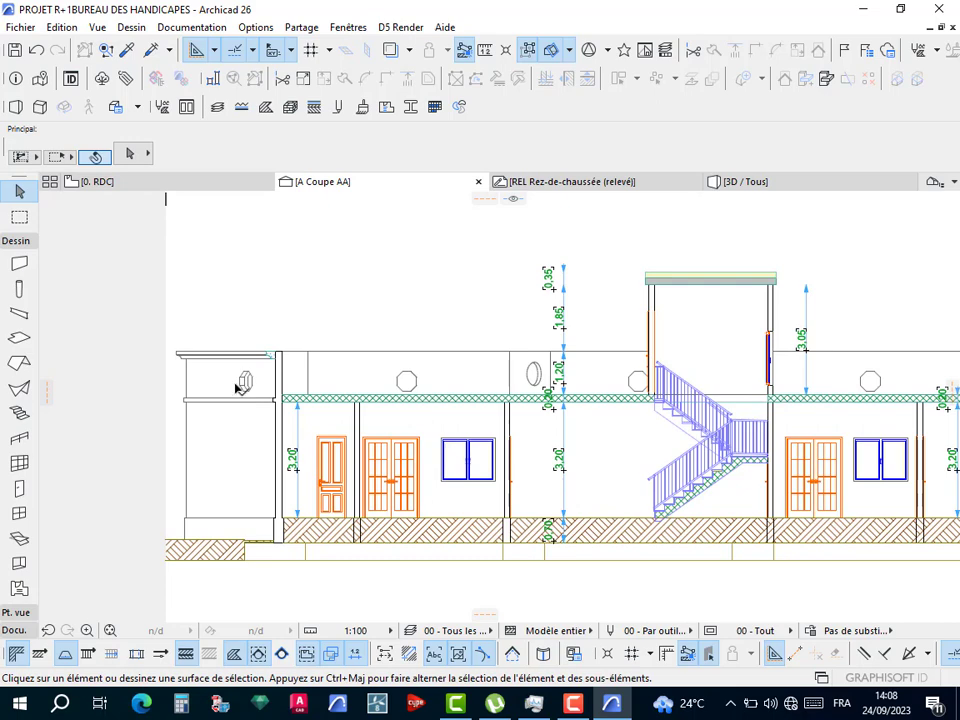
key("d")
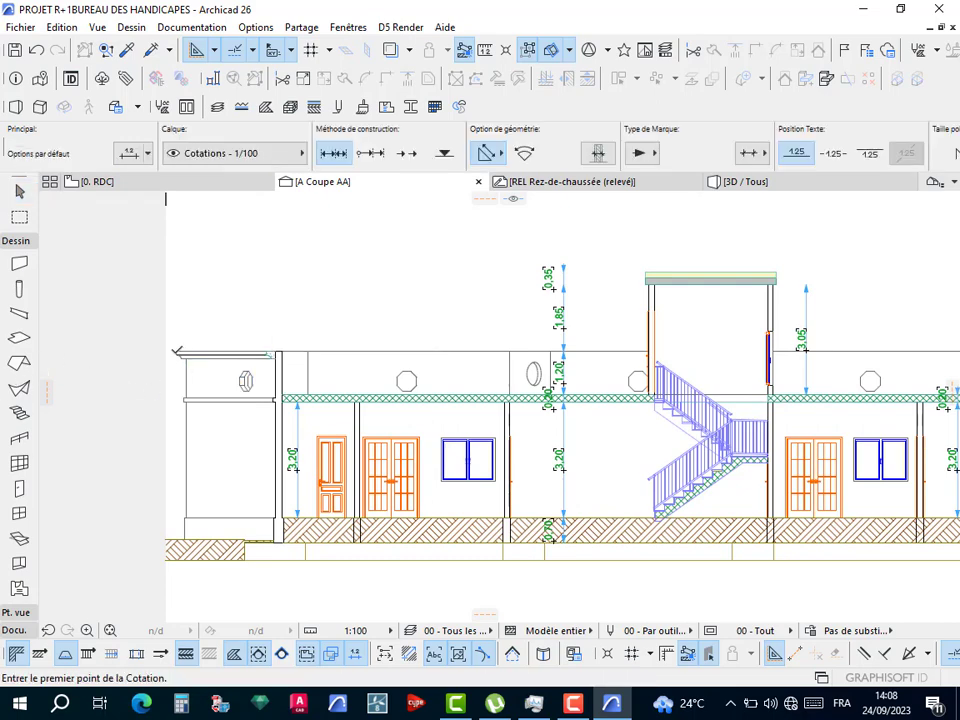
left_click(179, 352)
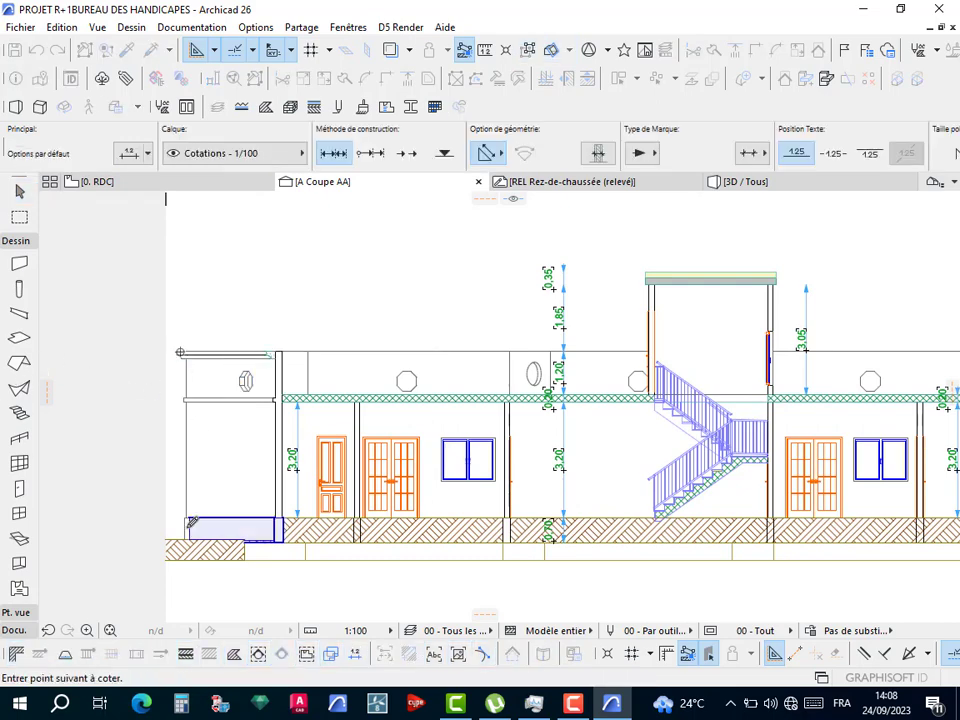
left_click(189, 517)
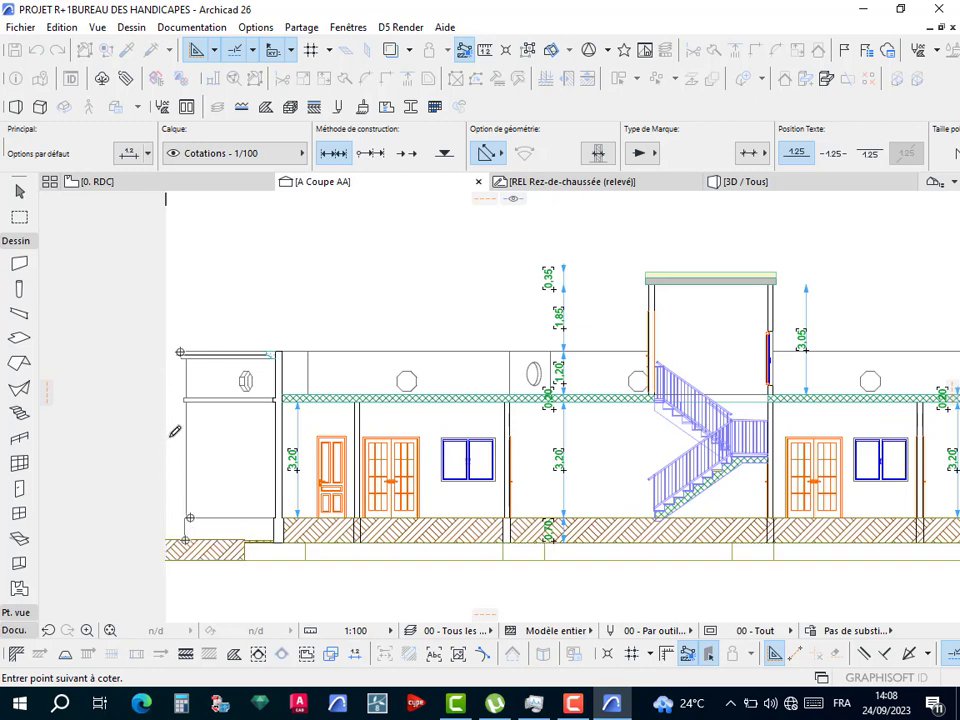
double_click(179, 433)
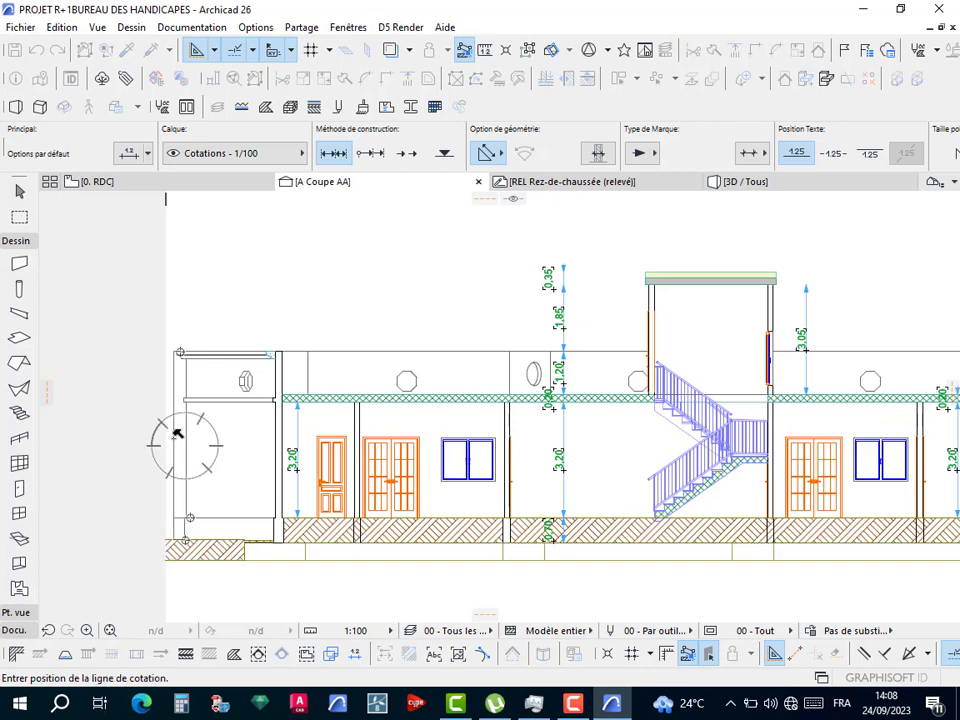
left_click(171, 438)
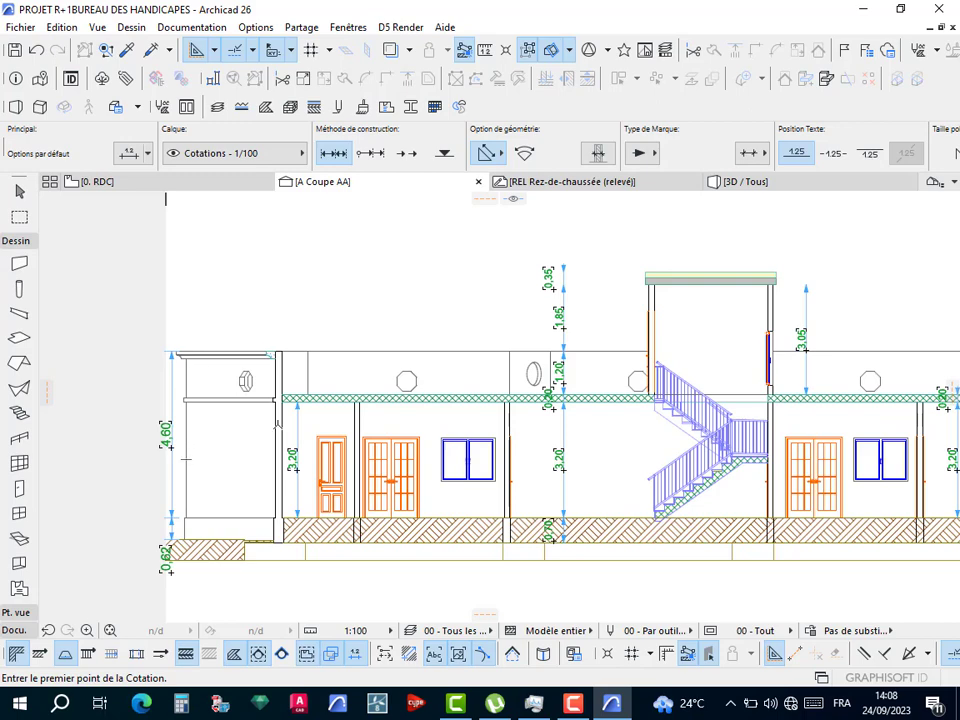
scroll(462, 491, "down", 2)
key("Escape")
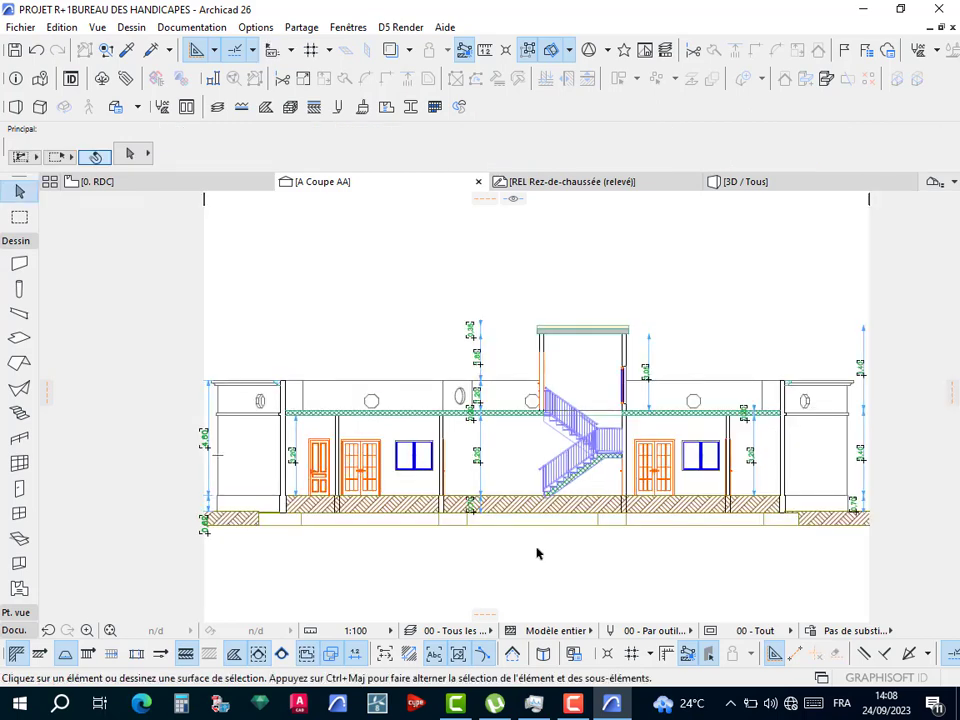
Place the title text "COUPE AA" centrally below the section drawing.
key("t")
double_click(523, 544)
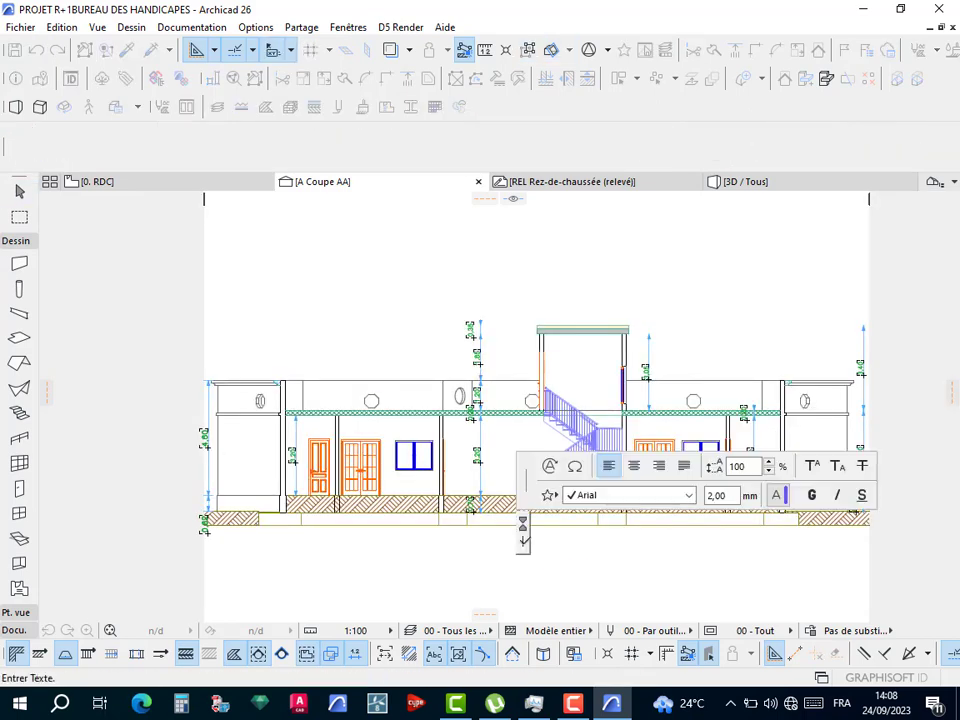
type("coupe")
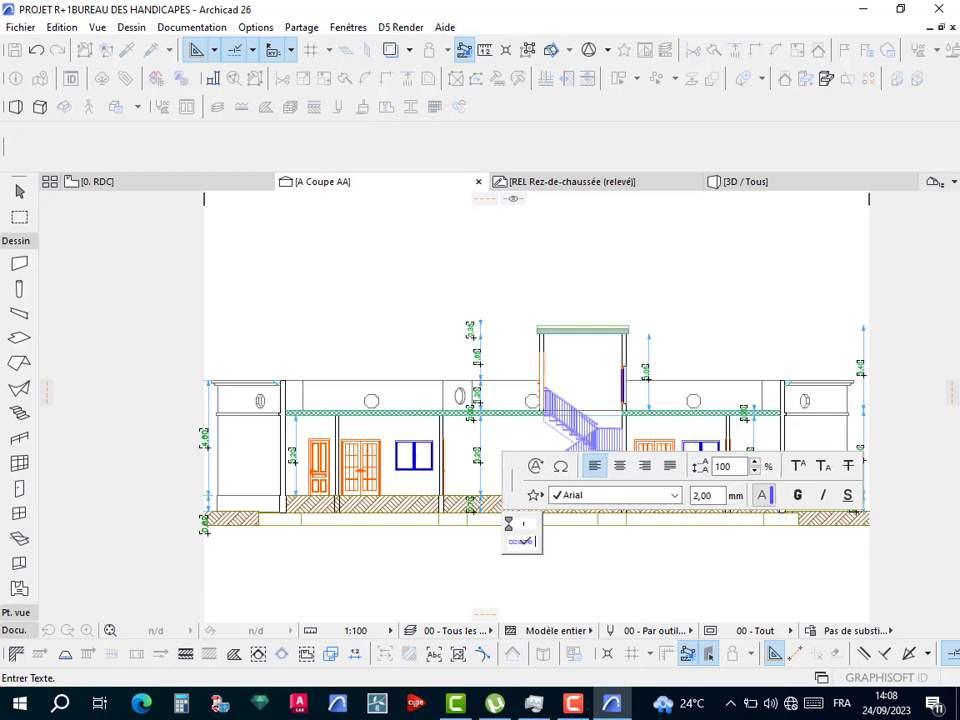
key("BackSpace")
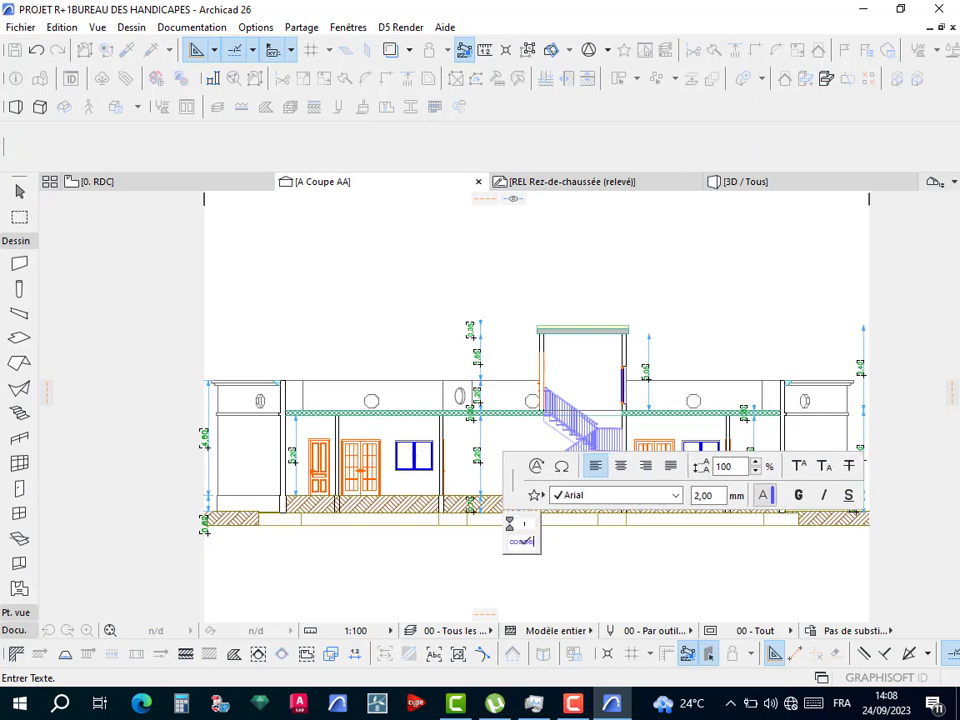
key("BackSpace")
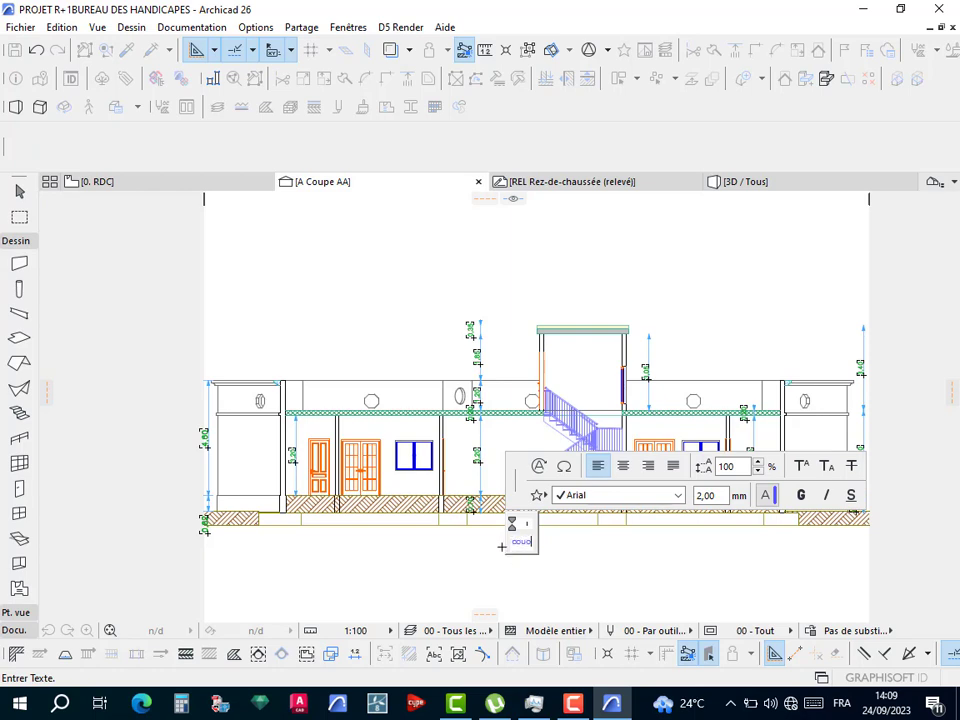
key("BackSpace")
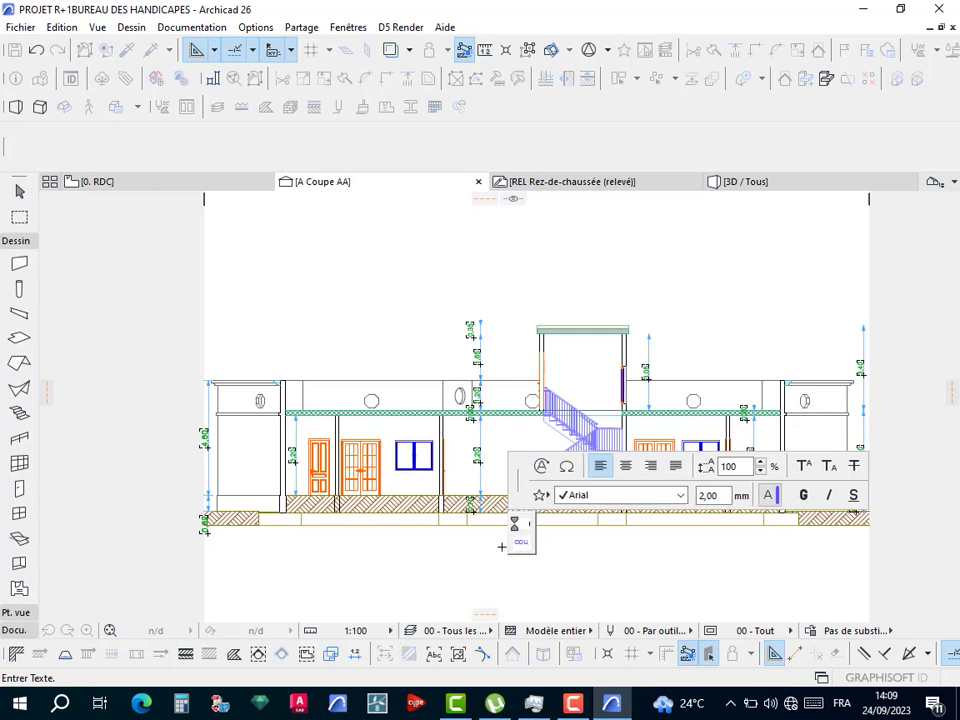
key("BackSpace")
key("BackSpace")
key("BackSpace")
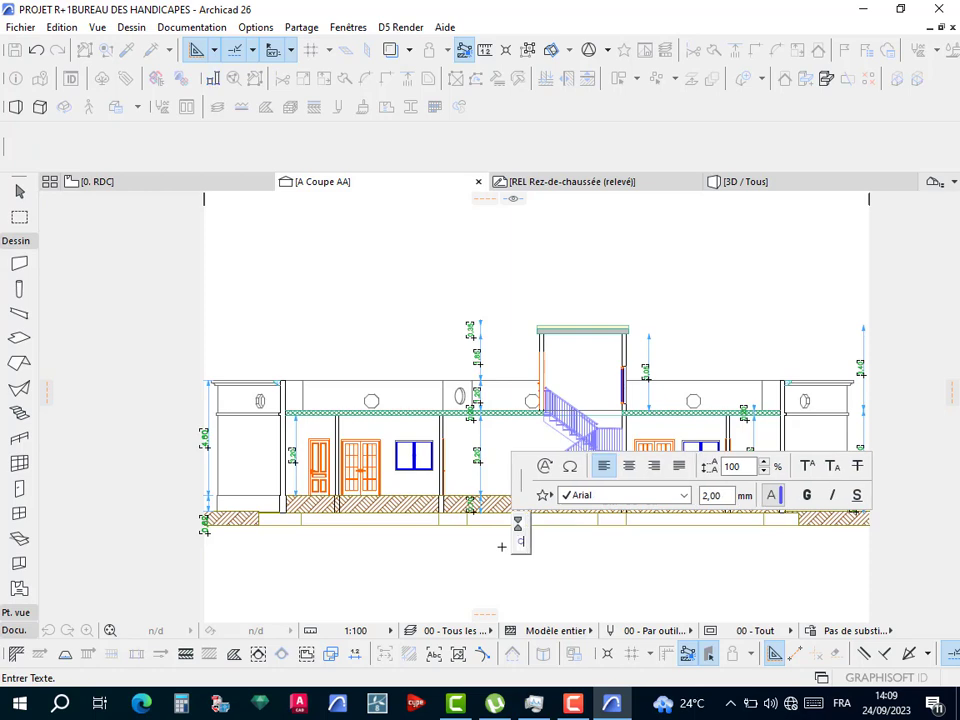
type("COUPO")
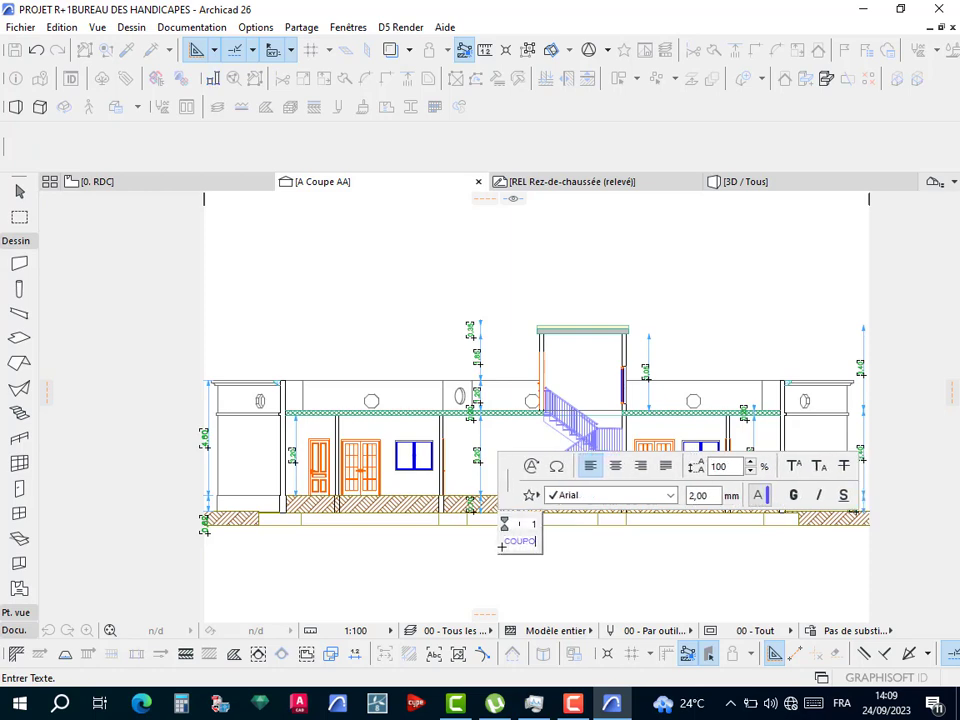
type(" AA")
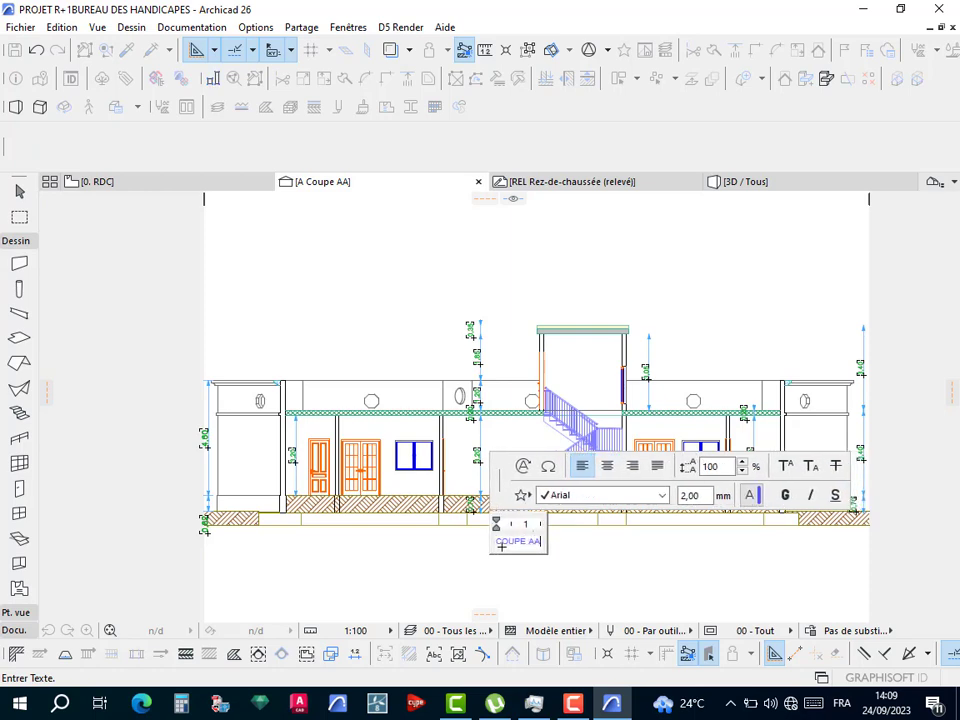
Change the pen colour of the whole COUPE AA title and finish the text block.
triple_click(505, 541)
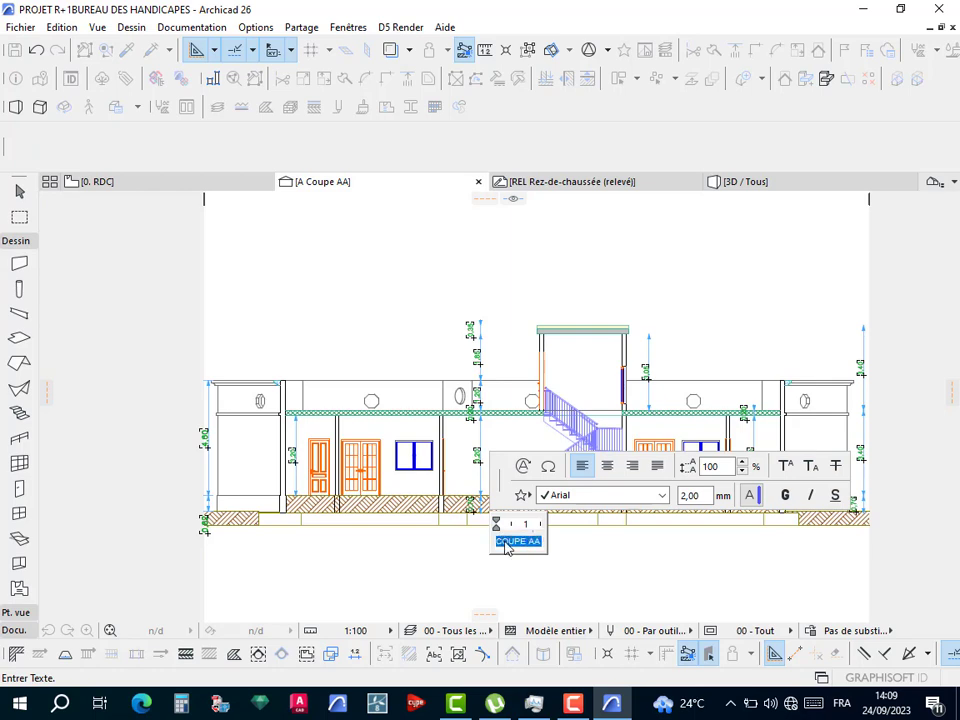
left_click(751, 495)
left_click(666, 293)
left_click(686, 283)
scroll(330, 422, "up", 5)
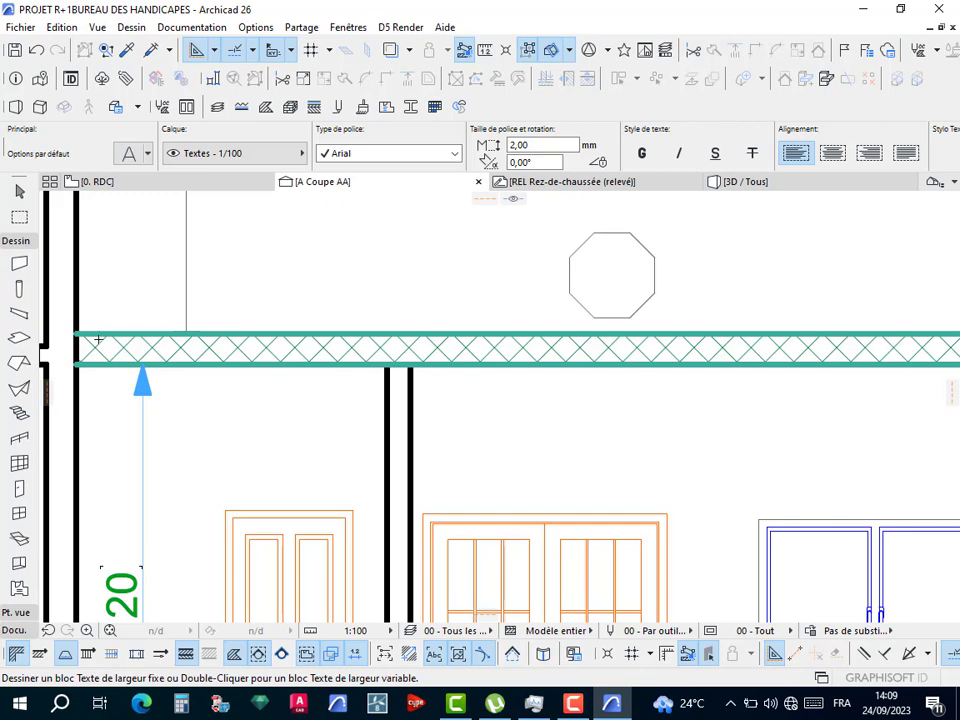
key("Escape")
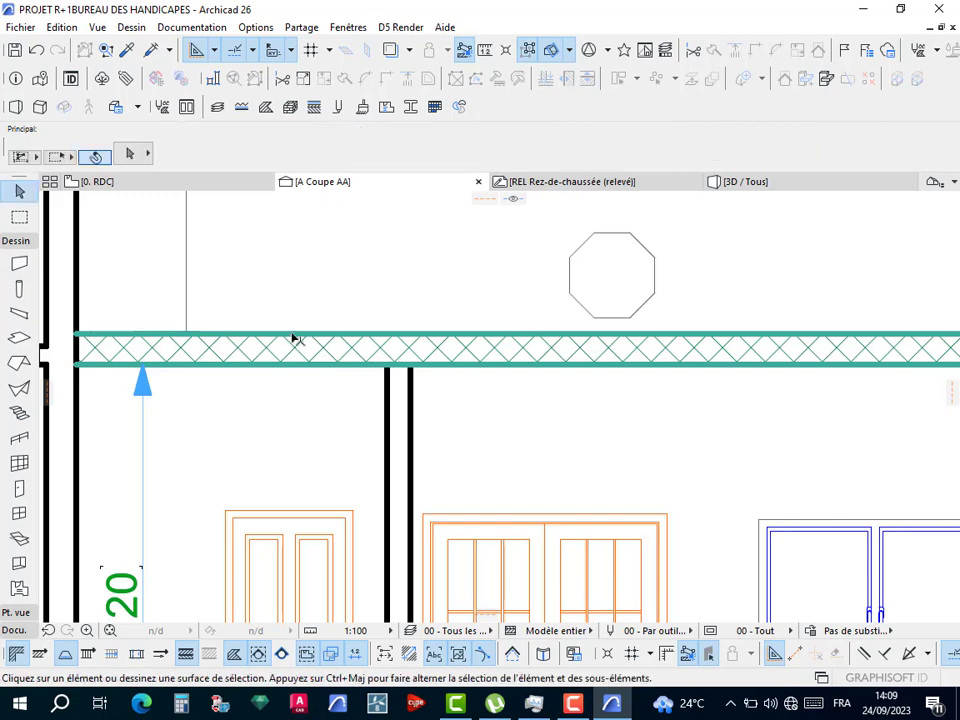
Set up the Fill tool as a drafting fill (Hachure d'esquisse) with the Hachure solide pattern and dark grey pen 61.
key("h")
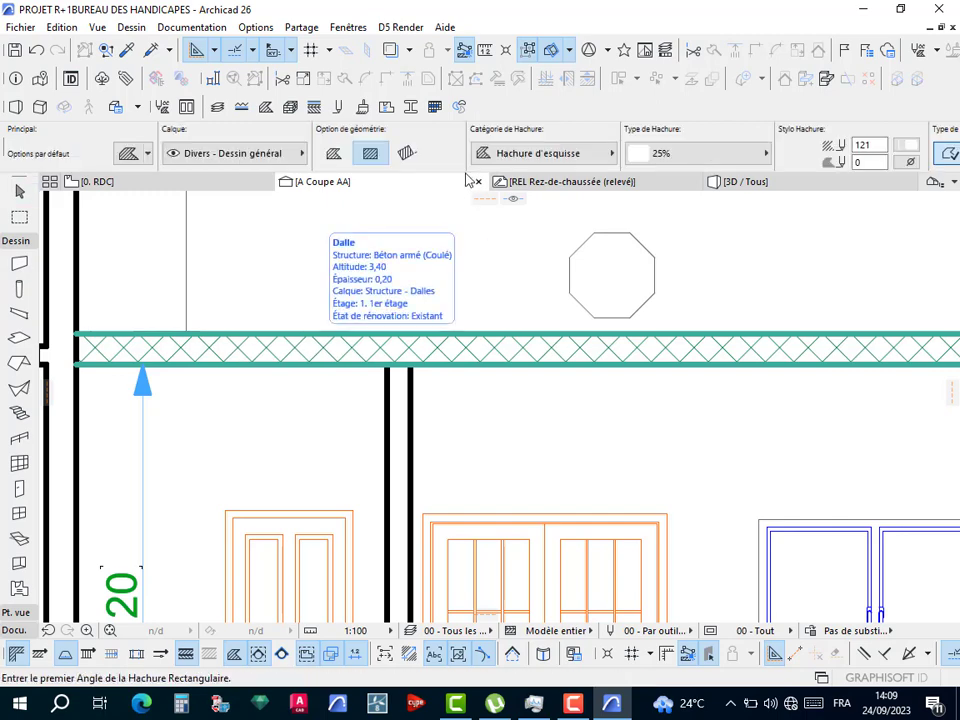
left_click(337, 153)
left_click(530, 160)
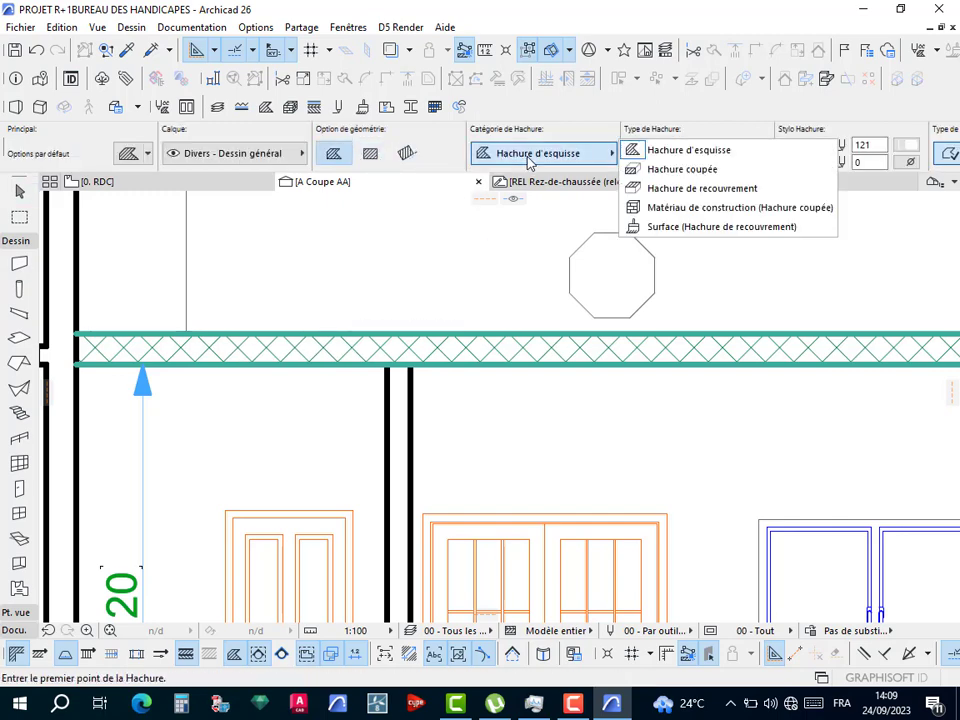
left_click(680, 152)
left_click(673, 156)
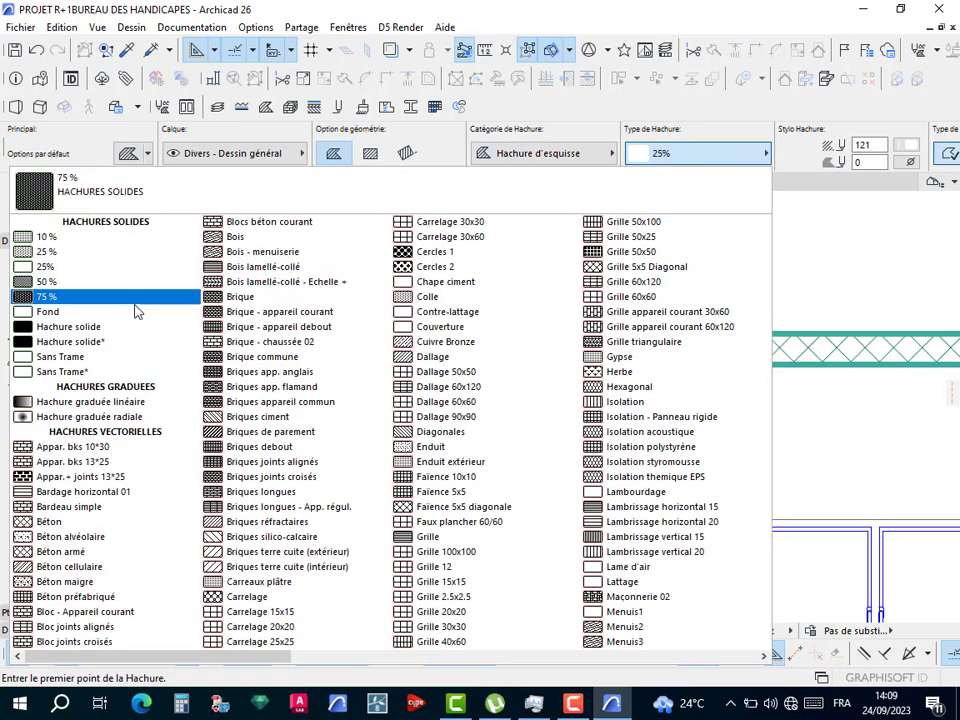
left_click(88, 328)
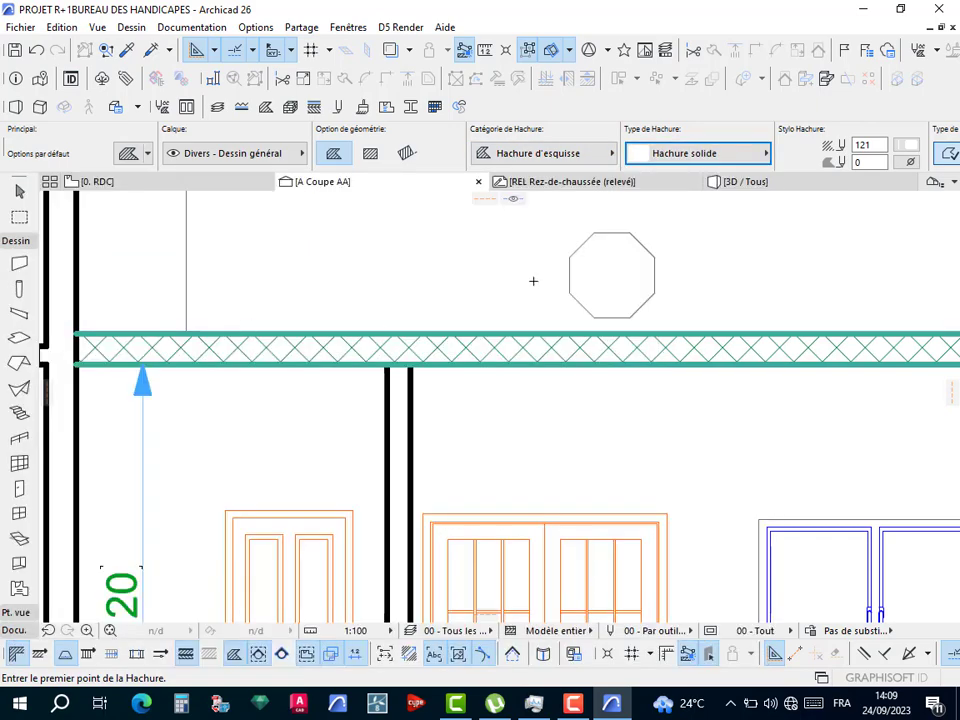
left_click(704, 155)
left_click(64, 338)
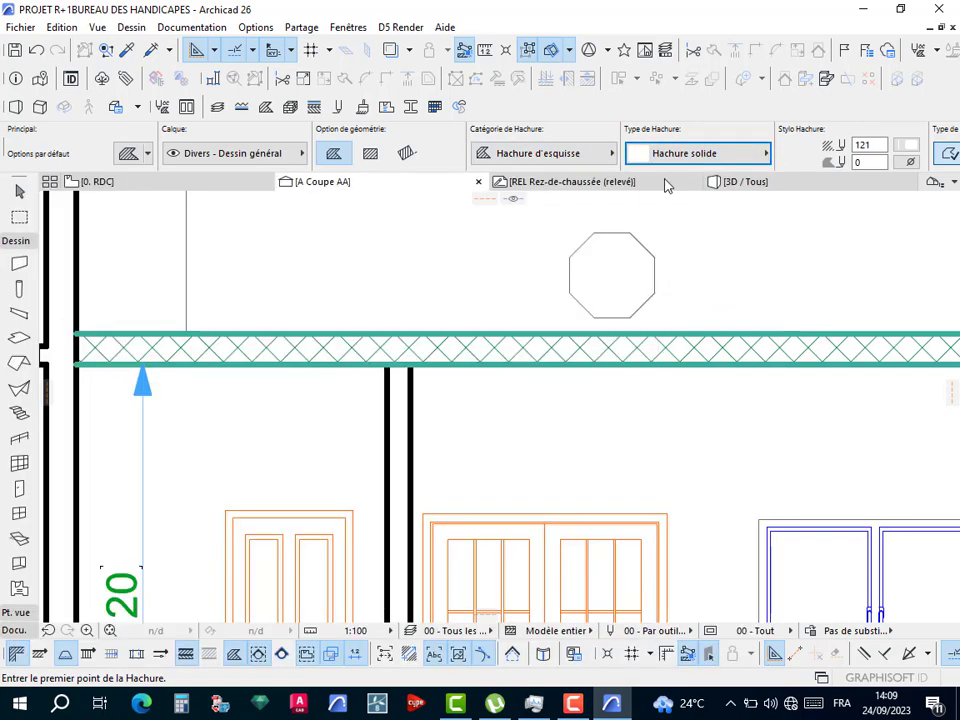
left_click(906, 145)
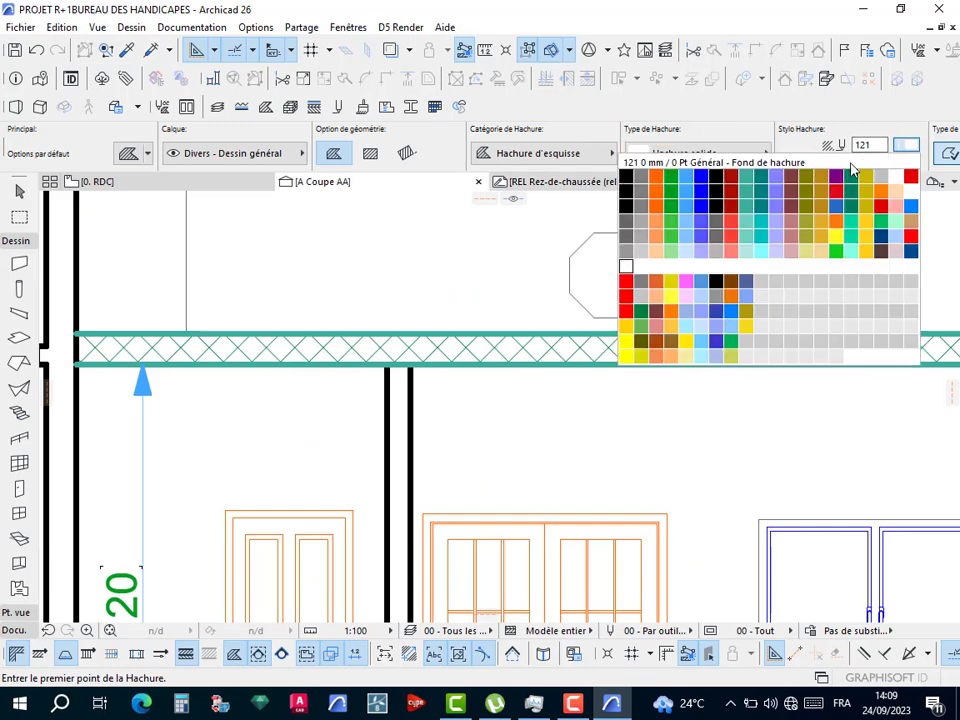
left_click(626, 222)
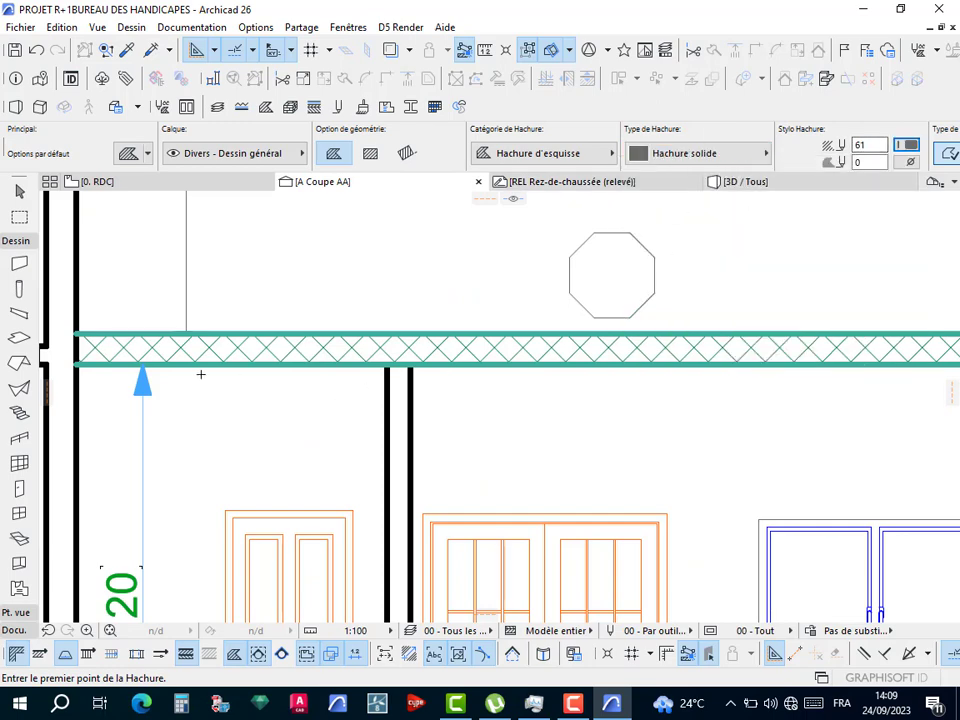
Draw a rectangular fill about 10.32 × 0.08 along the top of the west slab, from the facade wall to the stairwell.
left_click(77, 332)
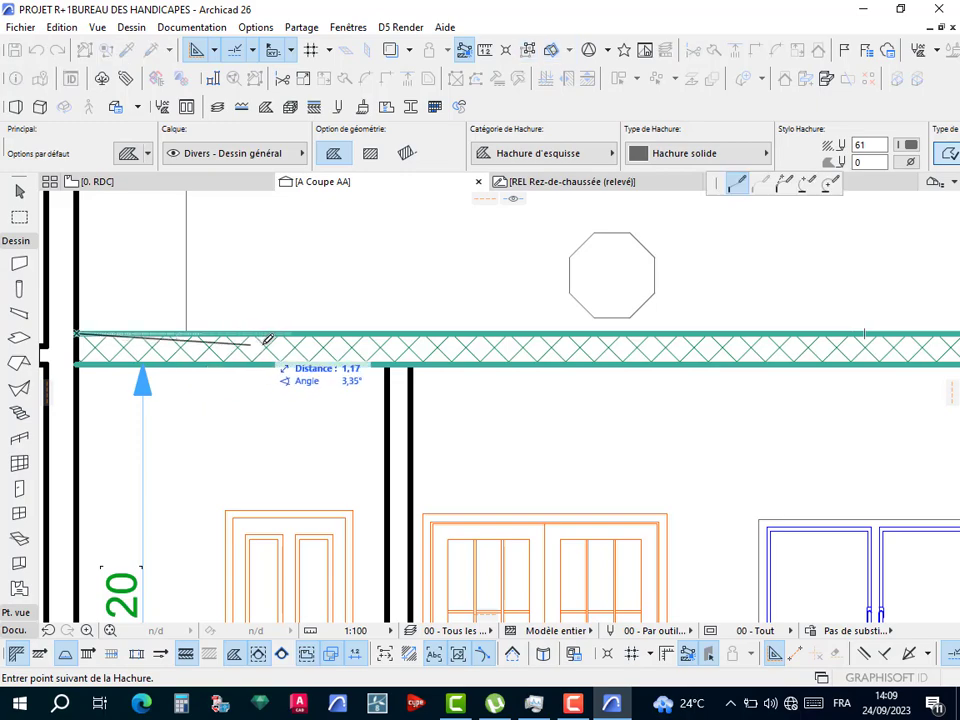
scroll(262, 343, "down", 2)
left_click(370, 153)
scroll(600, 360, "down", 3)
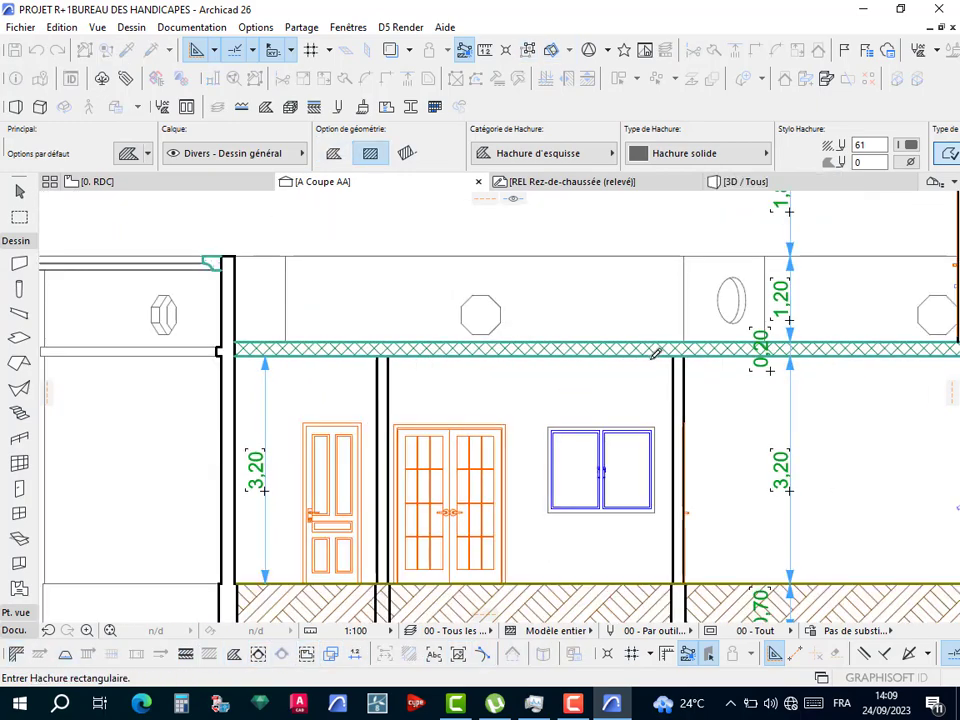
middle_click_drag(540, 383, 445, 376)
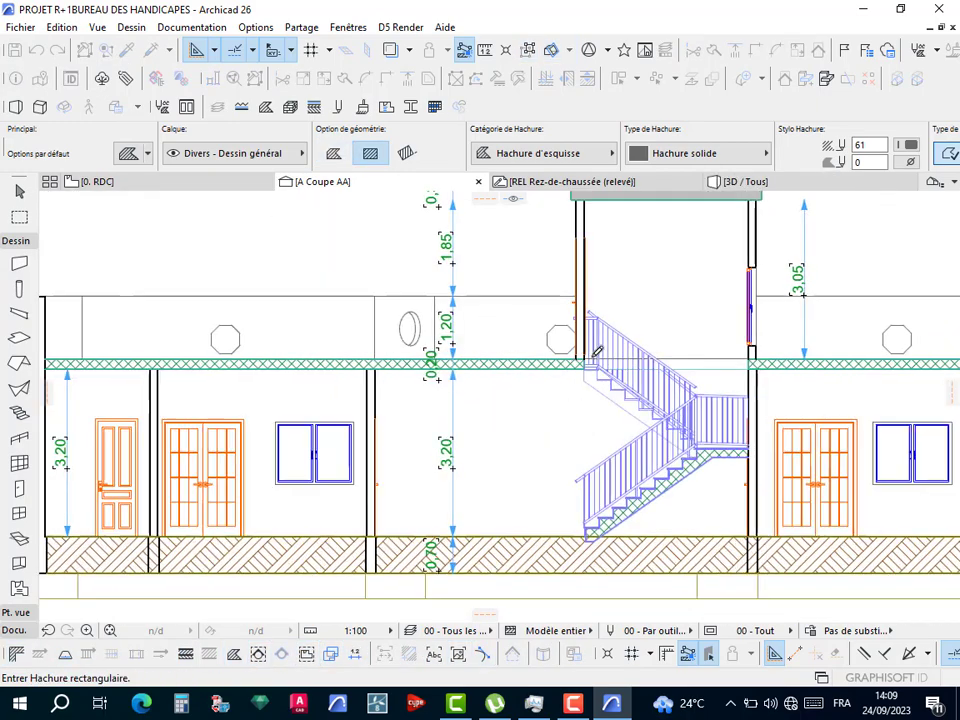
scroll(665, 365, "up", 5)
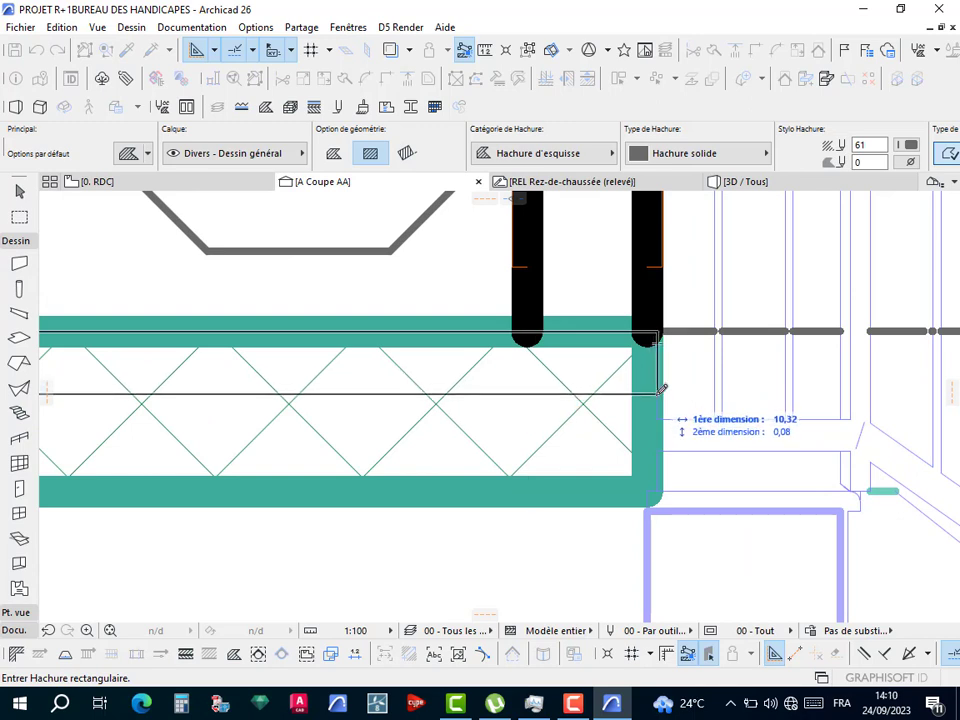
left_click(661, 389)
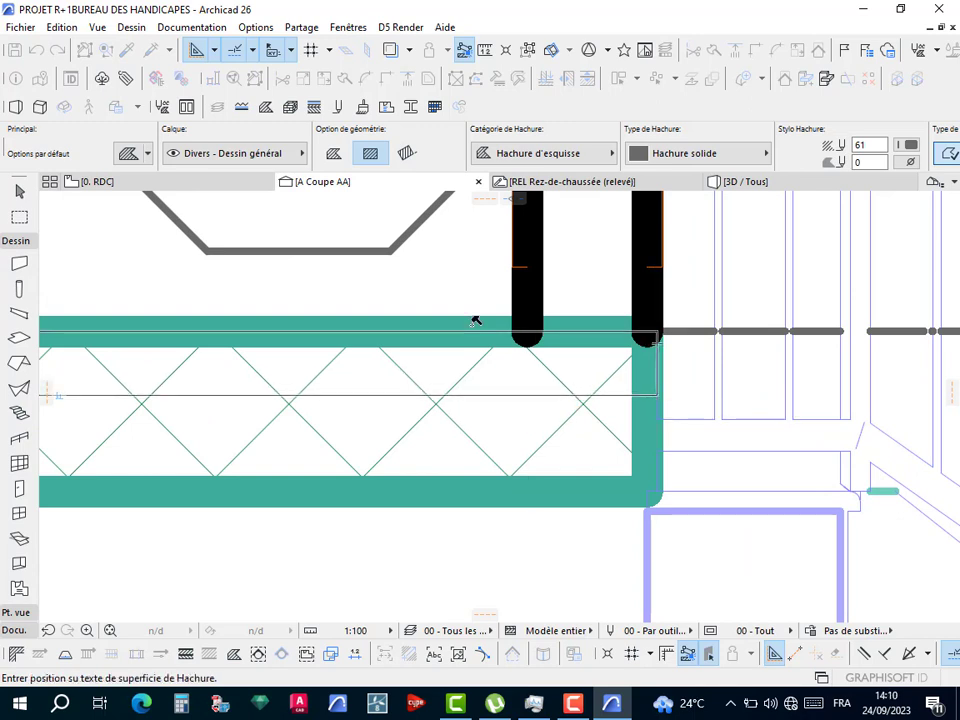
left_click(510, 369)
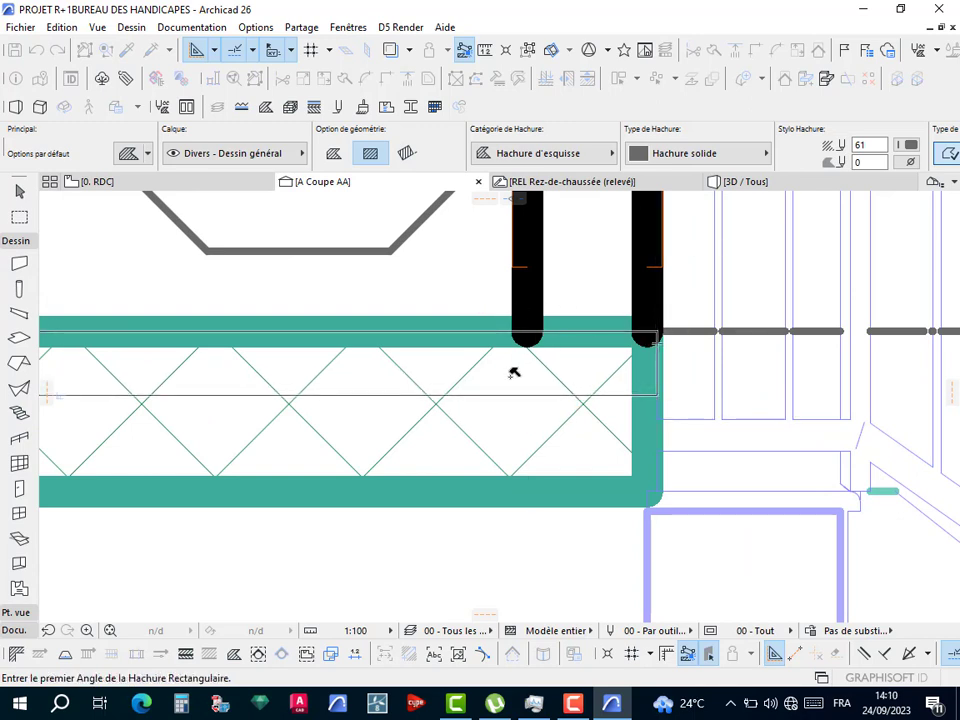
Turn off the area text display for the new west slab fill and deselect it.
key("Escape")
left_click(520, 378)
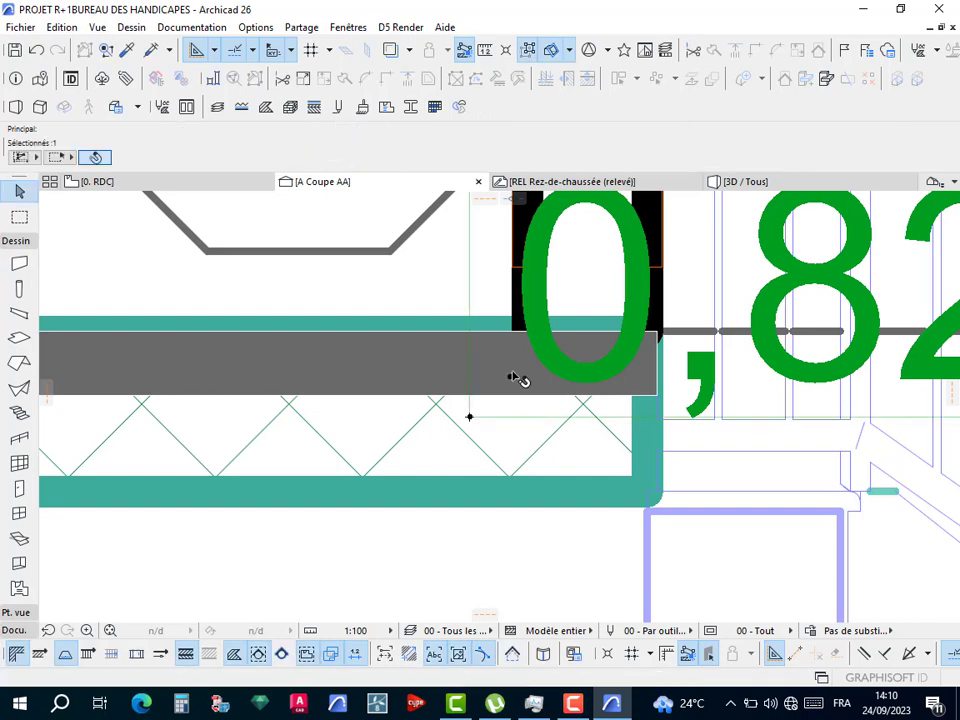
left_click(400, 352)
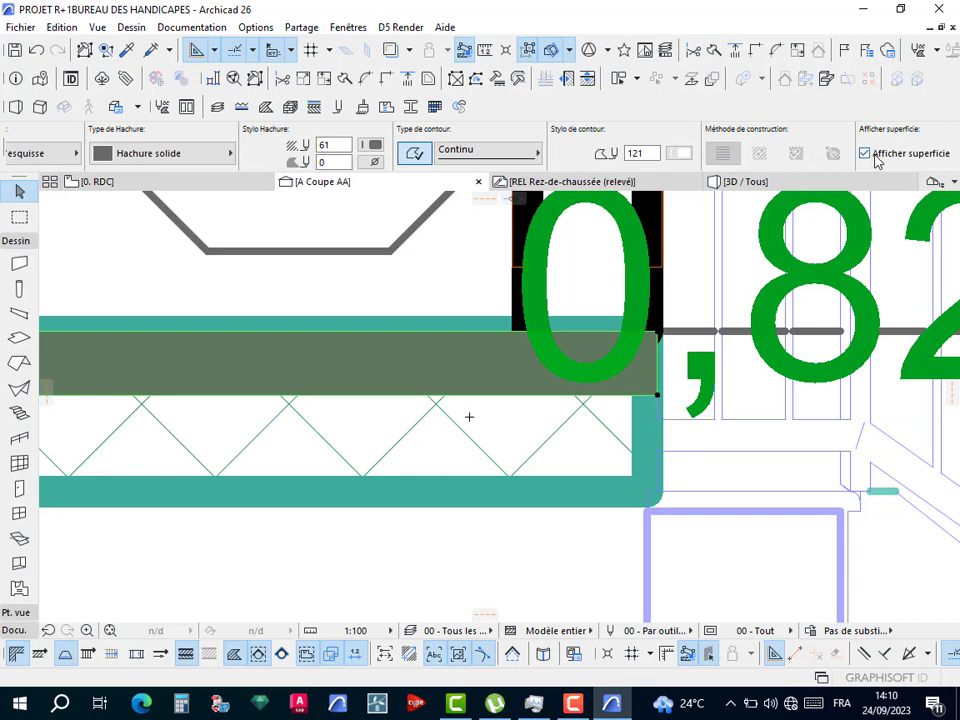
scroll(555, 300, "down", 5)
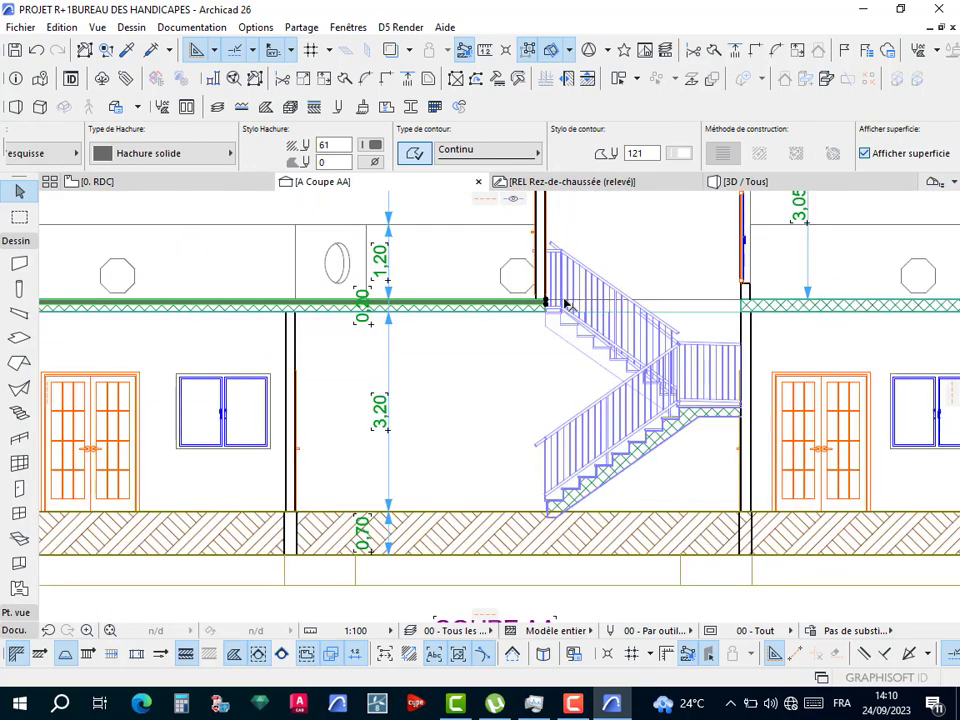
scroll(564, 304, "down", 1)
middle_click_drag(628, 301, 460, 327)
scroll(381, 326, "up", 4)
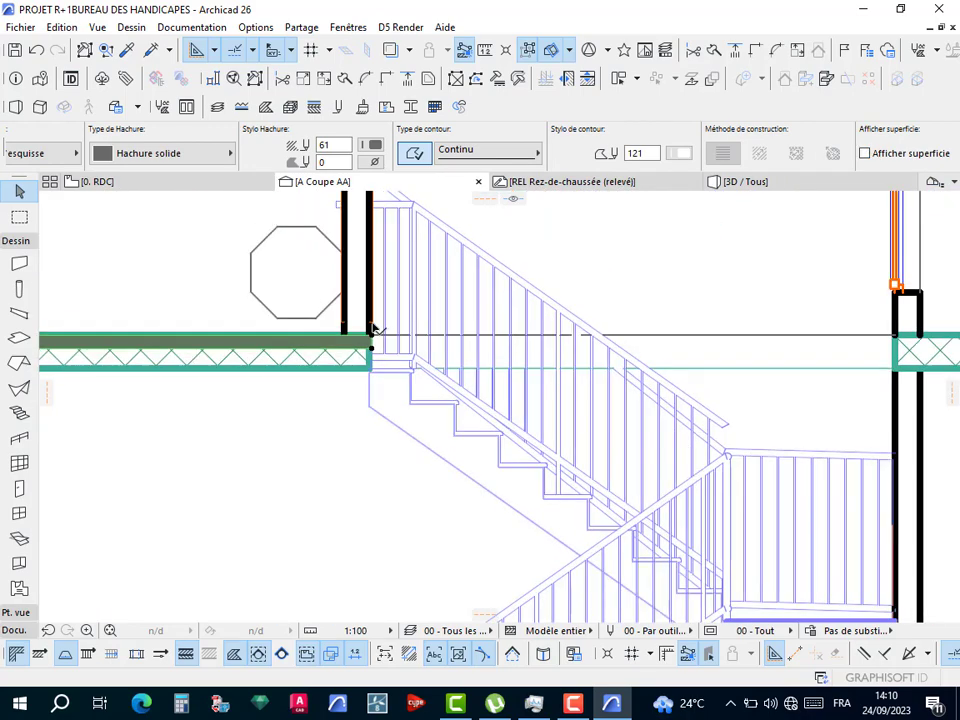
scroll(372, 328, "up", 2)
key("Escape")
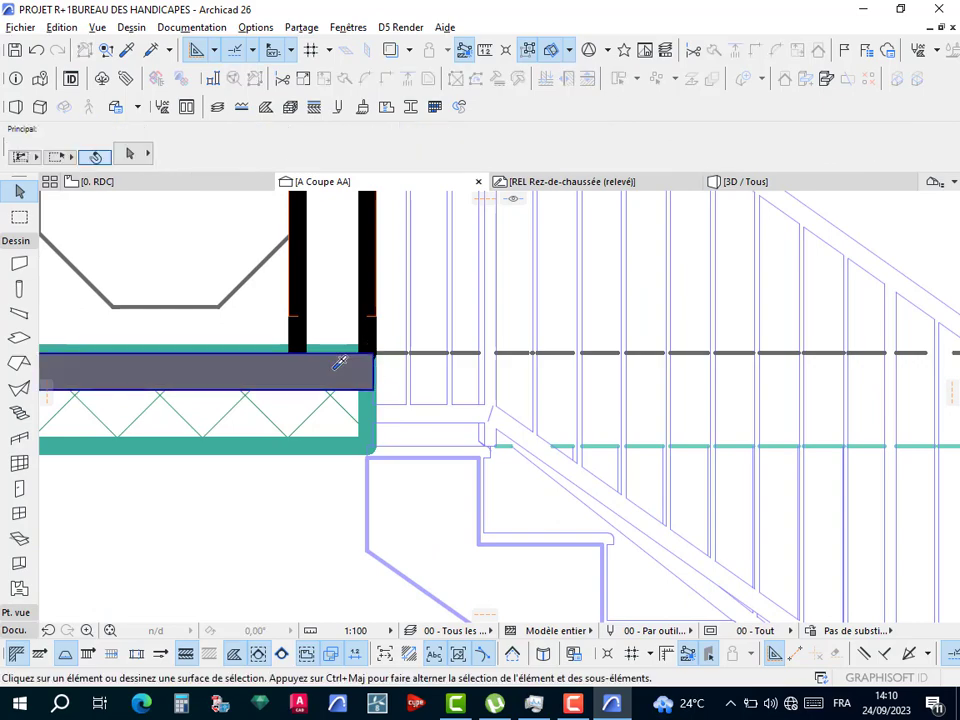
Pick up the west slab fill's settings and draw a matching rectangle about 6.15 long along the top of the east slab.
left_click(420, 337, "alt")
scroll(525, 384, "down", 5)
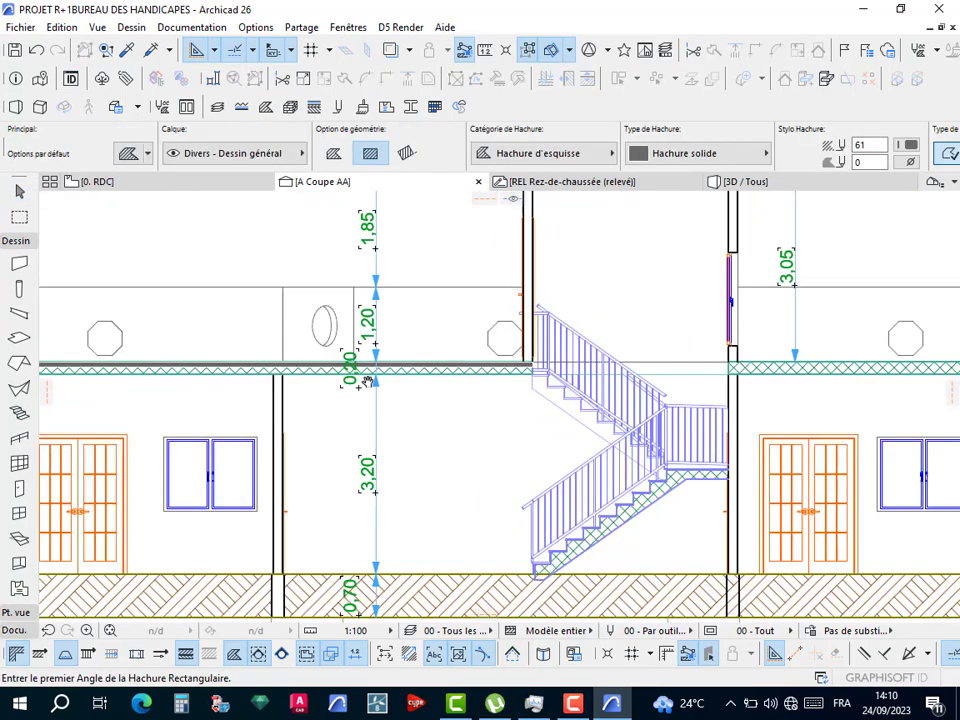
scroll(470, 382, "up", 4)
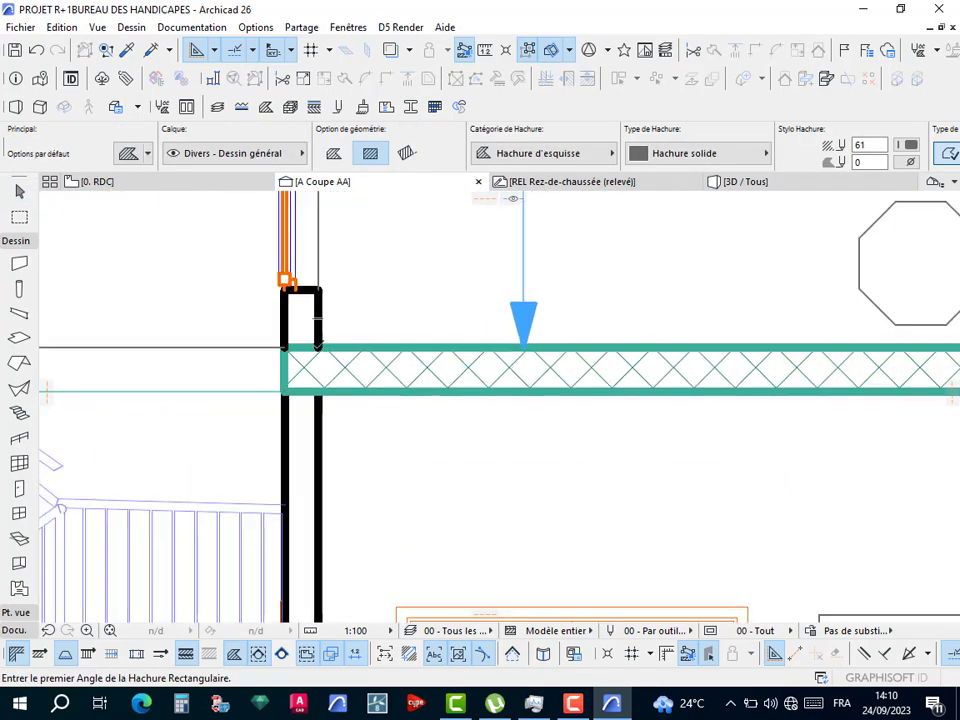
left_click(318, 346)
scroll(446, 376, "down", 4)
middle_click_drag(822, 371, 492, 367)
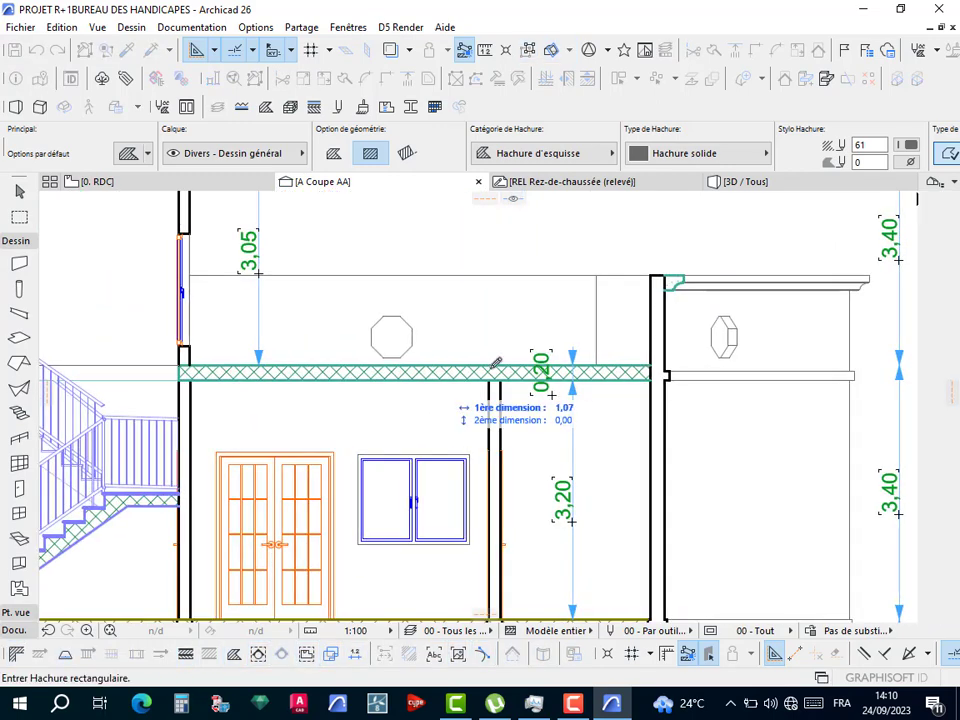
scroll(630, 358, "up", 6)
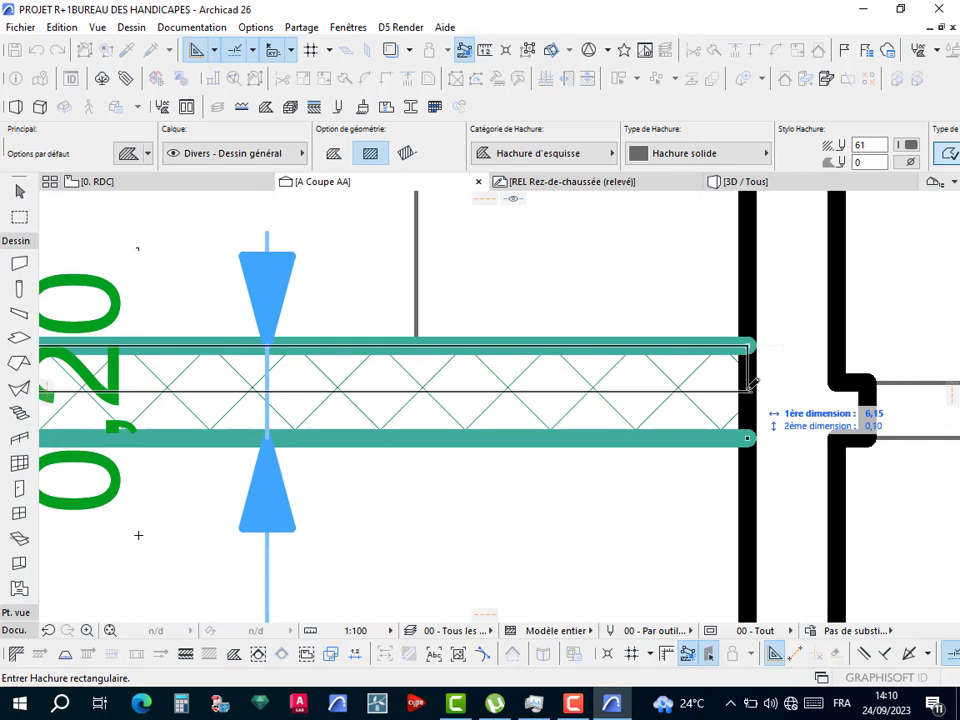
left_click(750, 385)
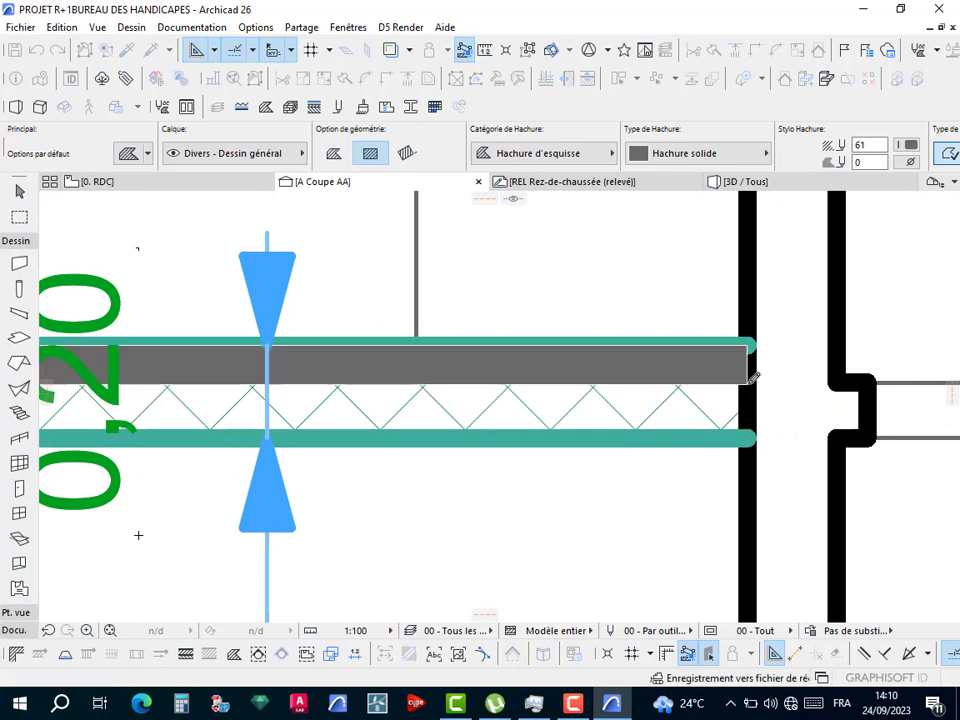
Draw a beam fill about 0.15 × 0.51 in the stairwell's east wall, downward from the slab top.
scroll(700, 378, "down", 4)
scroll(571, 347, "down", 3)
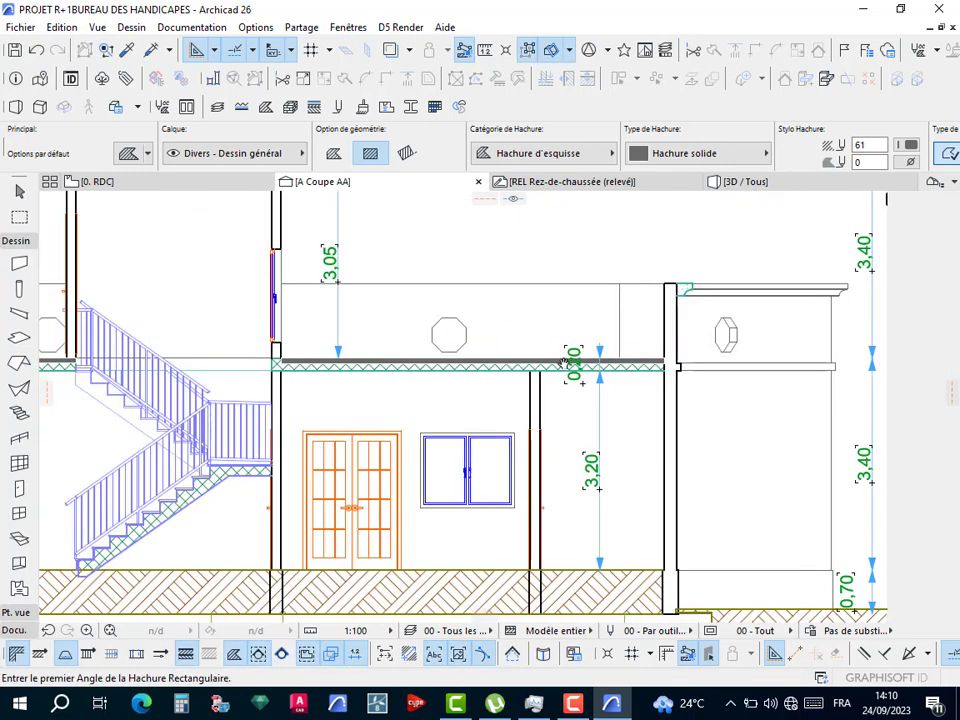
middle_click_drag(283, 382, 498, 352)
scroll(493, 350, "down", 3)
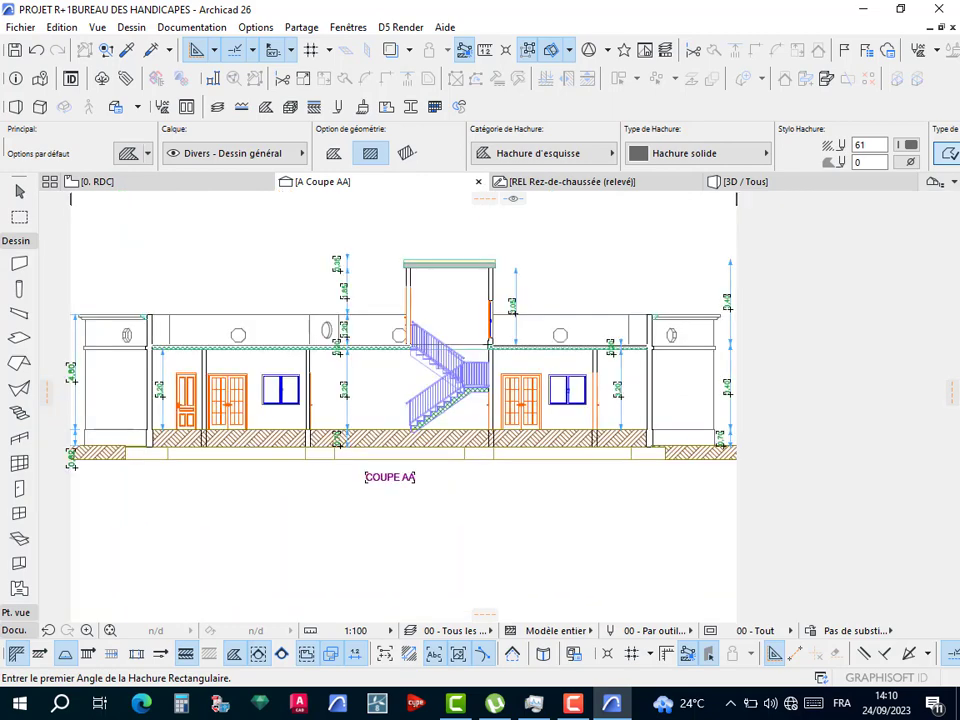
scroll(498, 340, "up", 5)
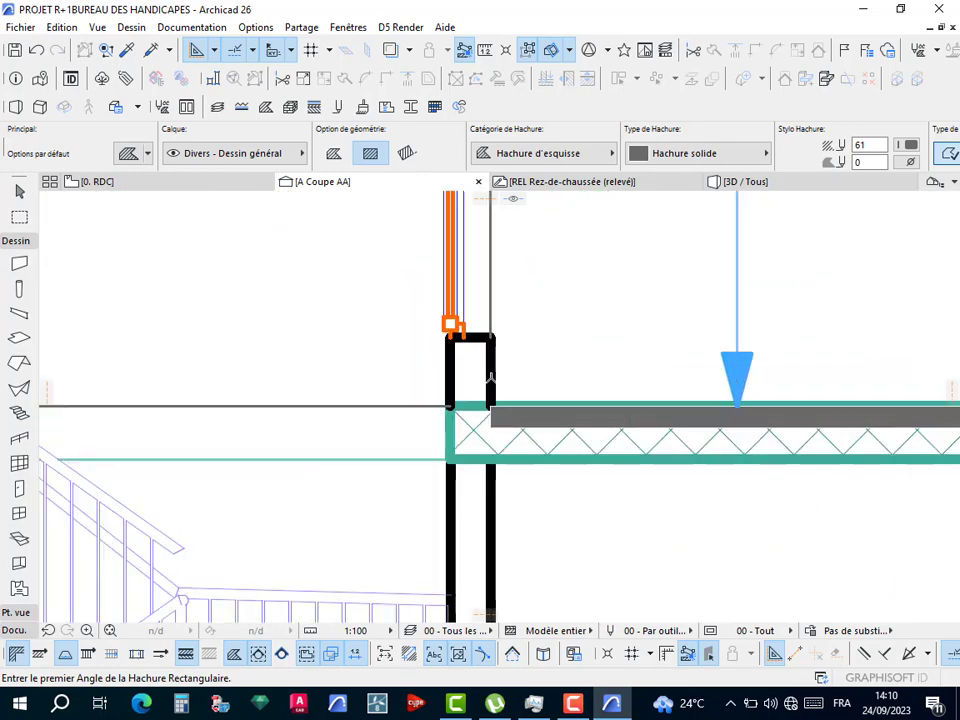
left_click(491, 404)
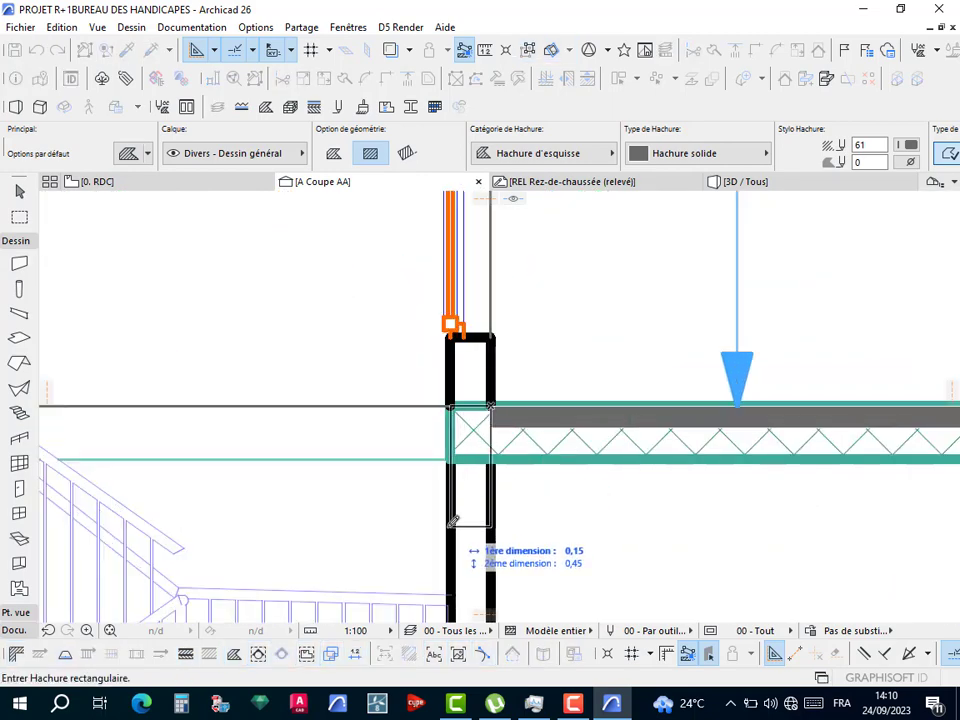
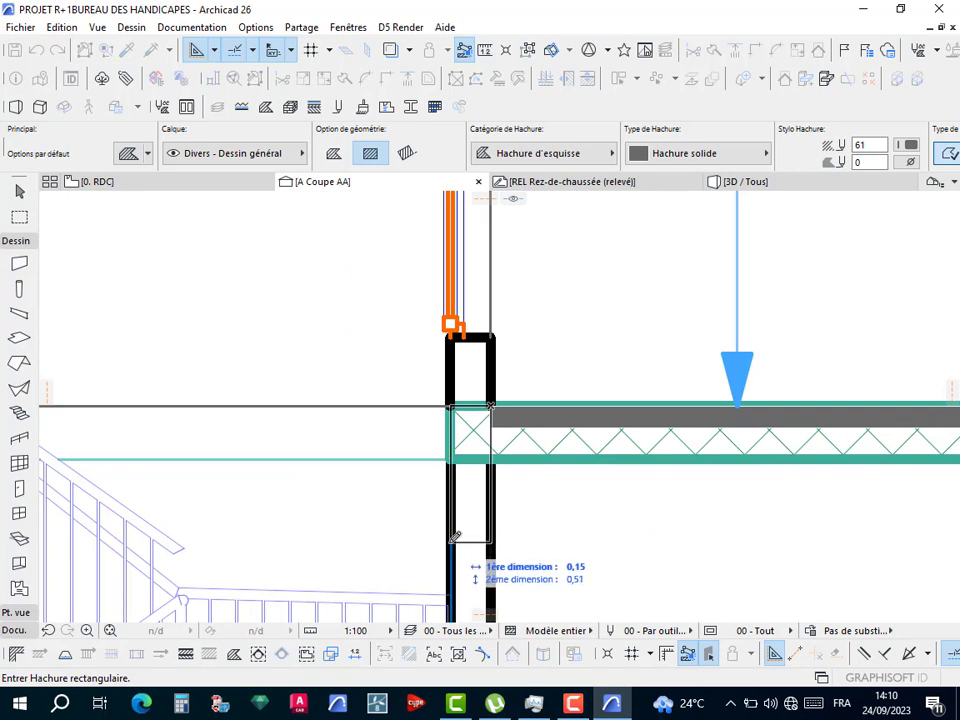
left_click(452, 539)
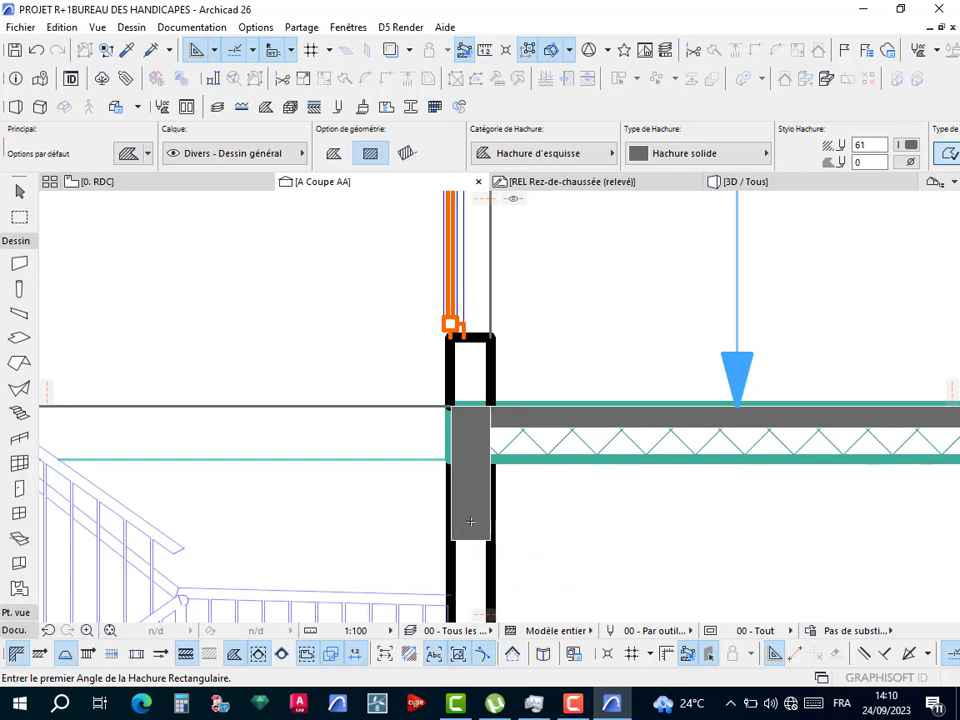
key("Escape")
Copy the beam fill 4.15 horizontally onto the partition wall under the east slab.
left_click(466, 523)
key("ctrl+shift+d")
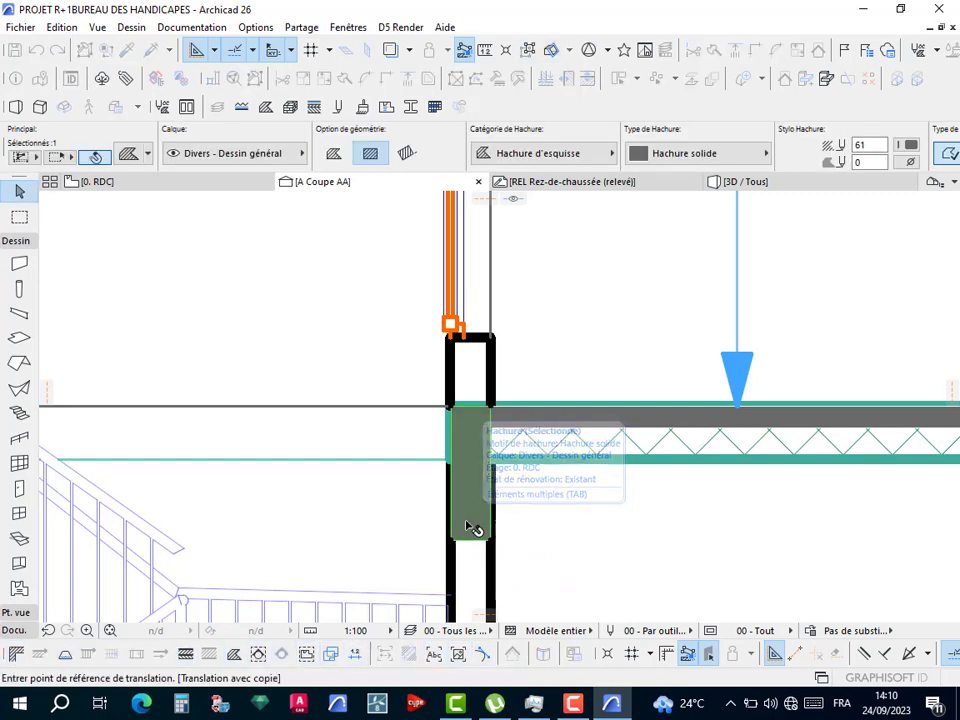
left_click(489, 407)
scroll(493, 418, "down", 6)
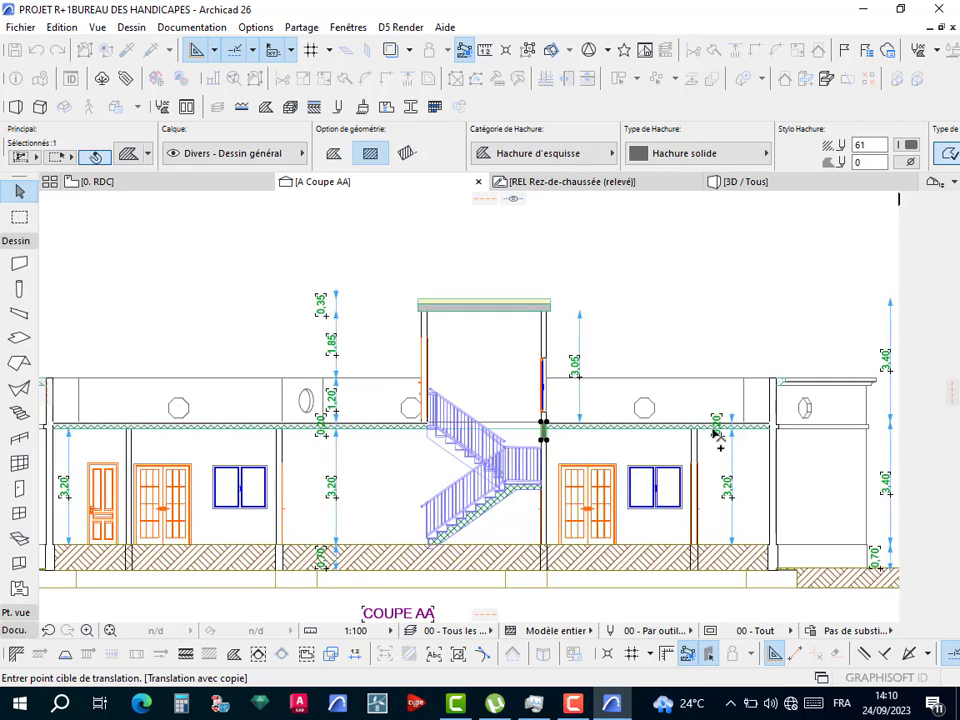
scroll(718, 428, "up", 5)
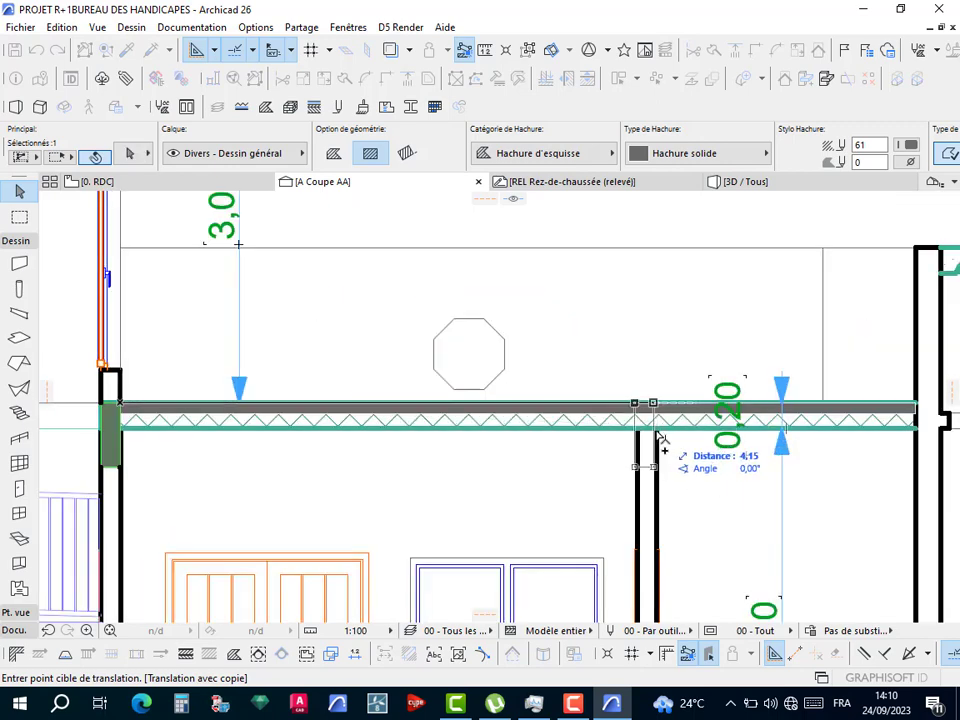
left_click(660, 437)
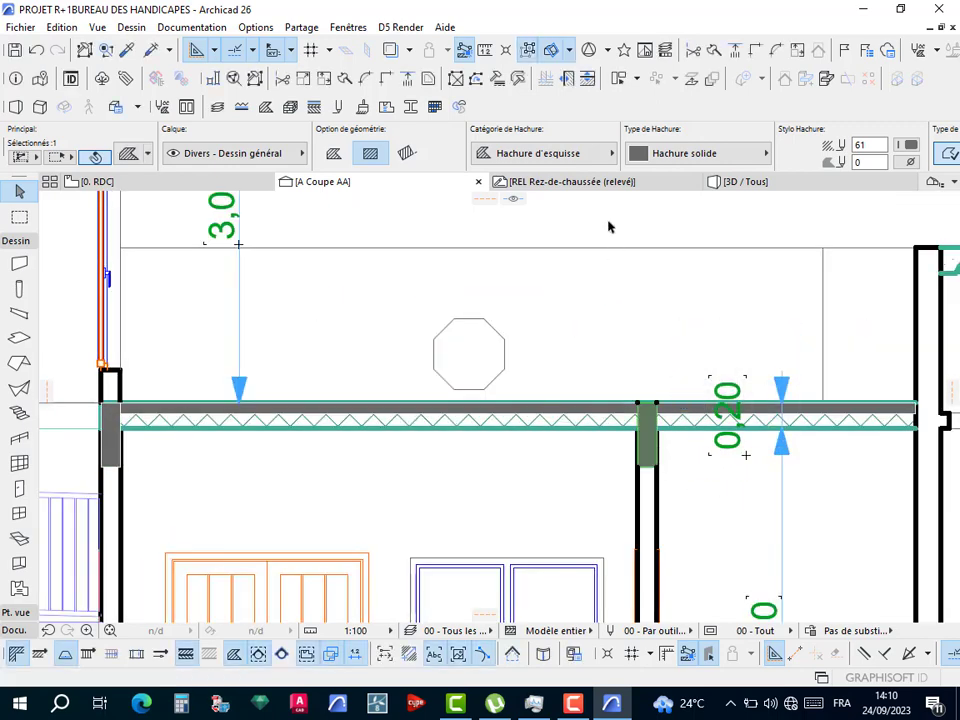
Start multiple translated copies of the partition's beam fill and place one 2.20 away in the east exterior wall at slab level.
right_click(611, 224)
mouse_move(758, 366)
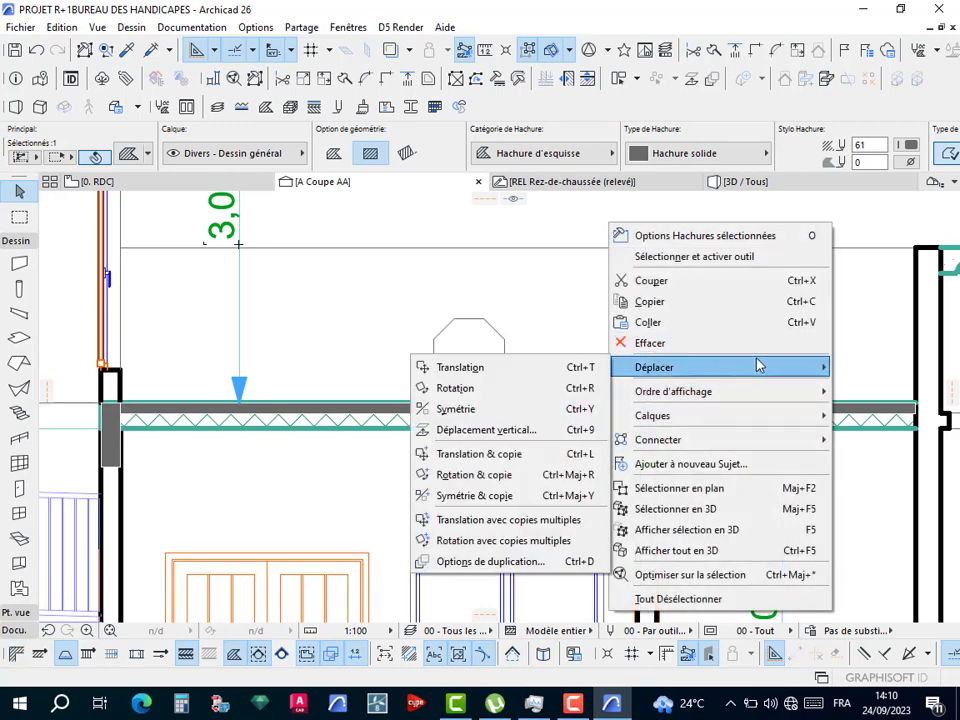
left_click(484, 521)
left_click(657, 405)
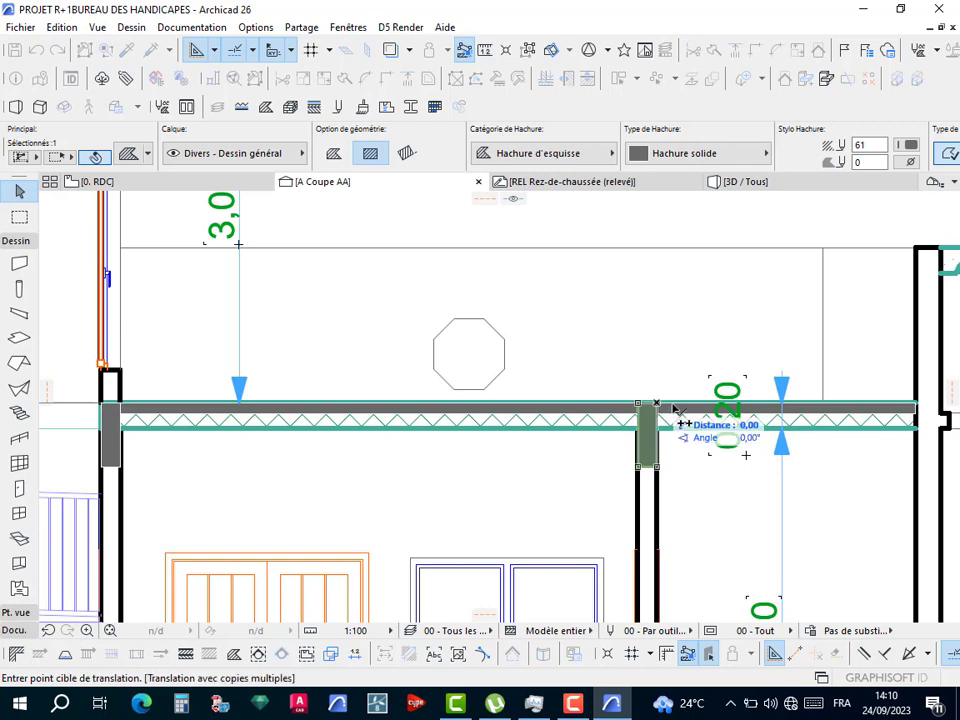
scroll(600, 420, "right", 5, "shift")
scroll(578, 422, "up", 3)
scroll(657, 430, "up", 1)
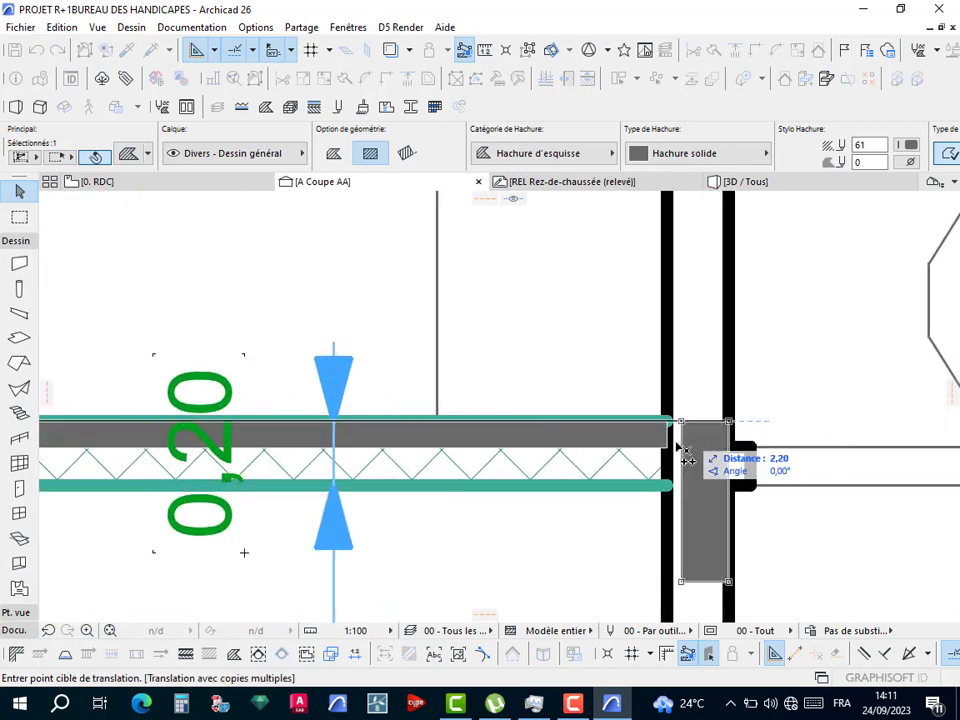
Place another copy of the beam fill 17.77 away horizontally, in the west exterior wall at the slab top.
scroll(682, 445, "down", 5)
scroll(686, 438, "down", 2)
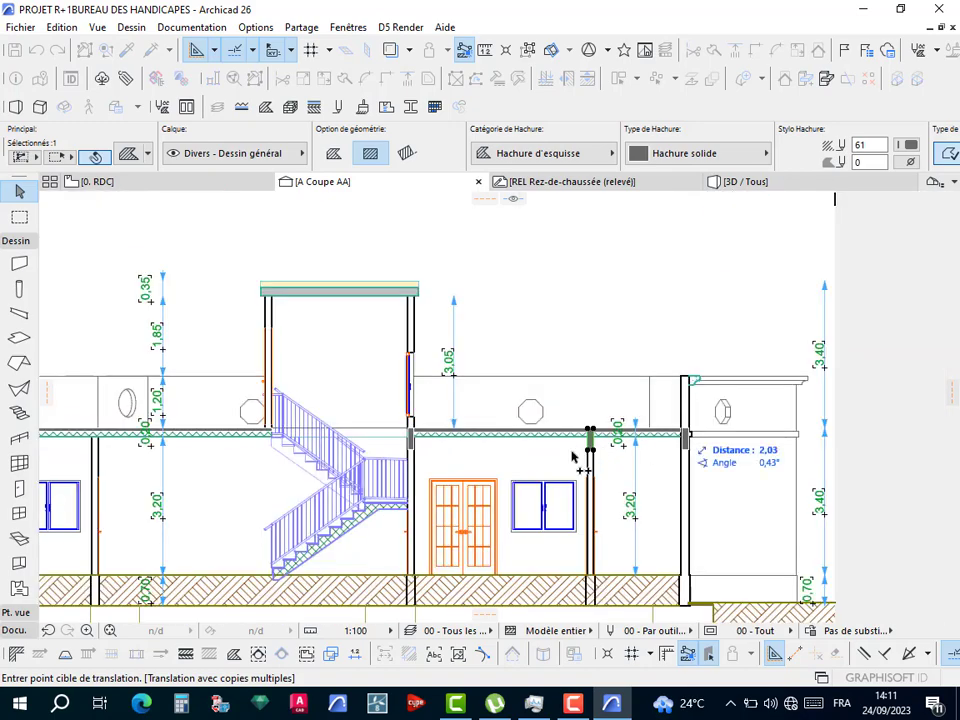
scroll(606, 466, "up", 5)
scroll(574, 388, "down", 4)
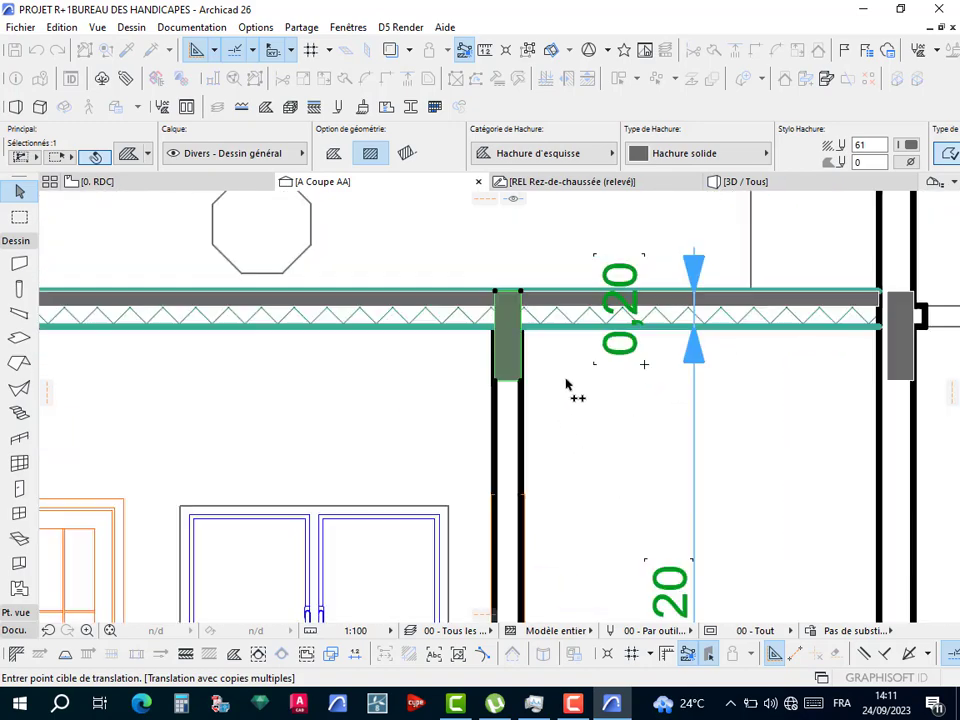
scroll(672, 358, "down", 5)
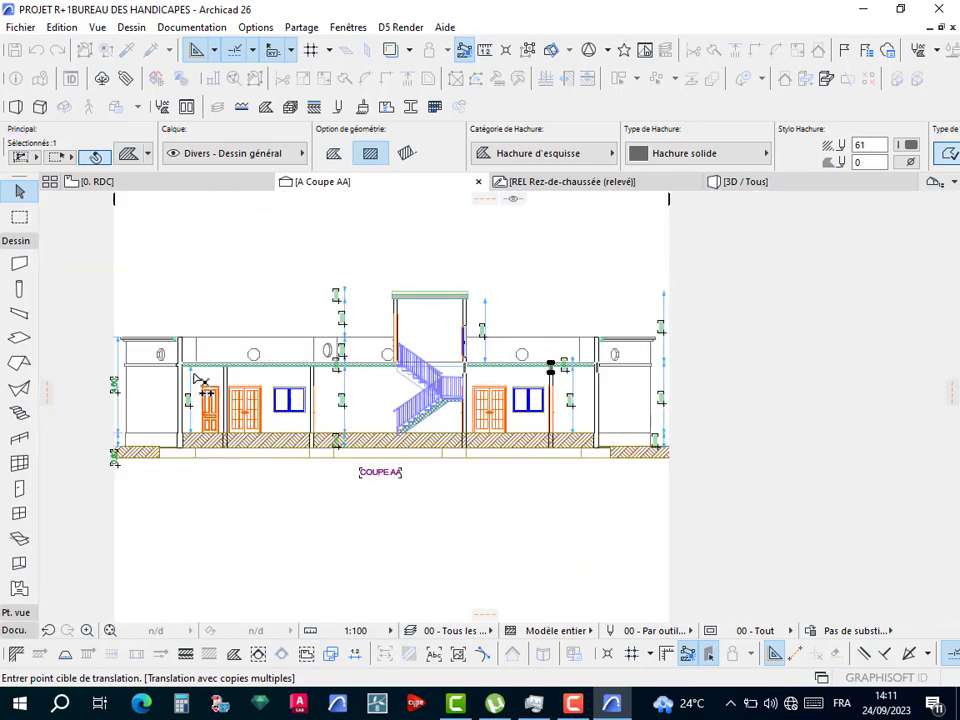
scroll(200, 381, "up", 5)
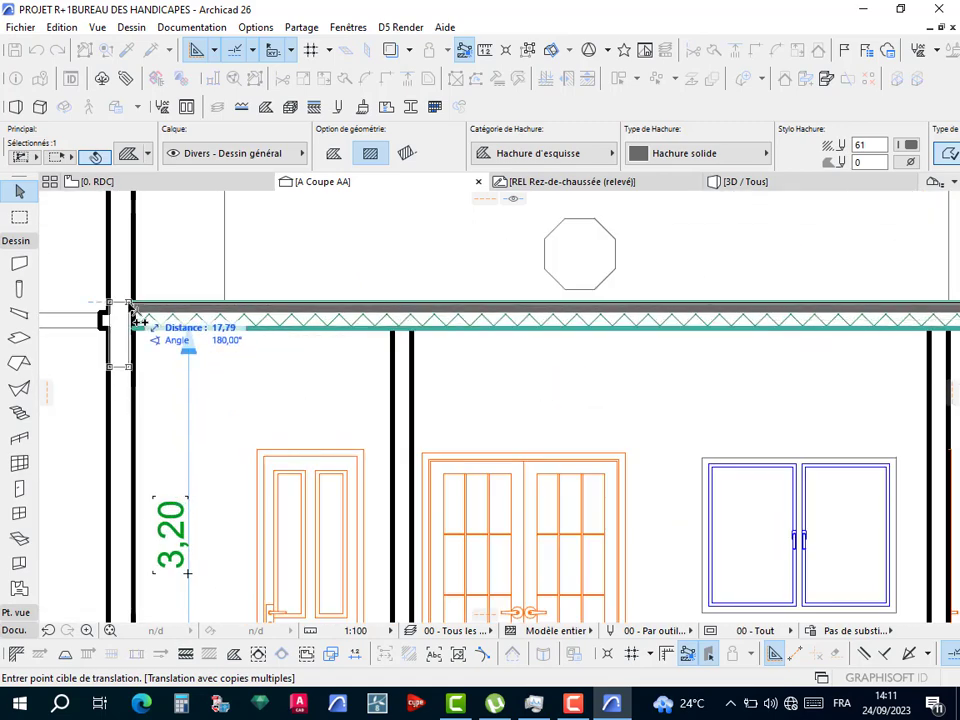
scroll(138, 318, "up", 2)
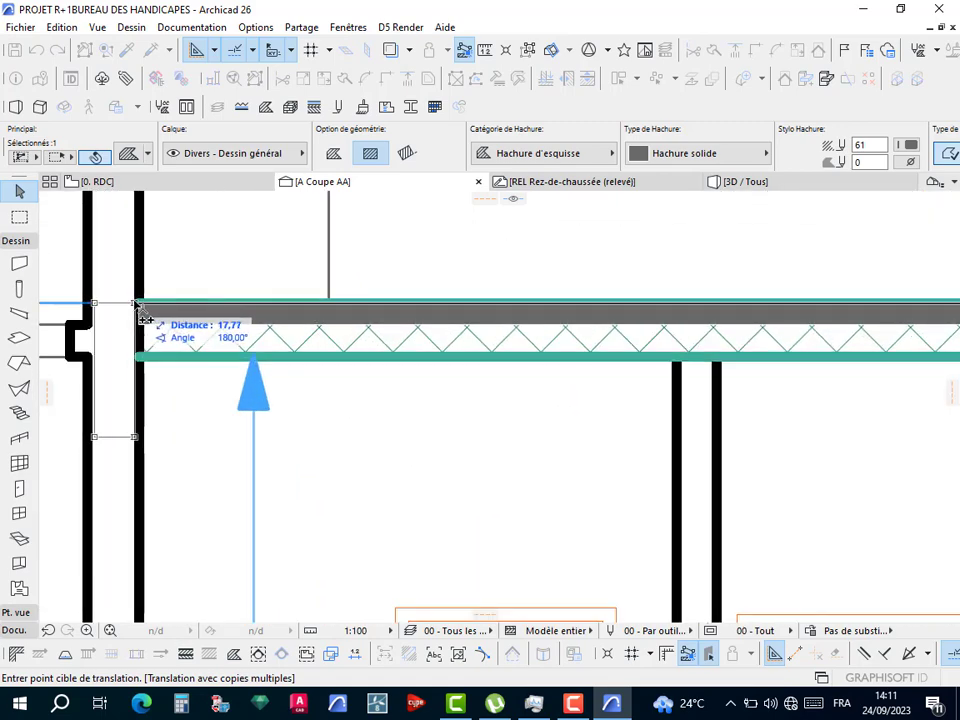
left_click(135, 303)
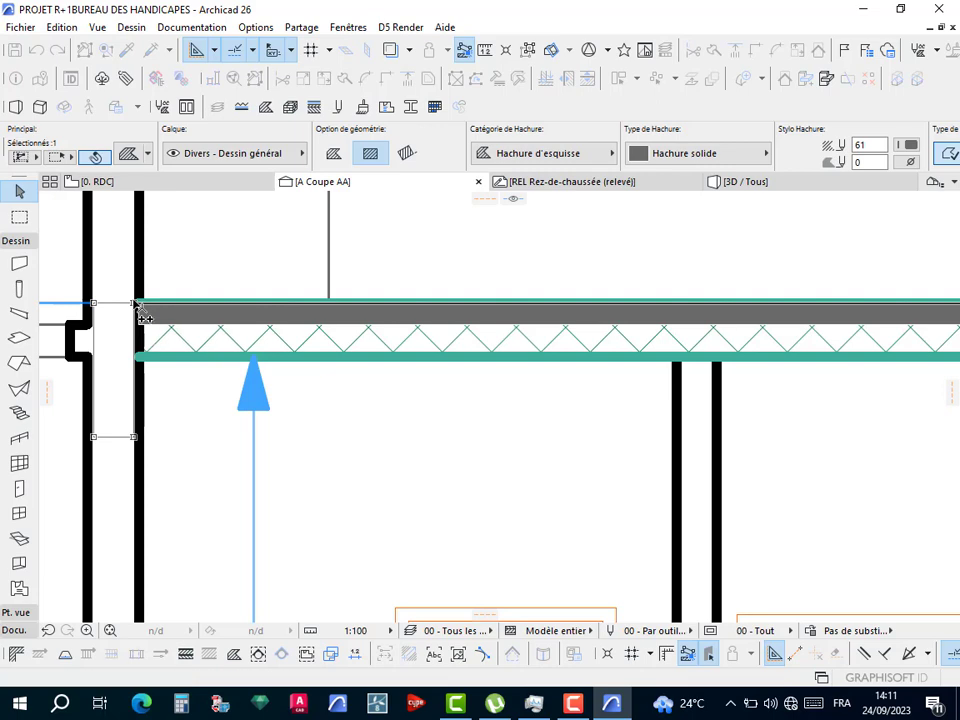
Place further beam fill copies at slab level in the two western partition walls and the stairwell's west wall.
scroll(136, 304, "down", 2)
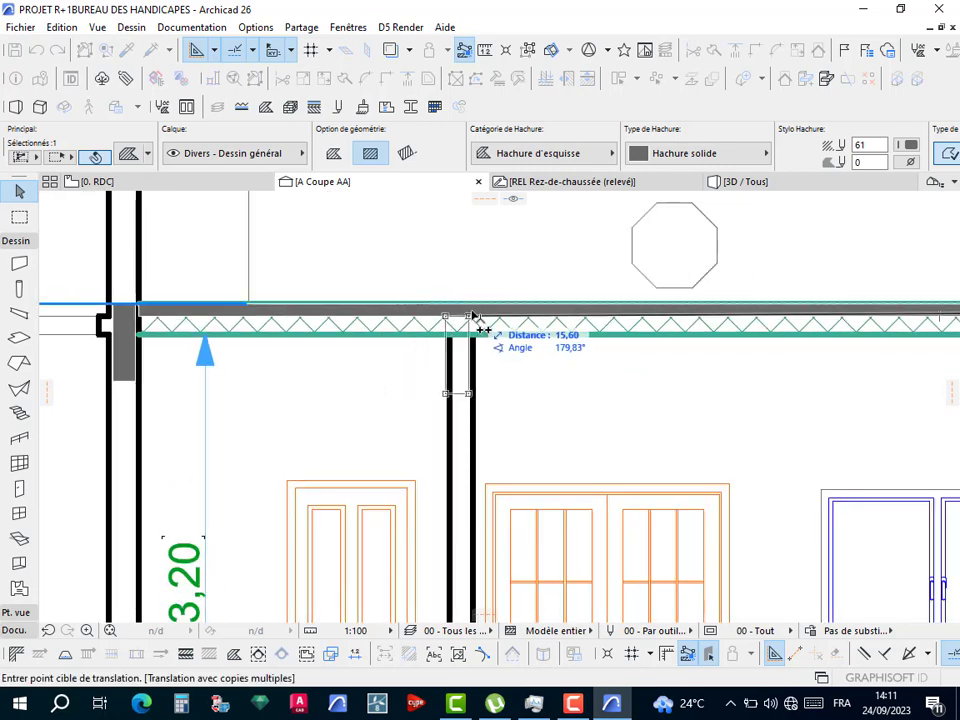
scroll(472, 304, "up", 2)
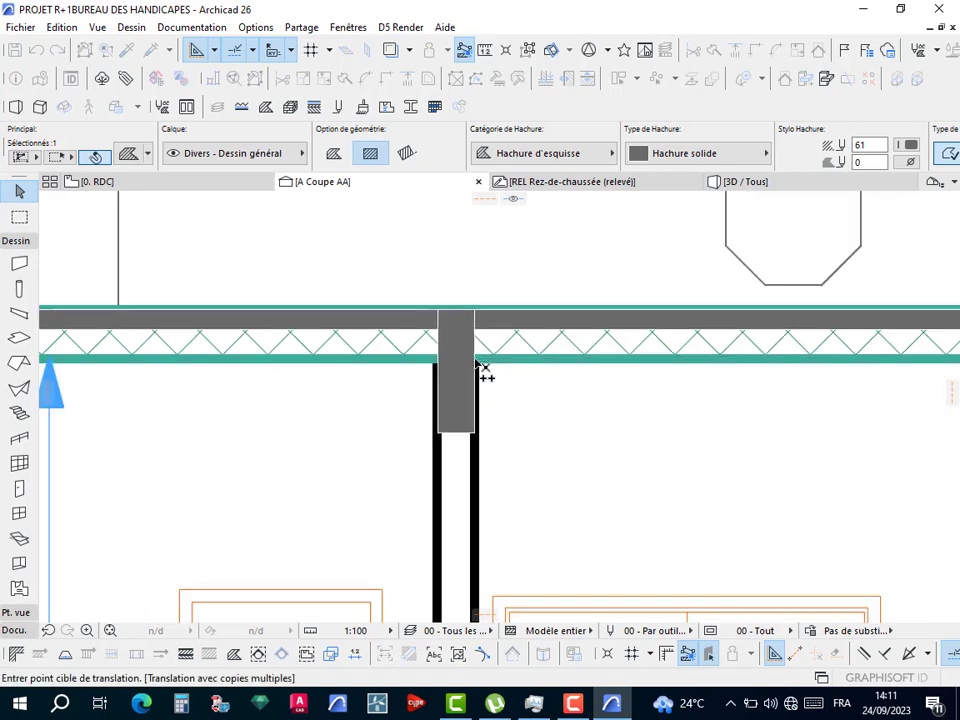
scroll(480, 370, "down", 6)
scroll(500, 380, "up", 8)
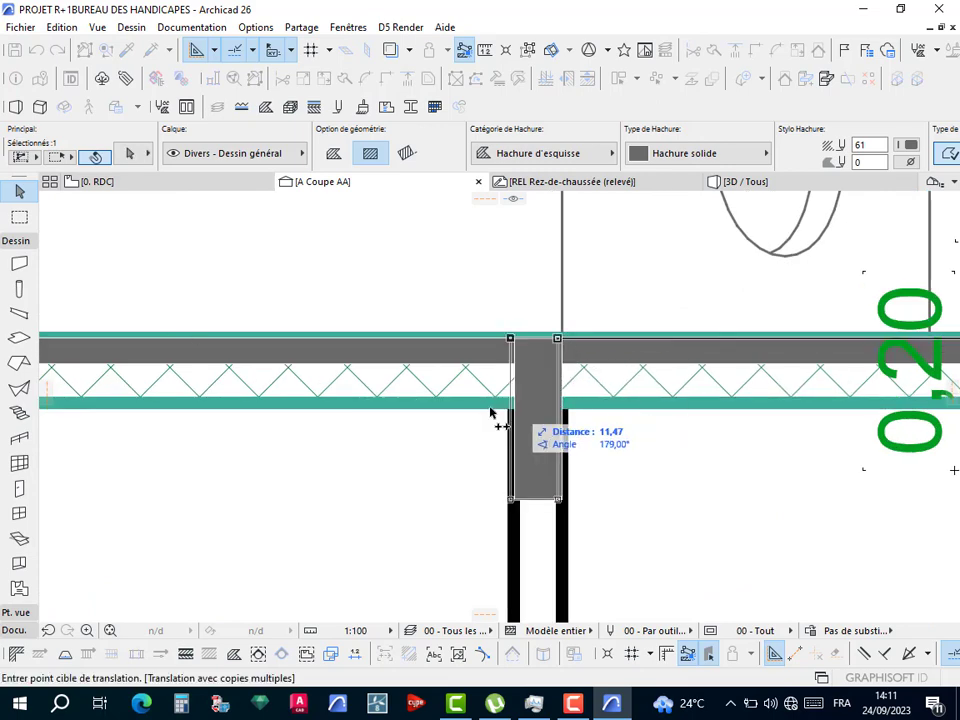
scroll(446, 407, "down", 6)
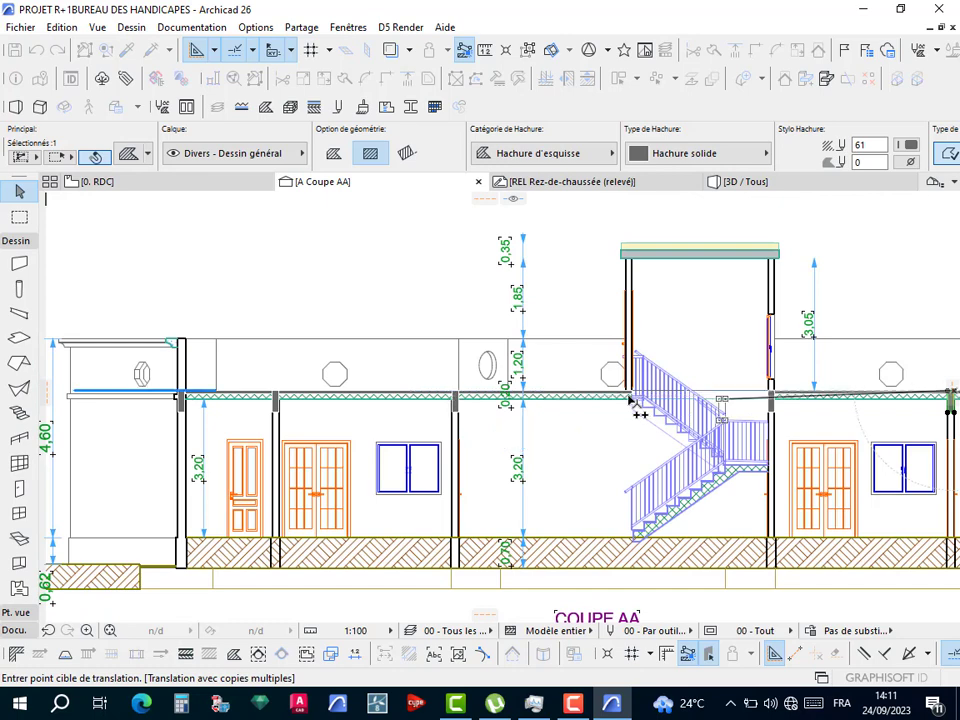
scroll(640, 405, "up", 7)
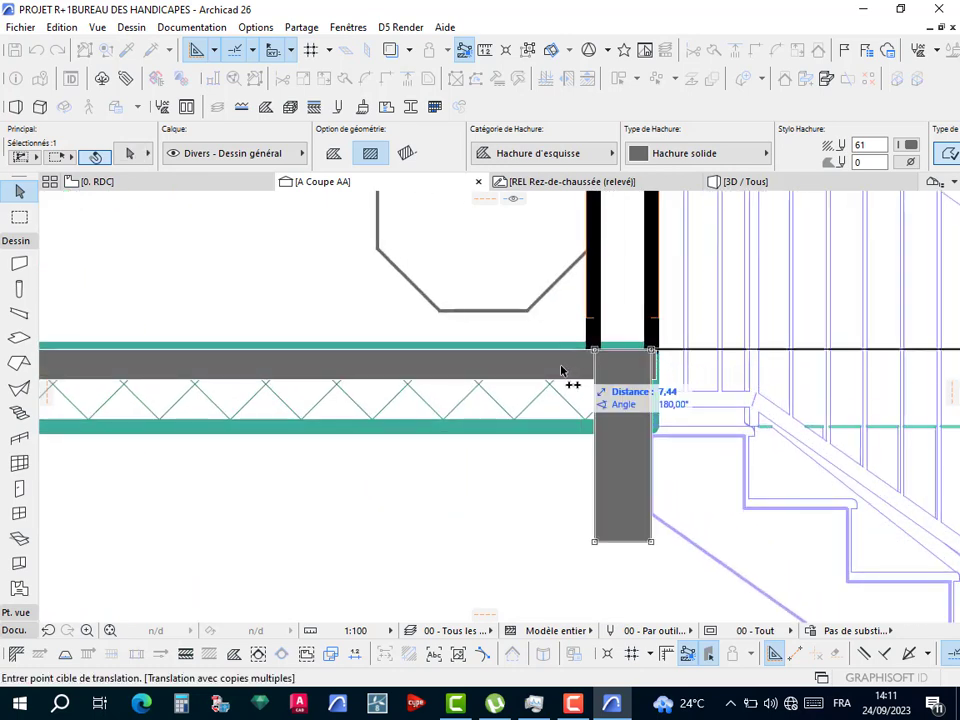
Place a last fill copy in the base of the west exterior wall, level with the ground floor, and end the multiple copying.
scroll(570, 379, "down", 6)
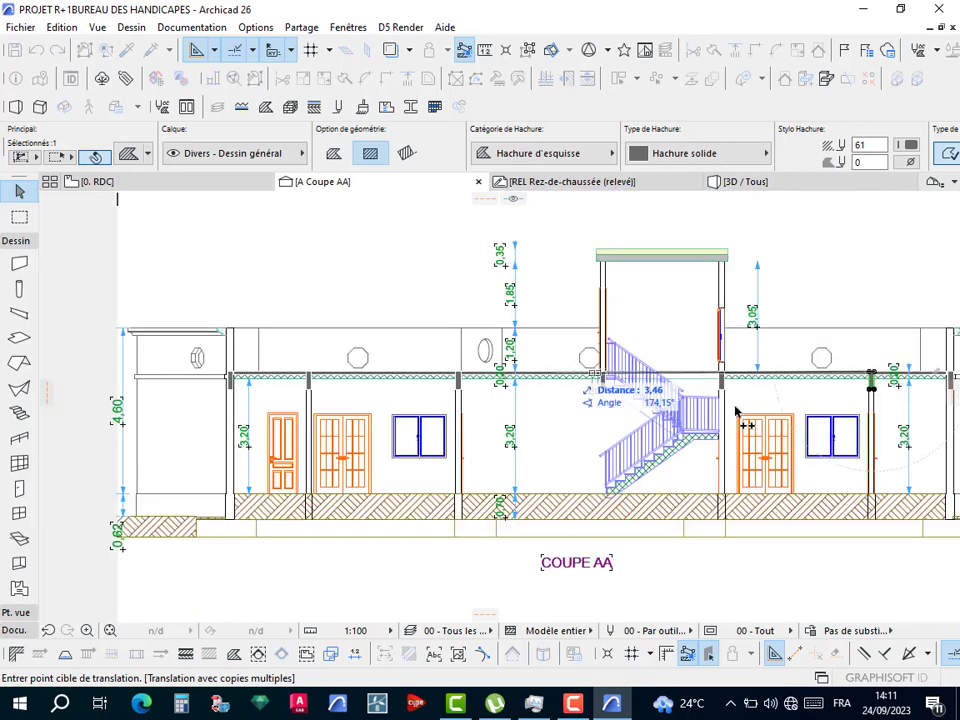
middle_click_drag(735, 412, 655, 399)
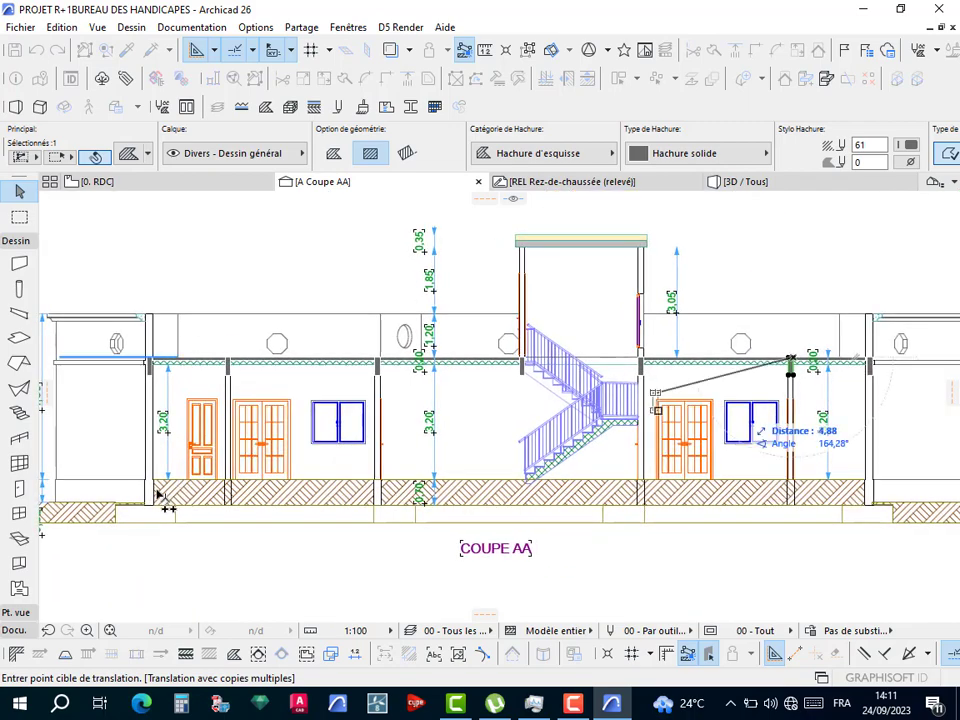
scroll(160, 497, "up", 8)
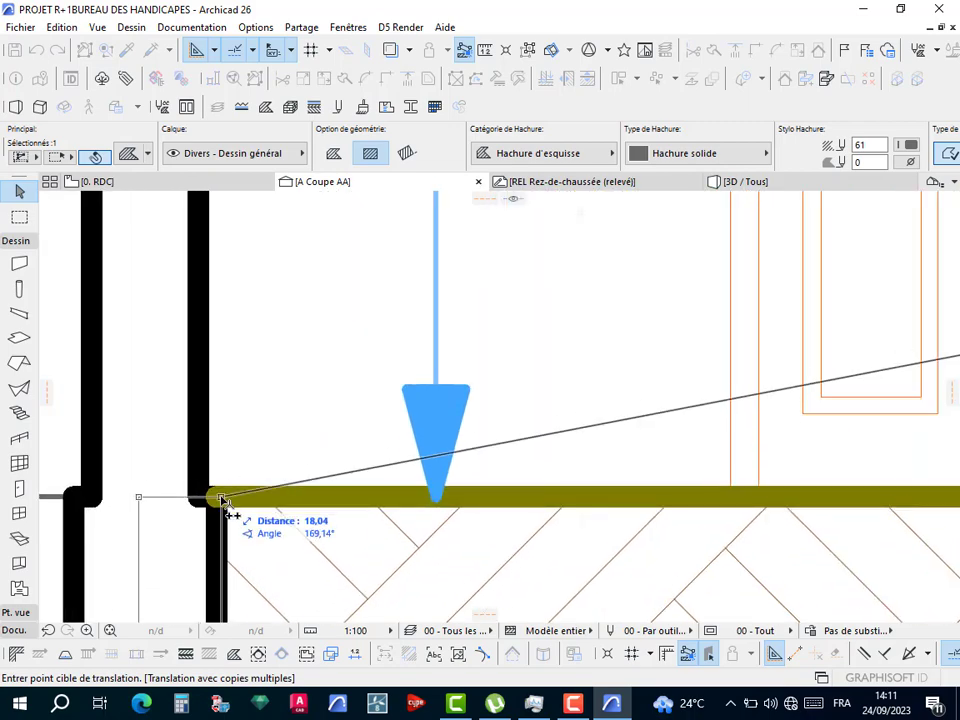
left_click(222, 500)
key("Escape")
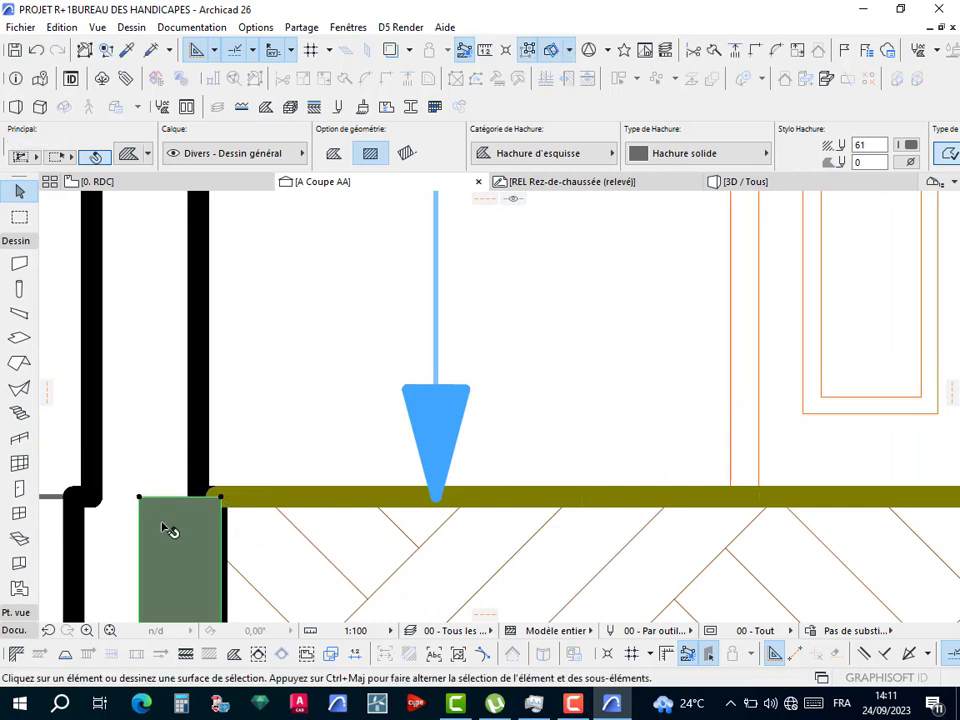
Widen the west wall's base fill by offsetting its west edge to the outer side of the foundation wall.
left_click(139, 559)
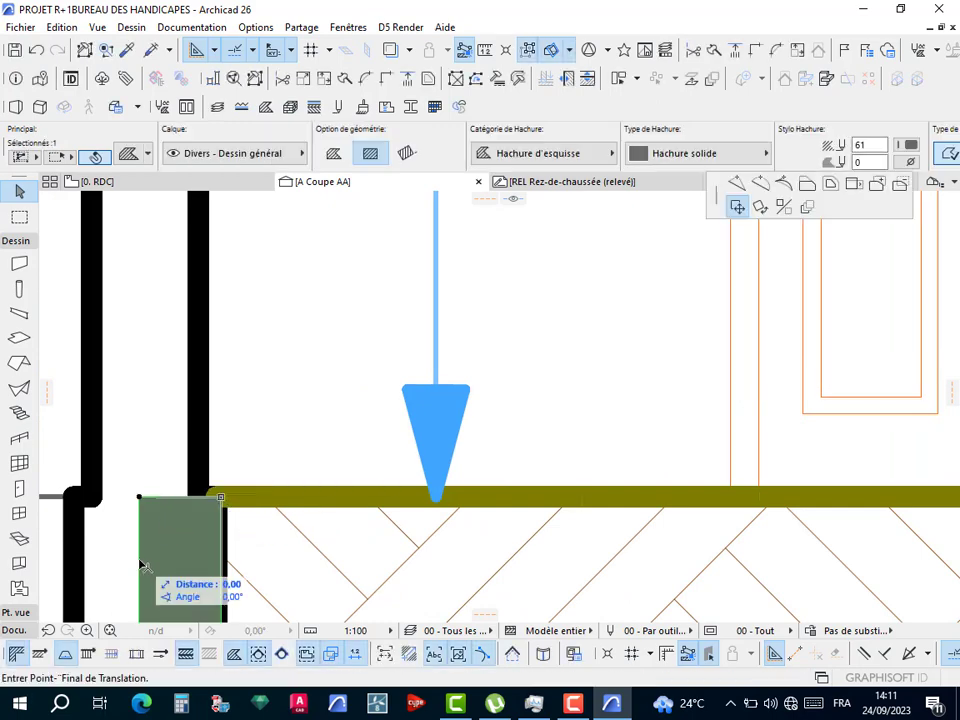
left_click(784, 204)
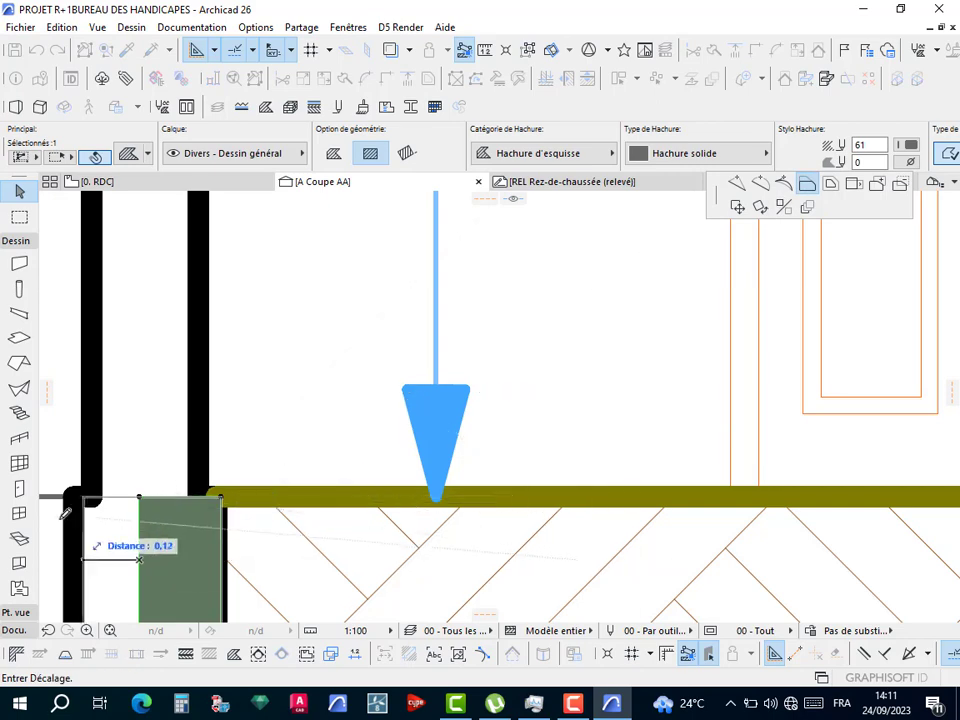
left_click(80, 495)
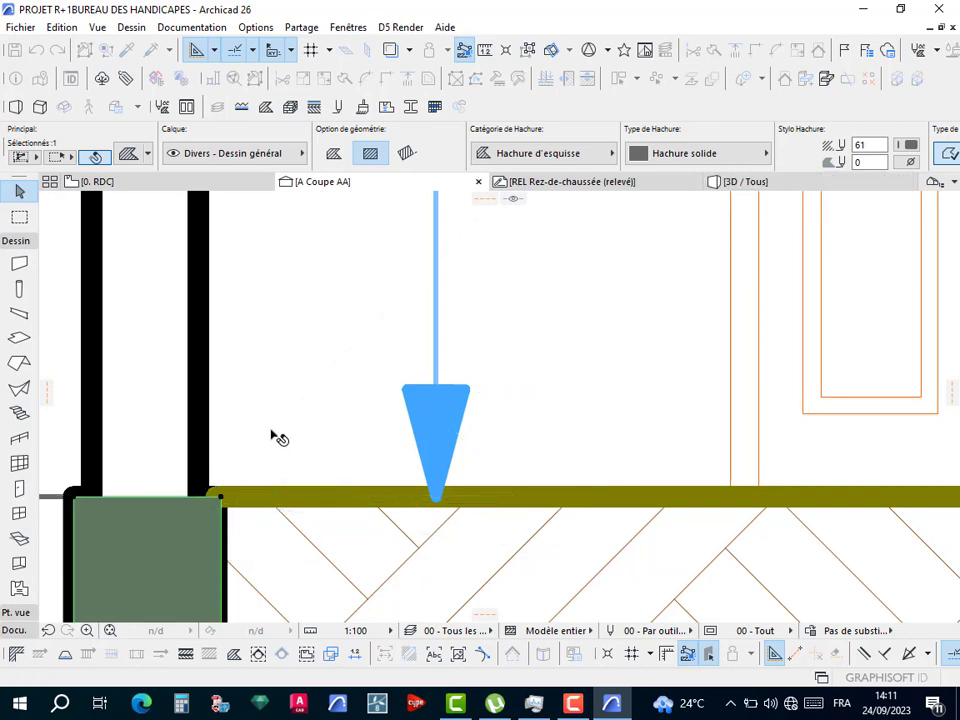
Copy the base fill to the foundation of the westernmost partition and offset its west edge inward to fit the wall's width.
scroll(285, 435, "down", 3)
scroll(290, 455, "up", 2)
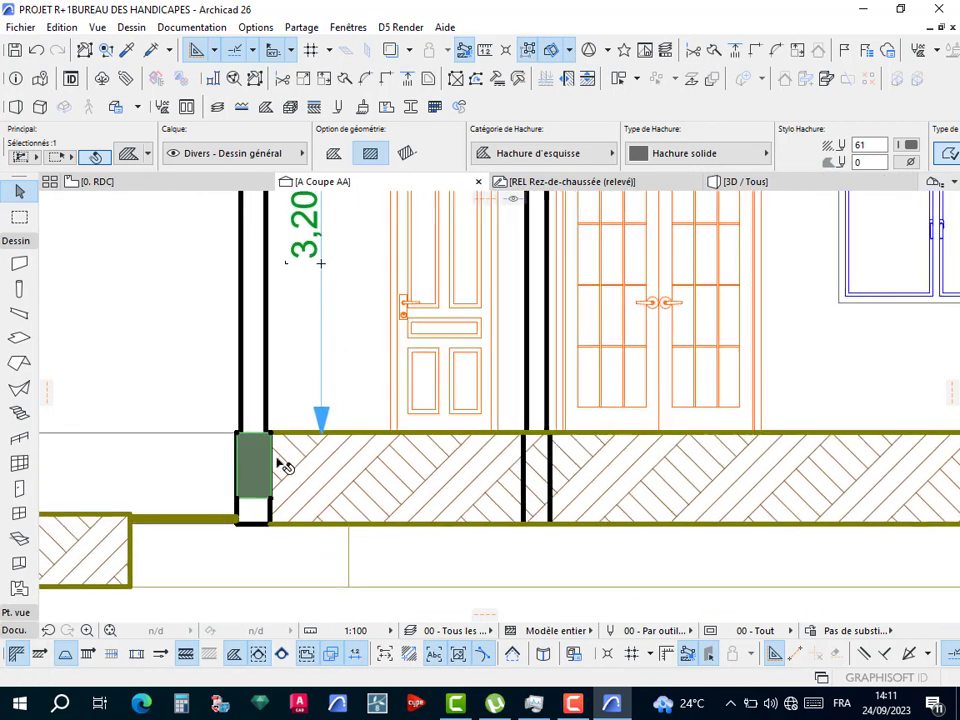
key("ctrl+shift+d")
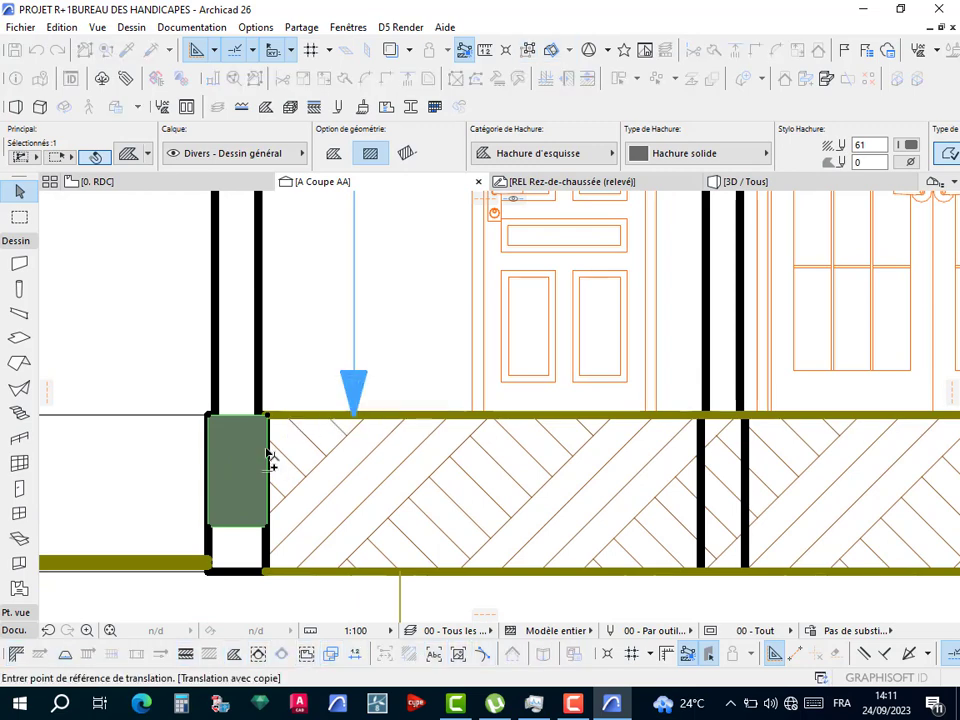
left_click(748, 417)
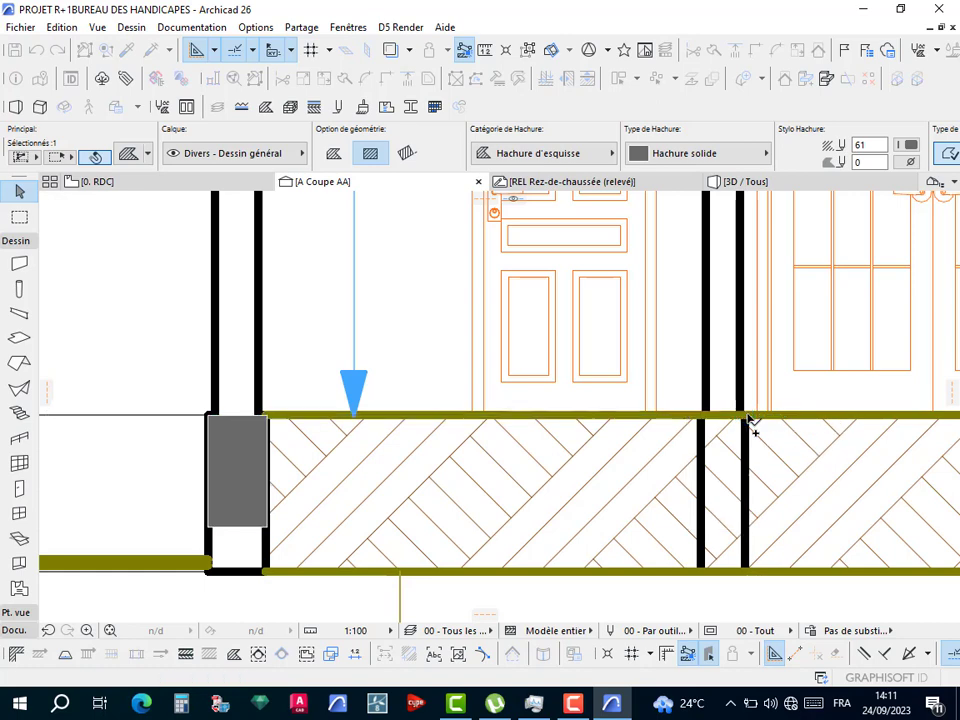
left_click(687, 456)
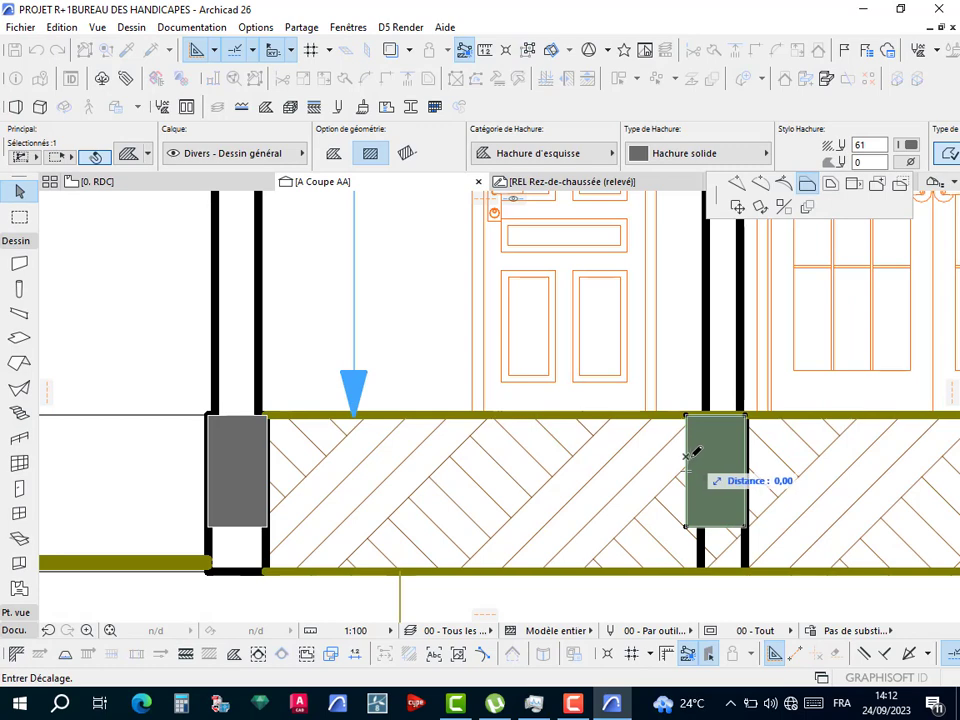
left_click(707, 510)
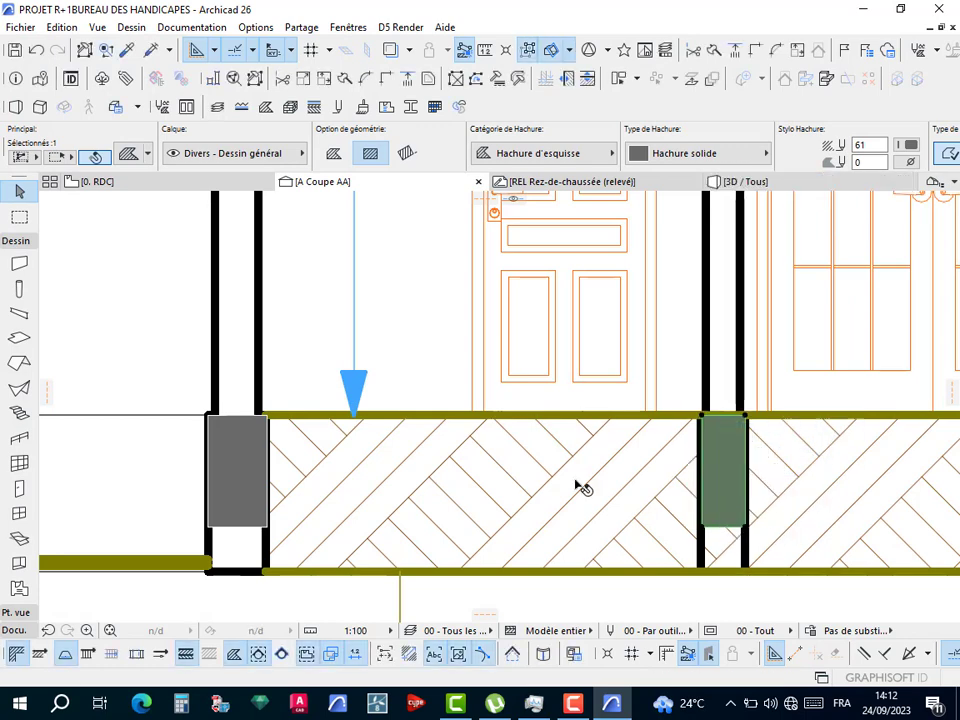
scroll(347, 414, "down", 5)
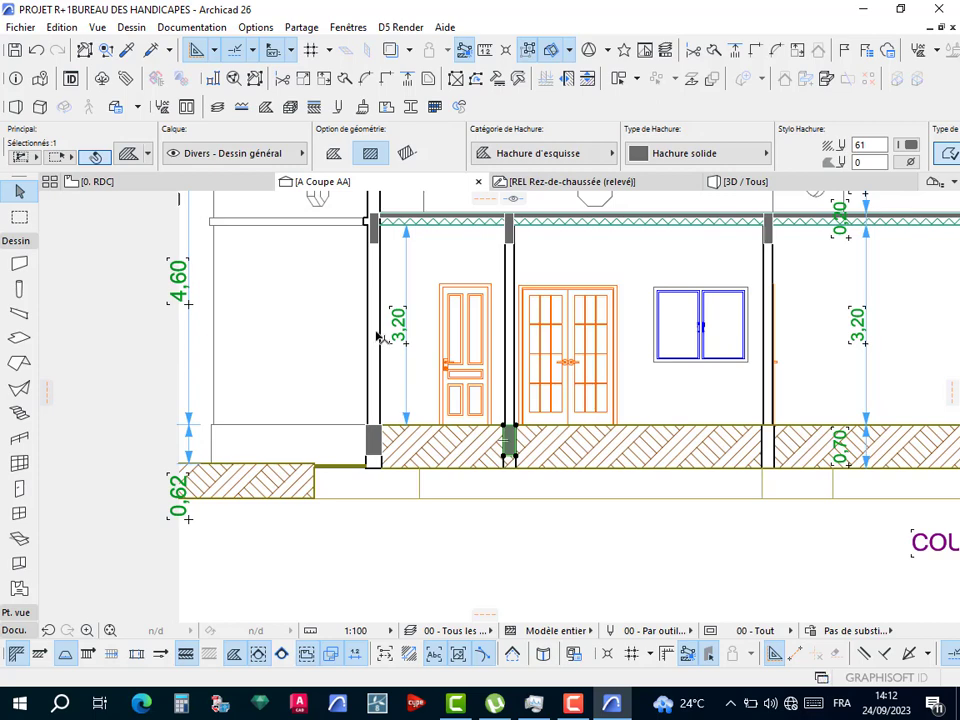
left_click(379, 334)
key("Escape")
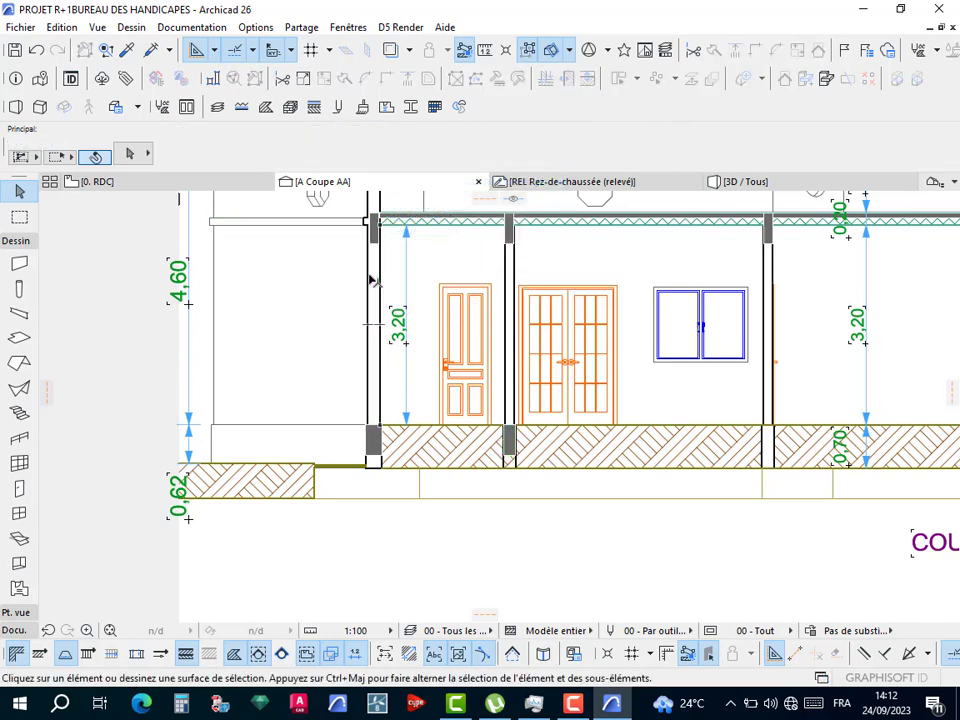
left_click(372, 281)
key("Escape")
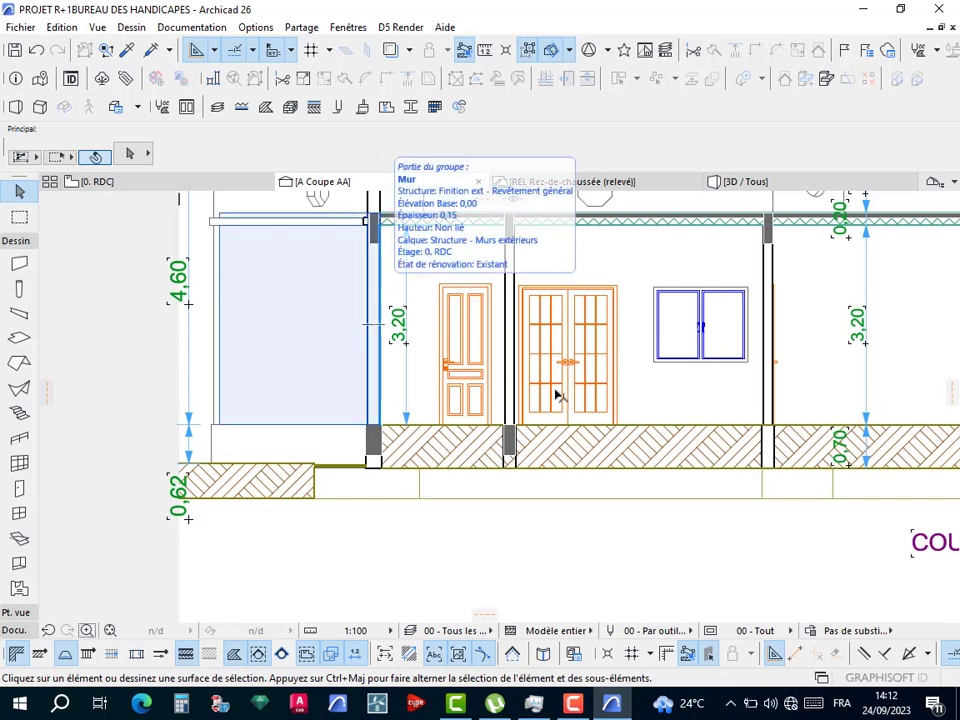
Shorten the base fills in the west wall and the westernmost partition by offsetting their lower edges upward.
scroll(542, 469, "up", 3)
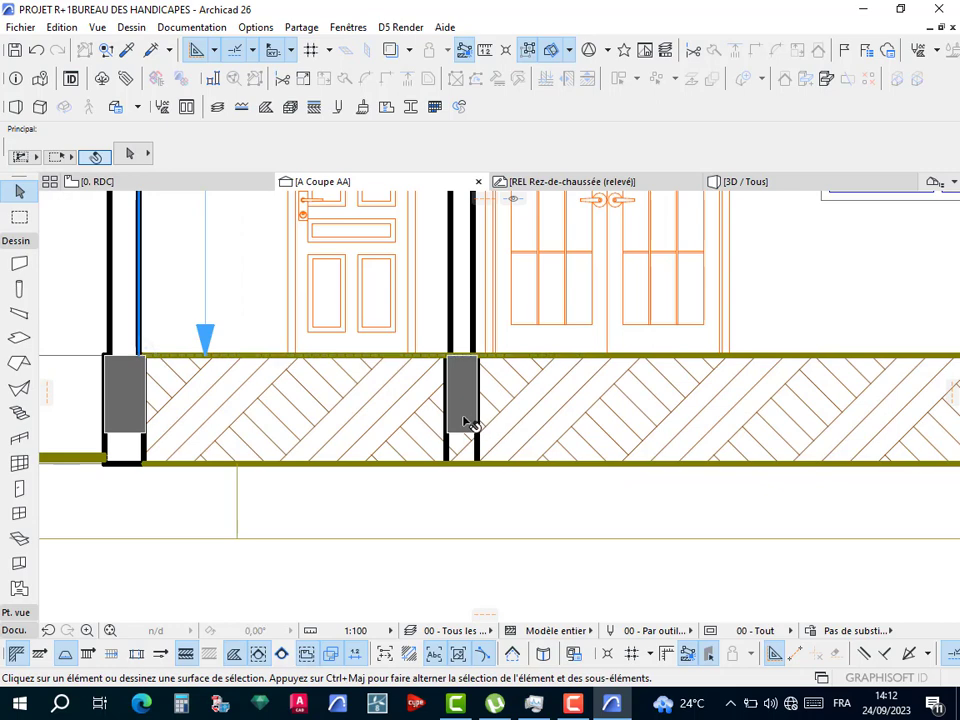
left_click(127, 436)
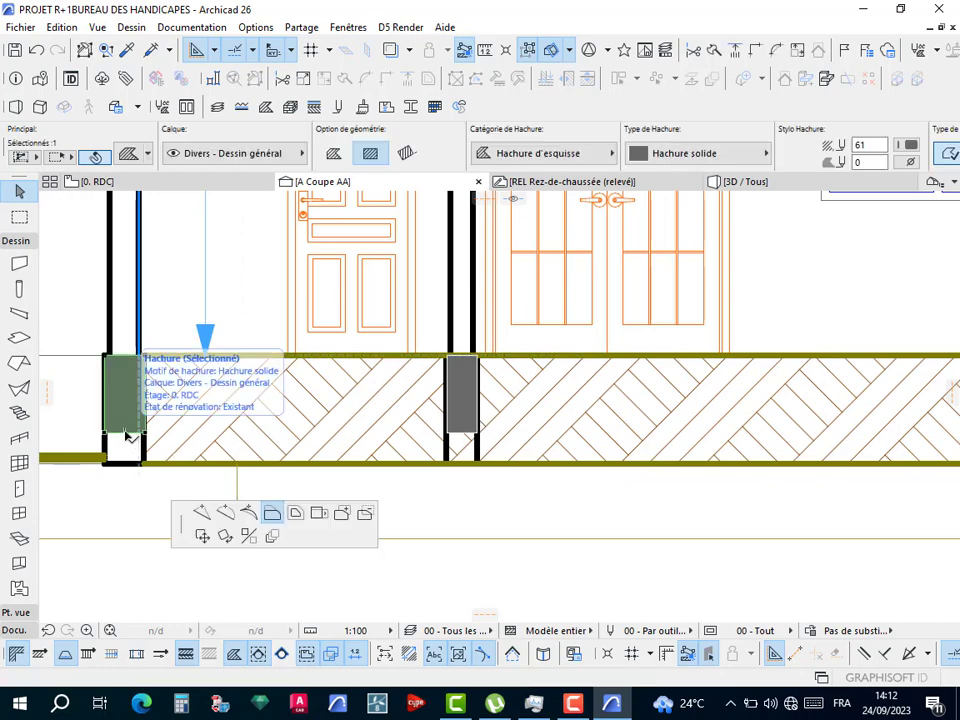
key("Escape")
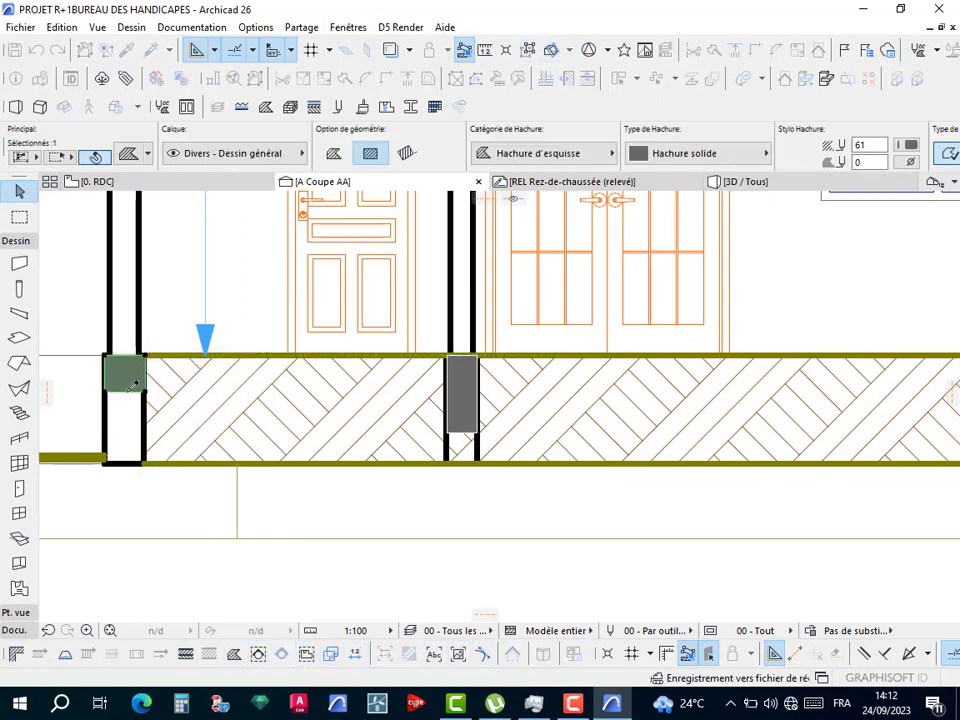
left_click(467, 437)
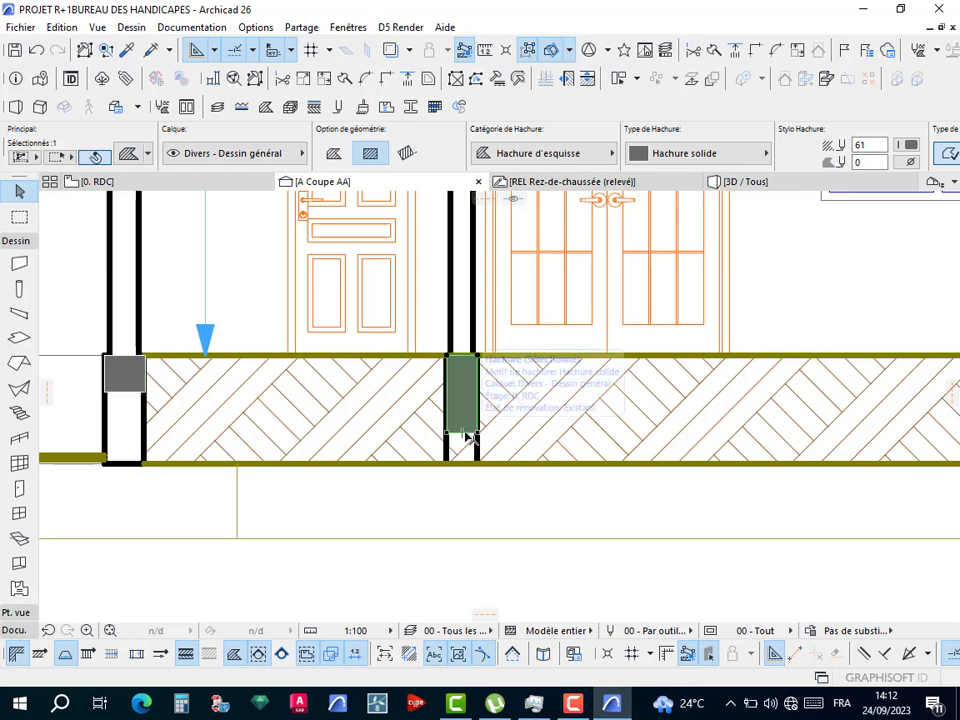
left_click(467, 436)
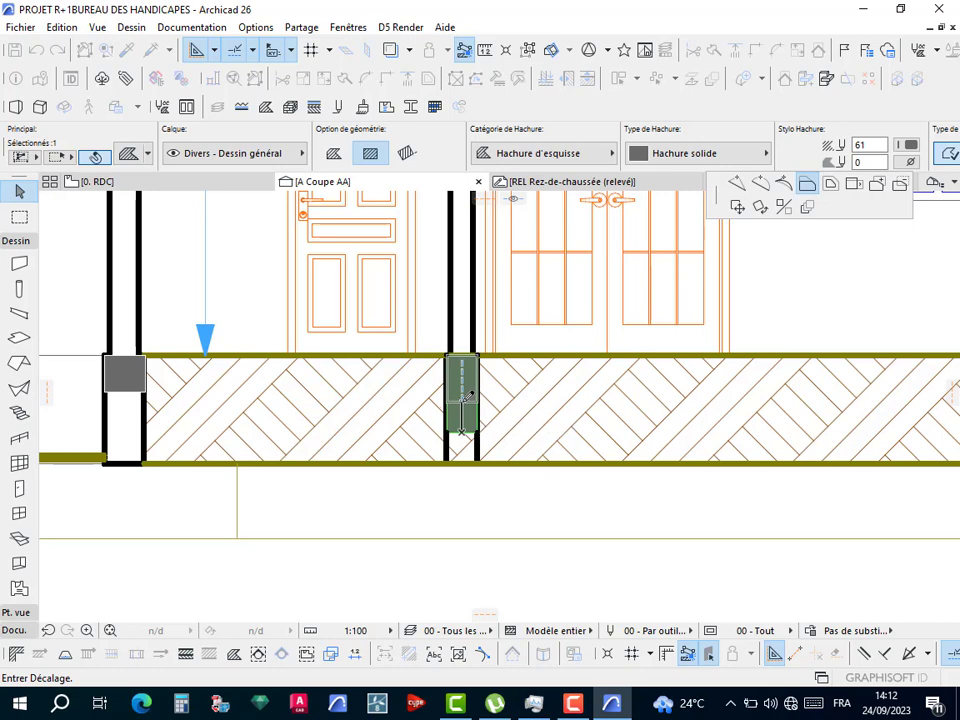
left_click(467, 397)
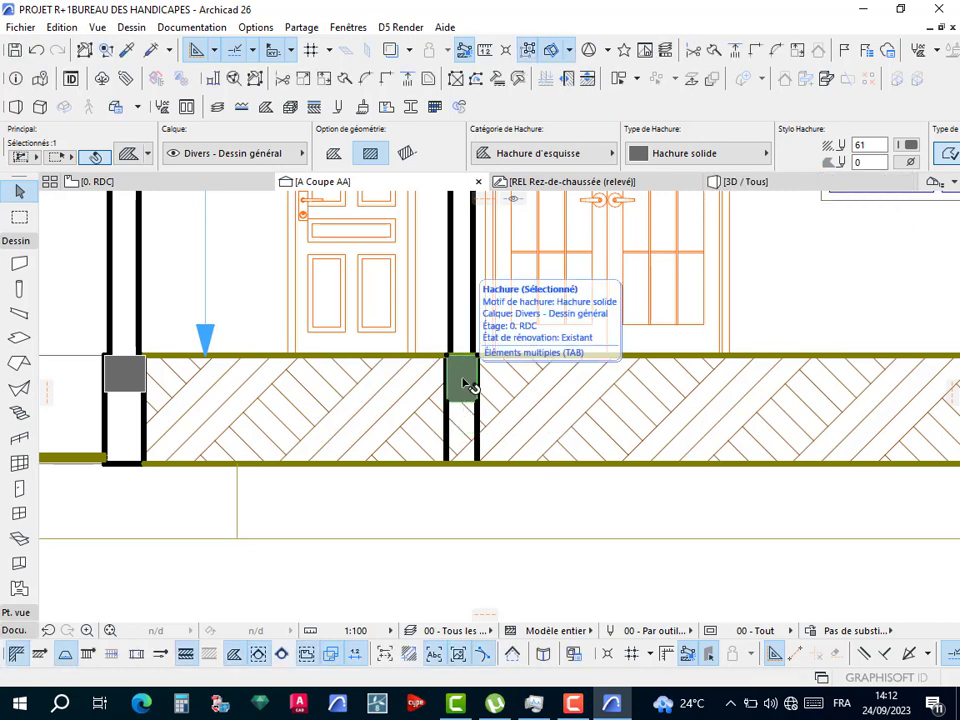
Copy the westernmost partition's base fill horizontally to the foundation of the next partition to the east.
key("ctrl+shift+d")
scroll(467, 355, "up", 3)
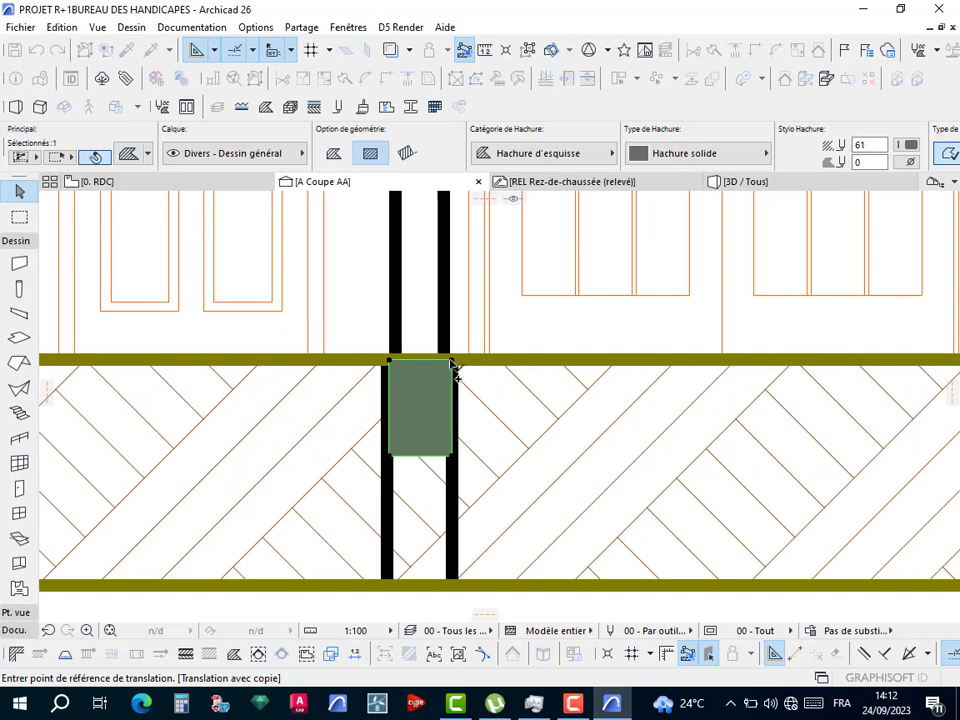
scroll(454, 364, "down", 6)
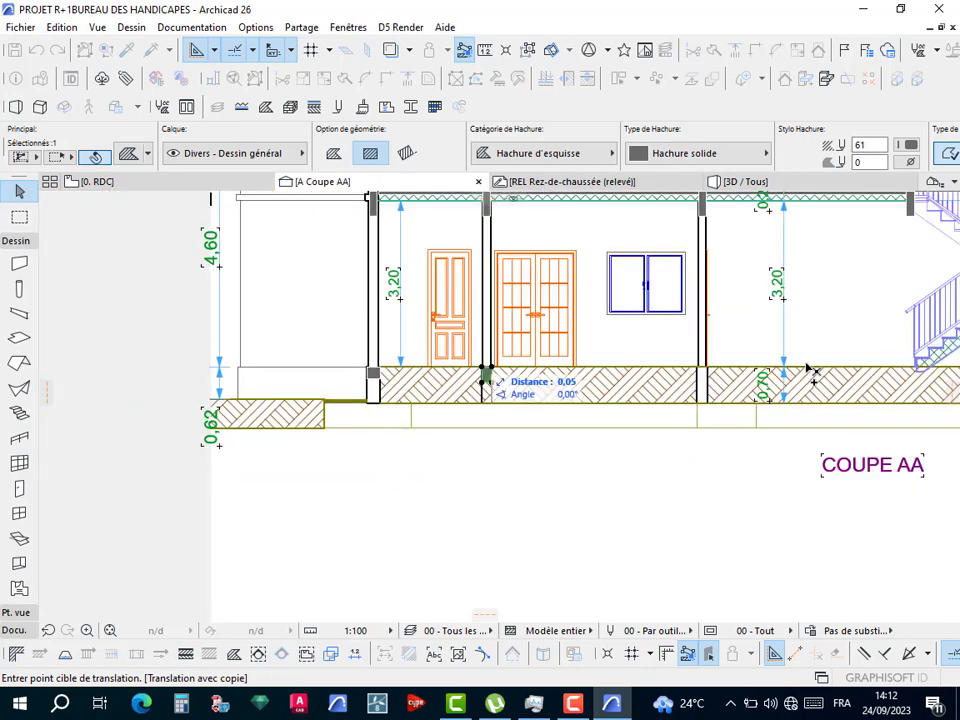
scroll(727, 377, "up", 6)
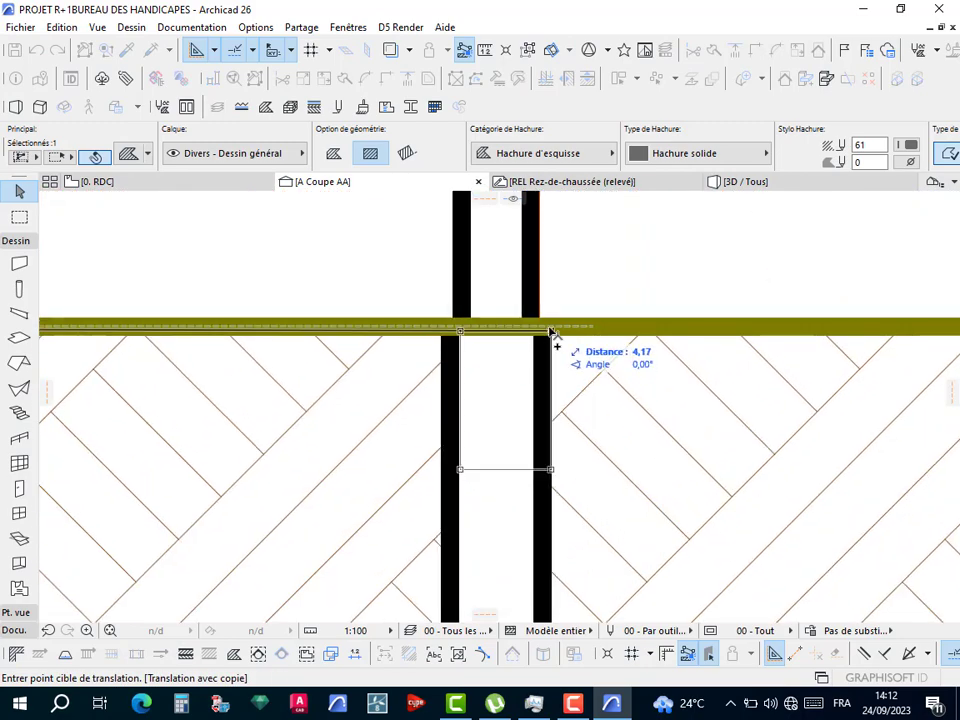
left_click(543, 330)
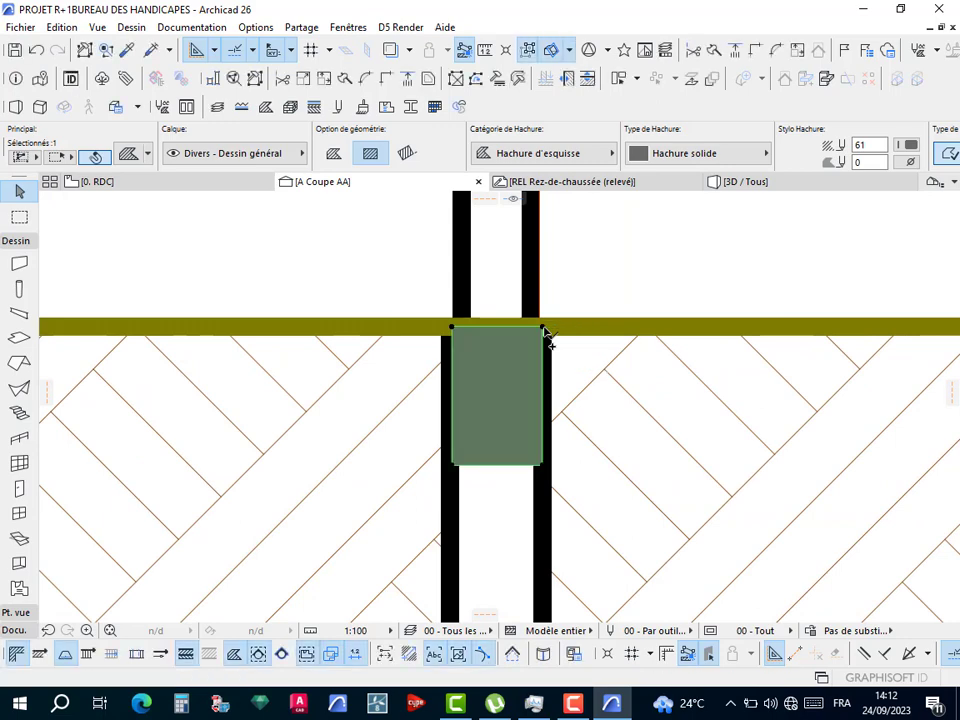
Copy the base fill to the foot of the staircase, aligned with the ground floor line and the first riser.
left_click(542, 329)
scroll(666, 345, "down", 5)
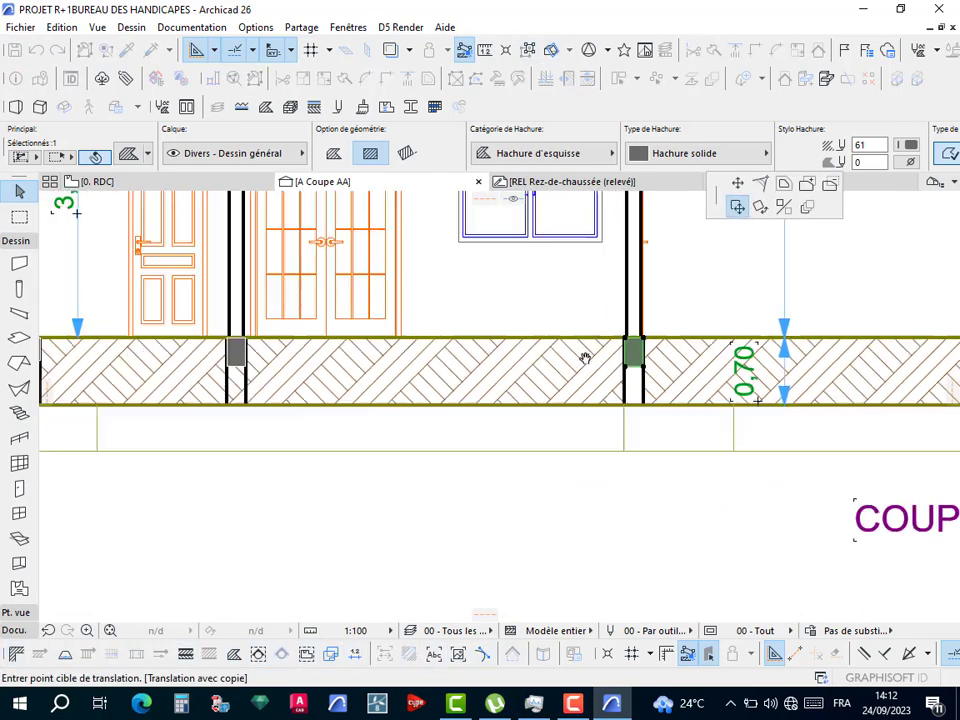
middle_click_drag(785, 371, 466, 372)
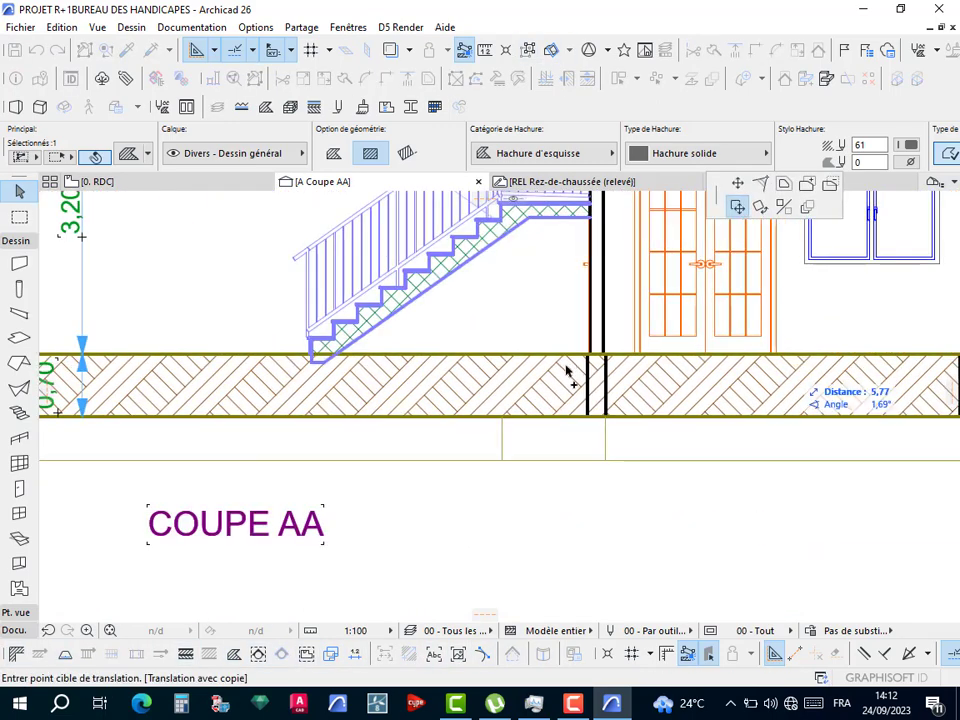
scroll(300, 364, "up", 5)
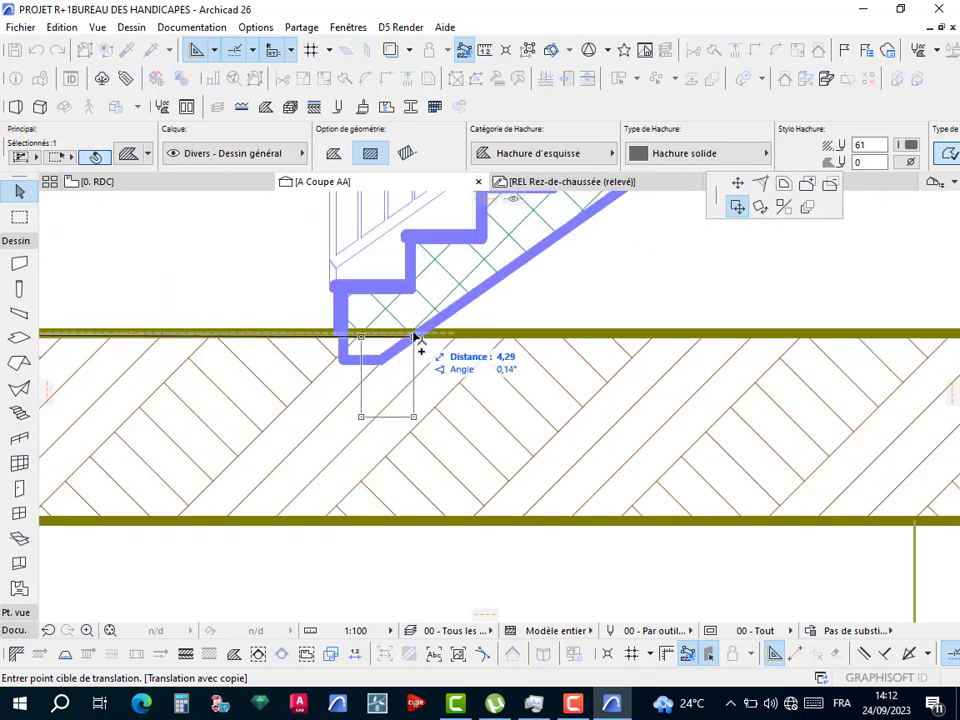
left_click(396, 339)
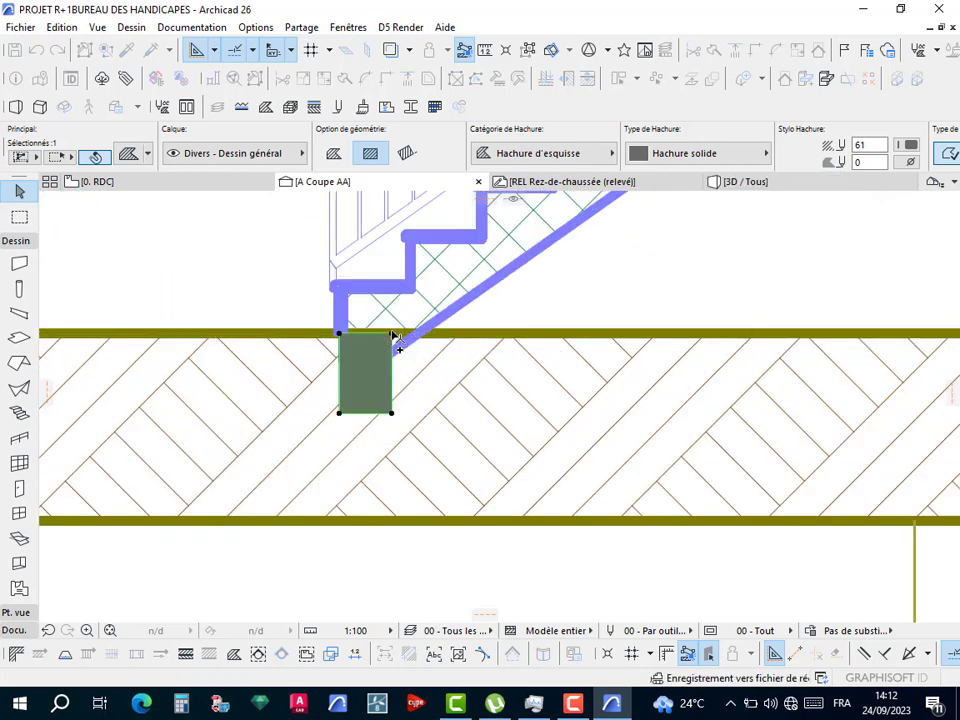
Copy the base fill from the foot of the stairs to the foundation of the partition just east of the staircase.
scroll(533, 337, "down", 3)
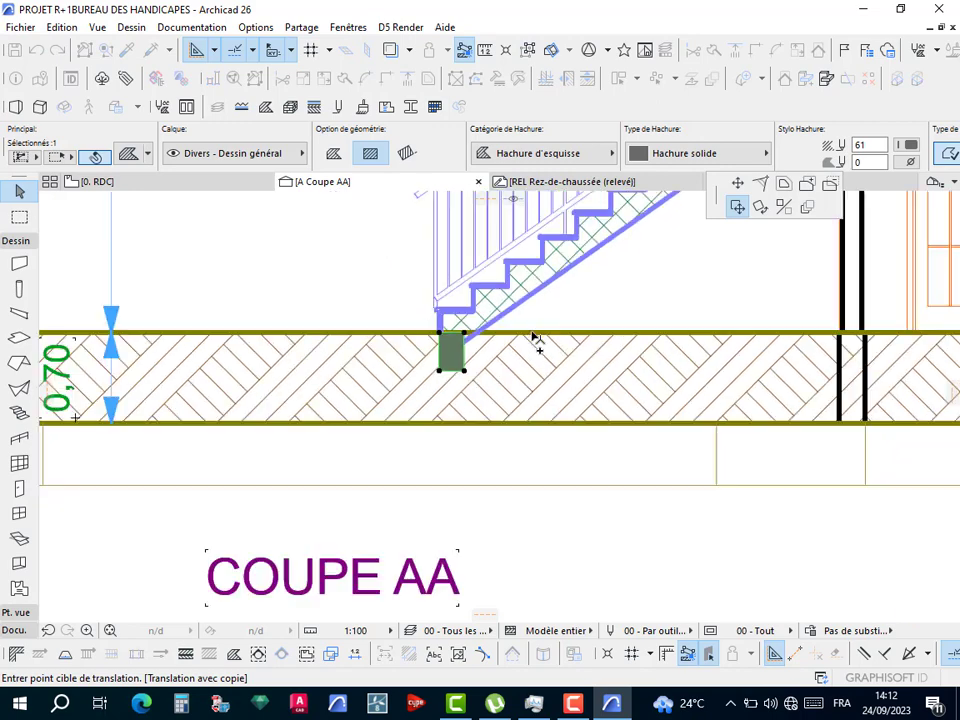
scroll(711, 332, "down", 2)
scroll(700, 340, "up", 5)
scroll(693, 347, "up", 2)
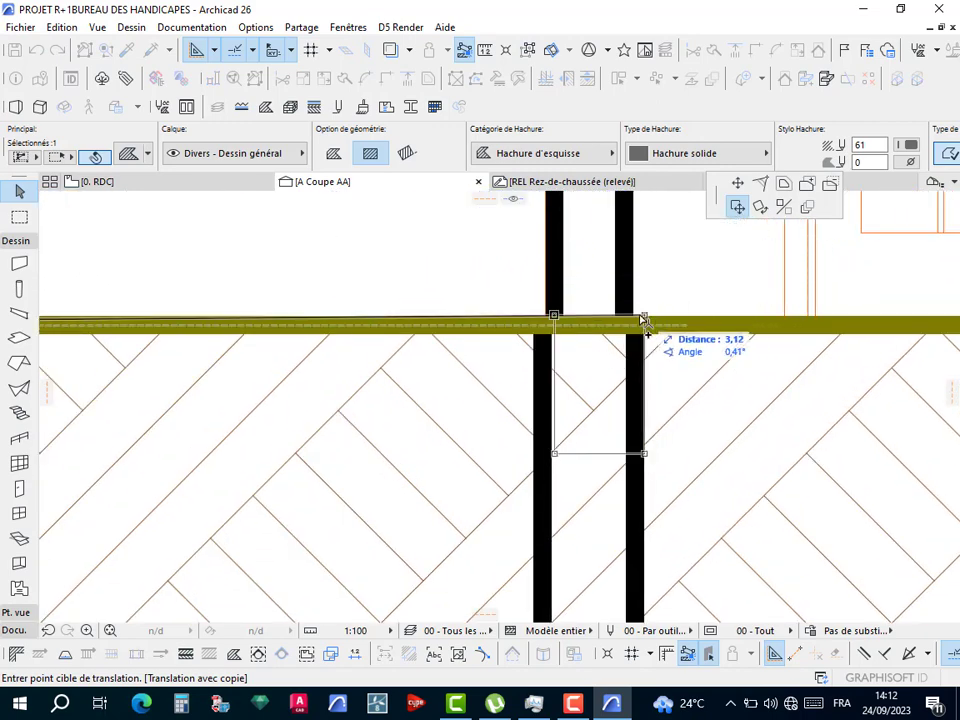
left_click(636, 327)
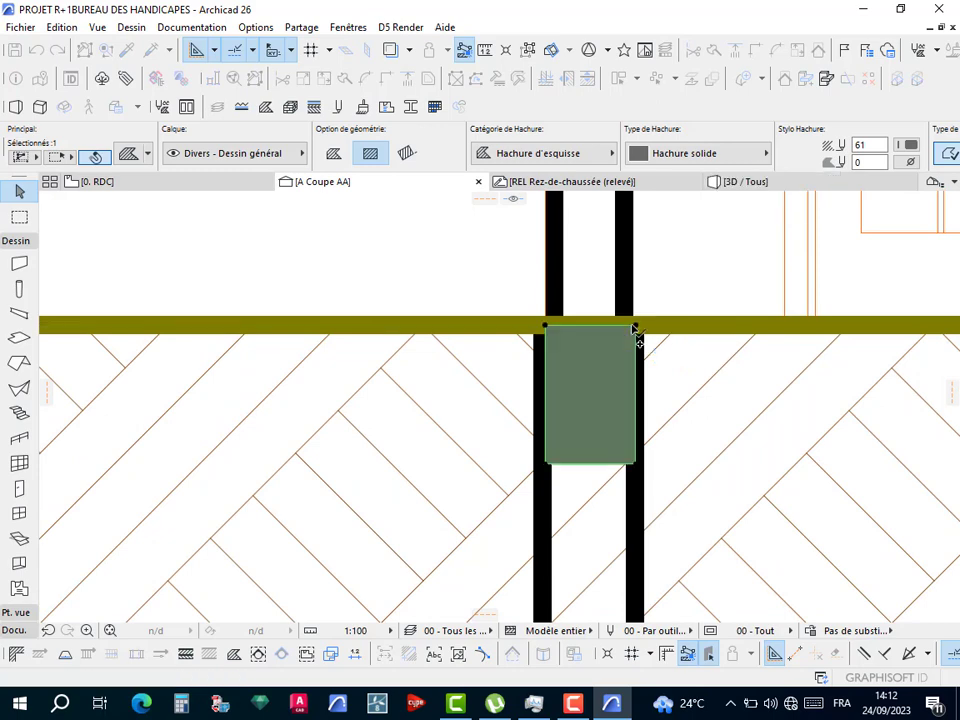
Copy the base fill from the partition beside the staircase to the foundation of the easternmost partition.
key("ctrl")
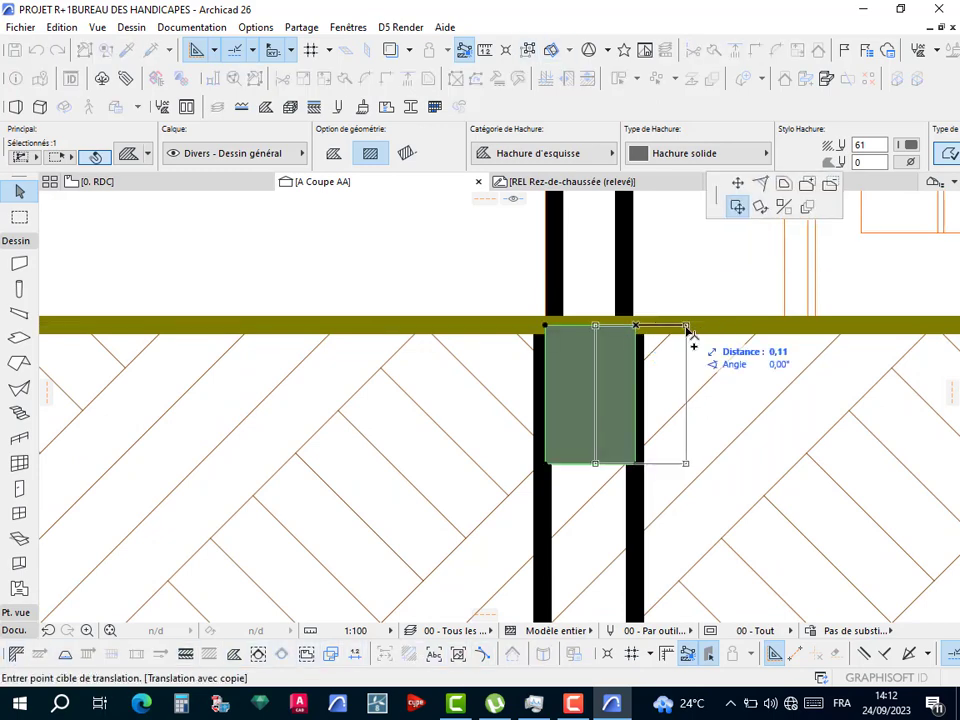
scroll(686, 331, "down", 5)
mouse_move(411, 365)
middle_mouse_down()
mouse_move(364, 374)
mouse_move(563, 374)
middle_mouse_up()
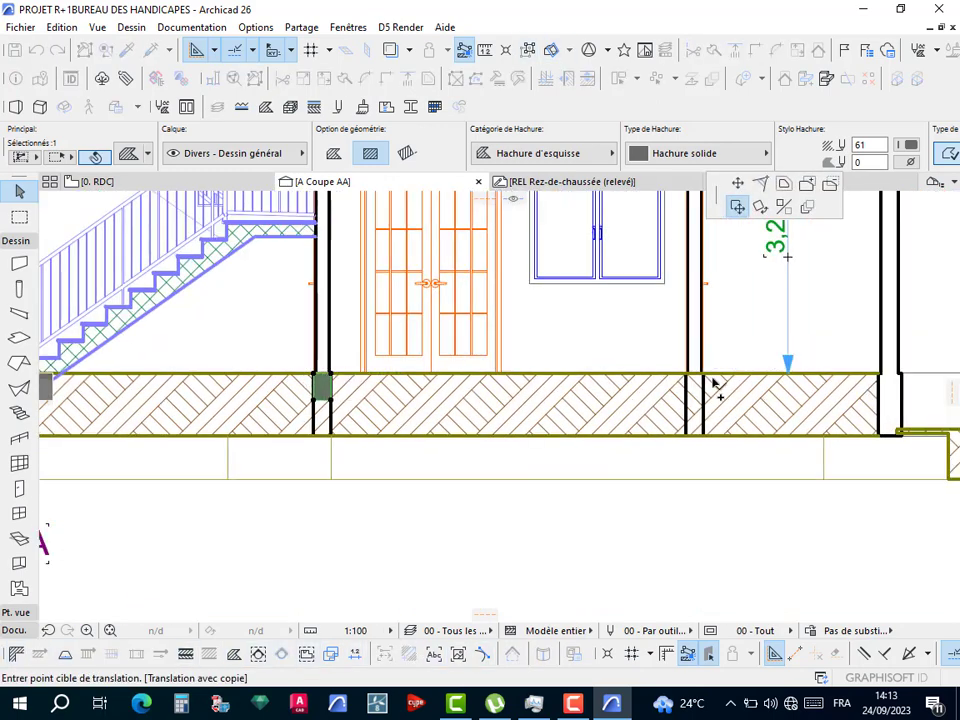
scroll(714, 383, "up", 5)
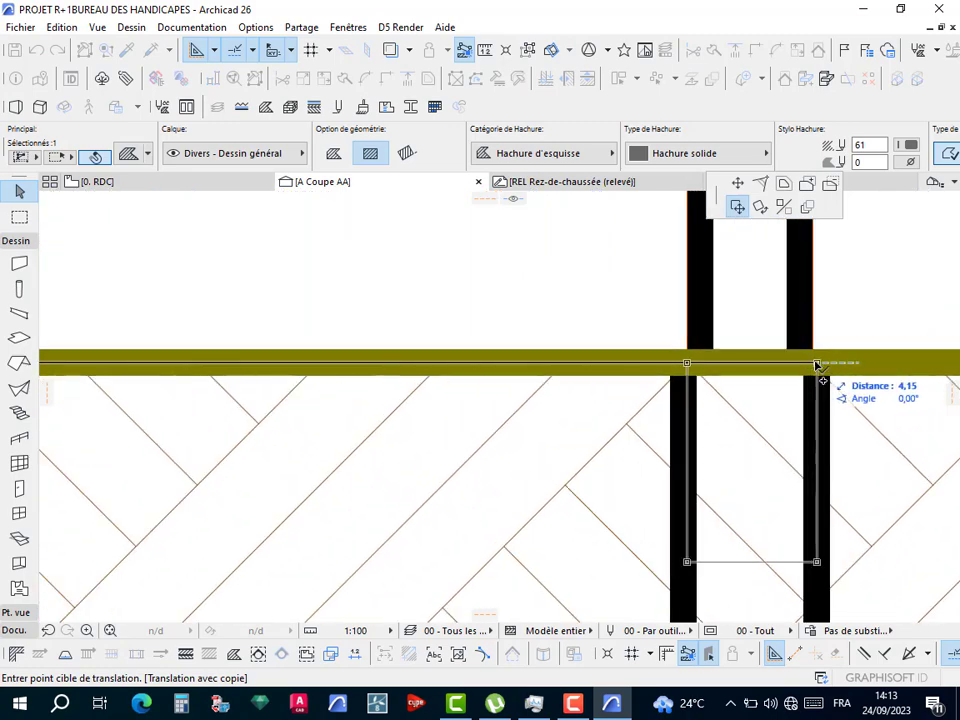
left_click(817, 364)
Copy the base fill to the foundation of the east exterior wall, aligned with its outer upper corner.
left_click(817, 364)
key("ctrl")
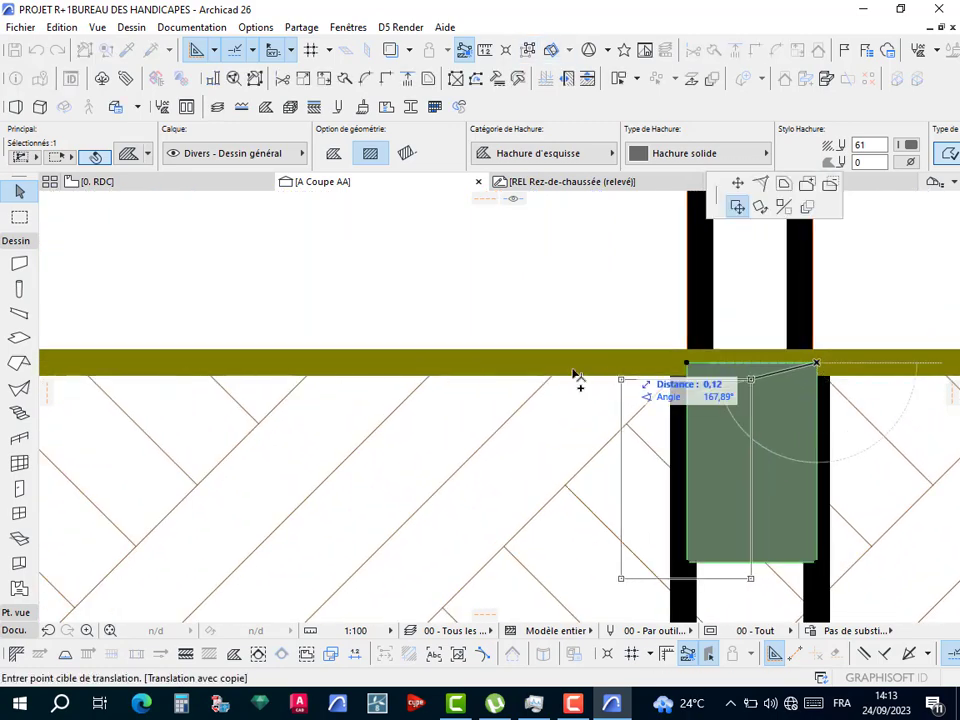
scroll(572, 373, "down", 5)
scroll(597, 383, "down", 3)
scroll(654, 386, "right", 3, "shift")
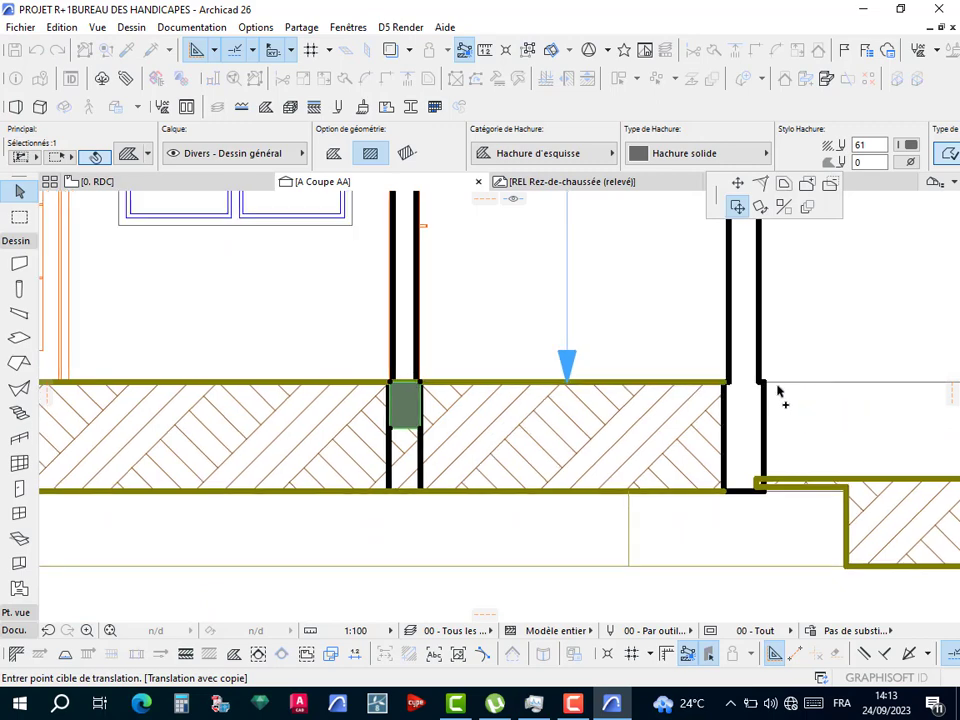
scroll(760, 385, "up", 5)
left_click(747, 378)
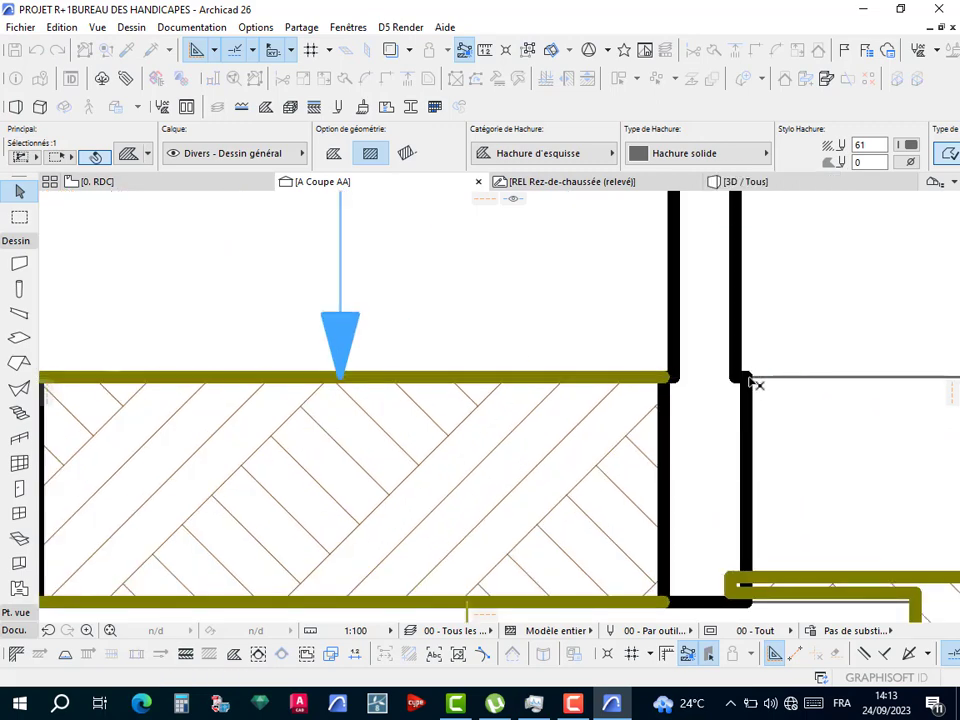
key("Escape")
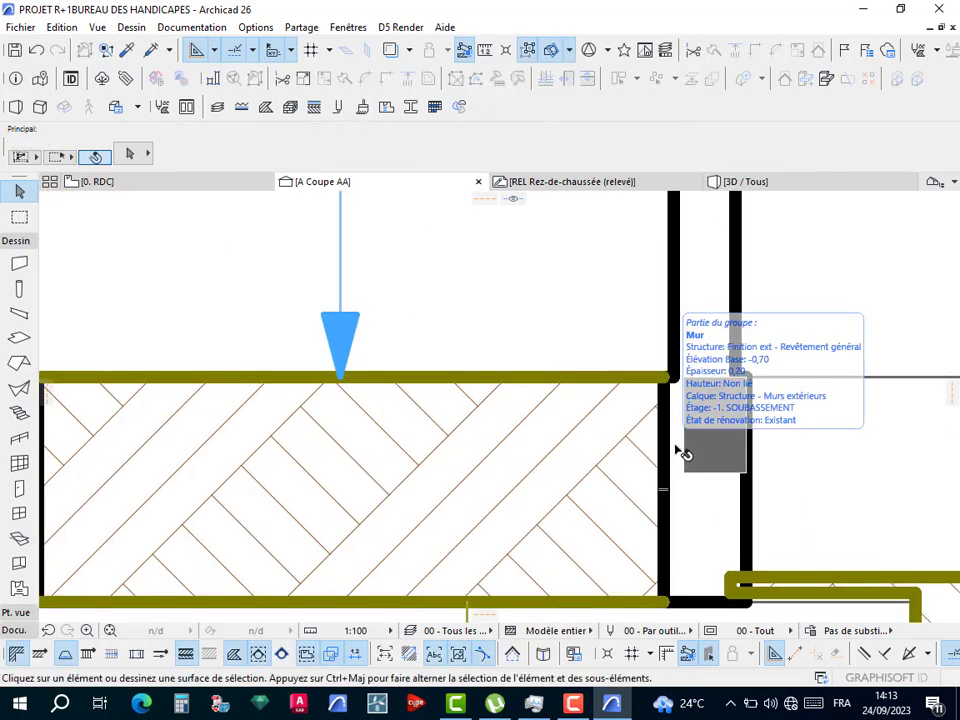
Widen the east wall's base fill by offsetting its west edge to the inner side of the foundation wall, then clear the selection.
left_click(699, 439)
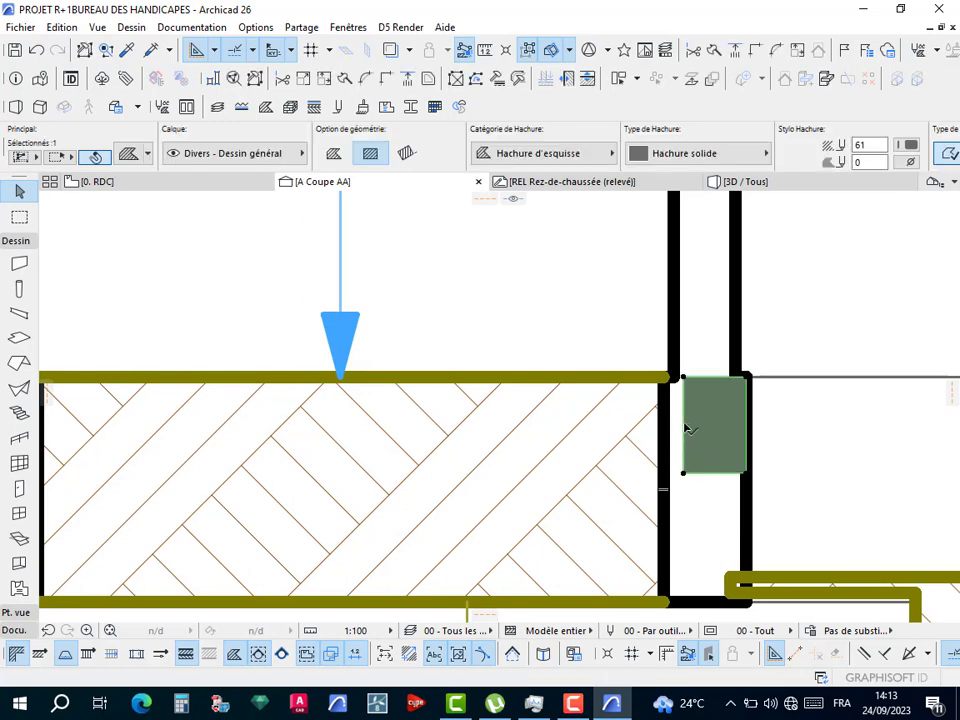
left_click(686, 428)
left_click(680, 423)
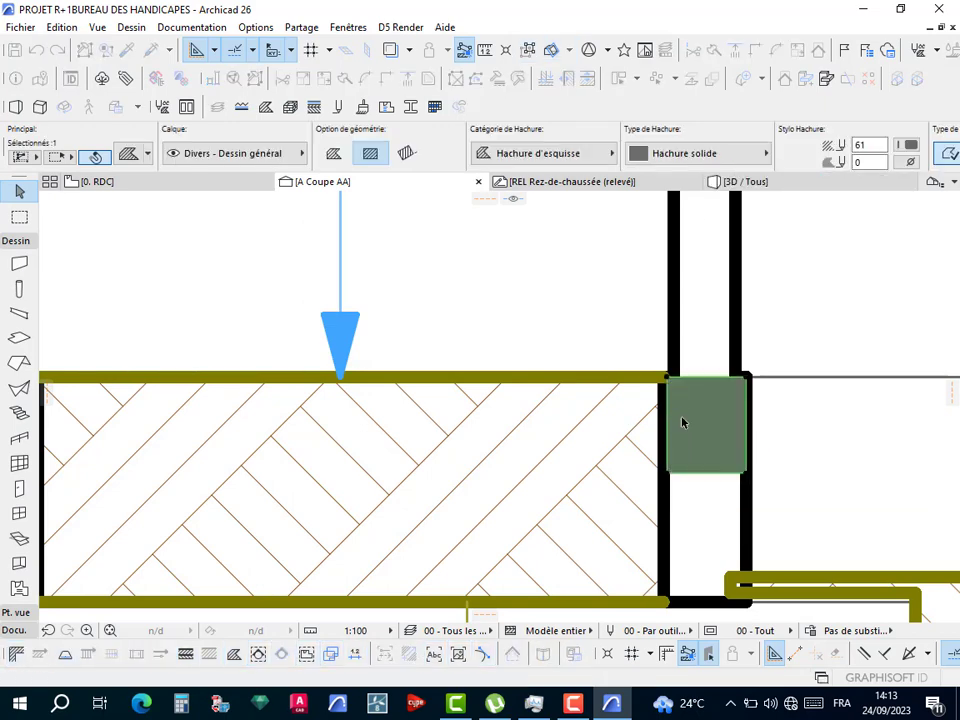
left_click(750, 336)
scroll(680, 370, "down", 3)
scroll(680, 374, "down", 5)
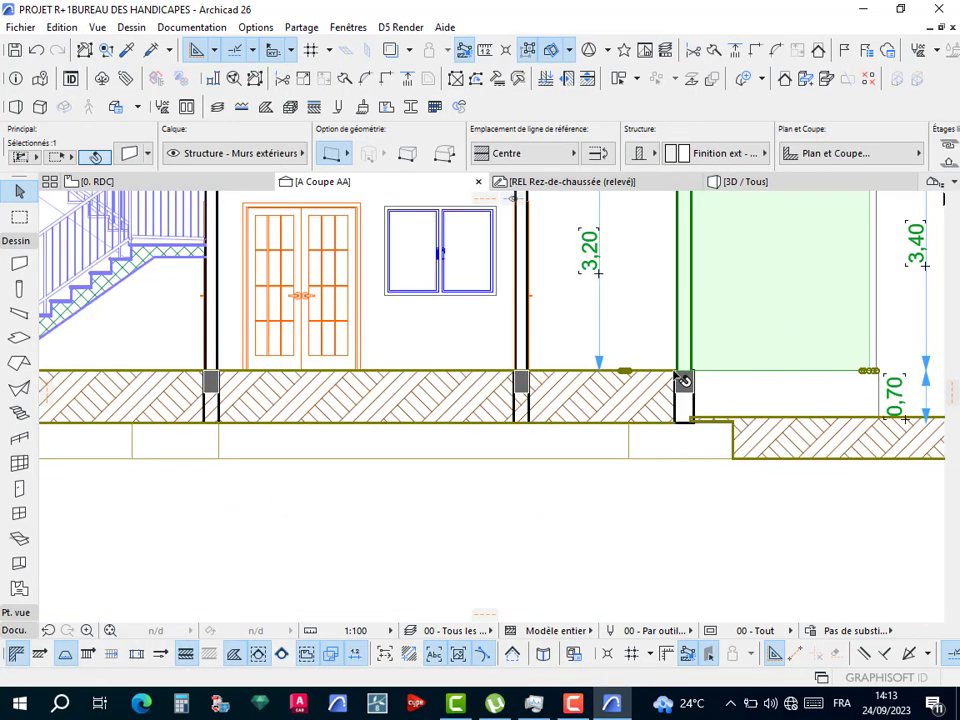
left_click(680, 258)
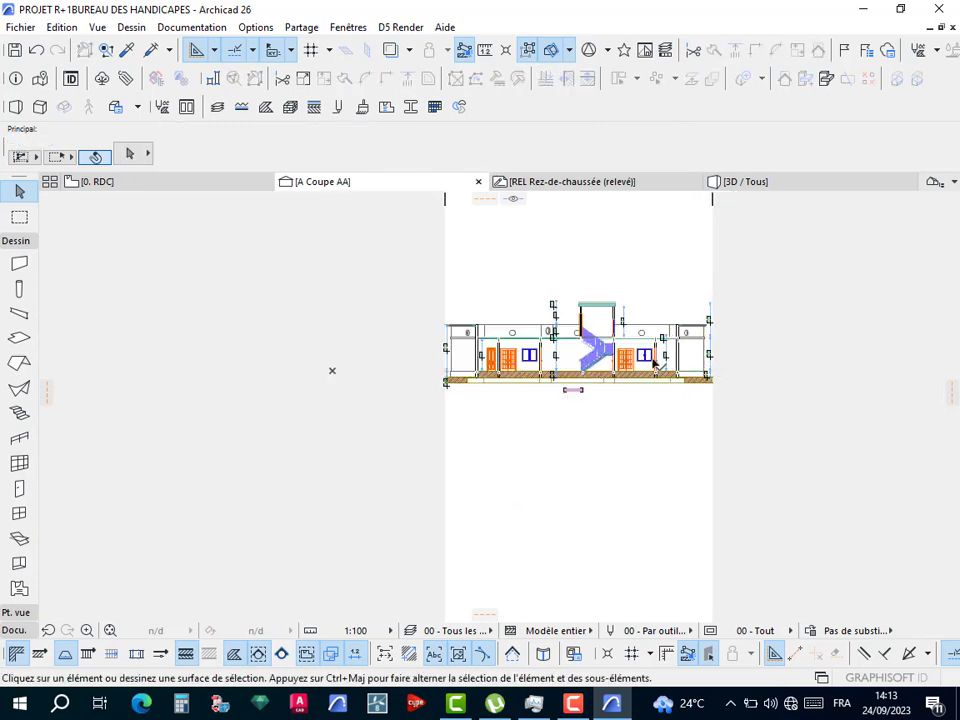
Draw a solid rectangular lintel fill about 0.15 by 0.20 m in the westernmost partition, starting level with the top of the single door.
scroll(651, 350, "up", 4)
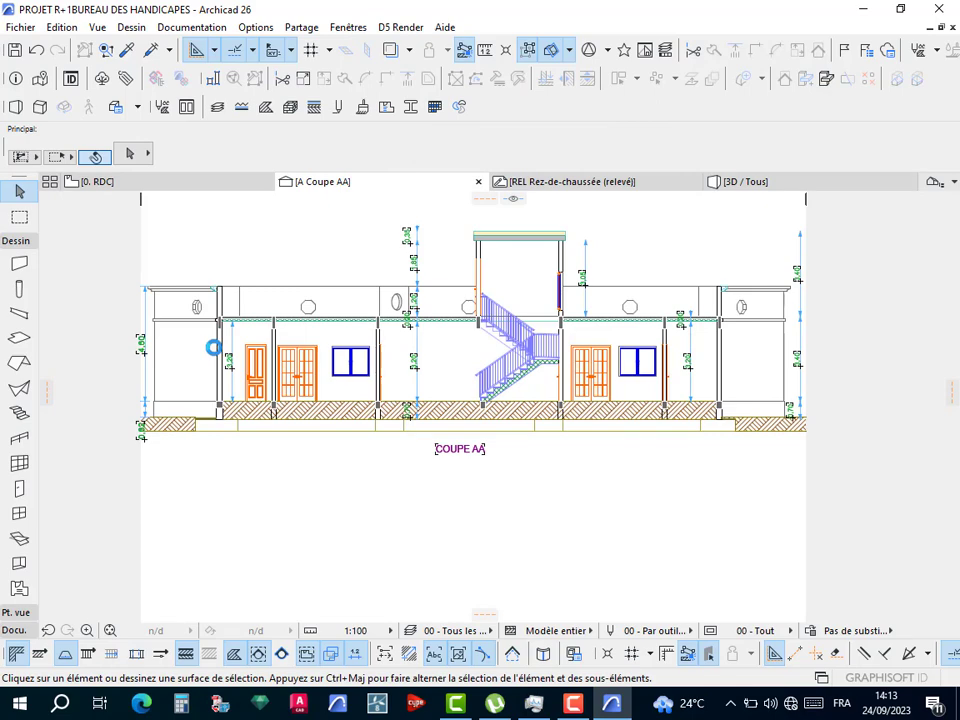
scroll(215, 352, "up", 3)
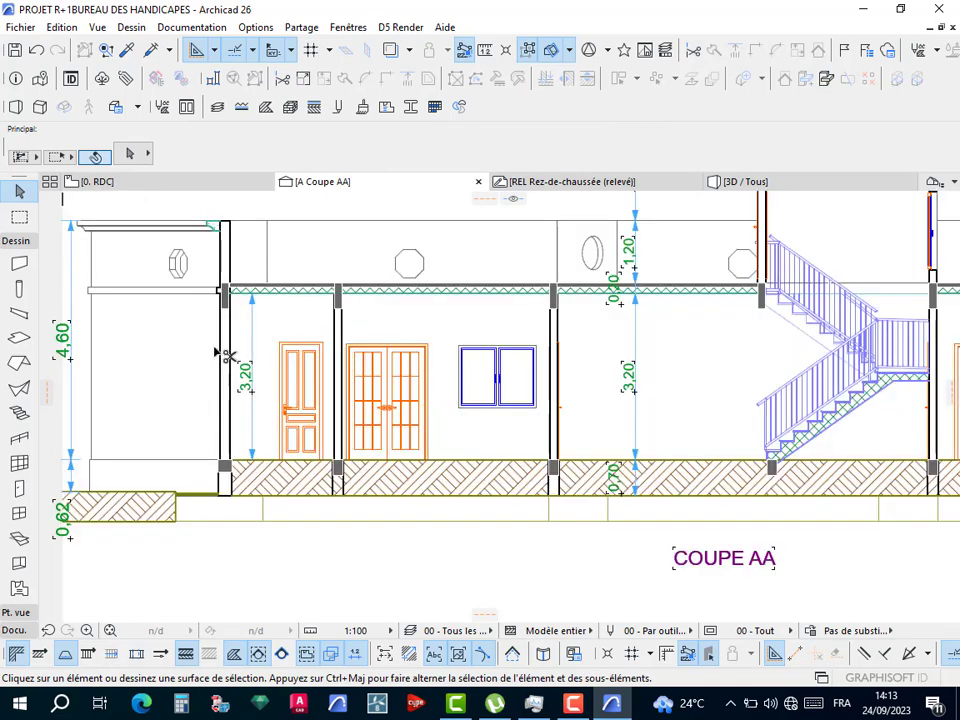
key("h")
scroll(263, 346, "up", 3)
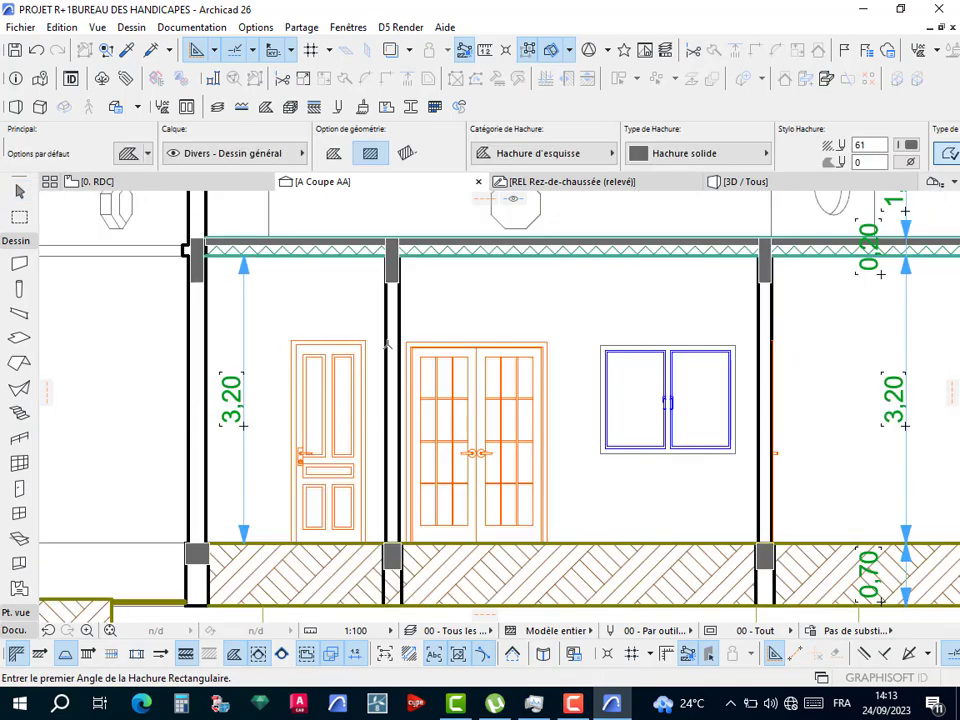
scroll(387, 343, "up", 4)
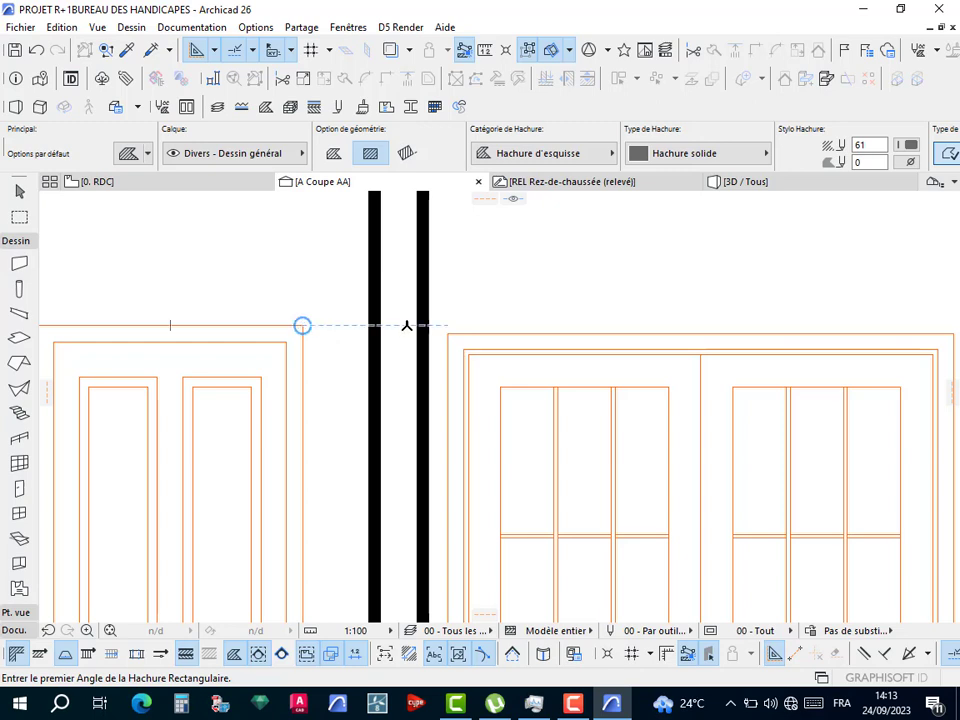
left_click(424, 324)
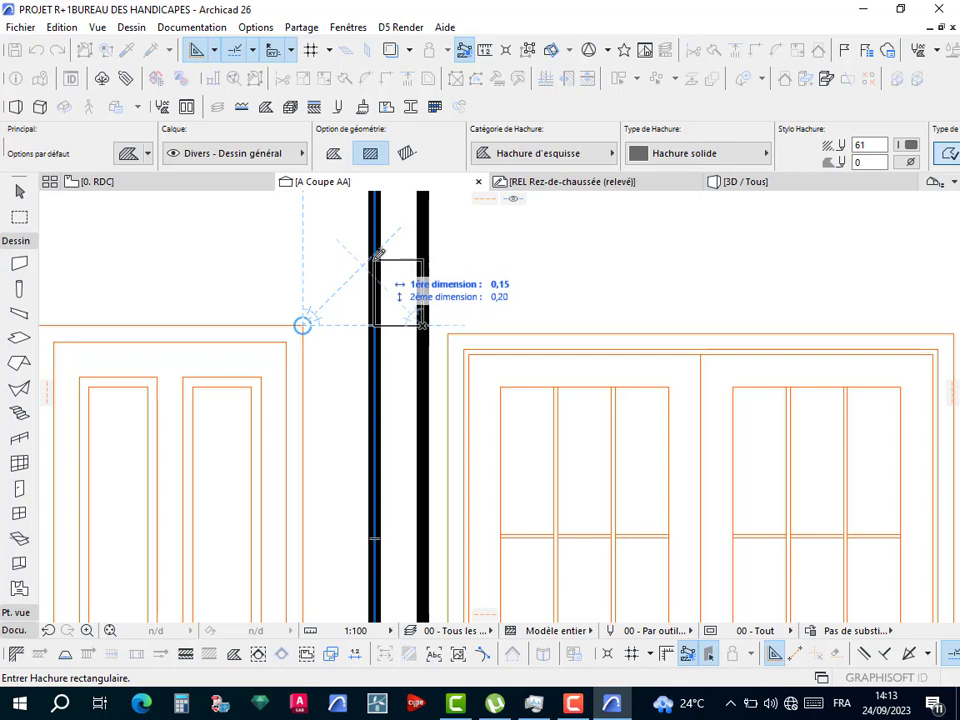
left_click(380, 254)
key("Escape")
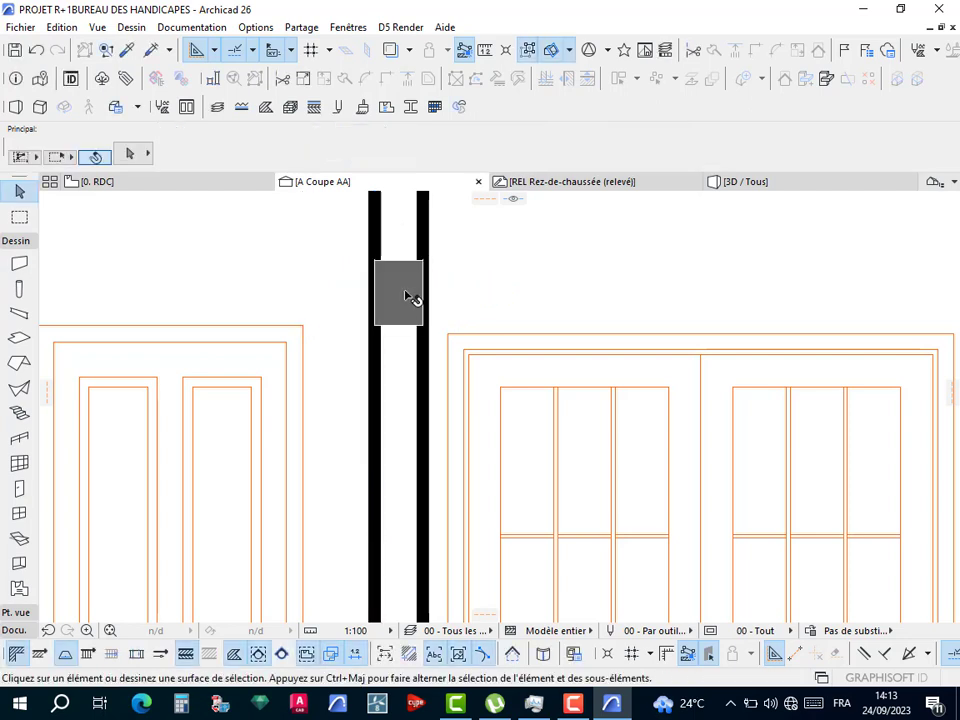
Make multiple copies of the lintel fill, placing one 4.15 m east in the next partition and one 2.15 m west in the west exterior wall.
left_click(410, 297)
right_click(411, 296)
mouse_move(510, 440)
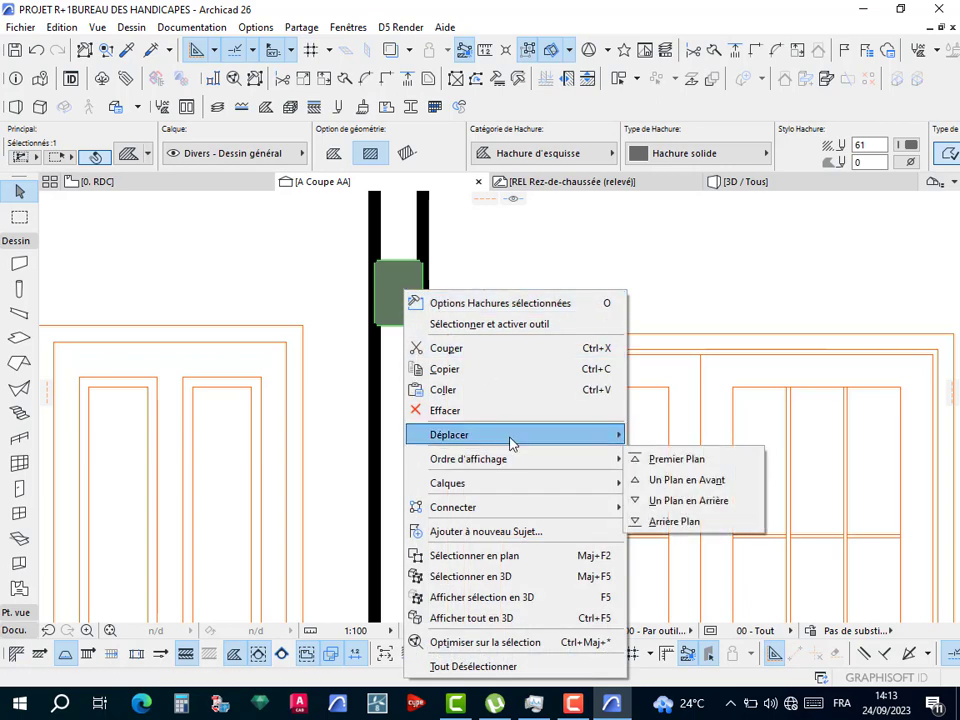
left_click(715, 584)
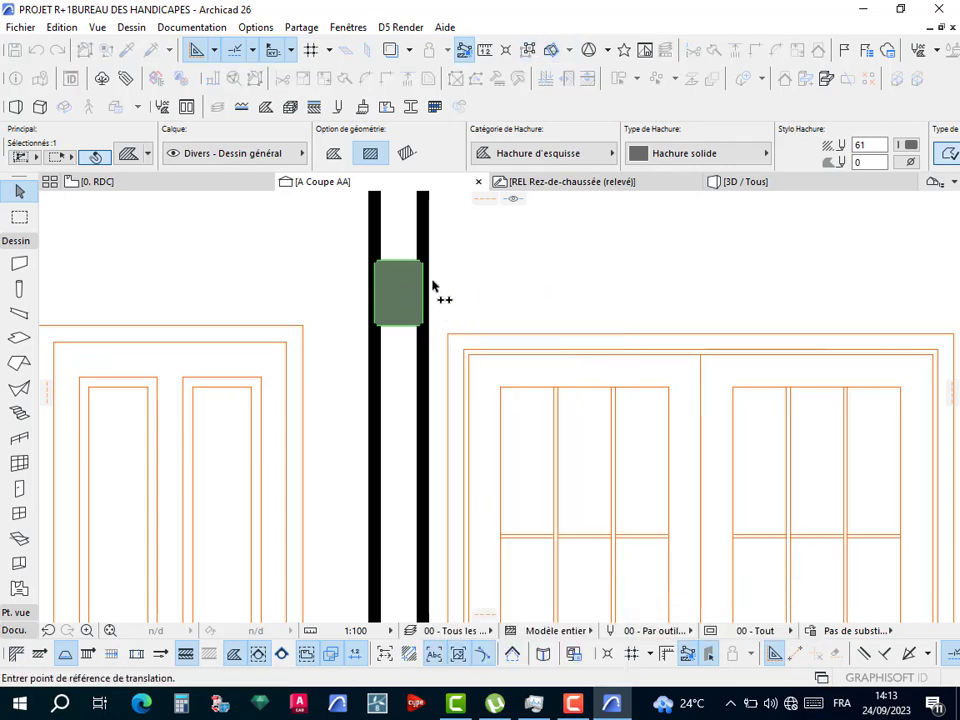
left_click(422, 265)
scroll(489, 281, "down", 3)
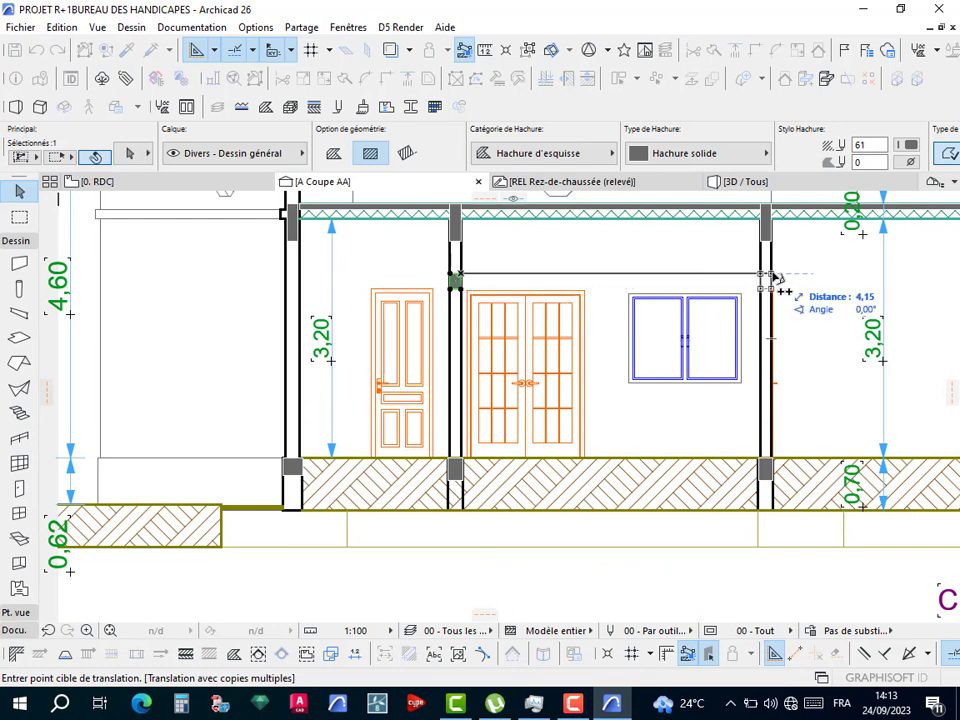
left_click(776, 281)
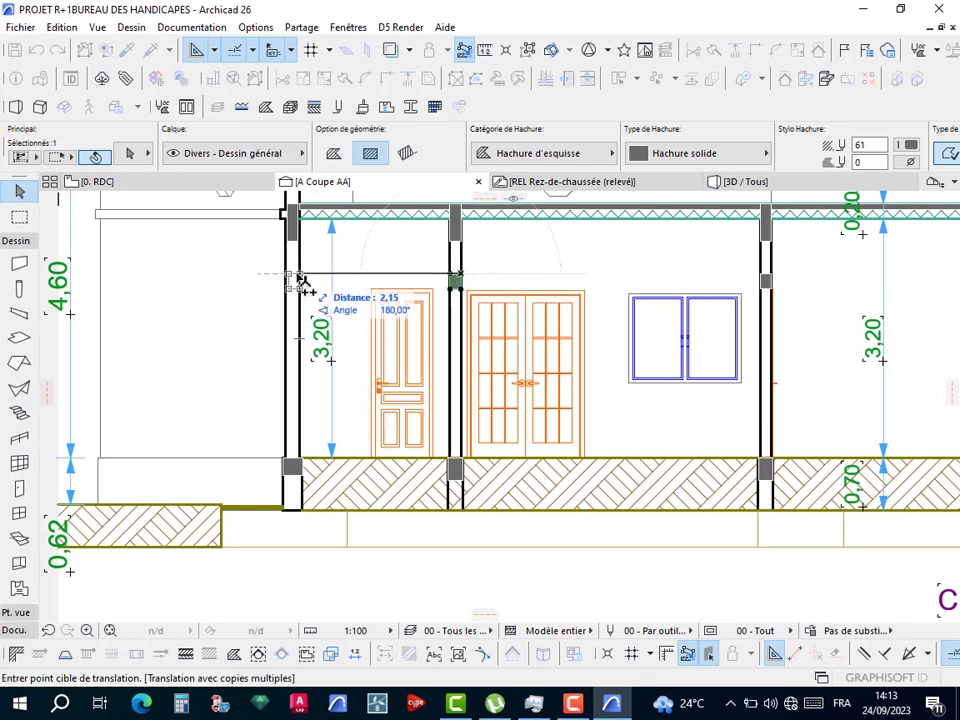
scroll(300, 280, "up", 5)
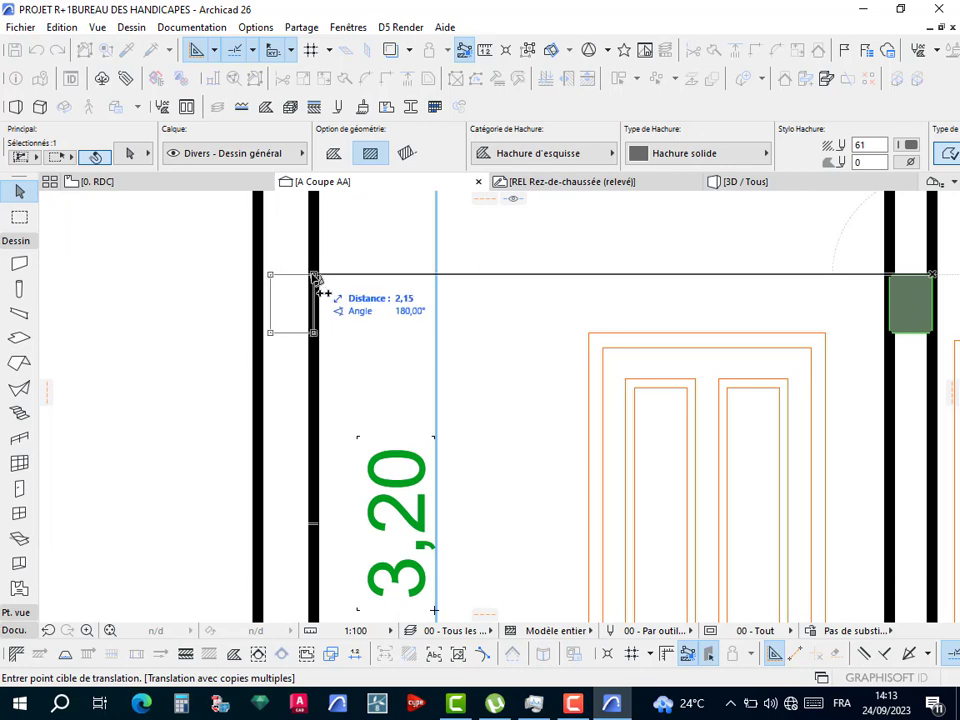
left_click(316, 280)
scroll(300, 285, "down", 5)
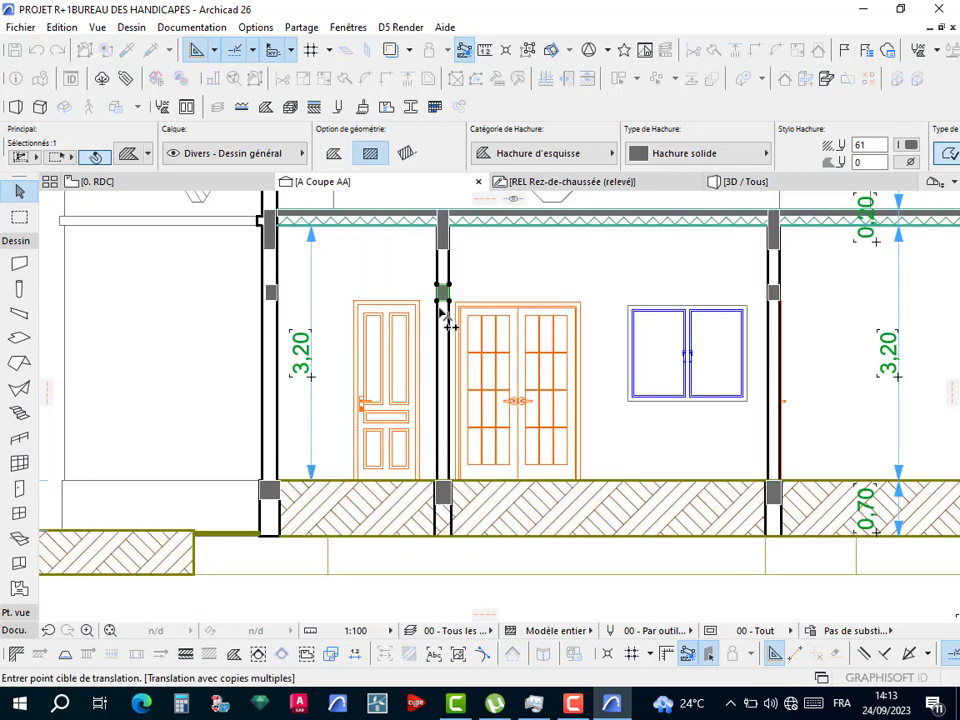
Place further lintel copies in the partition beside the staircase, the easternmost partition and the east exterior wall, ending the multiple copy there.
scroll(657, 322, "right", 4, "shift")
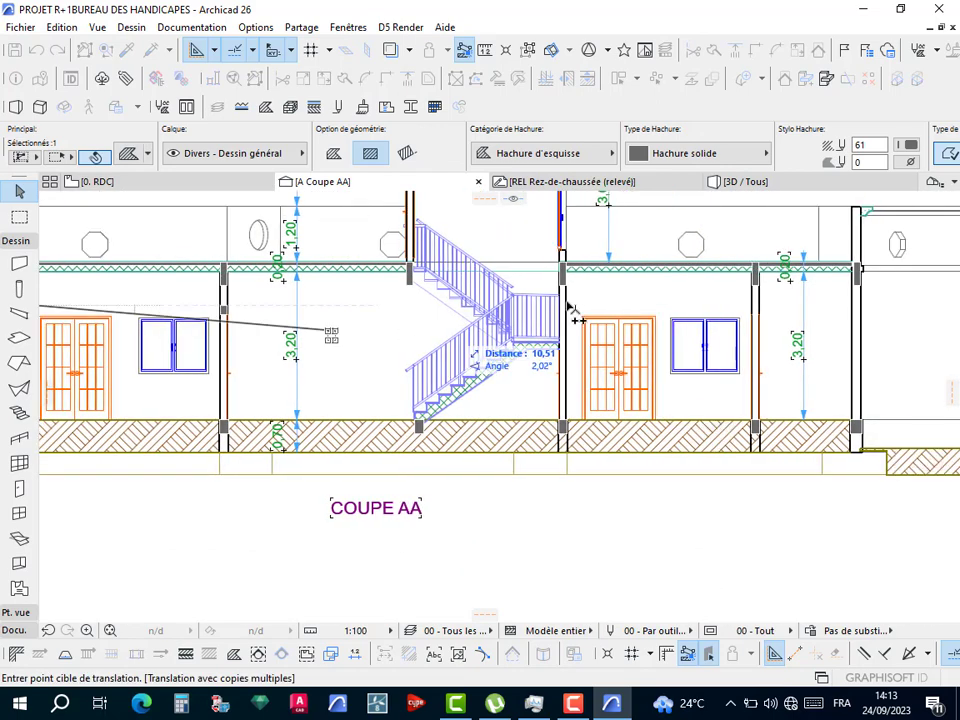
scroll(567, 310, "up", 5)
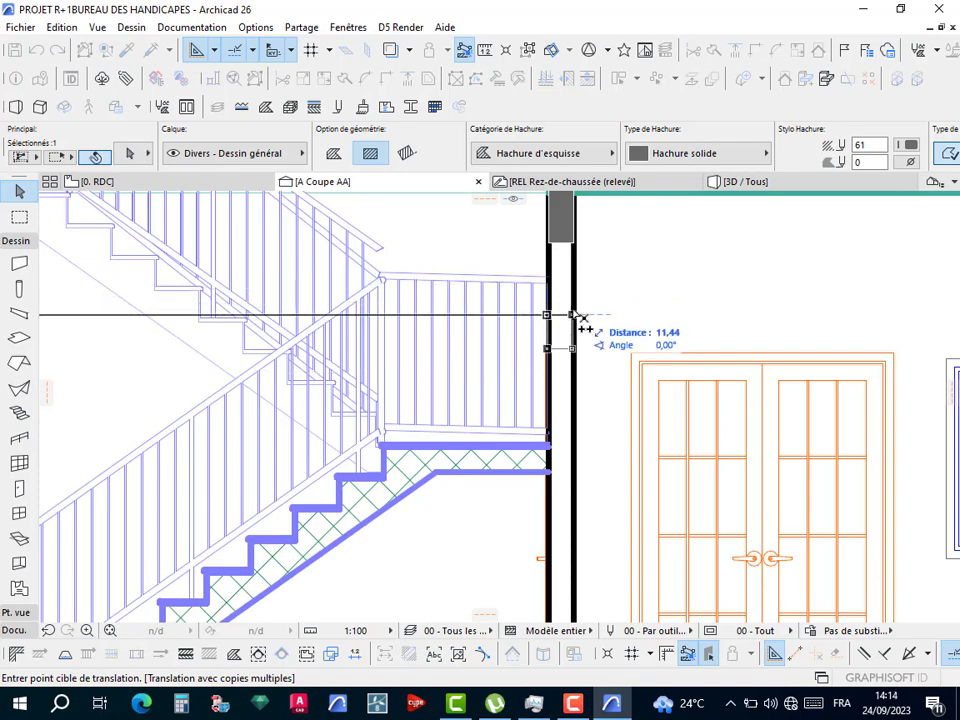
scroll(703, 328, "down", 6)
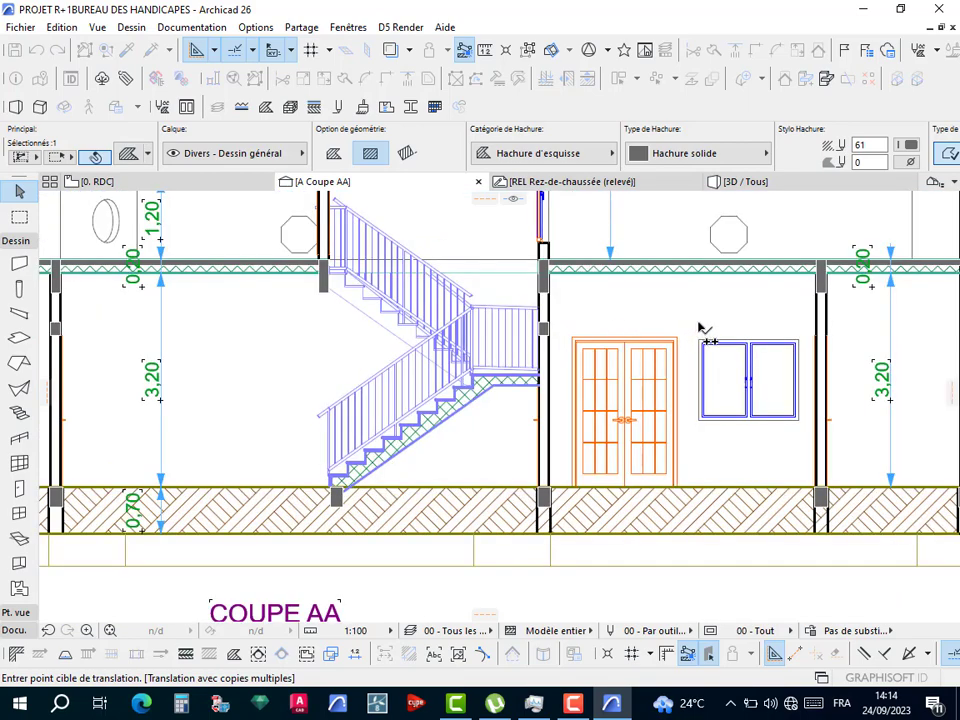
scroll(745, 328, "up", 5)
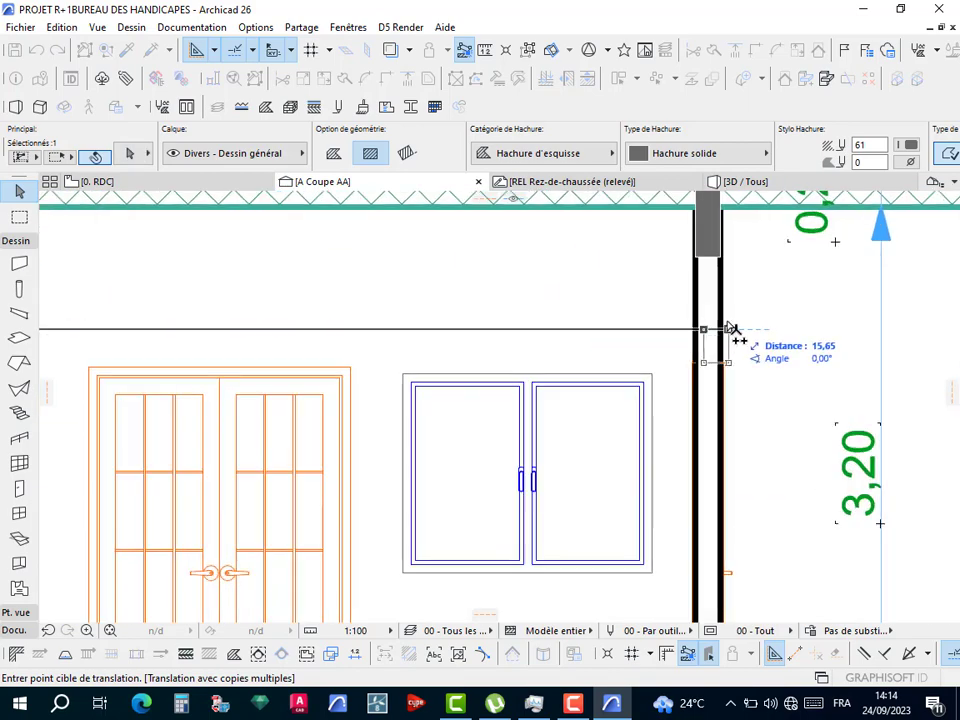
scroll(405, 317, "down", 4)
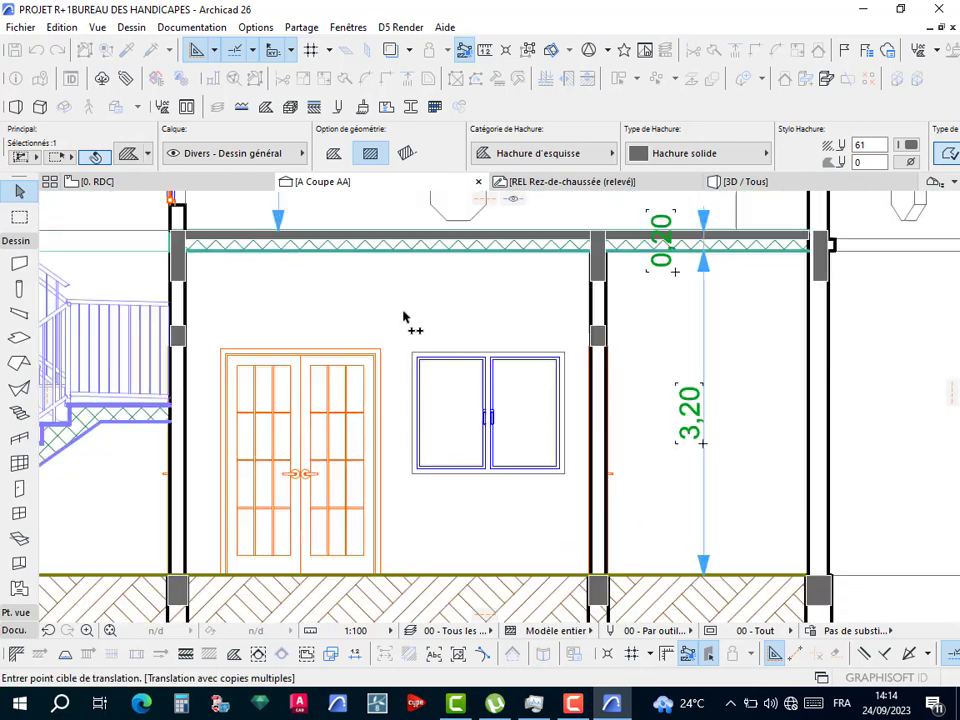
scroll(634, 328, "up", 4)
scroll(640, 330, "up", 2)
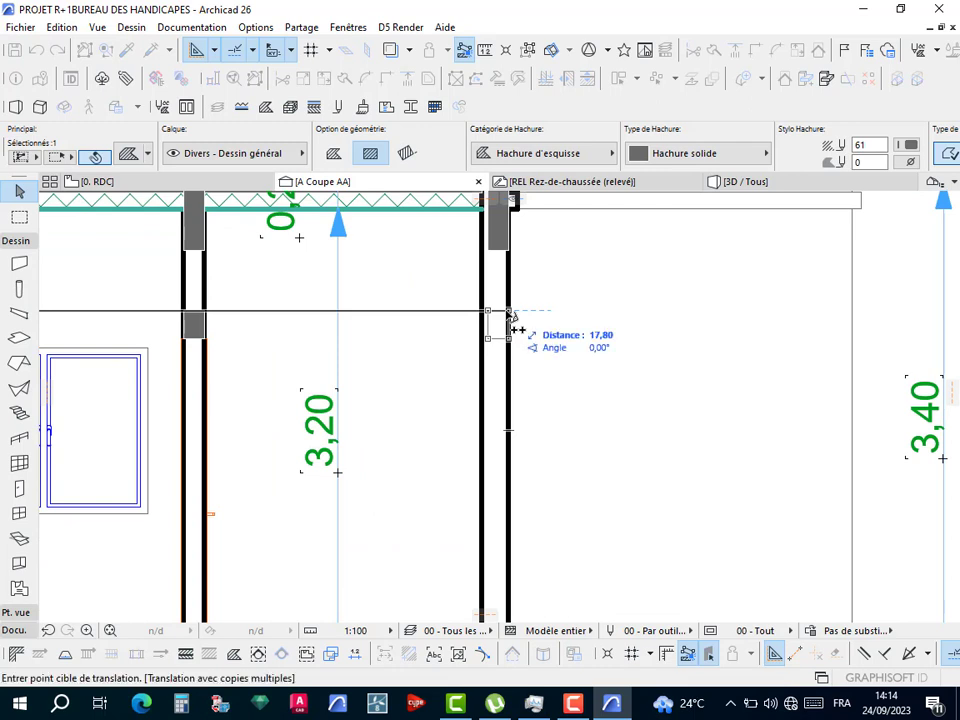
left_click(503, 320)
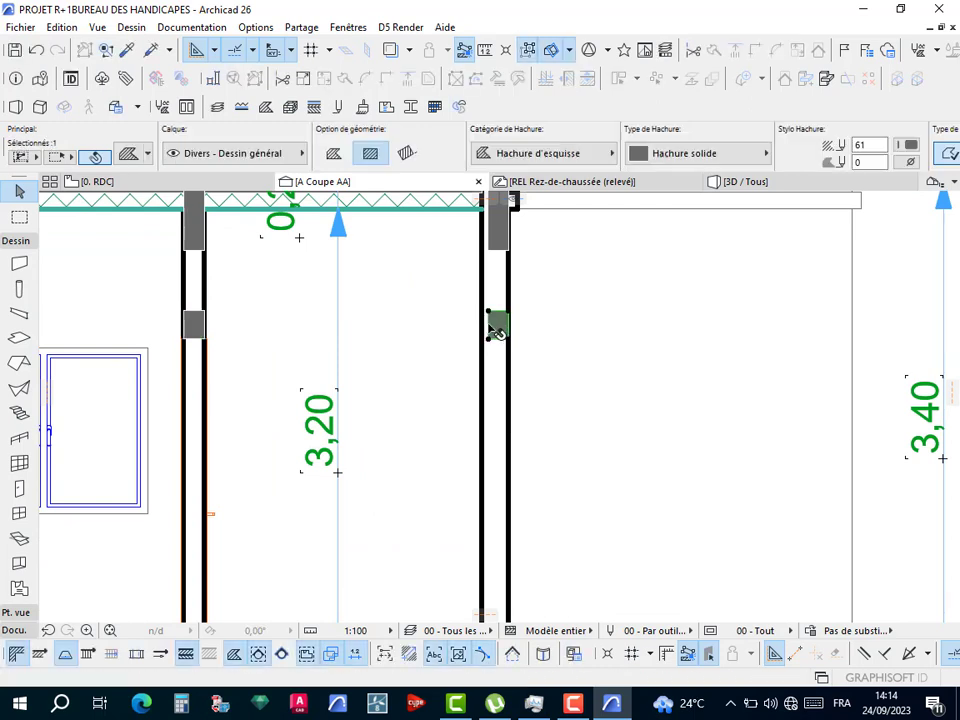
Widen the east exterior wall's lintel fill by offsetting its west edge to the inner side of the wall.
scroll(492, 330, "up", 2)
scroll(492, 330, "up", 2)
left_click(489, 329)
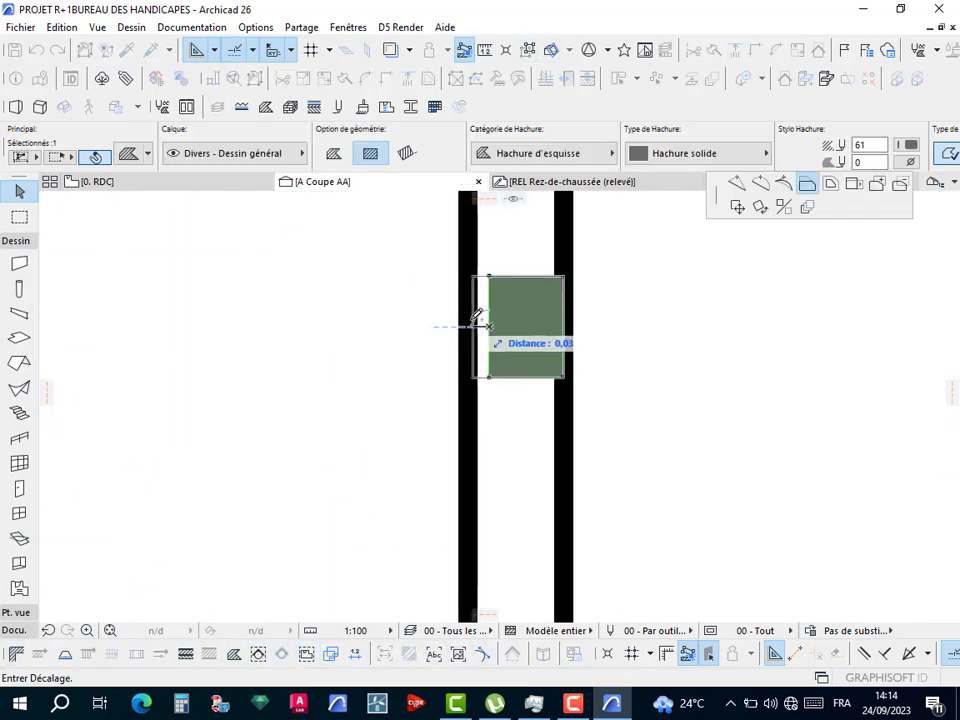
left_click(477, 324)
scroll(476, 326, "down", 5)
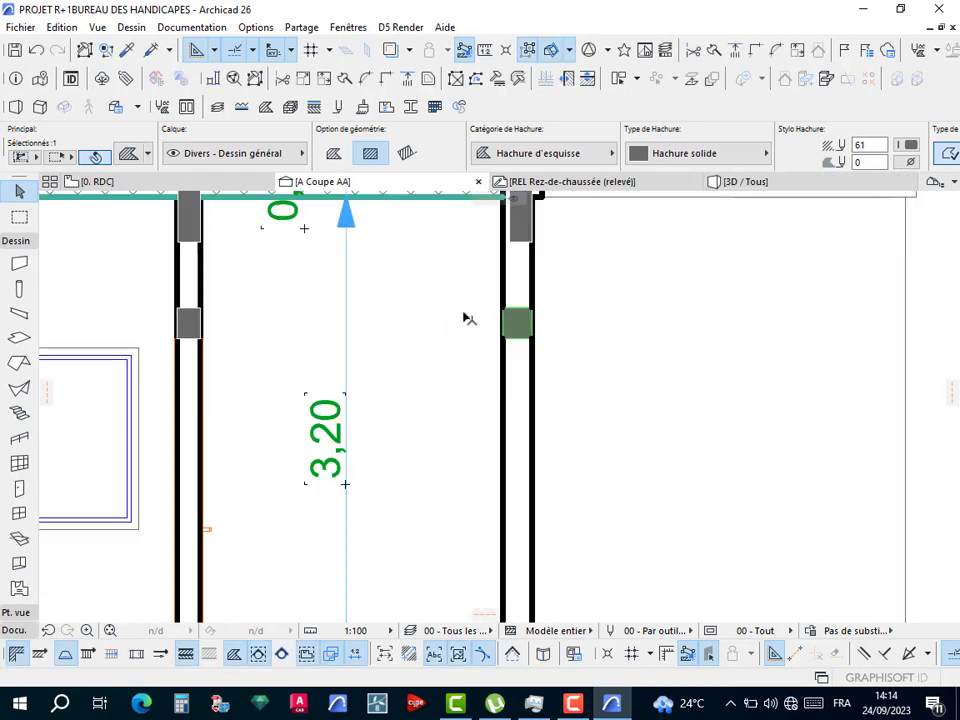
Split the room-height dimension beside the west exterior wall by adding a dimension point at the lintel's underside, then clear the selection.
scroll(183, 330, "up", 10)
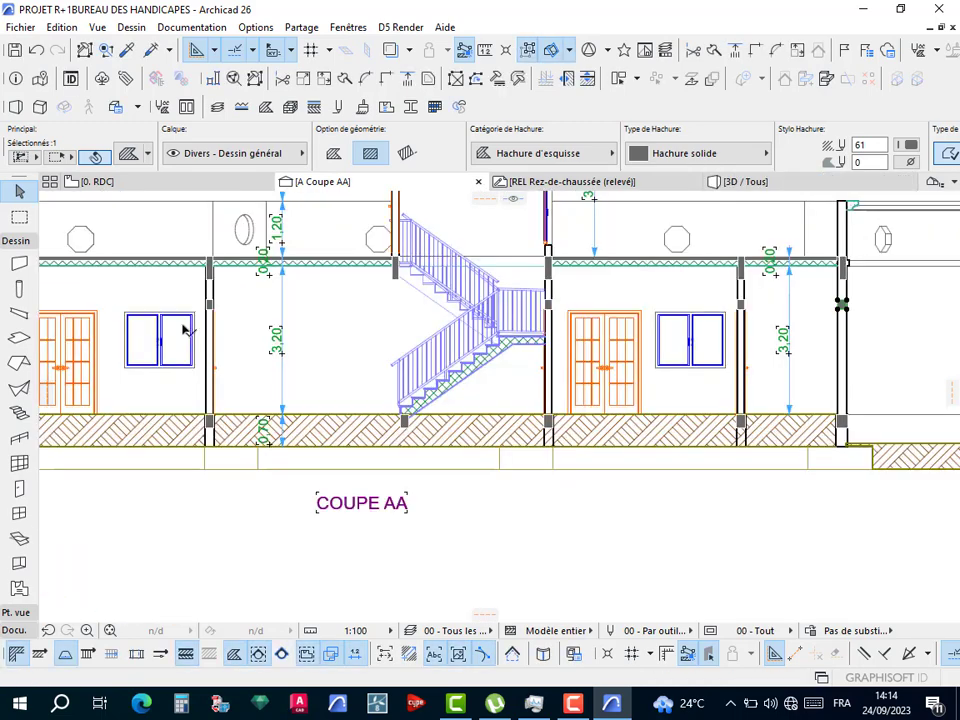
scroll(365, 318, "down", 8)
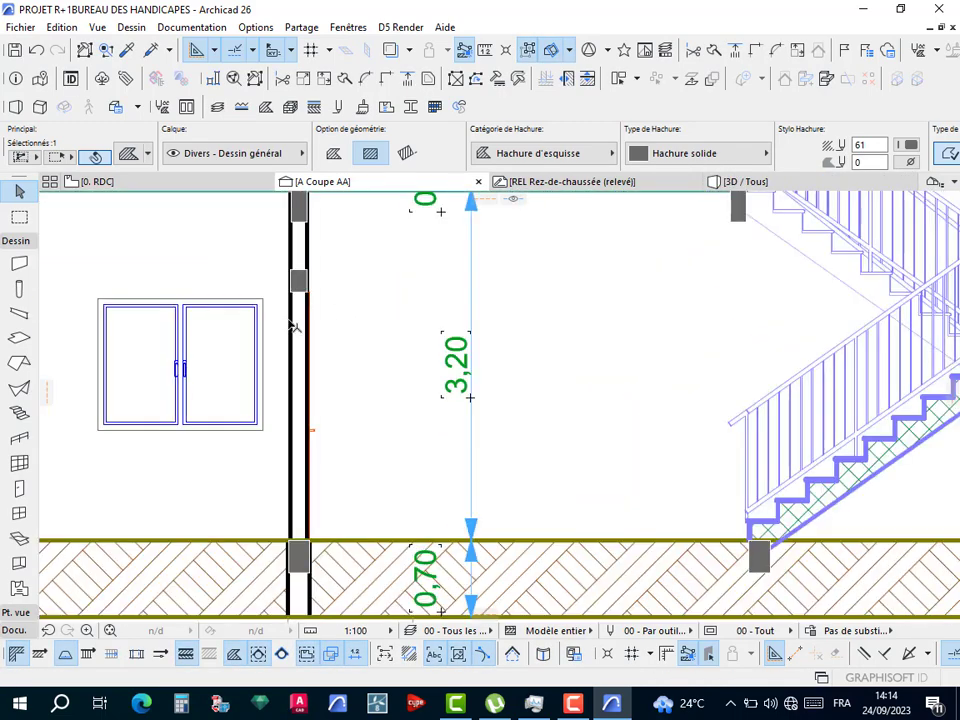
scroll(251, 343, "up", 5)
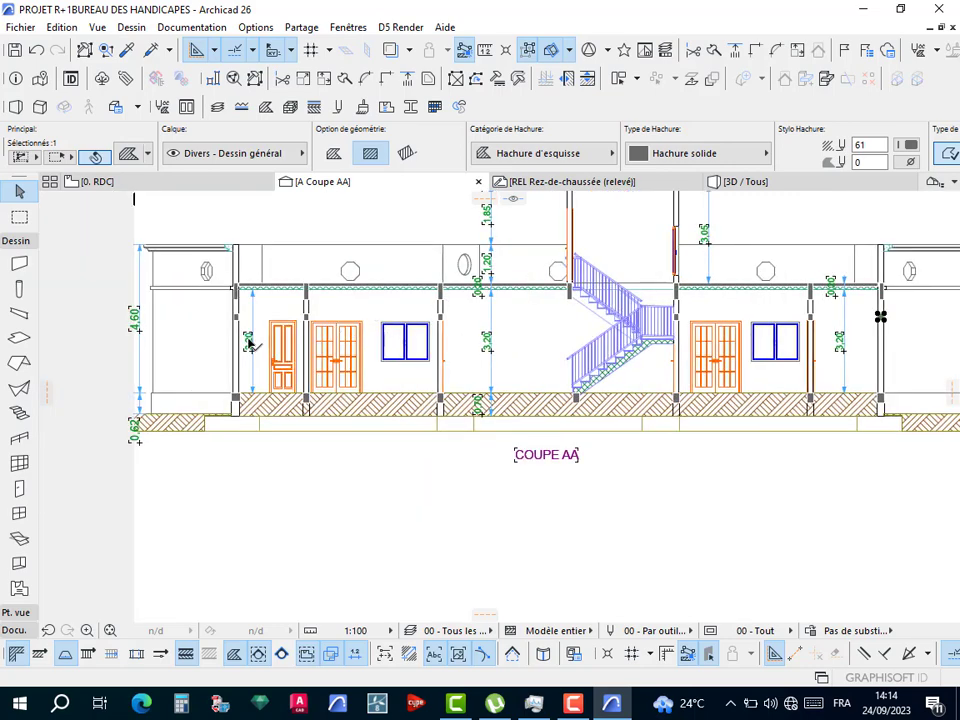
left_click(263, 418)
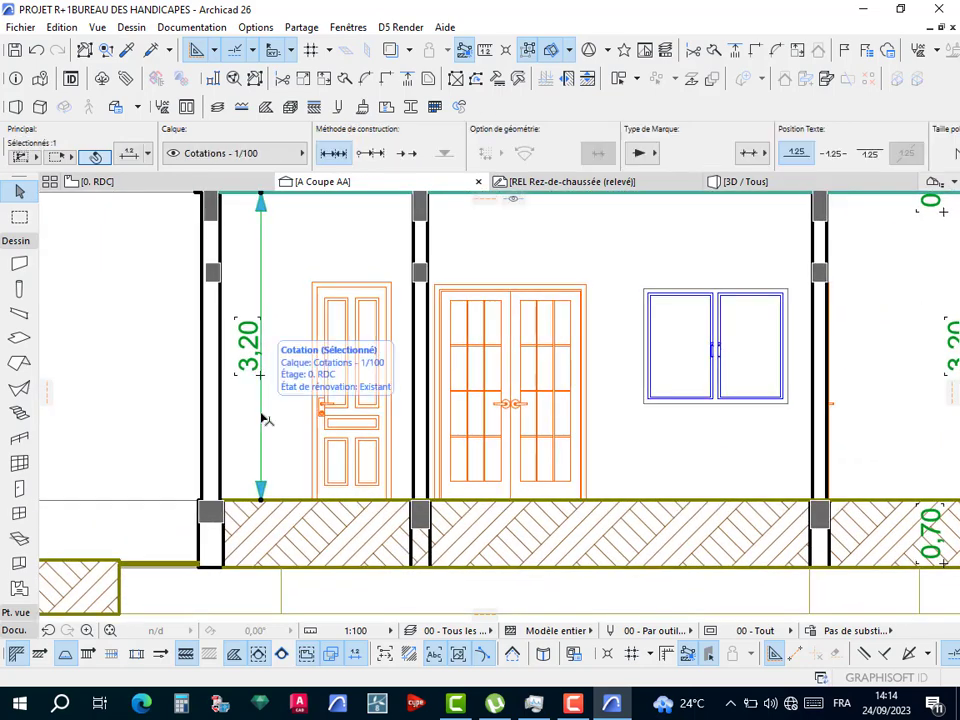
left_click(261, 413)
left_click(737, 184)
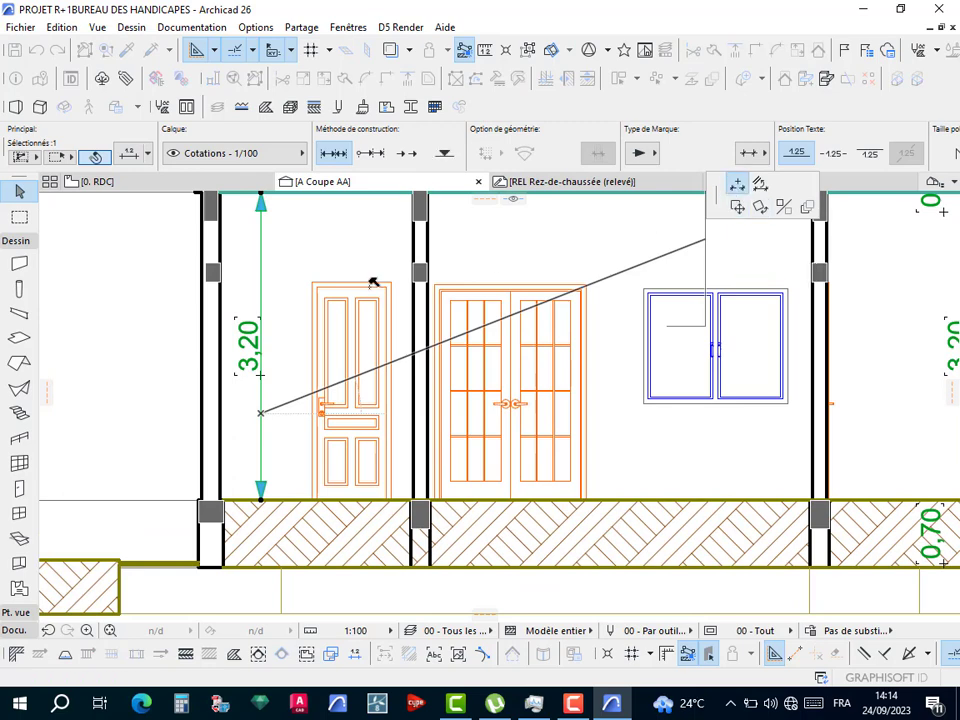
left_click(220, 283)
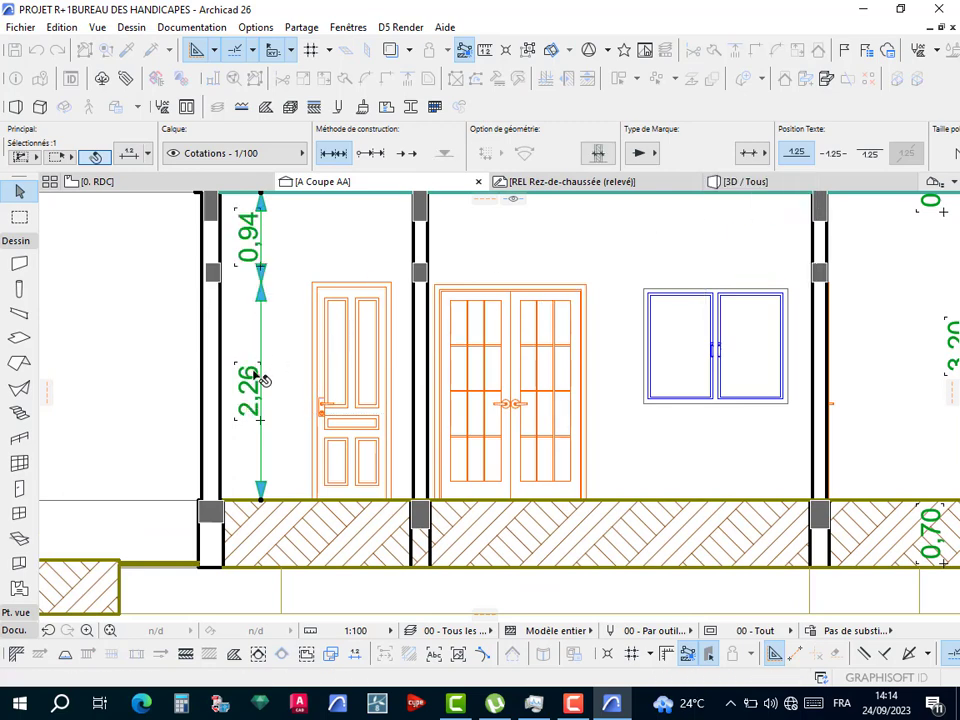
middle_click_drag(268, 311, 321, 420)
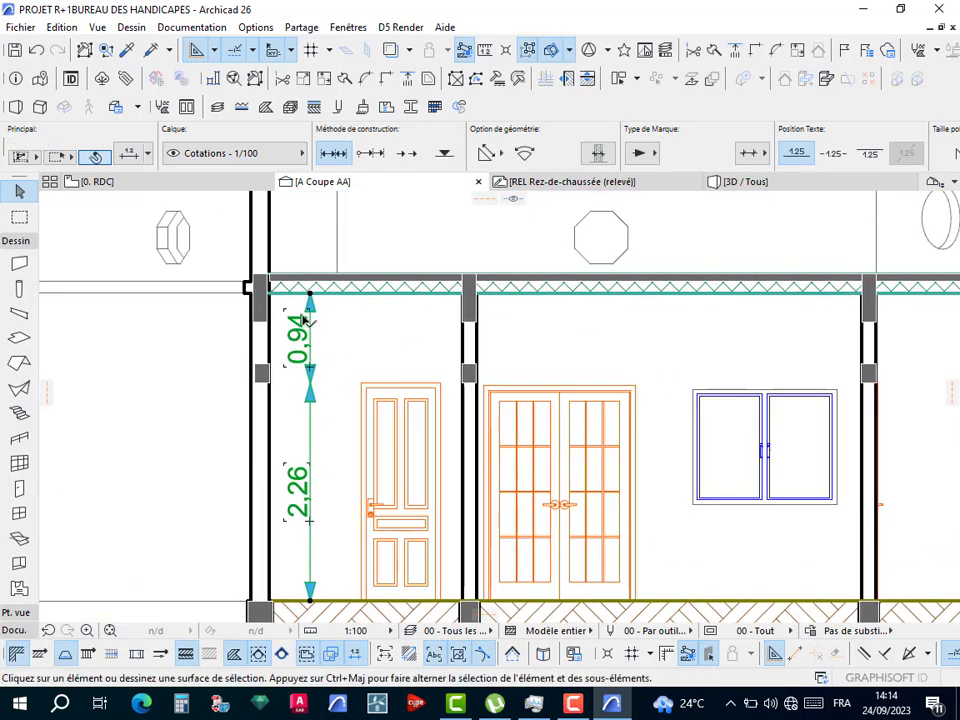
key("Escape")
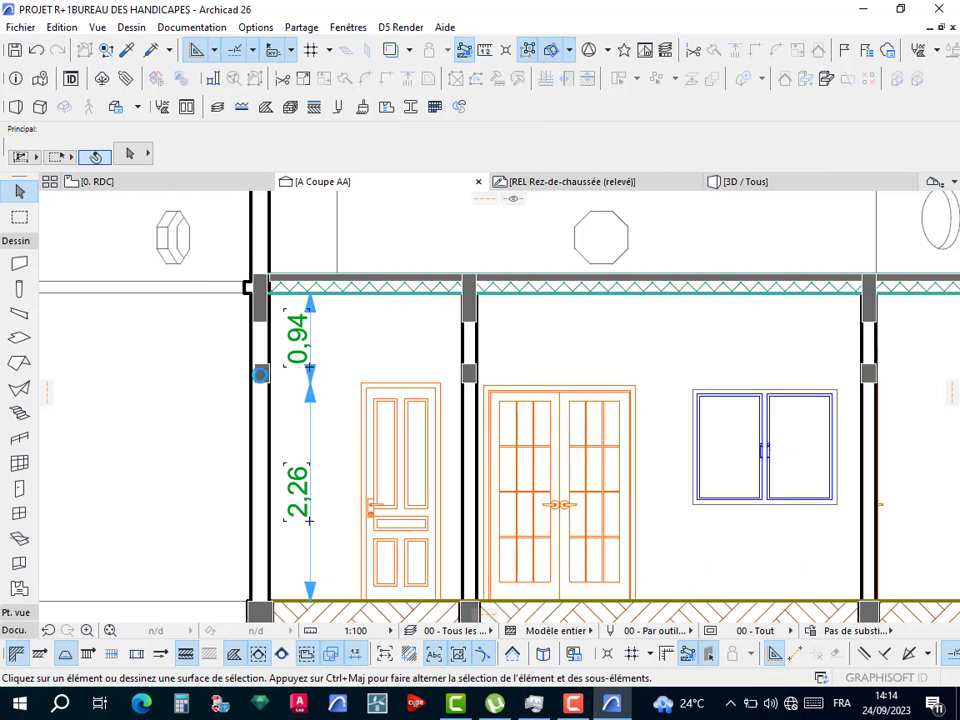
Widen the west exterior wall's lintel fill by offsetting its west edge to the outer side of the wall, then clear the selection.
left_click(260, 374)
left_click(260, 373)
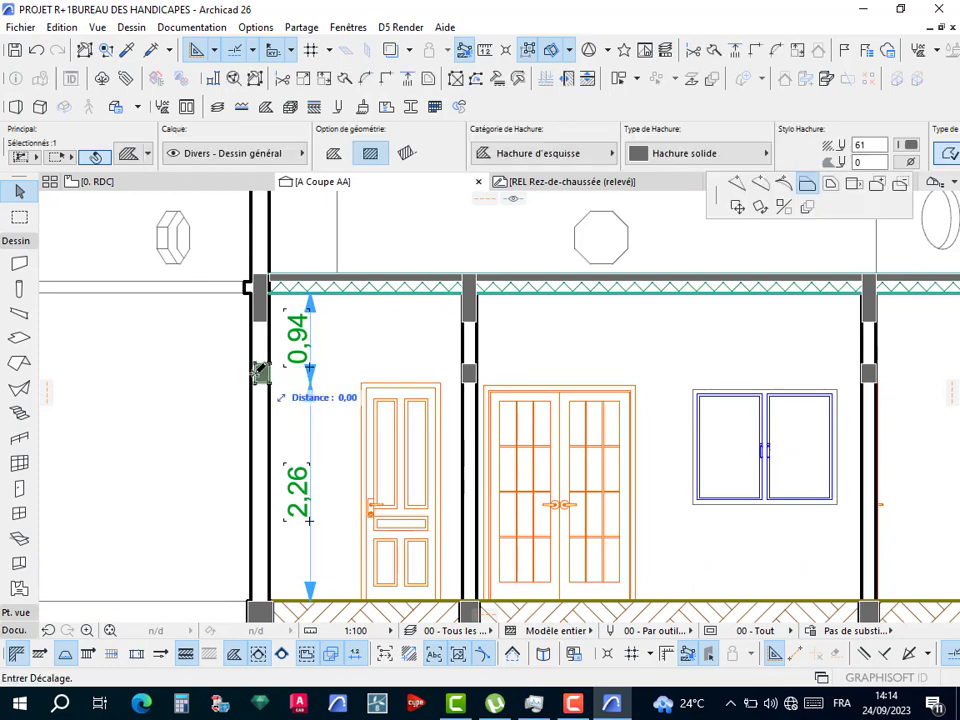
key("Escape")
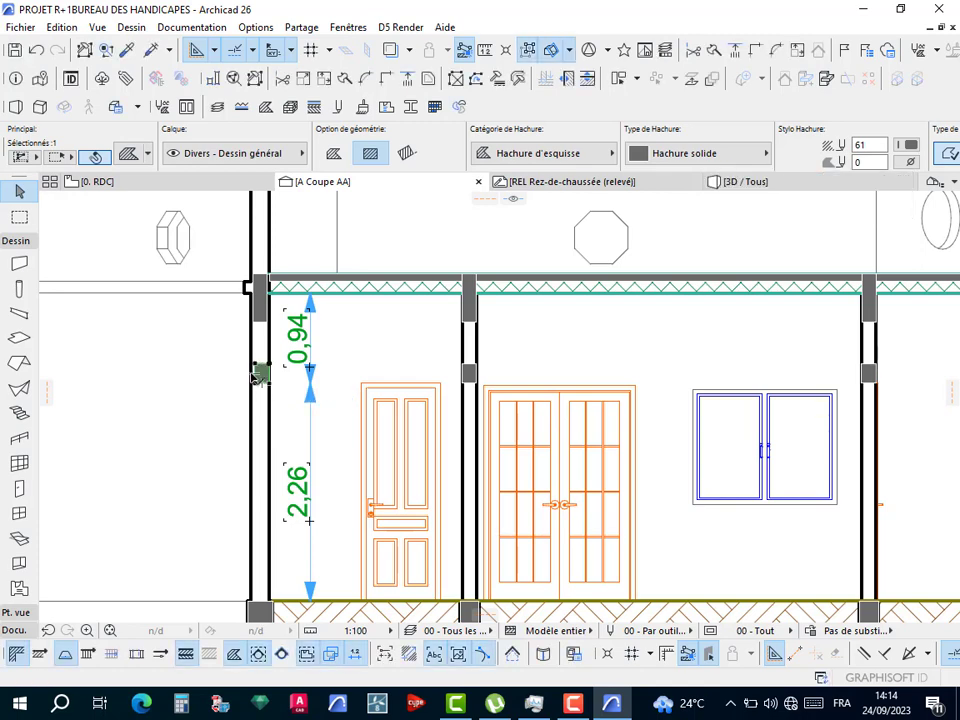
scroll(255, 376, "up", 3)
left_click(263, 375)
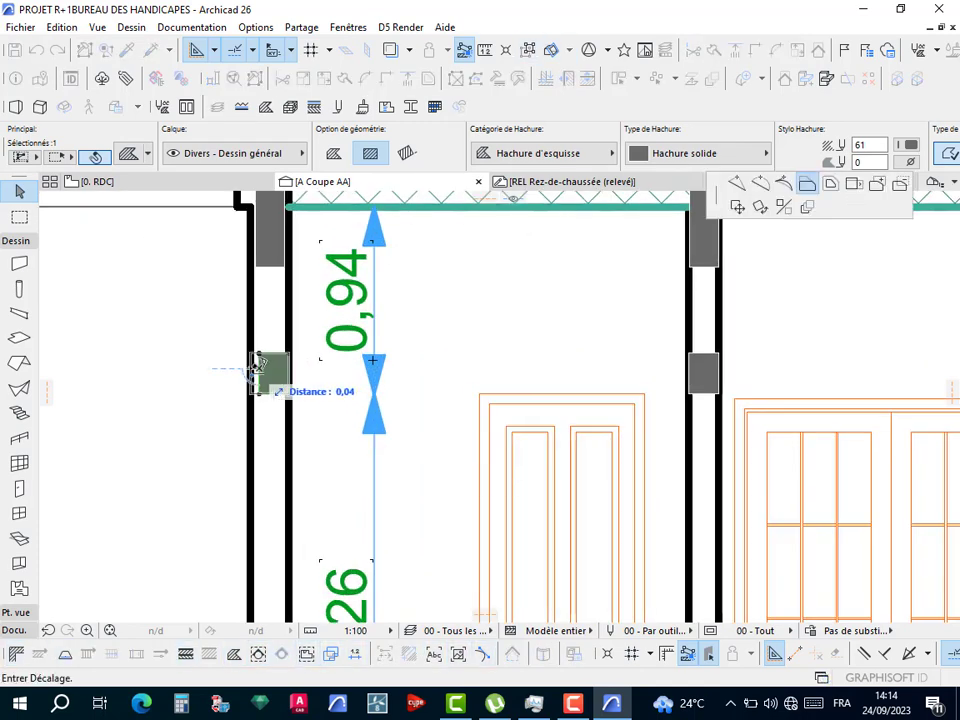
key("Escape")
scroll(268, 410, "down", 3)
left_click(422, 358)
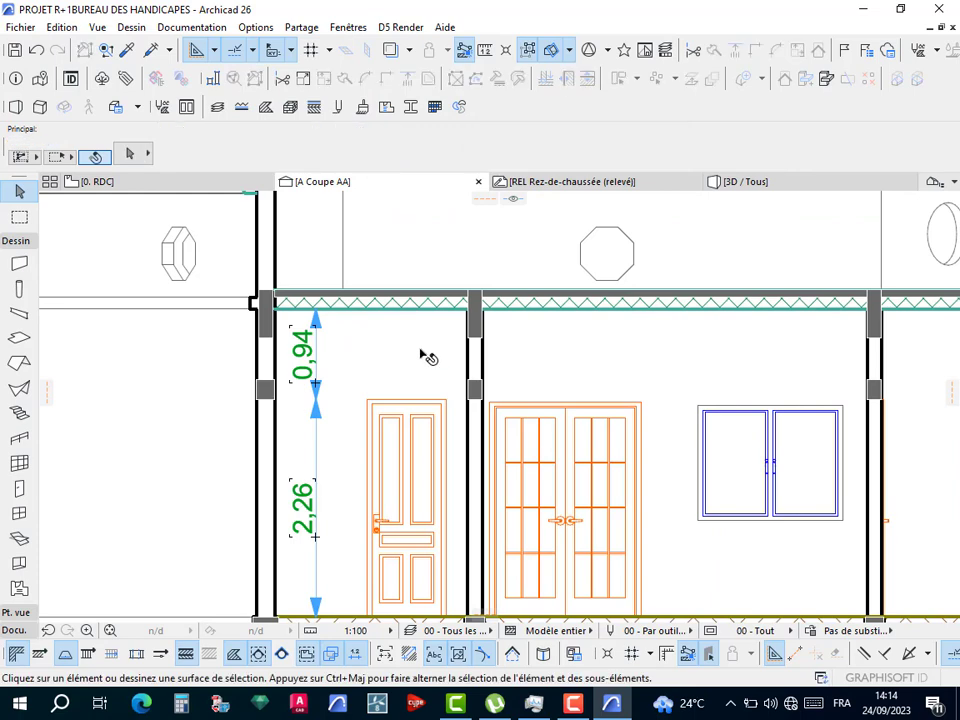
Copy the whole Coupe AA drawing, including its dimensions, fills and title, and paste it into the 0. RDC floor plan.
scroll(428, 354, "down", 5)
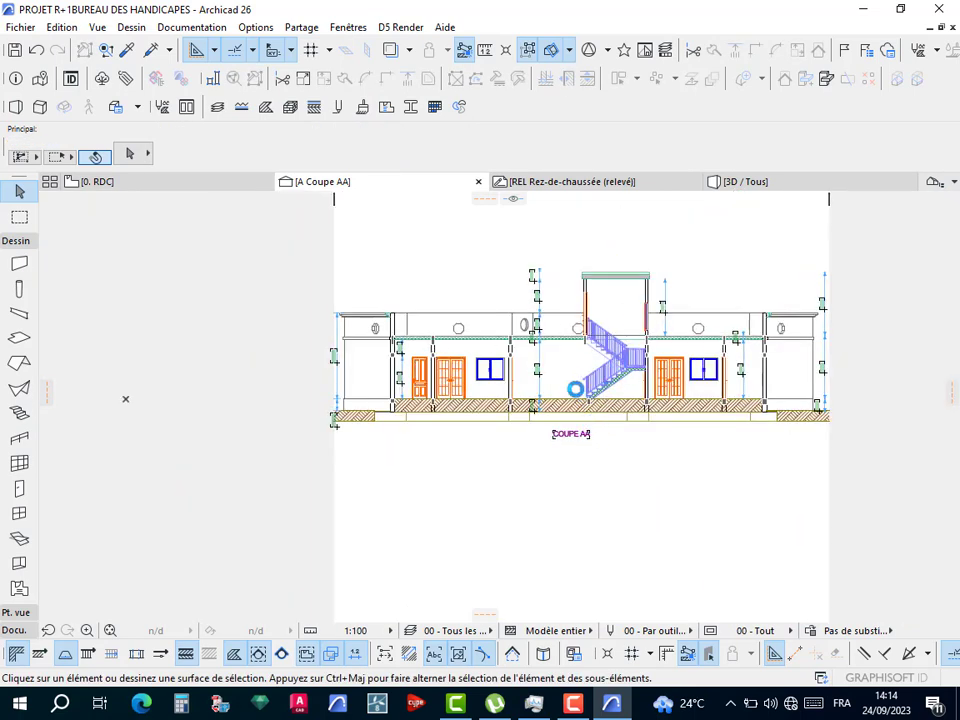
left_click_drag(318, 233, 864, 475)
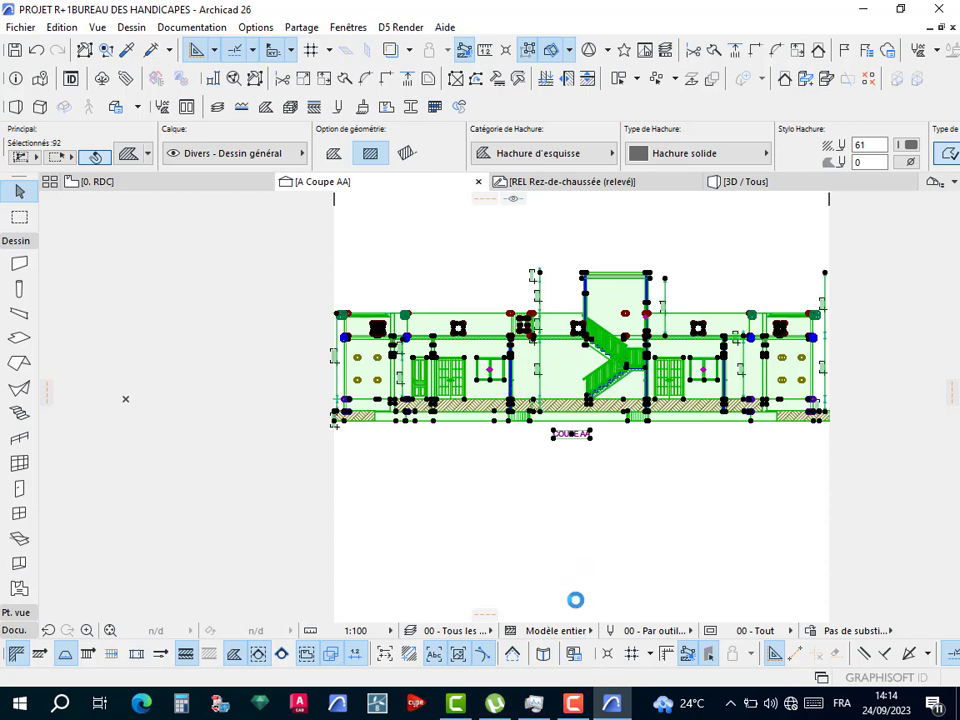
left_click(573, 705)
left_click(573, 705)
left_click(110, 184)
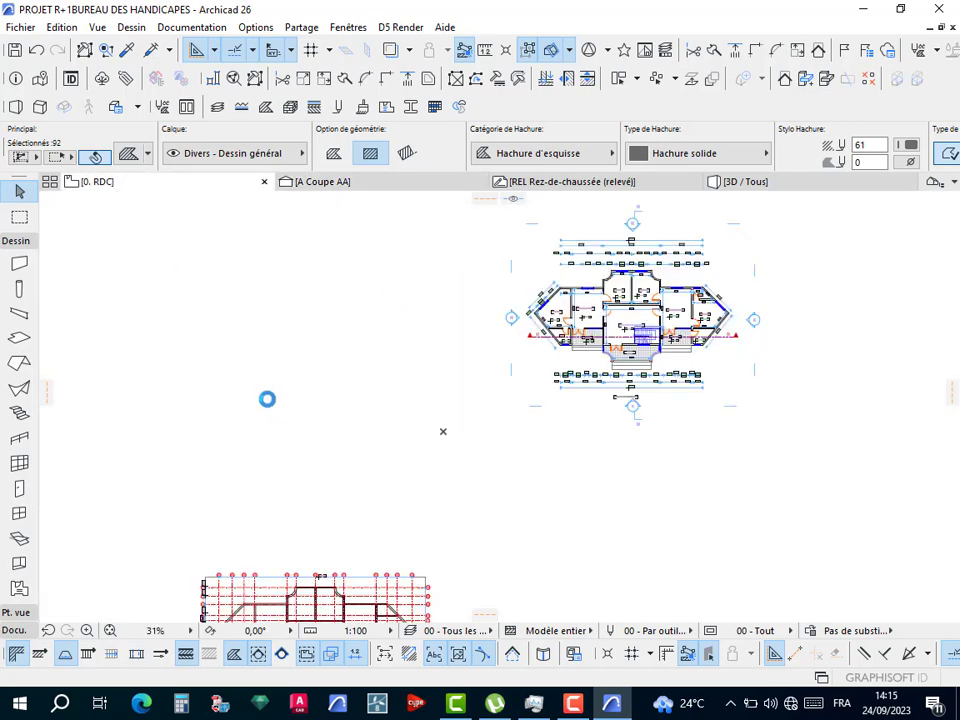
right_click(268, 402)
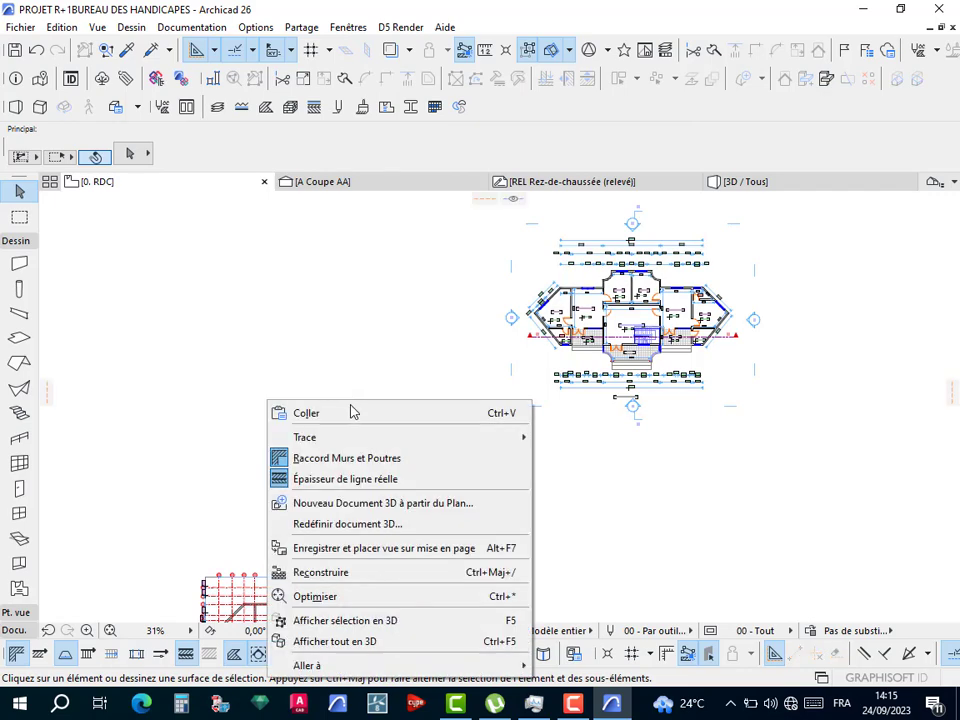
left_click(351, 411)
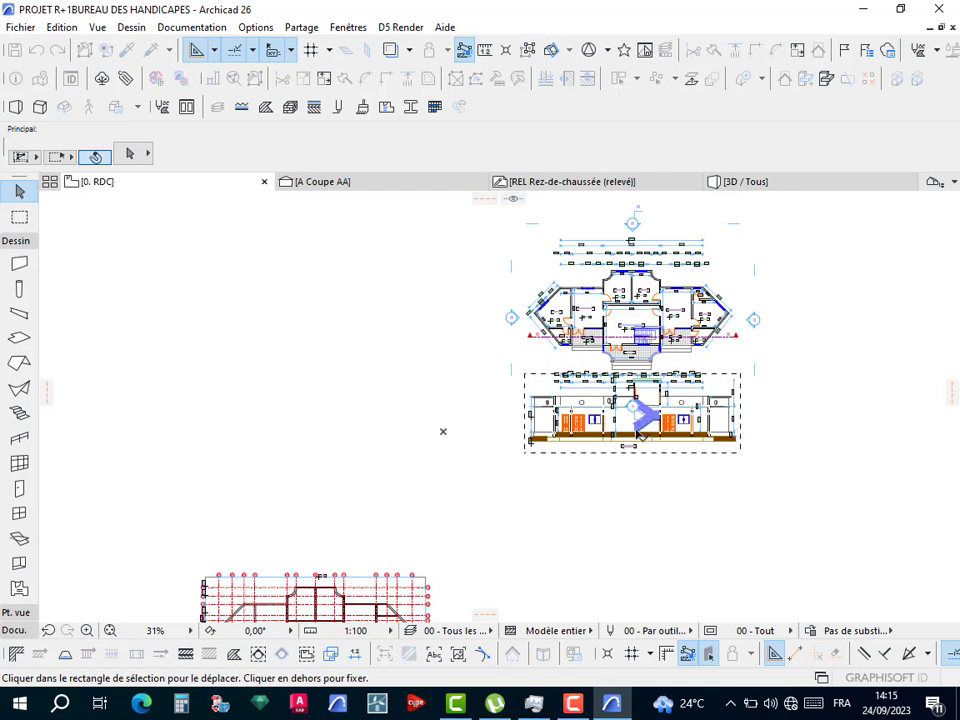
Move the pasted section directly below the foundation plan and fix it there.
left_click(531, 452)
scroll(528, 440, "down", 2)
middle_click_drag(526, 426, 515, 344)
left_click(362, 588)
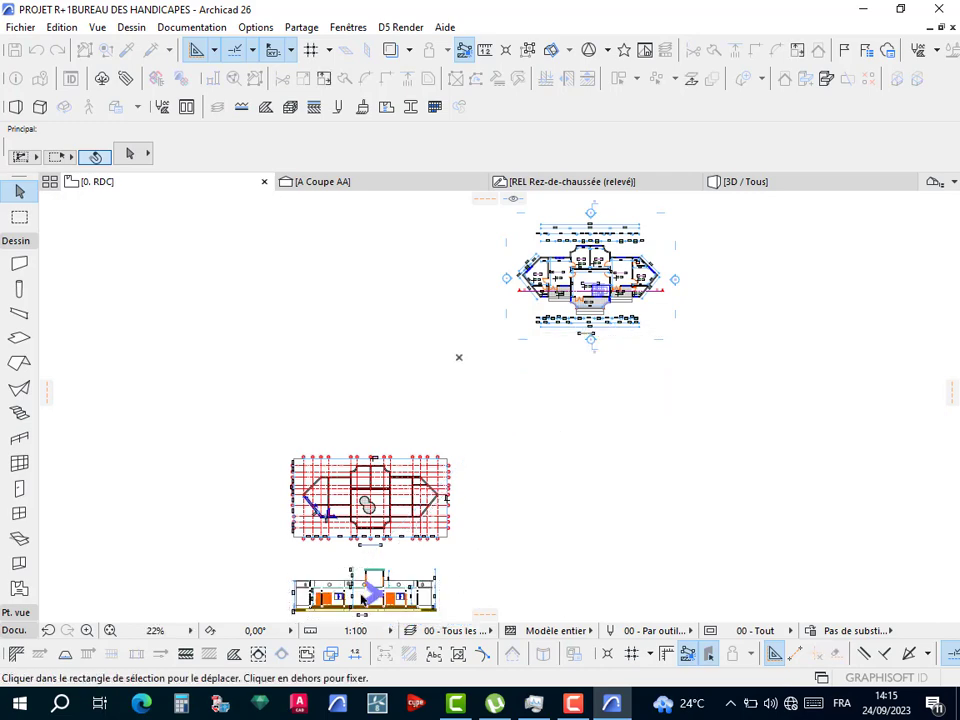
key("Escape")
scroll(371, 597, "up", 10)
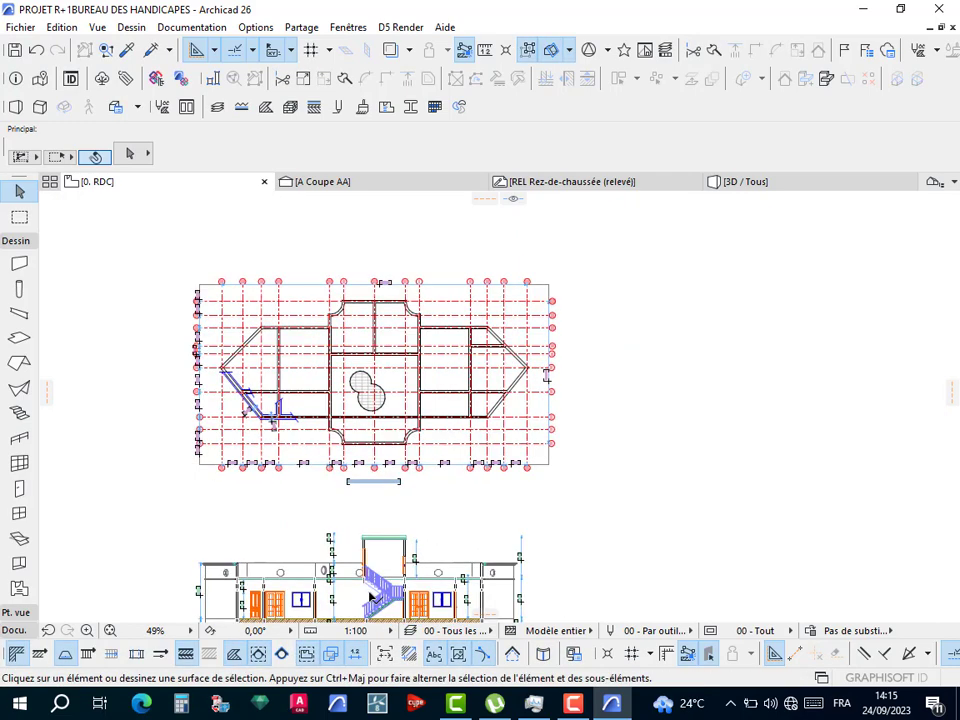
scroll(432, 455, "down", 6)
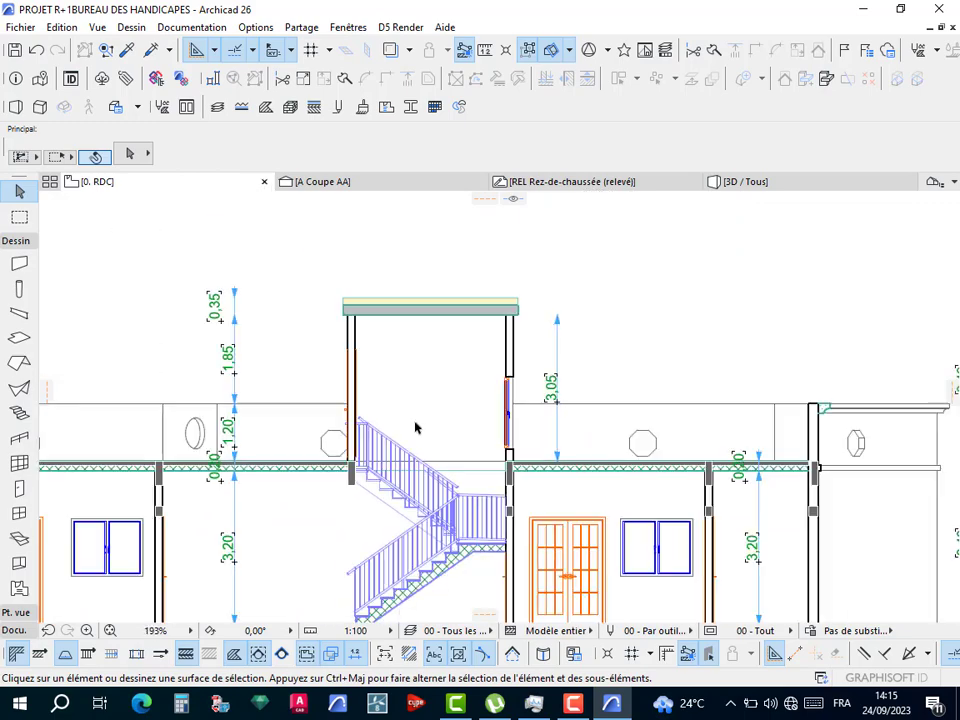
scroll(636, 300, "up", 3)
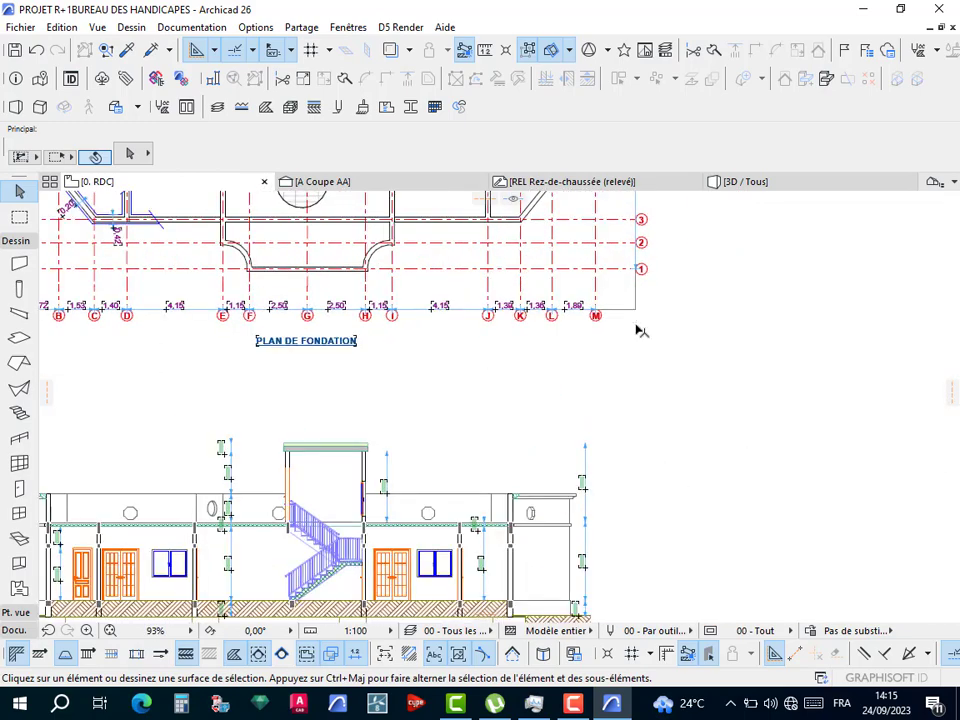
scroll(375, 432, "down", 6)
scroll(384, 428, "down", 2)
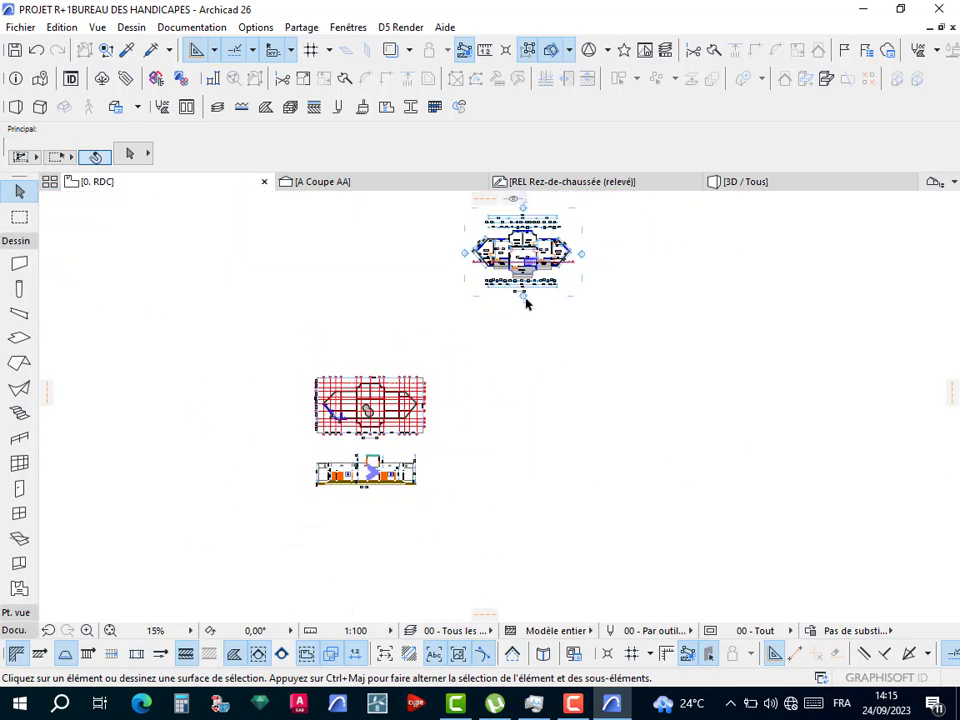
scroll(500, 172, "up", 3)
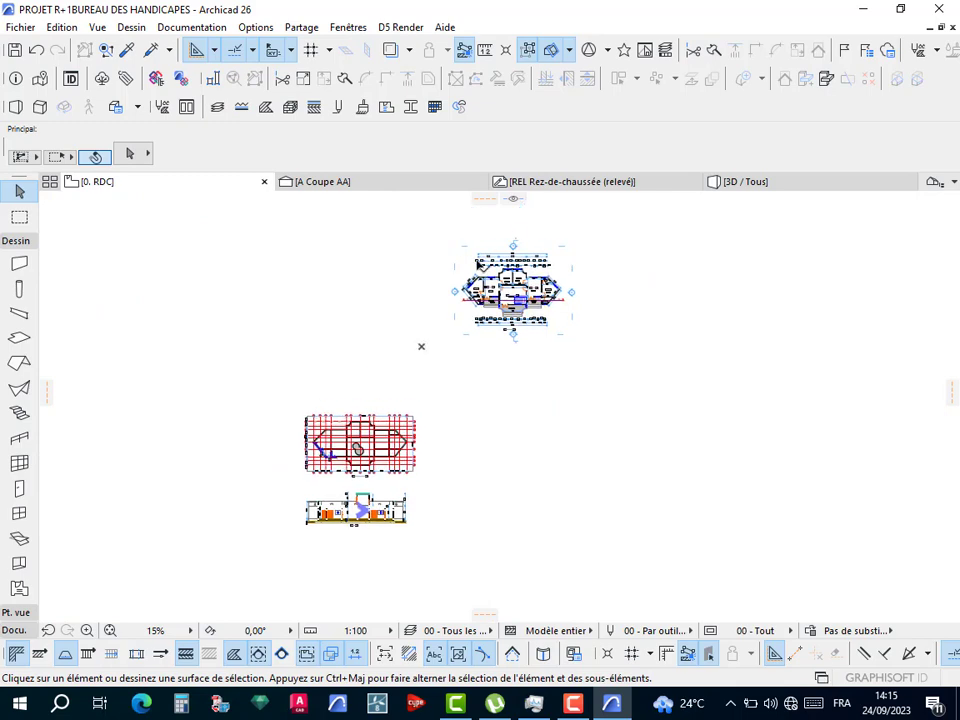